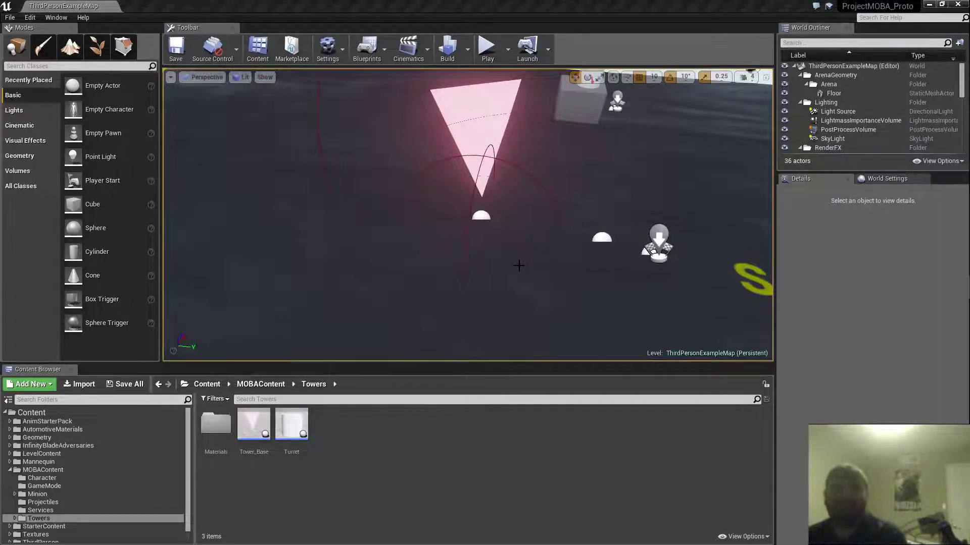
{"action": "right_click_drag", "start_coordinate": [527, 259], "coordinate": [587, 227]}
{"action": "key", "text": "s"}
{"action": "key", "text": "s"}
{"action": "key", "text": "w"}
{"action": "key", "text": "s"}
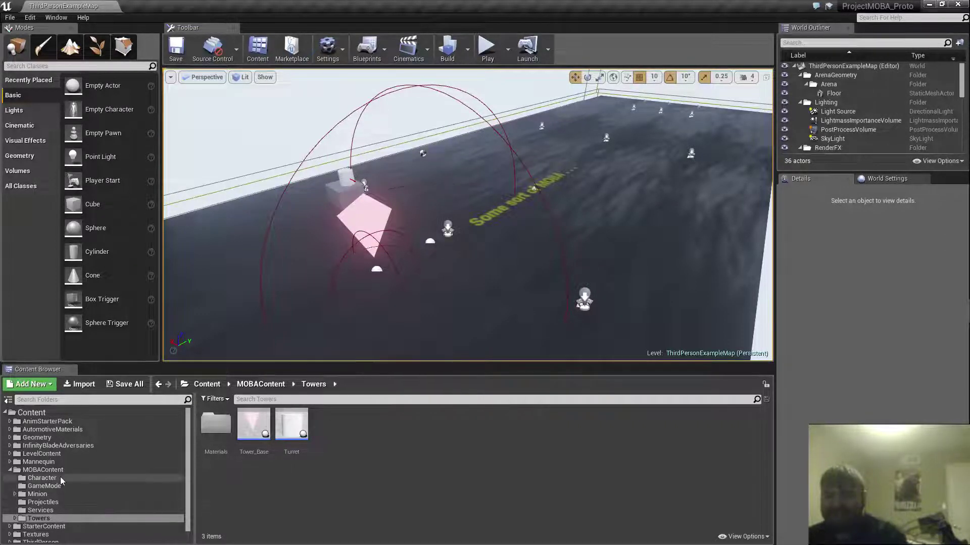
- Open the Minion_Behavior_Tree asset from the MOBAContent Minion folder
{"action": "left_click", "coordinate": [53, 493]}
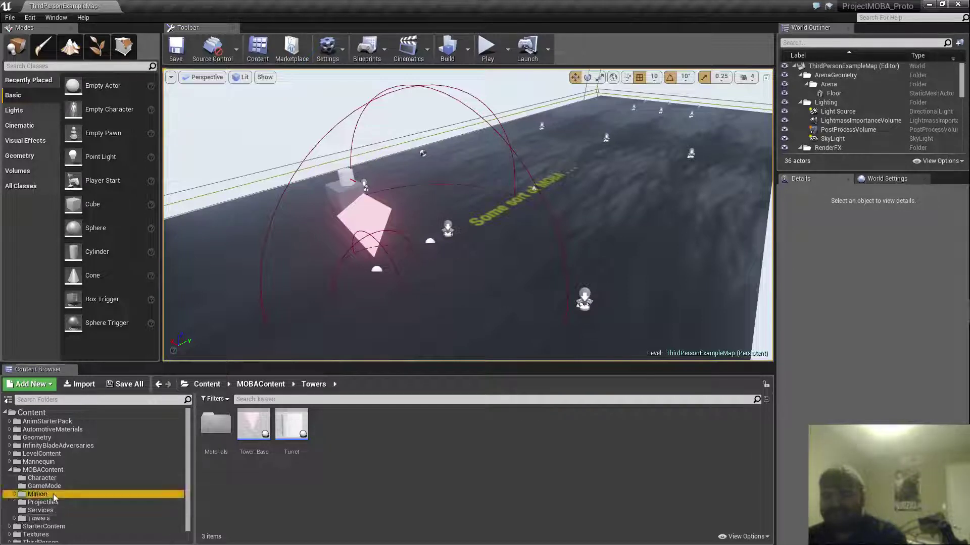
{"action": "left_click", "coordinate": [303, 477]}
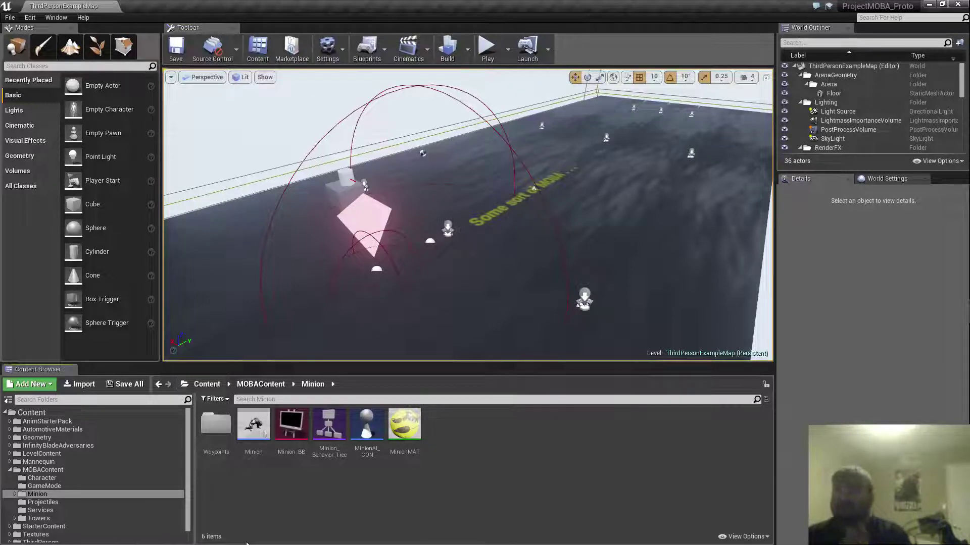
{"action": "left_click", "coordinate": [327, 443]}
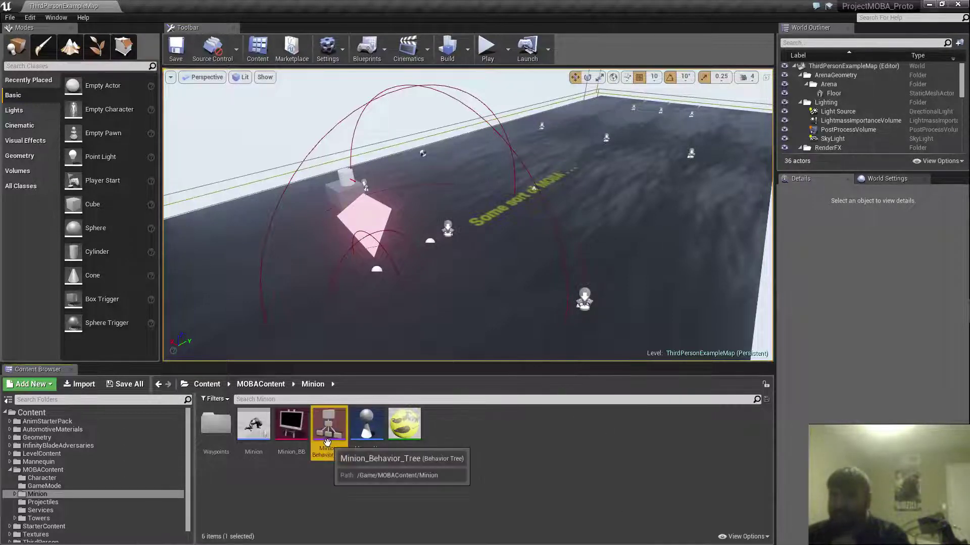
{"action": "double_click", "coordinate": [327, 442]}
- Examine the minion behavior tree's node layout and the settings of its Move To task
{"action": "right_click_drag", "start_coordinate": [344, 210], "coordinate": [231, 217]}
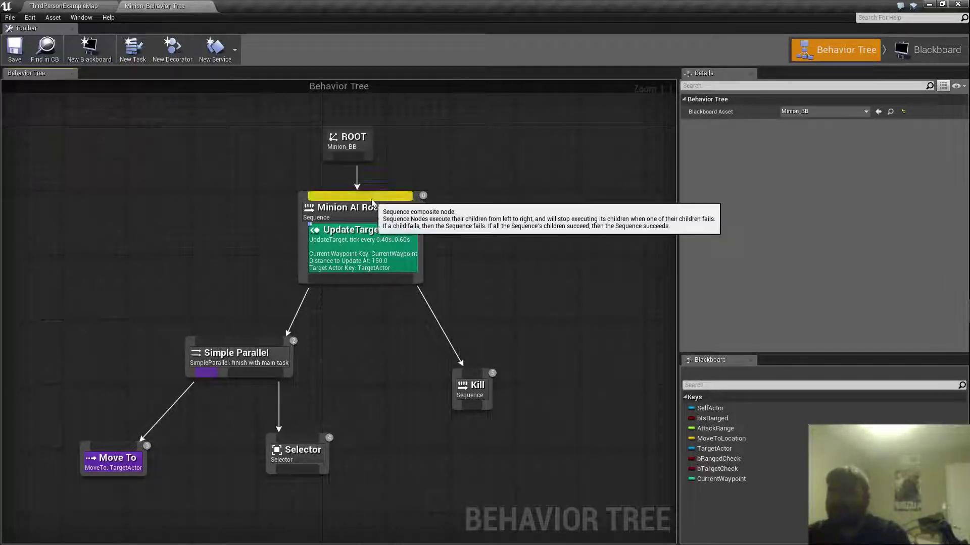
{"action": "right_click_drag", "start_coordinate": [352, 305], "coordinate": [380, 253]}
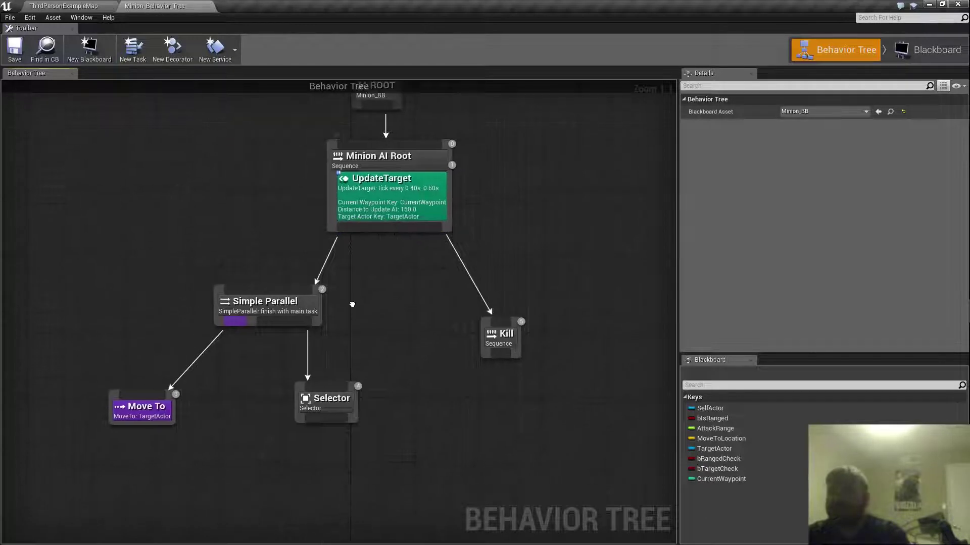
{"action": "left_click", "coordinate": [146, 415]}
{"action": "left_click", "coordinate": [158, 345]}
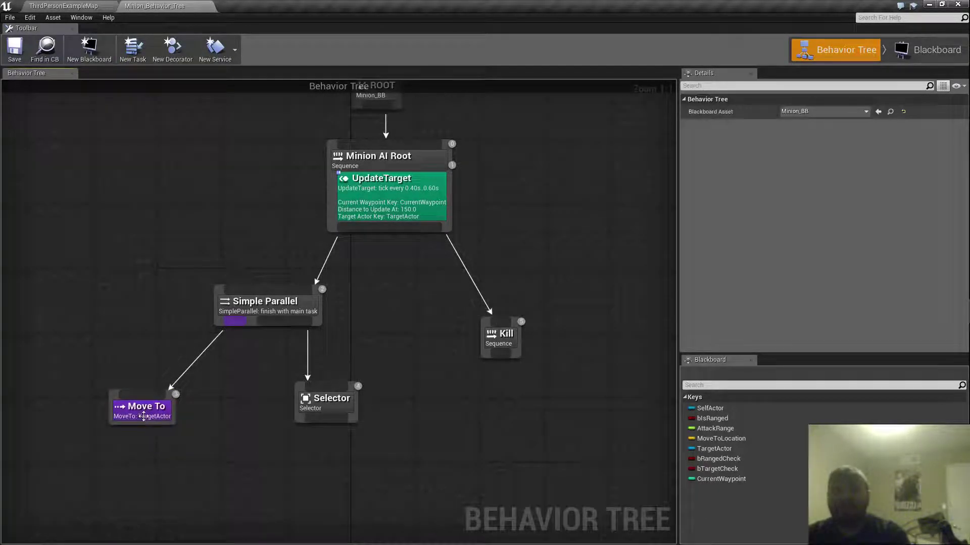
{"action": "left_click", "coordinate": [144, 416]}
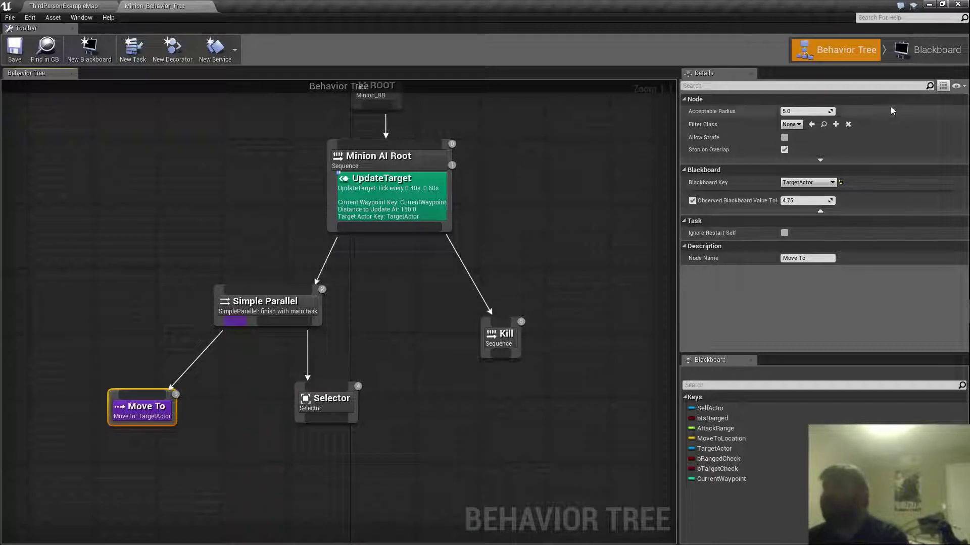
- Open the minion blackboard and compare the definitions of the SelfActor and TargetActor keys
{"action": "left_click", "coordinate": [927, 53]}
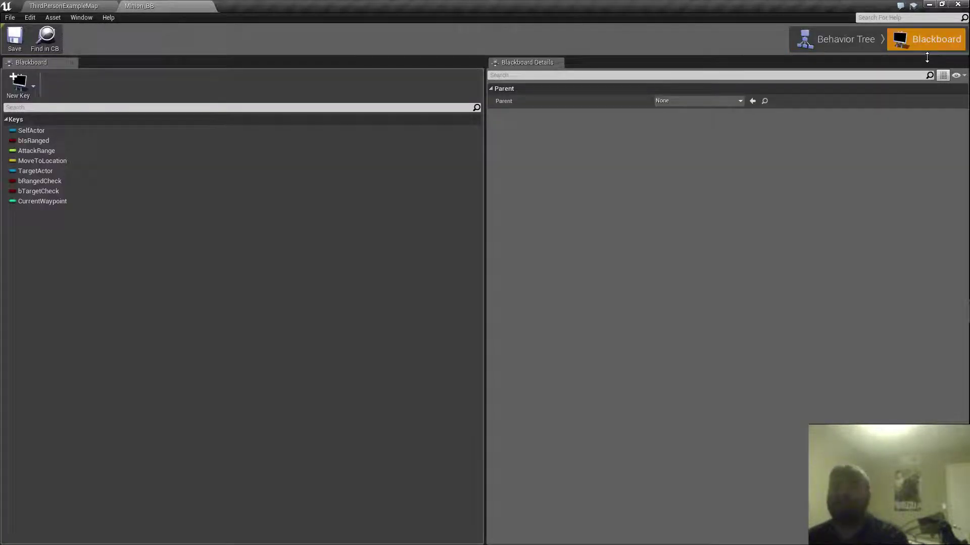
{"action": "left_click", "coordinate": [77, 170]}
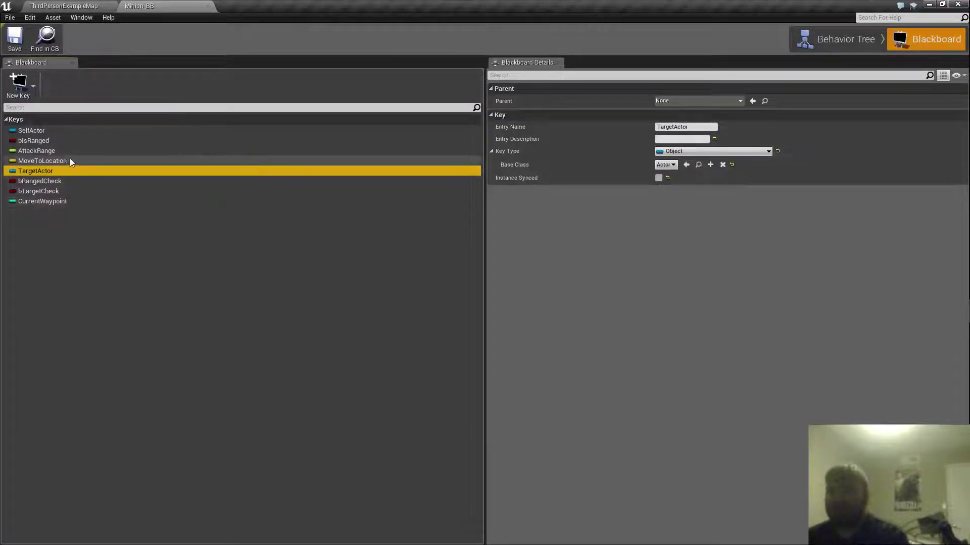
{"action": "left_click", "coordinate": [52, 133]}
{"action": "left_click", "coordinate": [50, 171]}
{"action": "left_click", "coordinate": [45, 130]}
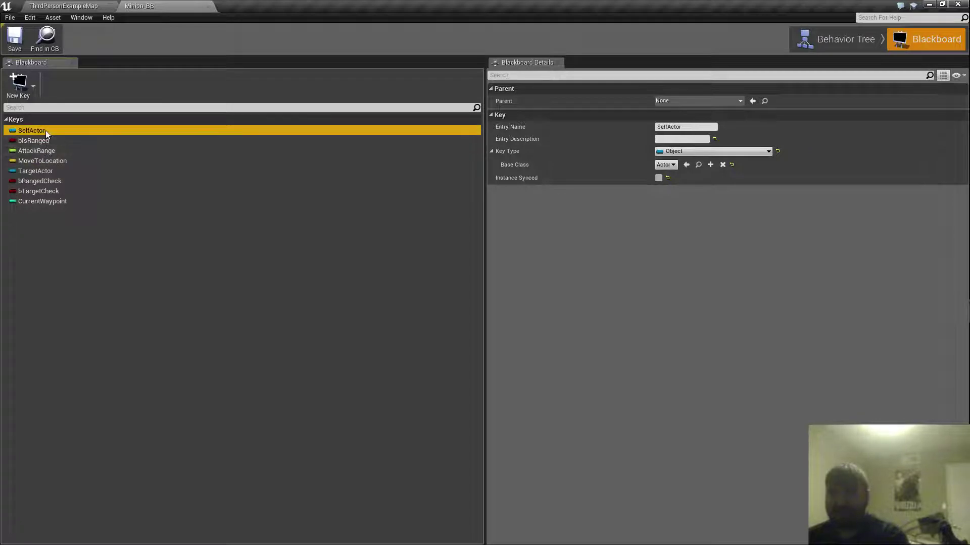
{"action": "left_click", "coordinate": [43, 170]}
{"action": "left_click", "coordinate": [48, 131]}
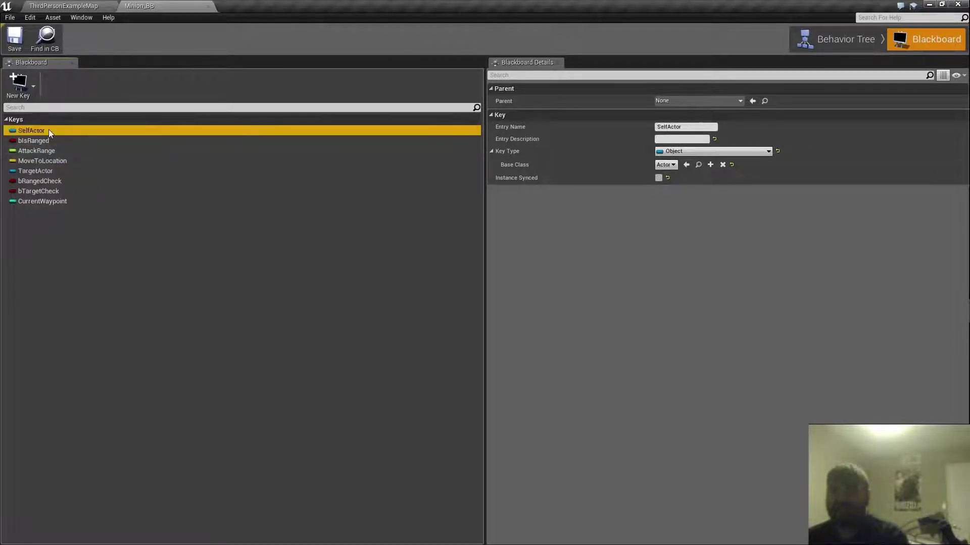
{"action": "left_click", "coordinate": [40, 172]}
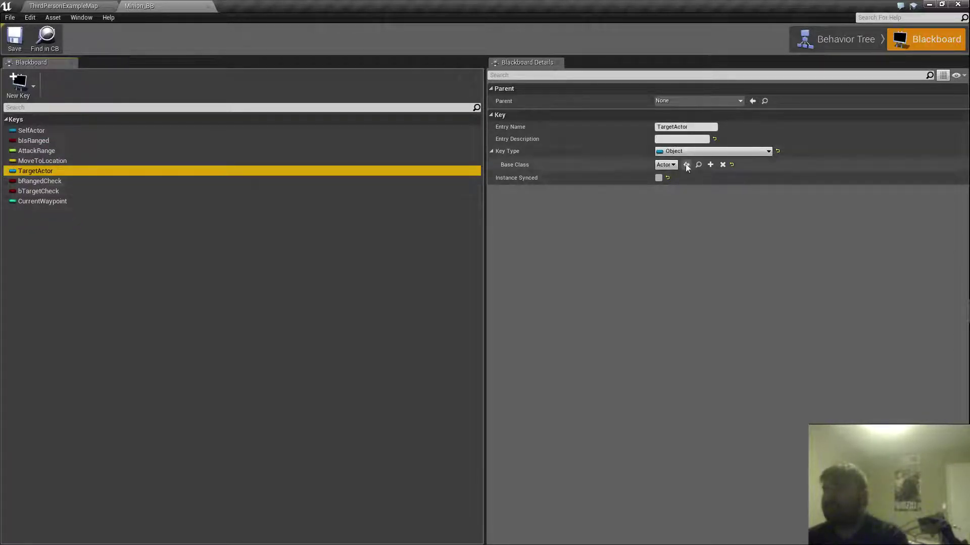
- Examine the TargetActor key's type settings and the classes available as its base class
{"action": "left_click", "coordinate": [493, 152]}
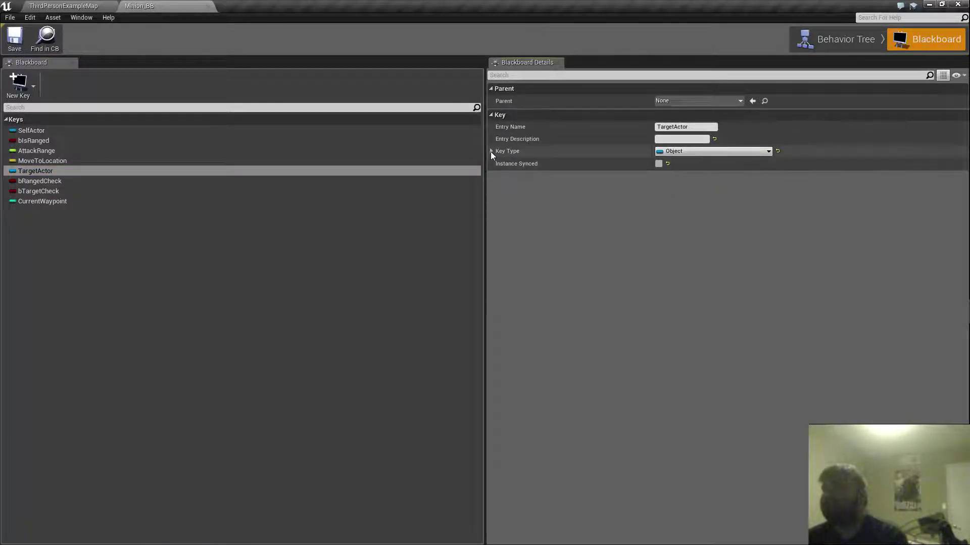
{"action": "left_click", "coordinate": [491, 152]}
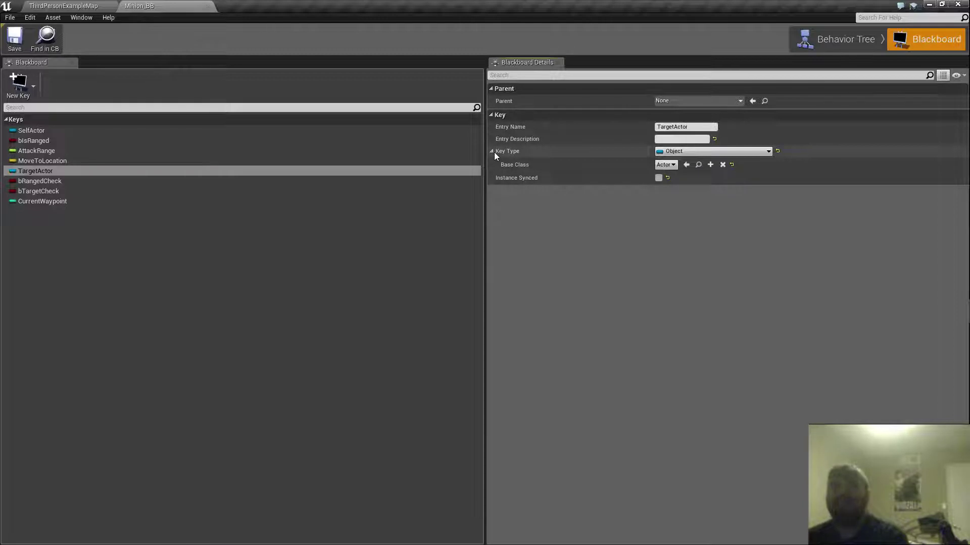
{"action": "left_click", "coordinate": [665, 164]}
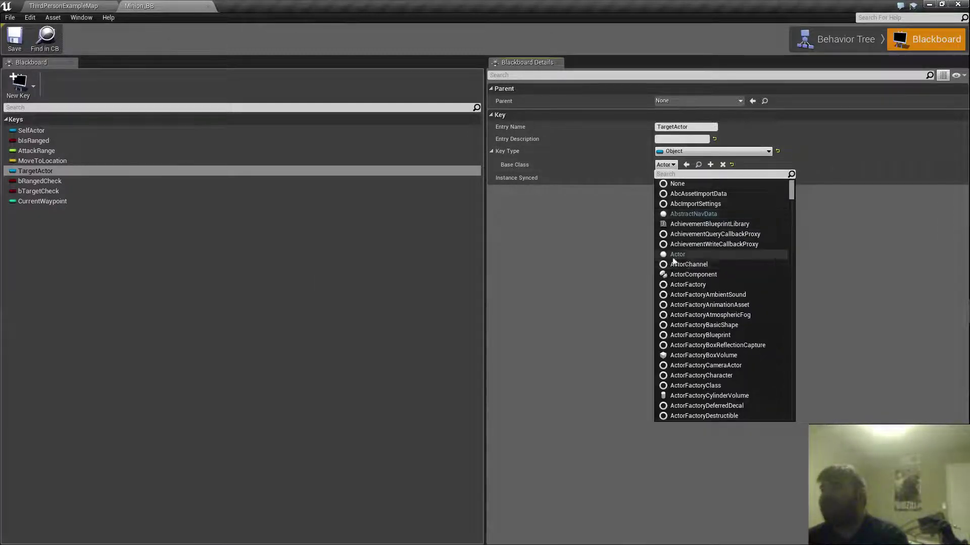
{"action": "left_click", "coordinate": [595, 243]}
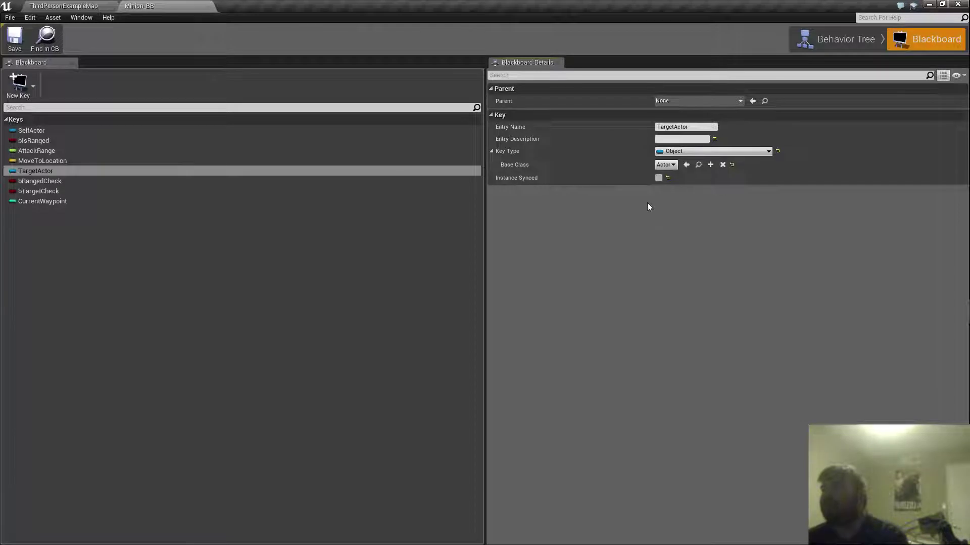
{"action": "left_click", "coordinate": [493, 151]}
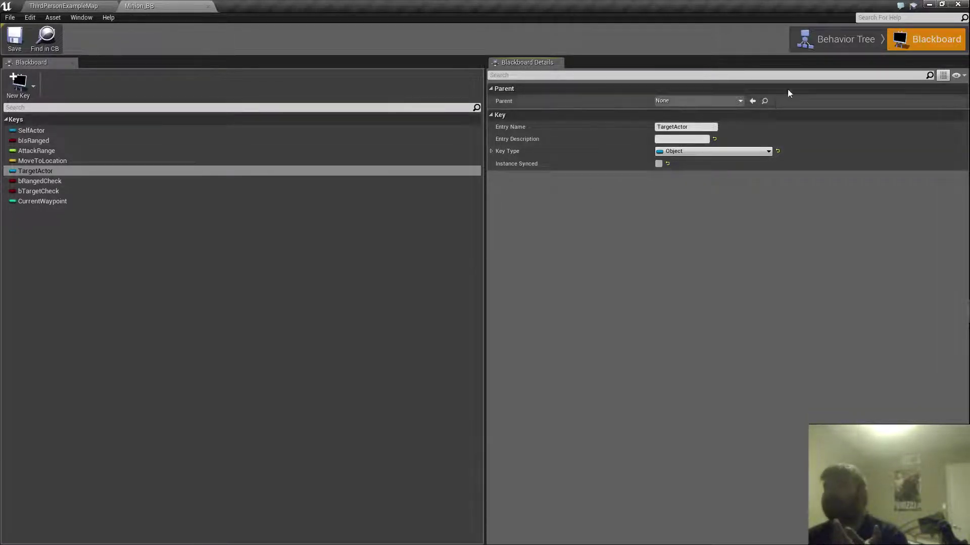
- Return to the behavior tree and review which blackboard keys the Move To task can use
{"action": "left_click", "coordinate": [831, 40]}
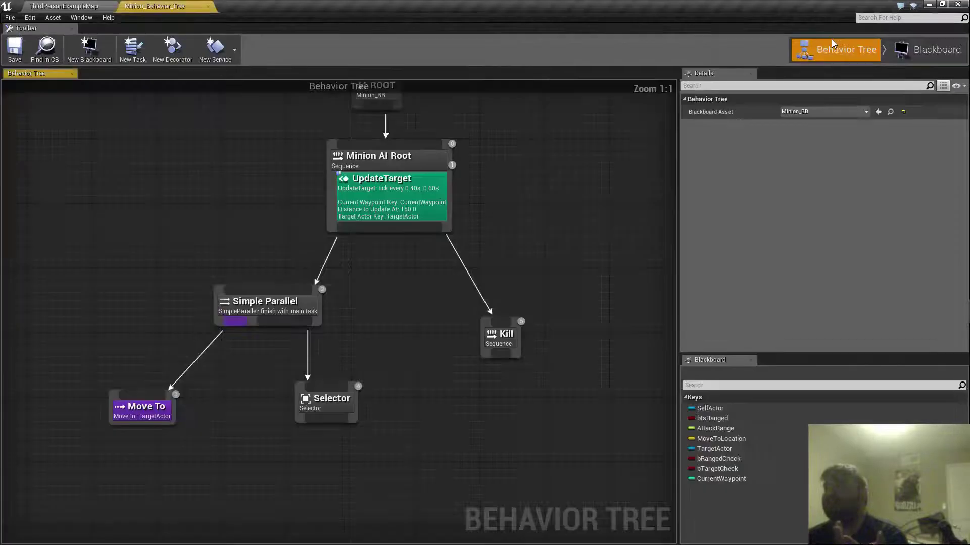
{"action": "left_click", "coordinate": [142, 408]}
{"action": "left_click", "coordinate": [828, 184]}
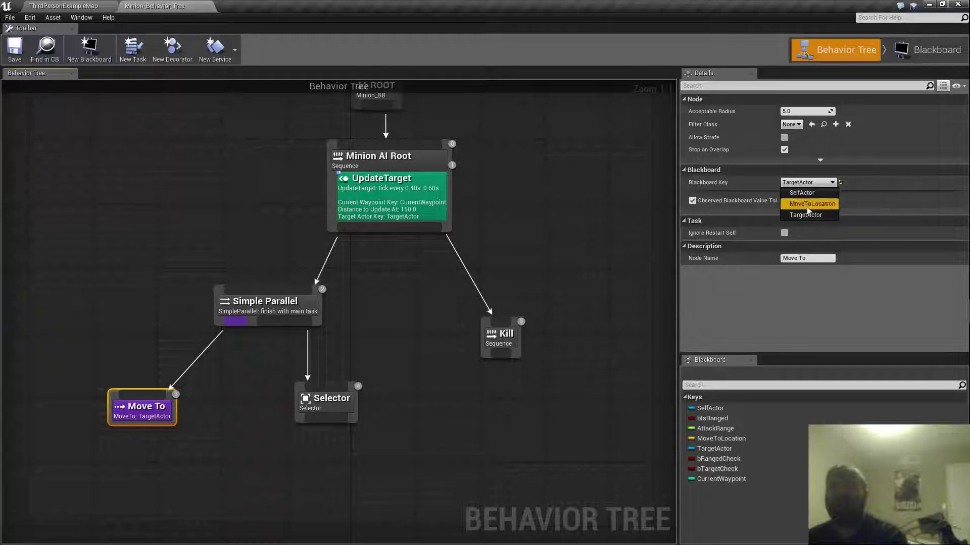
{"action": "left_click", "coordinate": [795, 298]}
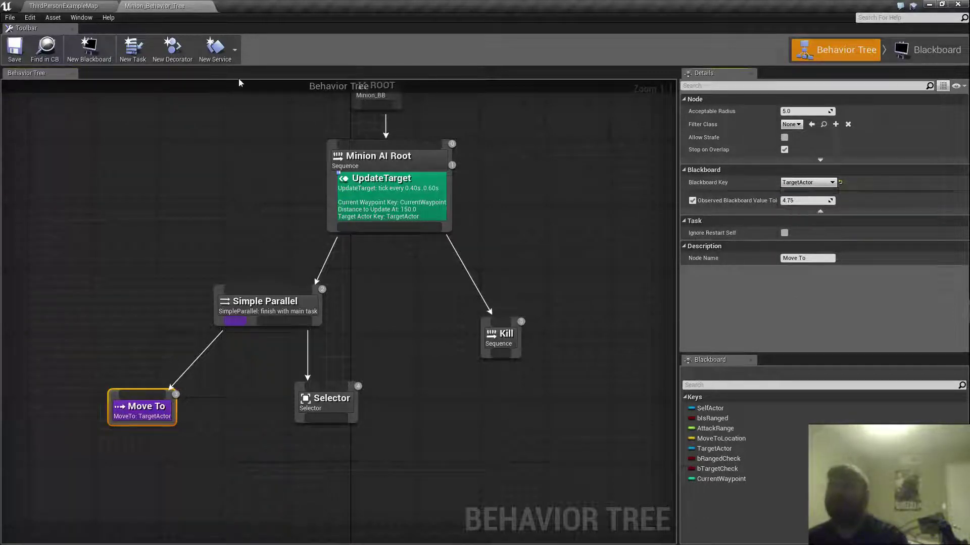
- Save the minion behavior tree and close its editor
{"action": "left_click", "coordinate": [25, 55]}
{"action": "left_click", "coordinate": [205, 7]}
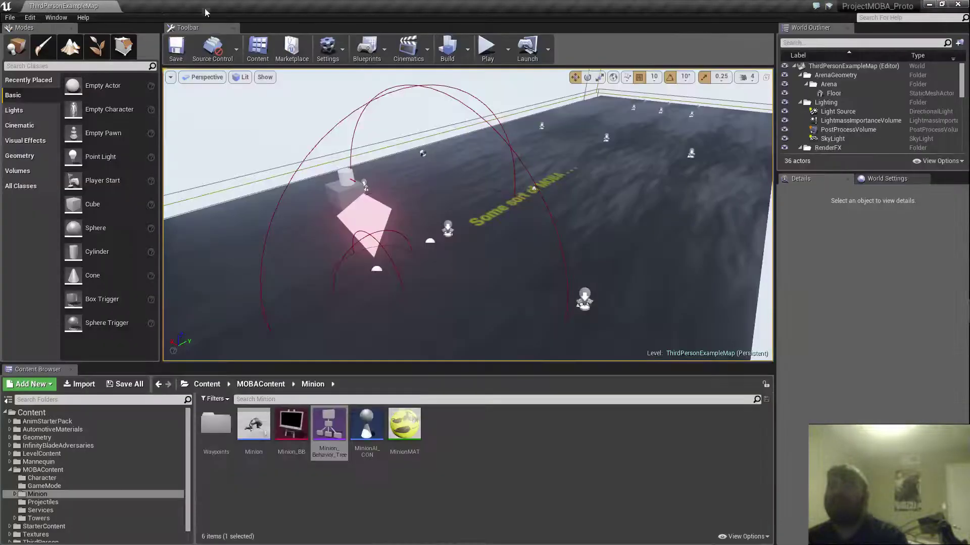
- Move Waypoint12 and Waypoint2 outward along X toward the opposite side walls, placing Waypoint2 at about X 870 cm
{"action": "right_click_drag", "start_coordinate": [504, 94], "coordinate": [242, 106]}
{"action": "right_click_drag", "start_coordinate": [416, 229], "coordinate": [416, 228]}
{"action": "key", "text": "d"}
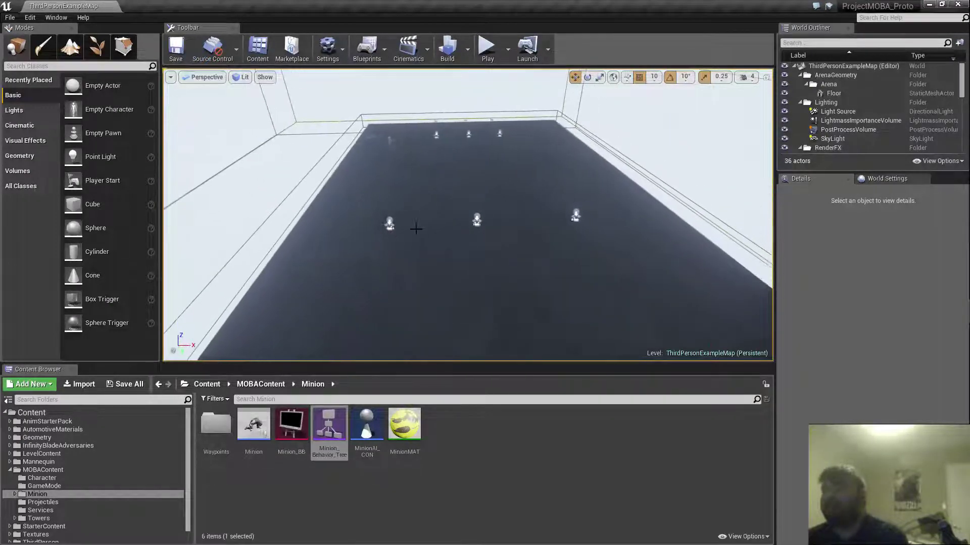
{"action": "left_click", "coordinate": [389, 223]}
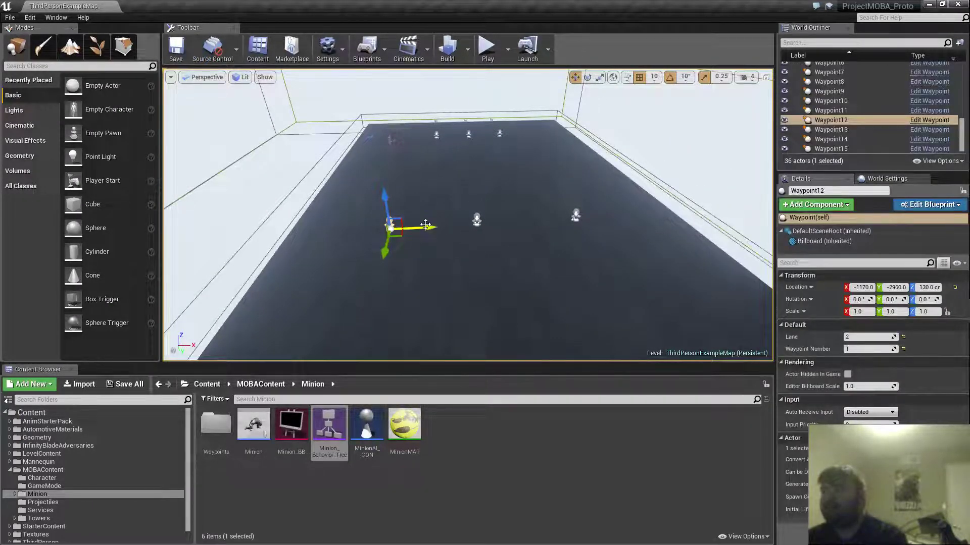
{"action": "left_click_drag", "start_coordinate": [426, 226], "coordinate": [356, 229]}
{"action": "left_click", "coordinate": [578, 216]}
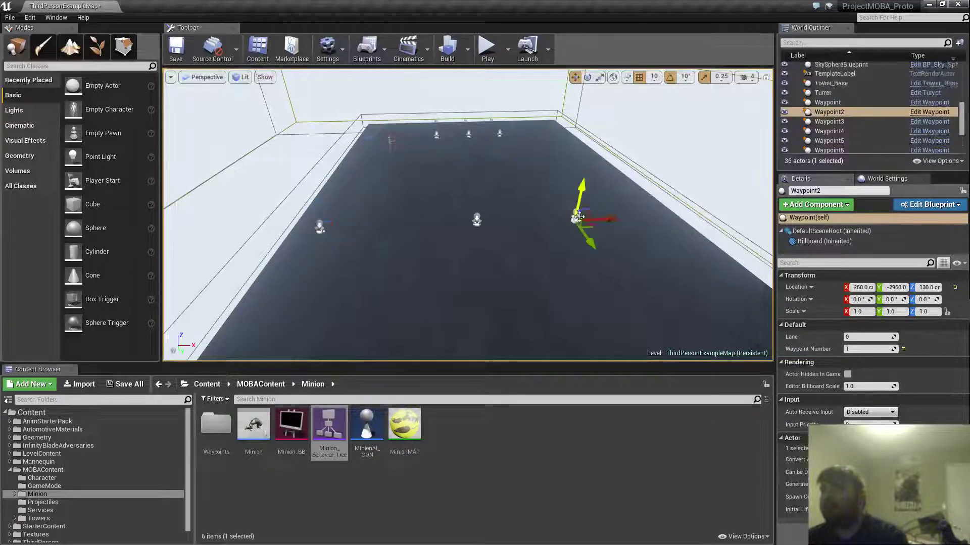
{"action": "left_click_drag", "start_coordinate": [605, 219], "coordinate": [682, 212]}
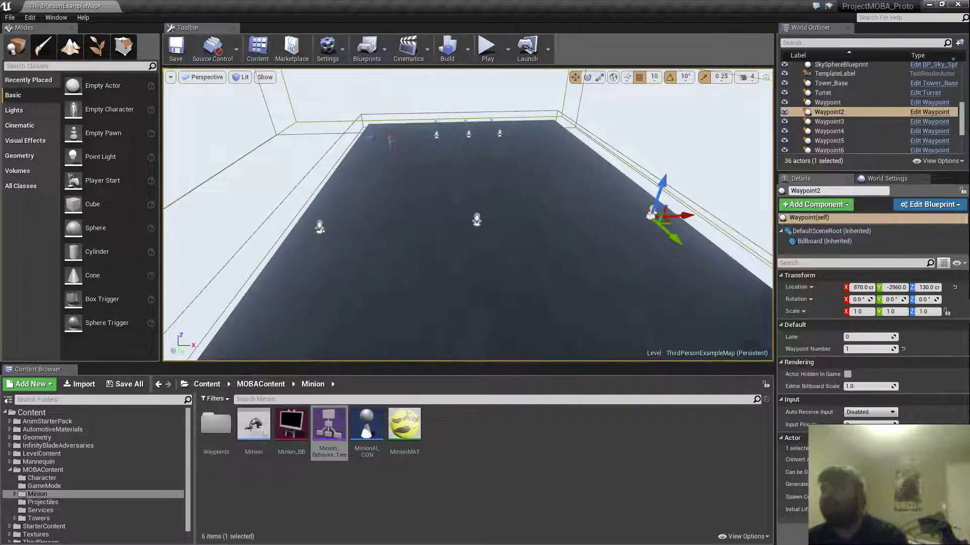
- Spread the far outer waypoints apart along X, placing Waypoint at about 490 cm and Waypoint11 at about -1360 cm
{"action": "right_click_drag", "start_coordinate": [467, 215], "coordinate": [448, 230]}
{"action": "left_click", "coordinate": [535, 145]}
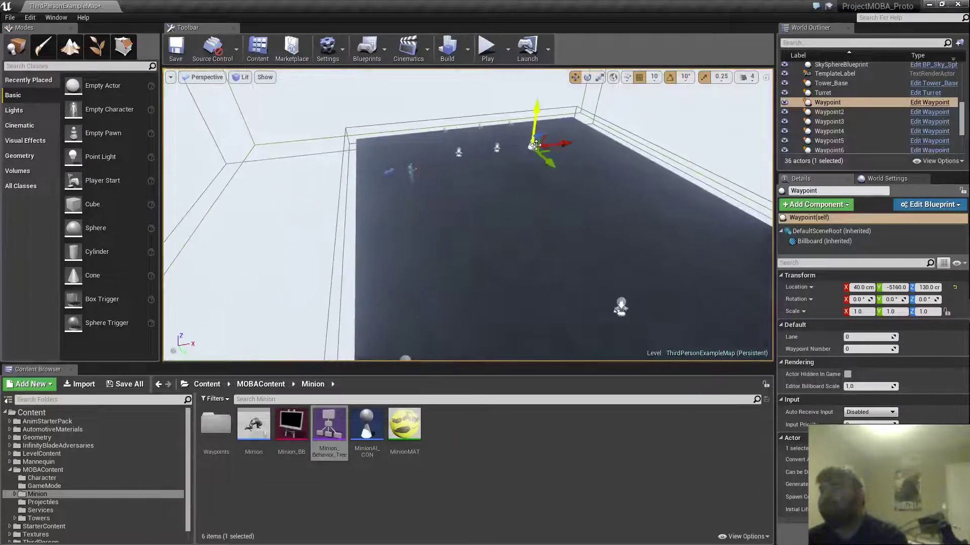
{"action": "left_click_drag", "start_coordinate": [555, 145], "coordinate": [591, 135]}
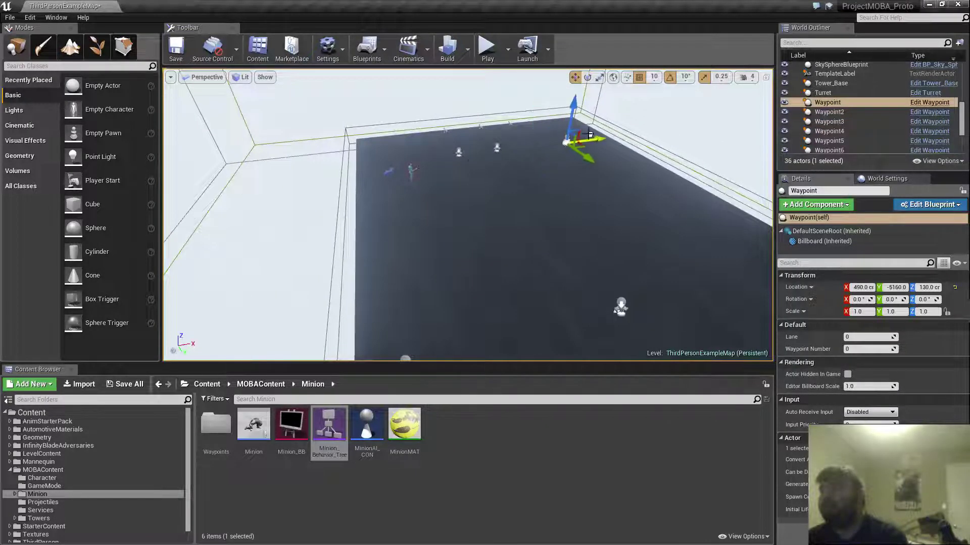
{"action": "left_click", "coordinate": [458, 154]}
{"action": "left_click_drag", "start_coordinate": [490, 152], "coordinate": [441, 163]}
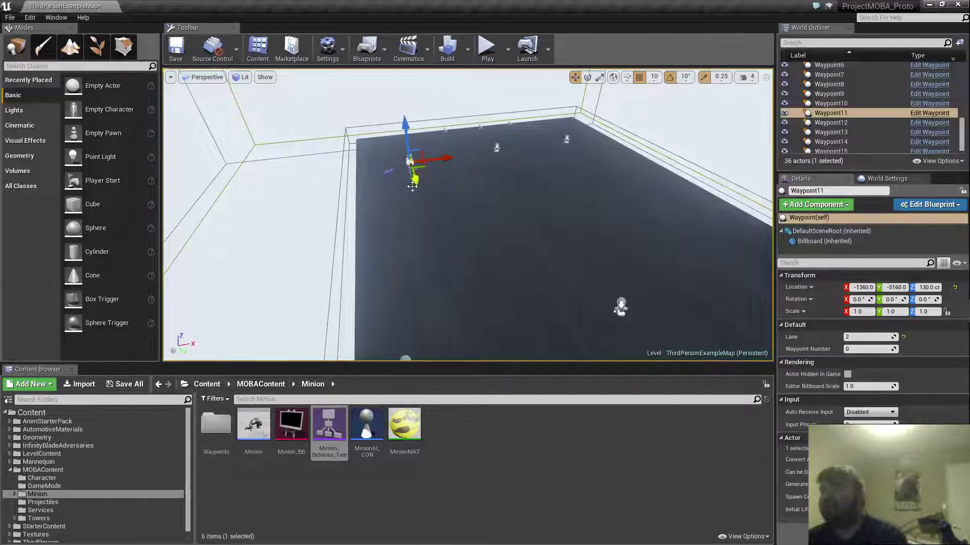
- Move the blue character standing beside Waypoint11 farther into the arena
{"action": "mouse_move", "coordinate": [452, 191]}
{"action": "right_mouse_down"}
{"action": "mouse_move", "coordinate": [440, 197]}
{"action": "mouse_move", "coordinate": [455, 204]}
{"action": "right_mouse_up"}
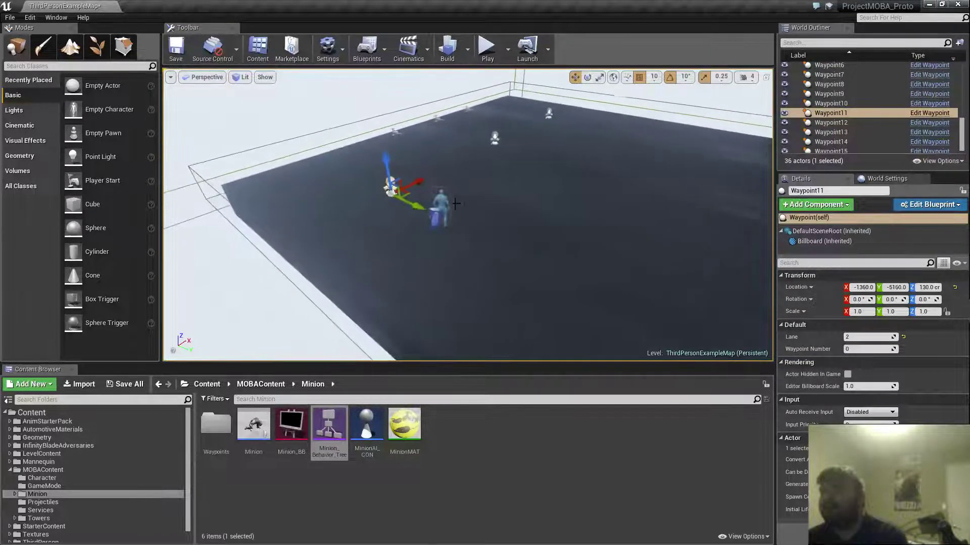
{"action": "left_click", "coordinate": [445, 203]}
{"action": "left_click_drag", "start_coordinate": [445, 200], "coordinate": [596, 218]}
- Play-test the level, running the character past the towers and minion groups to observe their movement and tower attacks, and end the session
{"action": "left_click", "coordinate": [488, 47]}
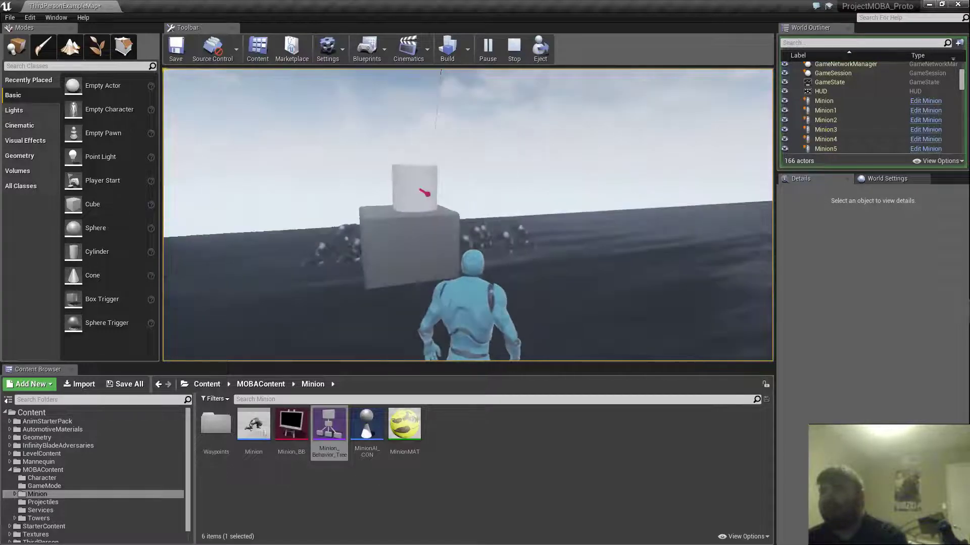
{"action": "key", "text": "w"}
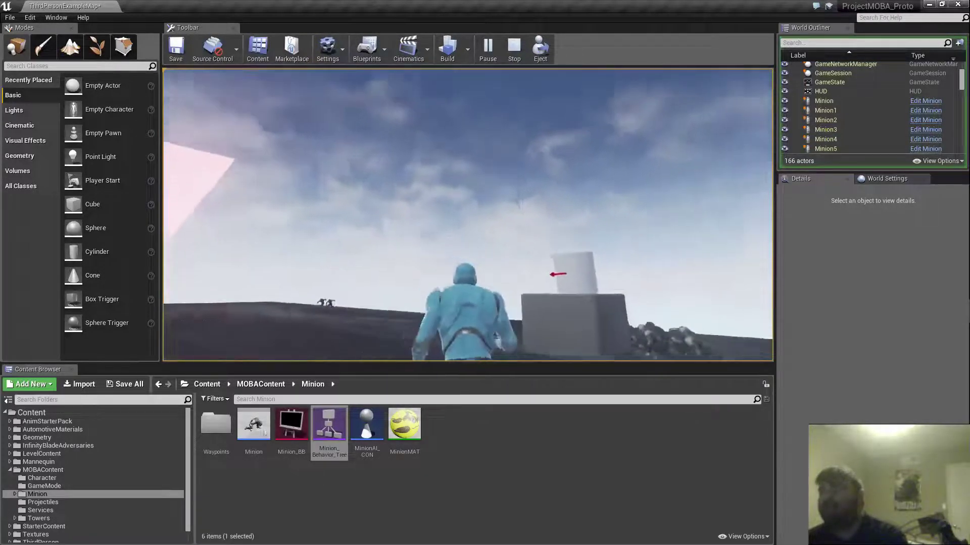
{"action": "key", "text": "w"}
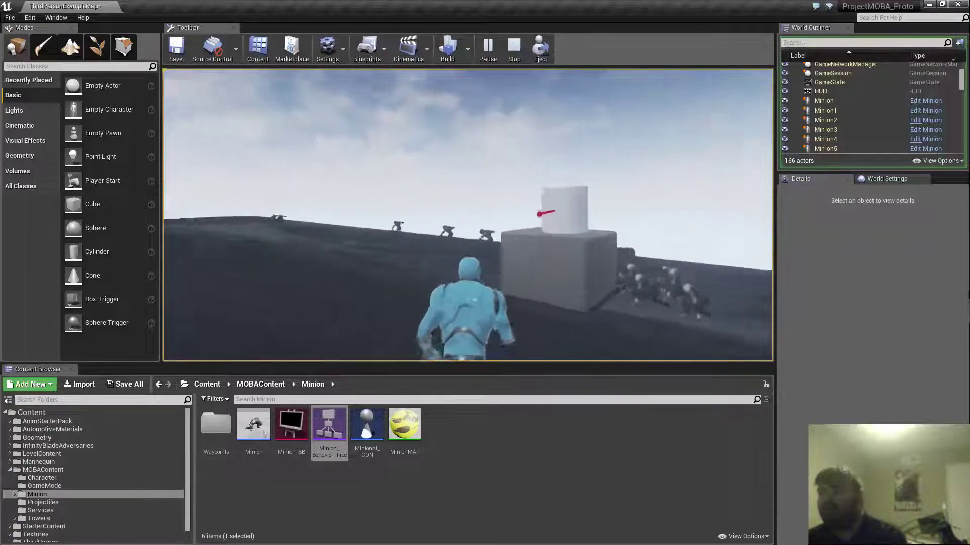
{"action": "key", "text": "w"}
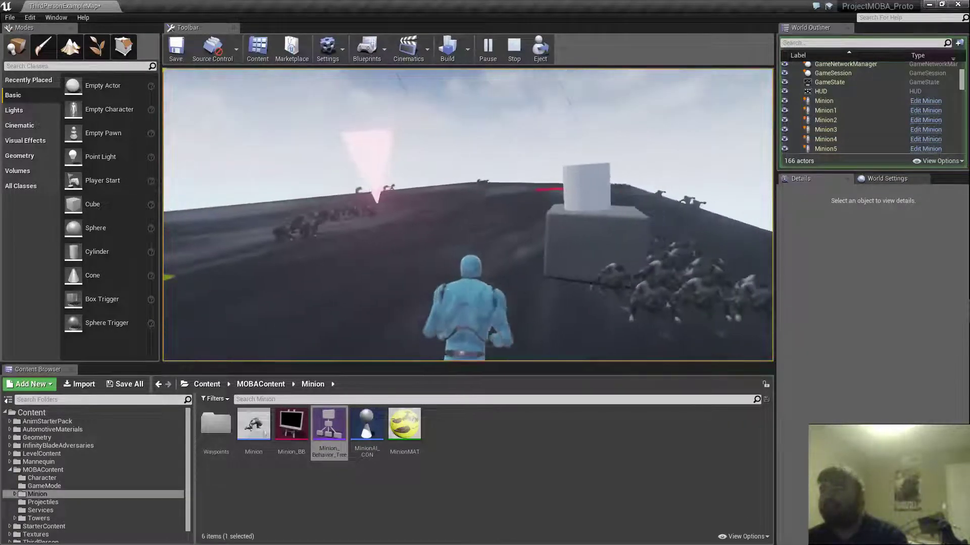
{"action": "key", "text": "w"}
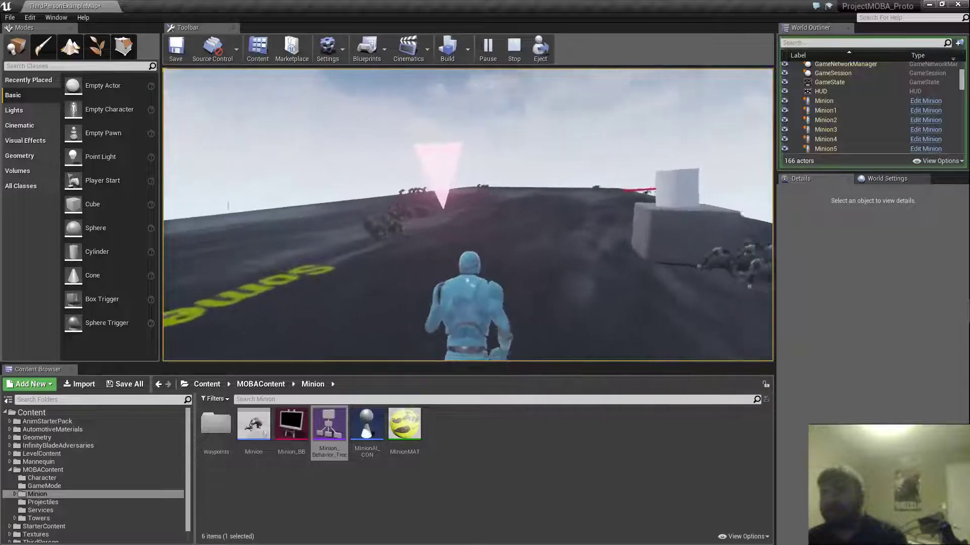
{"action": "key", "text": "w"}
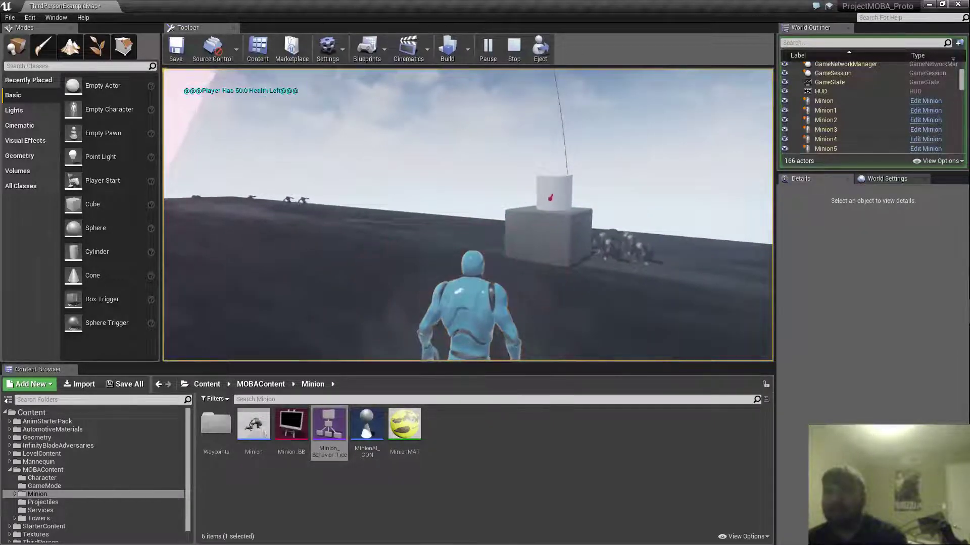
{"action": "key", "text": "a"}
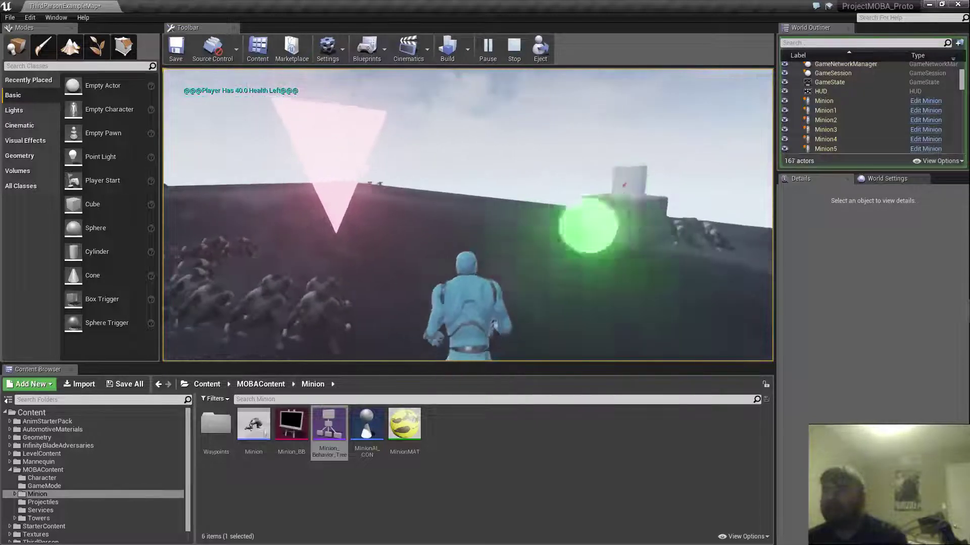
{"action": "key", "text": "w"}
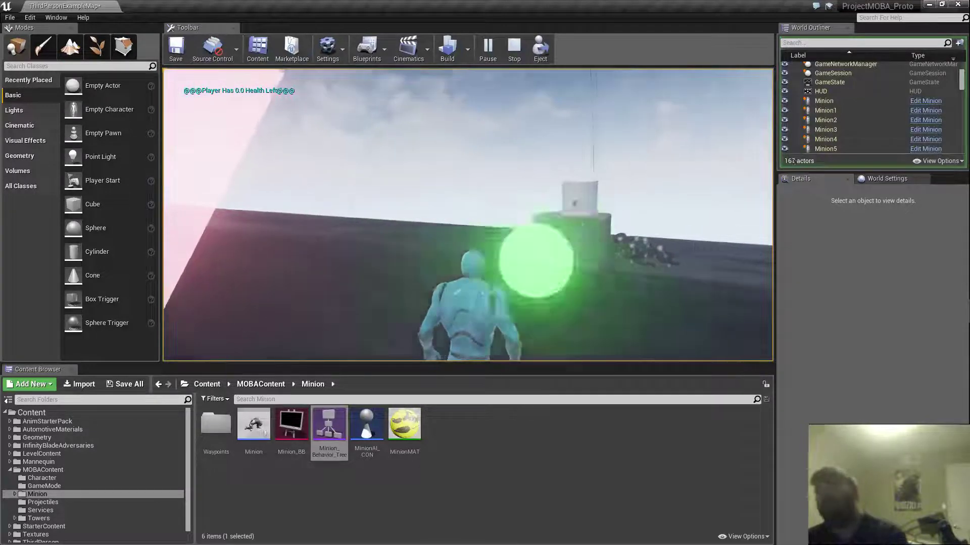
{"action": "key", "text": "Escape"}
- Look over the spread-out waypoints from several sides and save the ThirdPersonExampleMap level
{"action": "key", "text": "s"}
{"action": "right_click_drag", "start_coordinate": [393, 214], "coordinate": [461, 198]}
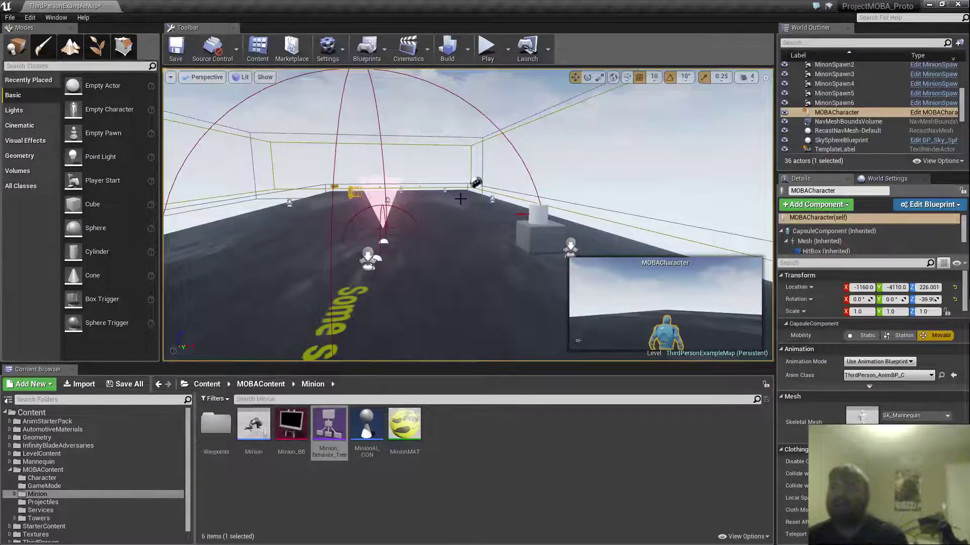
{"action": "mouse_move", "coordinate": [593, 159]}
{"action": "right_mouse_down"}
{"action": "mouse_move", "coordinate": [572, 158]}
{"action": "mouse_move", "coordinate": [590, 175]}
{"action": "mouse_move", "coordinate": [567, 136]}
{"action": "mouse_move", "coordinate": [544, 131]}
{"action": "mouse_move", "coordinate": [596, 165]}
{"action": "right_mouse_up"}
{"action": "left_click", "coordinate": [593, 159]}
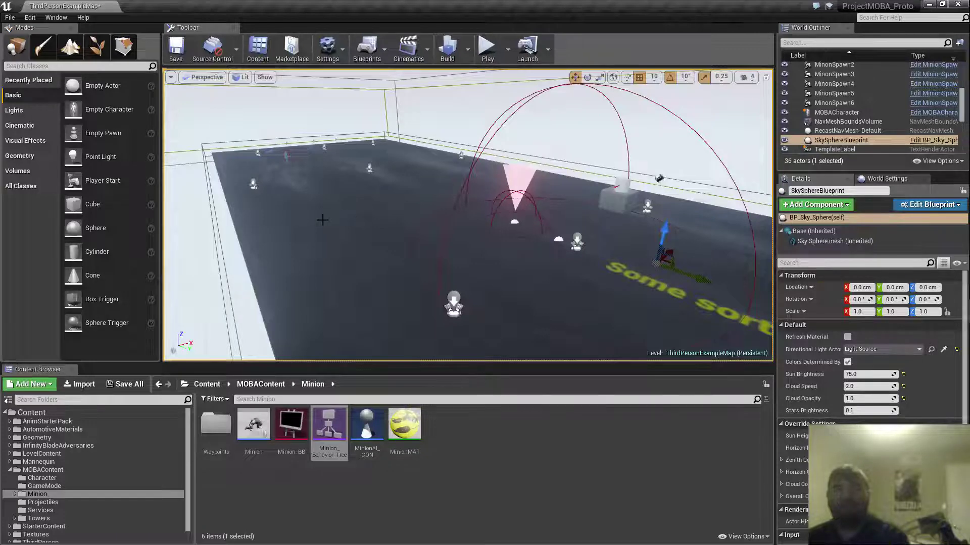
{"action": "right_click_drag", "start_coordinate": [422, 206], "coordinate": [346, 156]}
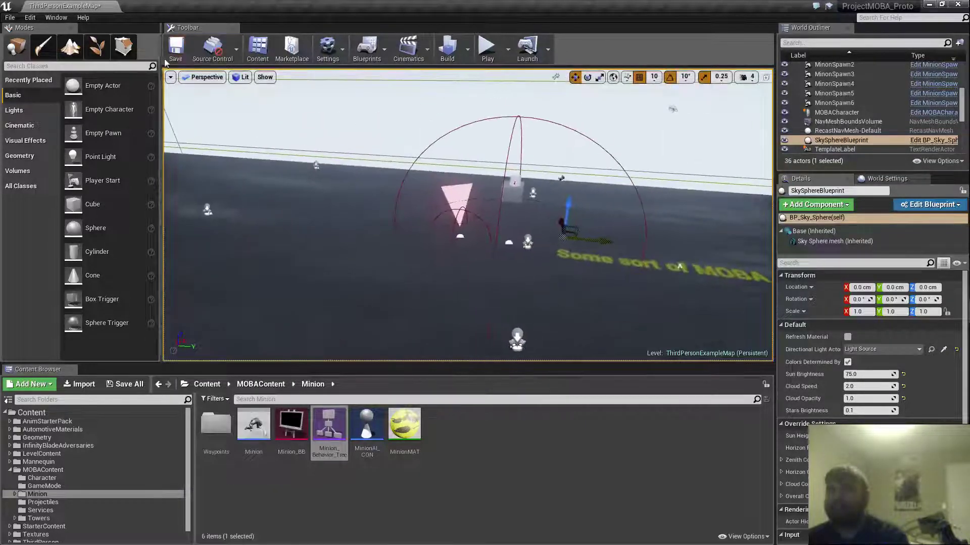
{"action": "left_click", "coordinate": [176, 50]}
{"action": "right_click_drag", "start_coordinate": [320, 123], "coordinate": [322, 139]}
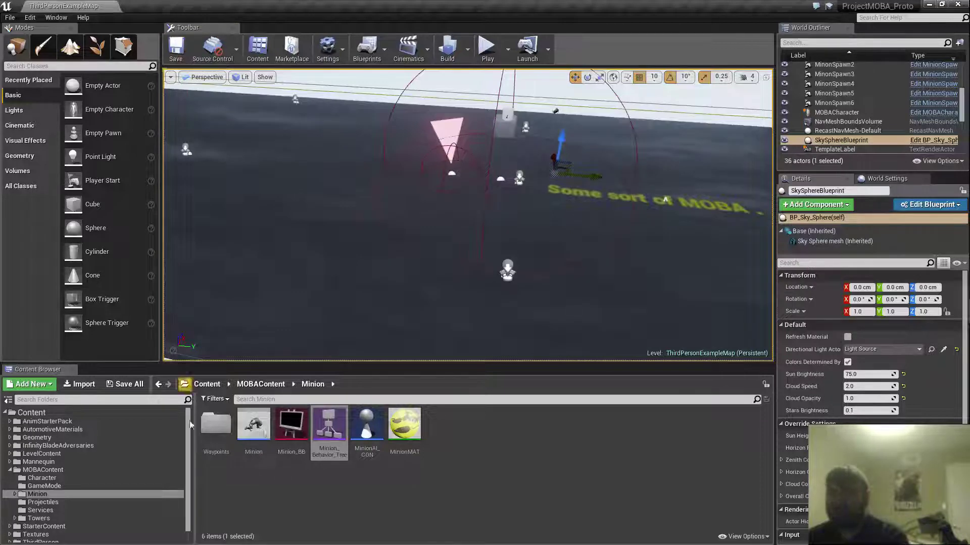
- Create a new level from the Default template
{"action": "left_click", "coordinate": [10, 469]}
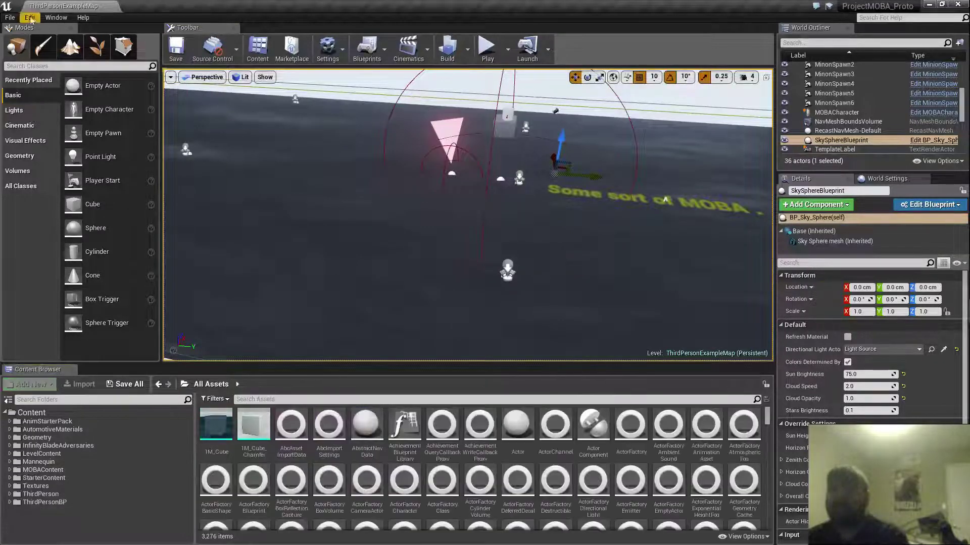
{"action": "left_click", "coordinate": [11, 17]}
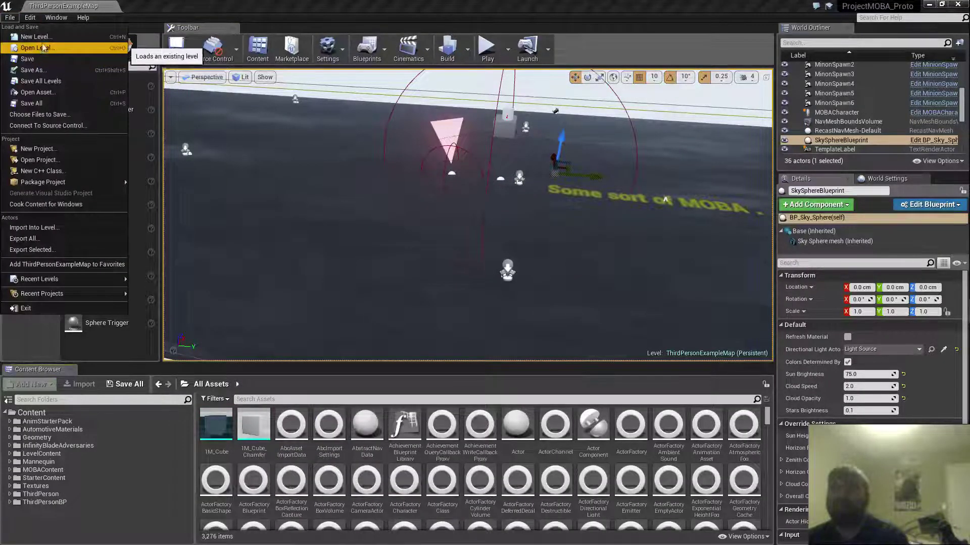
{"action": "left_click", "coordinate": [35, 37]}
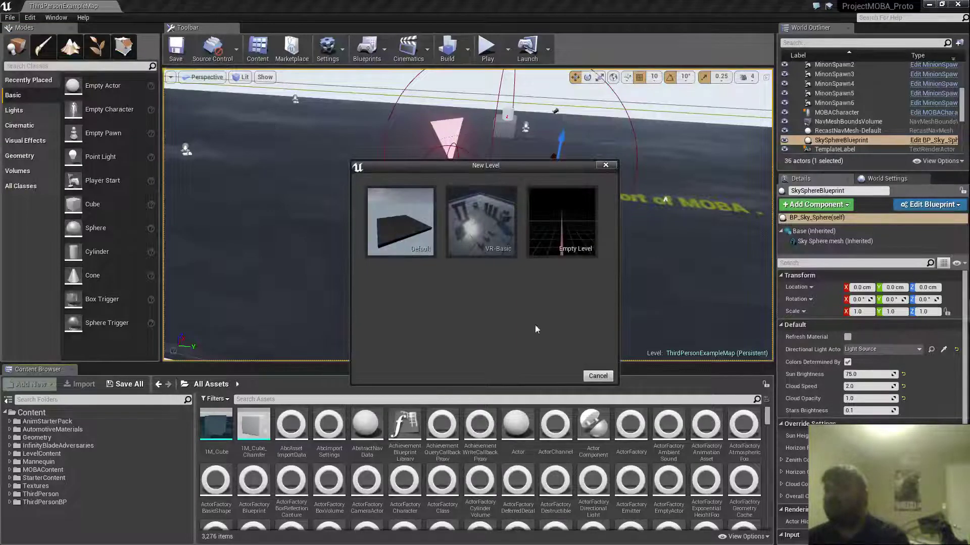
{"action": "left_click", "coordinate": [400, 222]}
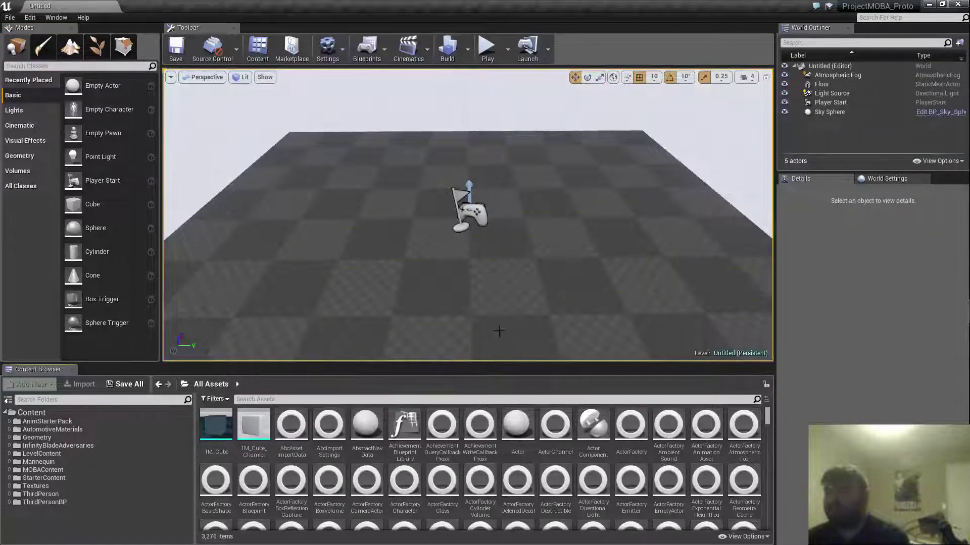
{"action": "right_click_drag", "start_coordinate": [398, 254], "coordinate": [412, 237]}
{"action": "left_click", "coordinate": [183, 50]}
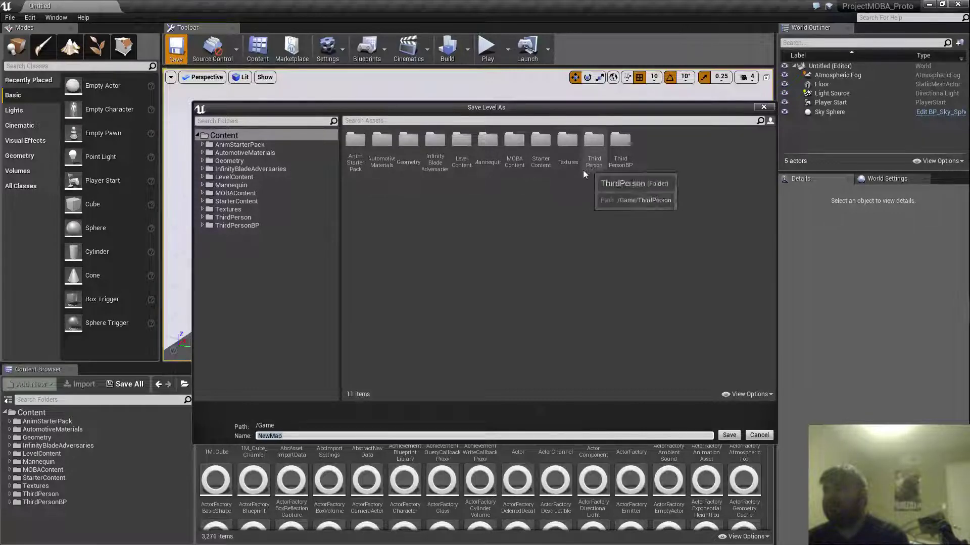
{"action": "left_click", "coordinate": [517, 169]}
{"action": "double_click", "coordinate": [519, 168]}
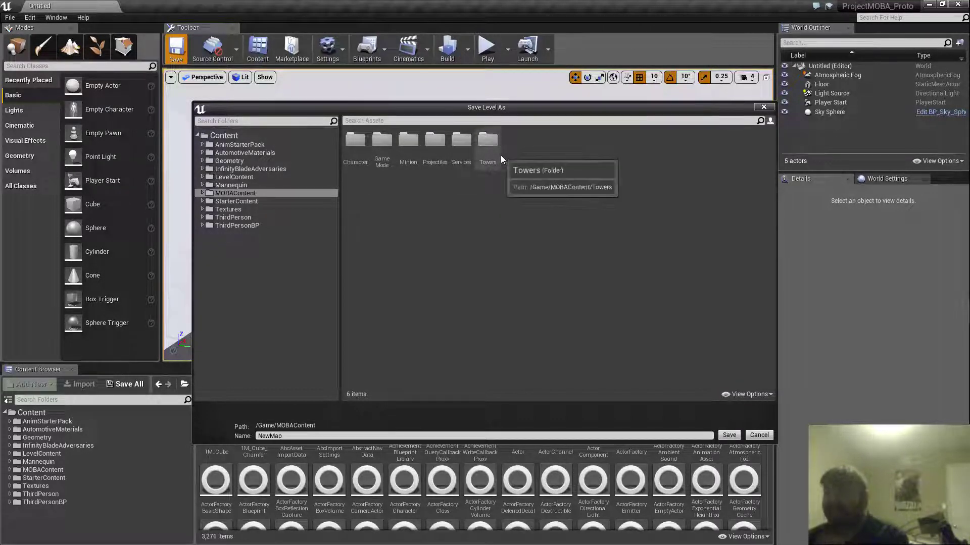
{"action": "left_click", "coordinate": [752, 436]}
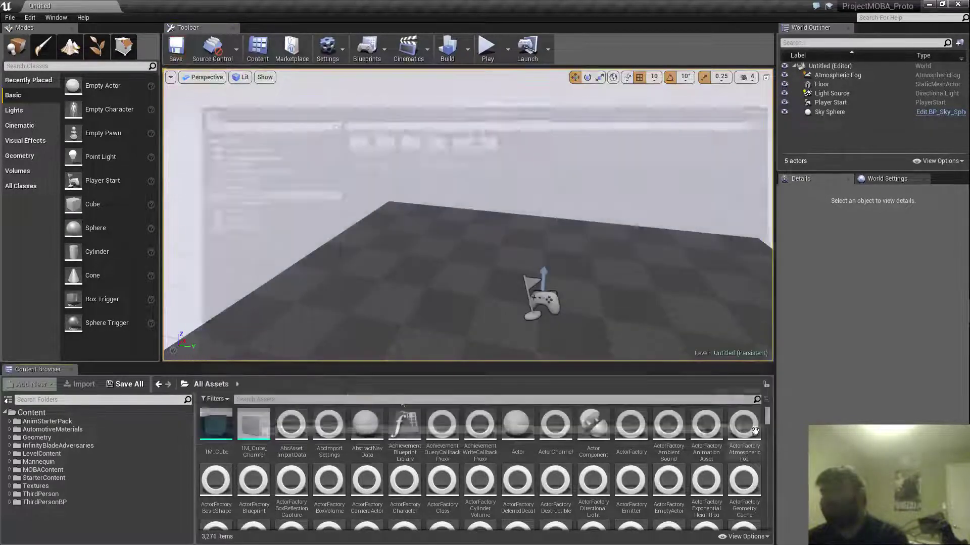
- Create a folder named Level inside the MOBAContent folder and open it
{"action": "left_click", "coordinate": [69, 455]}
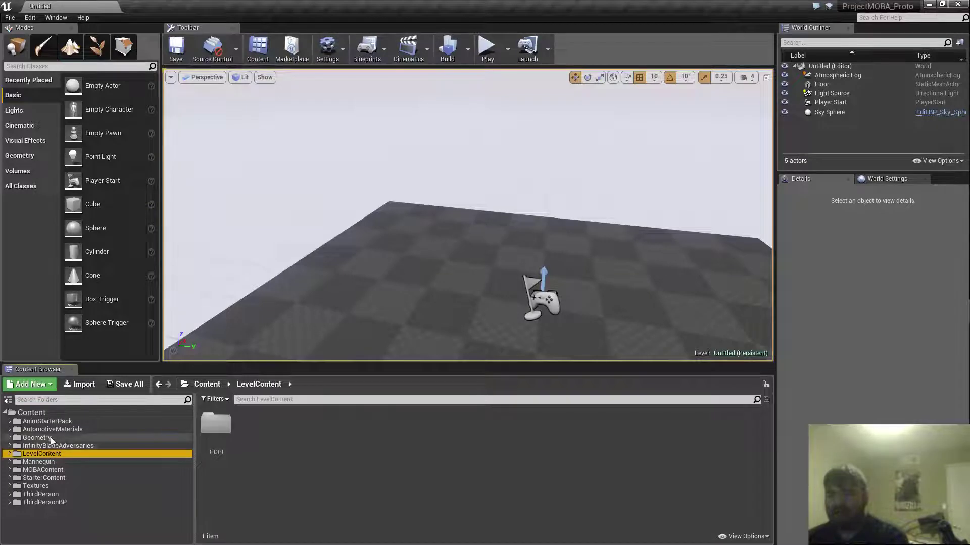
{"action": "double_click", "coordinate": [51, 471]}
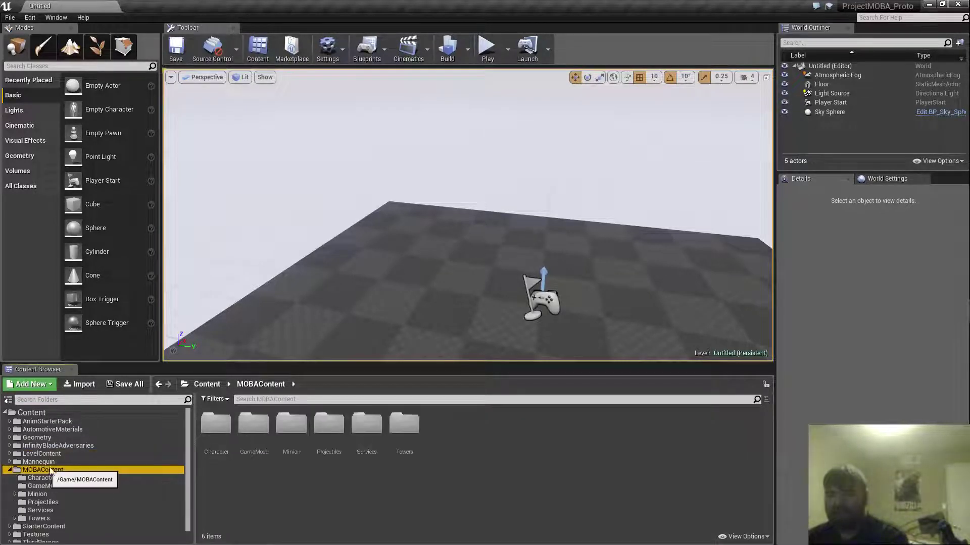
{"action": "right_click", "coordinate": [468, 433]}
{"action": "left_click", "coordinate": [514, 173]}
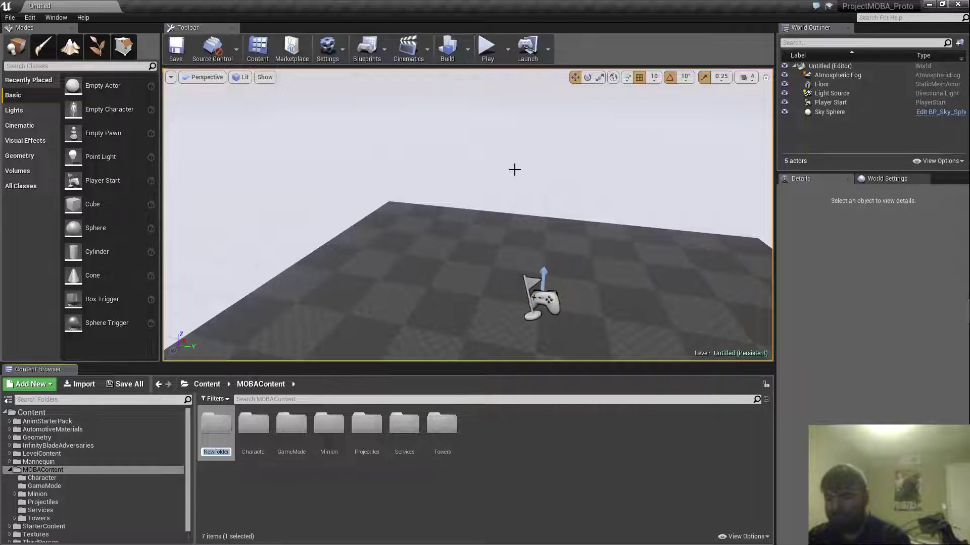
{"action": "type", "text": "La"}
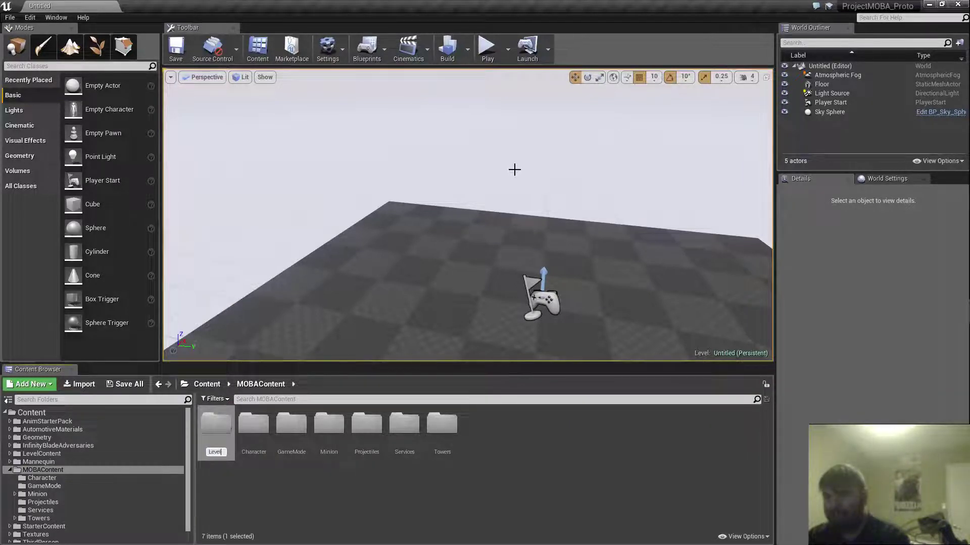
{"action": "type", "text": "vel"}
{"action": "key", "text": "Return"}
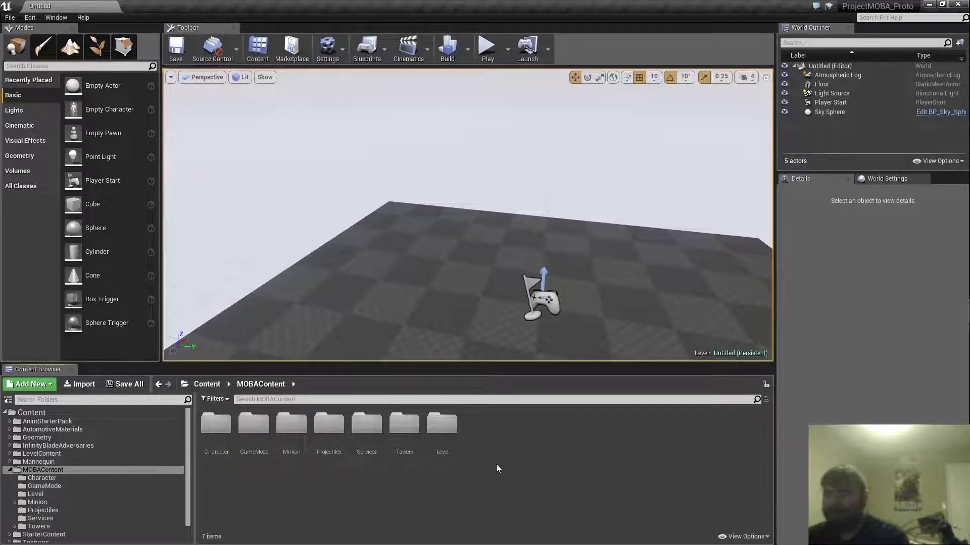
{"action": "double_click", "coordinate": [444, 440]}
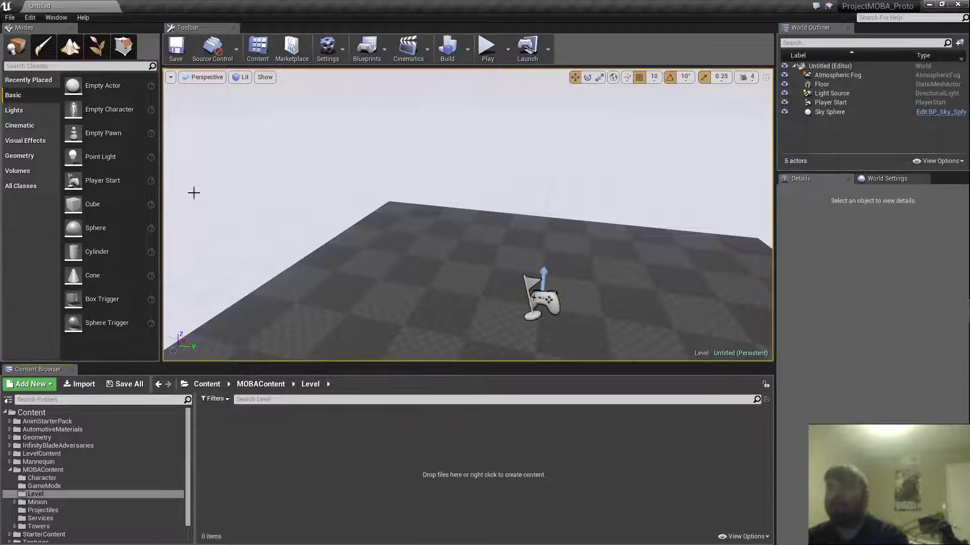
- Save the new level as PrimaryMap in the MOBAContent/Level folder
{"action": "left_click", "coordinate": [176, 48]}
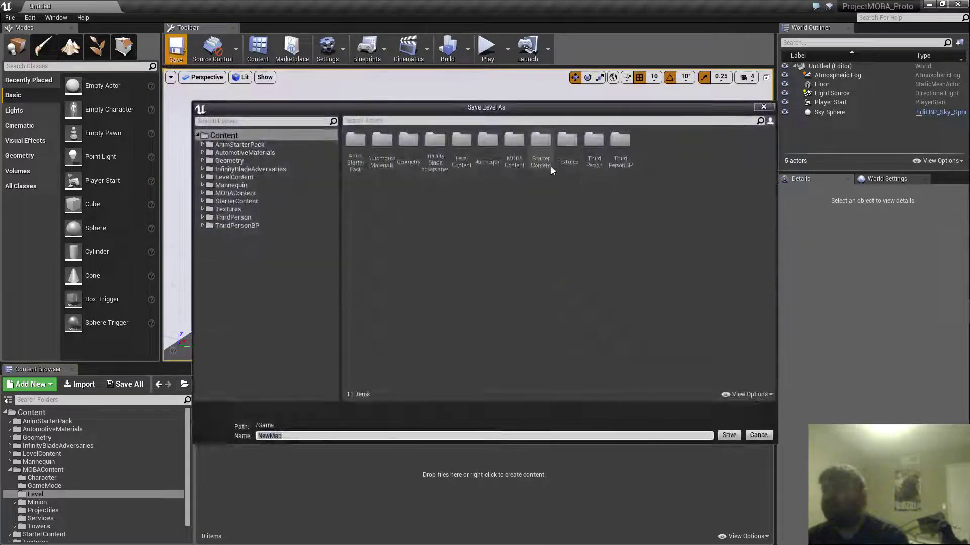
{"action": "double_click", "coordinate": [523, 154]}
{"action": "double_click", "coordinate": [409, 154]}
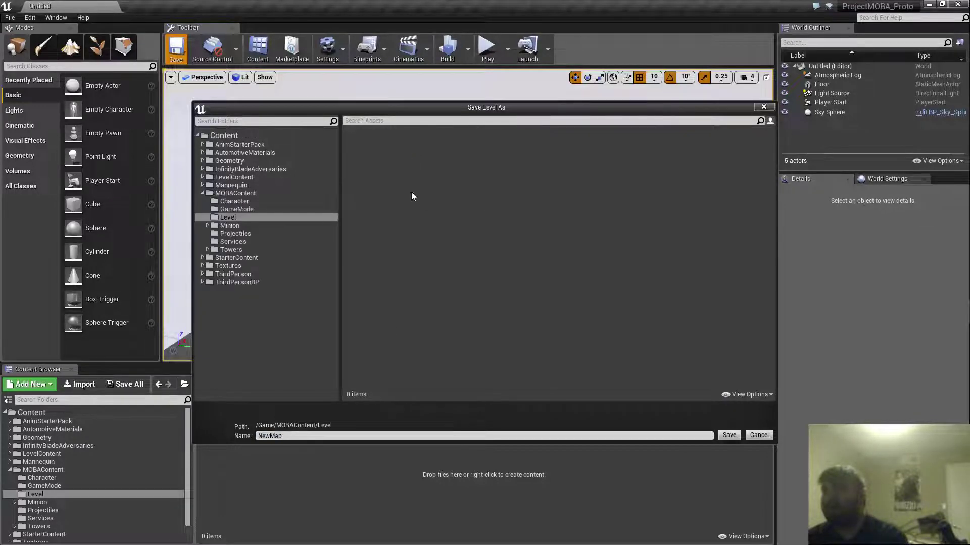
{"action": "left_click", "coordinate": [310, 437]}
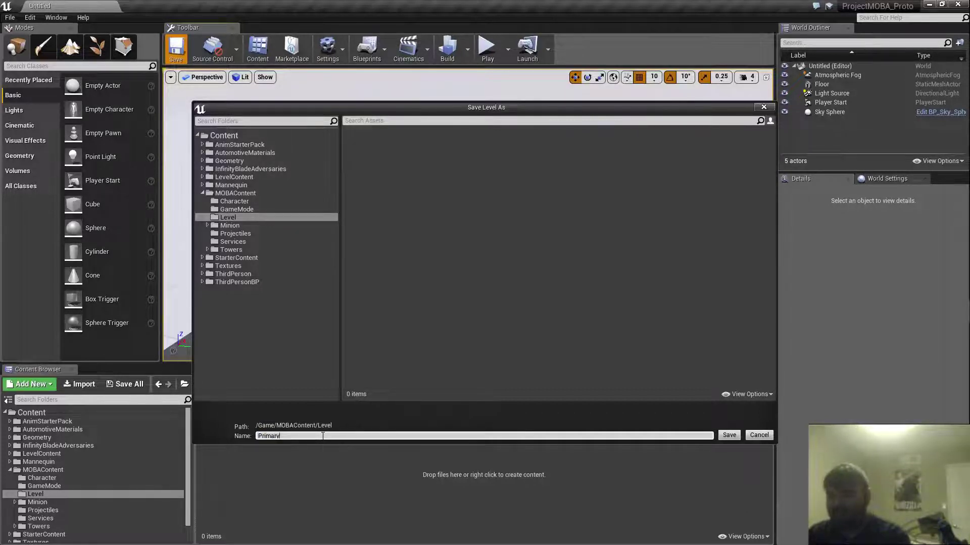
{"action": "type", "text": "PrimaryMap"}
{"action": "key", "text": "Return"}
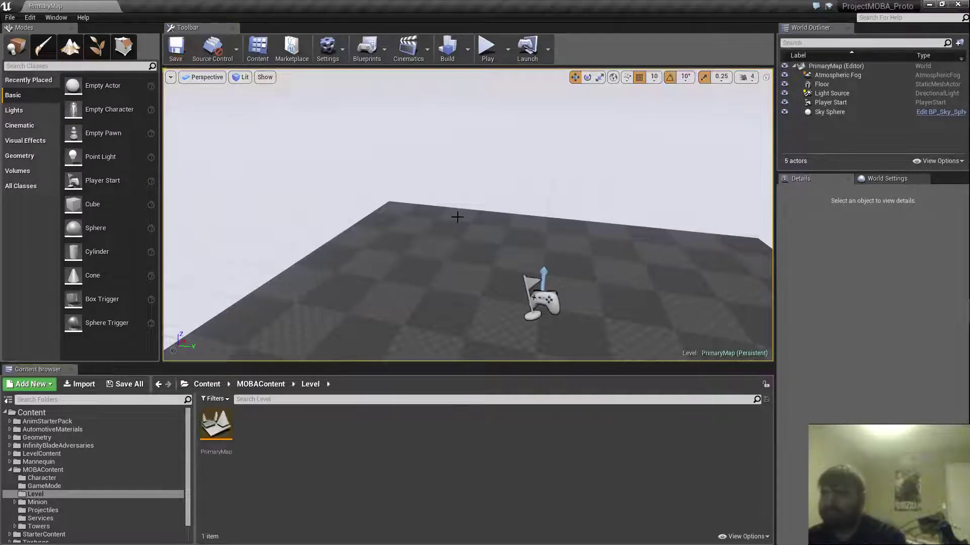
- Increase the editor billboard scale of the Atmospheric Fog and Light Source actors above the floor
{"action": "key", "text": "s"}
{"action": "right_click_drag", "start_coordinate": [457, 217], "coordinate": [283, 215]}
{"action": "key", "text": "w"}
{"action": "key", "text": "d"}
{"action": "key", "text": "s"}
{"action": "key", "text": "d"}
{"action": "key", "text": "s"}
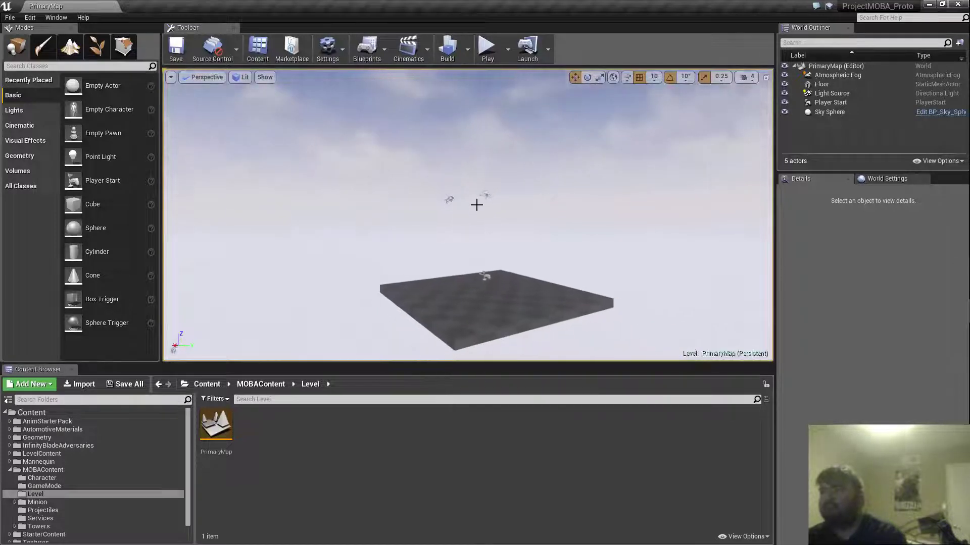
{"action": "left_click", "coordinate": [486, 195]}
{"action": "scroll", "coordinate": [794, 319], "scroll_direction": "down", "scroll_amount": 7}
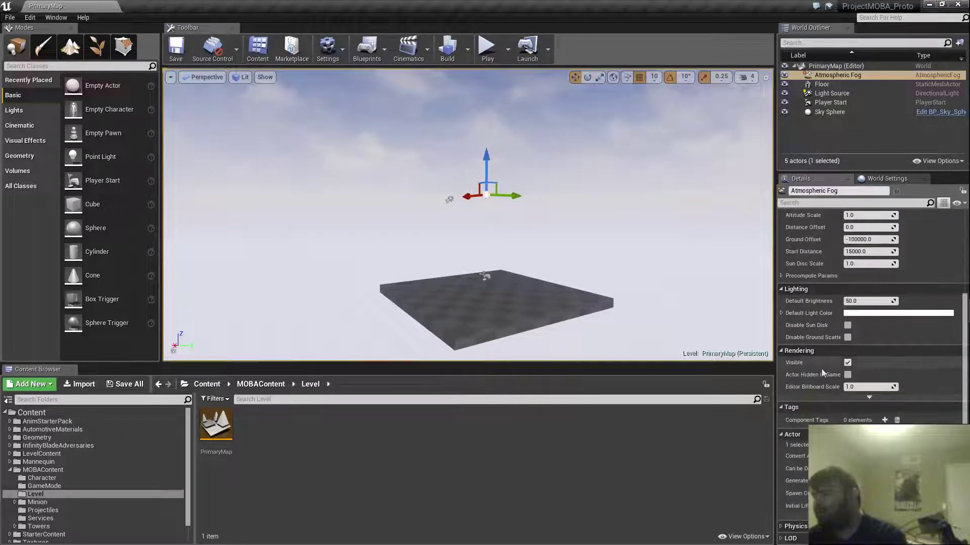
{"action": "left_click_drag", "start_coordinate": [872, 387], "coordinate": [886, 388]}
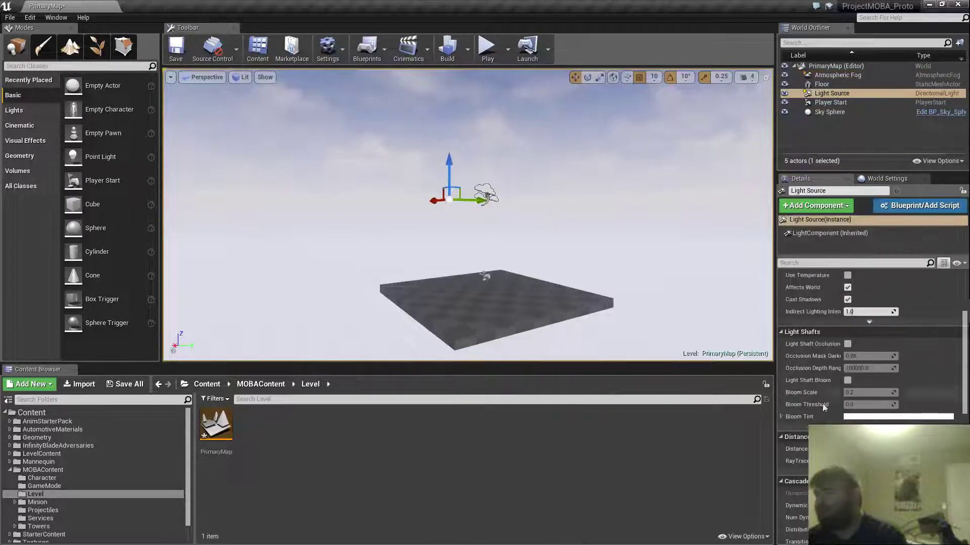
{"action": "scroll", "coordinate": [869, 343], "scroll_direction": "down", "scroll_amount": 10}
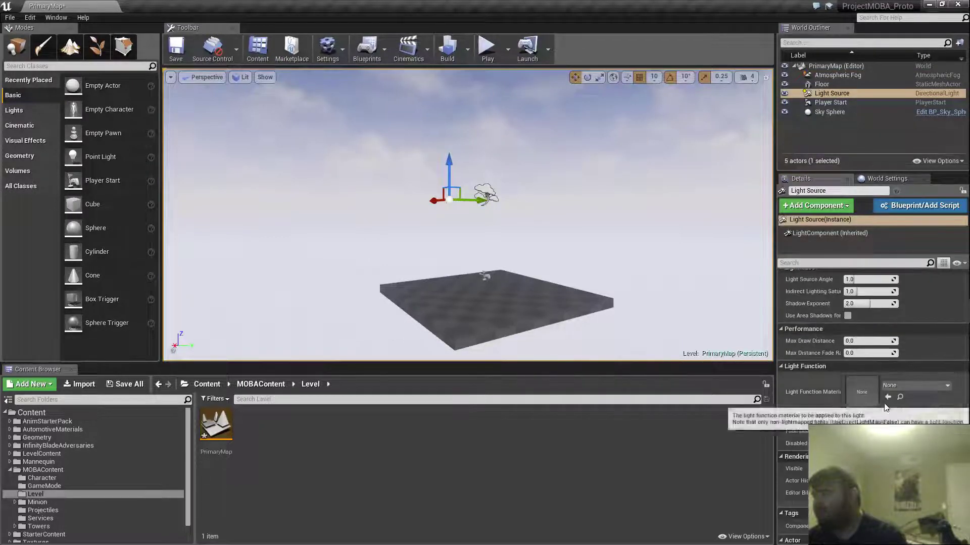
{"action": "scroll", "coordinate": [868, 344], "scroll_direction": "up", "scroll_amount": 2}
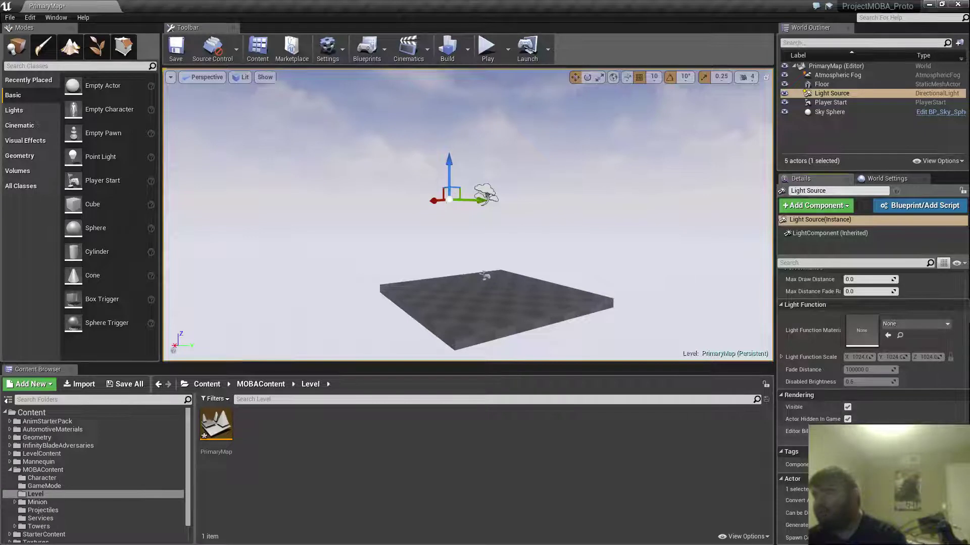
- Raise the Atmospheric Fog and Light Source actors together high above the floor
{"action": "left_click", "coordinate": [488, 192]}
{"action": "left_click", "coordinate": [454, 199], "text": "ctrl"}
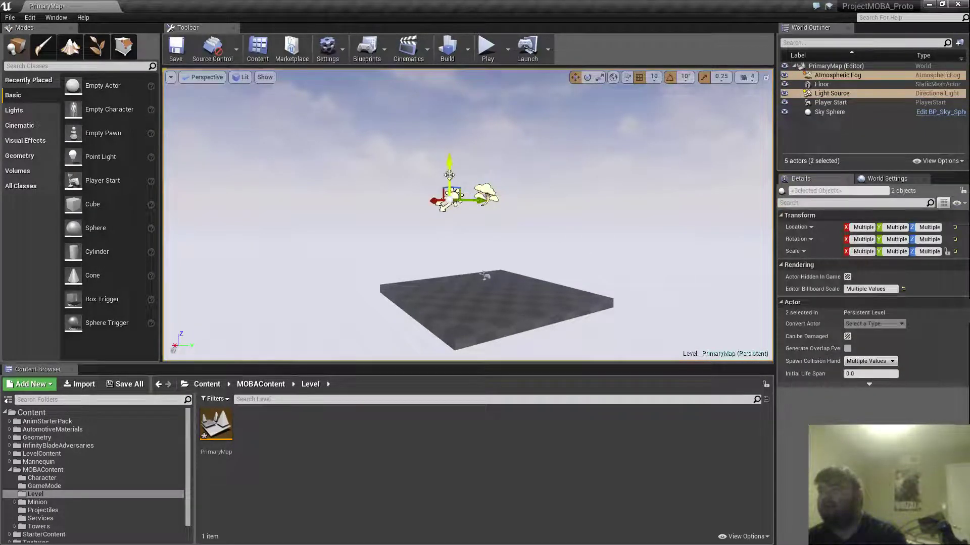
{"action": "left_click_drag", "start_coordinate": [449, 175], "coordinate": [449, 86]}
{"action": "key", "text": "f"}
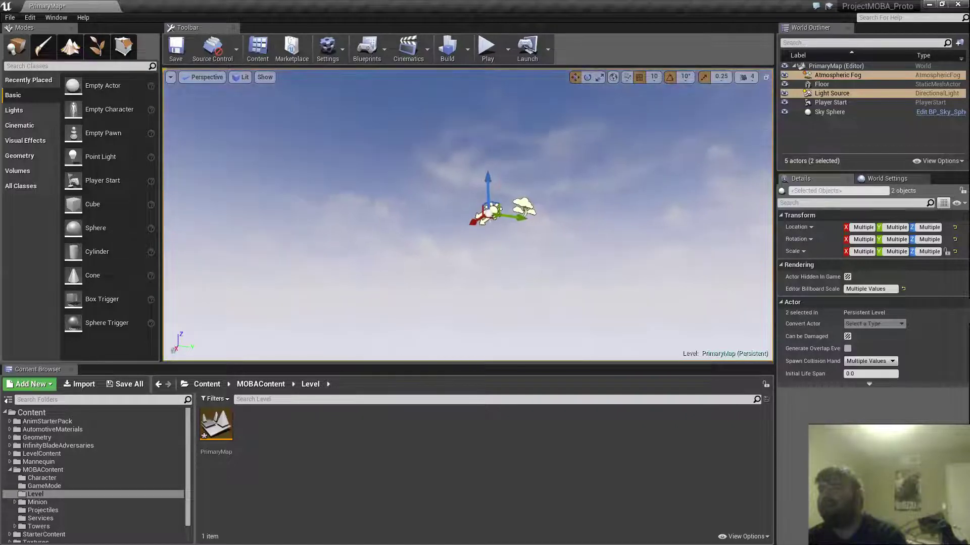
- Spread the two sky actors apart along Y, Atmospheric Fog to about 750 cm and Light Source to about -710 cm
{"action": "left_click", "coordinate": [526, 204]}
{"action": "left_click_drag", "start_coordinate": [547, 211], "coordinate": [628, 223]}
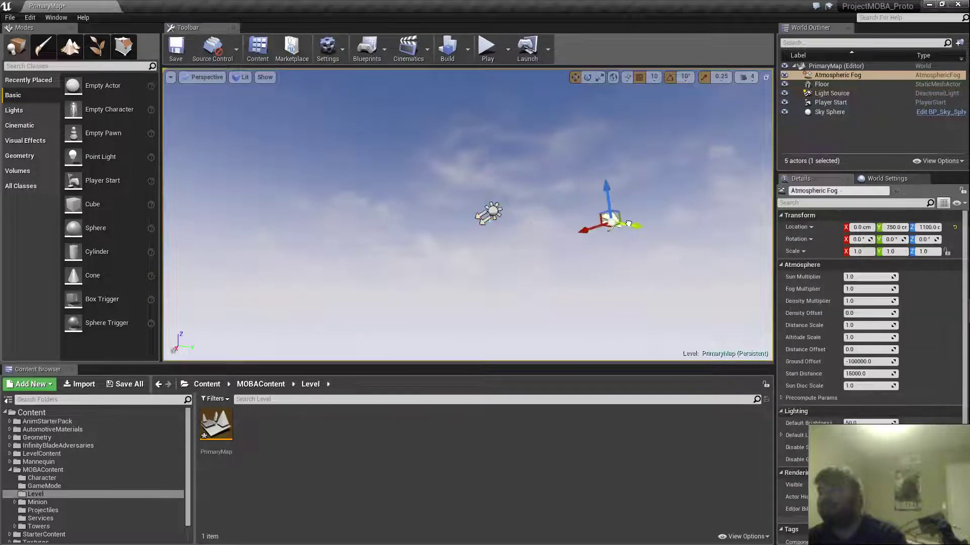
{"action": "left_click", "coordinate": [488, 210]}
{"action": "left_click_drag", "start_coordinate": [512, 216], "coordinate": [431, 206]}
- Save the PrimaryMap level
{"action": "right_click_drag", "start_coordinate": [432, 206], "coordinate": [486, 228]}
{"action": "key", "text": "w"}
{"action": "key", "text": "s"}
{"action": "key", "text": "s"}
{"action": "key", "text": "s"}
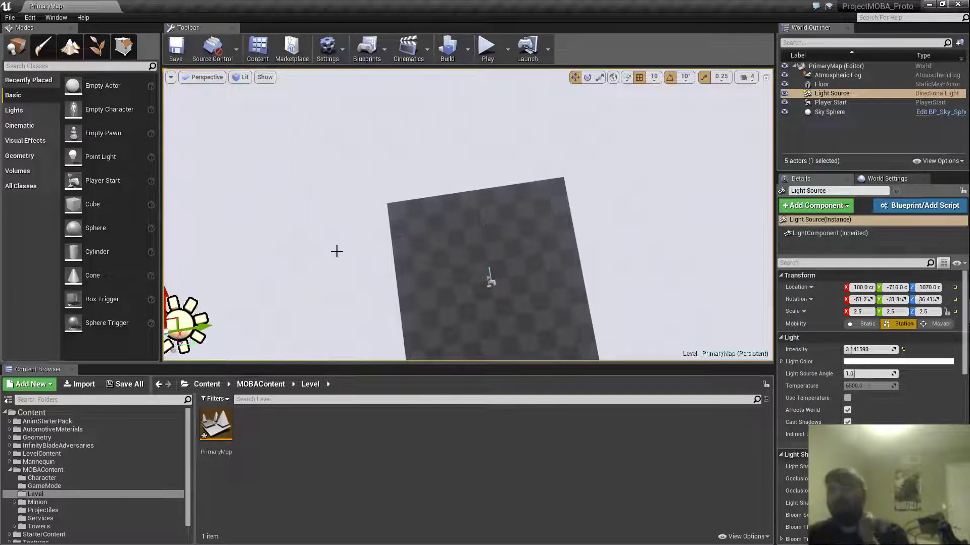
{"action": "left_click", "coordinate": [181, 60]}
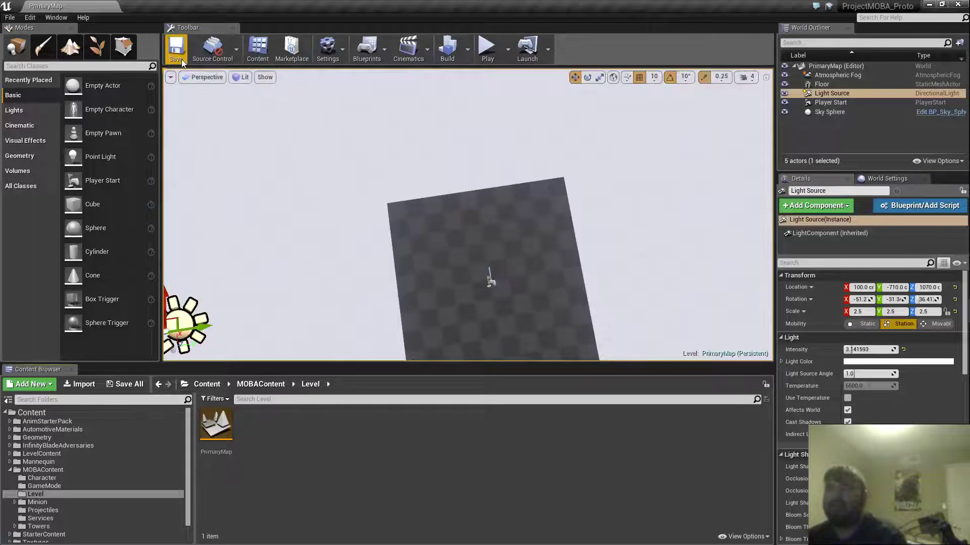
- Select the floor and inspect it from several angles
{"action": "mouse_move", "coordinate": [464, 237]}
{"action": "right_mouse_down"}
{"action": "mouse_move", "coordinate": [464, 222]}
{"action": "mouse_move", "coordinate": [464, 231]}
{"action": "right_mouse_up"}
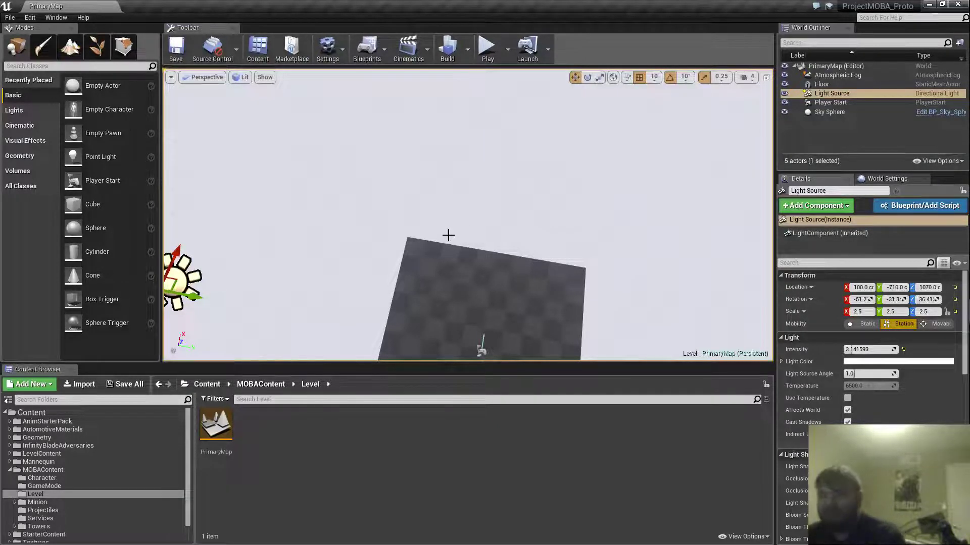
{"action": "mouse_move", "coordinate": [456, 255]}
{"action": "right_mouse_down"}
{"action": "mouse_move", "coordinate": [546, 298]}
{"action": "mouse_move", "coordinate": [470, 217]}
{"action": "mouse_move", "coordinate": [456, 257]}
{"action": "right_mouse_up"}
{"action": "key", "text": "w"}
{"action": "key", "text": "s"}
{"action": "mouse_move", "coordinate": [448, 306]}
{"action": "right_mouse_down"}
{"action": "mouse_move", "coordinate": [348, 333]}
{"action": "mouse_move", "coordinate": [448, 307]}
{"action": "right_mouse_up"}
{"action": "key", "text": "s"}
{"action": "left_click", "coordinate": [450, 299]}
{"action": "key", "text": "a"}
{"action": "mouse_move", "coordinate": [453, 242]}
{"action": "right_mouse_down"}
{"action": "mouse_move", "coordinate": [510, 268]}
{"action": "mouse_move", "coordinate": [588, 245]}
{"action": "mouse_move", "coordinate": [449, 233]}
{"action": "right_mouse_up"}
{"action": "key", "text": "s"}
{"action": "key", "text": "d"}
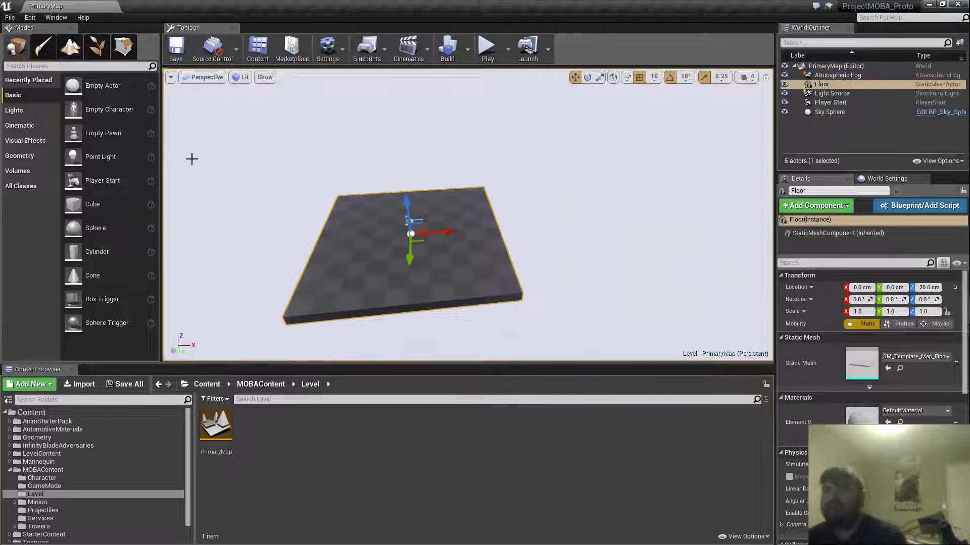
{"action": "key", "text": "w"}
{"action": "right_click_drag", "start_coordinate": [449, 232], "coordinate": [520, 240]}
{"action": "key", "text": "a"}
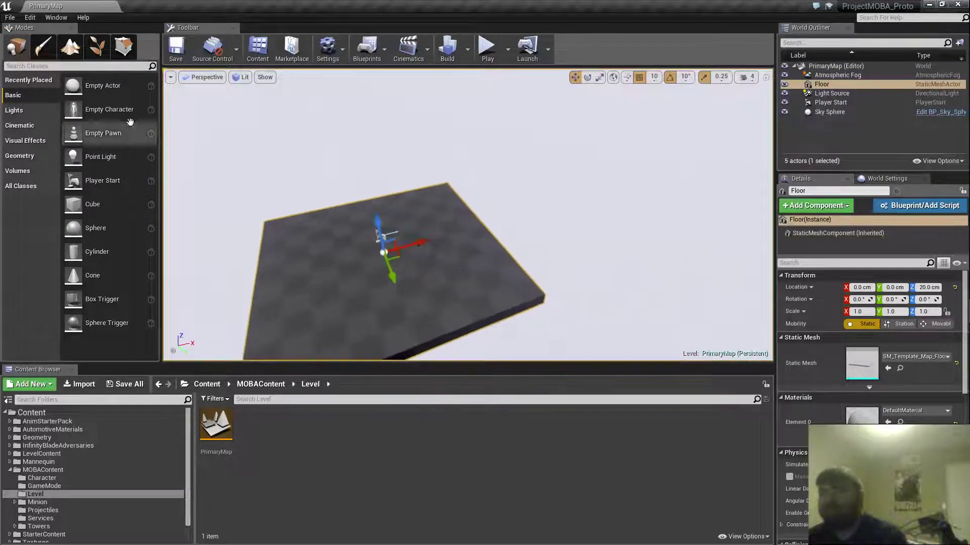
{"action": "left_click", "coordinate": [124, 48]}
{"action": "key", "text": "a"}
{"action": "right_click_drag", "start_coordinate": [313, 202], "coordinate": [394, 220]}
{"action": "key", "text": "d"}
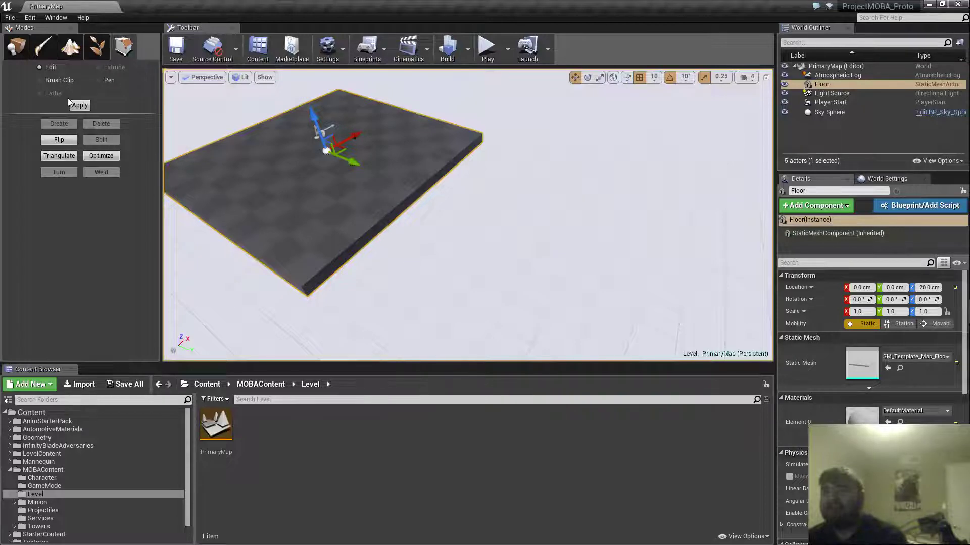
{"action": "right_click_drag", "start_coordinate": [460, 220], "coordinate": [411, 197]}
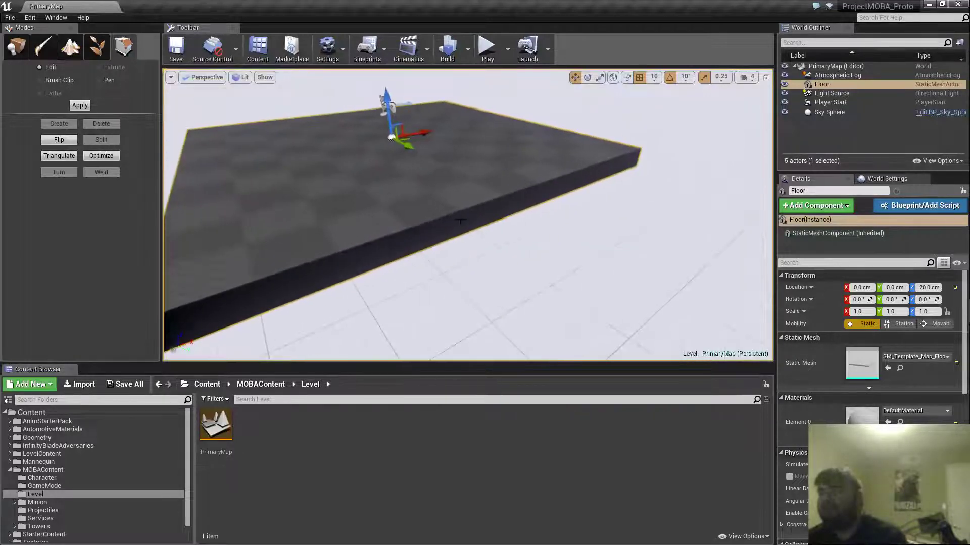
{"action": "mouse_move", "coordinate": [459, 237]}
{"action": "right_mouse_down"}
{"action": "mouse_move", "coordinate": [434, 247]}
{"action": "mouse_move", "coordinate": [450, 225]}
{"action": "mouse_move", "coordinate": [458, 238]}
{"action": "right_mouse_up"}
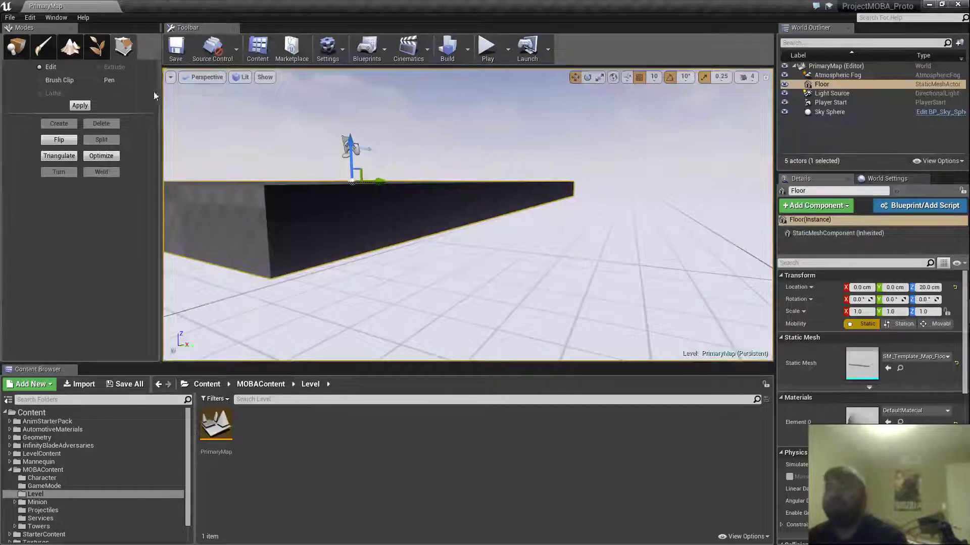
{"action": "left_click", "coordinate": [21, 51]}
- Delete the template floor from the level
{"action": "right_click_drag", "start_coordinate": [444, 223], "coordinate": [440, 247]}
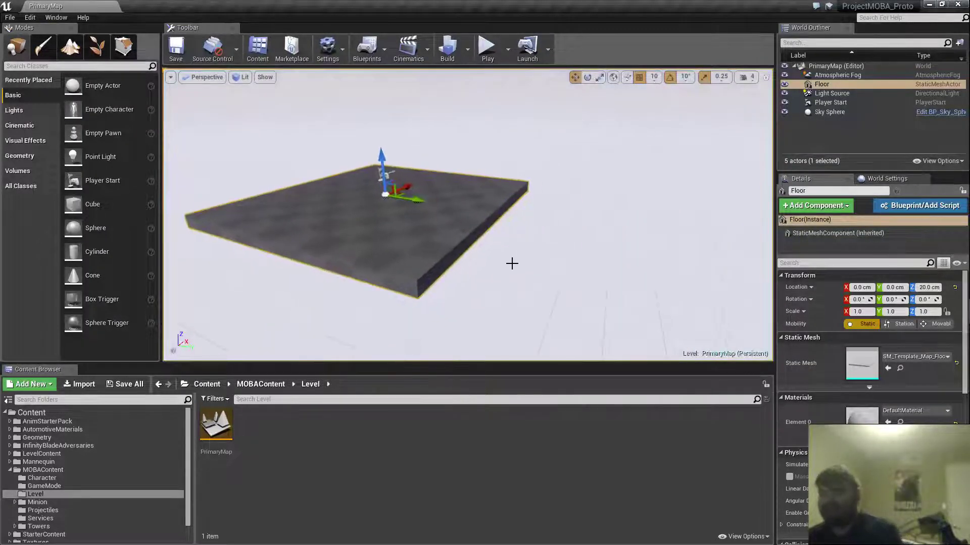
{"action": "key", "text": "Delete"}
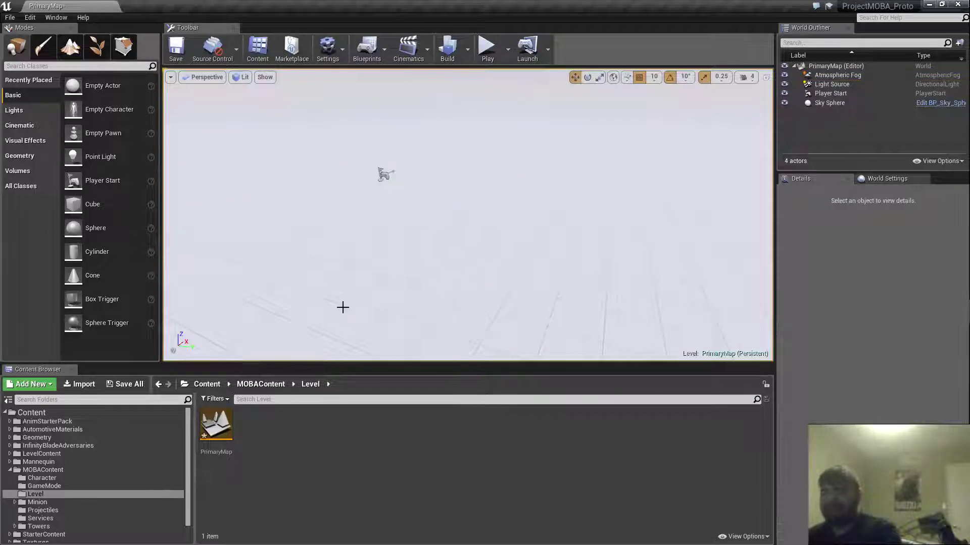
{"action": "left_click", "coordinate": [15, 470]}
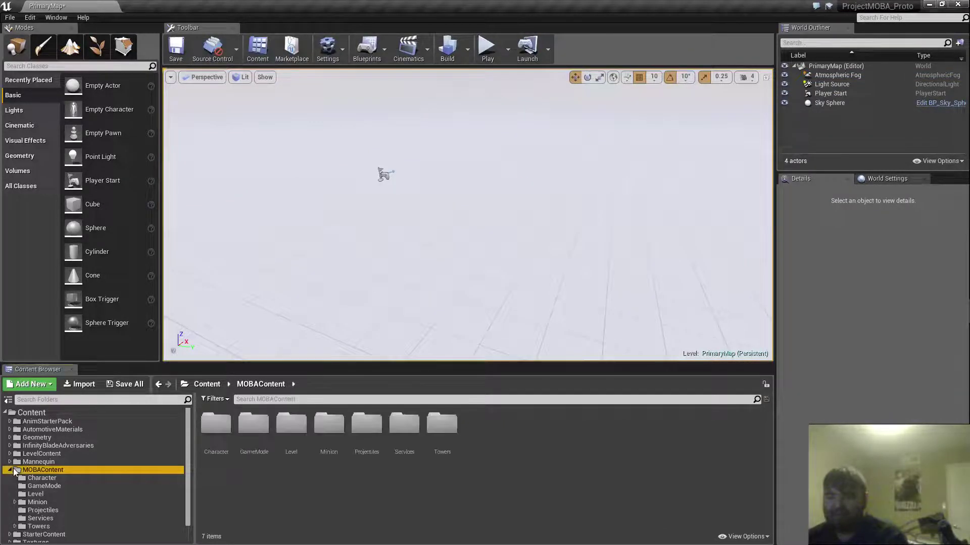
- Add an additive box geometry brush and move it to the Player Start, at about X -20 cm and Y 10 cm
{"action": "left_click", "coordinate": [20, 156]}
{"action": "mouse_move", "coordinate": [96, 85]}
{"action": "left_mouse_down"}
{"action": "mouse_move", "coordinate": [384, 271]}
{"action": "mouse_move", "coordinate": [404, 237]}
{"action": "left_mouse_up"}
{"action": "mouse_move", "coordinate": [404, 238]}
{"action": "right_mouse_down"}
{"action": "mouse_move", "coordinate": [444, 187]}
{"action": "mouse_move", "coordinate": [404, 283]}
{"action": "right_mouse_up"}
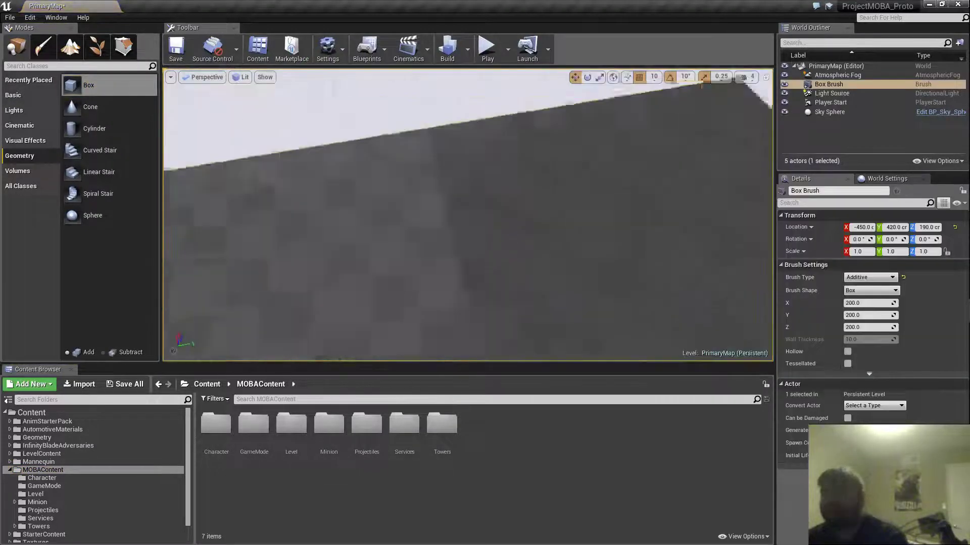
{"action": "key", "text": "f"}
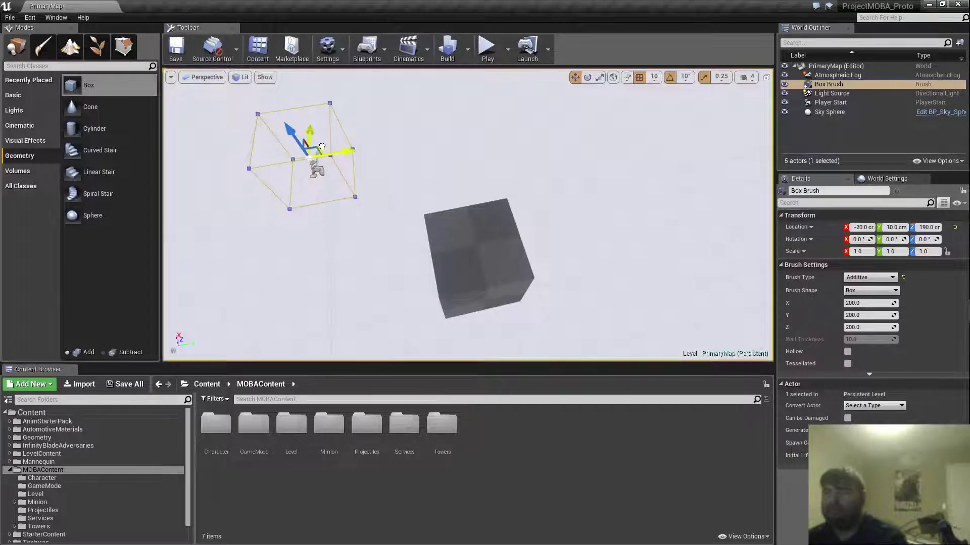
{"action": "left_click_drag", "start_coordinate": [322, 147], "coordinate": [322, 146]}
{"action": "mouse_move", "coordinate": [322, 146]}
{"action": "right_mouse_down"}
{"action": "mouse_move", "coordinate": [273, 139]}
{"action": "mouse_move", "coordinate": [202, 81]}
{"action": "right_mouse_up"}
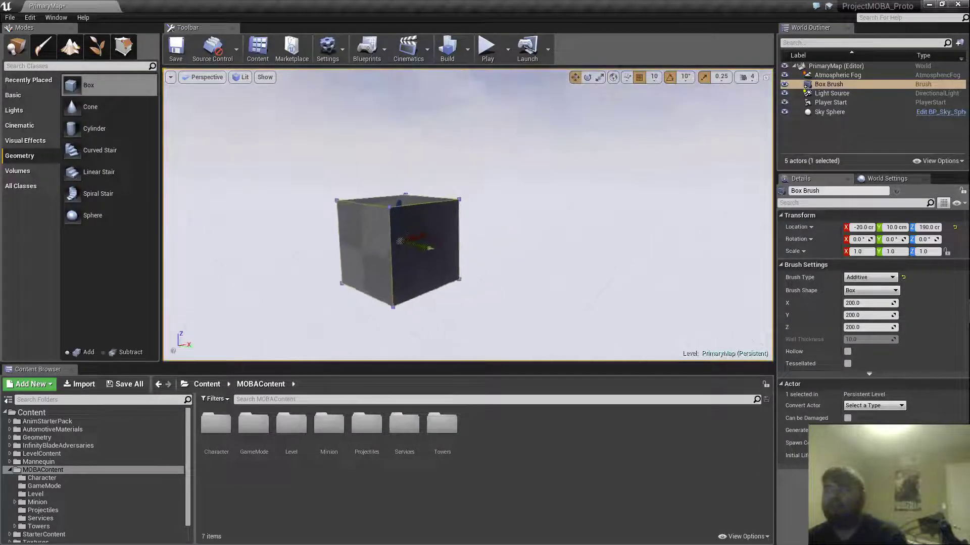
- Lower the box brush beneath the Player Start to about Z -70 cm and shift it to about Y -10 cm
{"action": "right_click_drag", "start_coordinate": [382, 167], "coordinate": [252, 187]}
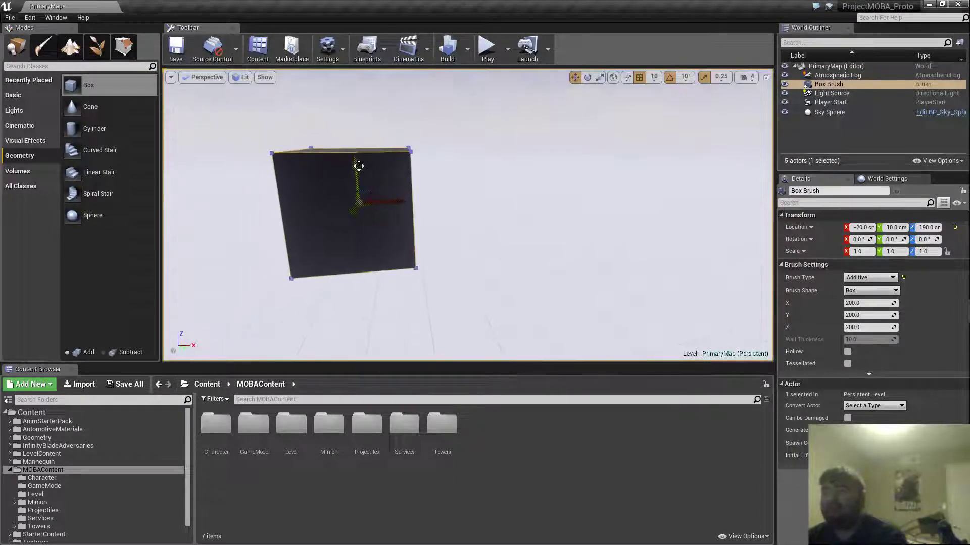
{"action": "mouse_move", "coordinate": [349, 196]}
{"action": "left_mouse_down"}
{"action": "mouse_move", "coordinate": [342, 223]}
{"action": "mouse_move", "coordinate": [355, 224]}
{"action": "mouse_move", "coordinate": [360, 252]}
{"action": "left_mouse_up"}
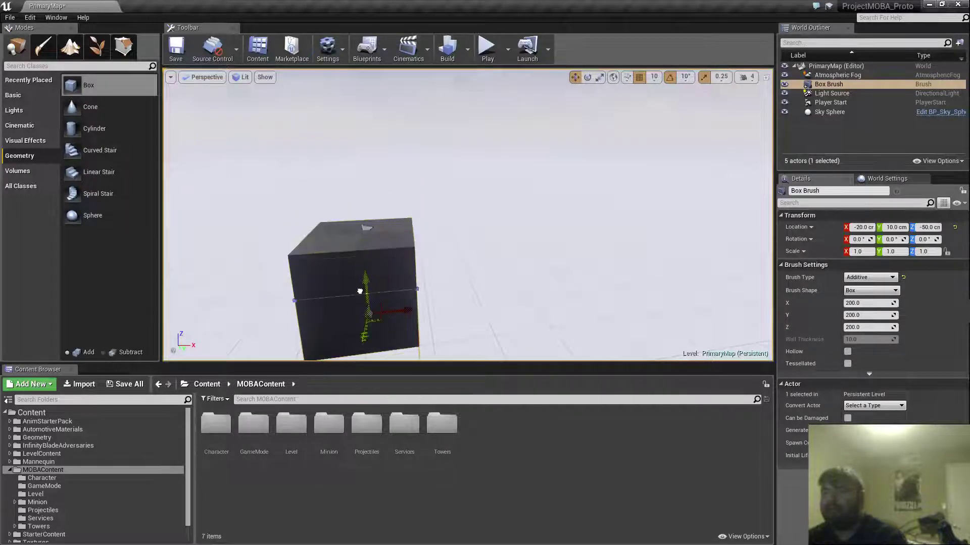
{"action": "left_click_drag", "start_coordinate": [360, 292], "coordinate": [364, 290]}
{"action": "mouse_move", "coordinate": [388, 289]}
{"action": "right_mouse_down"}
{"action": "mouse_move", "coordinate": [470, 290]}
{"action": "mouse_move", "coordinate": [477, 353]}
{"action": "right_mouse_up"}
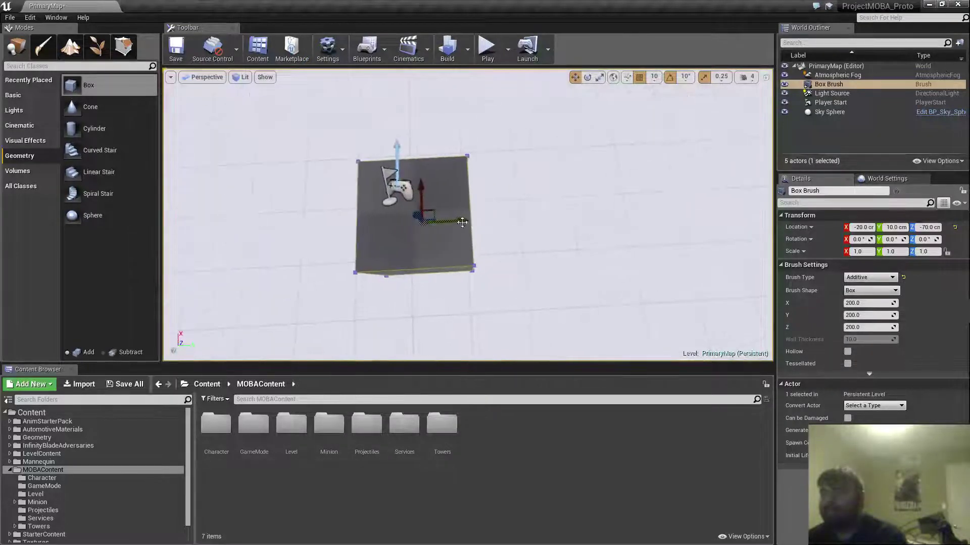
{"action": "mouse_move", "coordinate": [404, 223]}
{"action": "right_mouse_down"}
{"action": "mouse_move", "coordinate": [384, 187]}
{"action": "mouse_move", "coordinate": [404, 228]}
{"action": "mouse_move", "coordinate": [303, 212]}
{"action": "mouse_move", "coordinate": [344, 162]}
{"action": "mouse_move", "coordinate": [399, 164]}
{"action": "mouse_move", "coordinate": [328, 207]}
{"action": "mouse_move", "coordinate": [354, 166]}
{"action": "mouse_move", "coordinate": [329, 187]}
{"action": "right_mouse_up"}
- In geometry editing mode, lengthen the box brush by moving both of its Y end faces outward
{"action": "left_click", "coordinate": [125, 47]}
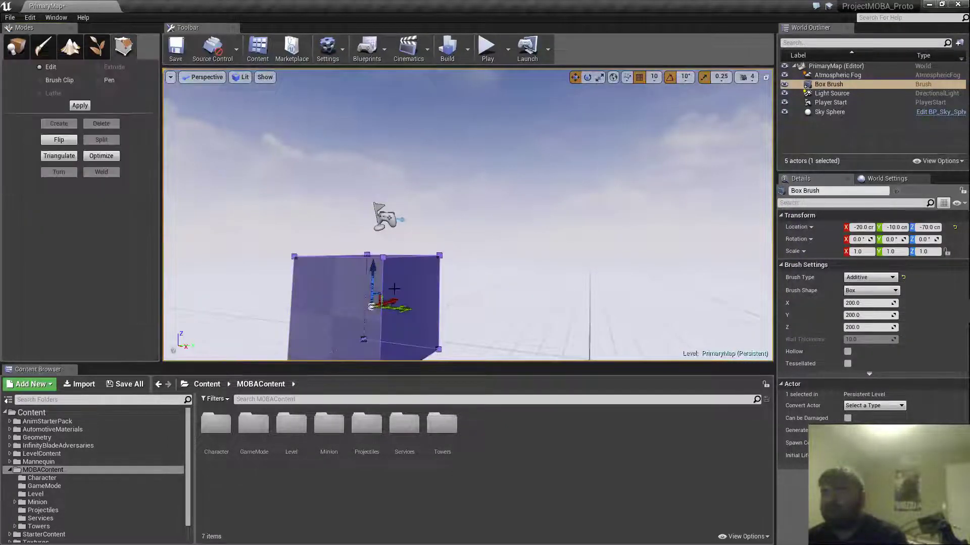
{"action": "left_click", "coordinate": [404, 288]}
{"action": "mouse_move", "coordinate": [404, 288]}
{"action": "right_mouse_down"}
{"action": "mouse_move", "coordinate": [445, 257]}
{"action": "mouse_move", "coordinate": [429, 323]}
{"action": "mouse_move", "coordinate": [384, 318]}
{"action": "right_mouse_up"}
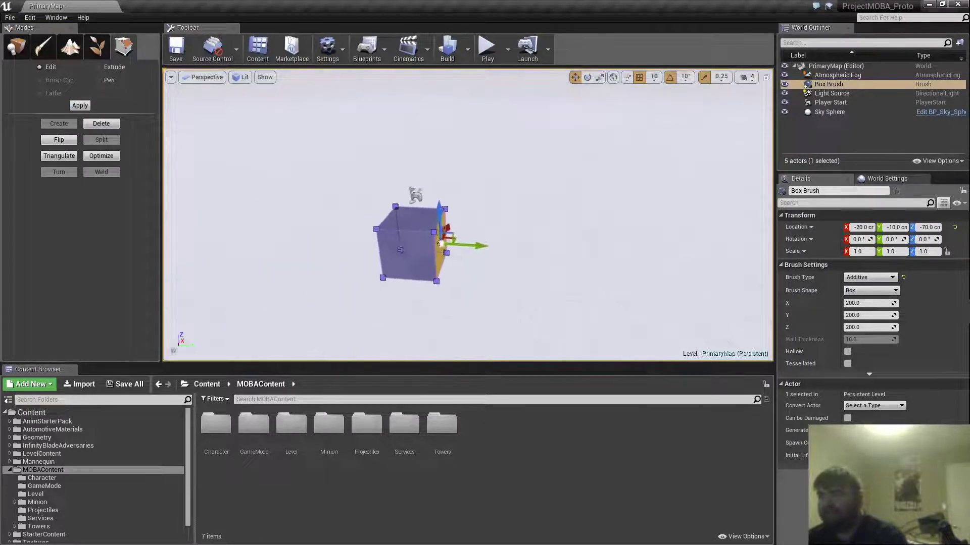
{"action": "left_click_drag", "start_coordinate": [735, 276], "coordinate": [735, 275]}
{"action": "right_click_drag", "start_coordinate": [736, 275], "coordinate": [767, 285]}
{"action": "left_click", "coordinate": [535, 245]}
{"action": "right_click_drag", "start_coordinate": [535, 245], "coordinate": [474, 245]}
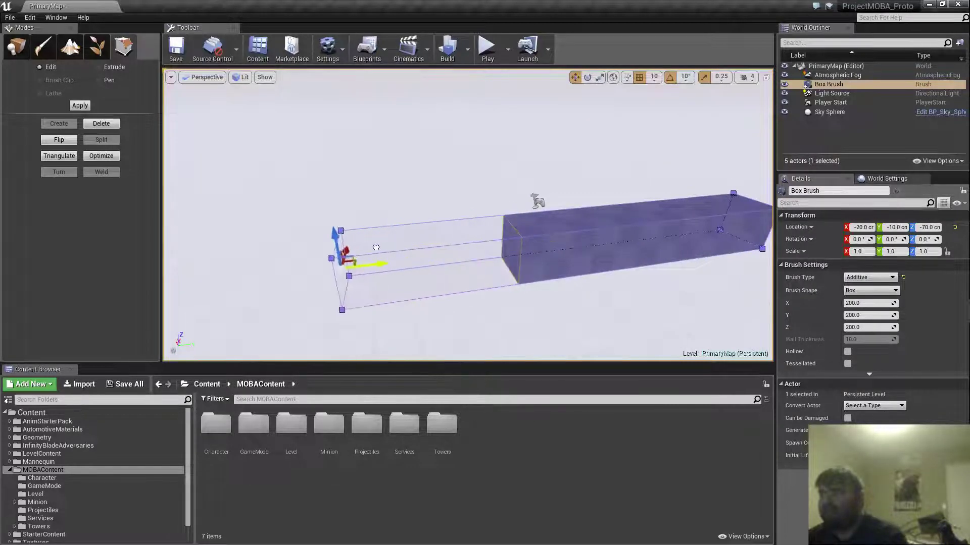
{"action": "left_click_drag", "start_coordinate": [376, 248], "coordinate": [375, 247]}
{"action": "right_click_drag", "start_coordinate": [376, 248], "coordinate": [471, 262]}
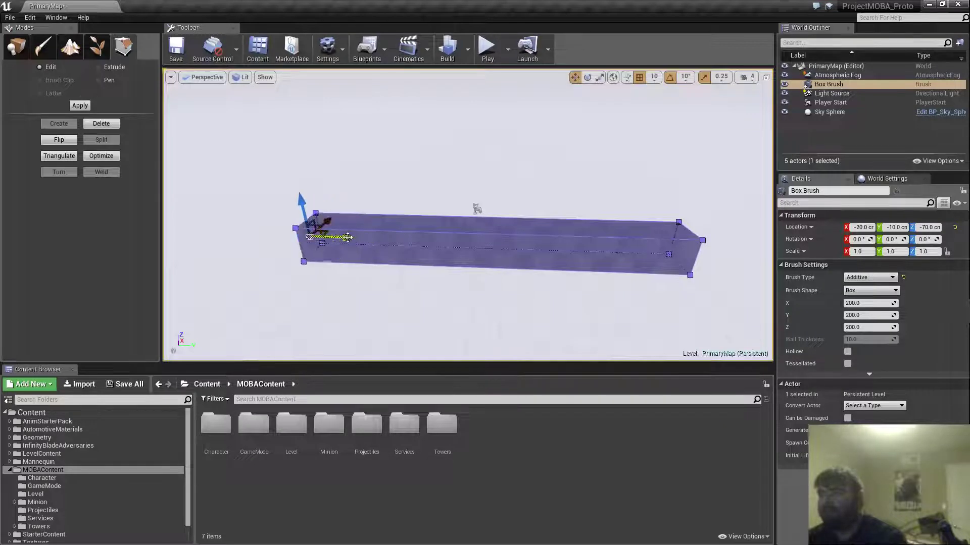
- Widen the box brush into a broad slab by moving both of its X side faces outward
{"action": "mouse_move", "coordinate": [492, 247]}
{"action": "right_mouse_down"}
{"action": "mouse_move", "coordinate": [531, 249]}
{"action": "mouse_move", "coordinate": [484, 247]}
{"action": "right_mouse_up"}
{"action": "left_click", "coordinate": [491, 247]}
{"action": "left_click_drag", "start_coordinate": [449, 238], "coordinate": [606, 256]}
{"action": "mouse_move", "coordinate": [543, 247]}
{"action": "right_mouse_down"}
{"action": "mouse_move", "coordinate": [586, 252]}
{"action": "mouse_move", "coordinate": [283, 248]}
{"action": "mouse_move", "coordinate": [541, 247]}
{"action": "right_mouse_up"}
{"action": "left_click", "coordinate": [392, 241]}
{"action": "mouse_move", "coordinate": [411, 245]}
{"action": "right_mouse_down"}
{"action": "mouse_move", "coordinate": [389, 246]}
{"action": "mouse_move", "coordinate": [544, 238]}
{"action": "right_mouse_up"}
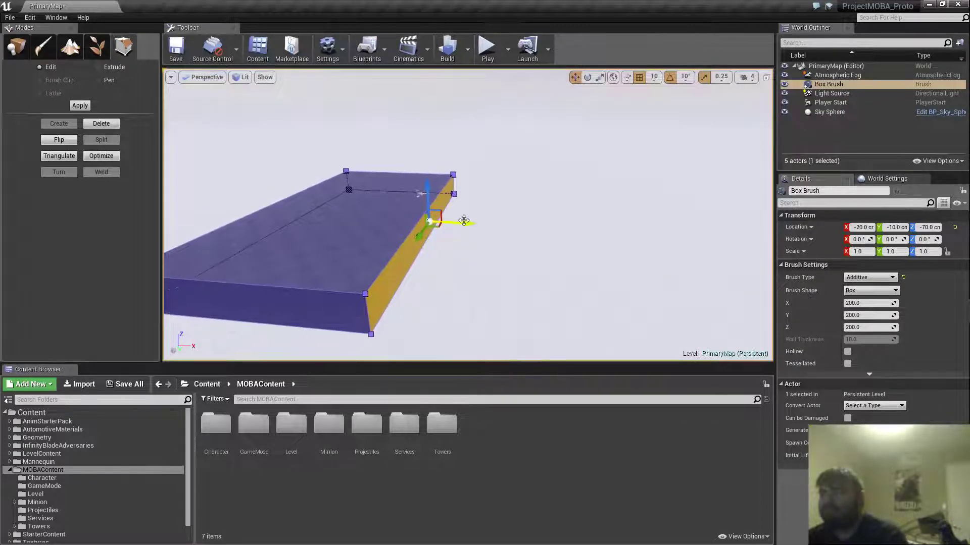
{"action": "left_click_drag", "start_coordinate": [463, 221], "coordinate": [512, 225]}
{"action": "mouse_move", "coordinate": [518, 235]}
{"action": "right_mouse_down"}
{"action": "mouse_move", "coordinate": [424, 235]}
{"action": "mouse_move", "coordinate": [570, 232]}
{"action": "mouse_move", "coordinate": [601, 215]}
{"action": "mouse_move", "coordinate": [550, 220]}
{"action": "mouse_move", "coordinate": [611, 240]}
{"action": "mouse_move", "coordinate": [571, 239]}
{"action": "mouse_move", "coordinate": [624, 265]}
{"action": "mouse_move", "coordinate": [687, 245]}
{"action": "mouse_move", "coordinate": [669, 243]}
{"action": "right_mouse_up"}
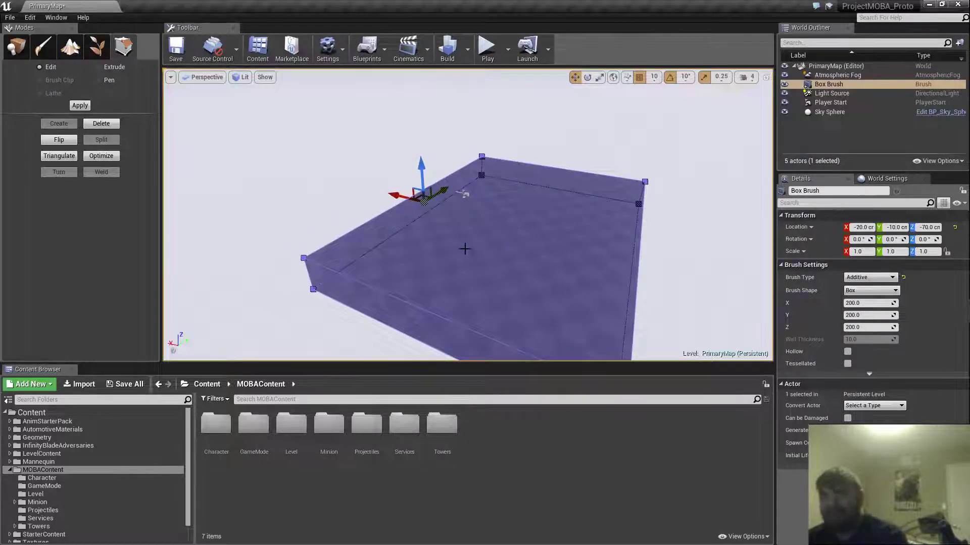
- Enlarge the slab further by moving its Y end faces and its negative X side face outward
{"action": "mouse_move", "coordinate": [554, 222]}
{"action": "right_mouse_down"}
{"action": "mouse_move", "coordinate": [520, 232]}
{"action": "mouse_move", "coordinate": [551, 229]}
{"action": "mouse_move", "coordinate": [580, 187]}
{"action": "mouse_move", "coordinate": [596, 184]}
{"action": "mouse_move", "coordinate": [626, 218]}
{"action": "mouse_move", "coordinate": [619, 219]}
{"action": "mouse_move", "coordinate": [662, 224]}
{"action": "mouse_move", "coordinate": [538, 206]}
{"action": "mouse_move", "coordinate": [555, 226]}
{"action": "right_mouse_up"}
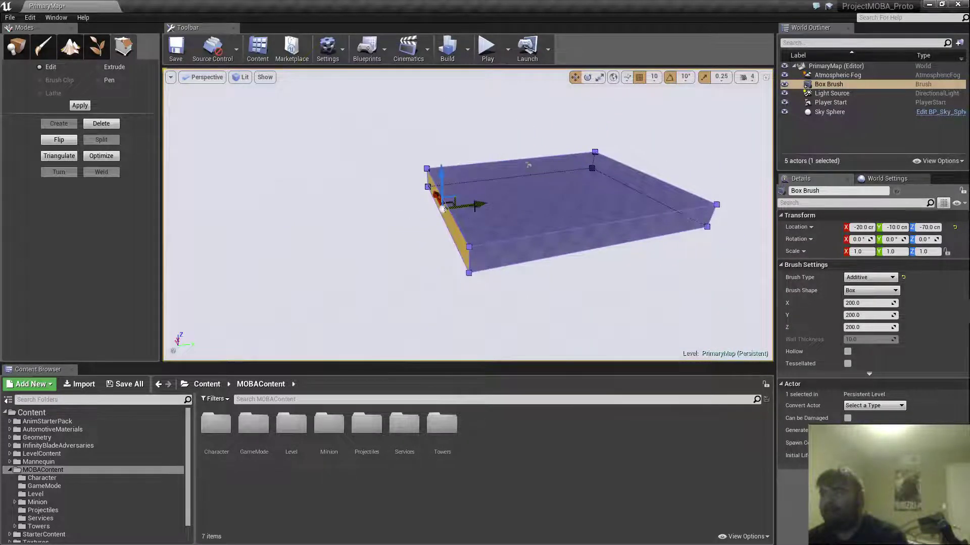
{"action": "mouse_move", "coordinate": [454, 203]}
{"action": "right_mouse_down"}
{"action": "mouse_move", "coordinate": [515, 208]}
{"action": "mouse_move", "coordinate": [468, 217]}
{"action": "right_mouse_up"}
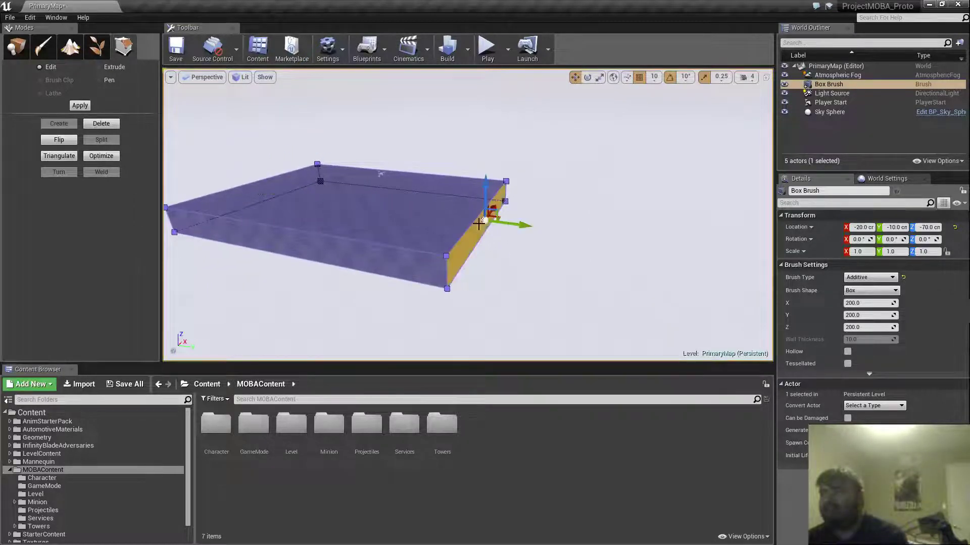
{"action": "right_click_drag", "start_coordinate": [539, 226], "coordinate": [439, 244]}
{"action": "left_click", "coordinate": [445, 247]}
{"action": "right_click_drag", "start_coordinate": [481, 216], "coordinate": [384, 216]}
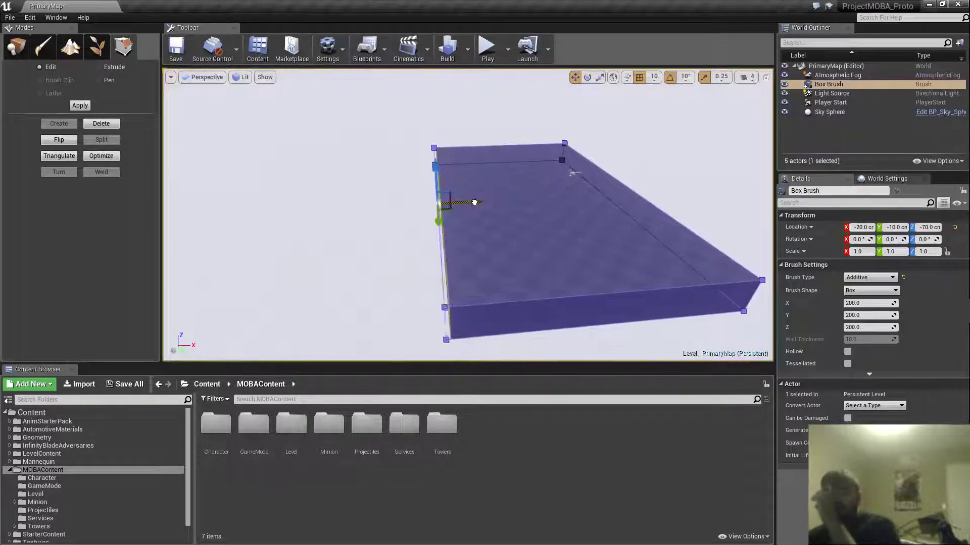
{"action": "mouse_move", "coordinate": [474, 202]}
{"action": "left_mouse_down"}
{"action": "mouse_move", "coordinate": [404, 203]}
{"action": "mouse_move", "coordinate": [401, 218]}
{"action": "left_mouse_up"}
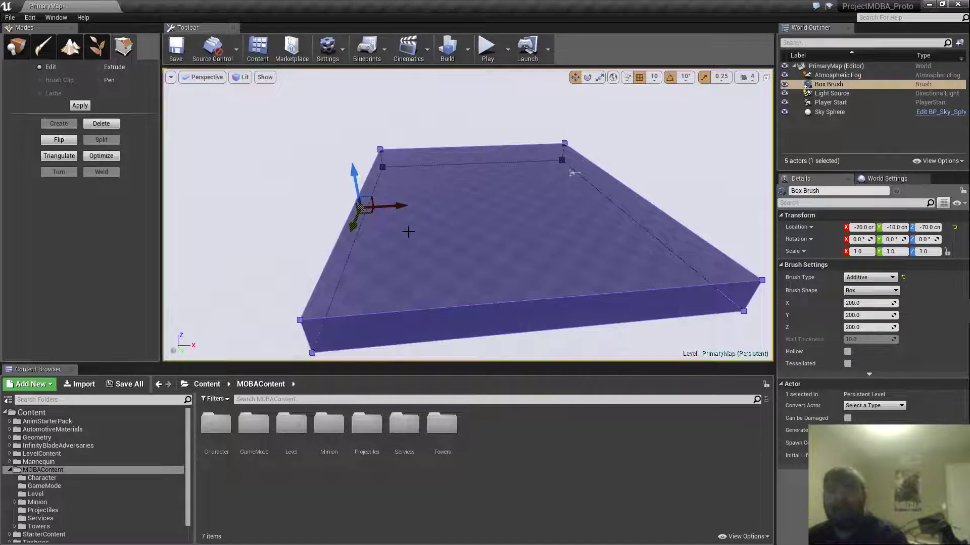
- Examine the enlarged slab's edges and corners from several sides
{"action": "right_click_drag", "start_coordinate": [525, 223], "coordinate": [636, 220]}
{"action": "mouse_move", "coordinate": [509, 153]}
{"action": "right_mouse_down"}
{"action": "mouse_move", "coordinate": [671, 135]}
{"action": "mouse_move", "coordinate": [487, 182]}
{"action": "mouse_move", "coordinate": [442, 220]}
{"action": "mouse_move", "coordinate": [511, 226]}
{"action": "mouse_move", "coordinate": [329, 182]}
{"action": "mouse_move", "coordinate": [379, 188]}
{"action": "mouse_move", "coordinate": [393, 170]}
{"action": "mouse_move", "coordinate": [373, 164]}
{"action": "right_mouse_up"}
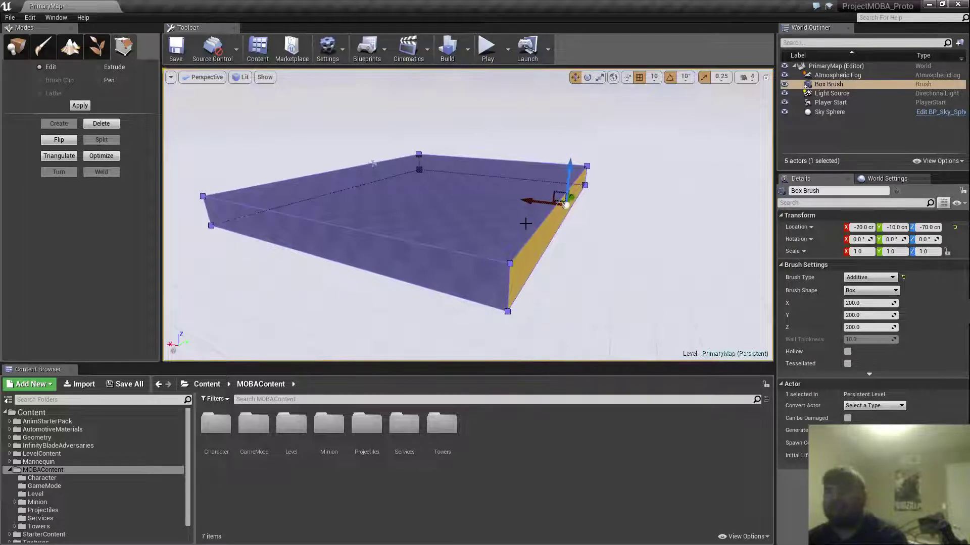
{"action": "mouse_move", "coordinate": [587, 256]}
{"action": "right_mouse_down"}
{"action": "mouse_move", "coordinate": [548, 252]}
{"action": "mouse_move", "coordinate": [554, 187]}
{"action": "mouse_move", "coordinate": [568, 186]}
{"action": "mouse_move", "coordinate": [568, 207]}
{"action": "mouse_move", "coordinate": [613, 212]}
{"action": "mouse_move", "coordinate": [615, 194]}
{"action": "mouse_move", "coordinate": [629, 242]}
{"action": "mouse_move", "coordinate": [601, 239]}
{"action": "mouse_move", "coordinate": [611, 216]}
{"action": "right_mouse_up"}
{"action": "key", "text": "w"}
{"action": "key", "text": "a"}
{"action": "key", "text": "s"}
{"action": "key", "text": "a"}
{"action": "key", "text": "w"}
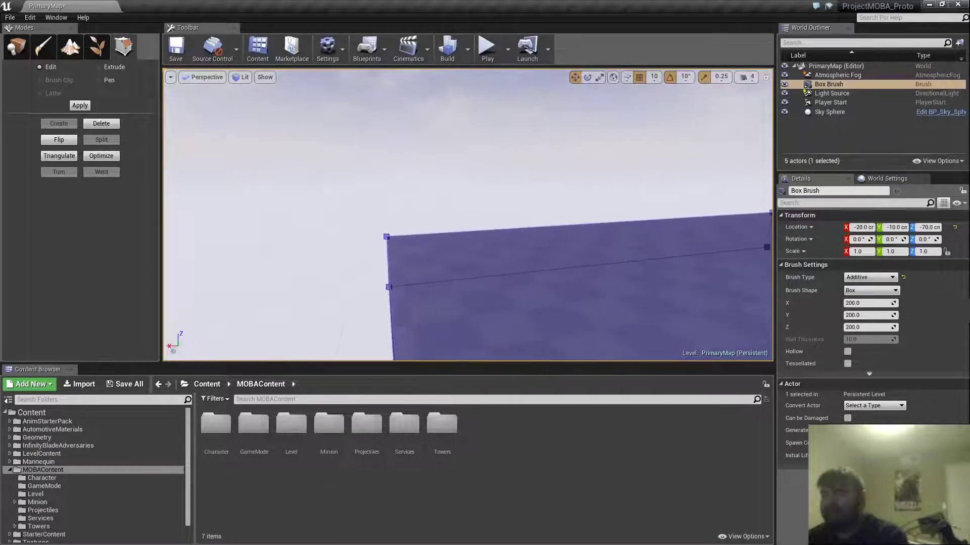
- Play-test the level on the new slab floor, stop the session and return to object placement mode
{"action": "left_click", "coordinate": [561, 194]}
{"action": "mouse_move", "coordinate": [560, 195]}
{"action": "right_mouse_down"}
{"action": "mouse_move", "coordinate": [631, 222]}
{"action": "mouse_move", "coordinate": [646, 214]}
{"action": "mouse_move", "coordinate": [591, 215]}
{"action": "right_mouse_up"}
{"action": "key", "text": "s"}
{"action": "key", "text": "d"}
{"action": "left_click", "coordinate": [486, 51]}
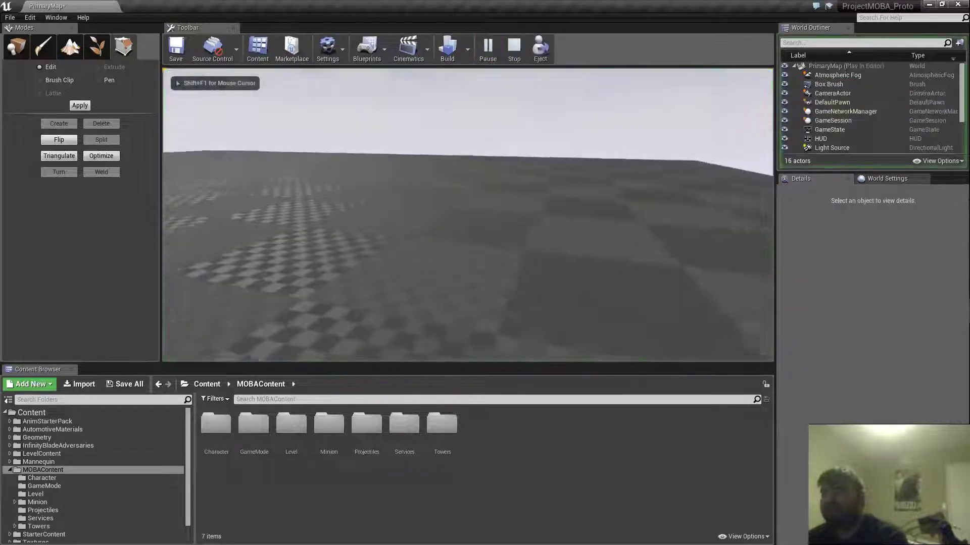
{"action": "key", "text": "Escape"}
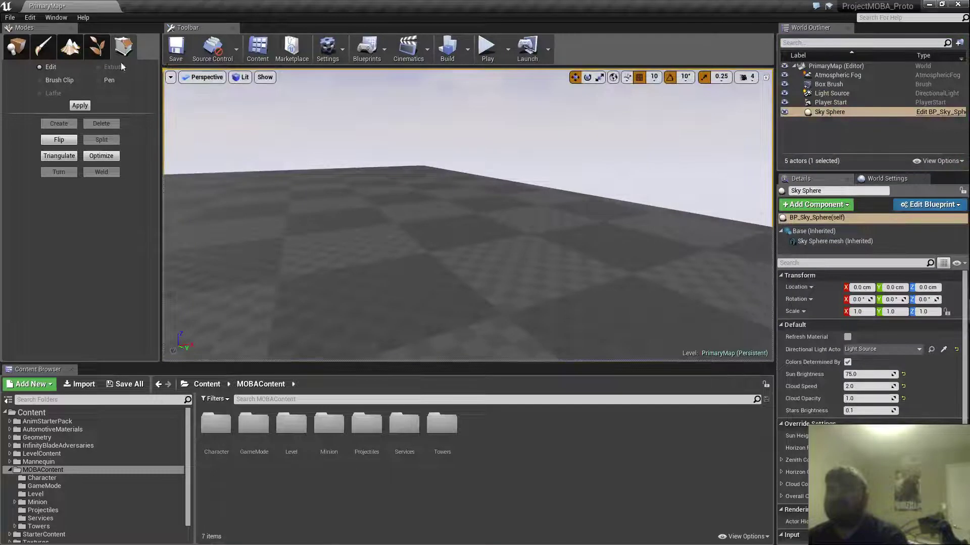
{"action": "left_click", "coordinate": [17, 45]}
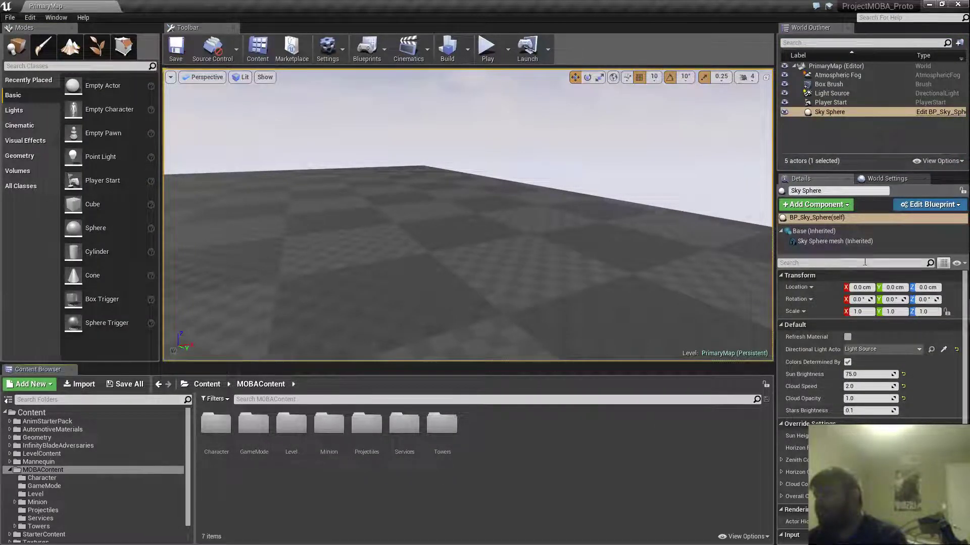
- Delete the Player Start actor from the level and save PrimaryMap
{"action": "scroll", "coordinate": [837, 398], "scroll_direction": "down", "scroll_amount": 5}
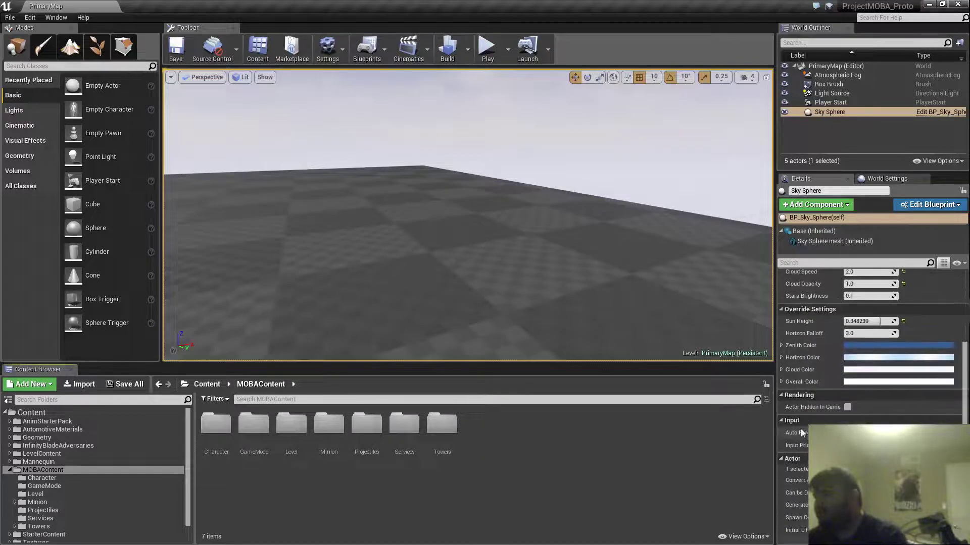
{"action": "key", "text": "s"}
{"action": "mouse_move", "coordinate": [398, 261]}
{"action": "right_mouse_down"}
{"action": "mouse_move", "coordinate": [485, 258]}
{"action": "mouse_move", "coordinate": [390, 261]}
{"action": "right_mouse_up"}
{"action": "key", "text": "w"}
{"action": "key", "text": "a"}
{"action": "left_click", "coordinate": [383, 250]}
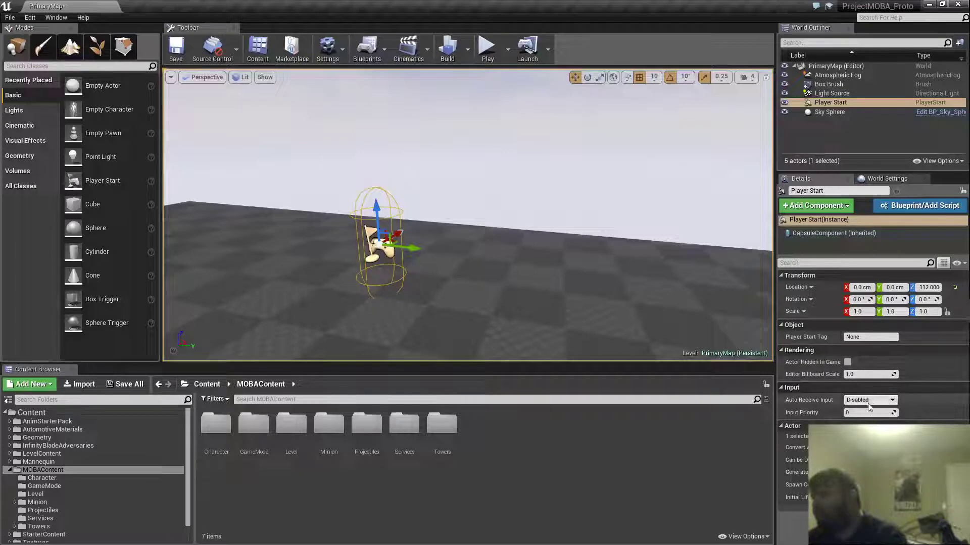
{"action": "key", "text": "s"}
{"action": "mouse_move", "coordinate": [508, 263]}
{"action": "right_mouse_down"}
{"action": "mouse_move", "coordinate": [493, 263]}
{"action": "mouse_move", "coordinate": [508, 268]}
{"action": "right_mouse_up"}
{"action": "key", "text": "Delete"}
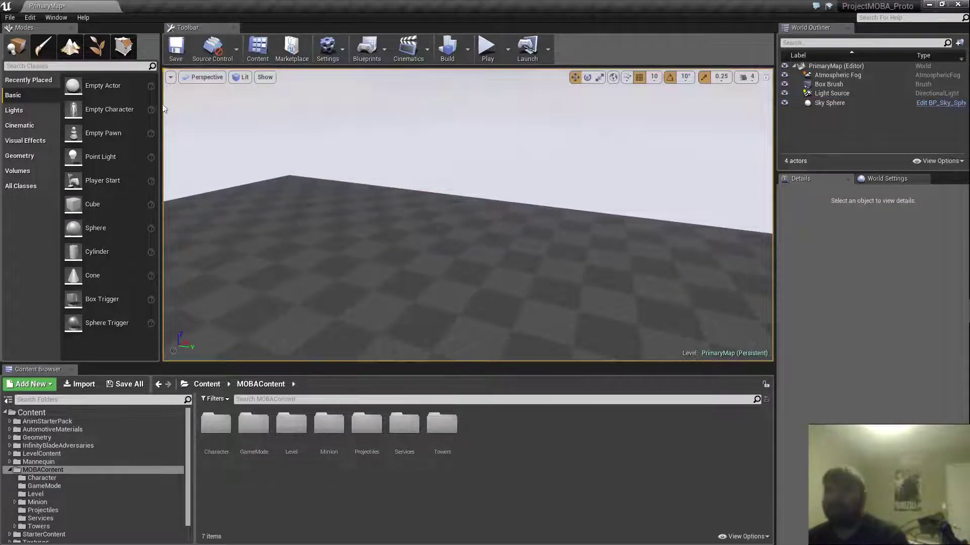
{"action": "left_click", "coordinate": [174, 48]}
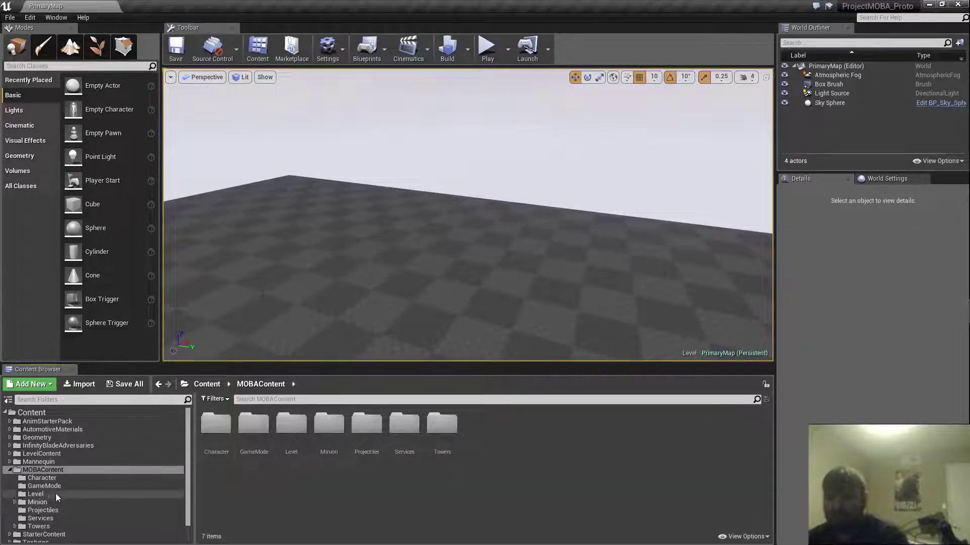
- Place the MOBACharacter blueprint from MOBAContent's Character folder onto the slab floor
{"action": "left_click", "coordinate": [60, 478]}
{"action": "left_click", "coordinate": [215, 433]}
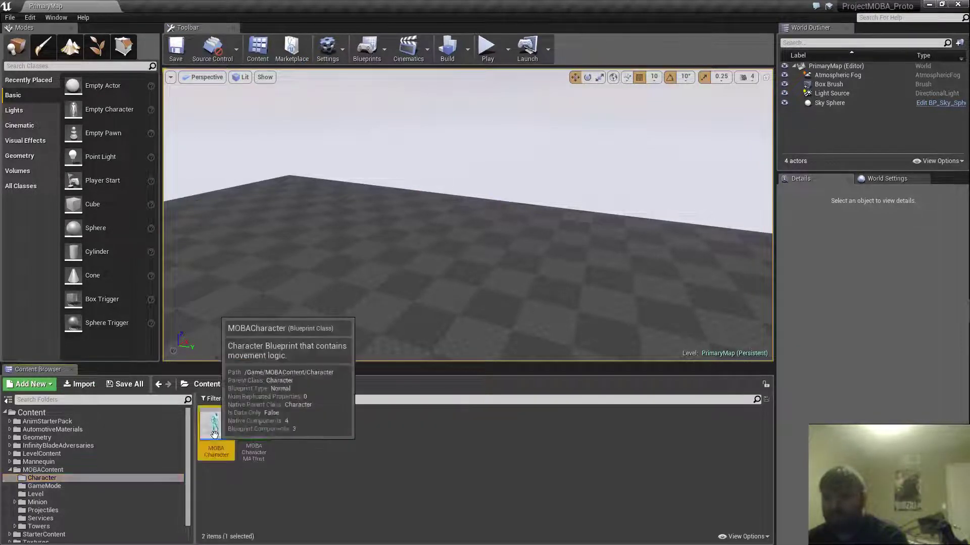
{"action": "left_click_drag", "start_coordinate": [215, 434], "coordinate": [464, 269]}
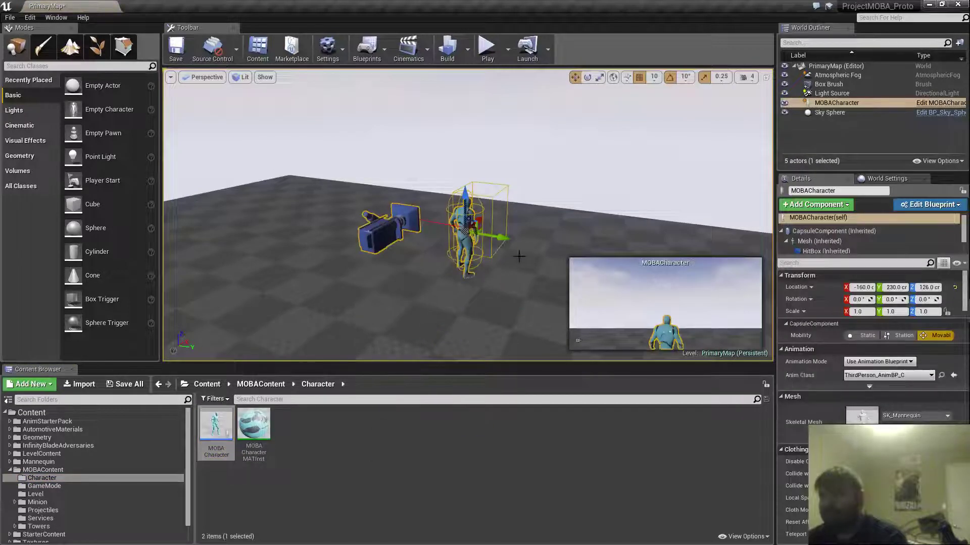
- Play-test the level with the placed MOBACharacter from a view over the slab, and stop the session
{"action": "key", "text": "s"}
{"action": "mouse_move", "coordinate": [595, 120]}
{"action": "right_mouse_down"}
{"action": "mouse_move", "coordinate": [621, 132]}
{"action": "mouse_move", "coordinate": [584, 142]}
{"action": "mouse_move", "coordinate": [602, 130]}
{"action": "right_mouse_up"}
{"action": "left_click", "coordinate": [595, 119]}
{"action": "left_click", "coordinate": [487, 48]}
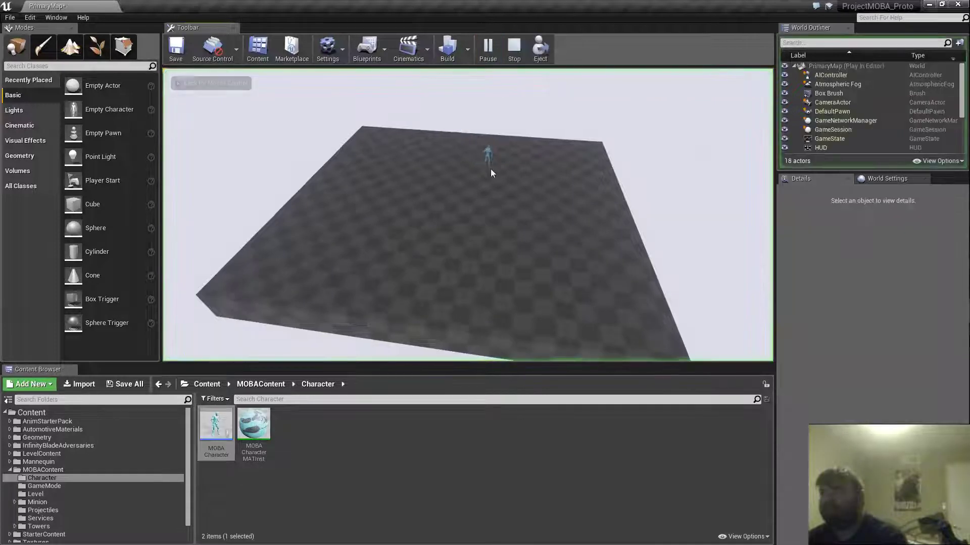
{"action": "left_click", "coordinate": [511, 139]}
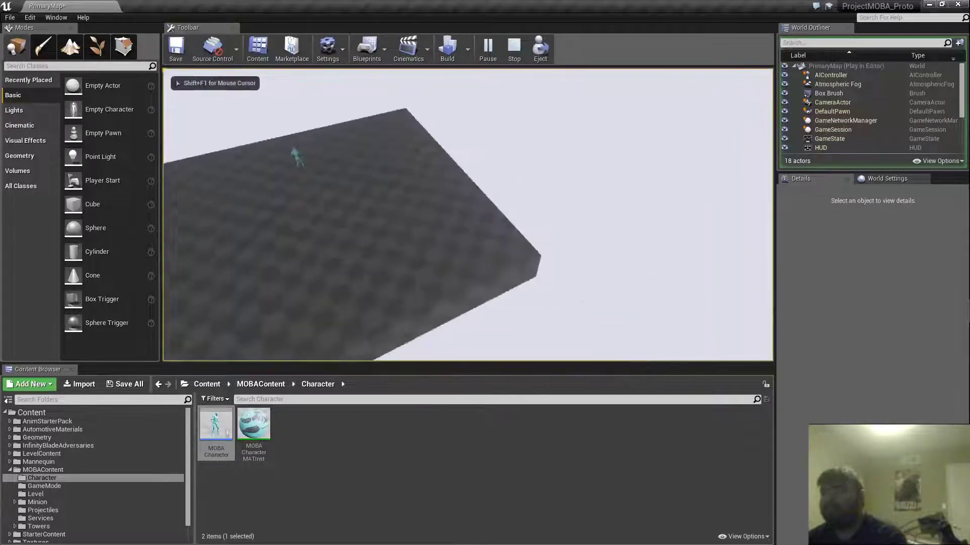
{"action": "key", "text": "Escape"}
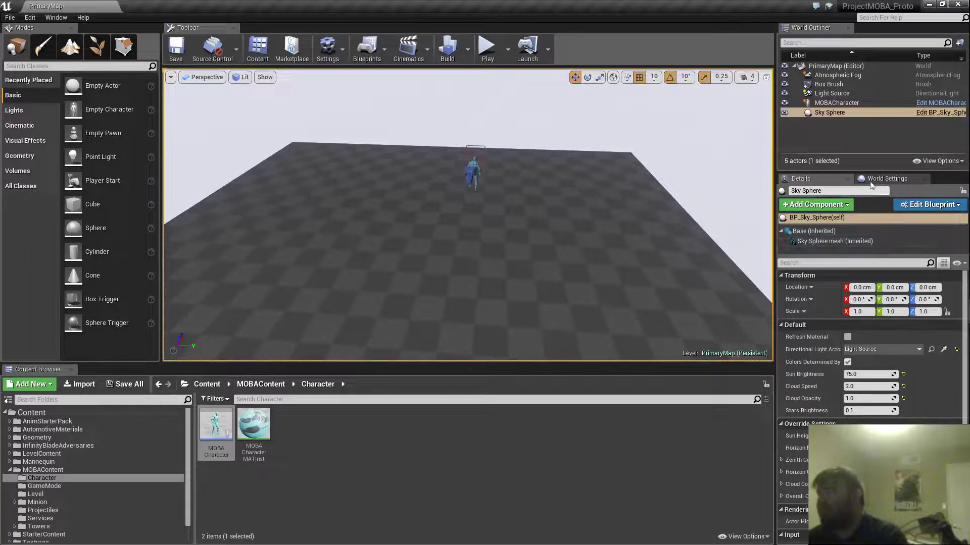
- Show the level's World Settings and check the class list of its selected game mode
{"action": "left_click", "coordinate": [887, 179]}
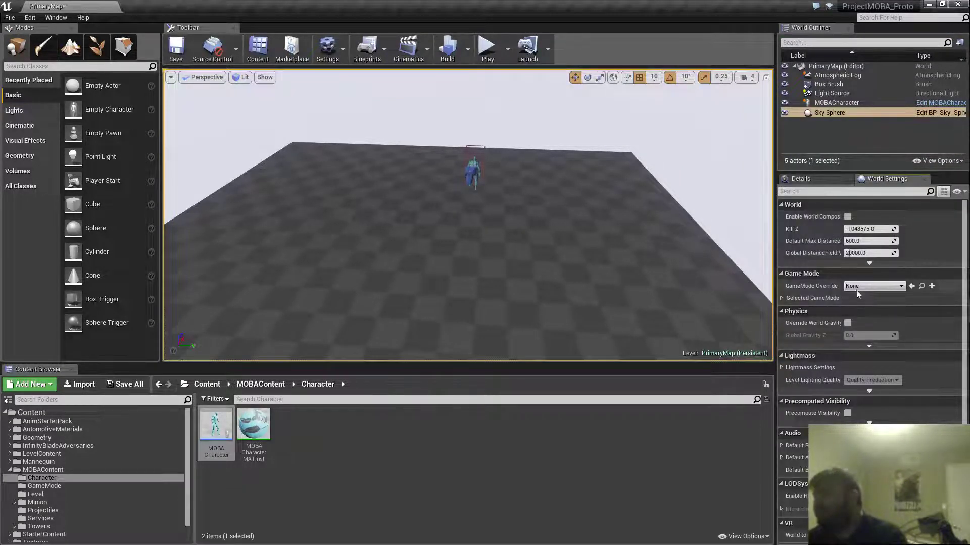
{"action": "left_click", "coordinate": [780, 297]}
{"action": "left_click", "coordinate": [781, 298]}
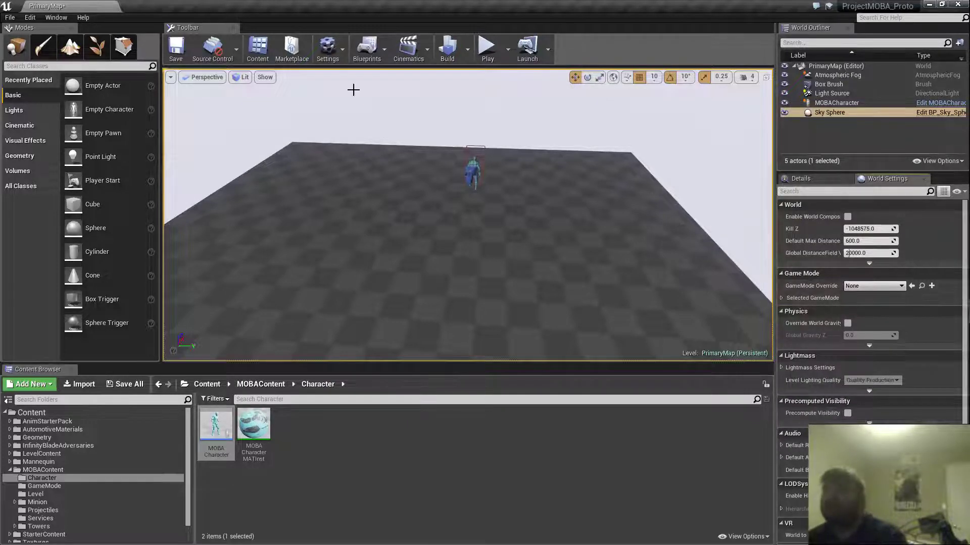
- In the project's Maps & Modes settings, set the Default Pawn Class of the MOBAGame game mode to MOBACharacter
{"action": "left_click", "coordinate": [328, 51]}
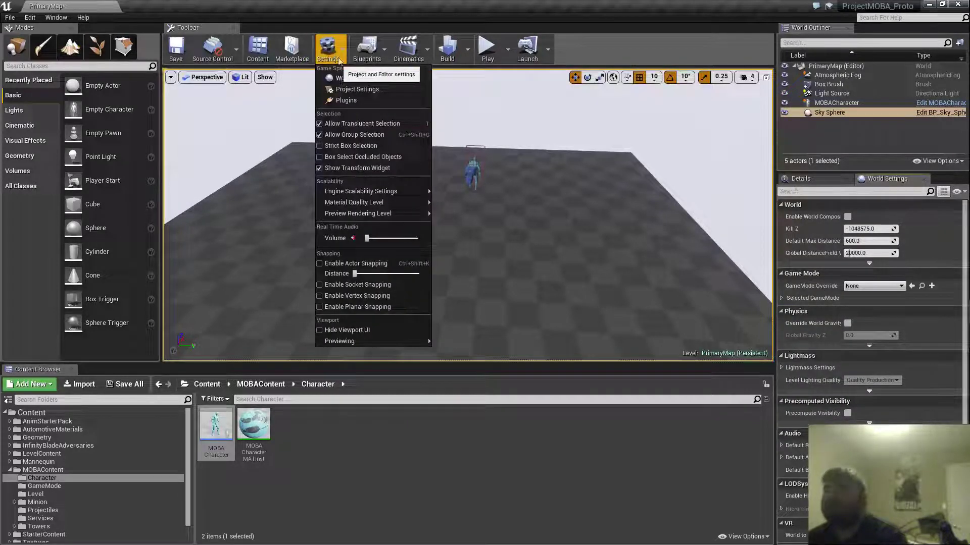
{"action": "left_click", "coordinate": [365, 88]}
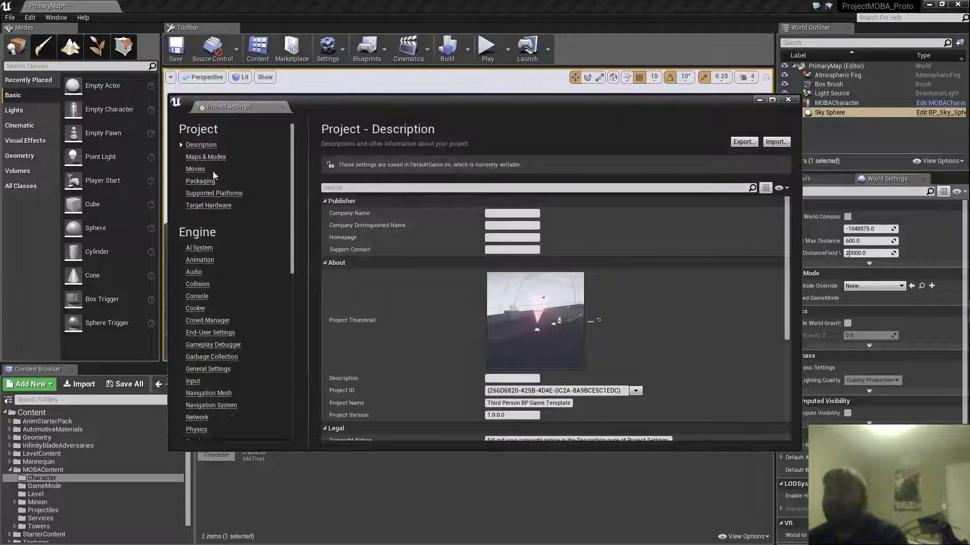
{"action": "left_click", "coordinate": [217, 159]}
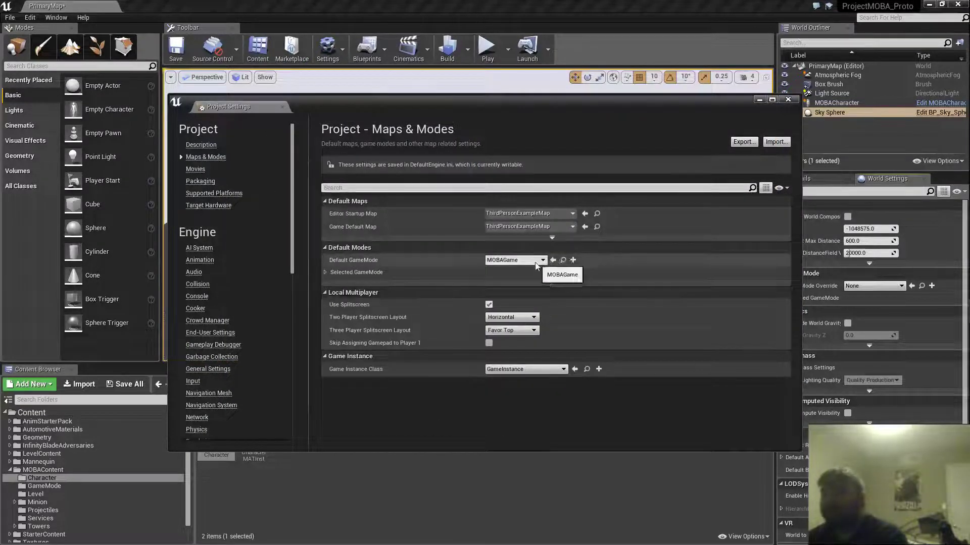
{"action": "left_click", "coordinate": [326, 273]}
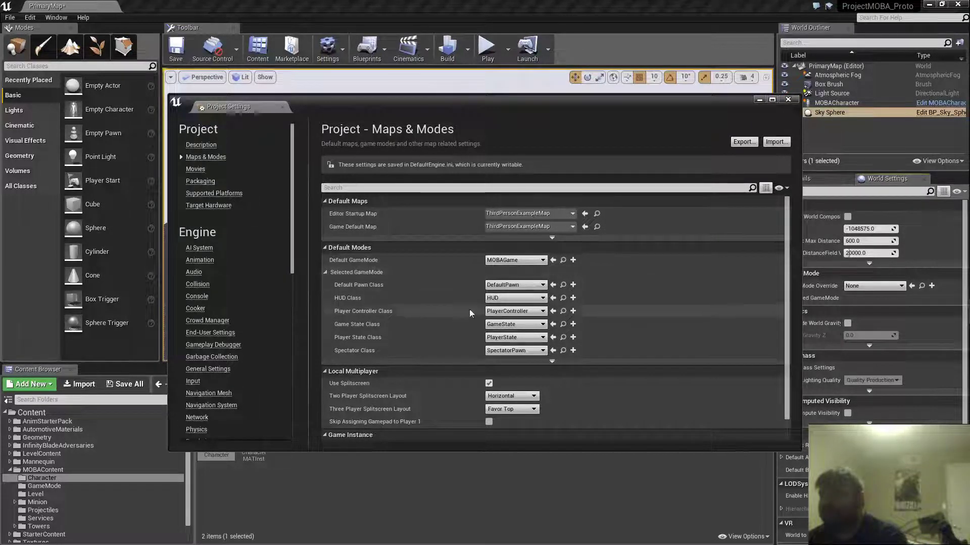
{"action": "left_click", "coordinate": [542, 285]}
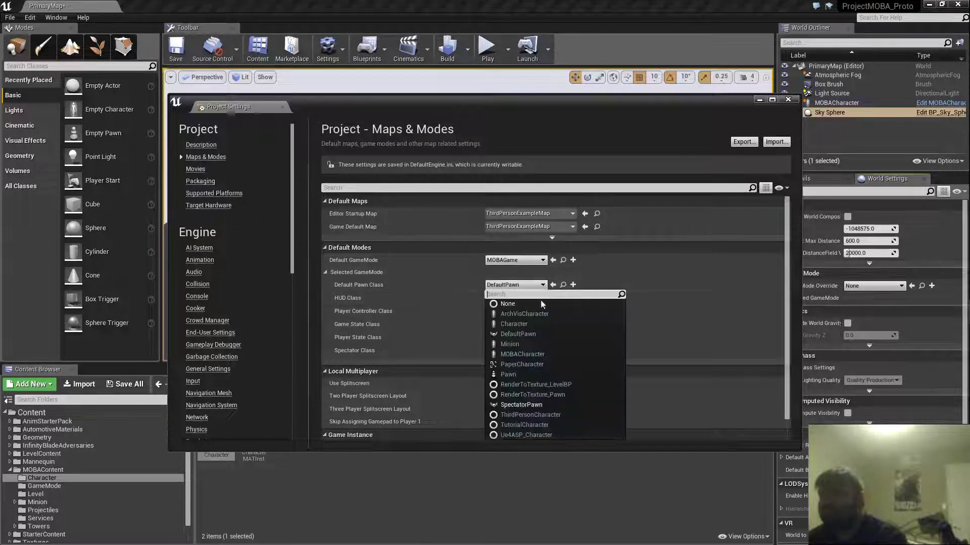
{"action": "left_click", "coordinate": [537, 354]}
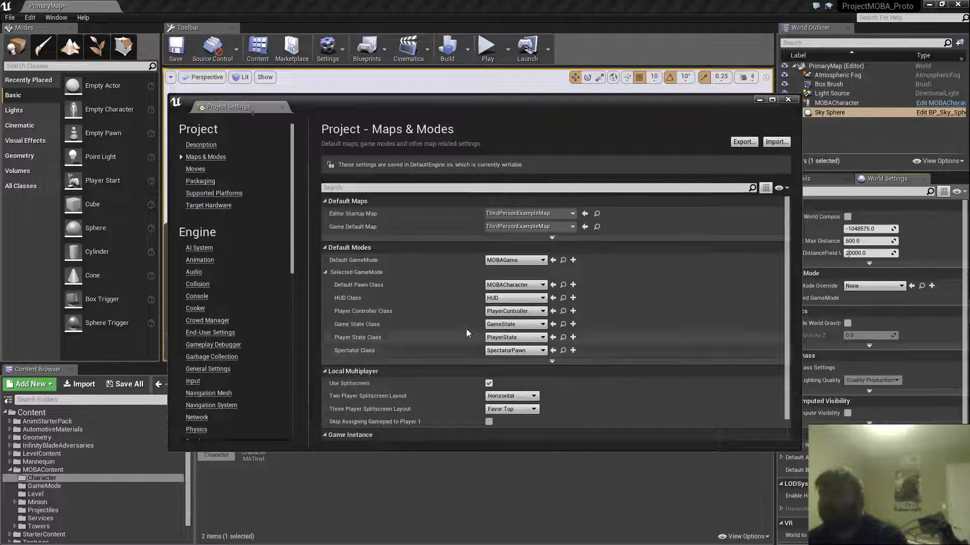
{"action": "left_click", "coordinate": [788, 101]}
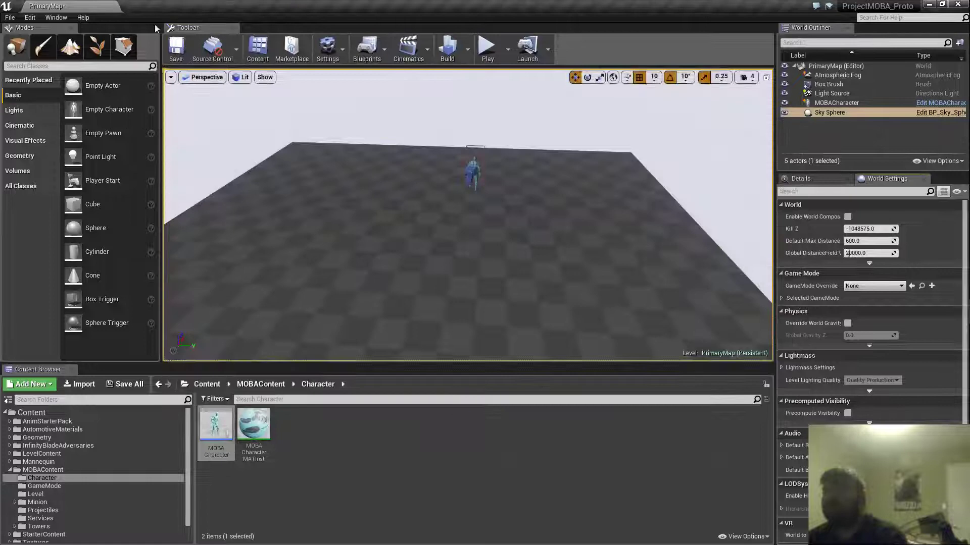
- Save the level, play-test it with the changed default pawn class, and stop the session
{"action": "left_click", "coordinate": [172, 49]}
{"action": "left_click", "coordinate": [488, 50]}
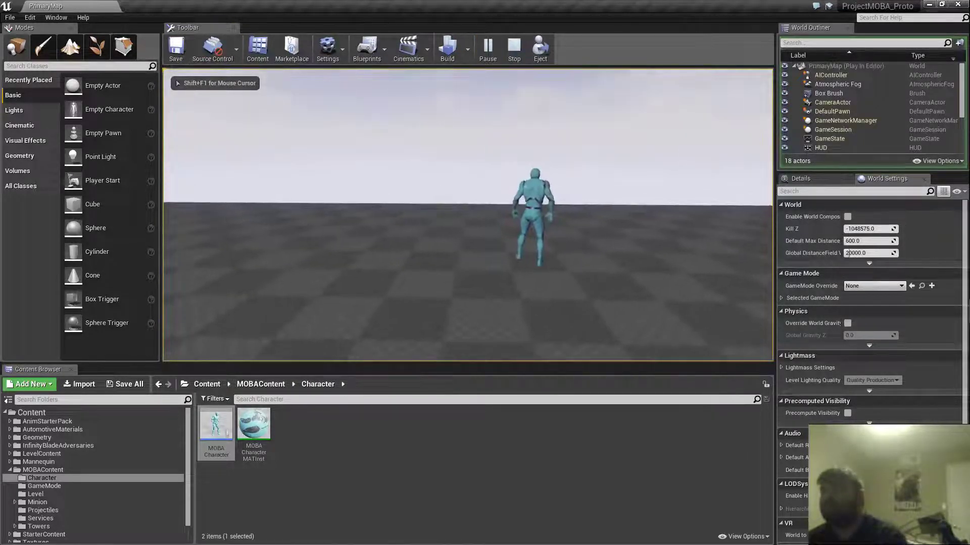
{"action": "key", "text": "Escape"}
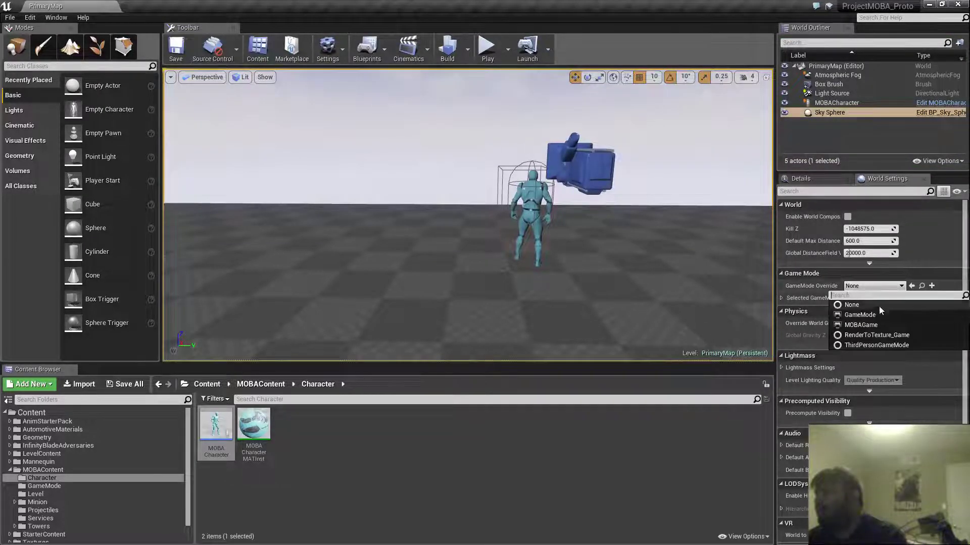
- Set the level's GameMode Override to MOBAGame and play-test the saved level
{"action": "left_click", "coordinate": [860, 325]}
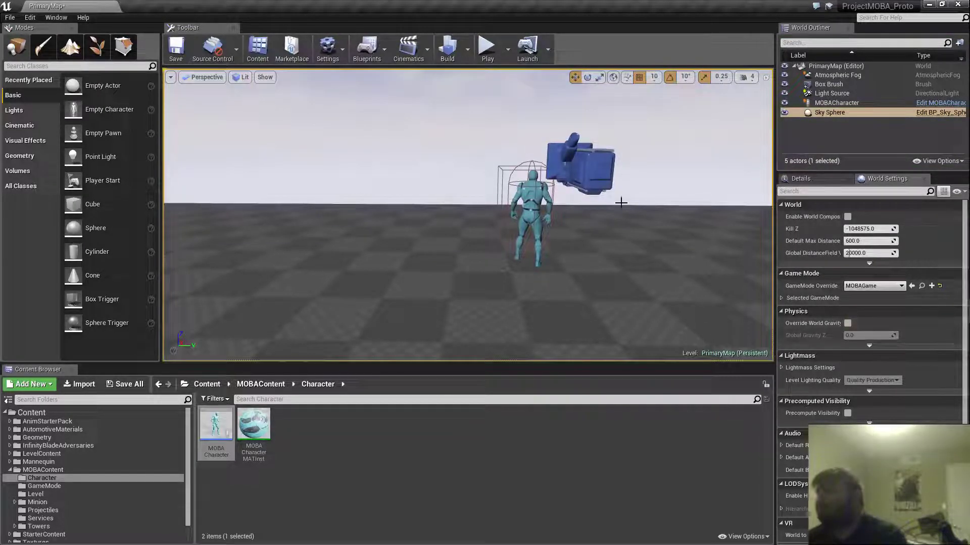
{"action": "left_click", "coordinate": [174, 56]}
{"action": "left_click", "coordinate": [487, 47]}
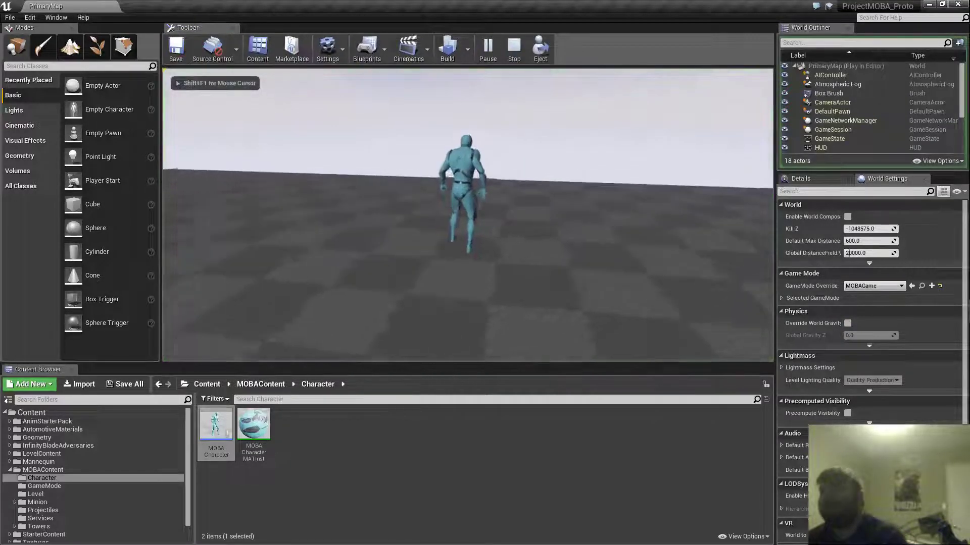
{"action": "key", "text": "Escape"}
- Examine the world settings and the placed MOBACharacter's collision, movement, navigation and pawn properties for what controls player possession
{"action": "scroll", "coordinate": [852, 404], "scroll_direction": "down", "scroll_amount": 2}
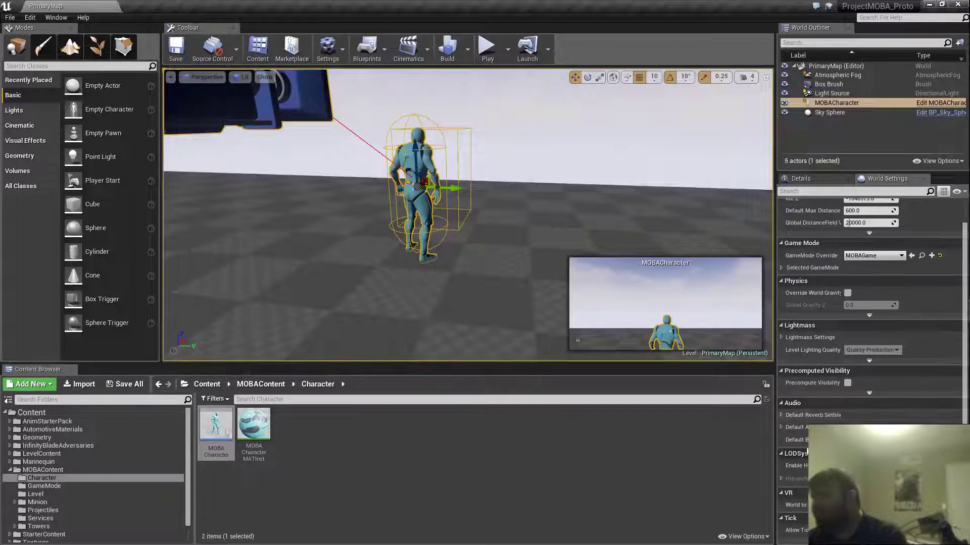
{"action": "scroll", "coordinate": [806, 450], "scroll_direction": "up", "scroll_amount": 1}
{"action": "scroll", "coordinate": [831, 383], "scroll_direction": "down", "scroll_amount": 1}
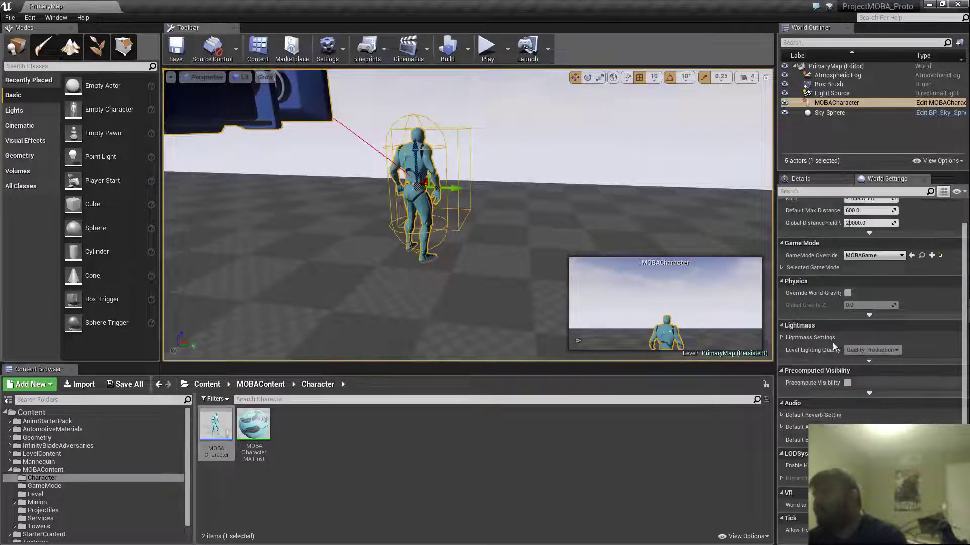
{"action": "left_click", "coordinate": [827, 181]}
{"action": "scroll", "coordinate": [869, 349], "scroll_direction": "down", "scroll_amount": 10}
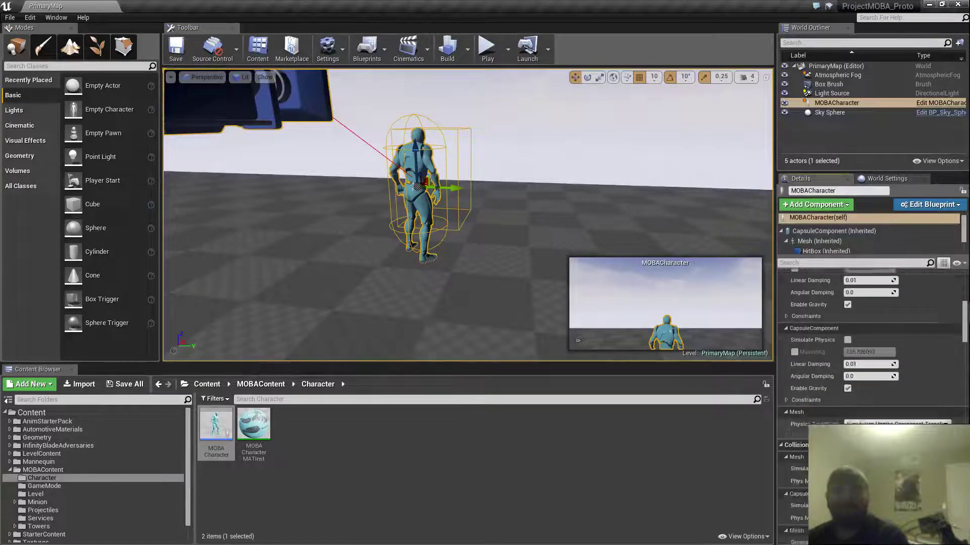
{"action": "scroll", "coordinate": [869, 349], "scroll_direction": "down", "scroll_amount": 6}
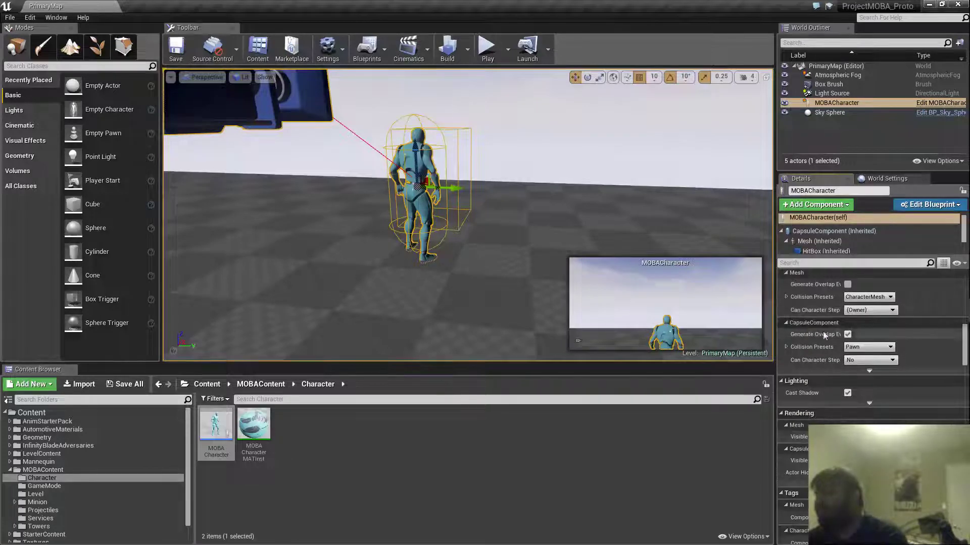
{"action": "scroll", "coordinate": [821, 348], "scroll_direction": "down", "scroll_amount": 4}
{"action": "scroll", "coordinate": [821, 356], "scroll_direction": "up", "scroll_amount": 4}
{"action": "scroll", "coordinate": [824, 354], "scroll_direction": "up", "scroll_amount": 1}
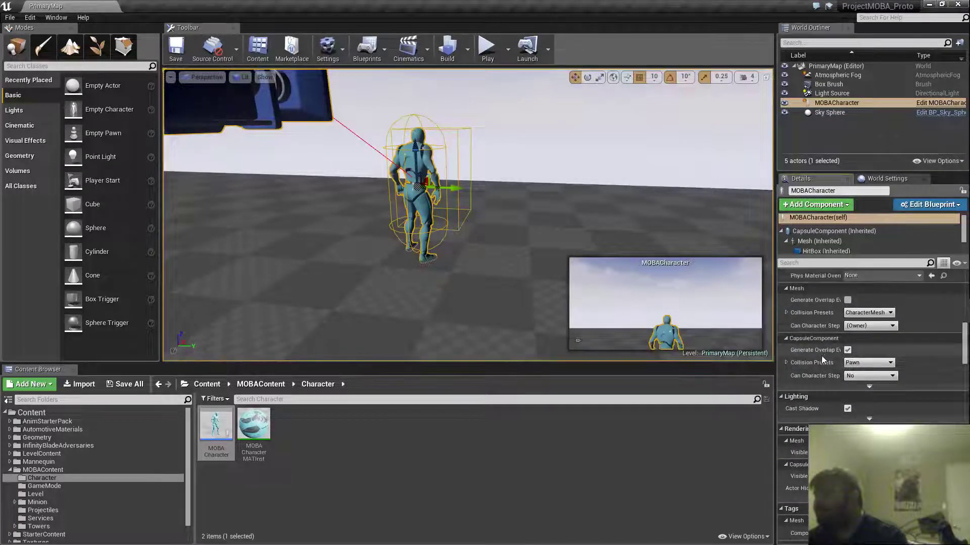
{"action": "scroll", "coordinate": [865, 402], "scroll_direction": "down", "scroll_amount": 10}
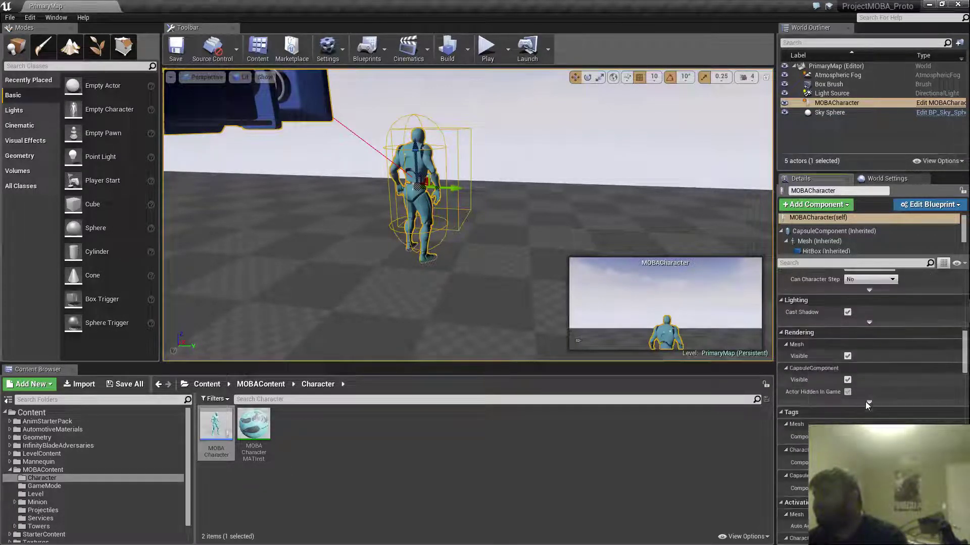
{"action": "scroll", "coordinate": [857, 402], "scroll_direction": "down", "scroll_amount": 15}
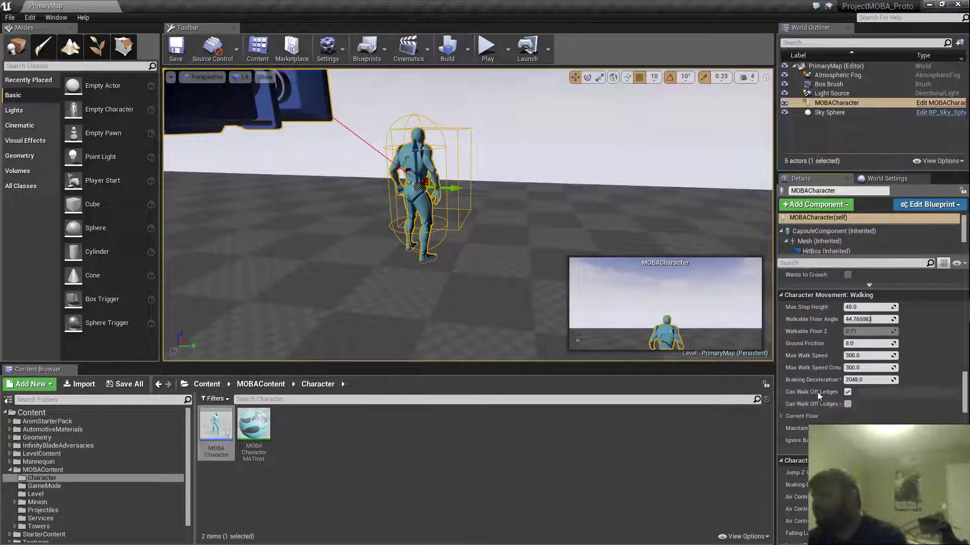
{"action": "scroll", "coordinate": [811, 392], "scroll_direction": "down", "scroll_amount": 15}
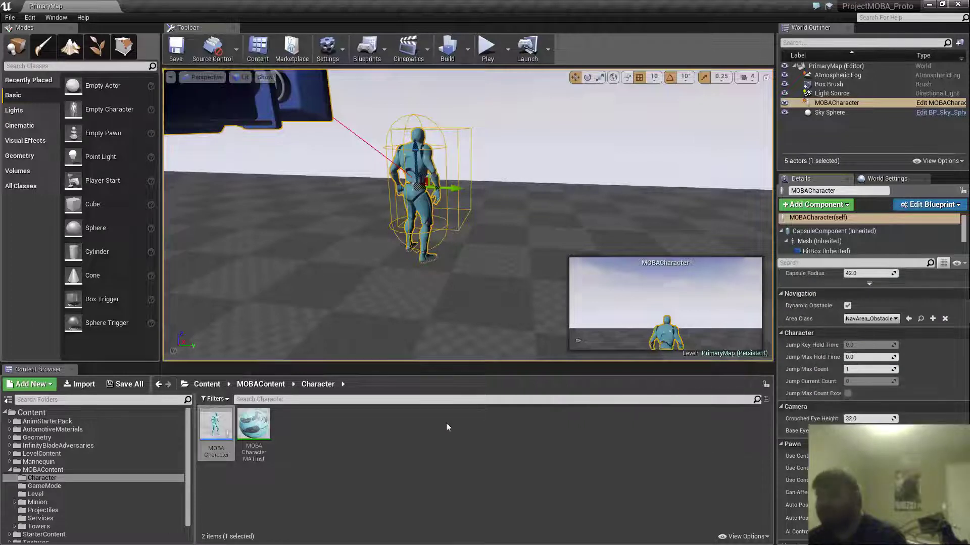
- Set Auto Possess Player to Player 0 in the MOBACharacter blueprint's class defaults, save it, and start a play-test of the level
{"action": "left_click", "coordinate": [227, 423]}
{"action": "double_click", "coordinate": [227, 423]}
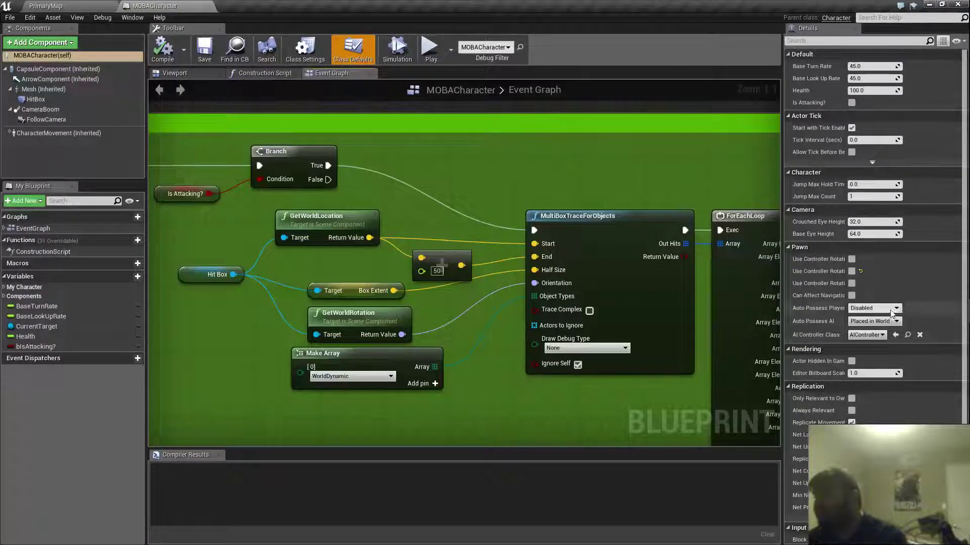
{"action": "left_click", "coordinate": [898, 309]}
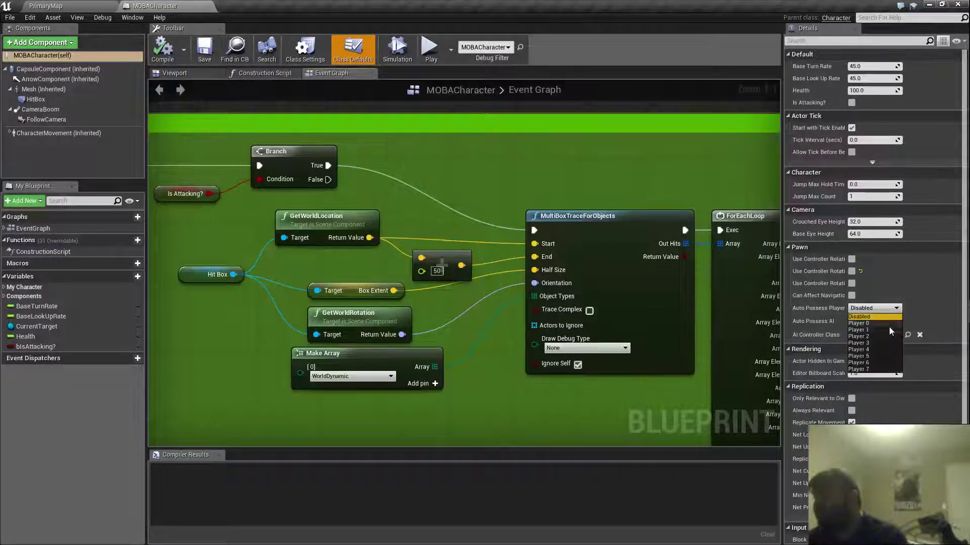
{"action": "left_click", "coordinate": [880, 324]}
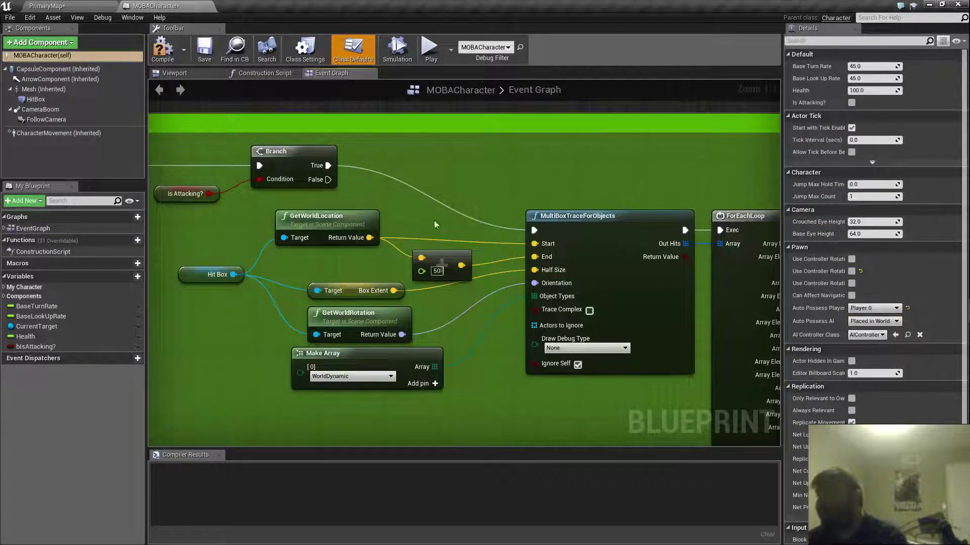
{"action": "left_click", "coordinate": [211, 54]}
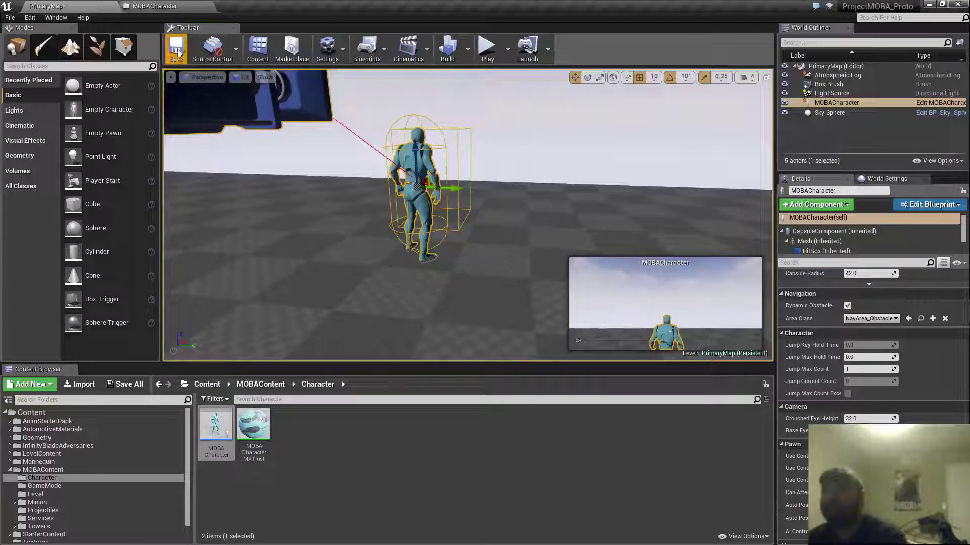
{"action": "left_click", "coordinate": [487, 48]}
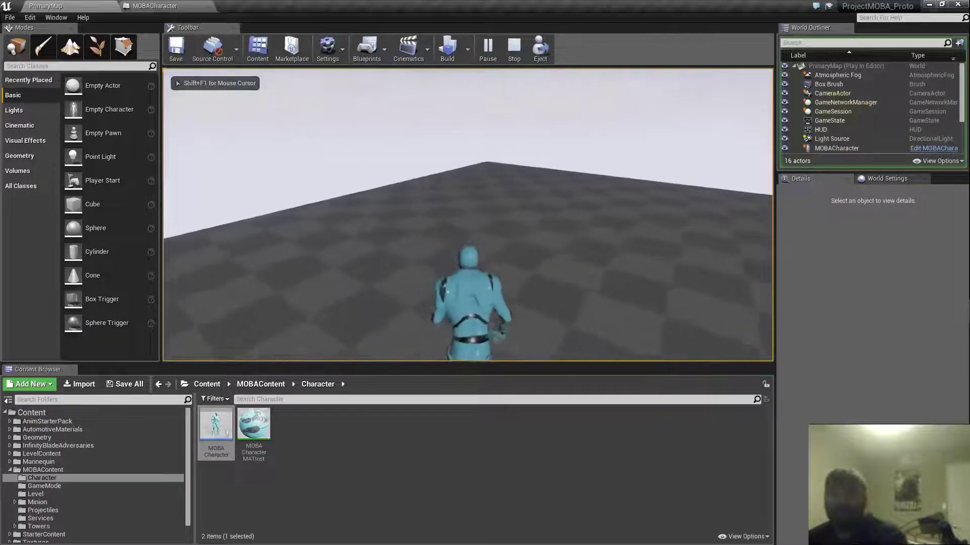
- Run the MOBACharacter across the ground in the active play-test, and stop the session
{"action": "key", "text": "w"}
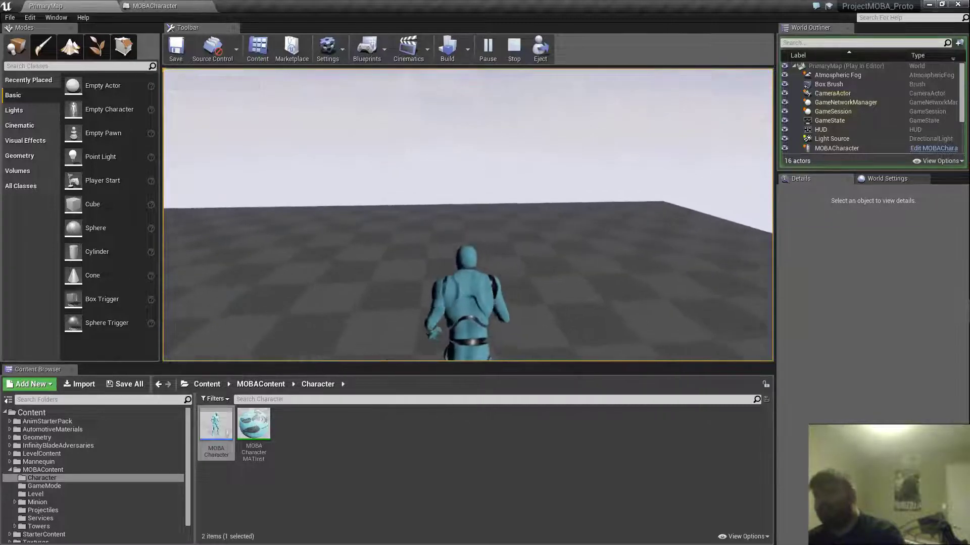
{"action": "key", "text": "Escape"}
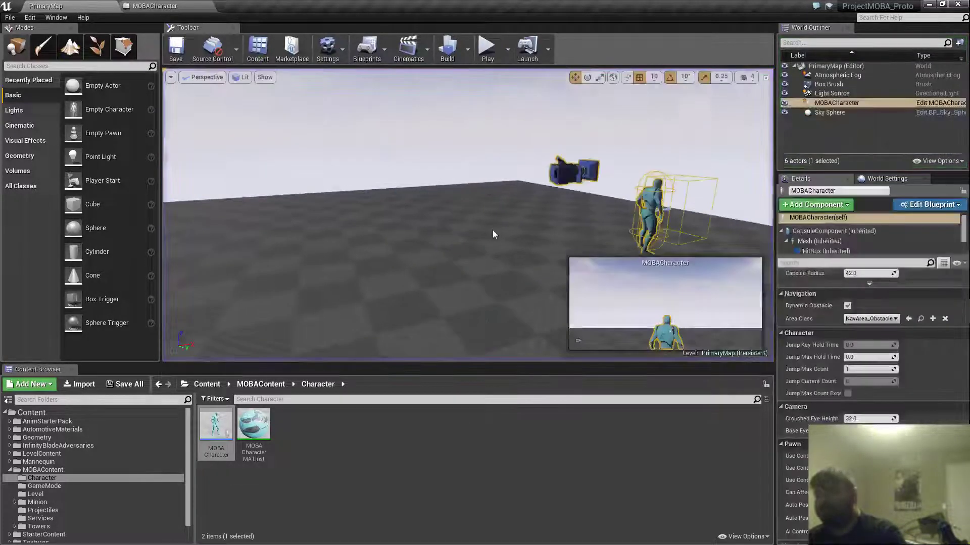
{"action": "right_click_drag", "start_coordinate": [493, 229], "coordinate": [555, 212]}
{"action": "key", "text": "s"}
{"action": "key", "text": "w"}
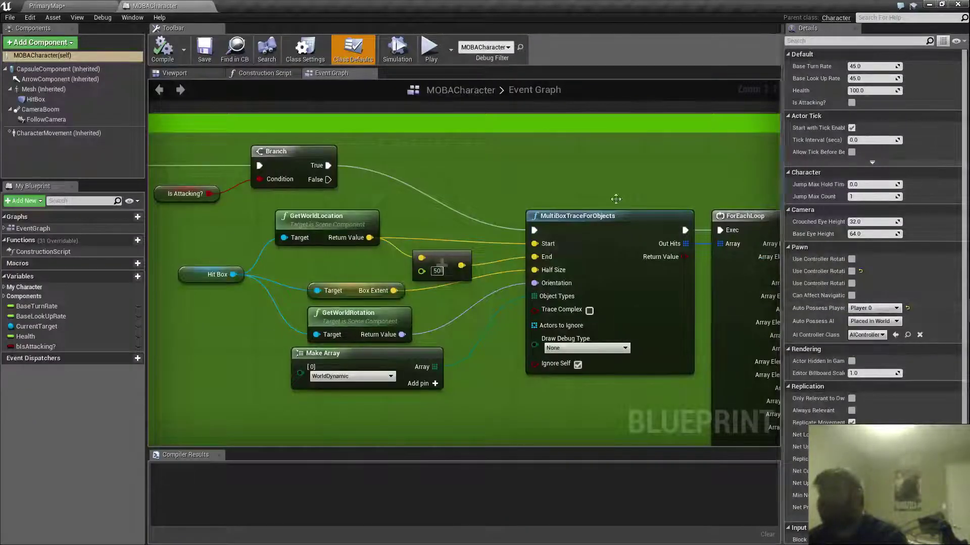
- Close the MOBACharacter blueprint editor and return to the PrimaryMap level
{"action": "left_click", "coordinate": [209, 8]}
{"action": "key", "text": "s"}
{"action": "right_click_drag", "start_coordinate": [458, 177], "coordinate": [446, 90]}
{"action": "left_click", "coordinate": [465, 177]}
{"action": "key", "text": "d"}
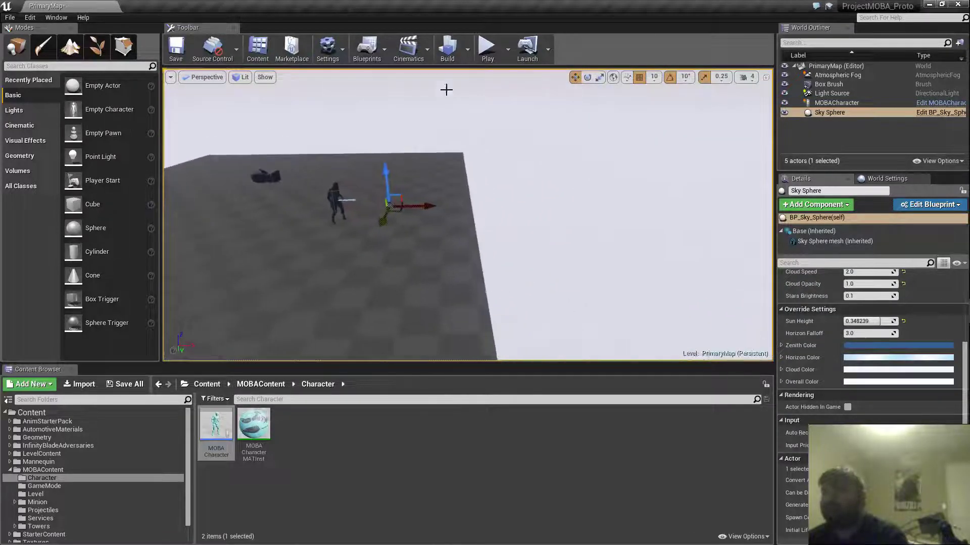
- Play-test the level again by running the MOBACharacter forward, and end the session
{"action": "left_click", "coordinate": [493, 47]}
{"action": "key", "text": "w"}
{"action": "key", "text": "w"}
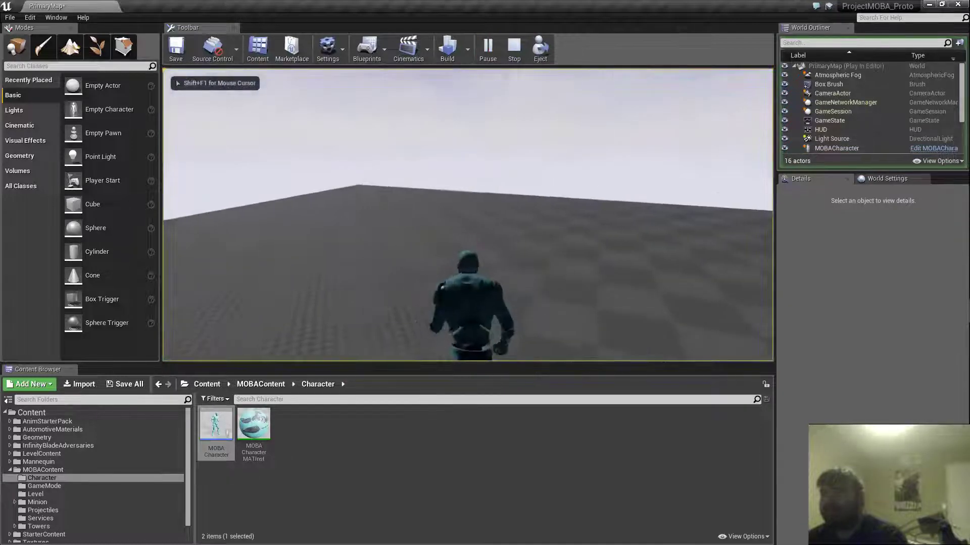
{"action": "key", "text": "Escape"}
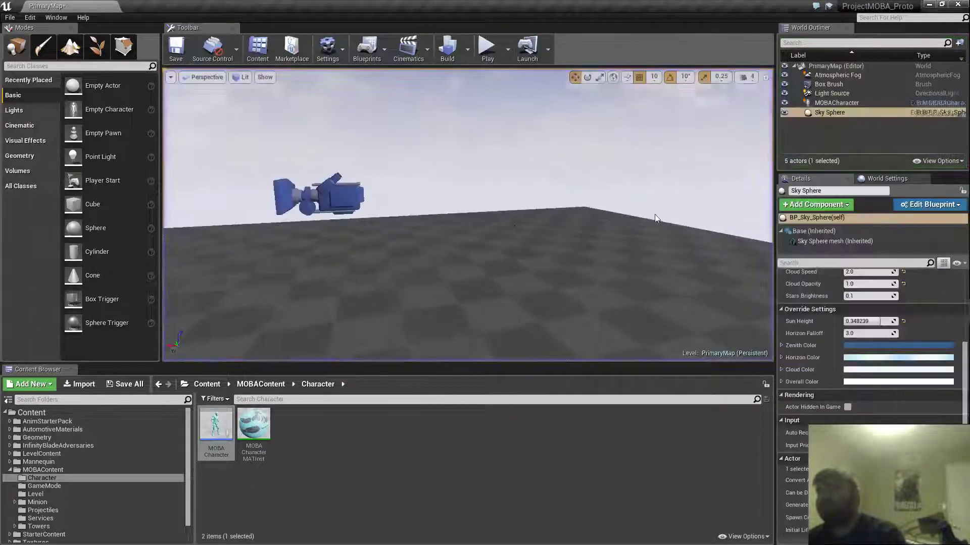
- Bring the whole ground into view and show the Geometry brush shapes available for placement
{"action": "right_click_drag", "start_coordinate": [467, 215], "coordinate": [511, 228]}
{"action": "key", "text": "s"}
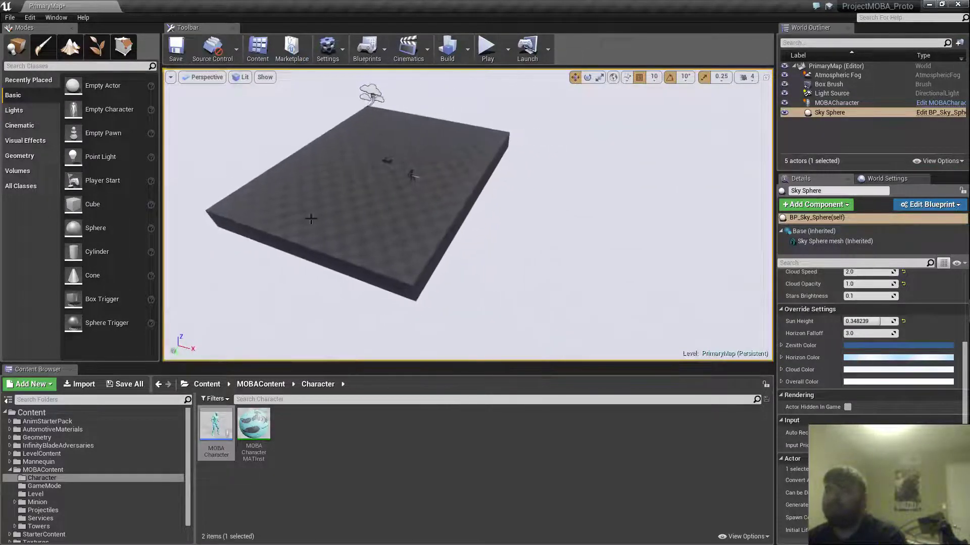
{"action": "left_click", "coordinate": [31, 156]}
{"action": "mouse_move", "coordinate": [101, 106]}
{"action": "left_mouse_down"}
{"action": "mouse_move", "coordinate": [201, 145]}
{"action": "mouse_move", "coordinate": [308, 160]}
{"action": "left_mouse_up"}
{"action": "right_click_drag", "start_coordinate": [309, 161], "coordinate": [349, 178]}
{"action": "key", "text": "Delete"}
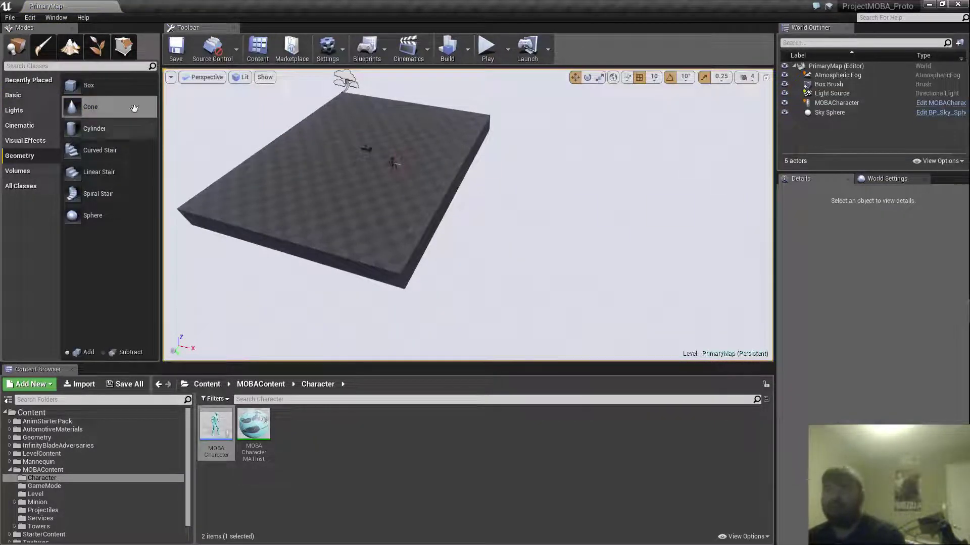
- Place an additive box brush on the ground and move it to the ground's corner at about X 510, Y 1110
{"action": "left_click", "coordinate": [120, 92]}
{"action": "mouse_move", "coordinate": [97, 85]}
{"action": "left_mouse_down"}
{"action": "mouse_move", "coordinate": [379, 238]}
{"action": "mouse_move", "coordinate": [399, 217]}
{"action": "left_mouse_up"}
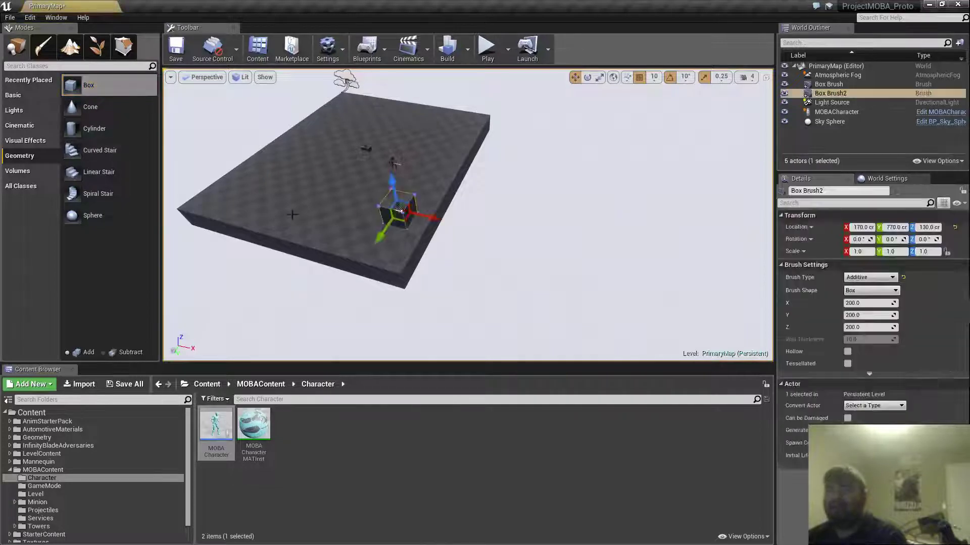
{"action": "mouse_move", "coordinate": [424, 278]}
{"action": "right_mouse_down"}
{"action": "mouse_move", "coordinate": [404, 273]}
{"action": "mouse_move", "coordinate": [519, 238]}
{"action": "right_mouse_up"}
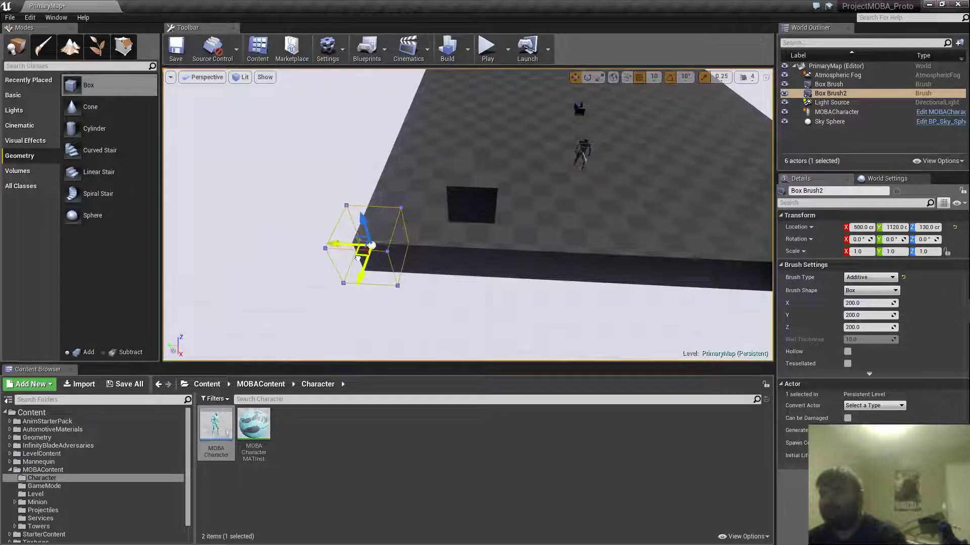
{"action": "left_click_drag", "start_coordinate": [358, 262], "coordinate": [359, 263]}
{"action": "mouse_move", "coordinate": [361, 273]}
{"action": "right_mouse_down"}
{"action": "mouse_move", "coordinate": [526, 232]}
{"action": "mouse_move", "coordinate": [556, 240]}
{"action": "mouse_move", "coordinate": [545, 252]}
{"action": "mouse_move", "coordinate": [485, 242]}
{"action": "right_mouse_up"}
{"action": "right_click_drag", "start_coordinate": [614, 190], "coordinate": [620, 189]}
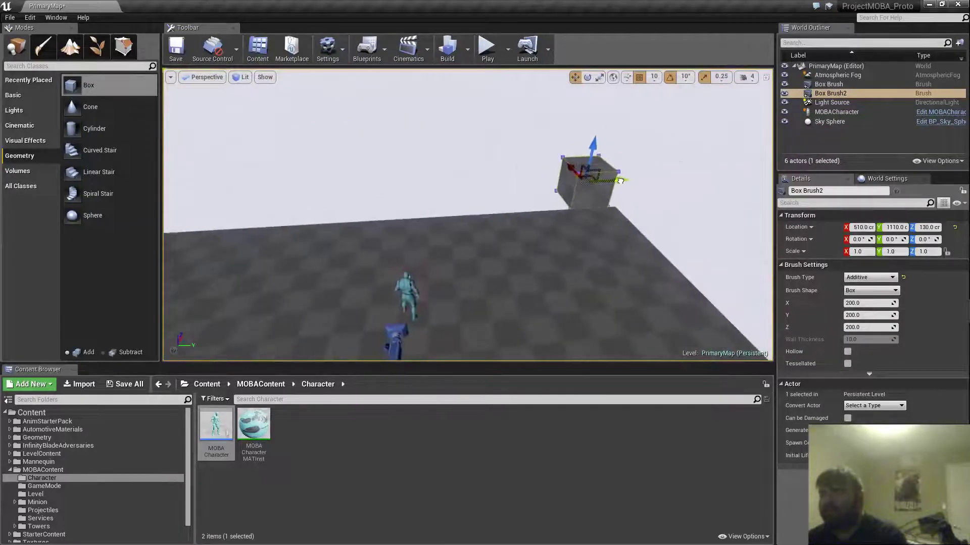
- Move the new box brush along the ground's edge to Y 90 and lower it to Z -70
{"action": "right_click_drag", "start_coordinate": [443, 184], "coordinate": [483, 197]}
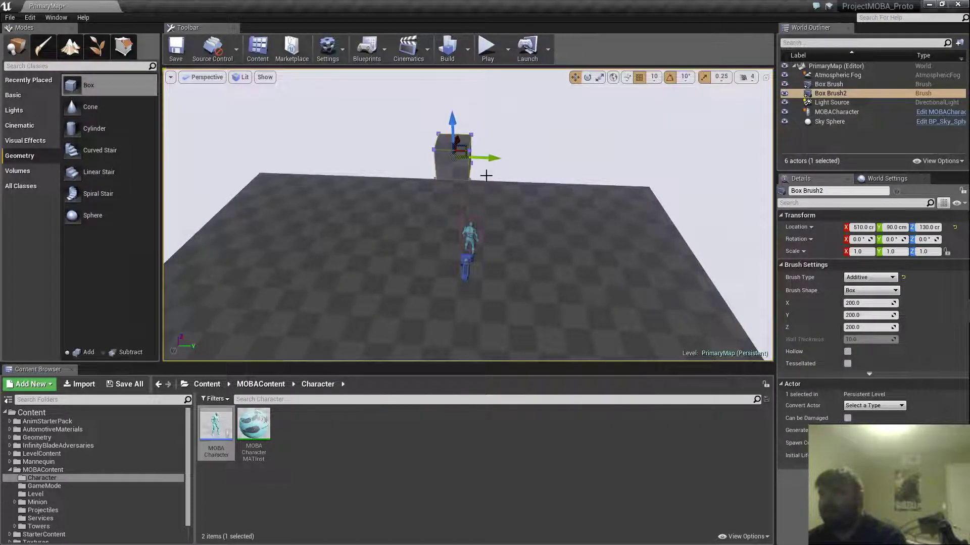
{"action": "right_click_drag", "start_coordinate": [485, 176], "coordinate": [497, 172]}
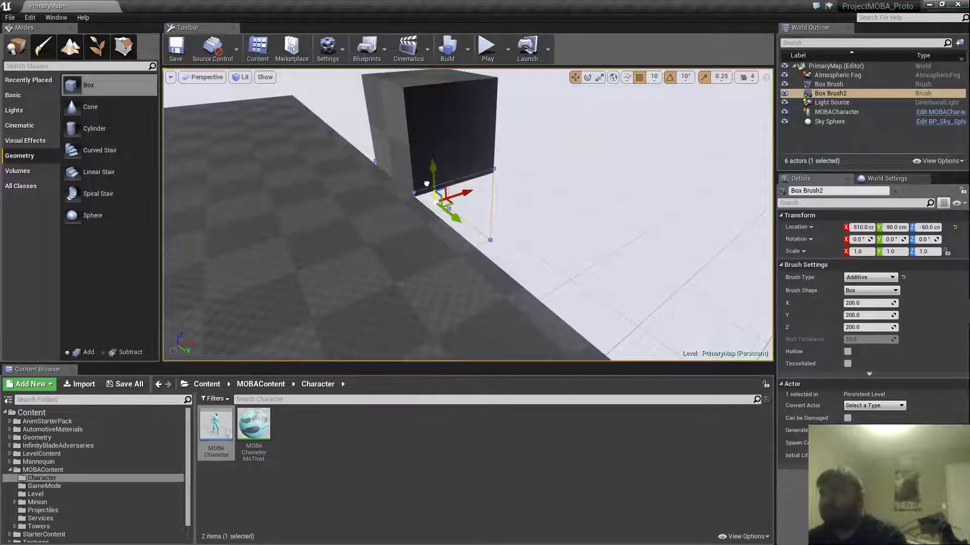
{"action": "left_click_drag", "start_coordinate": [426, 184], "coordinate": [428, 189]}
{"action": "right_click_drag", "start_coordinate": [480, 206], "coordinate": [510, 209]}
- Switch to geometry editing and stretch one end face of the new box brush along Y past the ground's corner
{"action": "key", "text": "shift+5"}
{"action": "scroll", "coordinate": [488, 247], "scroll_direction": "down", "scroll_amount": 6}
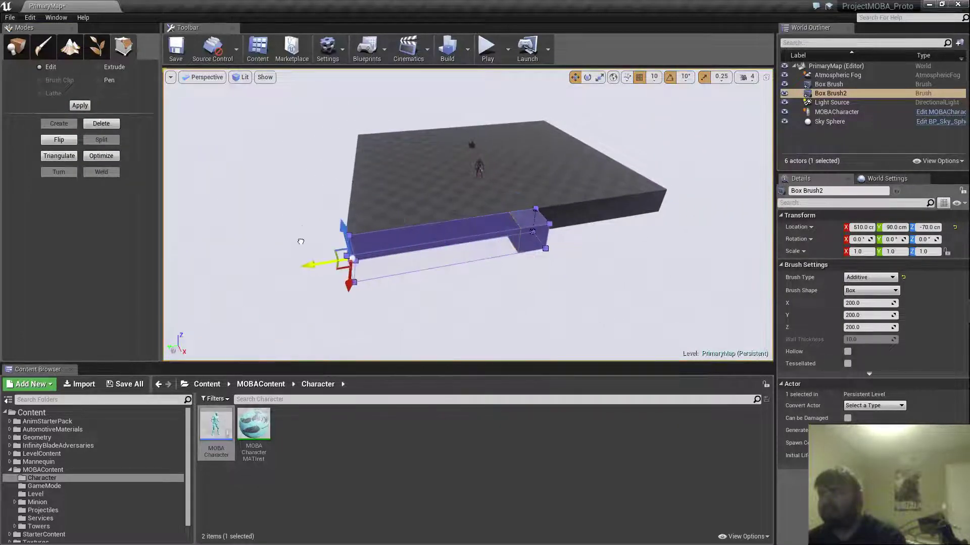
{"action": "key", "text": "d"}
{"action": "right_click_drag", "start_coordinate": [200, 248], "coordinate": [165, 244]}
{"action": "right_click_drag", "start_coordinate": [499, 249], "coordinate": [480, 248]}
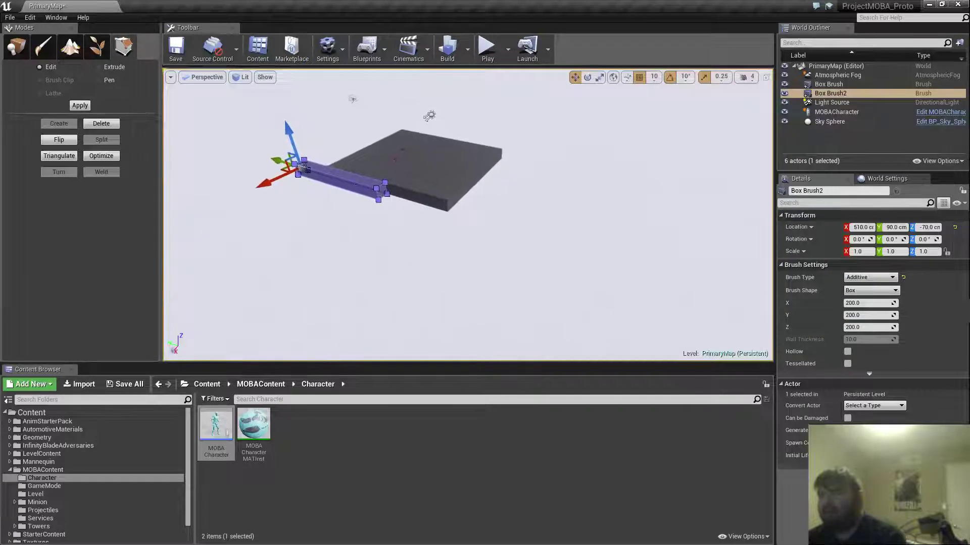
- Stretch the box brush's opposite end face along Y well past the ground's other corner, and adjust the brush's overall length
{"action": "mouse_move", "coordinate": [353, 182]}
{"action": "right_mouse_down"}
{"action": "mouse_move", "coordinate": [404, 171]}
{"action": "mouse_move", "coordinate": [389, 181]}
{"action": "mouse_move", "coordinate": [397, 191]}
{"action": "mouse_move", "coordinate": [363, 182]}
{"action": "right_mouse_up"}
{"action": "key", "text": "a"}
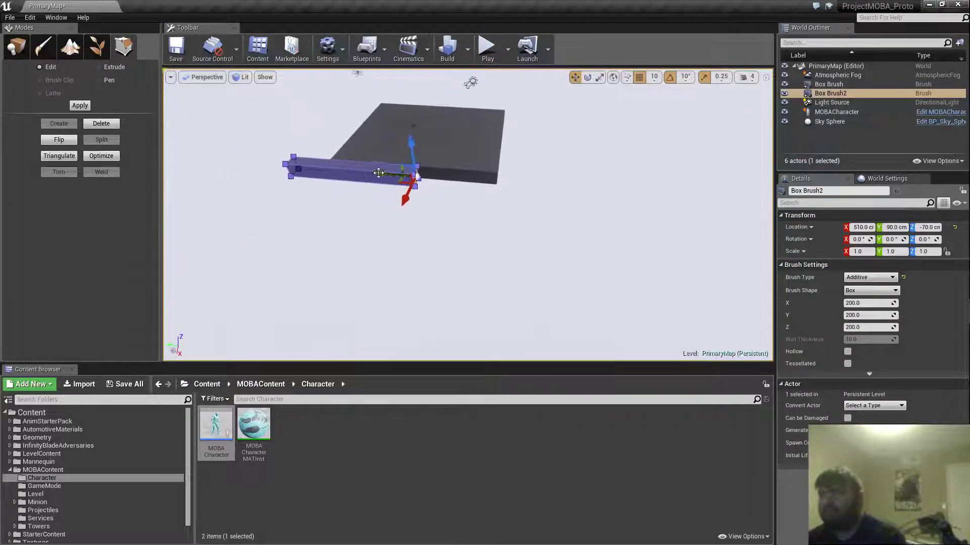
{"action": "mouse_move", "coordinate": [599, 193]}
{"action": "right_mouse_down"}
{"action": "mouse_move", "coordinate": [588, 196]}
{"action": "mouse_move", "coordinate": [599, 193]}
{"action": "right_mouse_up"}
{"action": "key", "text": "a"}
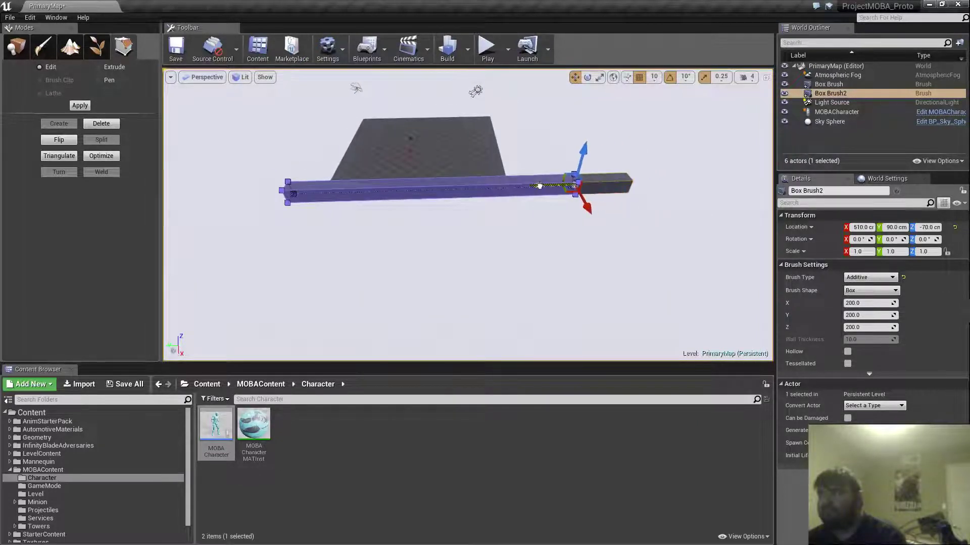
{"action": "left_click_drag", "start_coordinate": [539, 186], "coordinate": [539, 187]}
{"action": "mouse_move", "coordinate": [539, 187]}
{"action": "right_mouse_down"}
{"action": "mouse_move", "coordinate": [505, 185]}
{"action": "mouse_move", "coordinate": [555, 184]}
{"action": "mouse_move", "coordinate": [564, 197]}
{"action": "mouse_move", "coordinate": [523, 216]}
{"action": "right_mouse_up"}
{"action": "key", "text": "a"}
{"action": "key", "text": "w"}
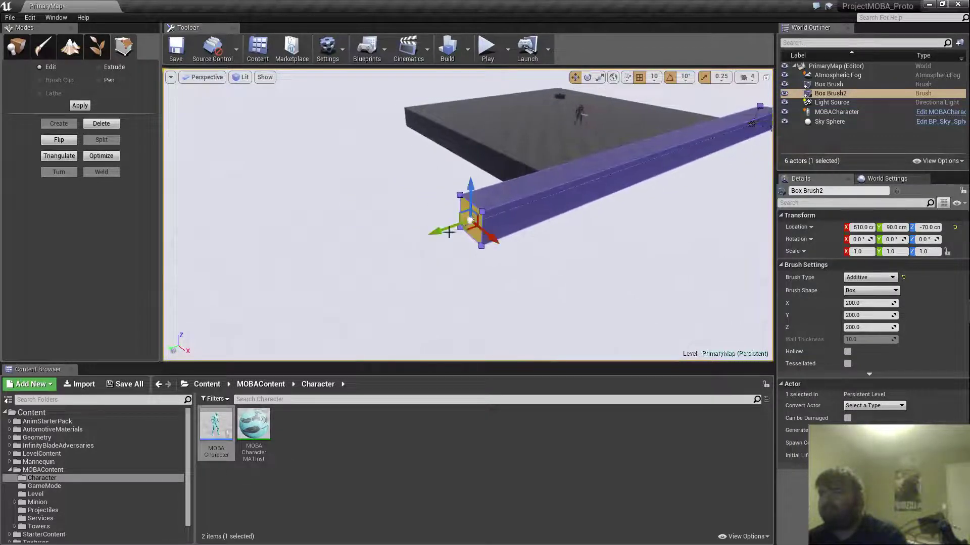
{"action": "left_click_drag", "start_coordinate": [376, 243], "coordinate": [376, 243]}
{"action": "key", "text": "d"}
{"action": "mouse_move", "coordinate": [376, 243]}
{"action": "right_mouse_down"}
{"action": "mouse_move", "coordinate": [454, 238]}
{"action": "mouse_move", "coordinate": [521, 202]}
{"action": "mouse_move", "coordinate": [532, 229]}
{"action": "mouse_move", "coordinate": [561, 208]}
{"action": "mouse_move", "coordinate": [617, 201]}
{"action": "right_mouse_up"}
- Pull the box brush's long outer face outward along X to widen it into a large extension of the ground
{"action": "left_click", "coordinate": [523, 207]}
{"action": "key", "text": "a"}
{"action": "key", "text": "s"}
{"action": "left_click_drag", "start_coordinate": [480, 229], "coordinate": [593, 237]}
{"action": "mouse_move", "coordinate": [589, 230]}
{"action": "right_mouse_down"}
{"action": "mouse_move", "coordinate": [606, 227]}
{"action": "mouse_move", "coordinate": [563, 213]}
{"action": "mouse_move", "coordinate": [577, 213]}
{"action": "right_mouse_up"}
{"action": "key", "text": "s"}
{"action": "key", "text": "d"}
{"action": "key", "text": "w"}
{"action": "key", "text": "a"}
{"action": "key", "text": "w"}
{"action": "key", "text": "d"}
{"action": "key", "text": "s"}
{"action": "key", "text": "a"}
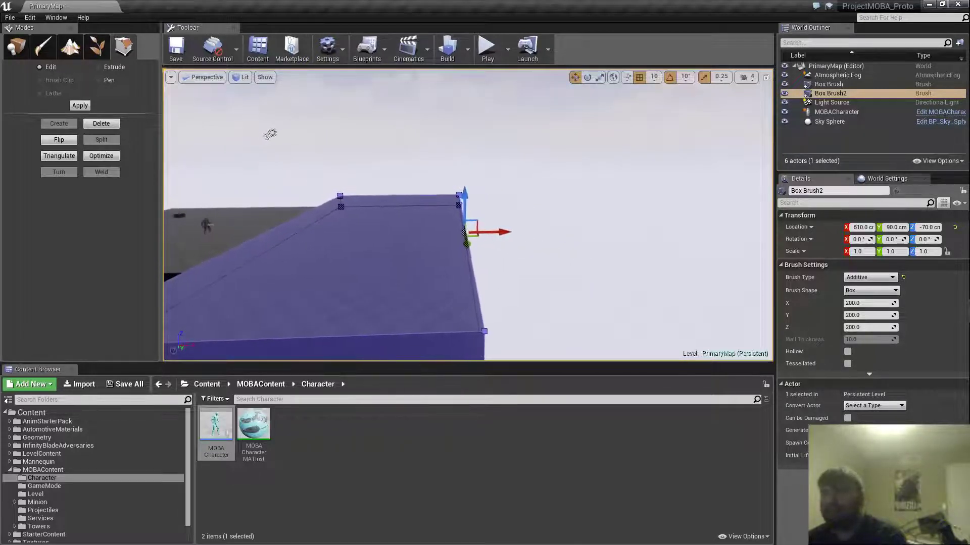
{"action": "key", "text": "d"}
{"action": "mouse_move", "coordinate": [527, 232]}
{"action": "right_mouse_down"}
{"action": "mouse_move", "coordinate": [517, 243]}
{"action": "mouse_move", "coordinate": [480, 237]}
{"action": "mouse_move", "coordinate": [505, 238]}
{"action": "mouse_move", "coordinate": [497, 233]}
{"action": "right_mouse_up"}
{"action": "key", "text": "s"}
{"action": "key", "text": "a"}
{"action": "key", "text": "w"}
{"action": "left_click", "coordinate": [502, 184]}
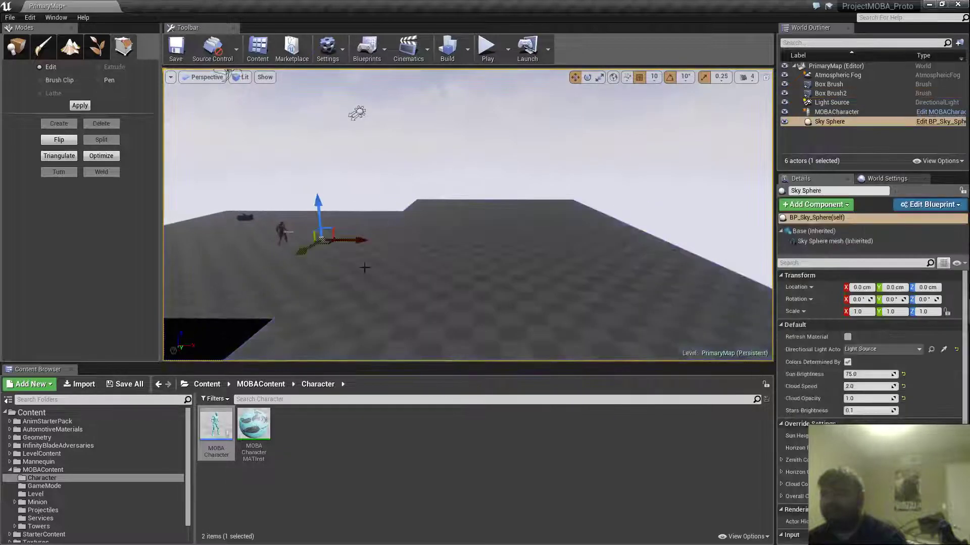
- Place a Tower_Base from the MOBAContent Towers folder on the extended ground
{"action": "left_click", "coordinate": [35, 495]}
{"action": "left_click", "coordinate": [54, 486]}
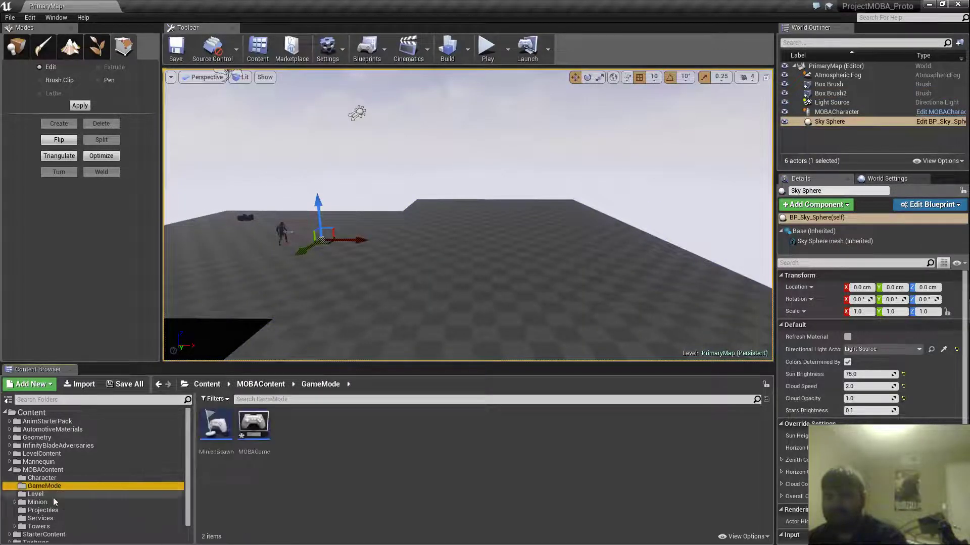
{"action": "left_click", "coordinate": [52, 503]}
{"action": "left_click", "coordinate": [43, 510]}
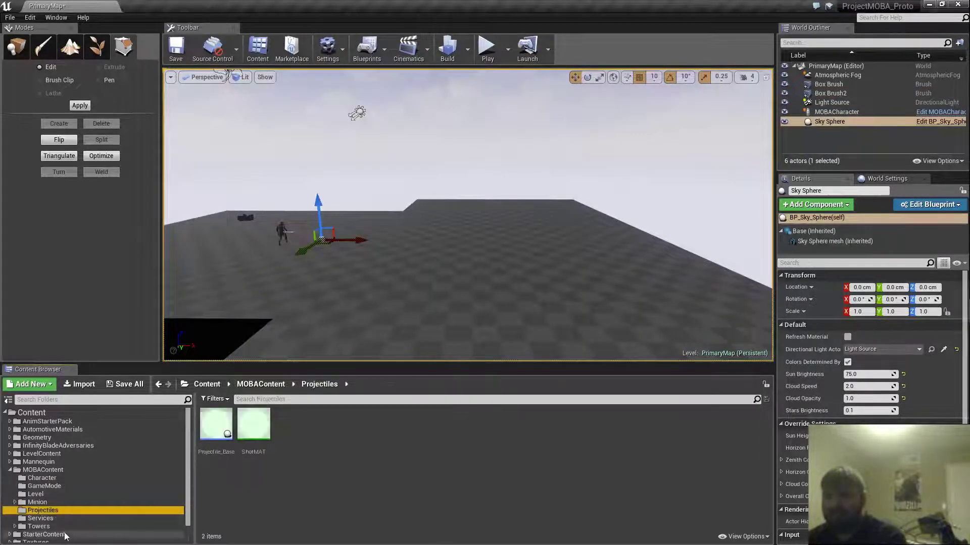
{"action": "left_click", "coordinate": [48, 527]}
{"action": "left_click_drag", "start_coordinate": [255, 443], "coordinate": [512, 282]}
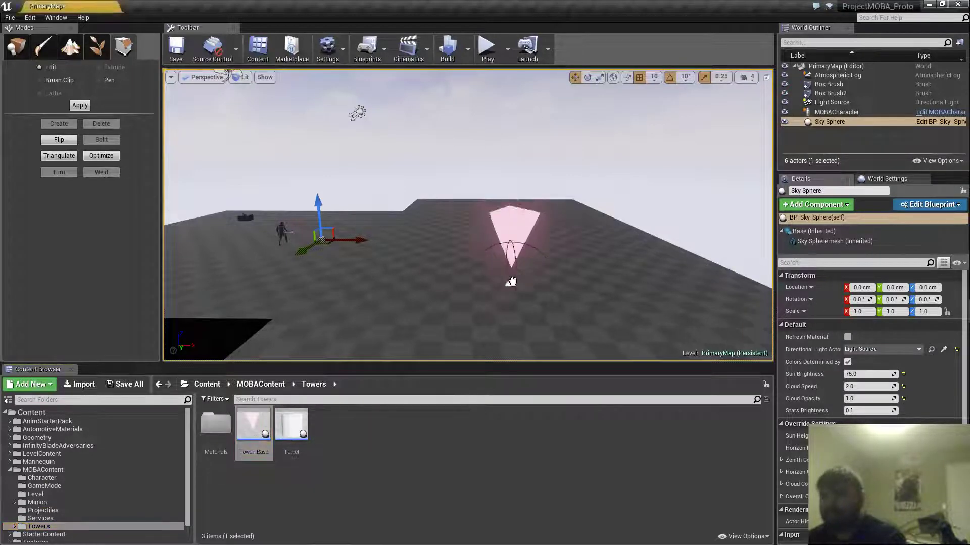
- Move the Tower_Base to about X 1520, Y 200 on the extended ground, in front of the MOBACharacter
{"action": "left_click_drag", "start_coordinate": [521, 248], "coordinate": [520, 249]}
{"action": "key", "text": "a"}
{"action": "right_click_drag", "start_coordinate": [520, 248], "coordinate": [682, 250]}
{"action": "key", "text": "s"}
{"action": "right_click_drag", "start_coordinate": [626, 233], "coordinate": [576, 233]}
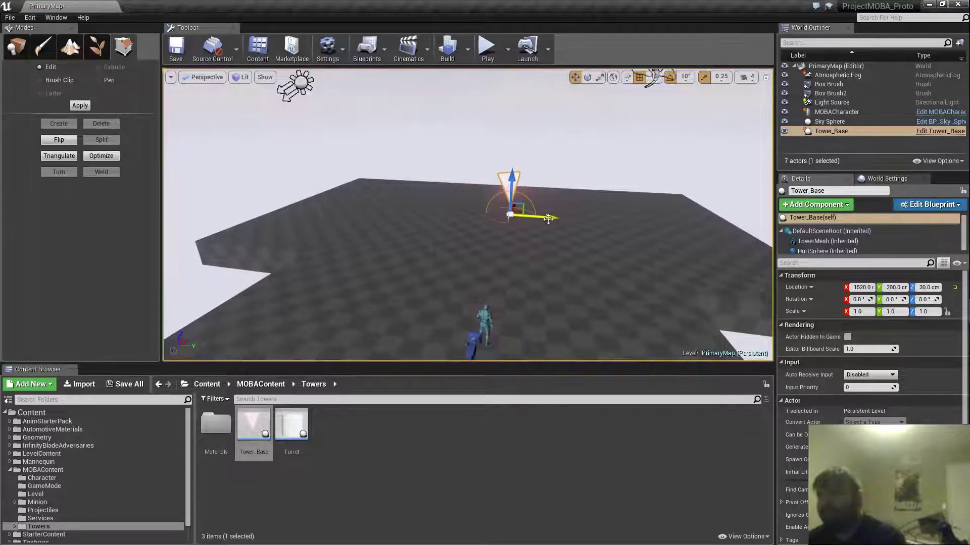
{"action": "left_click", "coordinate": [571, 160]}
{"action": "key", "text": "w"}
{"action": "right_click_drag", "start_coordinate": [572, 160], "coordinate": [563, 158]}
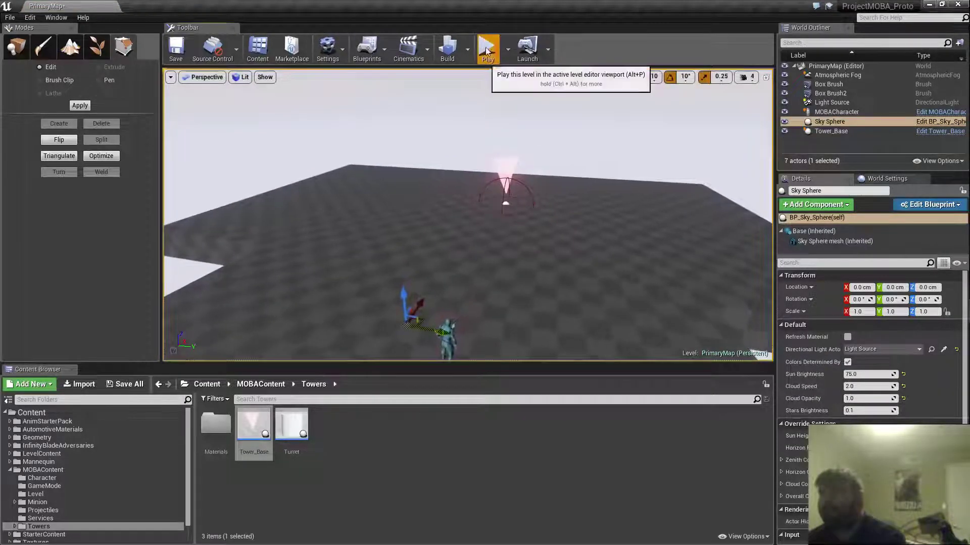
- Play-test the level by running the MOBACharacter up to and around the tower and across the extended ground, and stop the session
{"action": "left_click", "coordinate": [486, 51]}
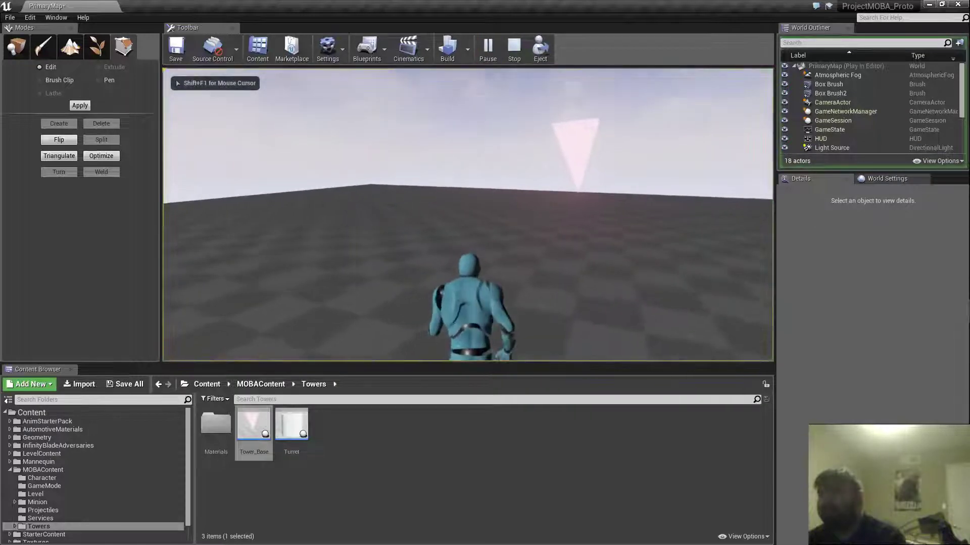
{"action": "key", "text": "w"}
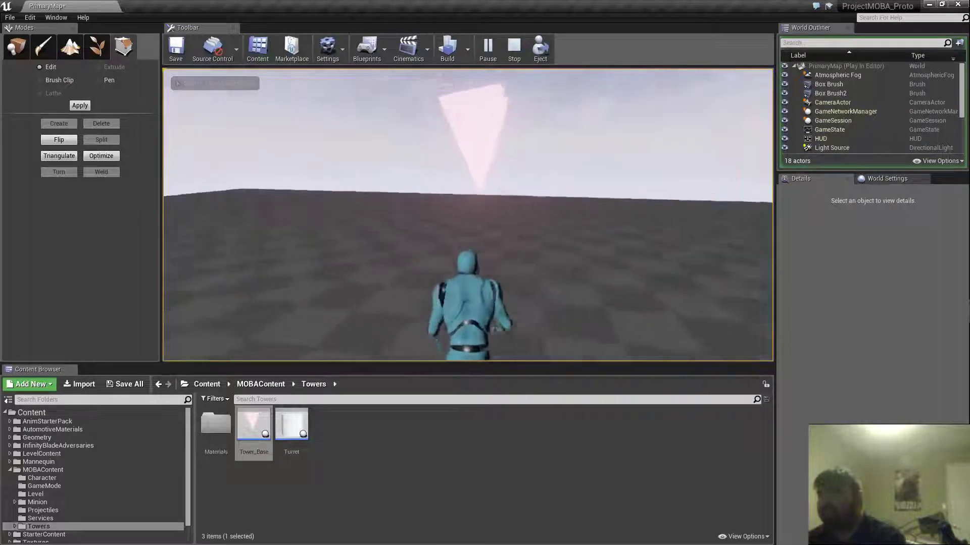
{"action": "key", "text": "w"}
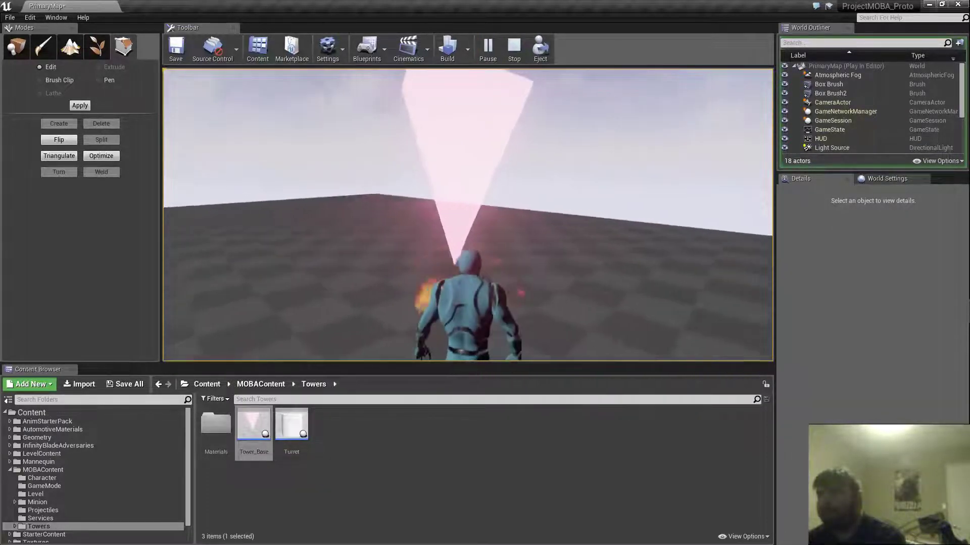
{"action": "key", "text": "w"}
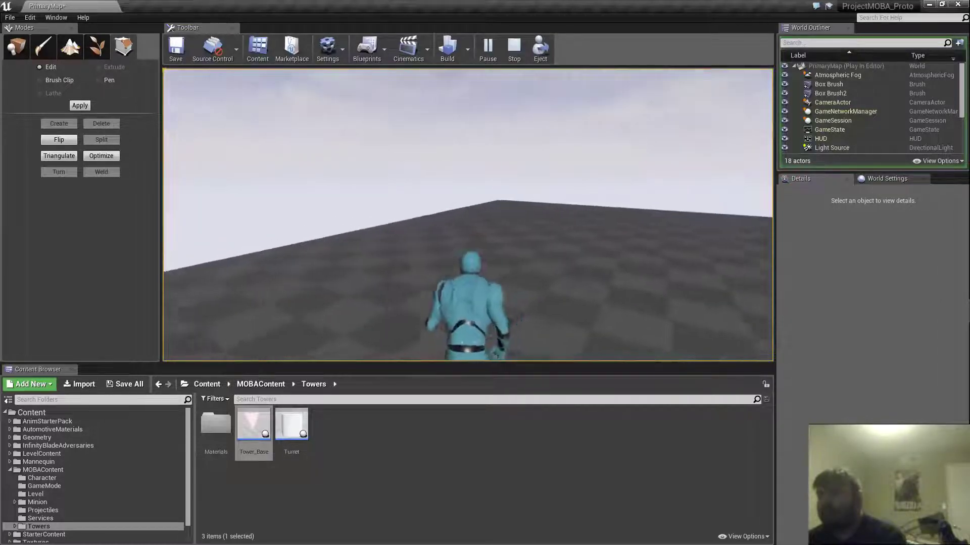
{"action": "key", "text": "w"}
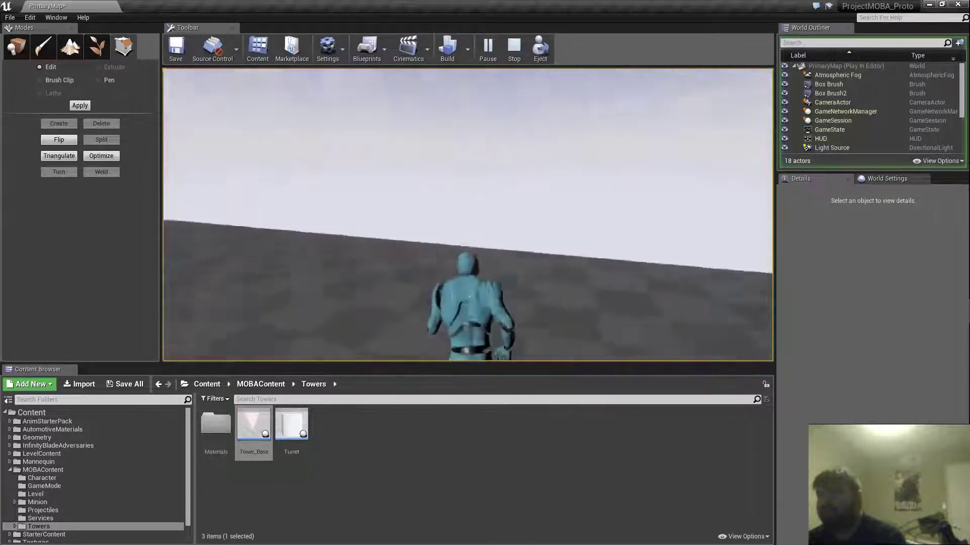
{"action": "key", "text": "w"}
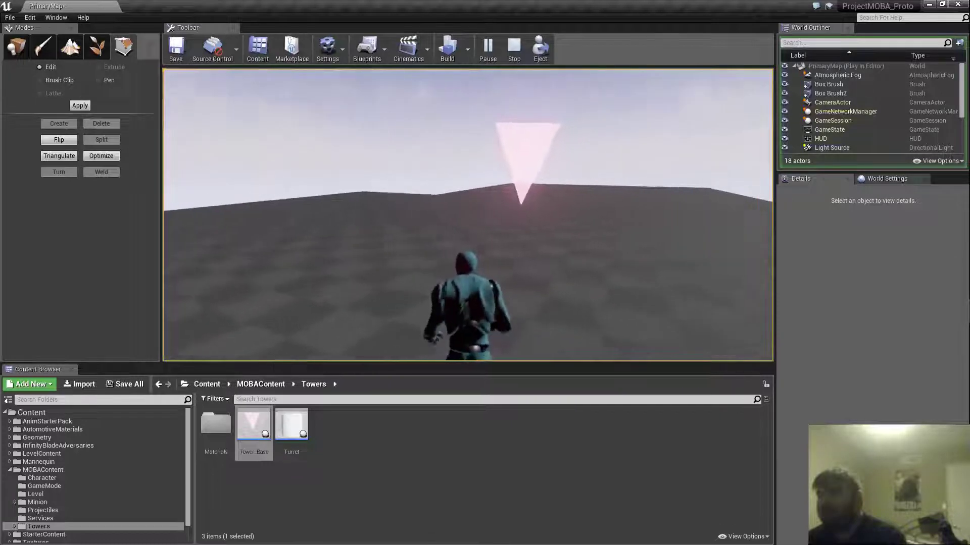
{"action": "key", "text": "w"}
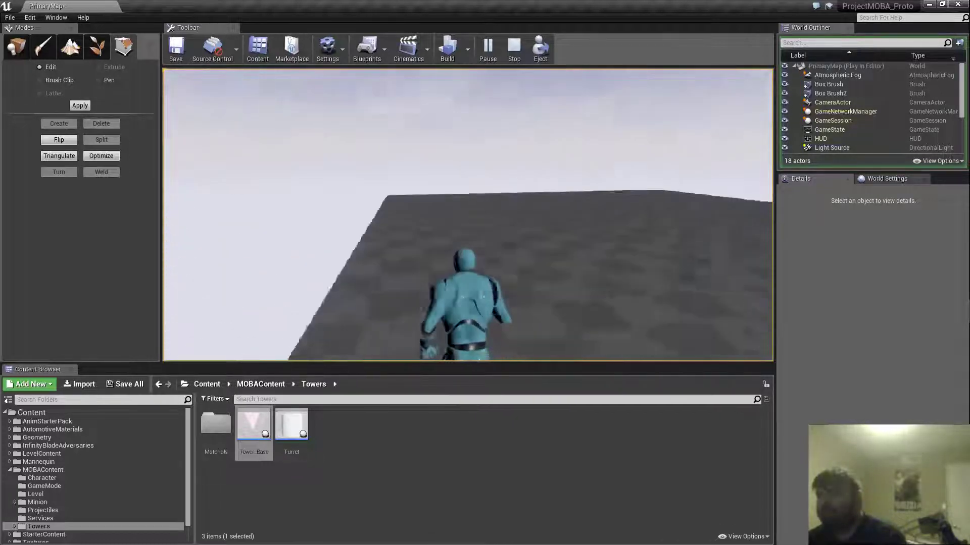
{"action": "key", "text": "w"}
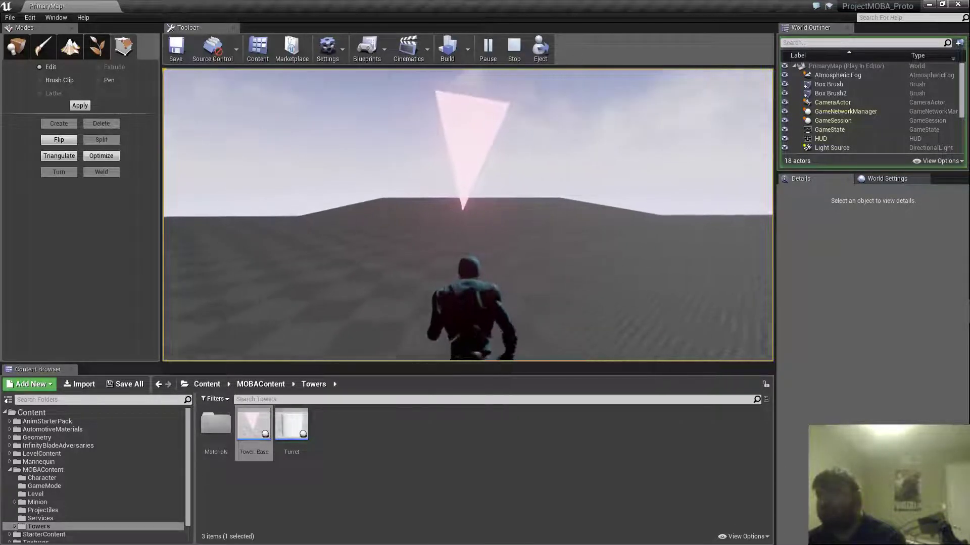
{"action": "key", "text": "w"}
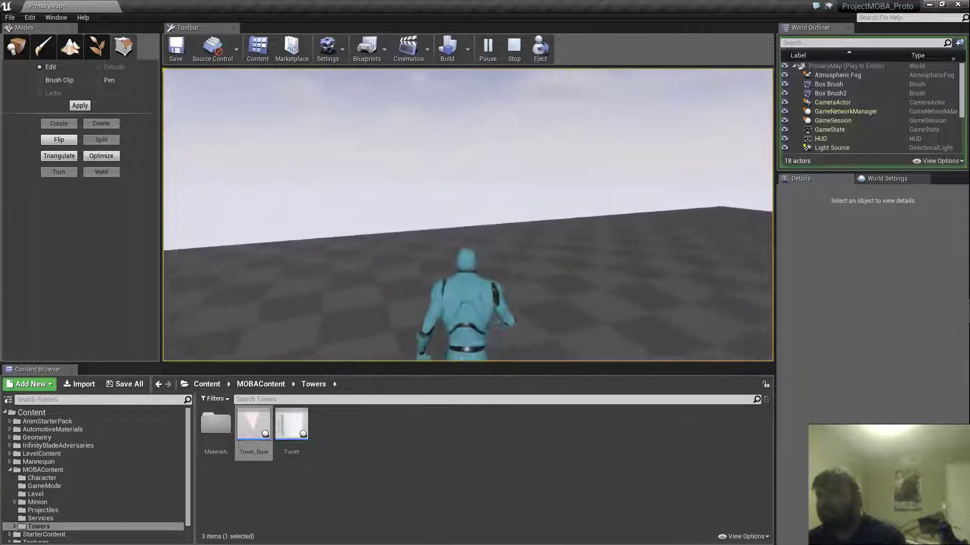
{"action": "key", "text": "Escape"}
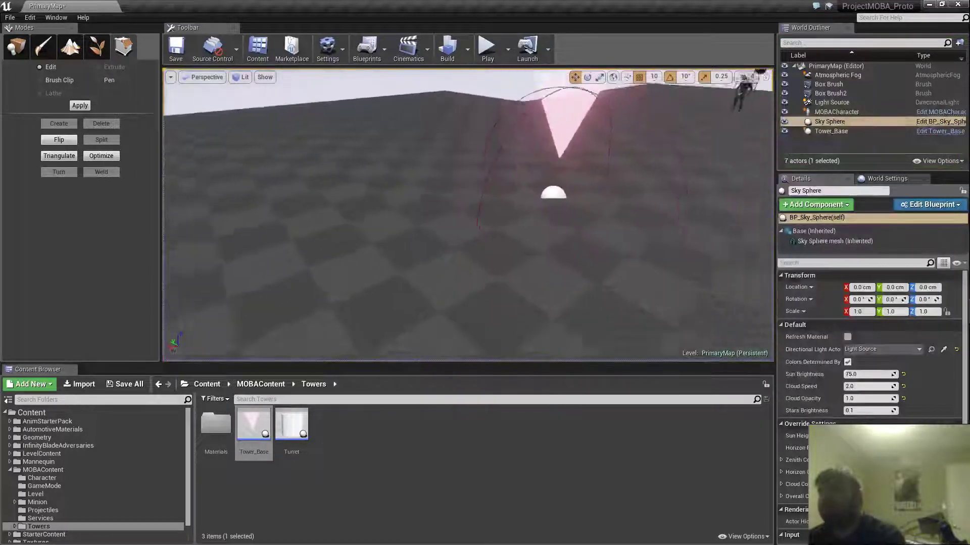
- Pull the outer side face of the extended ground brush further outward along X to enlarge the ground beyond the tower
{"action": "key", "text": "s"}
{"action": "left_click", "coordinate": [474, 268]}
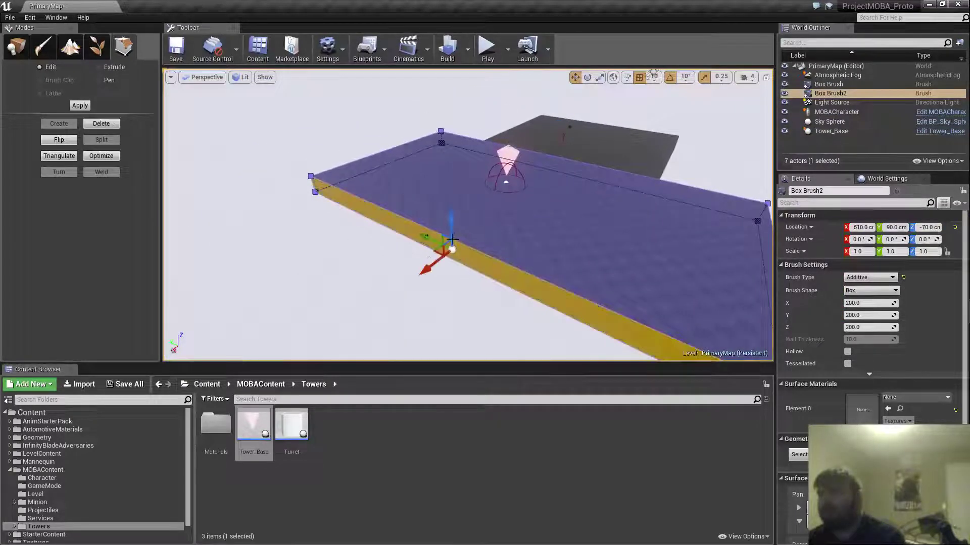
{"action": "left_click_drag", "start_coordinate": [373, 283], "coordinate": [334, 307]}
{"action": "key", "text": "d"}
{"action": "right_click_drag", "start_coordinate": [335, 307], "coordinate": [275, 301]}
{"action": "key", "text": "a"}
{"action": "key", "text": "s"}
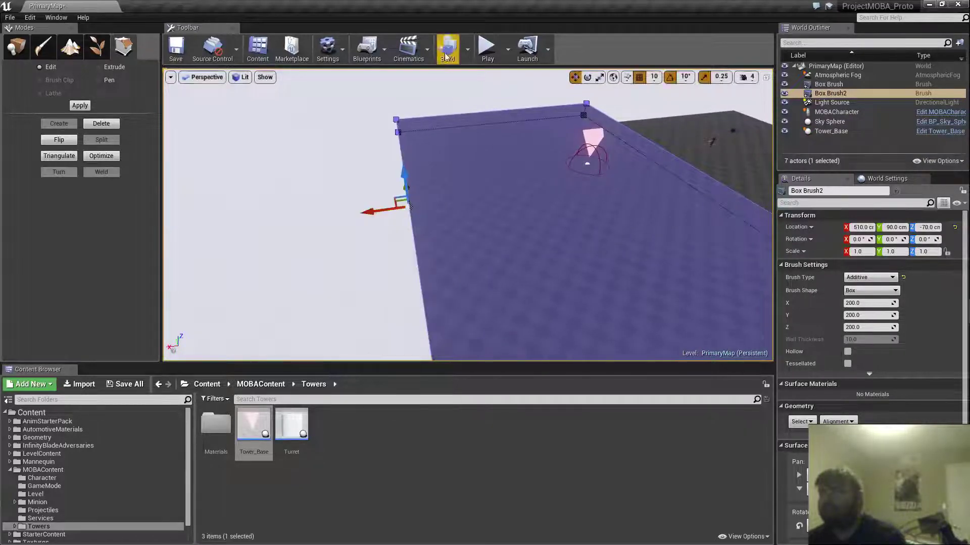
- Play-test the enlarged ground by running the MOBACharacter past the tower to the far edge and back, and stop the session
{"action": "left_click", "coordinate": [486, 49]}
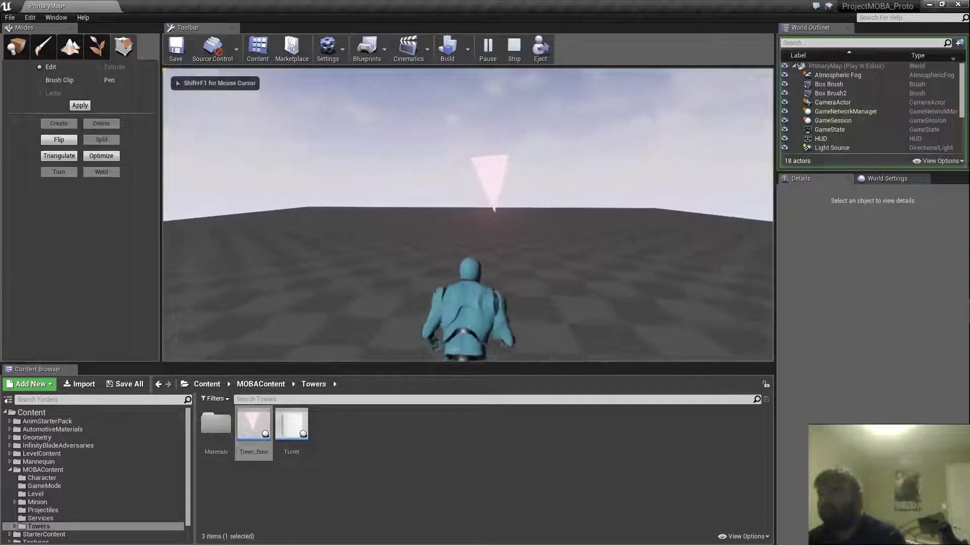
{"action": "key", "text": "w"}
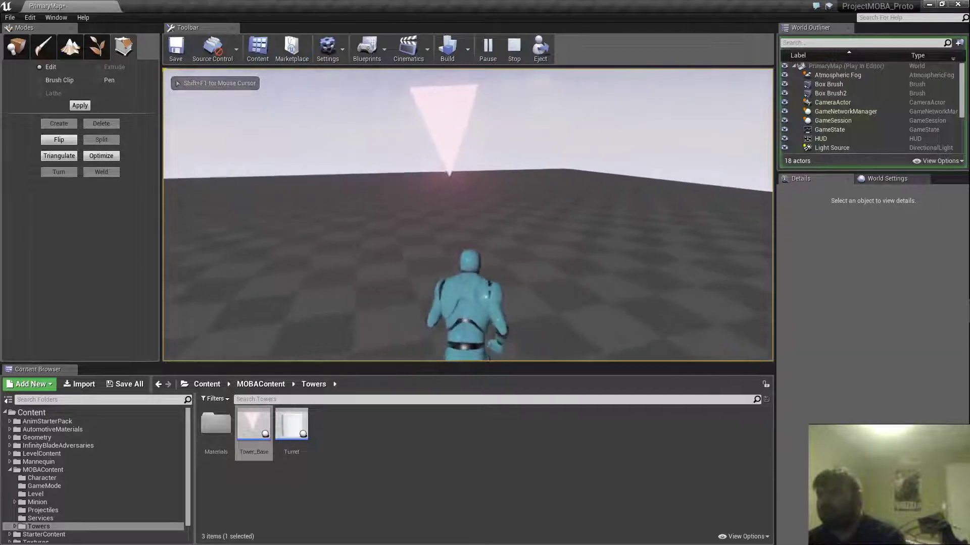
{"action": "key", "text": "w"}
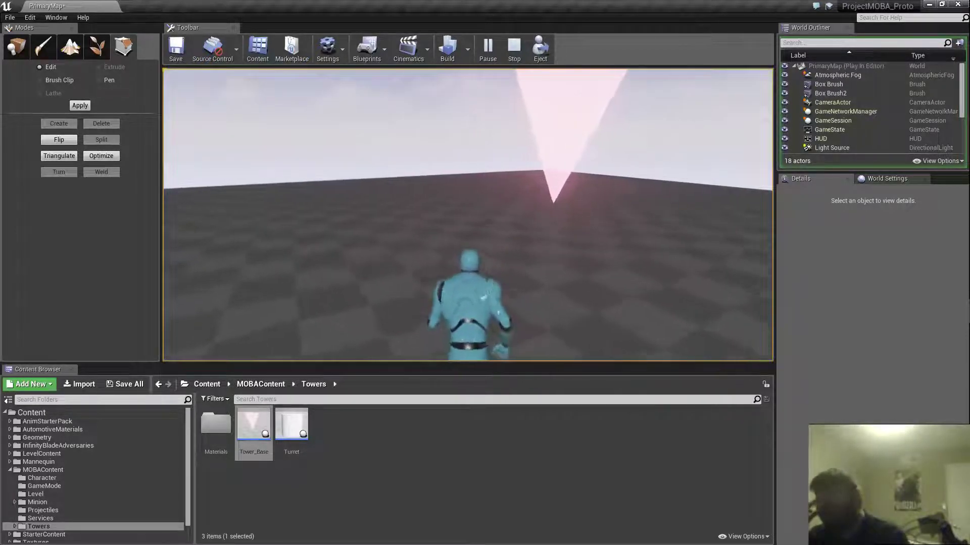
{"action": "key", "text": "w"}
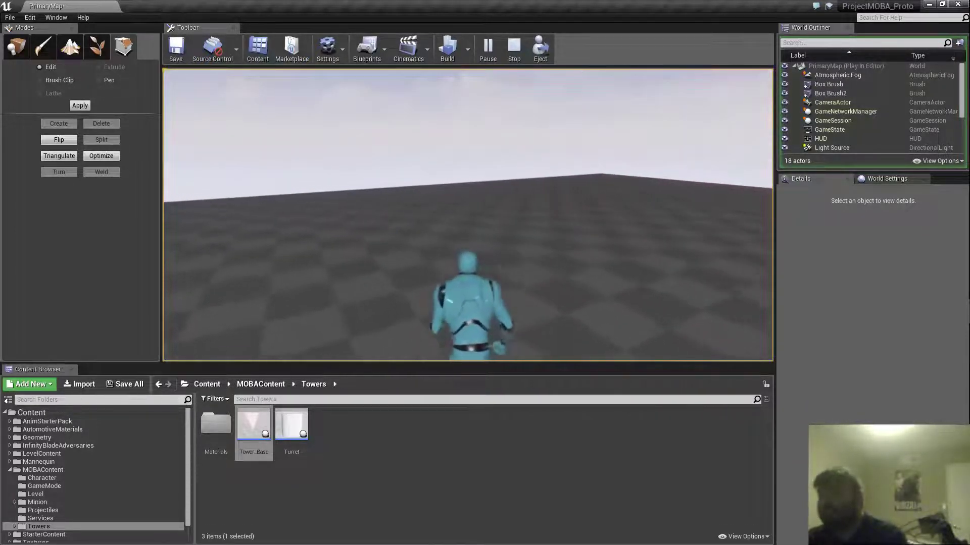
{"action": "key", "text": "w"}
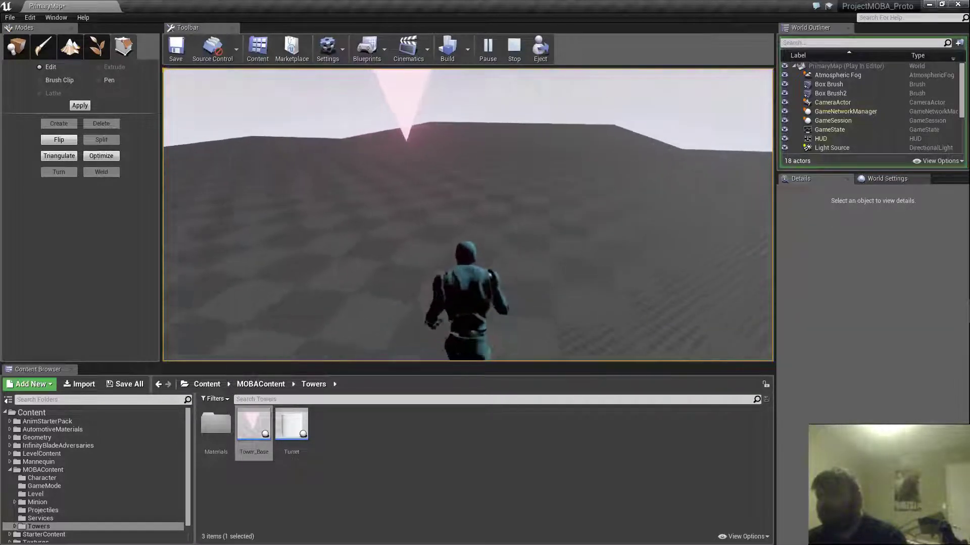
{"action": "key", "text": "w"}
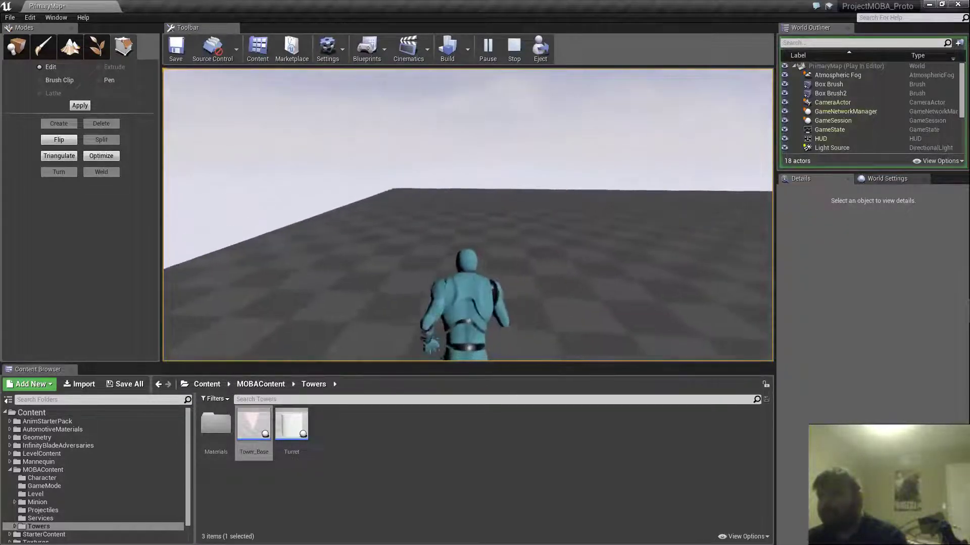
{"action": "key", "text": "w"}
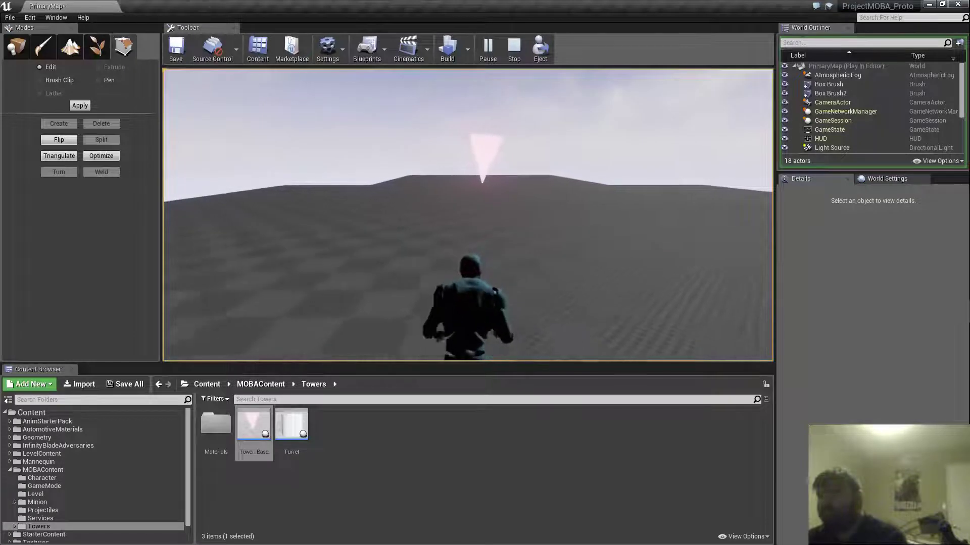
{"action": "key", "text": "w"}
{"action": "key", "text": "w"}
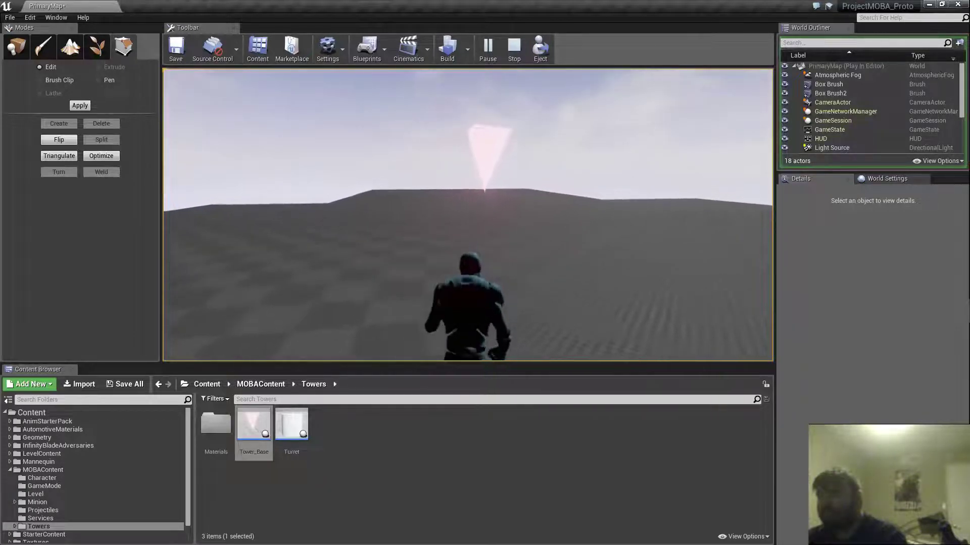
{"action": "key", "text": "w"}
{"action": "key", "text": "w"}
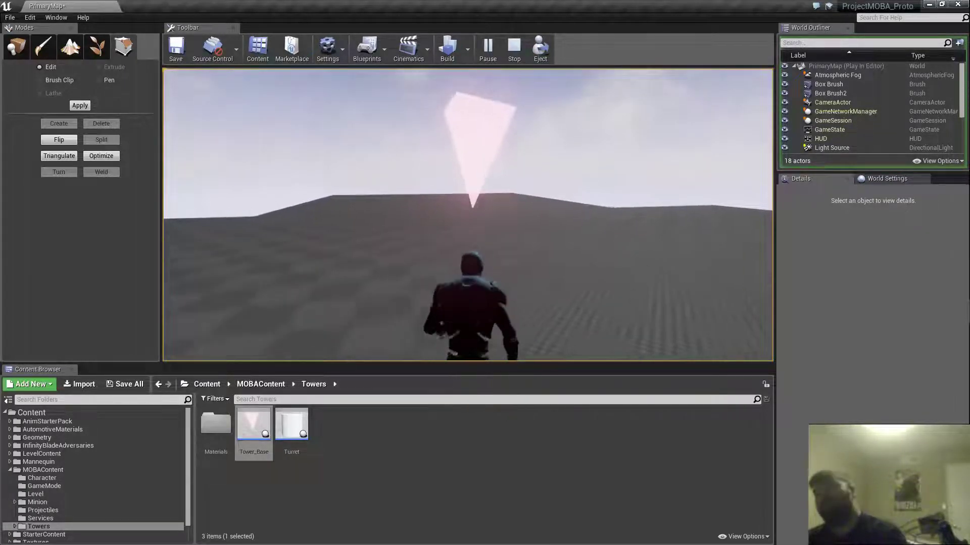
{"action": "key", "text": "Escape"}
- Place an additive Box geometry brush on the ground near the far outer corner, at about X 3200, Y 1630, Z 130
{"action": "right_click_drag", "start_coordinate": [468, 214], "coordinate": [434, 200]}
{"action": "right_click_drag", "start_coordinate": [641, 181], "coordinate": [755, 202]}
{"action": "left_click", "coordinate": [640, 181]}
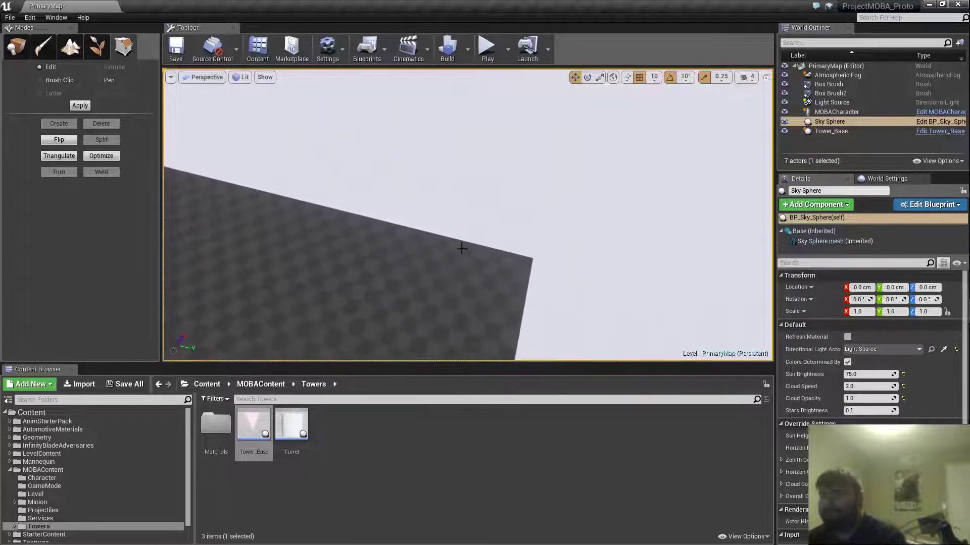
{"action": "right_click_drag", "start_coordinate": [426, 165], "coordinate": [287, 222]}
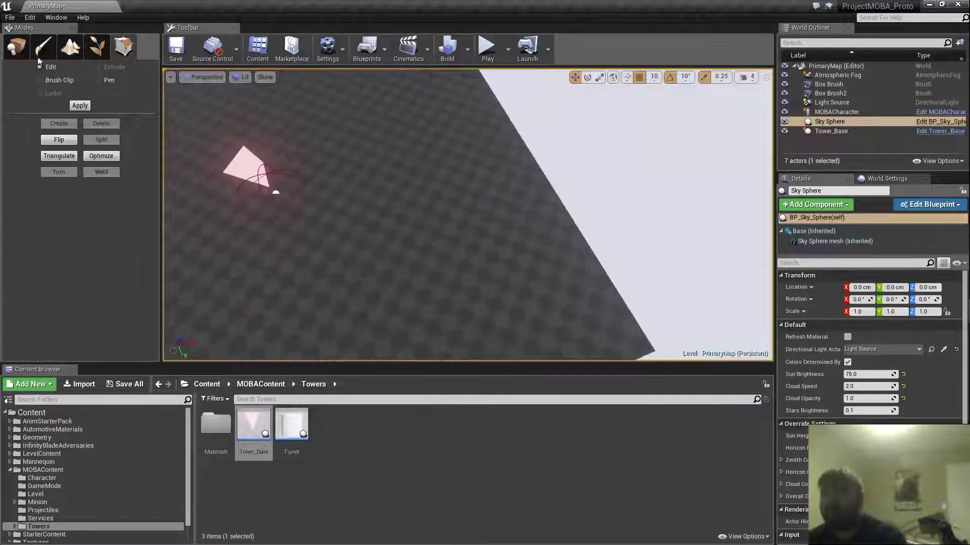
{"action": "left_click", "coordinate": [16, 46]}
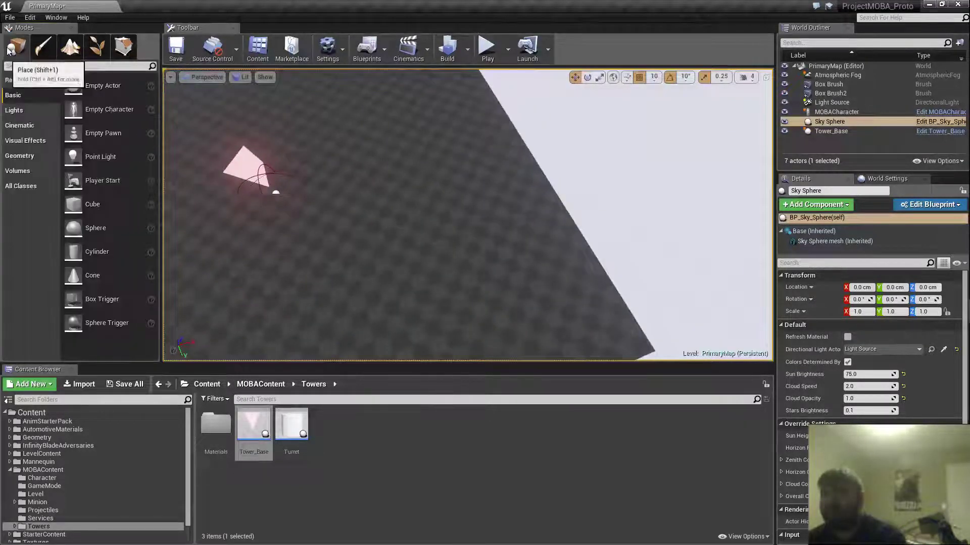
{"action": "left_click", "coordinate": [28, 157]}
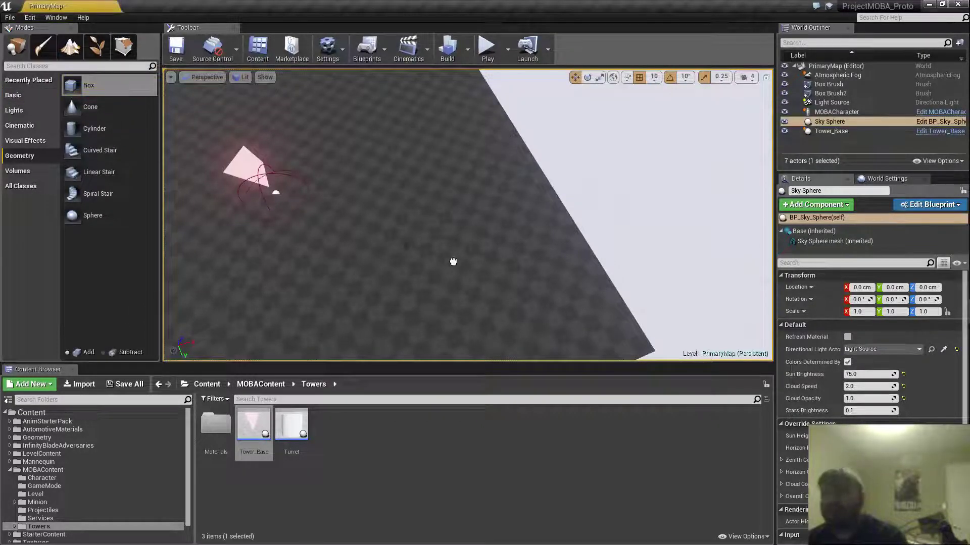
{"action": "left_click_drag", "start_coordinate": [453, 261], "coordinate": [578, 290]}
{"action": "key", "text": "f"}
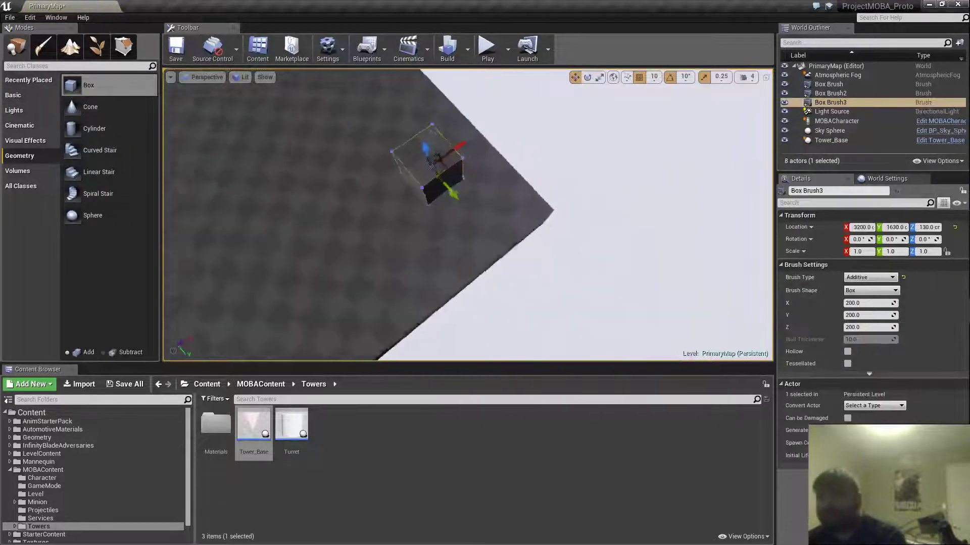
- Move the new box brush to X 3620, Y 2000, Z -70 so it sits flush against the ground's outer corner
{"action": "mouse_move", "coordinate": [579, 256]}
{"action": "right_mouse_down"}
{"action": "mouse_move", "coordinate": [560, 248]}
{"action": "mouse_move", "coordinate": [565, 237]}
{"action": "mouse_move", "coordinate": [578, 256]}
{"action": "right_mouse_up"}
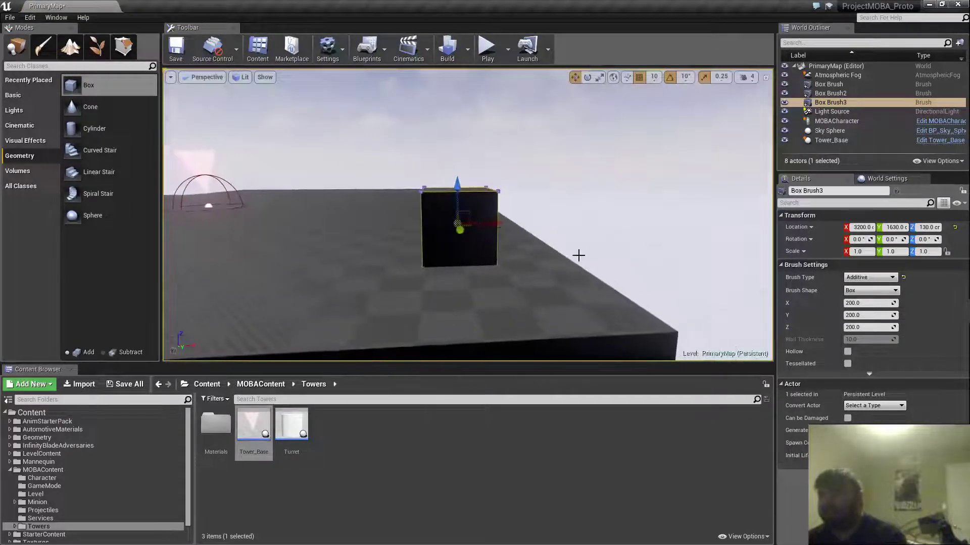
{"action": "left_click_drag", "start_coordinate": [504, 218], "coordinate": [594, 230]}
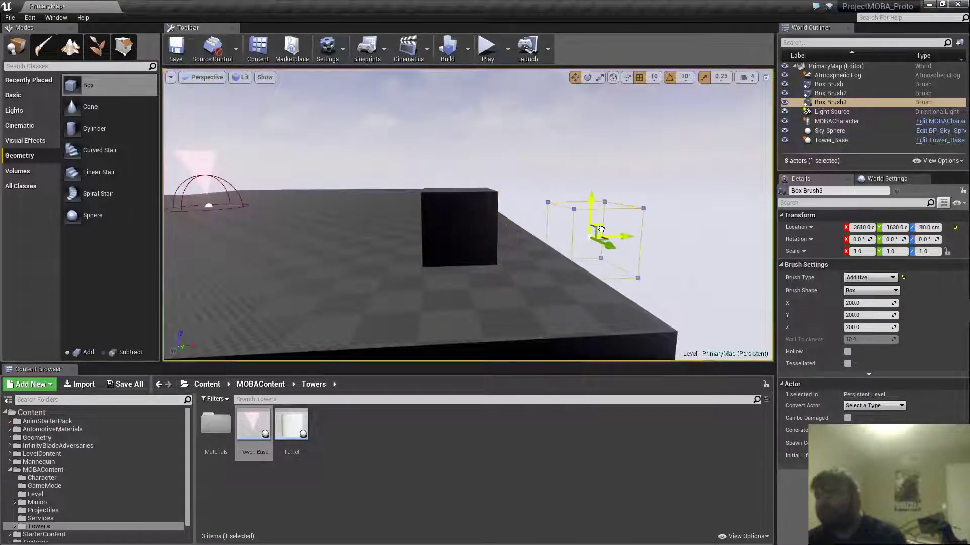
{"action": "mouse_move", "coordinate": [604, 230]}
{"action": "right_mouse_down"}
{"action": "mouse_move", "coordinate": [671, 268]}
{"action": "mouse_move", "coordinate": [687, 258]}
{"action": "right_mouse_up"}
{"action": "right_click_drag", "start_coordinate": [472, 192], "coordinate": [481, 193]}
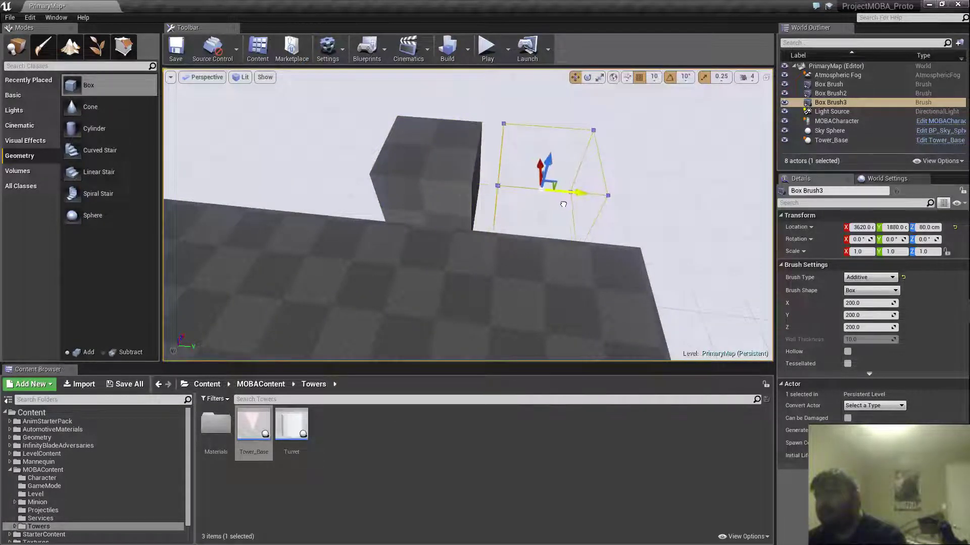
{"action": "left_click_drag", "start_coordinate": [566, 204], "coordinate": [582, 207]}
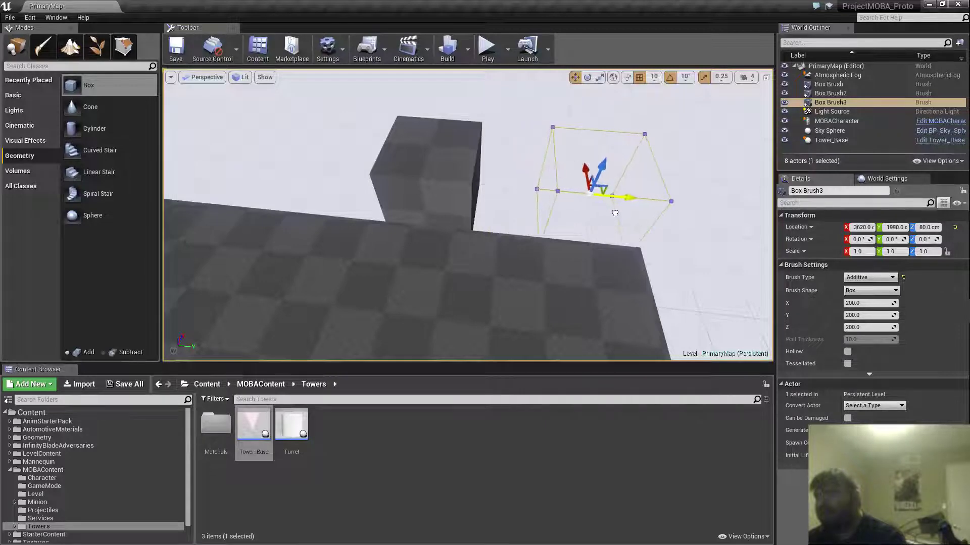
{"action": "mouse_move", "coordinate": [608, 215]}
{"action": "right_mouse_down"}
{"action": "mouse_move", "coordinate": [617, 242]}
{"action": "mouse_move", "coordinate": [572, 197]}
{"action": "right_mouse_up"}
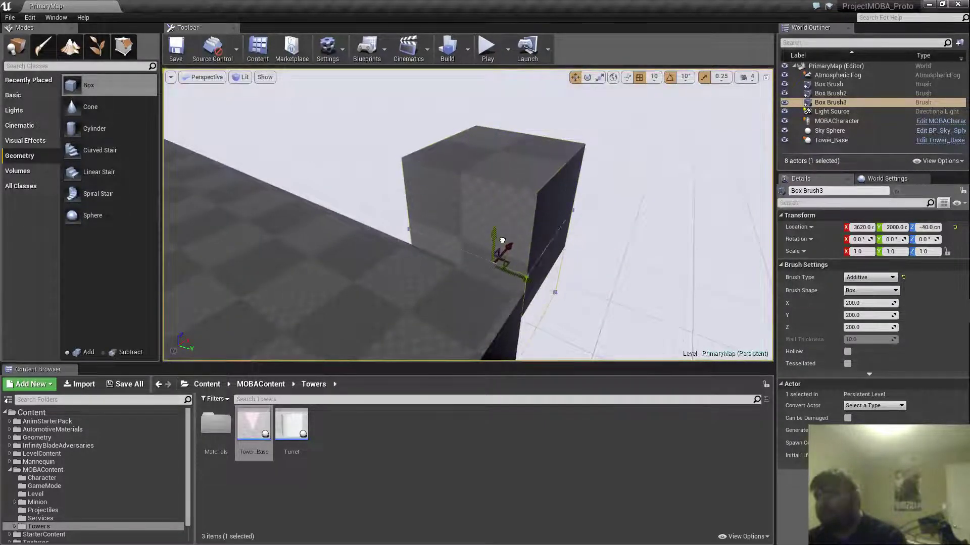
{"action": "left_click_drag", "start_coordinate": [501, 253], "coordinate": [501, 254]}
{"action": "right_click_drag", "start_coordinate": [613, 324], "coordinate": [561, 293]}
{"action": "right_click_drag", "start_coordinate": [481, 292], "coordinate": [538, 324]}
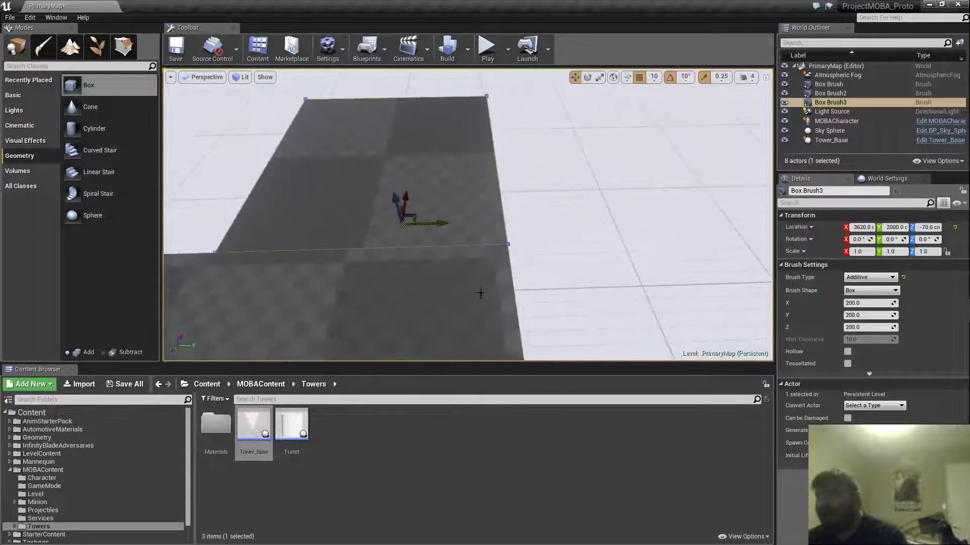
- In geometry editing, pull the corner box's inner end face along Y to lengthen it into a block along the ground's outer edge
{"action": "mouse_move", "coordinate": [480, 292]}
{"action": "right_mouse_down"}
{"action": "mouse_move", "coordinate": [500, 288]}
{"action": "mouse_move", "coordinate": [399, 247]}
{"action": "mouse_move", "coordinate": [469, 270]}
{"action": "mouse_move", "coordinate": [537, 259]}
{"action": "right_mouse_up"}
{"action": "left_click", "coordinate": [476, 273]}
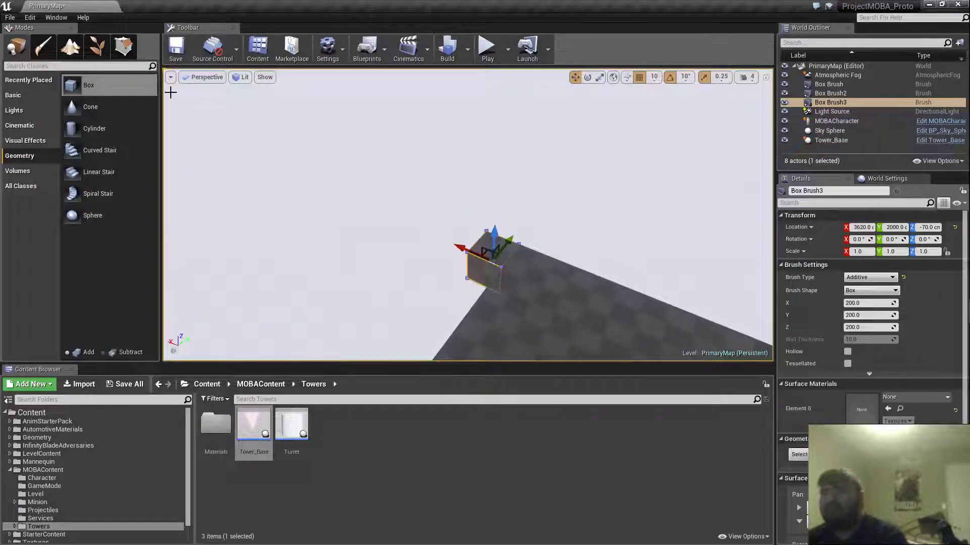
{"action": "key", "text": "shift+5"}
{"action": "right_click_drag", "start_coordinate": [481, 283], "coordinate": [382, 288]}
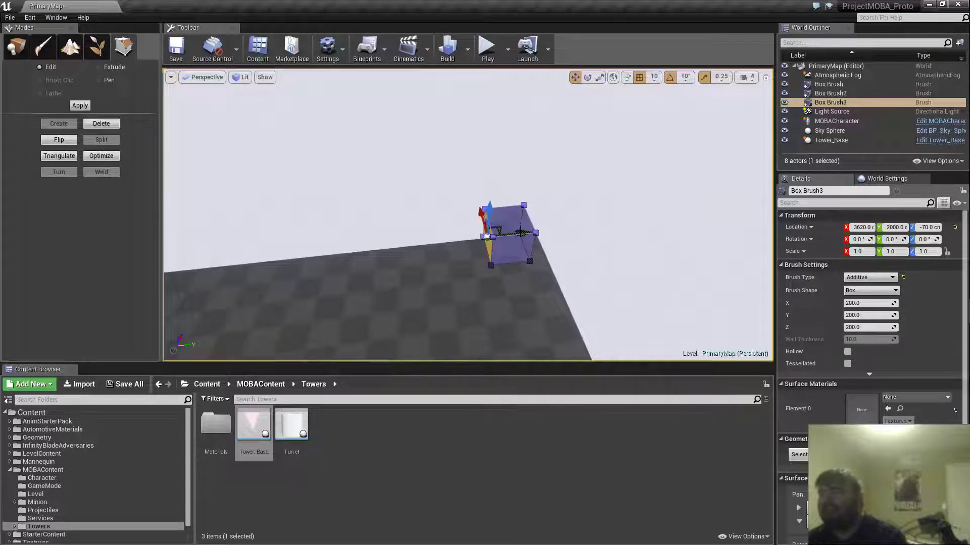
{"action": "right_click_drag", "start_coordinate": [520, 233], "coordinate": [445, 242]}
{"action": "left_click", "coordinate": [492, 232]}
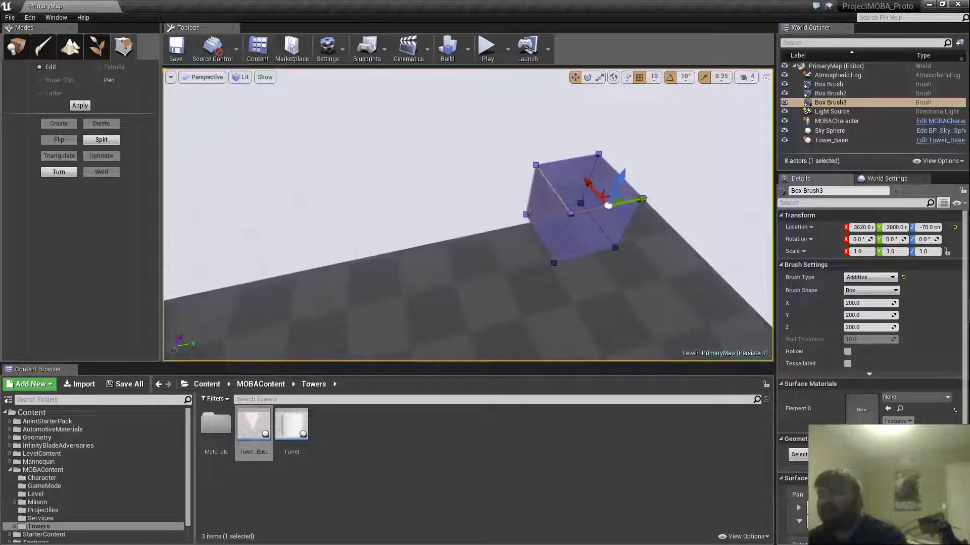
{"action": "left_click", "coordinate": [564, 216]}
{"action": "left_click_drag", "start_coordinate": [578, 206], "coordinate": [477, 231]}
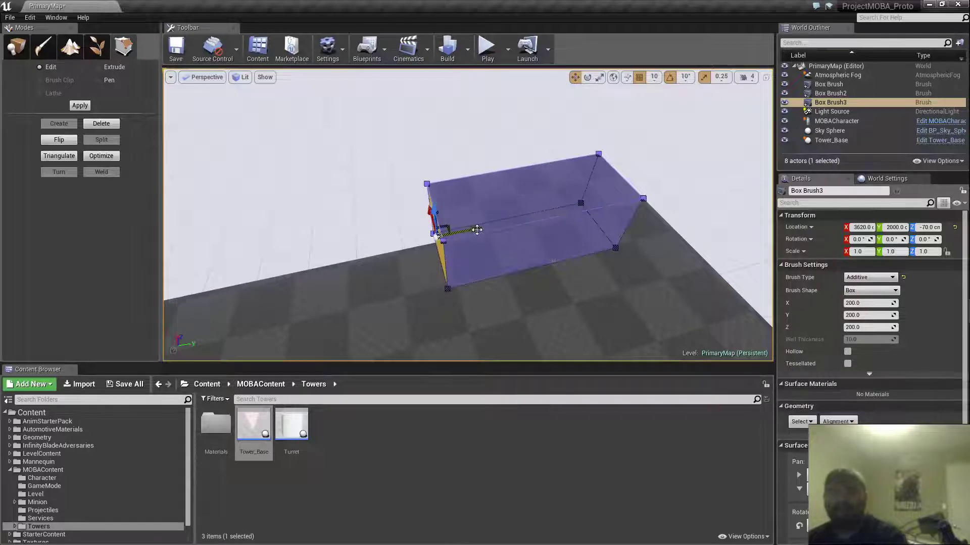
{"action": "mouse_move", "coordinate": [476, 231]}
{"action": "right_mouse_down"}
{"action": "mouse_move", "coordinate": [437, 225]}
{"action": "mouse_move", "coordinate": [417, 234]}
{"action": "mouse_move", "coordinate": [361, 218]}
{"action": "mouse_move", "coordinate": [412, 240]}
{"action": "mouse_move", "coordinate": [440, 236]}
{"action": "mouse_move", "coordinate": [408, 228]}
{"action": "right_mouse_up"}
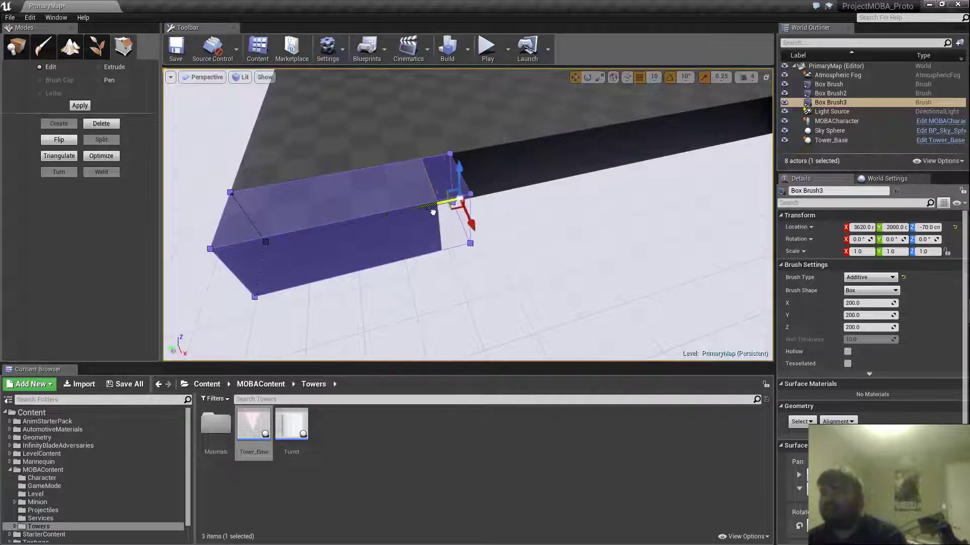
{"action": "right_click_drag", "start_coordinate": [470, 208], "coordinate": [423, 228]}
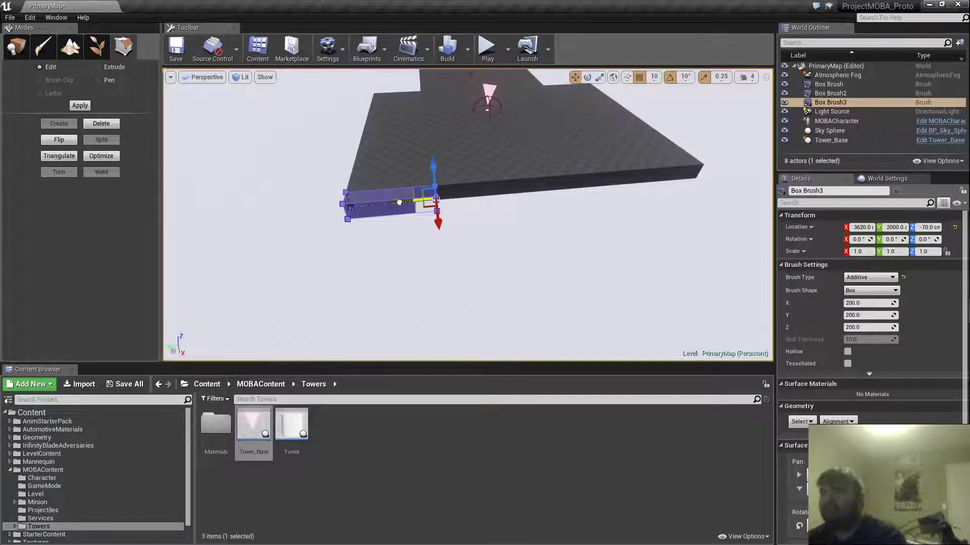
{"action": "right_click_drag", "start_coordinate": [419, 238], "coordinate": [387, 241]}
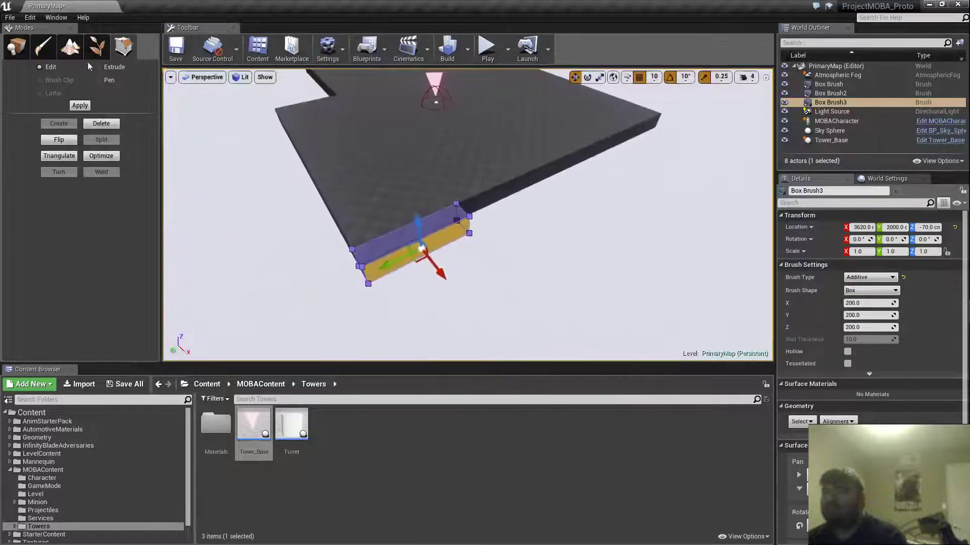
- Duplicate the lengthened box brush along Y, with one copy mid-edge at Y 300 and another at the opposite corner
{"action": "left_click", "coordinate": [16, 47]}
{"action": "right_click_drag", "start_coordinate": [485, 256], "coordinate": [388, 246]}
{"action": "mouse_move", "coordinate": [353, 220]}
{"action": "left_mouse_down", "text": "alt+shift"}
{"action": "mouse_move", "coordinate": [404, 220]}
{"action": "mouse_move", "coordinate": [356, 217]}
{"action": "left_mouse_up", "text": "alt+shift"}
{"action": "mouse_move", "coordinate": [356, 216]}
{"action": "right_mouse_down"}
{"action": "mouse_move", "coordinate": [308, 214]}
{"action": "mouse_move", "coordinate": [324, 192]}
{"action": "mouse_move", "coordinate": [334, 189]}
{"action": "mouse_move", "coordinate": [377, 232]}
{"action": "mouse_move", "coordinate": [314, 262]}
{"action": "right_mouse_up"}
- Set the Y location of the original, smaller ground brush under the MOBACharacter to 0 cm
{"action": "left_click", "coordinate": [490, 182]}
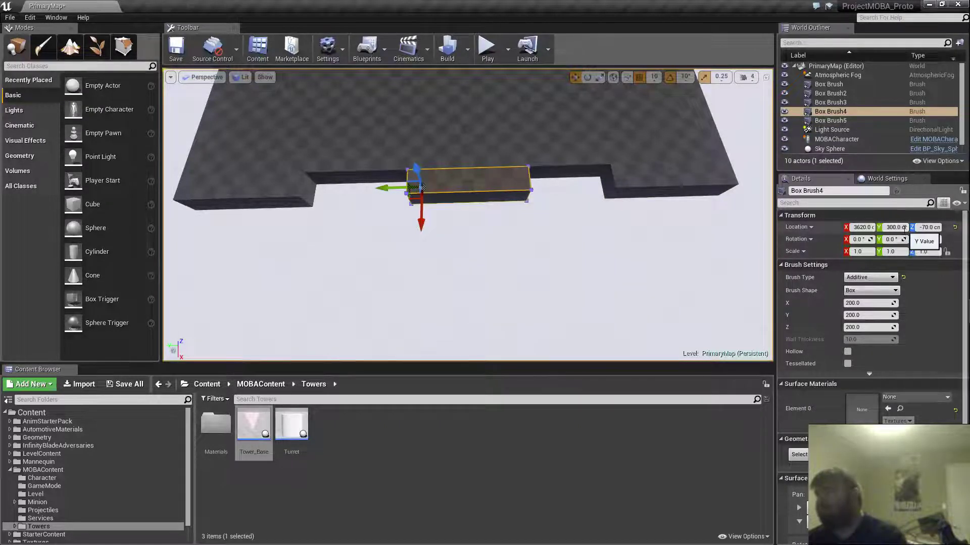
{"action": "scroll", "coordinate": [421, 188], "scroll_direction": "down", "scroll_amount": 5}
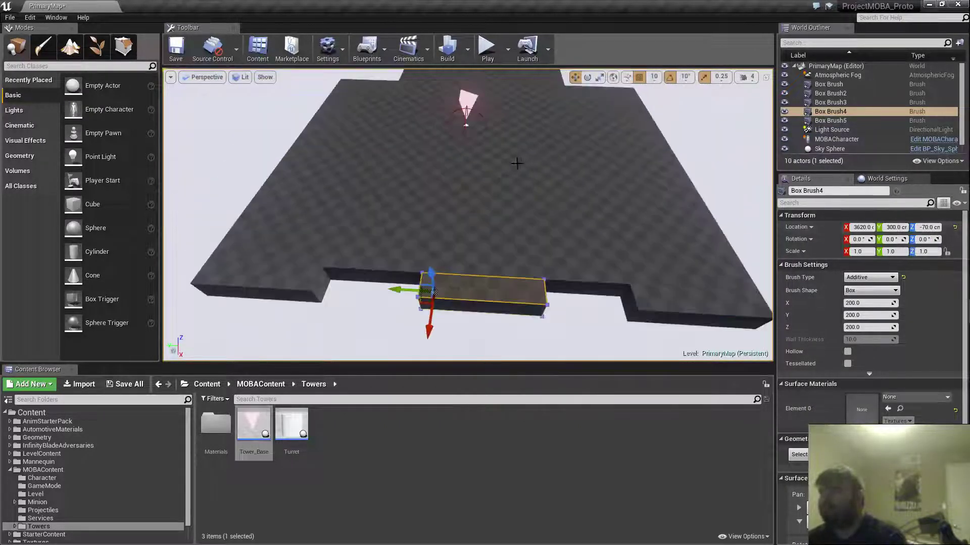
{"action": "left_click", "coordinate": [516, 163]}
{"action": "scroll", "coordinate": [517, 164], "scroll_direction": "up", "scroll_amount": 4}
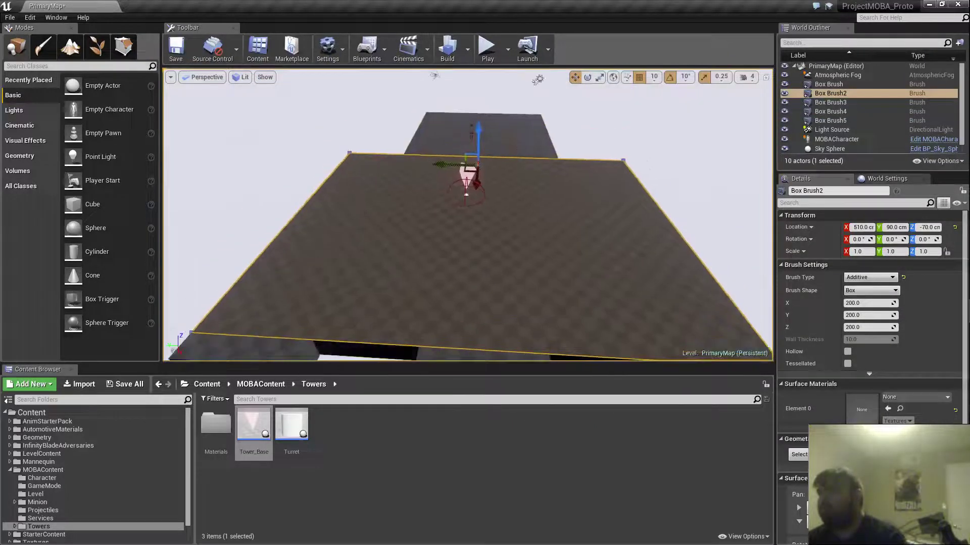
{"action": "left_click", "coordinate": [517, 146]}
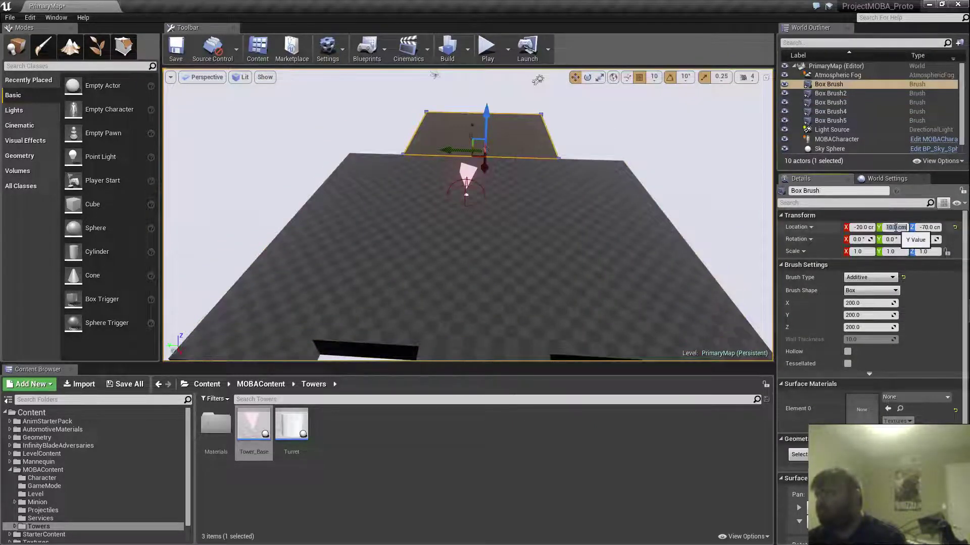
{"action": "type", "text": "0"}
{"action": "key", "text": "Return"}
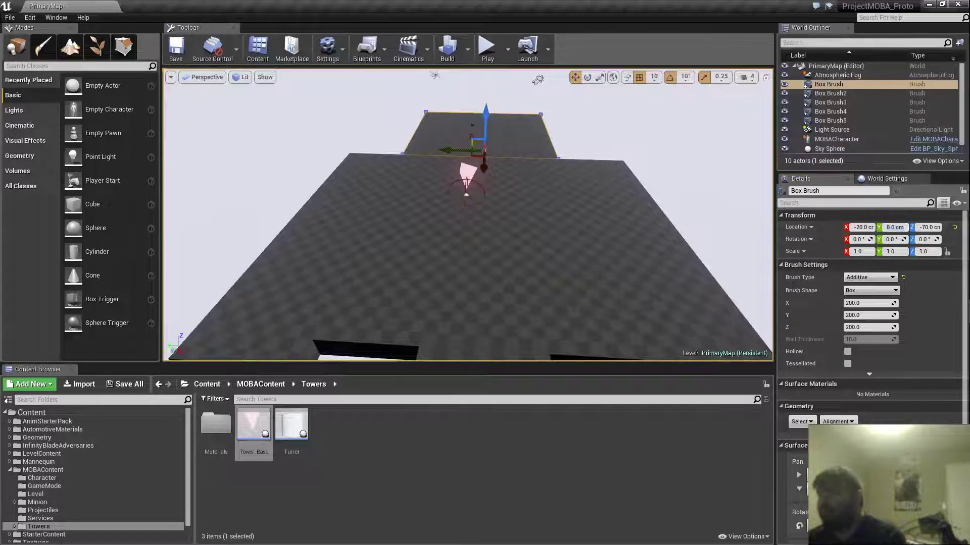
- Set the Y location of both the large ground brush and the middle edge block to 0 cm
{"action": "left_click", "coordinate": [601, 230]}
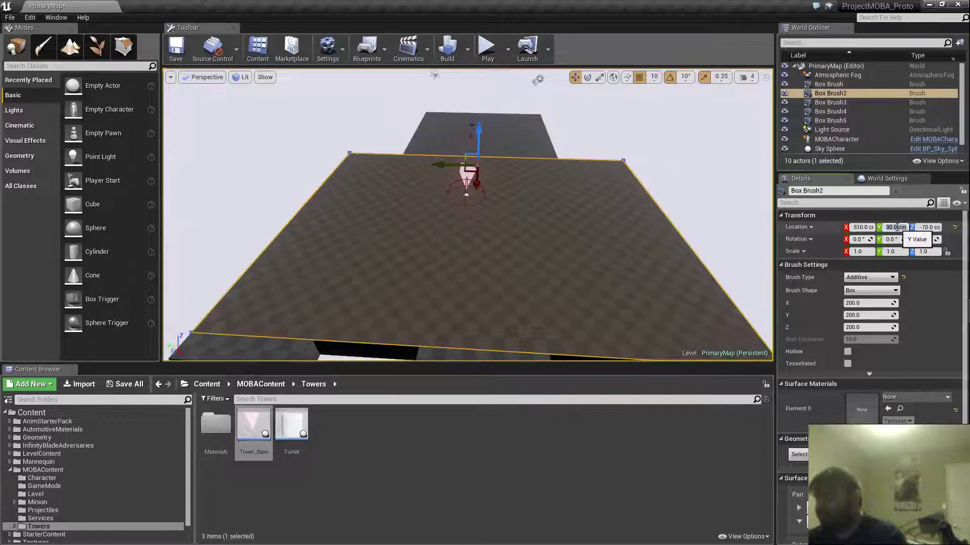
{"action": "type", "text": "0"}
{"action": "key", "text": "Return"}
{"action": "right_click_drag", "start_coordinate": [627, 224], "coordinate": [630, 250]}
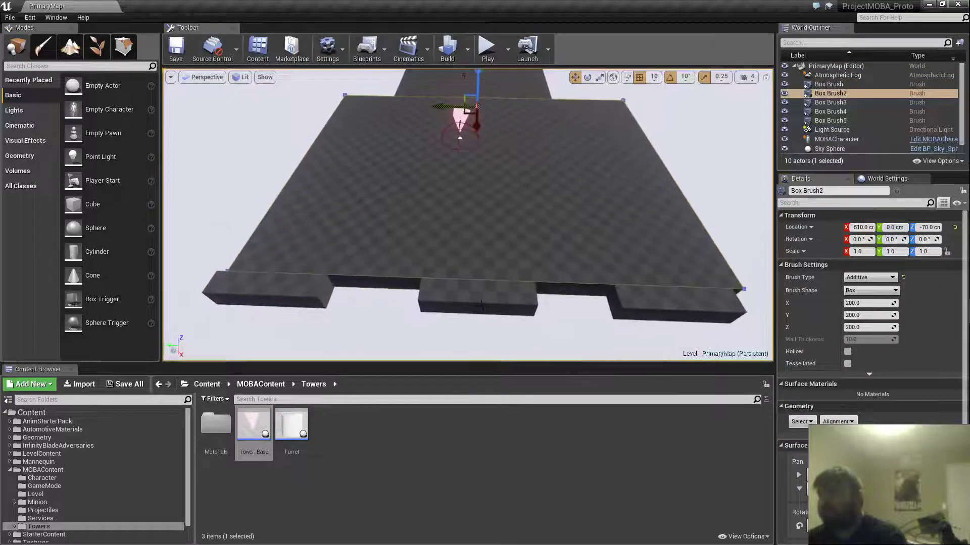
{"action": "left_click", "coordinate": [515, 294]}
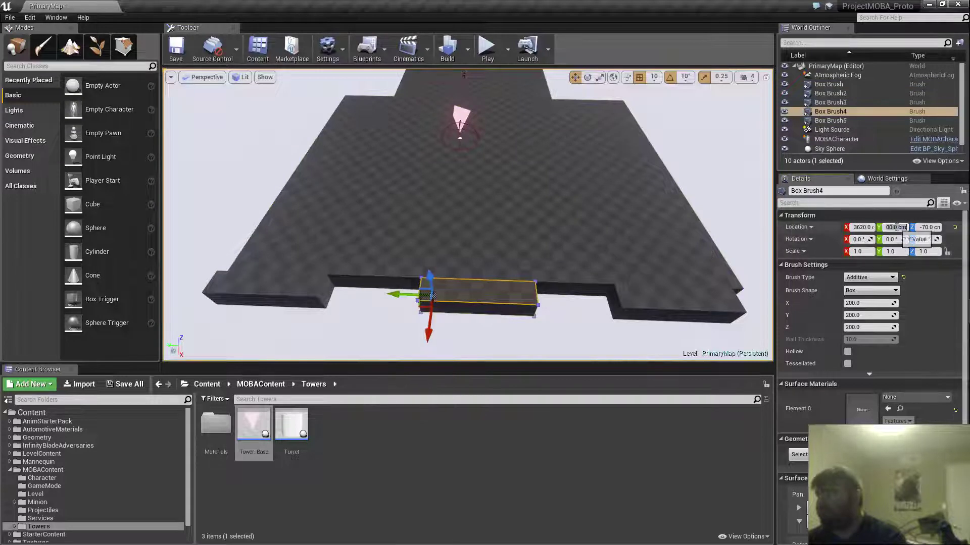
{"action": "key", "text": "Return"}
{"action": "mouse_move", "coordinate": [594, 233]}
{"action": "right_mouse_down"}
{"action": "mouse_move", "coordinate": [627, 233]}
{"action": "mouse_move", "coordinate": [608, 233]}
{"action": "right_mouse_up"}
- Shift the two corner edge blocks along Y, one to Y -1340 and the opposite one to Y 1900, to match the ground's corners
{"action": "left_click", "coordinate": [593, 299]}
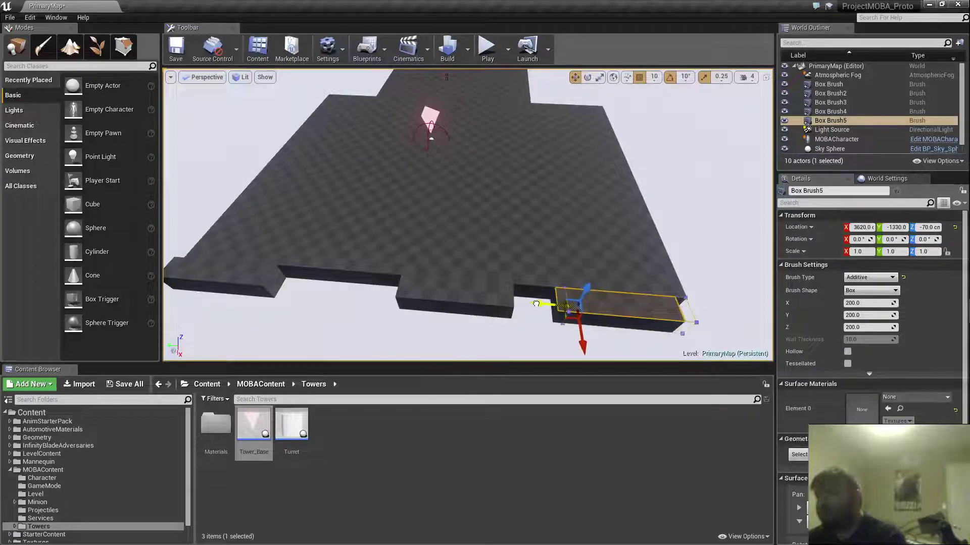
{"action": "left_click_drag", "start_coordinate": [538, 304], "coordinate": [538, 304]}
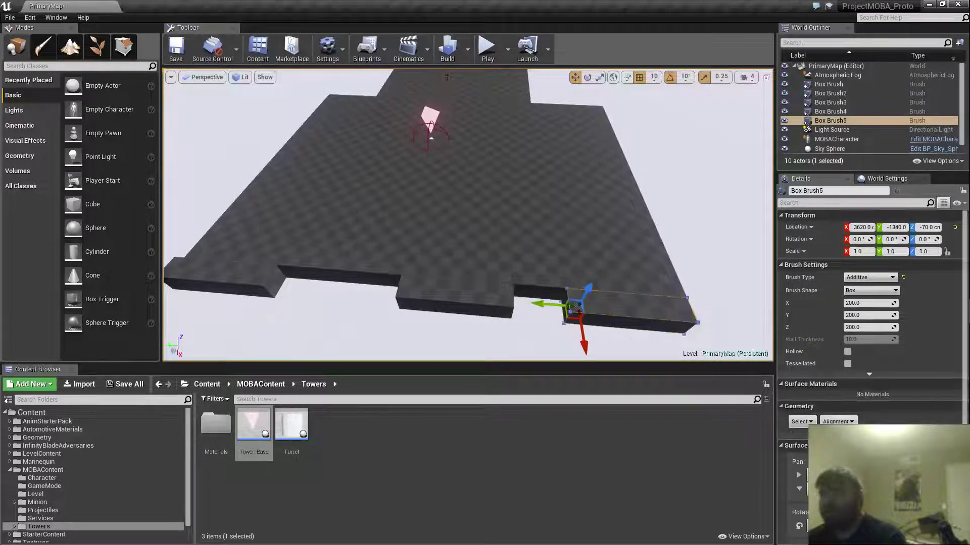
{"action": "left_click", "coordinate": [252, 292]}
{"action": "right_click_drag", "start_coordinate": [189, 293], "coordinate": [180, 292]}
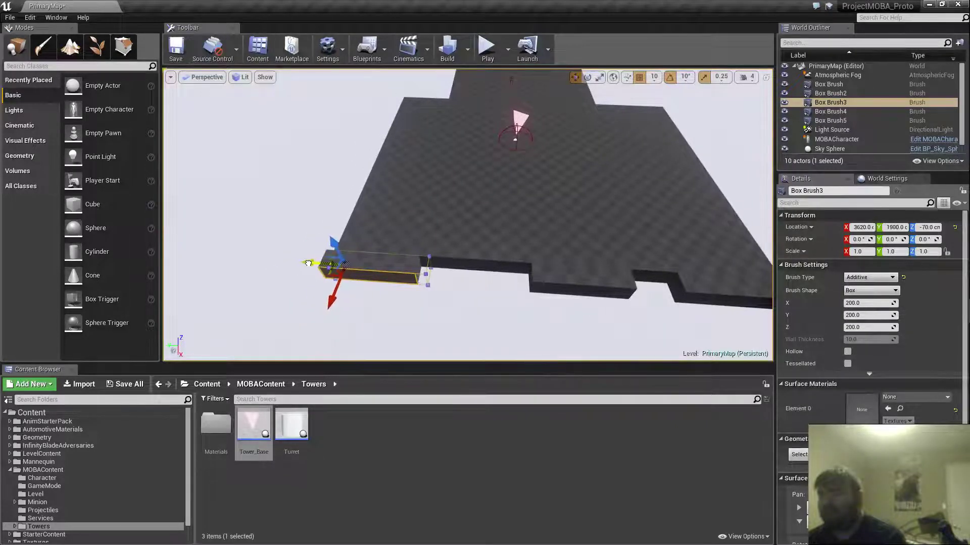
{"action": "left_click_drag", "start_coordinate": [308, 263], "coordinate": [308, 263]}
{"action": "right_click_drag", "start_coordinate": [406, 270], "coordinate": [403, 270]}
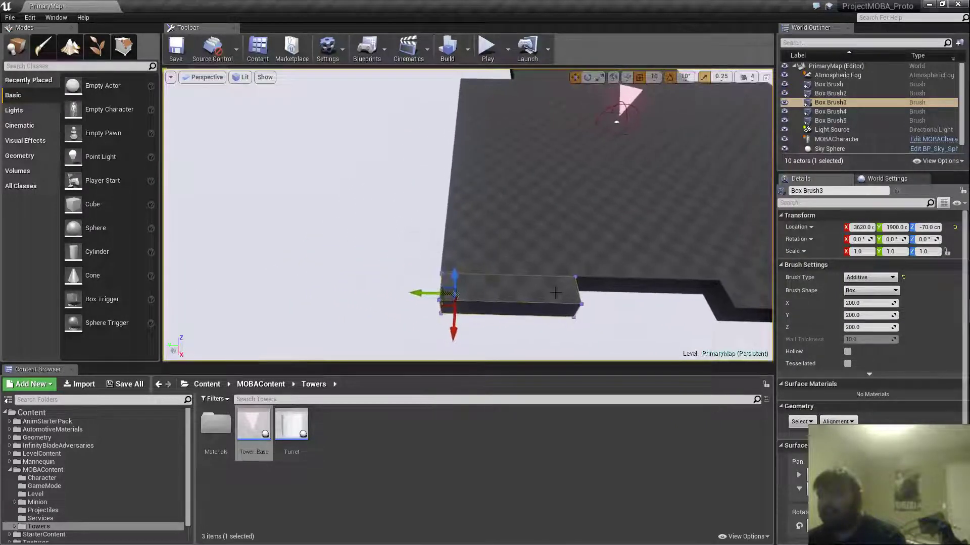
{"action": "right_click_drag", "start_coordinate": [556, 293], "coordinate": [593, 292]}
- In geometry editing, pull the large ground brush's side face outward along Y, beyond the corner block at its negative Y end
{"action": "left_click", "coordinate": [417, 208]}
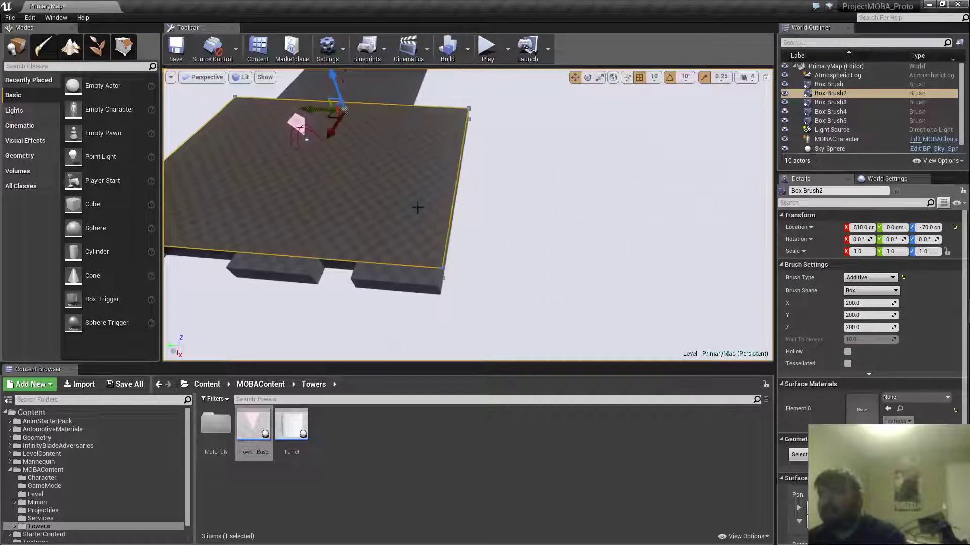
{"action": "right_click_drag", "start_coordinate": [417, 208], "coordinate": [389, 167]}
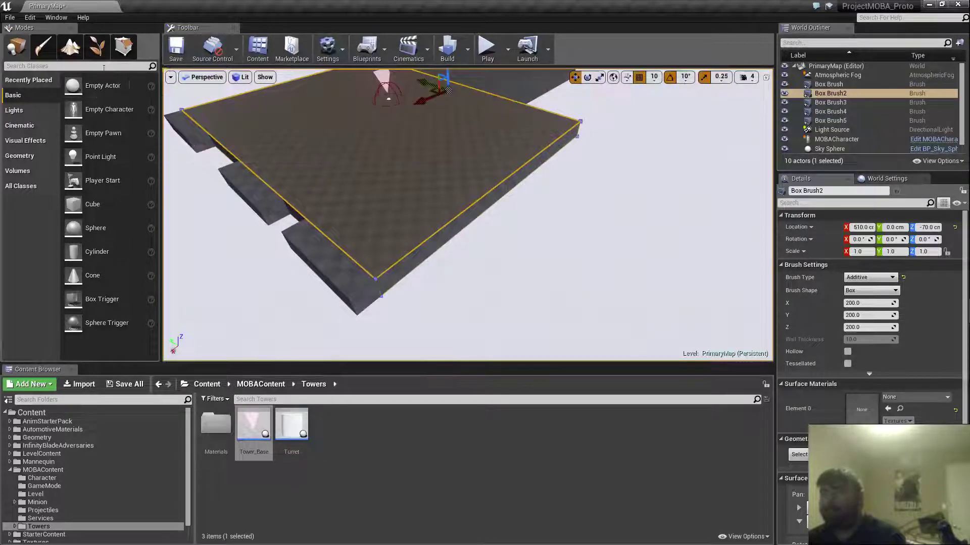
{"action": "left_click", "coordinate": [123, 46]}
{"action": "left_click", "coordinate": [421, 260]}
{"action": "mouse_move", "coordinate": [420, 260]}
{"action": "right_mouse_down"}
{"action": "mouse_move", "coordinate": [480, 266]}
{"action": "mouse_move", "coordinate": [416, 274]}
{"action": "right_mouse_up"}
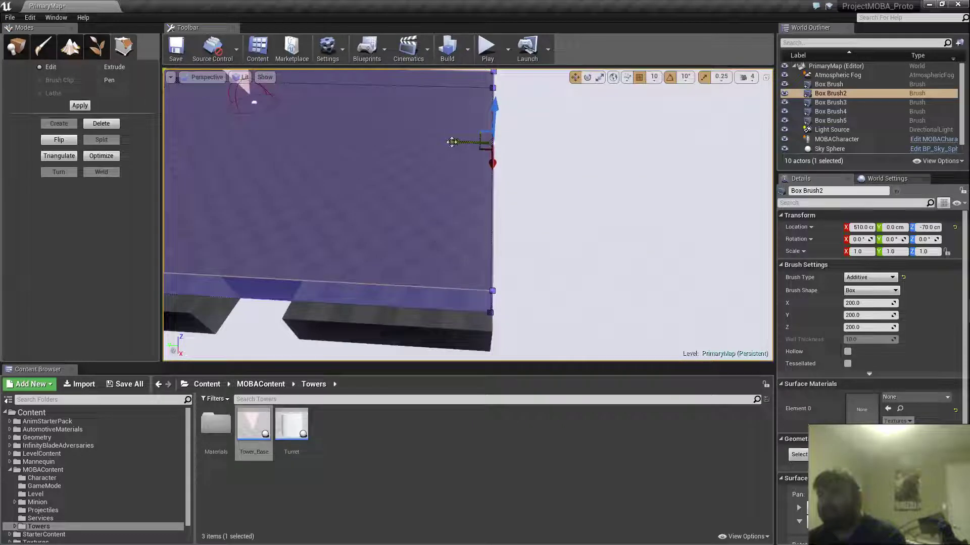
{"action": "left_click_drag", "start_coordinate": [452, 142], "coordinate": [497, 145]}
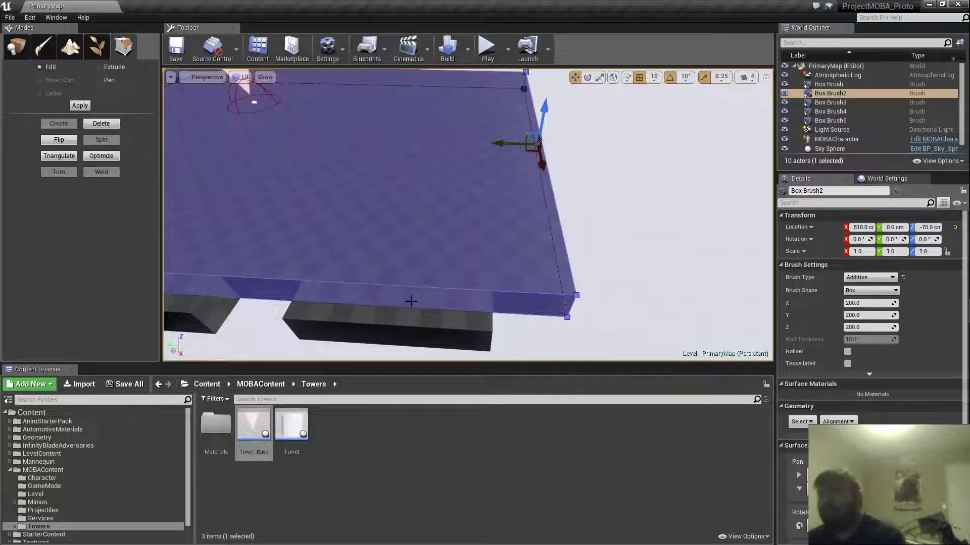
- Leave geometry editing and move the negative-Y corner block to Y -1730, in line with the widened ground
{"action": "left_click", "coordinate": [17, 47]}
{"action": "left_click", "coordinate": [307, 322]}
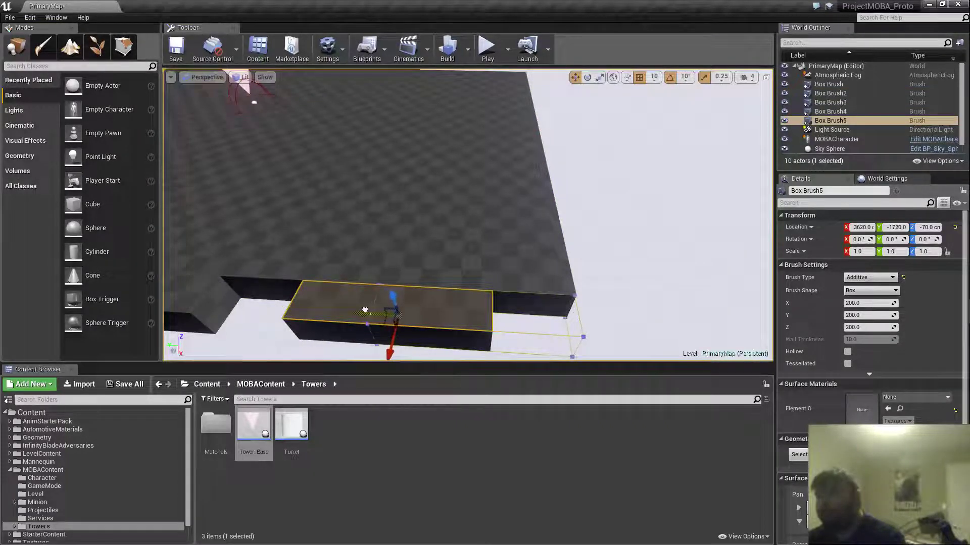
{"action": "left_click_drag", "start_coordinate": [365, 310], "coordinate": [365, 310]}
{"action": "mouse_move", "coordinate": [341, 327]}
{"action": "right_mouse_down"}
{"action": "mouse_move", "coordinate": [308, 326]}
{"action": "mouse_move", "coordinate": [342, 326]}
{"action": "right_mouse_up"}
{"action": "key", "text": "a"}
{"action": "key", "text": "d"}
{"action": "key", "text": "w"}
{"action": "key", "text": "a"}
- In geometry editing, pull the large ground brush's positive-Y side face outward past its corner block
{"action": "left_click", "coordinate": [469, 113]}
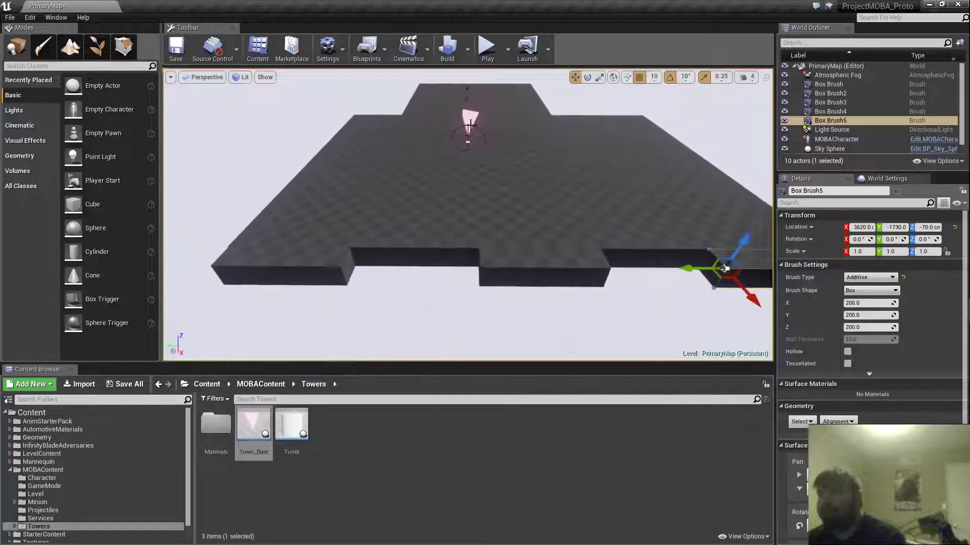
{"action": "left_click", "coordinate": [509, 97]}
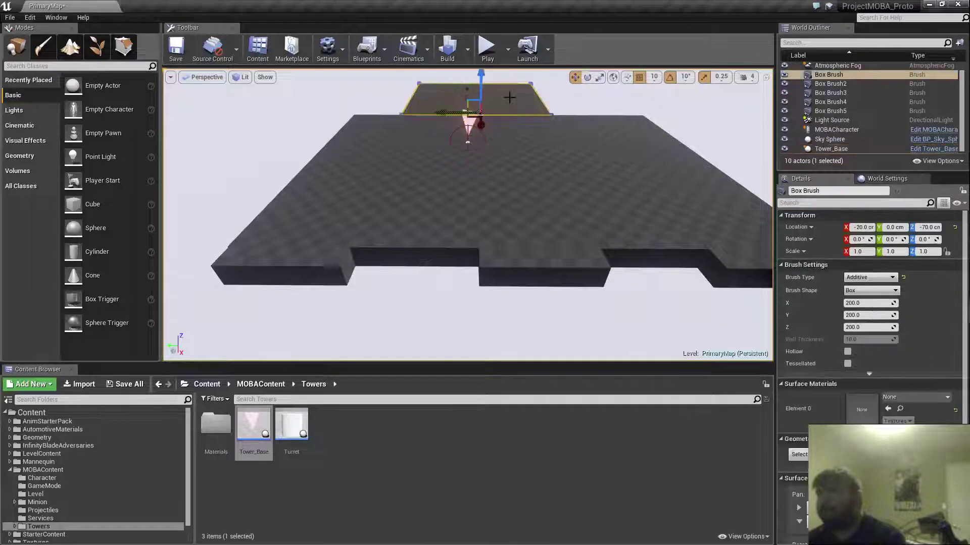
{"action": "left_click", "coordinate": [422, 137]}
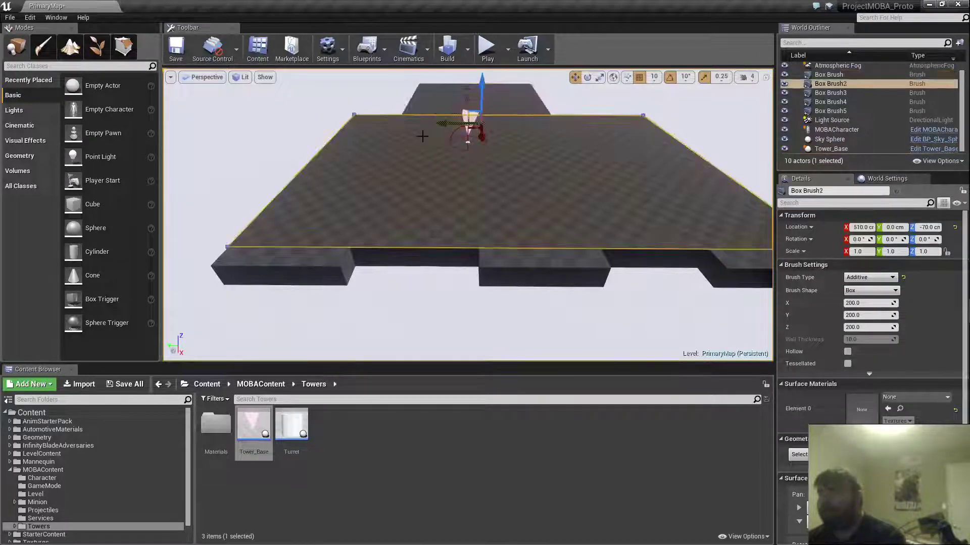
{"action": "right_click_drag", "start_coordinate": [497, 158], "coordinate": [498, 158]}
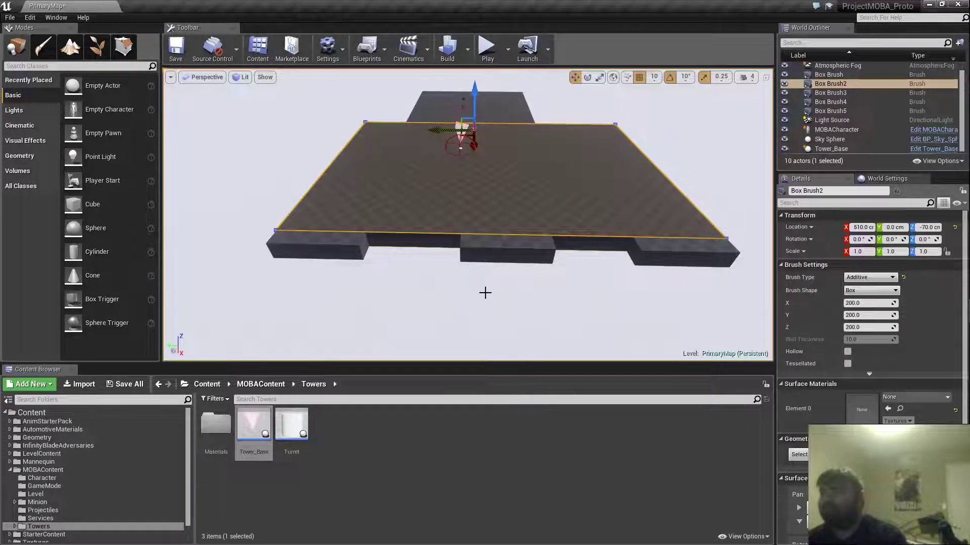
{"action": "right_click_drag", "start_coordinate": [491, 313], "coordinate": [479, 336]}
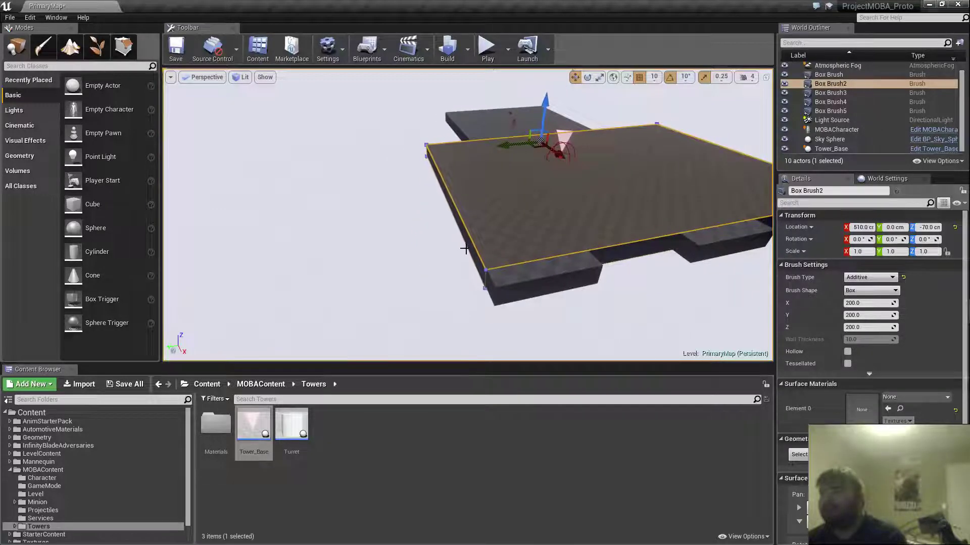
{"action": "key", "text": "shift+5"}
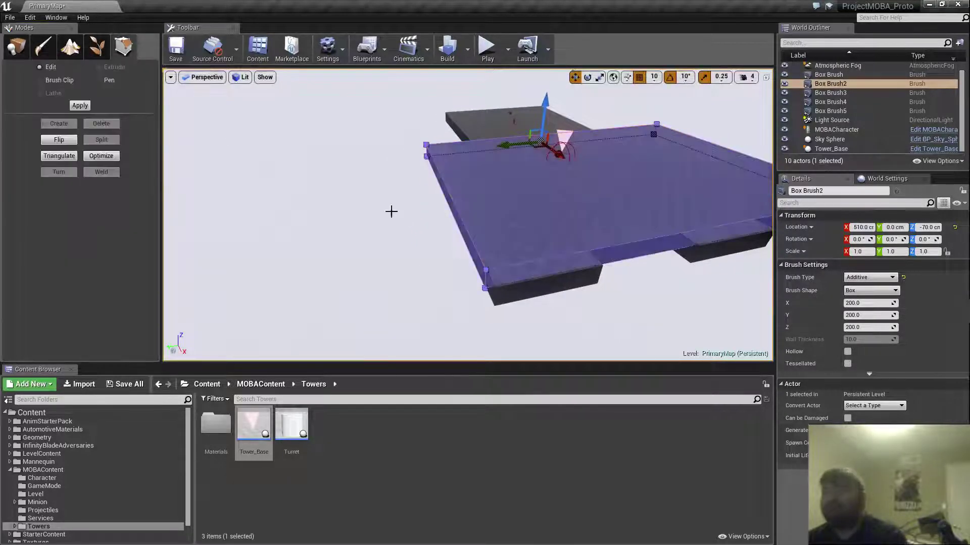
{"action": "left_click", "coordinate": [470, 248]}
{"action": "left_click_drag", "start_coordinate": [415, 197], "coordinate": [371, 201]}
- Push the ground's positive-Y side face back inward until it is flush with the corner block's outer end
{"action": "mouse_move", "coordinate": [520, 243]}
{"action": "right_mouse_down"}
{"action": "mouse_move", "coordinate": [519, 250]}
{"action": "mouse_move", "coordinate": [471, 249]}
{"action": "mouse_move", "coordinate": [495, 242]}
{"action": "right_mouse_up"}
{"action": "key", "text": "a"}
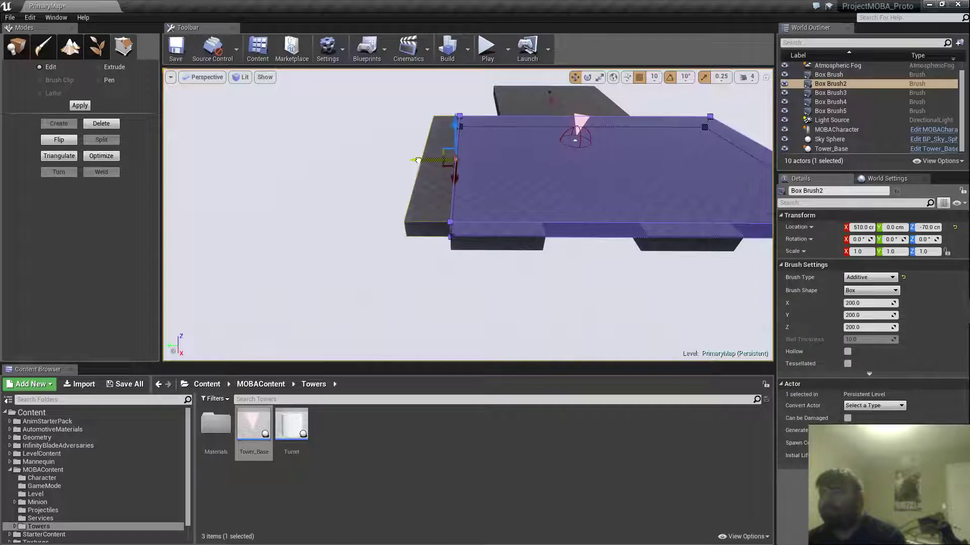
{"action": "left_click_drag", "start_coordinate": [418, 160], "coordinate": [418, 160]}
{"action": "key", "text": "w"}
{"action": "key", "text": "a"}
{"action": "right_click_drag", "start_coordinate": [419, 160], "coordinate": [422, 162]}
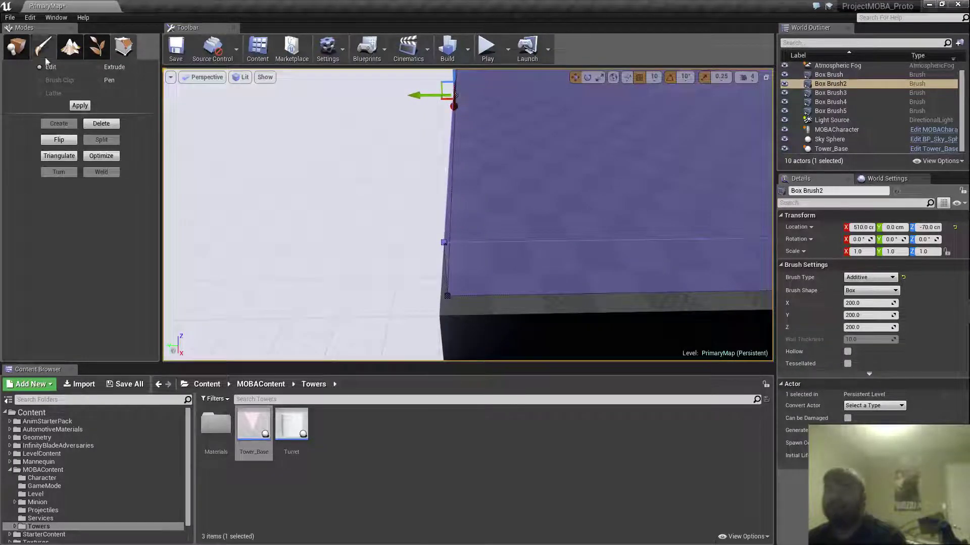
- Leave geometry editing and examine how the corner blocks line up with the ground's side edges
{"action": "left_click", "coordinate": [17, 47]}
{"action": "key", "text": "s"}
{"action": "right_click_drag", "start_coordinate": [372, 206], "coordinate": [373, 206]}
{"action": "left_click", "coordinate": [398, 234]}
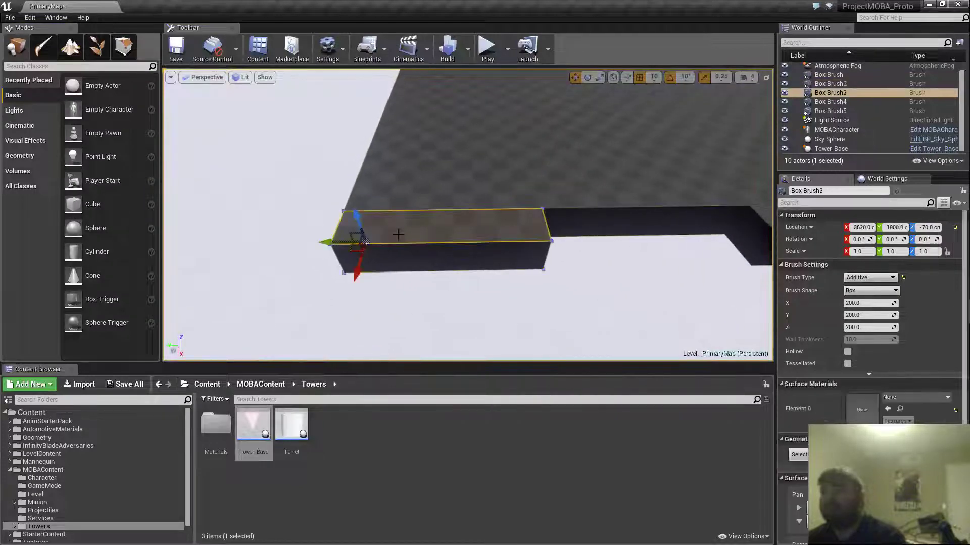
{"action": "key", "text": "s"}
{"action": "right_click_drag", "start_coordinate": [483, 243], "coordinate": [484, 243]}
{"action": "mouse_move", "coordinate": [538, 215]}
{"action": "right_mouse_down"}
{"action": "mouse_move", "coordinate": [503, 210]}
{"action": "mouse_move", "coordinate": [495, 189]}
{"action": "mouse_move", "coordinate": [542, 194]}
{"action": "mouse_move", "coordinate": [455, 201]}
{"action": "right_mouse_up"}
{"action": "key", "text": "d"}
{"action": "key", "text": "a"}
{"action": "key", "text": "d"}
- In geometry editing, pull the large ground brush's negative-Y side face inward along Y to narrow the ground
{"action": "left_click", "coordinate": [415, 202]}
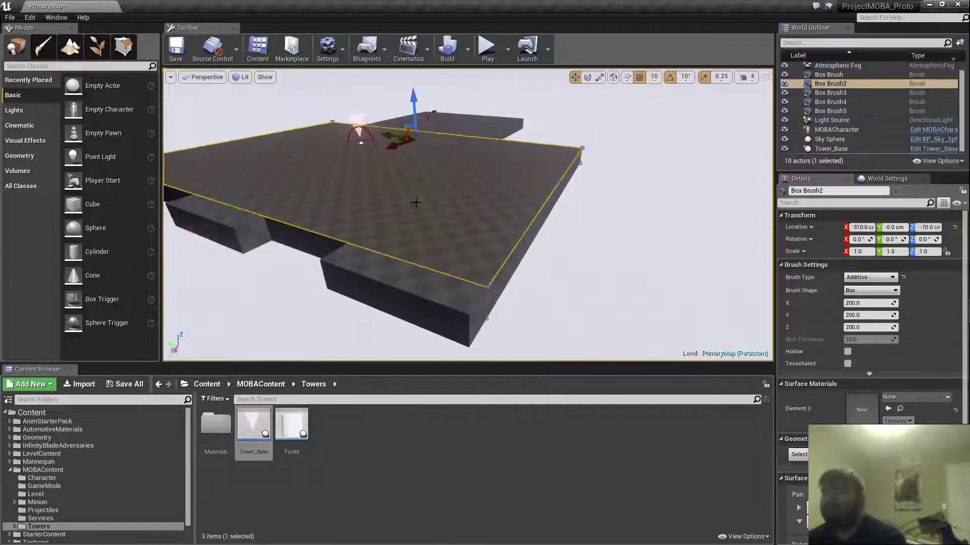
{"action": "left_click", "coordinate": [130, 48]}
{"action": "left_click", "coordinate": [520, 253]}
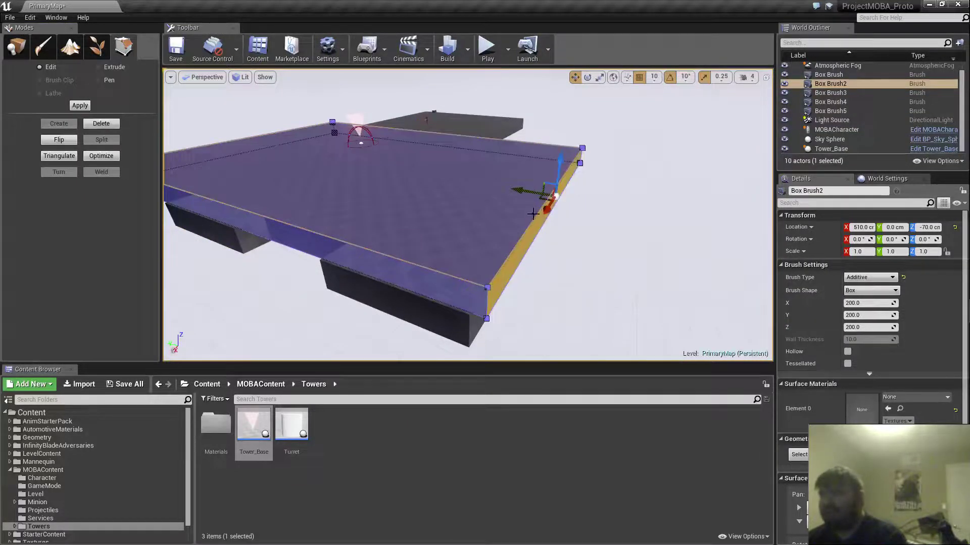
{"action": "left_click_drag", "start_coordinate": [521, 189], "coordinate": [481, 181]}
{"action": "mouse_move", "coordinate": [493, 212]}
{"action": "right_mouse_down"}
{"action": "mouse_move", "coordinate": [511, 217]}
{"action": "mouse_move", "coordinate": [259, 169]}
{"action": "right_mouse_up"}
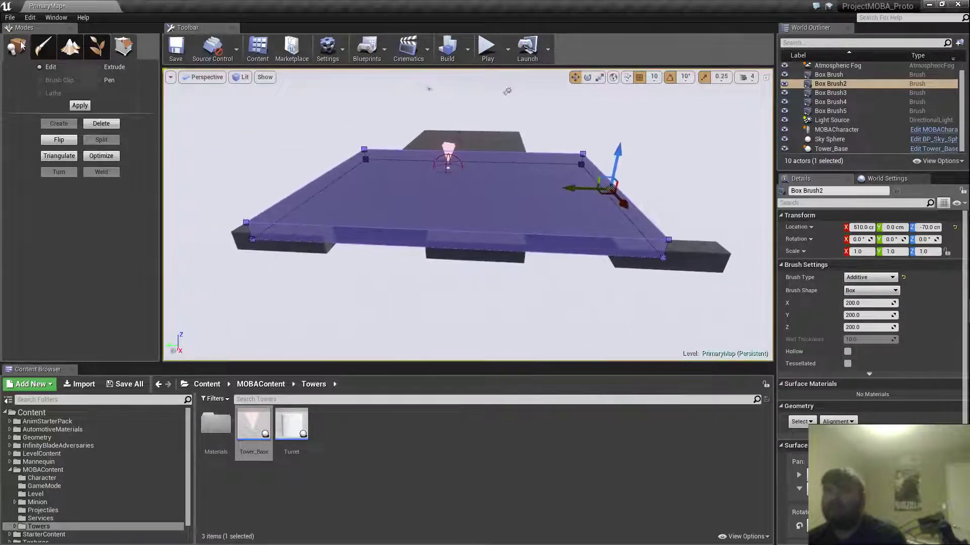
{"action": "left_click", "coordinate": [22, 45]}
- Shift the middle edge block along Y toward the edge's centre, and move the negative-Y corner block to Y -1320, flush with the ground
{"action": "left_click", "coordinate": [471, 258]}
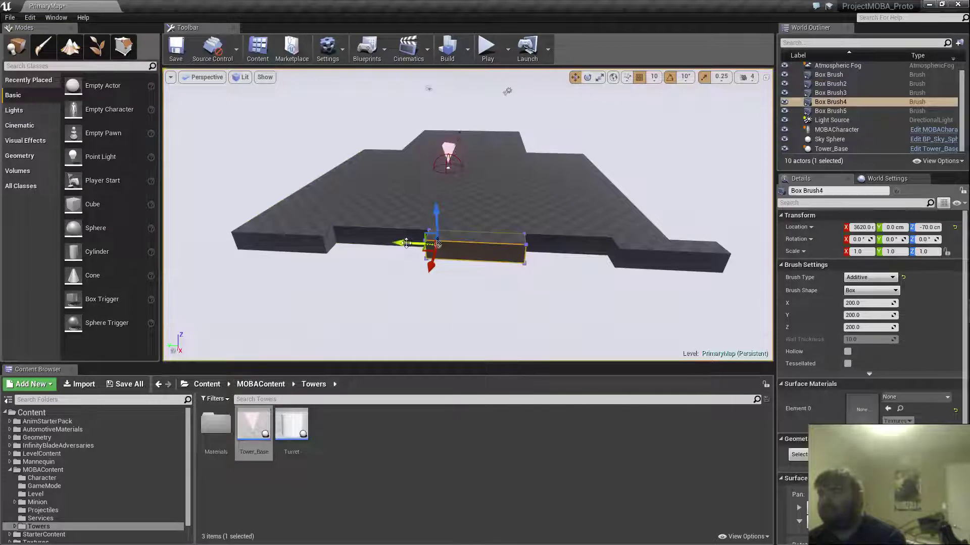
{"action": "left_click", "coordinate": [638, 255]}
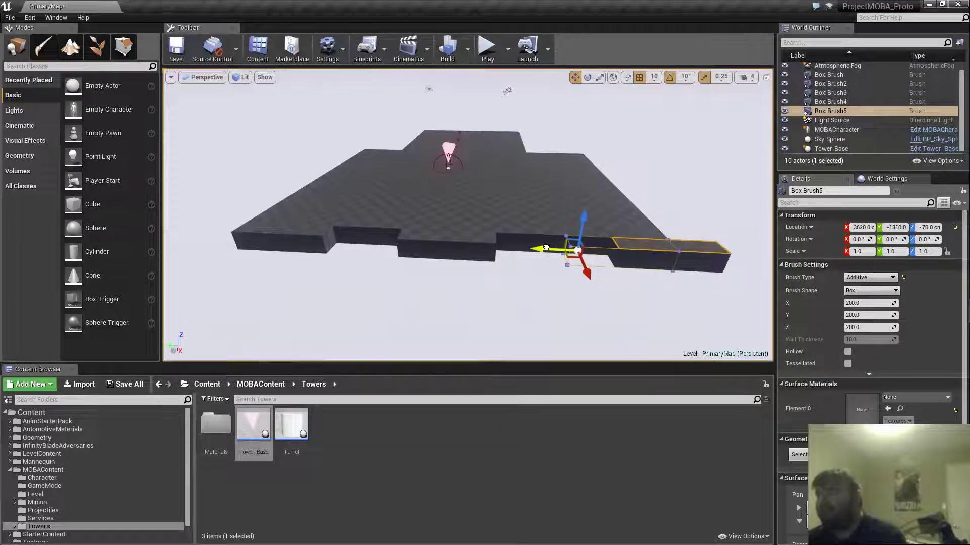
{"action": "left_click_drag", "start_coordinate": [546, 247], "coordinate": [539, 248]}
{"action": "mouse_move", "coordinate": [534, 251]}
{"action": "right_mouse_down"}
{"action": "mouse_move", "coordinate": [553, 242]}
{"action": "mouse_move", "coordinate": [556, 255]}
{"action": "mouse_move", "coordinate": [535, 245]}
{"action": "right_mouse_up"}
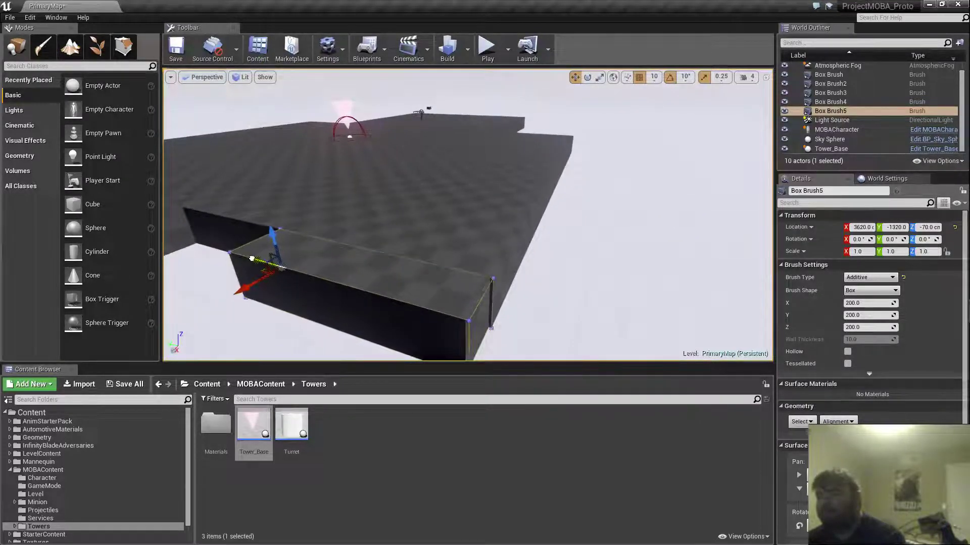
{"action": "mouse_move", "coordinate": [258, 260]}
{"action": "right_mouse_down"}
{"action": "mouse_move", "coordinate": [313, 257]}
{"action": "mouse_move", "coordinate": [288, 256]}
{"action": "mouse_move", "coordinate": [297, 232]}
{"action": "mouse_move", "coordinate": [462, 268]}
{"action": "right_mouse_up"}
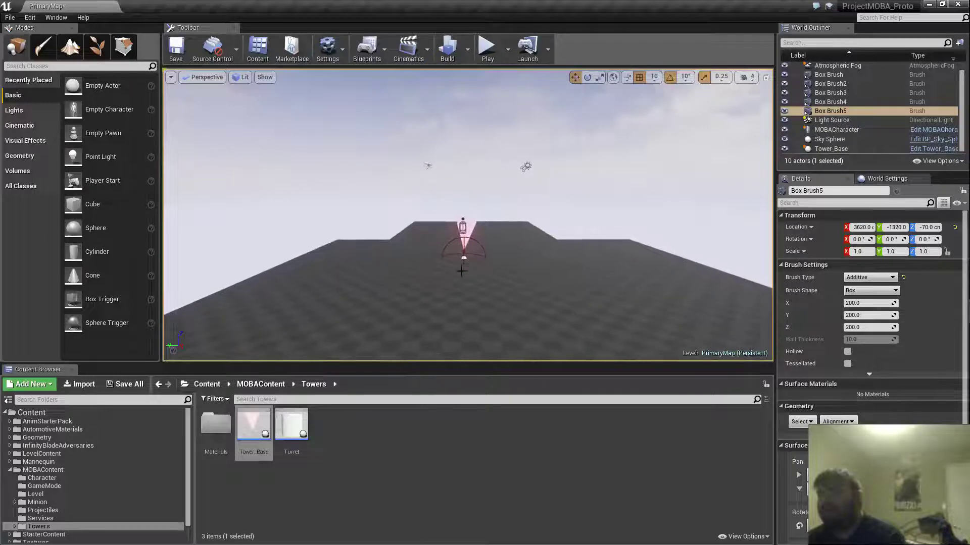
- Set the Y location of the placed Tower_Base to 0 cm
{"action": "left_click", "coordinate": [464, 232]}
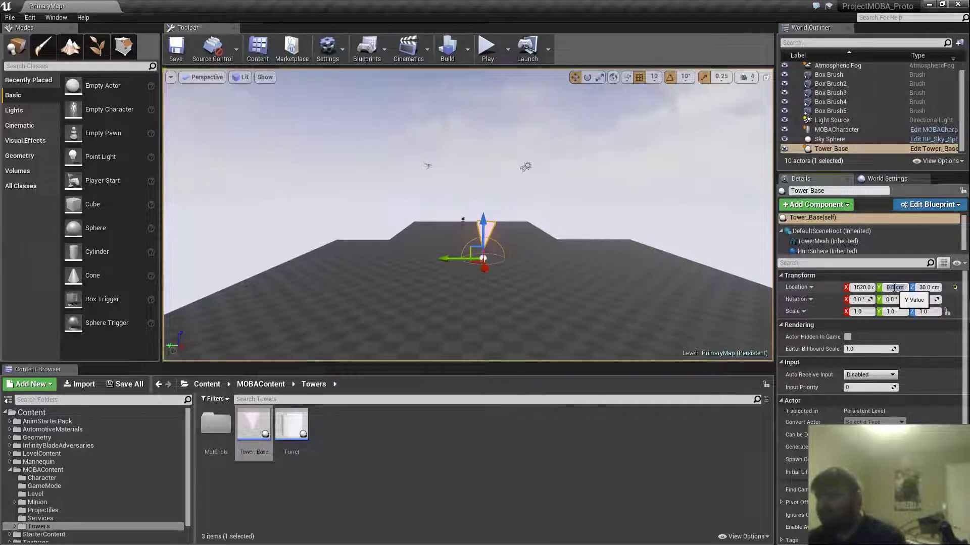
{"action": "right_click_drag", "start_coordinate": [667, 233], "coordinate": [687, 272]}
{"action": "mouse_move", "coordinate": [468, 230]}
{"action": "right_mouse_down"}
{"action": "mouse_move", "coordinate": [484, 237]}
{"action": "mouse_move", "coordinate": [468, 230]}
{"action": "right_mouse_up"}
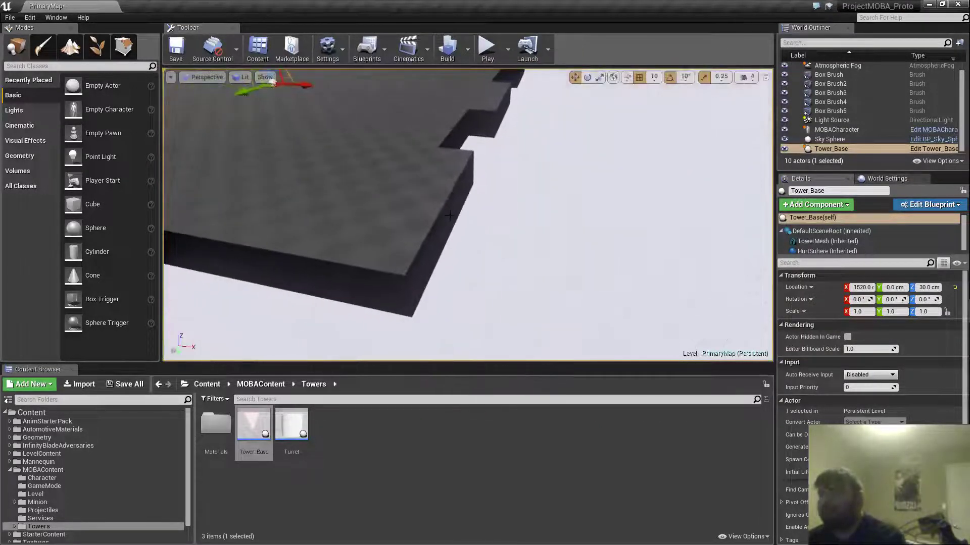
- In geometry editing, pull the positive-Y corner block's outer face far outward from the ground, mainly along X, to form a long lane
{"action": "left_click", "coordinate": [469, 231]}
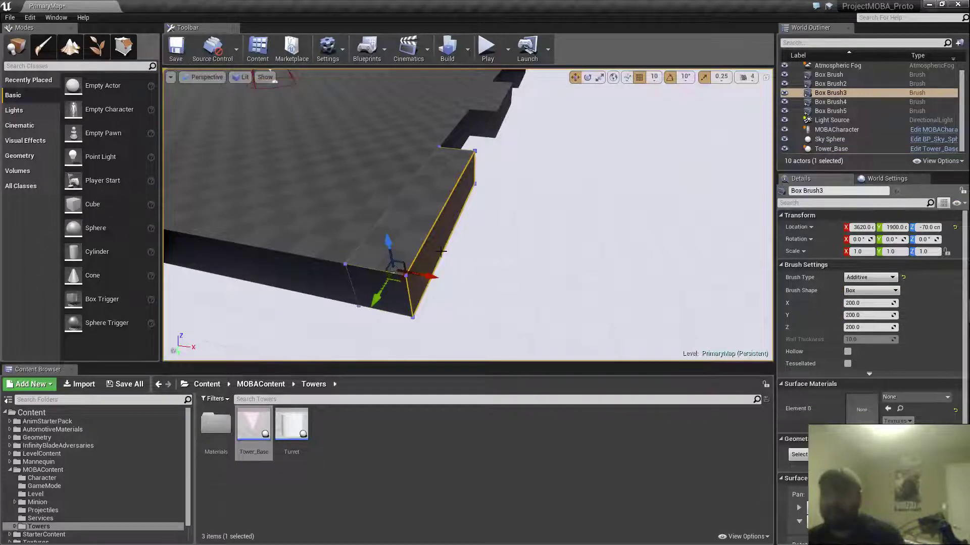
{"action": "key", "text": "shift+5"}
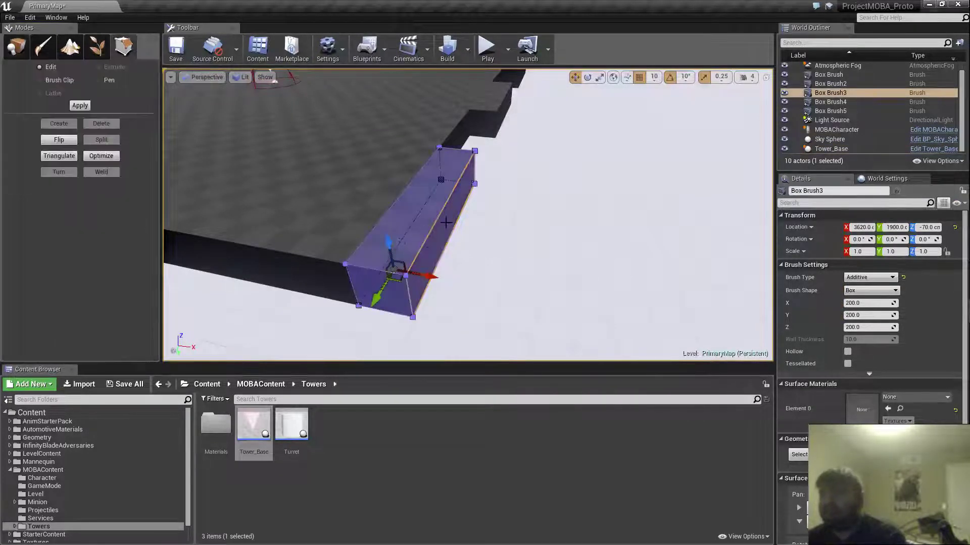
{"action": "left_click", "coordinate": [446, 222]}
{"action": "right_click_drag", "start_coordinate": [445, 222], "coordinate": [508, 262]}
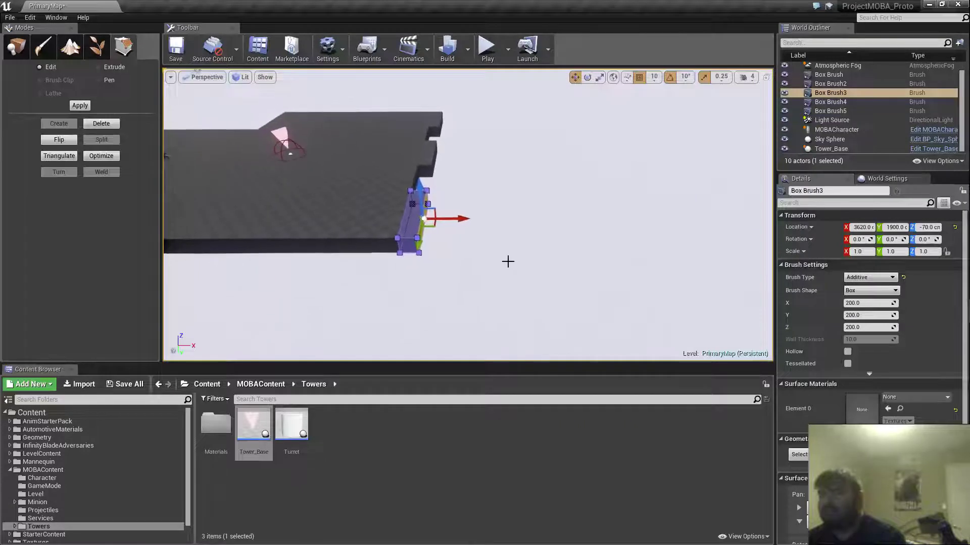
{"action": "left_click_drag", "start_coordinate": [468, 234], "coordinate": [762, 263]}
{"action": "right_click_drag", "start_coordinate": [762, 263], "coordinate": [797, 275]}
{"action": "right_click_drag", "start_coordinate": [512, 192], "coordinate": [511, 211]}
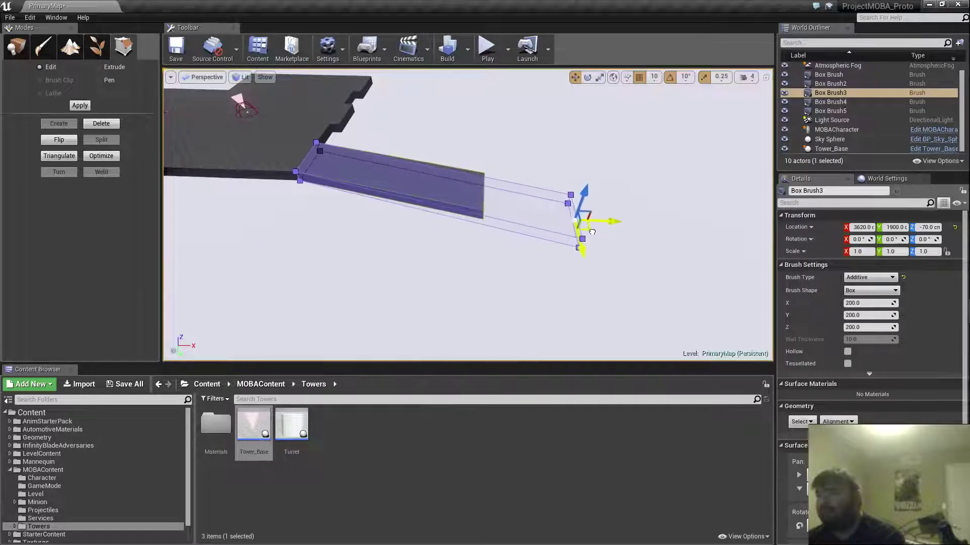
{"action": "left_click_drag", "start_coordinate": [592, 232], "coordinate": [612, 266]}
{"action": "mouse_move", "coordinate": [525, 253]}
{"action": "right_mouse_down"}
{"action": "mouse_move", "coordinate": [560, 255]}
{"action": "mouse_move", "coordinate": [434, 284]}
{"action": "right_mouse_up"}
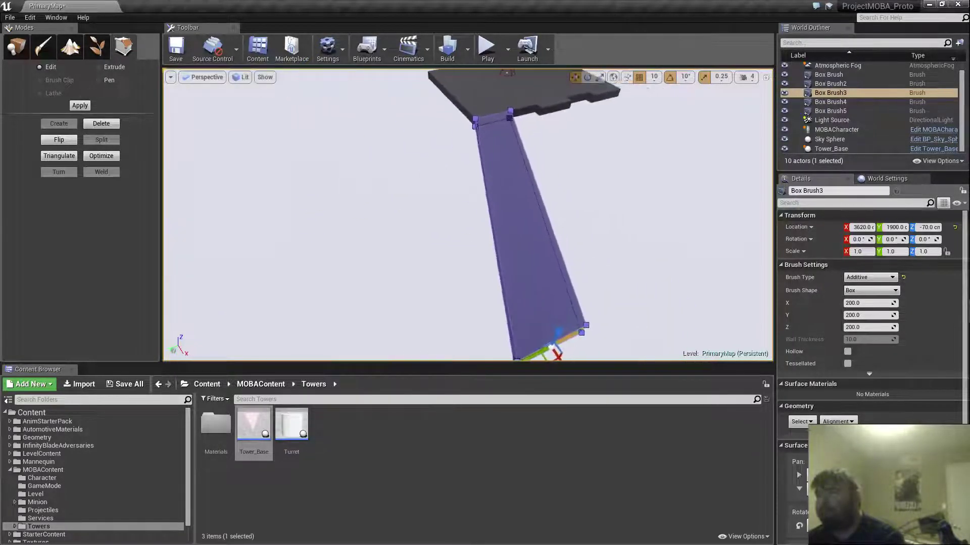
- In geometry editing, move the long lane's outer end face outward along Y to angle the lane, and adjust it along X
{"action": "right_click_drag", "start_coordinate": [449, 347], "coordinate": [429, 350]}
{"action": "right_click_drag", "start_coordinate": [482, 303], "coordinate": [484, 328]}
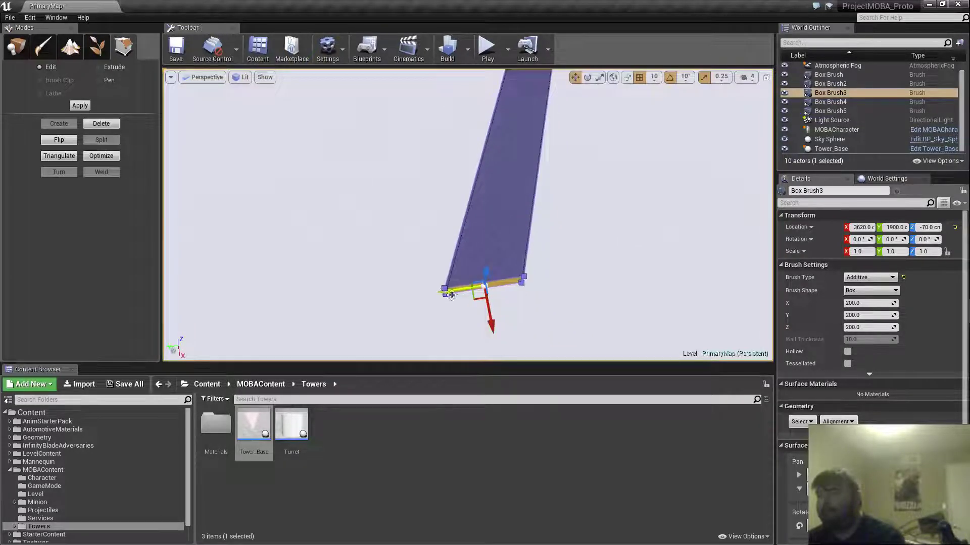
{"action": "left_click_drag", "start_coordinate": [440, 291], "coordinate": [429, 292]}
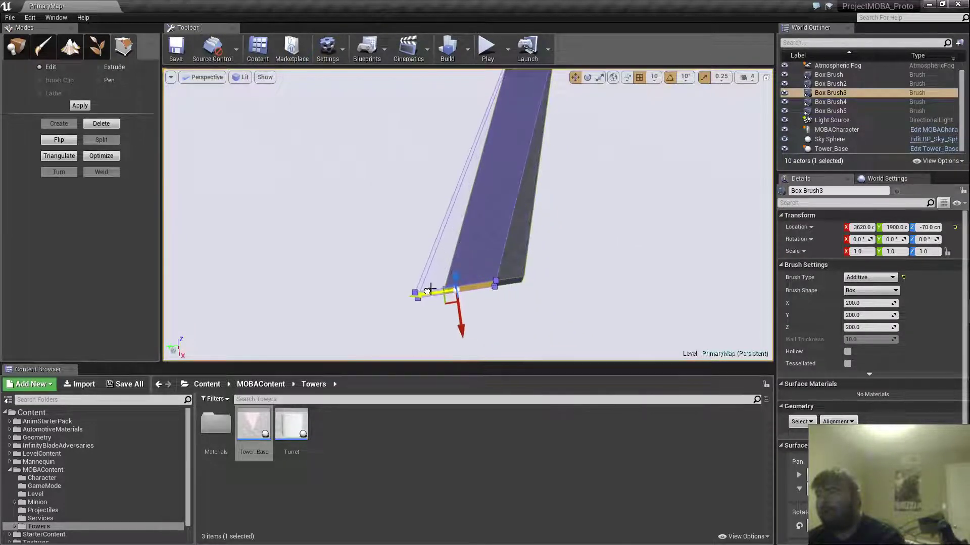
{"action": "mouse_move", "coordinate": [429, 292]}
{"action": "right_mouse_down"}
{"action": "mouse_move", "coordinate": [427, 254]}
{"action": "mouse_move", "coordinate": [488, 268]}
{"action": "mouse_move", "coordinate": [493, 306]}
{"action": "right_mouse_up"}
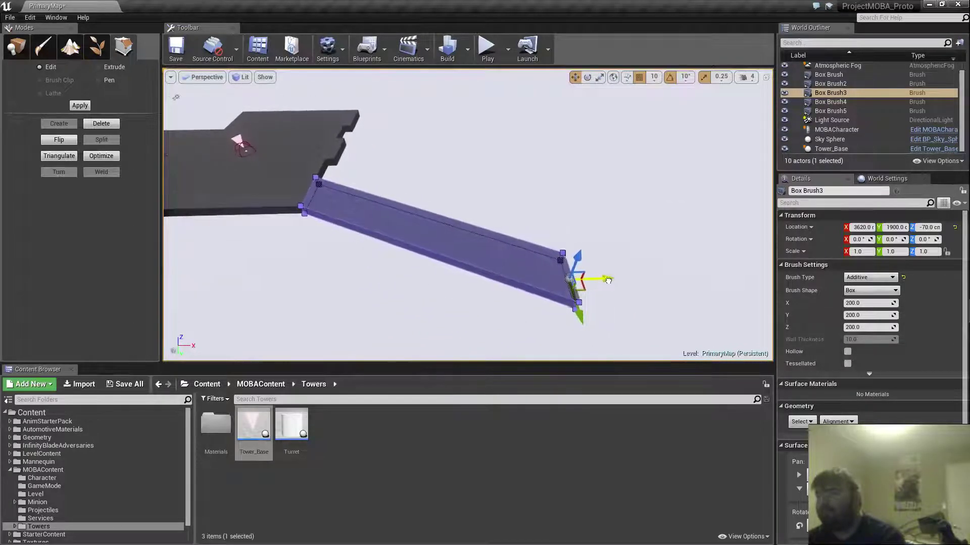
{"action": "mouse_move", "coordinate": [527, 296]}
{"action": "right_mouse_down"}
{"action": "mouse_move", "coordinate": [505, 317]}
{"action": "mouse_move", "coordinate": [485, 319]}
{"action": "mouse_move", "coordinate": [481, 301]}
{"action": "mouse_move", "coordinate": [513, 289]}
{"action": "right_mouse_up"}
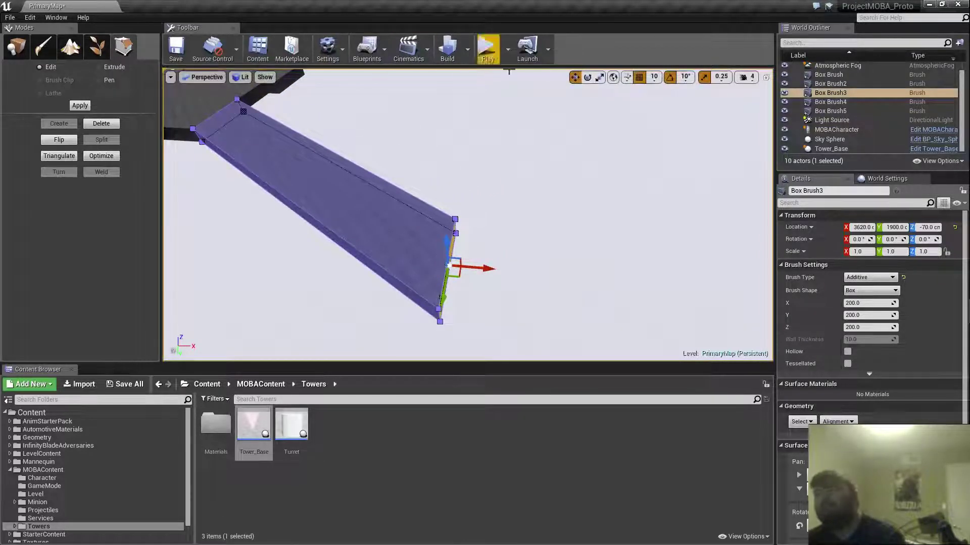
- Play-test the level by running the character from the ground onto the long lane, and end the session
{"action": "left_click", "coordinate": [488, 51]}
{"action": "key", "text": "w"}
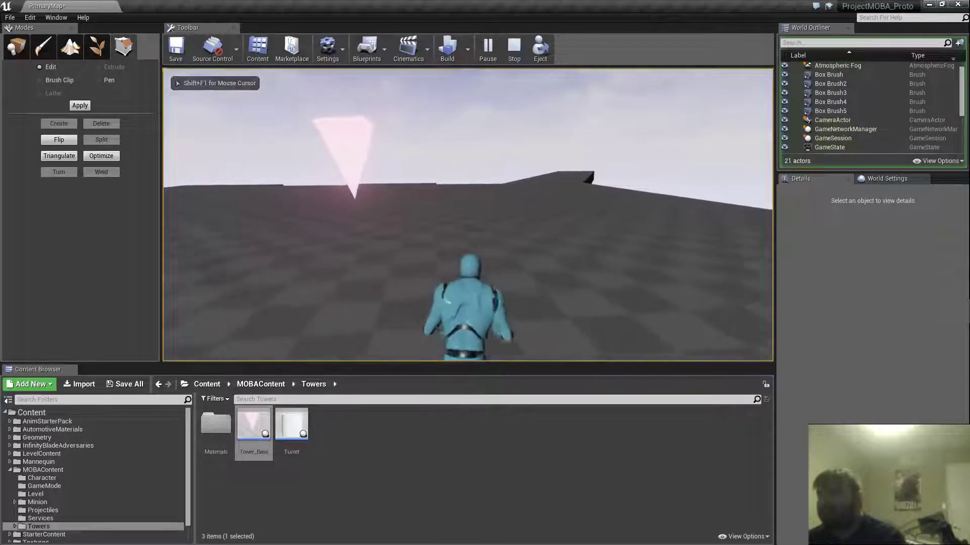
{"action": "key", "text": "w"}
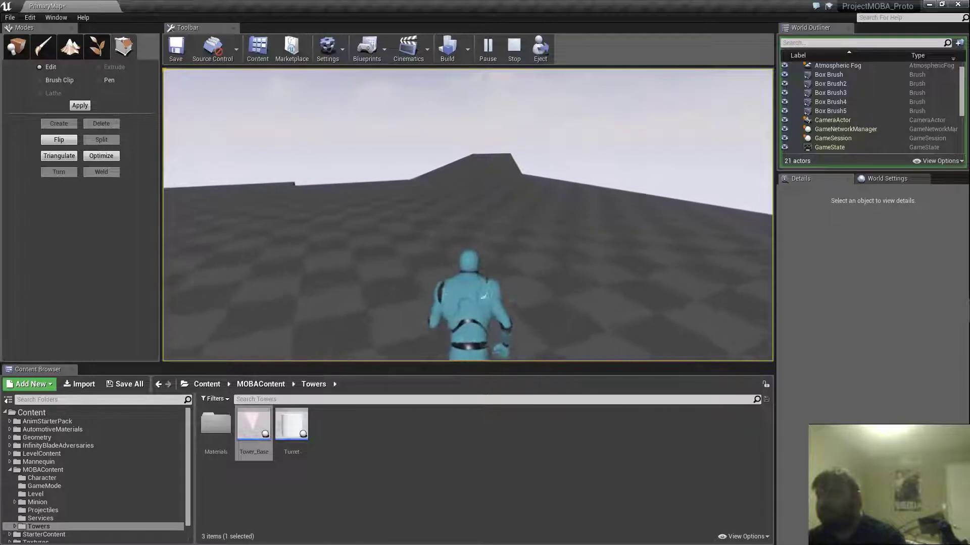
{"action": "key", "text": "w"}
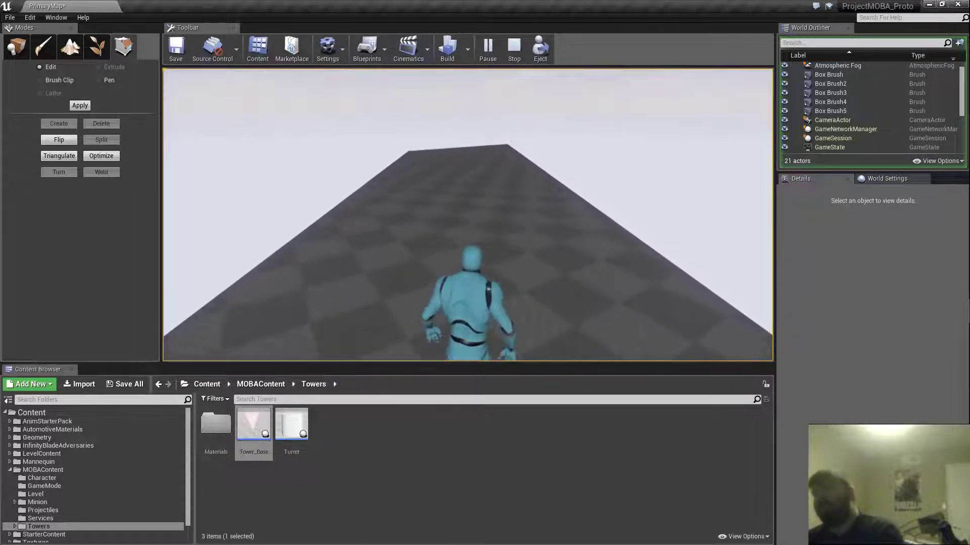
{"action": "key", "text": "Escape"}
- Pull the long lane's outer end face back toward the ground, mainly along X, to shorten the lane
{"action": "mouse_move", "coordinate": [613, 262]}
{"action": "right_mouse_down"}
{"action": "mouse_move", "coordinate": [424, 260]}
{"action": "mouse_move", "coordinate": [432, 263]}
{"action": "mouse_move", "coordinate": [409, 270]}
{"action": "mouse_move", "coordinate": [565, 251]}
{"action": "right_mouse_up"}
{"action": "left_click", "coordinate": [392, 281]}
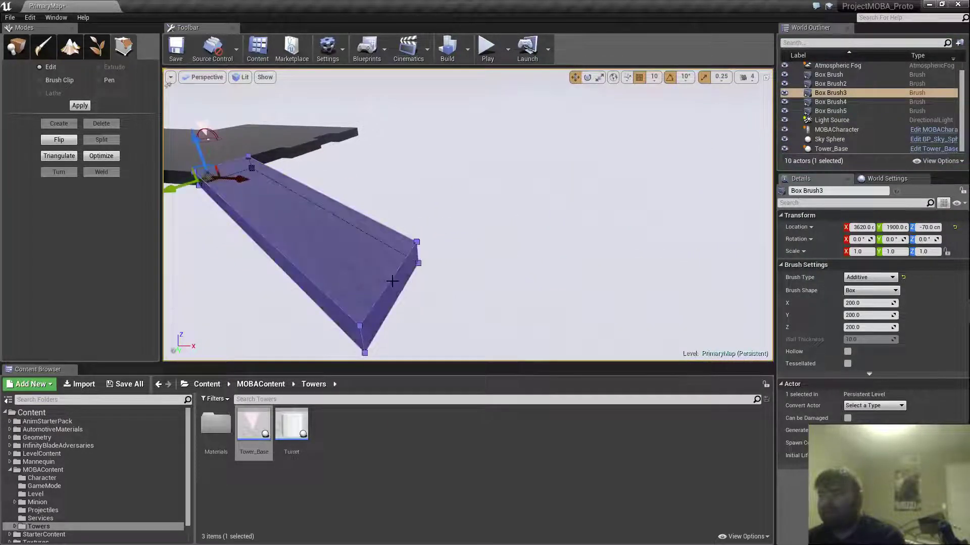
{"action": "right_click_drag", "start_coordinate": [393, 281], "coordinate": [463, 294]}
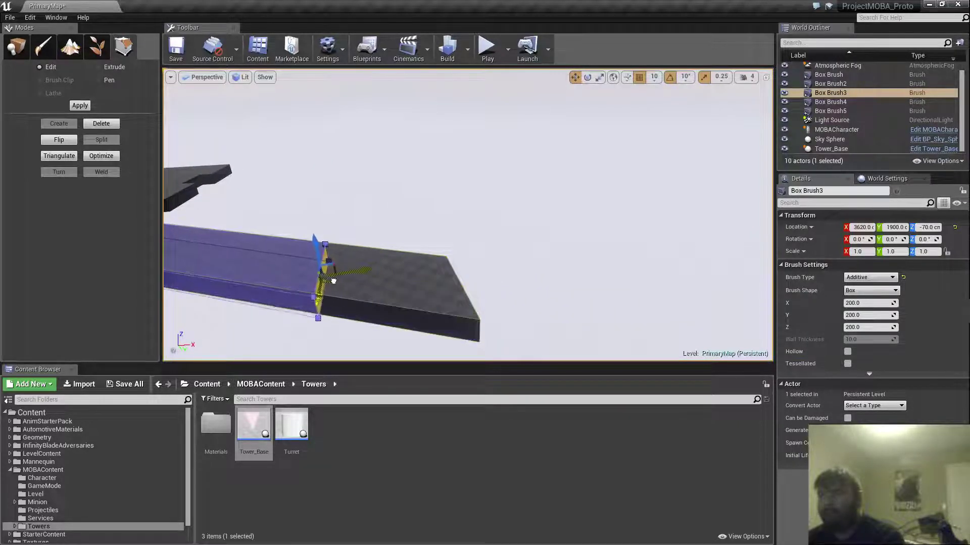
{"action": "mouse_move", "coordinate": [332, 282]}
{"action": "right_mouse_down"}
{"action": "mouse_move", "coordinate": [235, 260]}
{"action": "mouse_move", "coordinate": [323, 265]}
{"action": "mouse_move", "coordinate": [310, 255]}
{"action": "mouse_move", "coordinate": [223, 265]}
{"action": "mouse_move", "coordinate": [239, 258]}
{"action": "mouse_move", "coordinate": [227, 257]}
{"action": "mouse_move", "coordinate": [229, 242]}
{"action": "mouse_move", "coordinate": [202, 236]}
{"action": "mouse_move", "coordinate": [244, 283]}
{"action": "mouse_move", "coordinate": [262, 267]}
{"action": "right_mouse_up"}
- Leave geometry editing for placement mode, select the placed MOBACharacter, and save the level
{"action": "left_click", "coordinate": [22, 50]}
{"action": "left_click", "coordinate": [245, 248]}
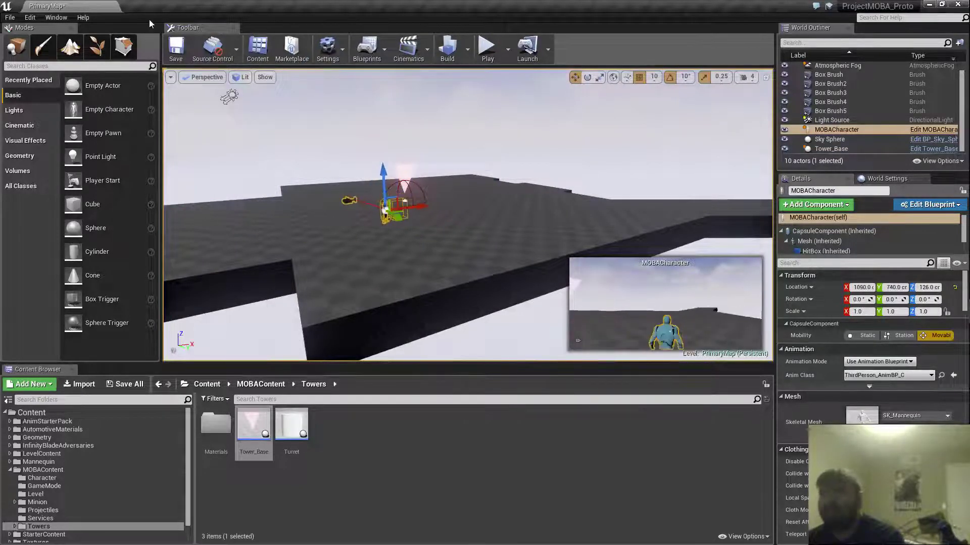
{"action": "left_click", "coordinate": [176, 48]}
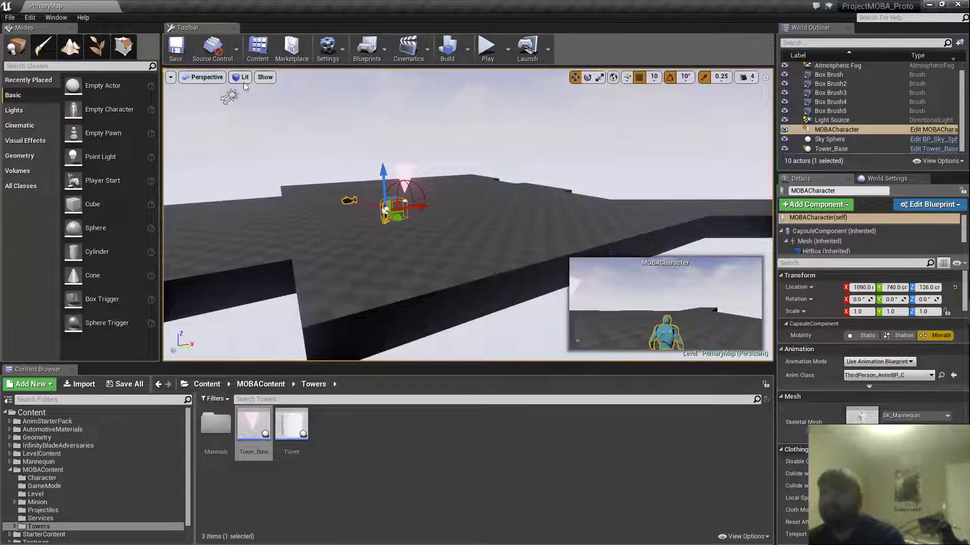
- Play-test the shortened lane by running the character toward its far end, and end the session
{"action": "left_click", "coordinate": [486, 47]}
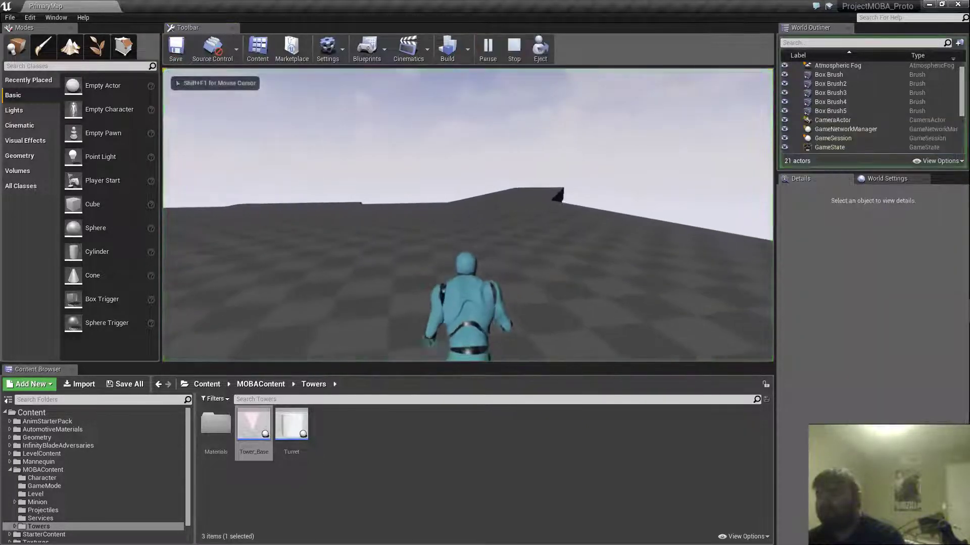
{"action": "key", "text": "w"}
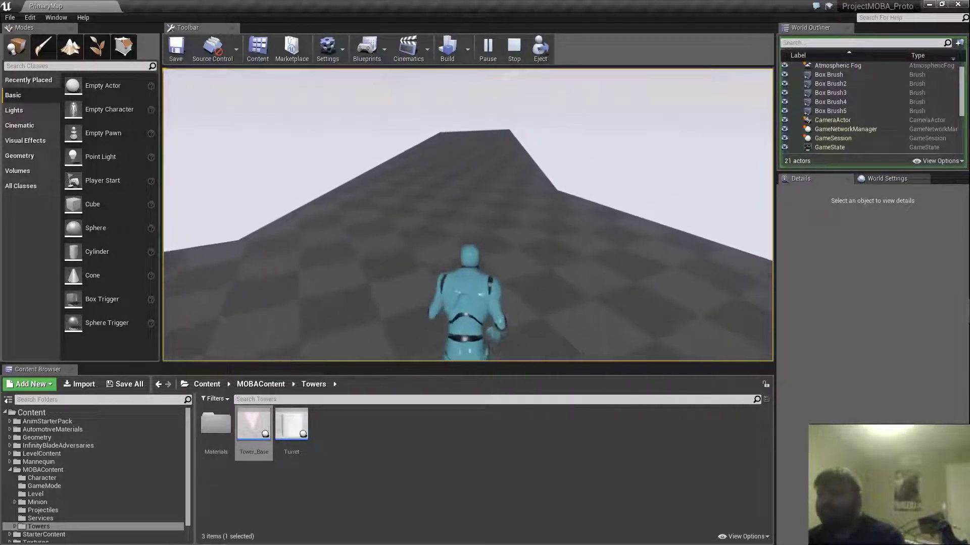
{"action": "key", "text": "Escape"}
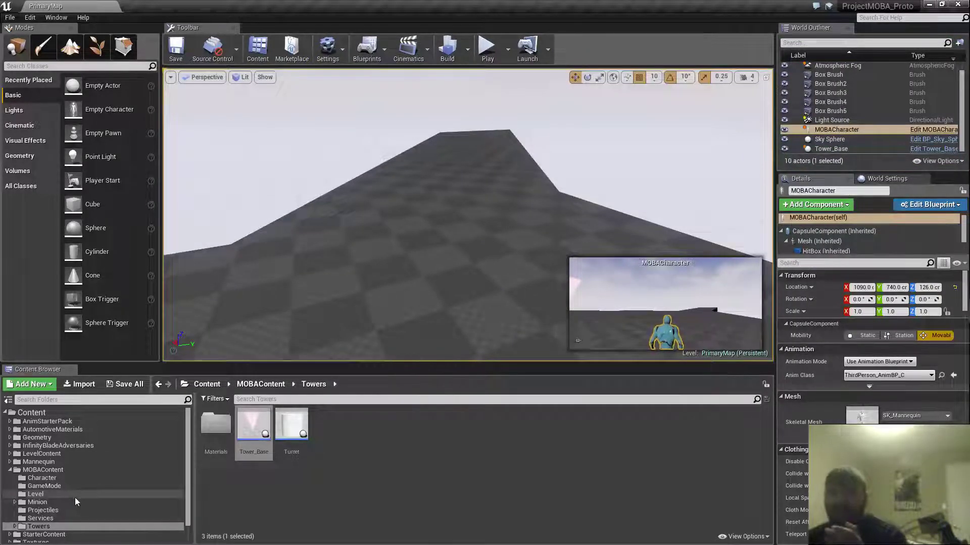
- In the MOBACharacter blueprint, set the CharacterMovement component's Max Walk Speed to 500, and compile and save it
{"action": "left_click", "coordinate": [84, 478]}
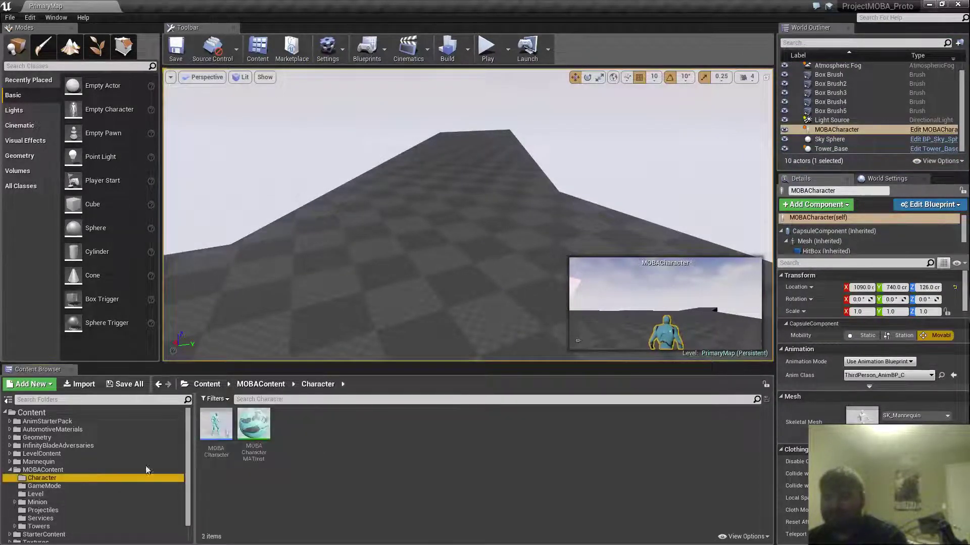
{"action": "double_click", "coordinate": [217, 434]}
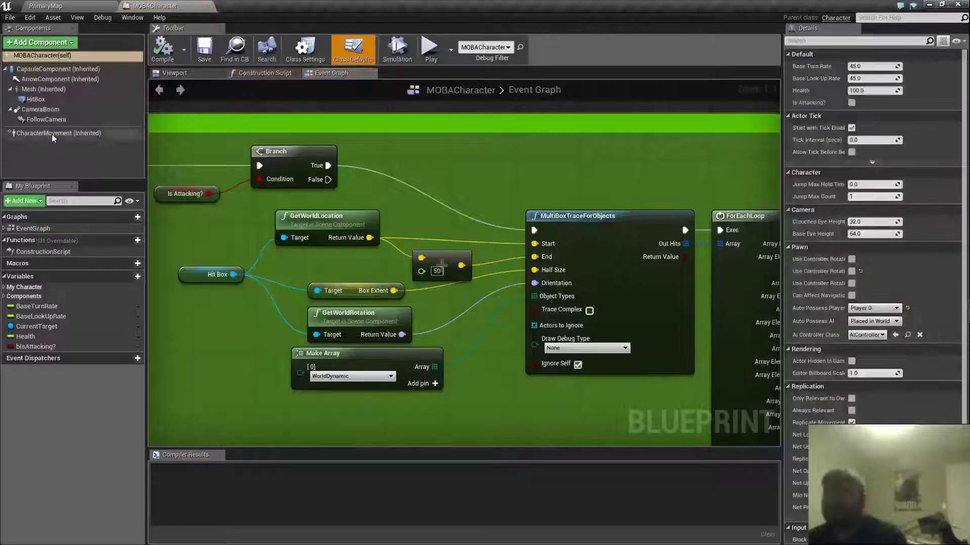
{"action": "left_click", "coordinate": [52, 136]}
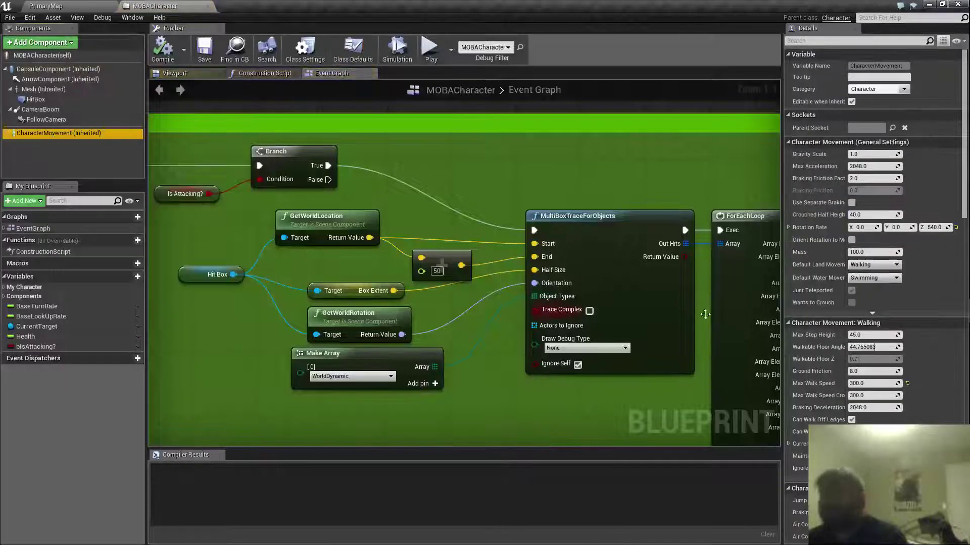
{"action": "left_click", "coordinate": [891, 385]}
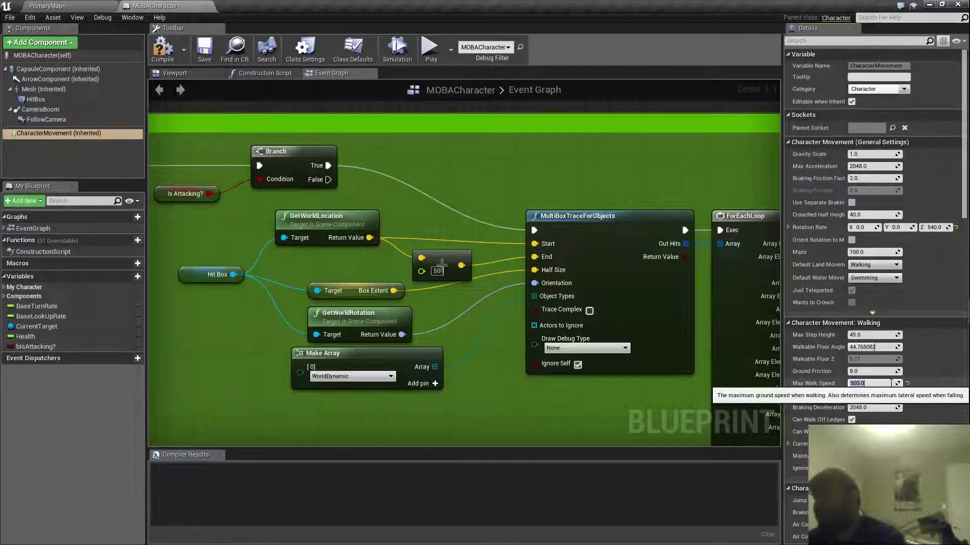
{"action": "key", "text": "Return"}
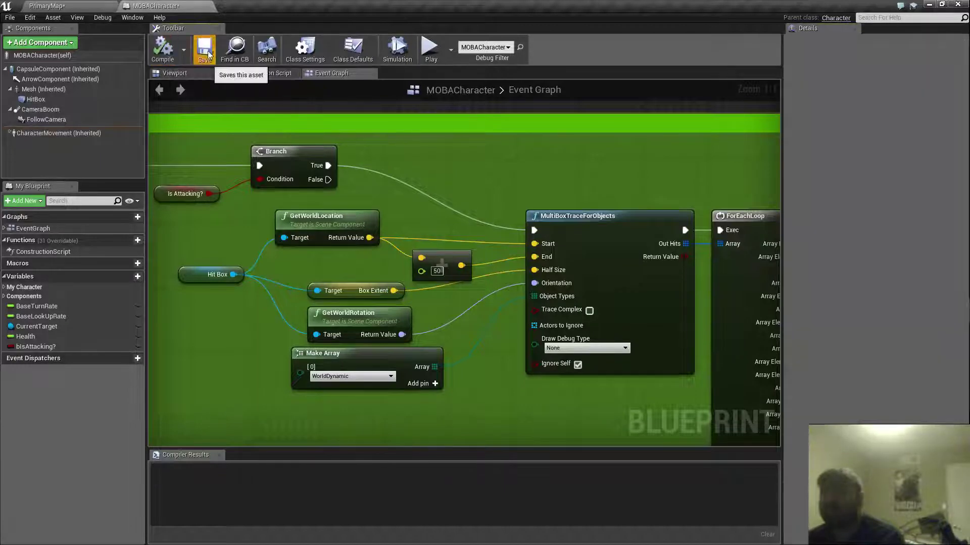
- Play-test the new walk speed by running the character along the lane, back across the ground past the tower, and out again
{"action": "left_click", "coordinate": [430, 47]}
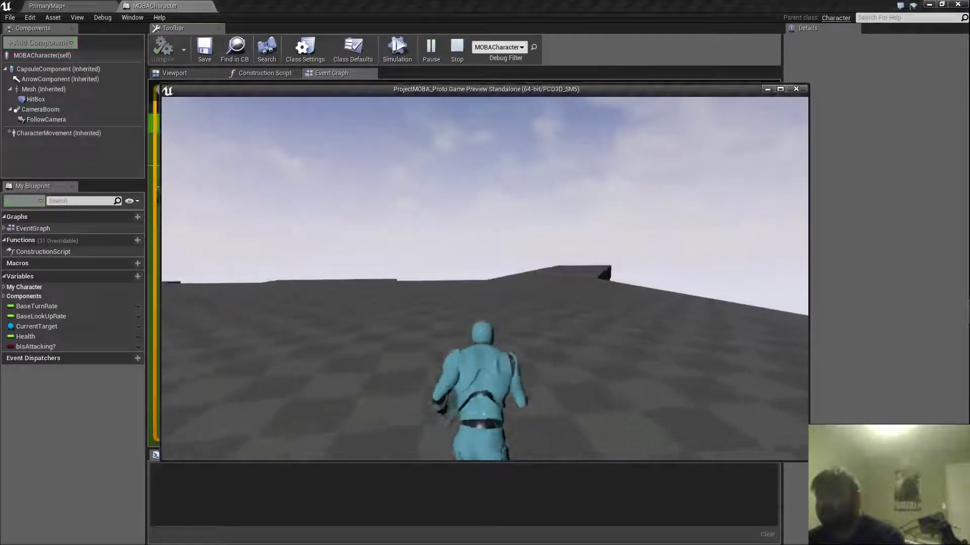
{"action": "key", "text": "w"}
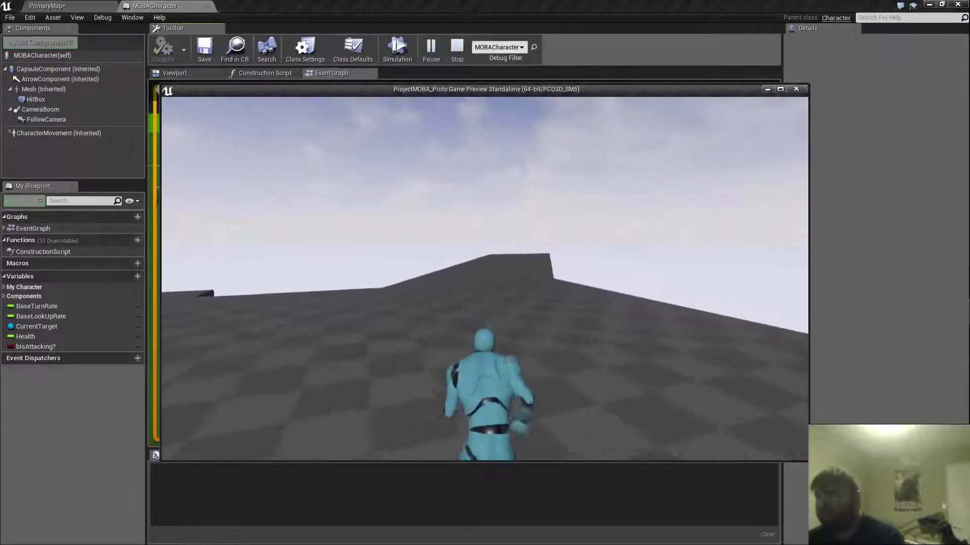
{"action": "key", "text": "w"}
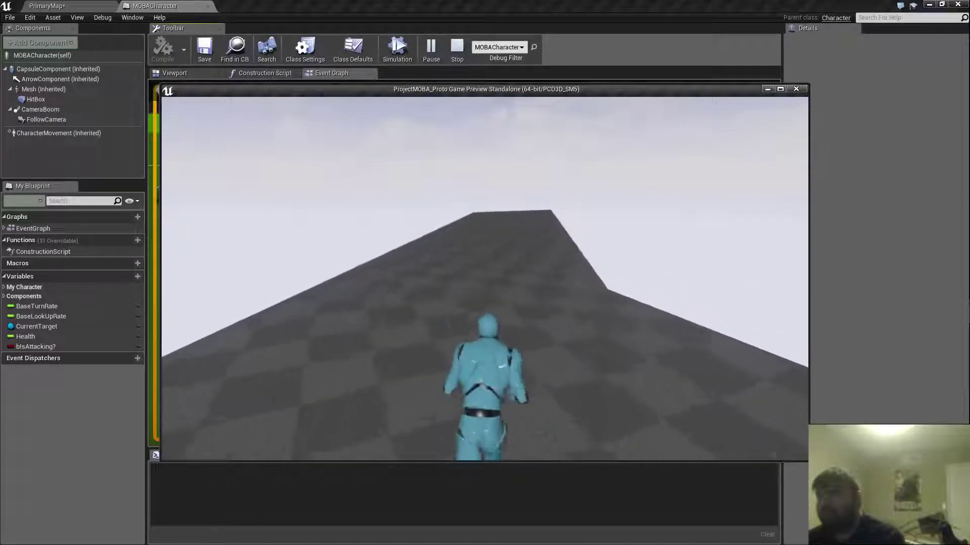
{"action": "key", "text": "w"}
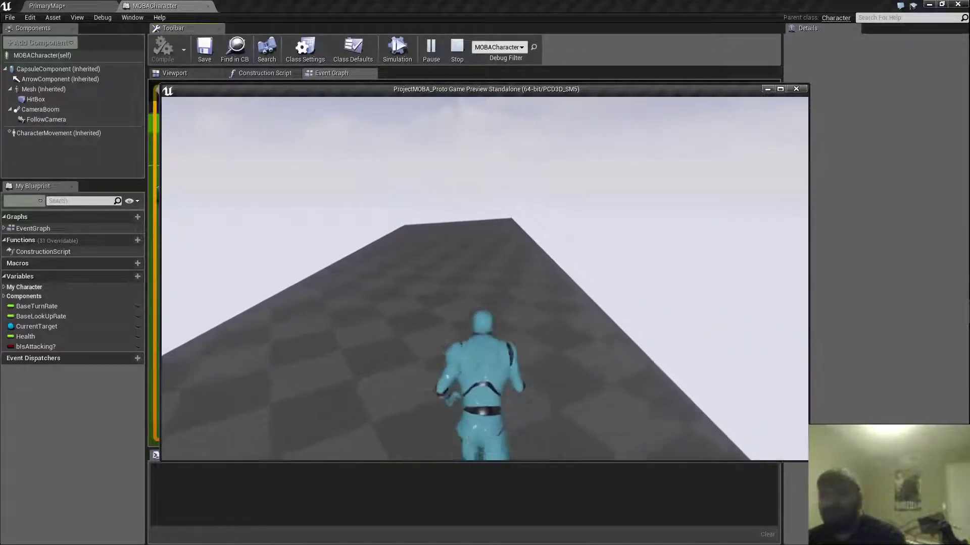
{"action": "key", "text": "w"}
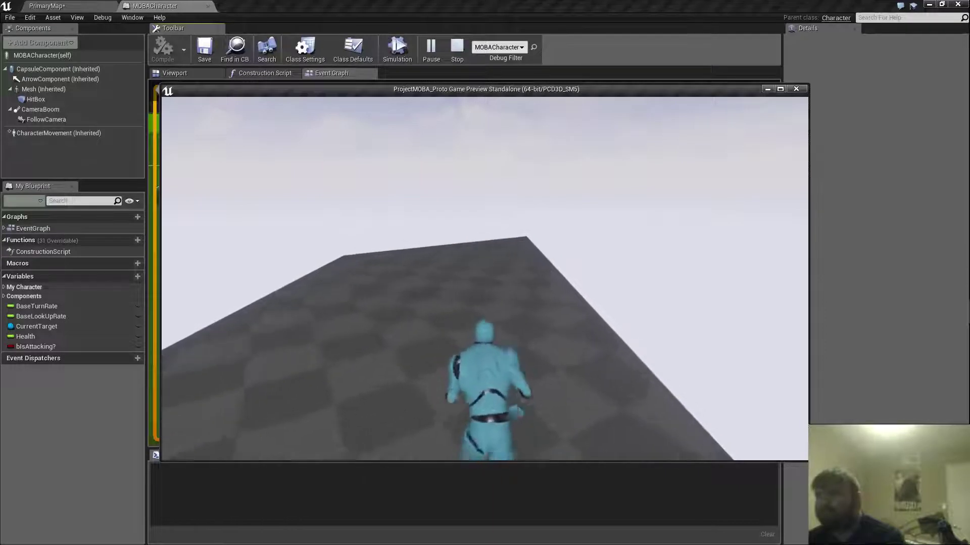
{"action": "key", "text": "w"}
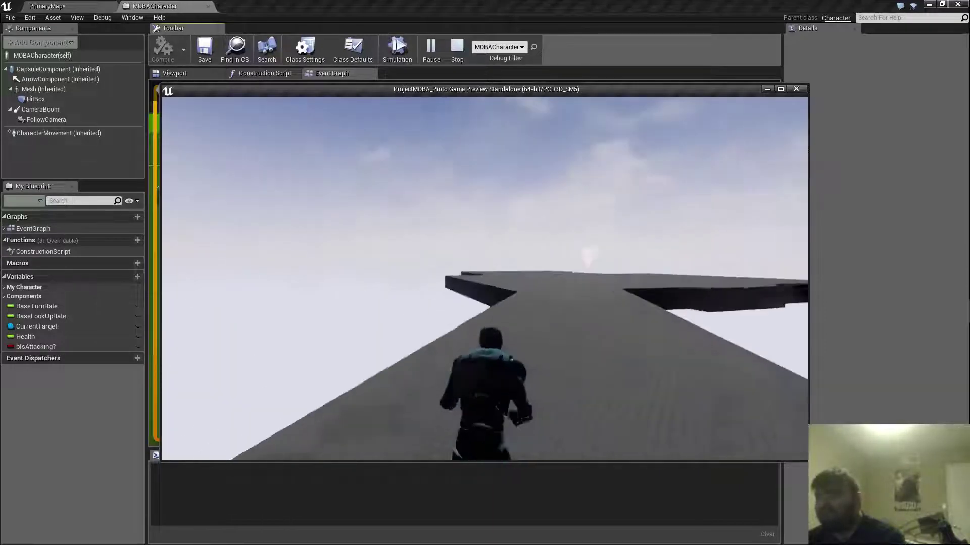
{"action": "key", "text": "w"}
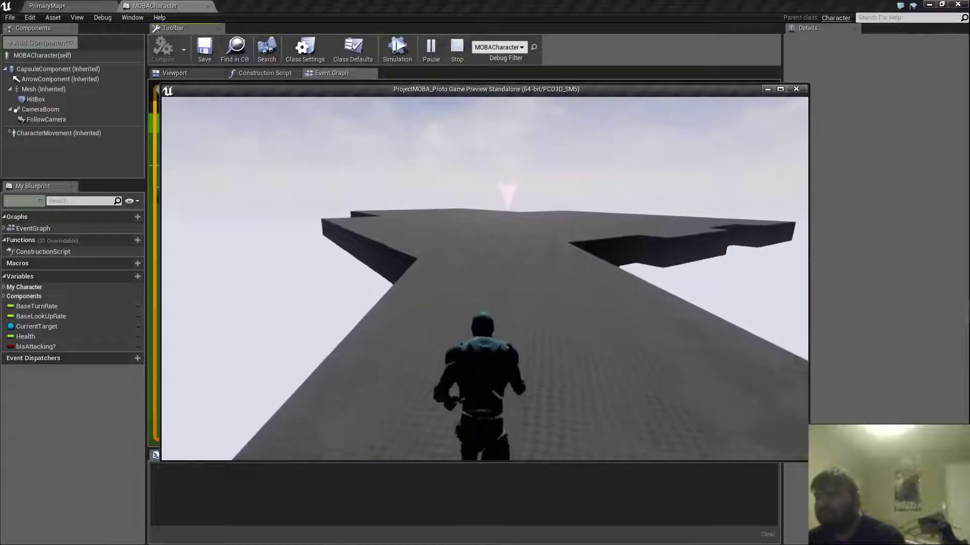
{"action": "key", "text": "w"}
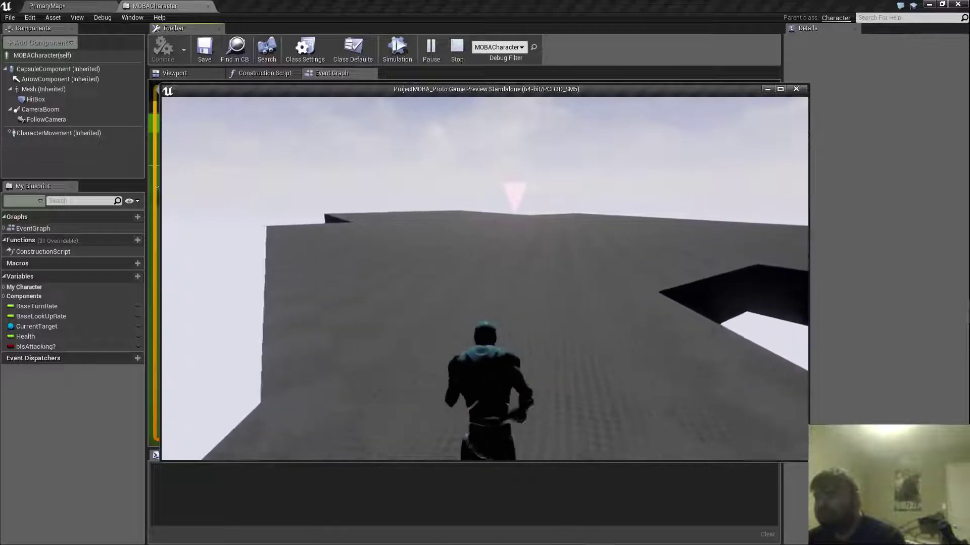
{"action": "key", "text": "w"}
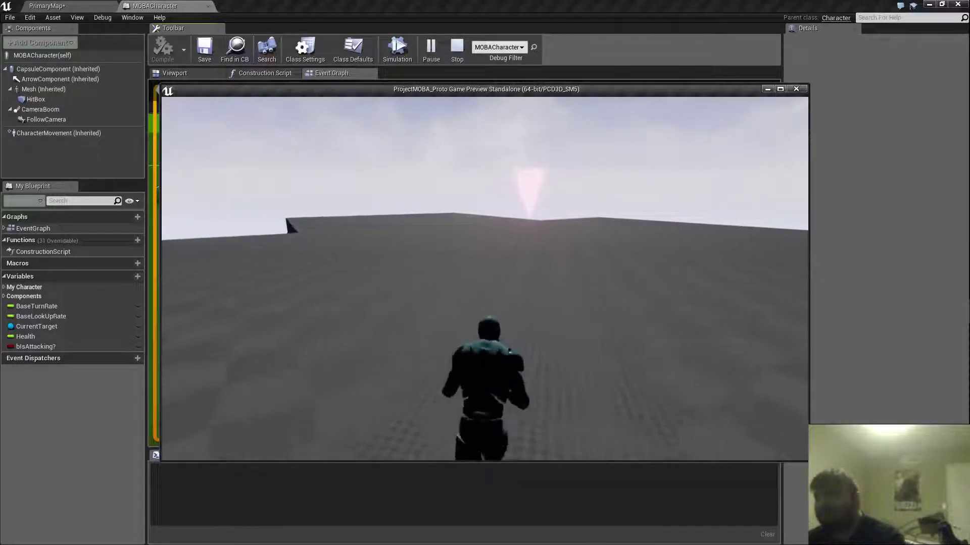
{"action": "key", "text": "w"}
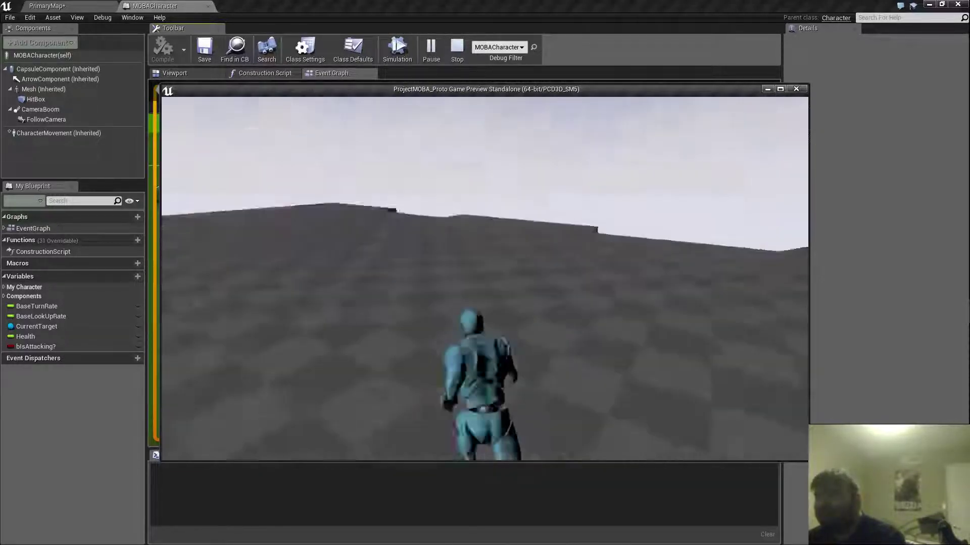
{"action": "key", "text": "w"}
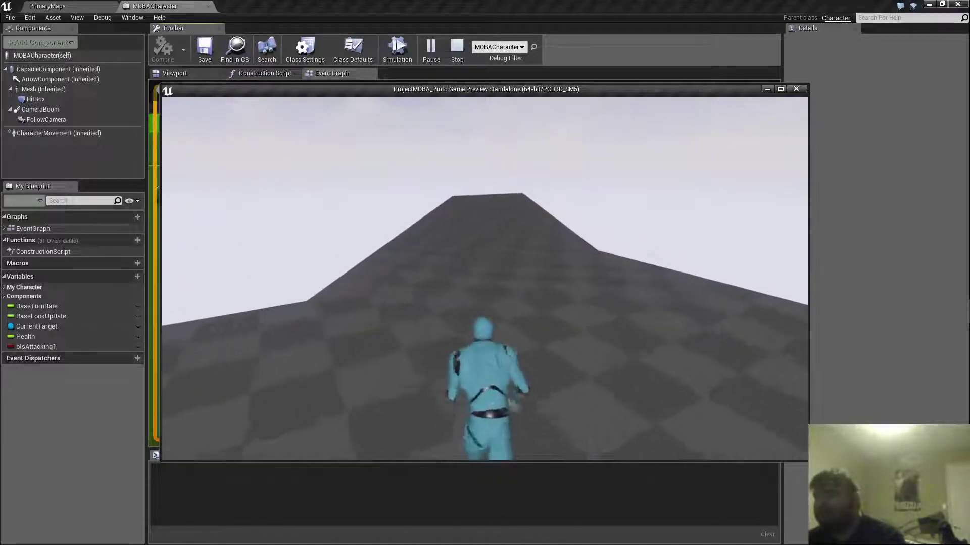
{"action": "key", "text": "w"}
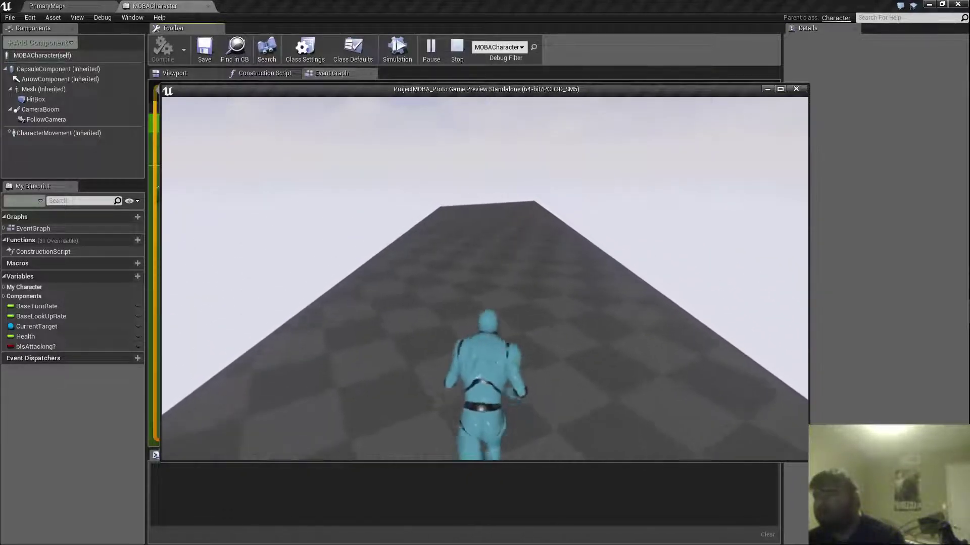
{"action": "key", "text": "space"}
{"action": "key", "text": "w"}
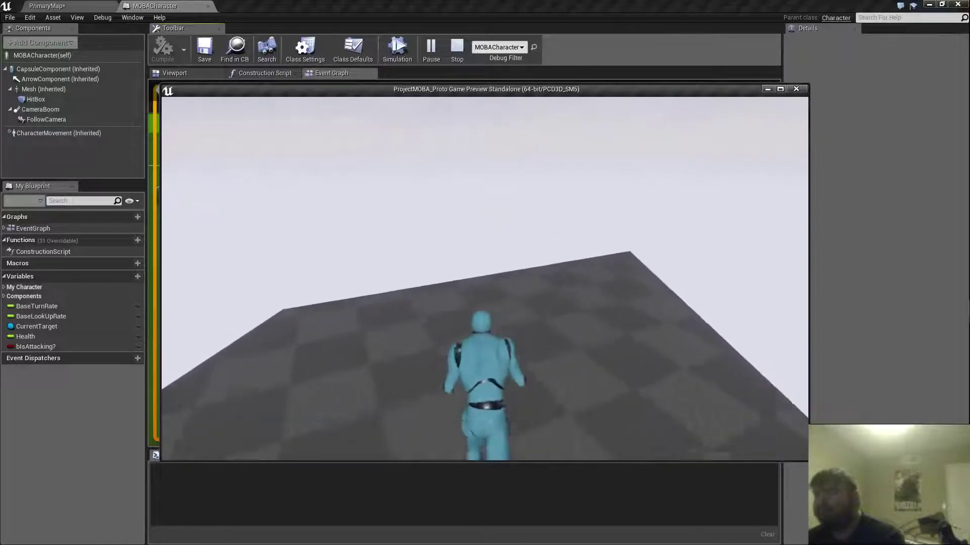
{"action": "key", "text": "Escape"}
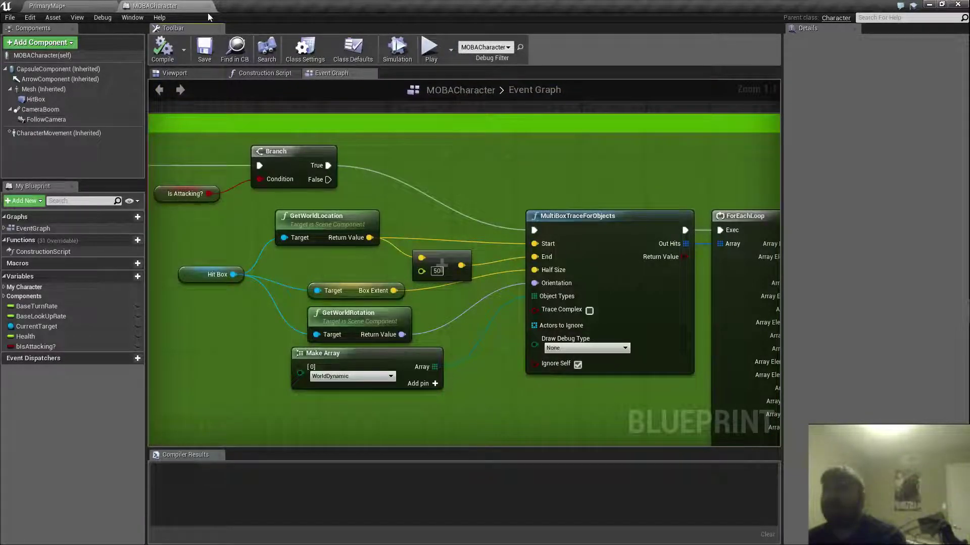
- Return to PrimaryMap and select the far end face of the lane brush Box Brush3 in geometry editing mode
{"action": "left_click", "coordinate": [208, 7]}
{"action": "right_click_drag", "start_coordinate": [386, 178], "coordinate": [320, 198]}
{"action": "left_click", "coordinate": [379, 227]}
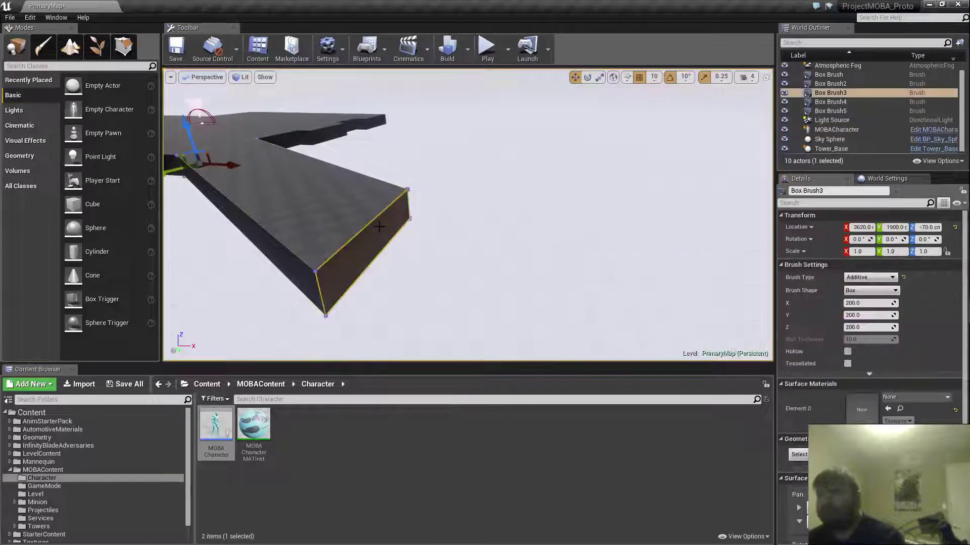
{"action": "left_click", "coordinate": [119, 50]}
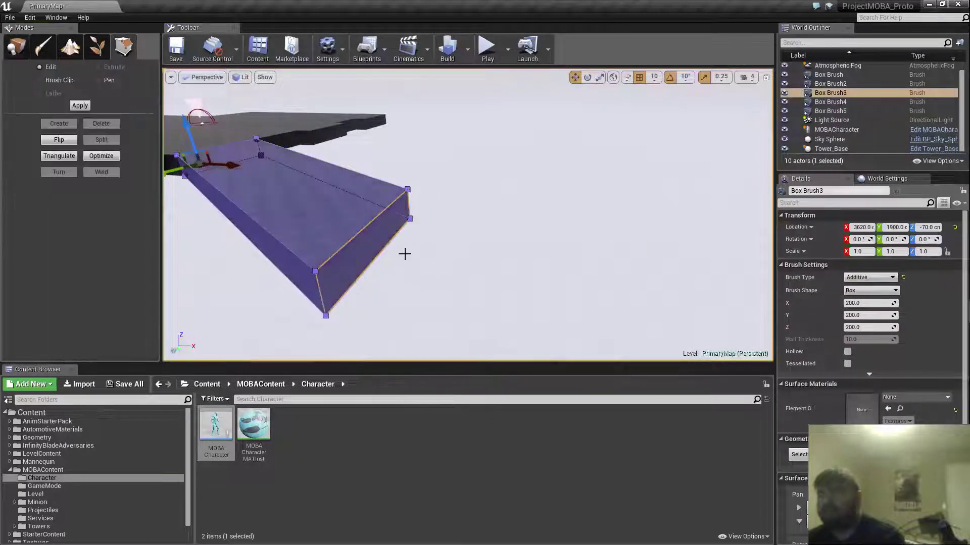
{"action": "right_click_drag", "start_coordinate": [364, 252], "coordinate": [379, 263]}
{"action": "right_click_drag", "start_coordinate": [401, 263], "coordinate": [400, 253]}
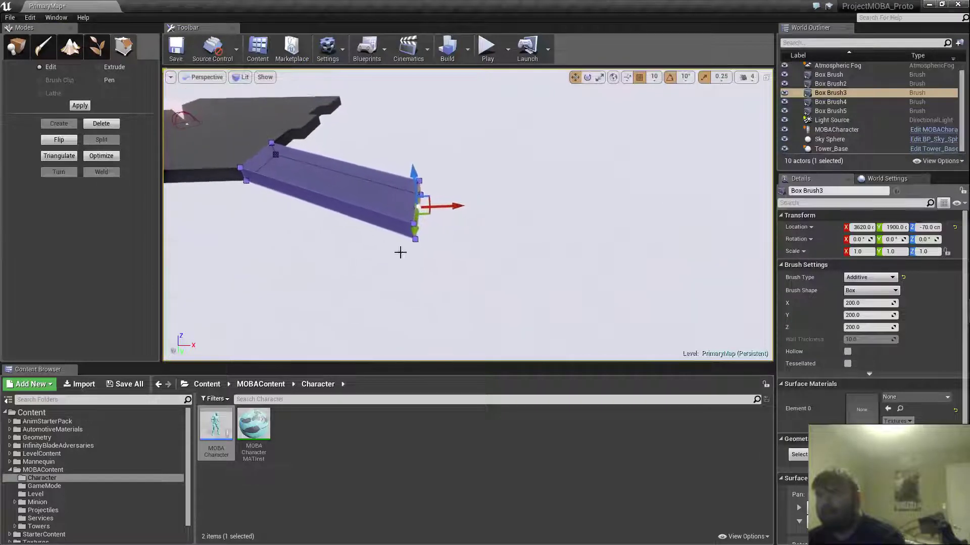
- Undo a trial pull of the lane's end face, and extrude that face along X into a straight section
{"action": "mouse_move", "coordinate": [451, 206]}
{"action": "left_mouse_down"}
{"action": "mouse_move", "coordinate": [598, 223]}
{"action": "mouse_move", "coordinate": [591, 219]}
{"action": "left_mouse_up"}
{"action": "key", "text": "ctrl+z"}
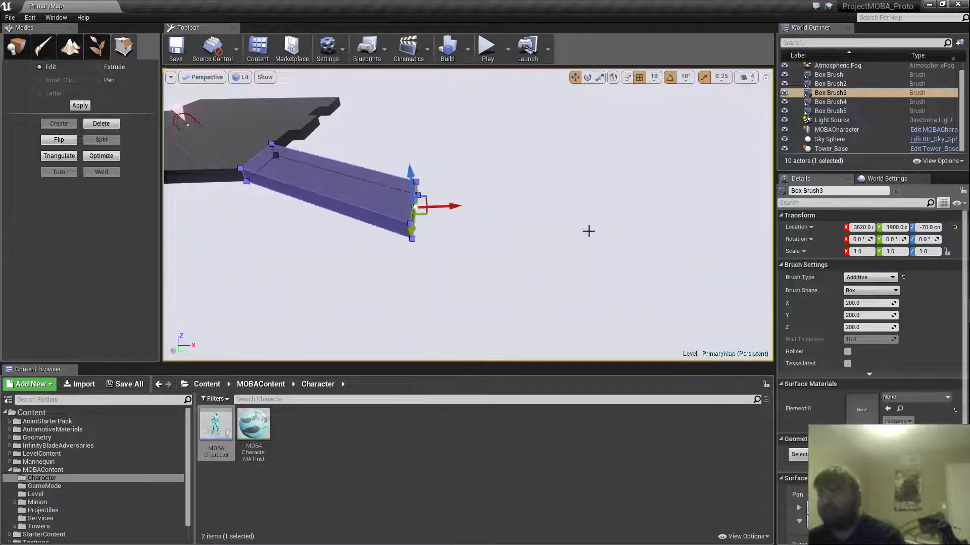
{"action": "left_click", "coordinate": [100, 66]}
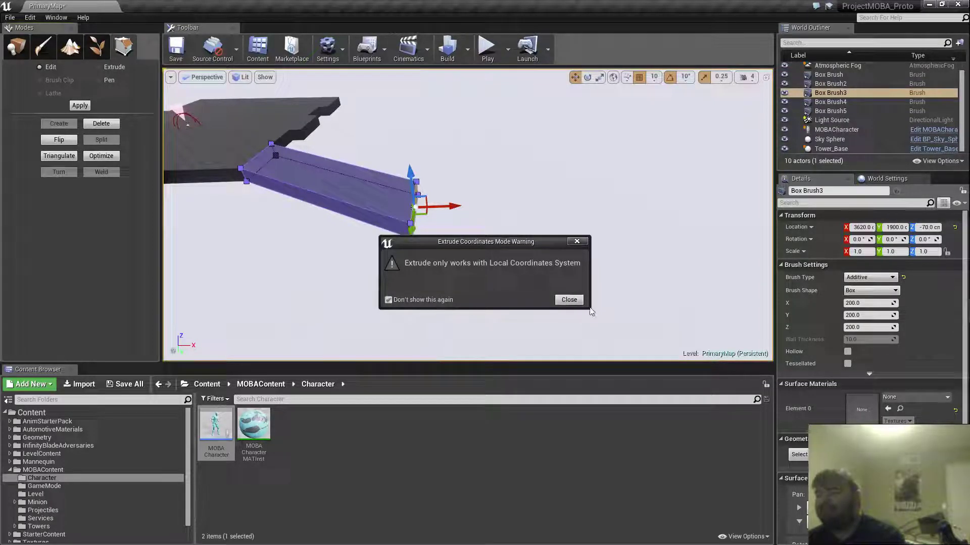
{"action": "left_click", "coordinate": [577, 299]}
{"action": "right_click_drag", "start_coordinate": [474, 214], "coordinate": [494, 220]}
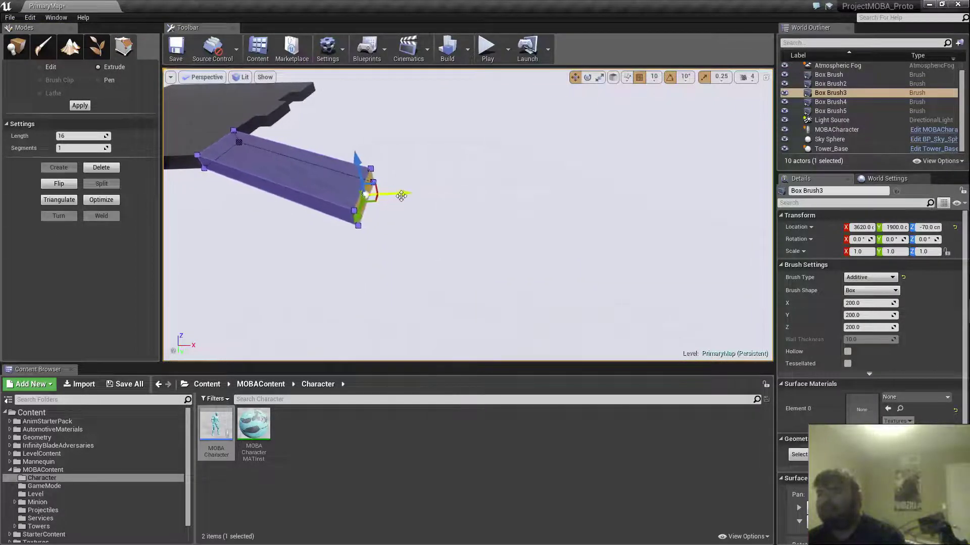
{"action": "left_click_drag", "start_coordinate": [401, 196], "coordinate": [567, 201]}
{"action": "right_click_drag", "start_coordinate": [525, 210], "coordinate": [420, 205]}
{"action": "key", "text": "d"}
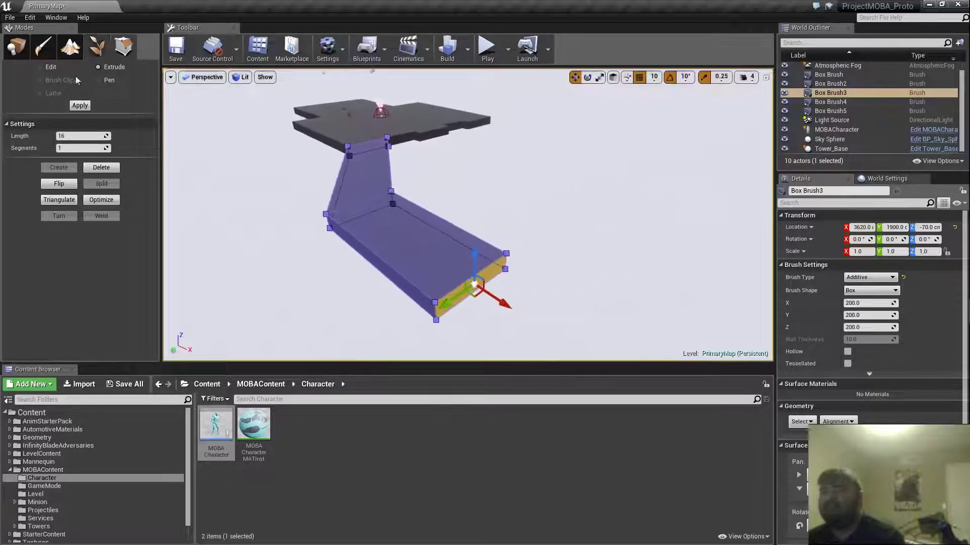
- In the geometry Edit mode, move the straight section's end face farther along X to lengthen the lane
{"action": "left_click", "coordinate": [45, 67]}
{"action": "right_click_drag", "start_coordinate": [219, 153], "coordinate": [286, 160]}
{"action": "key", "text": "a"}
{"action": "key", "text": "s"}
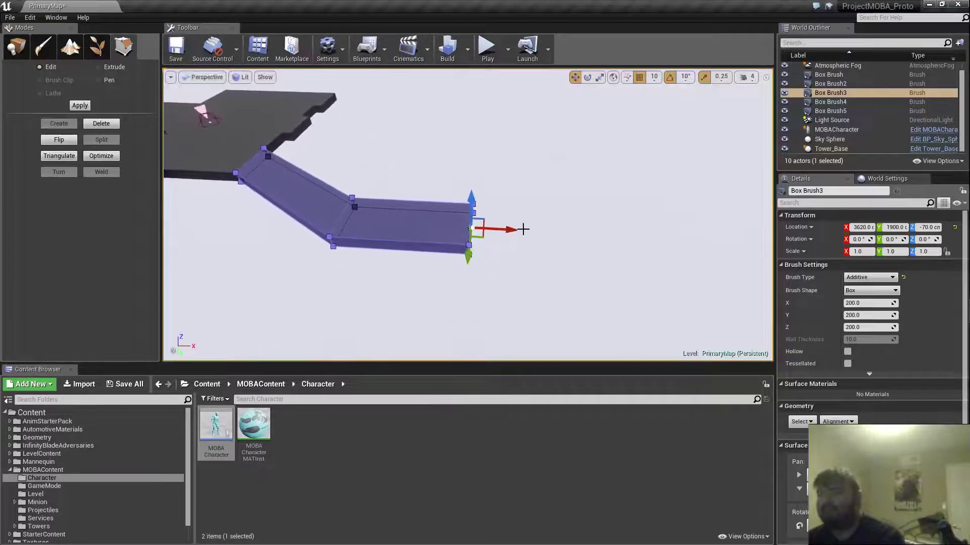
{"action": "left_click_drag", "start_coordinate": [513, 231], "coordinate": [643, 236]}
{"action": "mouse_move", "coordinate": [642, 236]}
{"action": "right_mouse_down"}
{"action": "mouse_move", "coordinate": [644, 253]}
{"action": "mouse_move", "coordinate": [651, 240]}
{"action": "right_mouse_up"}
{"action": "key", "text": "s"}
{"action": "key", "text": "d"}
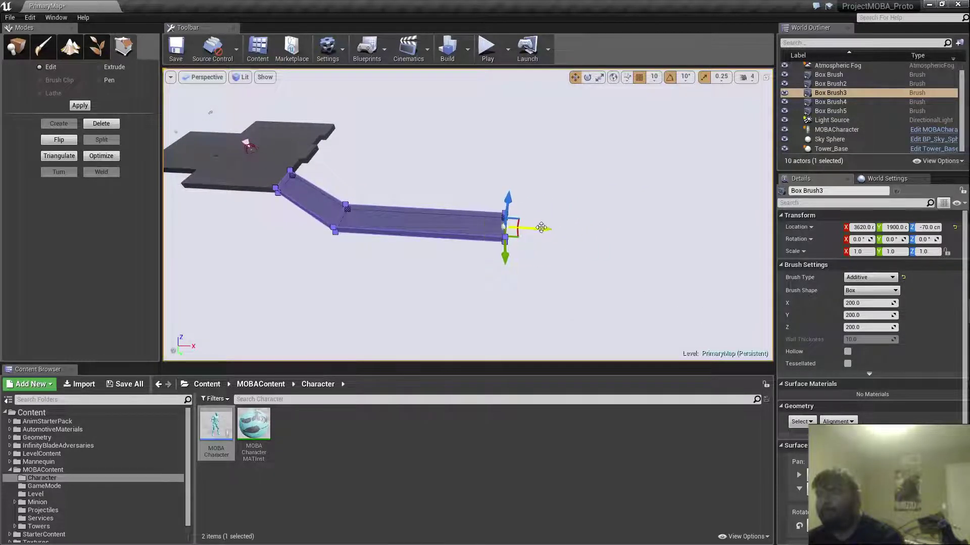
{"action": "key", "text": "d"}
{"action": "right_click_drag", "start_coordinate": [543, 230], "coordinate": [514, 230]}
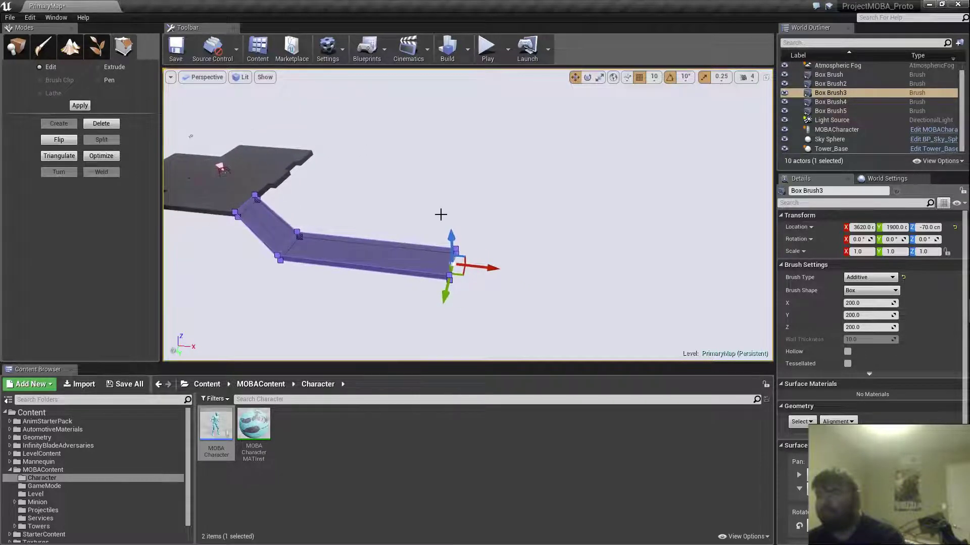
- Leave geometry editing for placement mode, select Box Brush and Box Brush2, and duplicate them along X beyond the lane's end
{"action": "left_click", "coordinate": [253, 181]}
{"action": "right_click_drag", "start_coordinate": [243, 187], "coordinate": [220, 192]}
{"action": "left_click", "coordinate": [18, 47]}
{"action": "right_click_drag", "start_coordinate": [342, 155], "coordinate": [322, 157]}
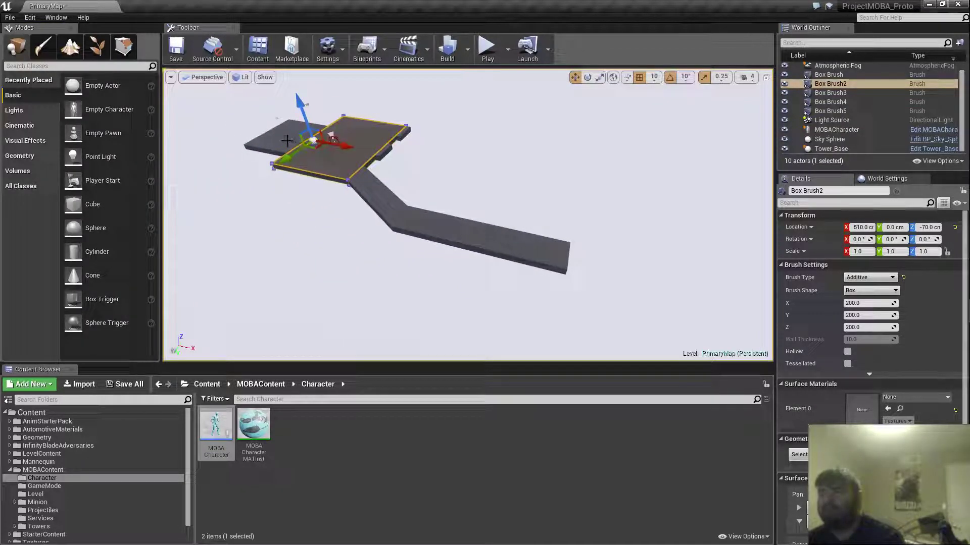
{"action": "left_click", "coordinate": [287, 140], "text": "ctrl"}
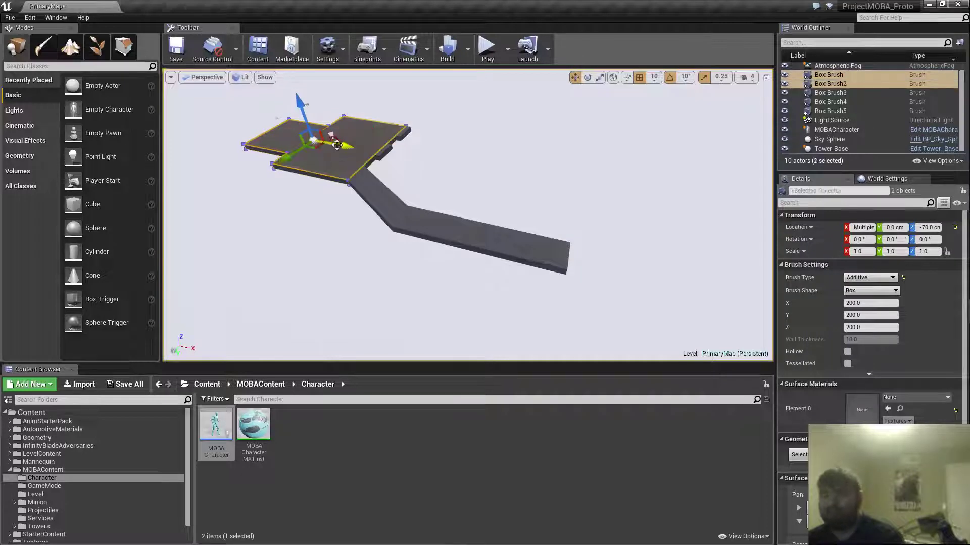
{"action": "left_click_drag", "start_coordinate": [338, 149], "coordinate": [597, 199], "text": "alt+shift"}
- Rotate the two duplicated ground brushes about 180° around Z, and move them farther out along X to face the original base
{"action": "right_click_drag", "start_coordinate": [362, 152], "coordinate": [340, 126]}
{"action": "key", "text": "w"}
{"action": "key", "text": "a"}
{"action": "key", "text": "e"}
{"action": "left_click_drag", "start_coordinate": [472, 227], "coordinate": [602, 235]}
{"action": "key", "text": "r"}
{"action": "mouse_move", "coordinate": [603, 235]}
{"action": "right_mouse_down"}
{"action": "mouse_move", "coordinate": [592, 241]}
{"action": "mouse_move", "coordinate": [626, 237]}
{"action": "right_mouse_up"}
{"action": "key", "text": "a"}
{"action": "left_click_drag", "start_coordinate": [652, 213], "coordinate": [704, 214]}
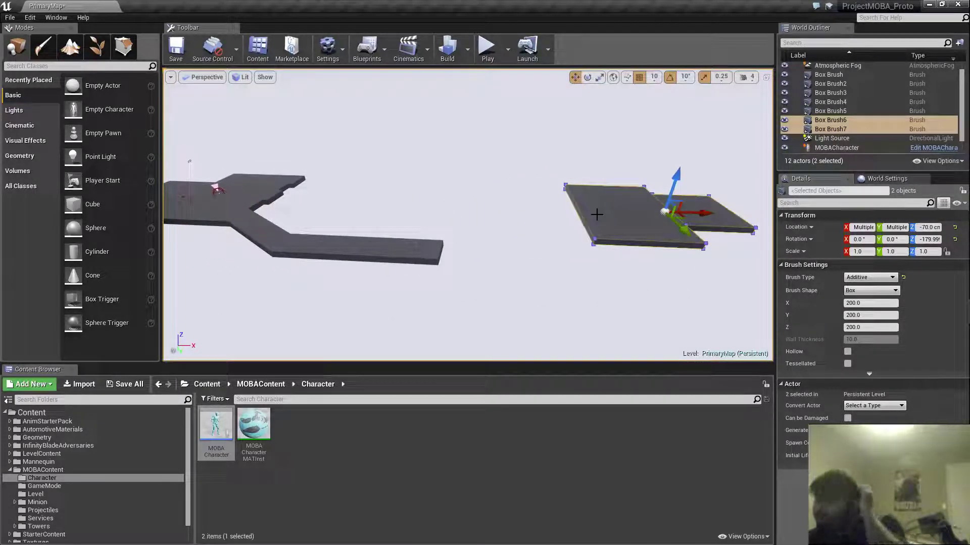
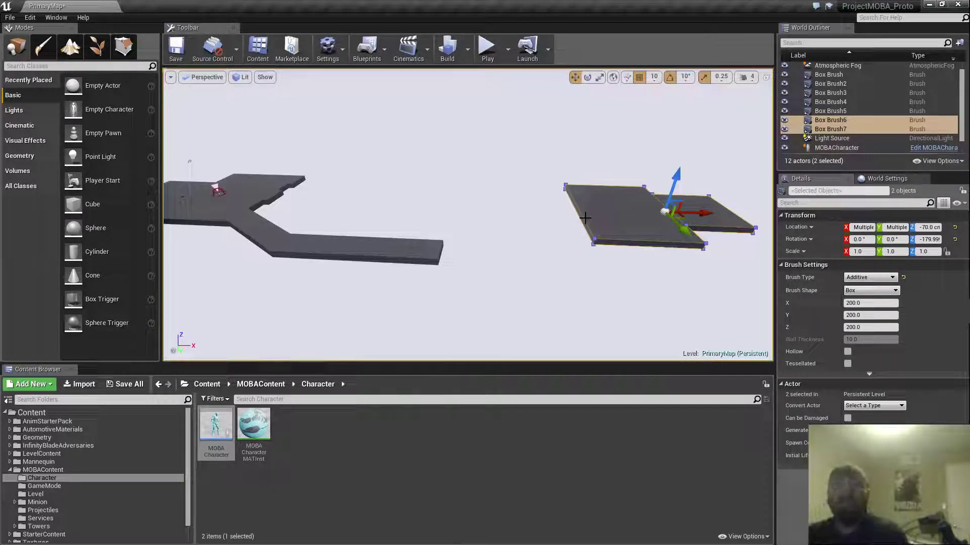
- Examine the gap between the lane's end and the duplicated base, and select the lane brush Box Brush3
{"action": "mouse_move", "coordinate": [589, 220]}
{"action": "right_mouse_down"}
{"action": "mouse_move", "coordinate": [456, 212]}
{"action": "mouse_move", "coordinate": [485, 209]}
{"action": "right_mouse_up"}
{"action": "key", "text": "w"}
{"action": "key", "text": "d"}
{"action": "key", "text": "a"}
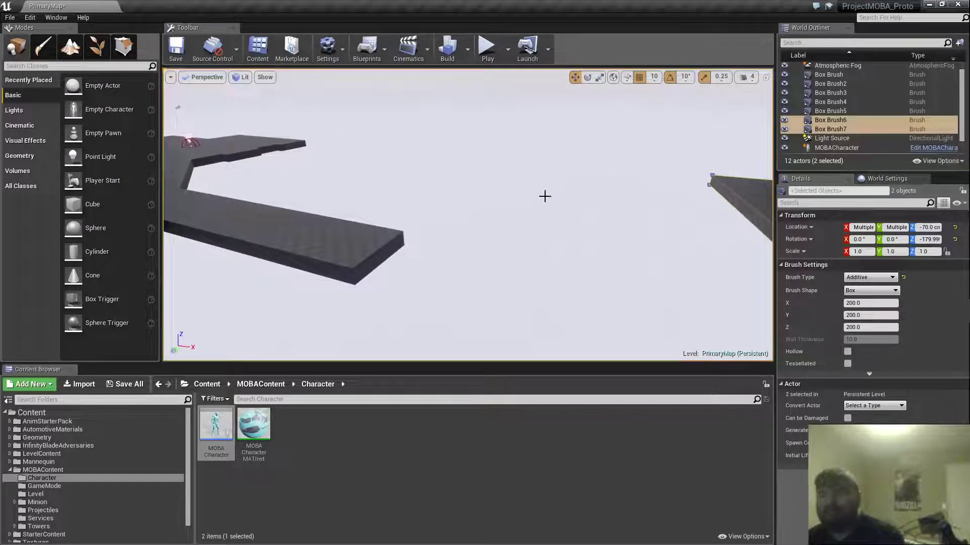
{"action": "mouse_move", "coordinate": [441, 259]}
{"action": "right_mouse_down"}
{"action": "mouse_move", "coordinate": [478, 257]}
{"action": "mouse_move", "coordinate": [430, 254]}
{"action": "mouse_move", "coordinate": [483, 250]}
{"action": "mouse_move", "coordinate": [363, 274]}
{"action": "right_mouse_up"}
{"action": "key", "text": "a"}
{"action": "key", "text": "a"}
{"action": "left_click", "coordinate": [309, 233]}
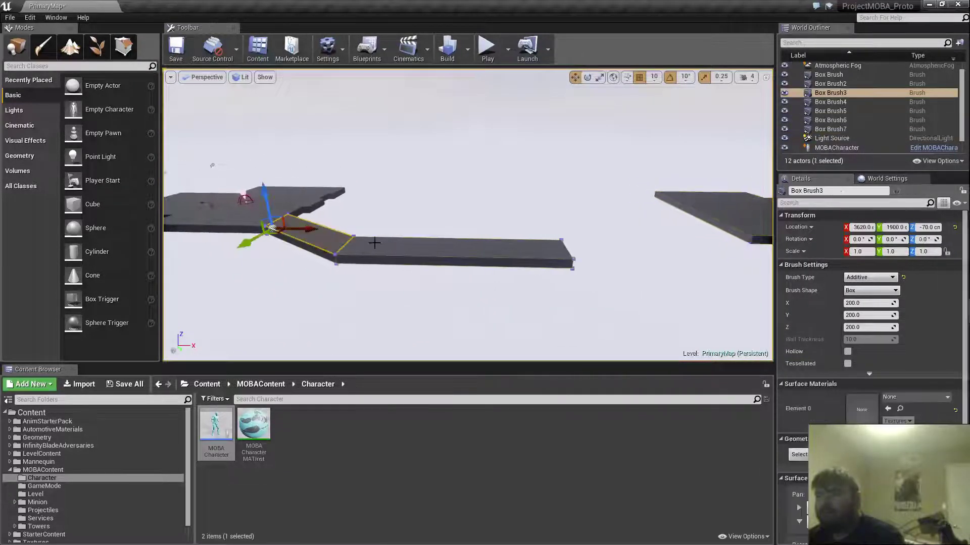
{"action": "mouse_move", "coordinate": [309, 234]}
{"action": "right_mouse_down"}
{"action": "mouse_move", "coordinate": [315, 216]}
{"action": "mouse_move", "coordinate": [311, 256]}
{"action": "mouse_move", "coordinate": [373, 240]}
{"action": "right_mouse_up"}
{"action": "key", "text": "d"}
{"action": "key", "text": "w"}
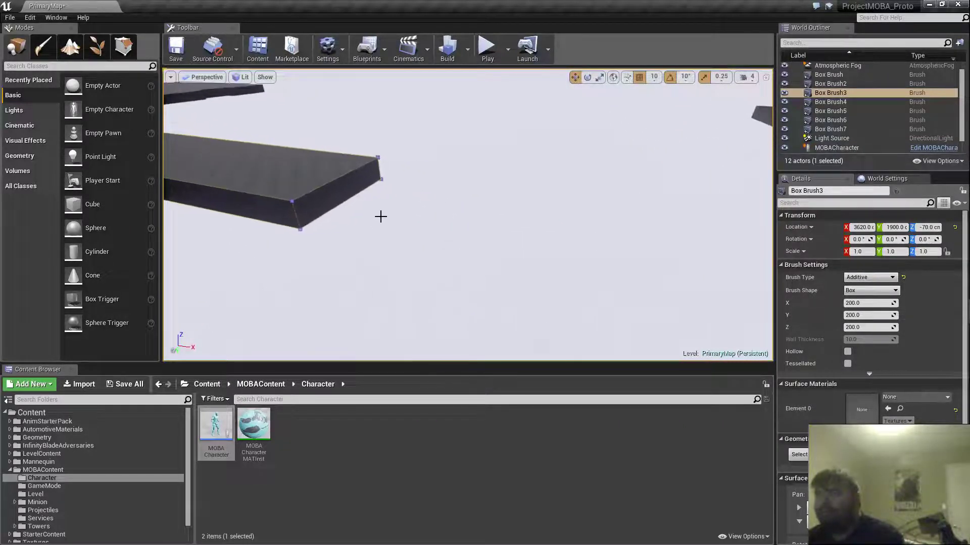
- Show the four-viewport layout, frame the lane brush in the Top view, and maximize that view
{"action": "left_click", "coordinate": [765, 77]}
{"action": "scroll", "coordinate": [380, 162], "scroll_direction": "down", "scroll_amount": 6}
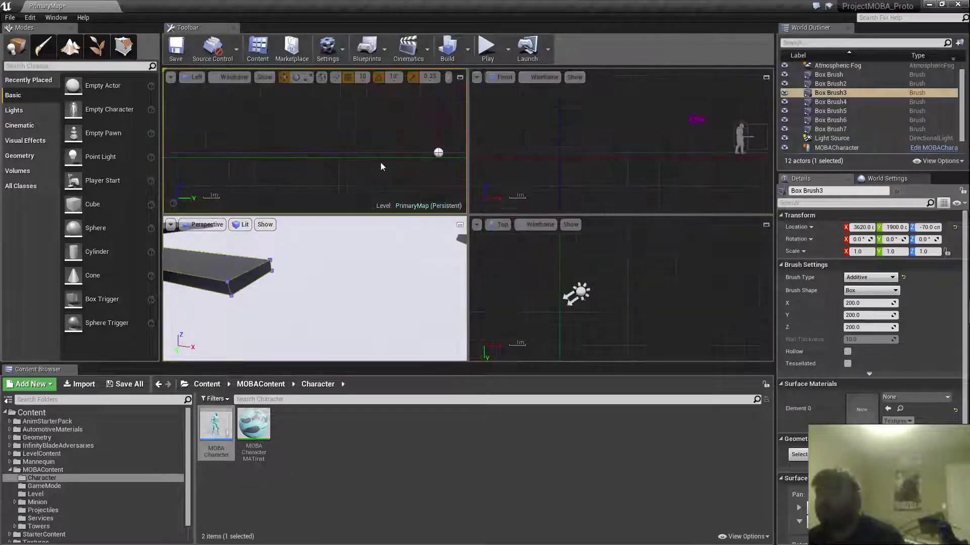
{"action": "scroll", "coordinate": [383, 167], "scroll_direction": "down", "scroll_amount": 5}
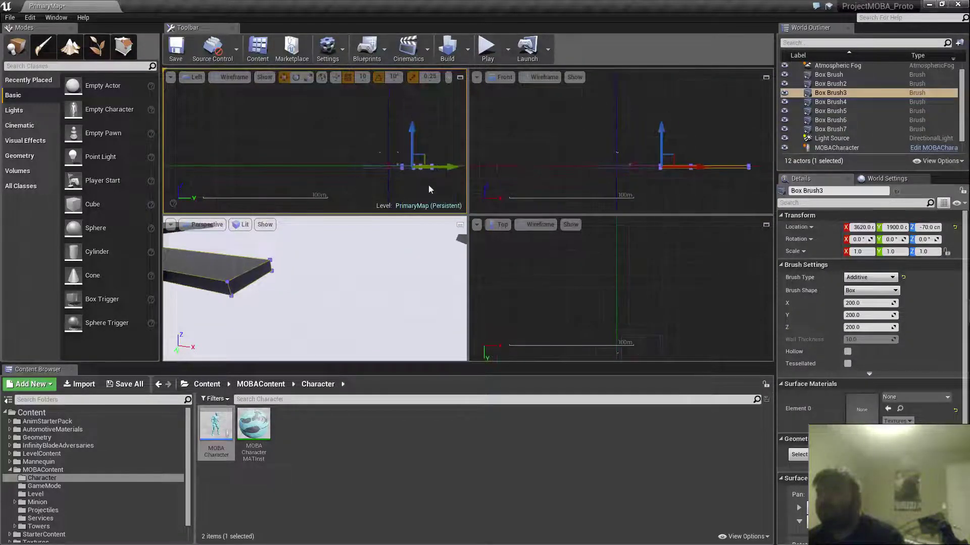
{"action": "right_click_drag", "start_coordinate": [522, 276], "coordinate": [552, 246]}
{"action": "scroll", "coordinate": [556, 248], "scroll_direction": "down", "scroll_amount": 2}
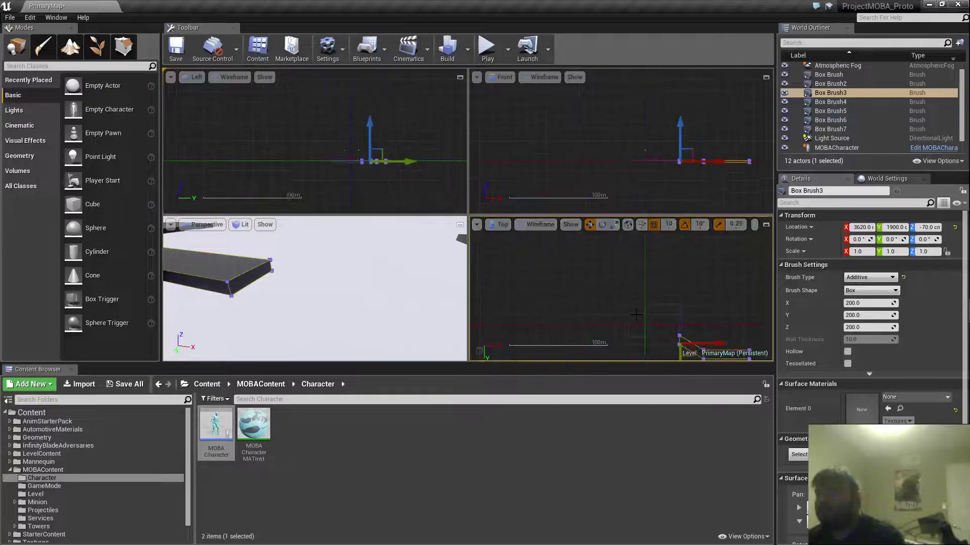
{"action": "right_click_drag", "start_coordinate": [704, 353], "coordinate": [522, 279]}
{"action": "scroll", "coordinate": [523, 283], "scroll_direction": "up", "scroll_amount": 5}
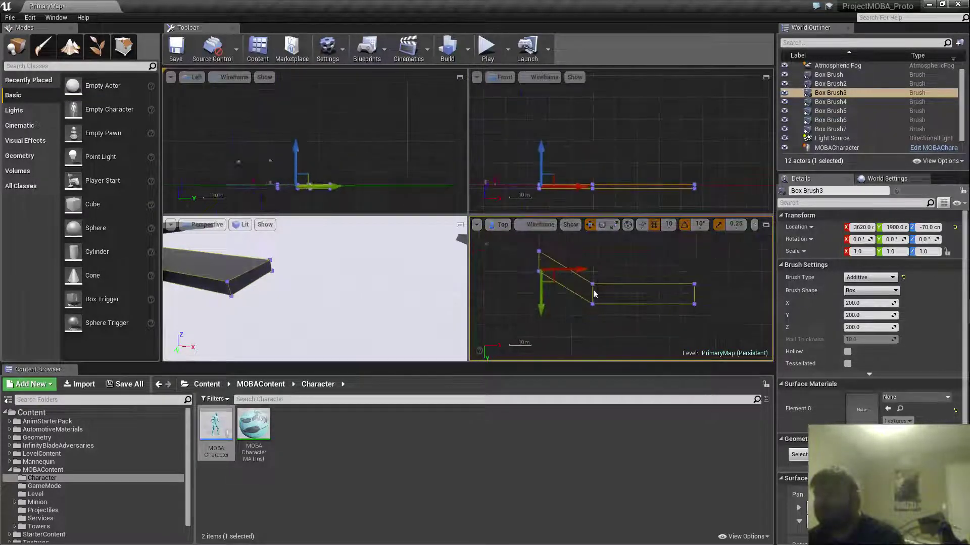
{"action": "left_click", "coordinate": [766, 225]}
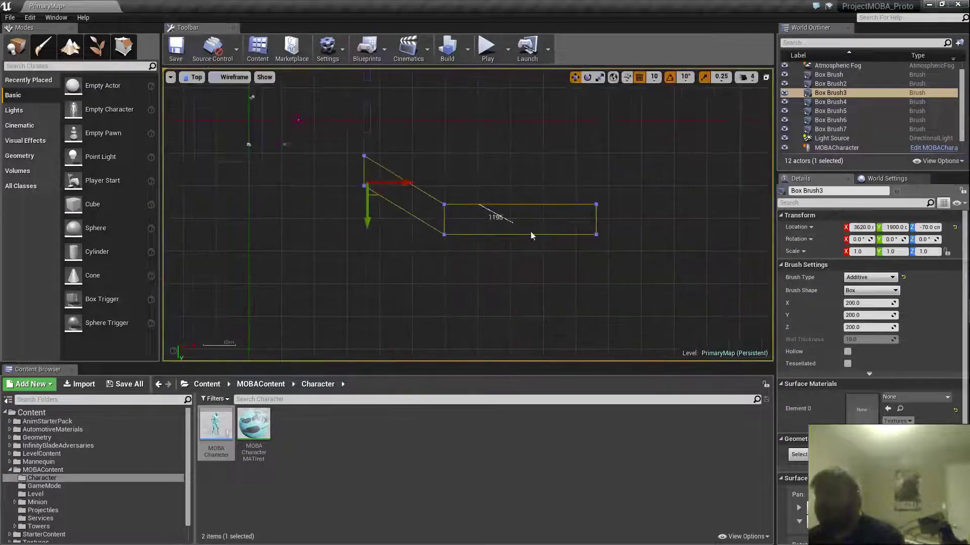
- Measure the span along X of the lane's diagonal section in the Top view
{"action": "scroll", "coordinate": [436, 217], "scroll_direction": "up", "scroll_amount": 4}
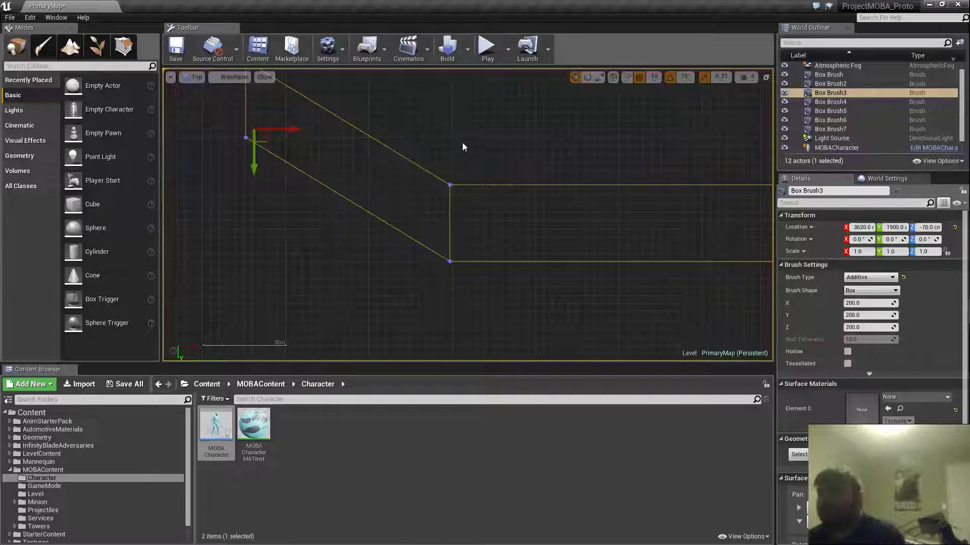
{"action": "mouse_move", "coordinate": [463, 147]}
{"action": "right_mouse_down"}
{"action": "mouse_move", "coordinate": [520, 225]}
{"action": "mouse_move", "coordinate": [583, 262]}
{"action": "right_mouse_up"}
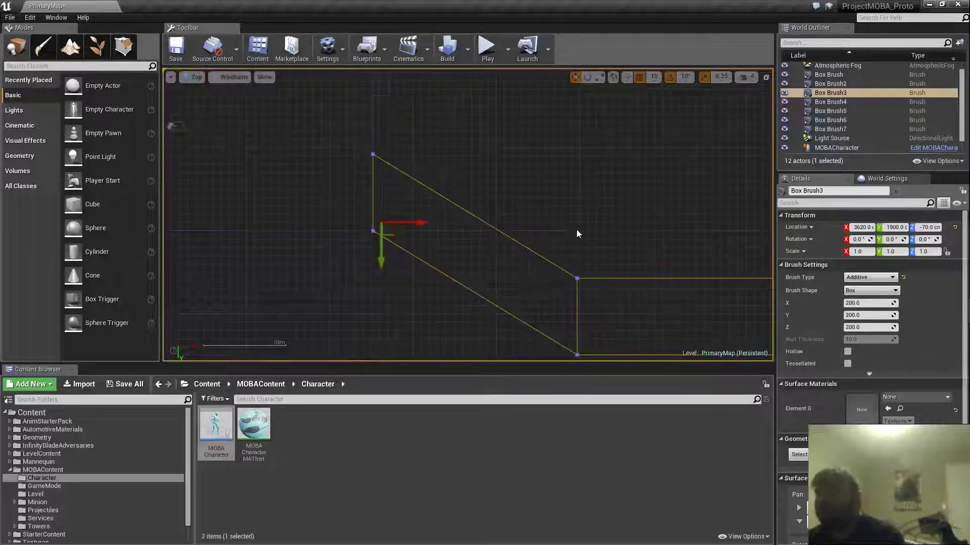
{"action": "middle_click_drag", "start_coordinate": [577, 225], "coordinate": [416, 210]}
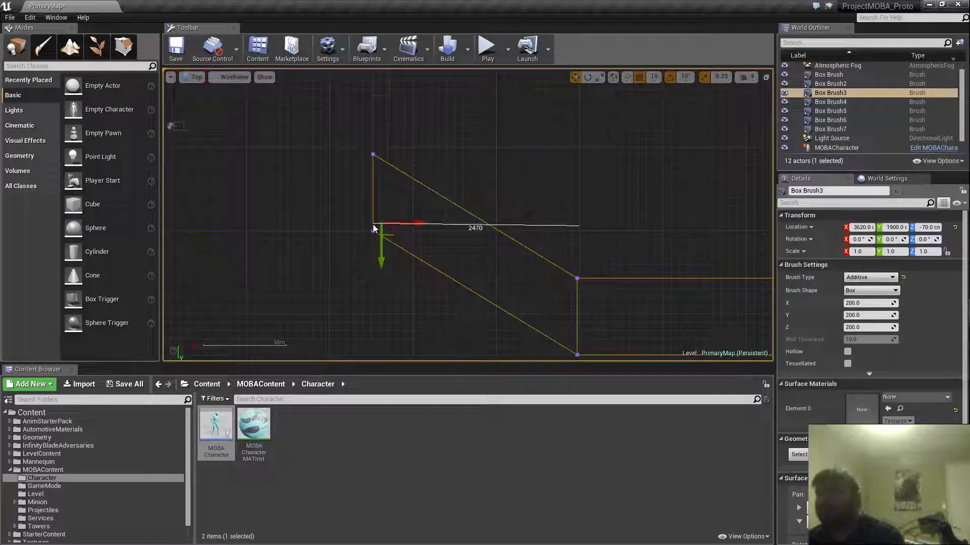
{"action": "middle_click_drag", "start_coordinate": [374, 227], "coordinate": [372, 226]}
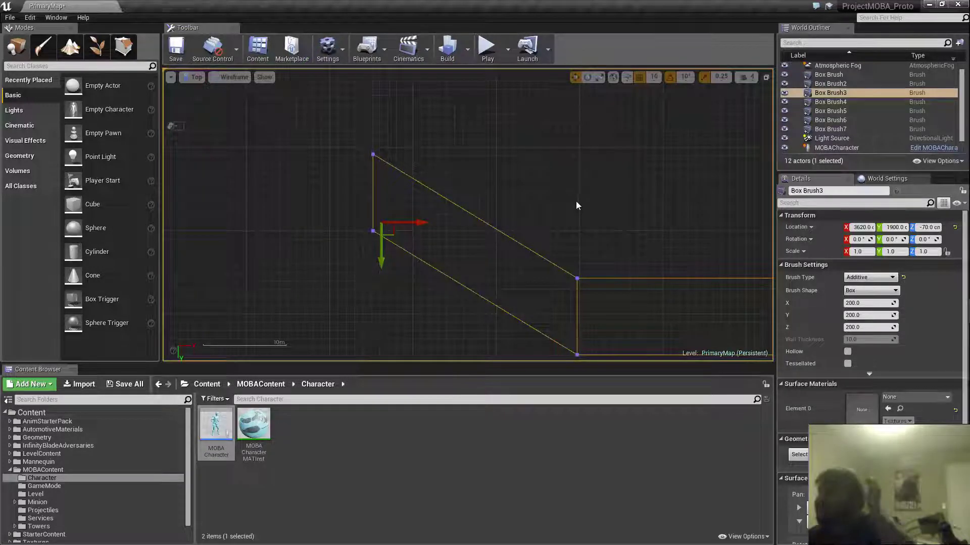
- Return to the maximized Perspective view and select the straight lane section's end face in geometry editing mode
{"action": "left_click", "coordinate": [766, 77]}
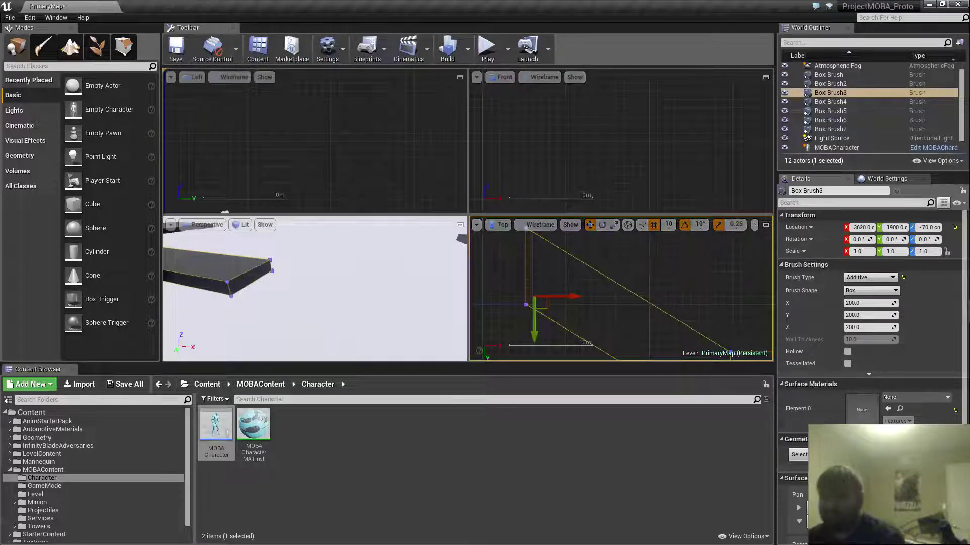
{"action": "left_click", "coordinate": [420, 251]}
{"action": "left_click", "coordinate": [460, 224]}
{"action": "right_click_drag", "start_coordinate": [491, 279], "coordinate": [306, 218]}
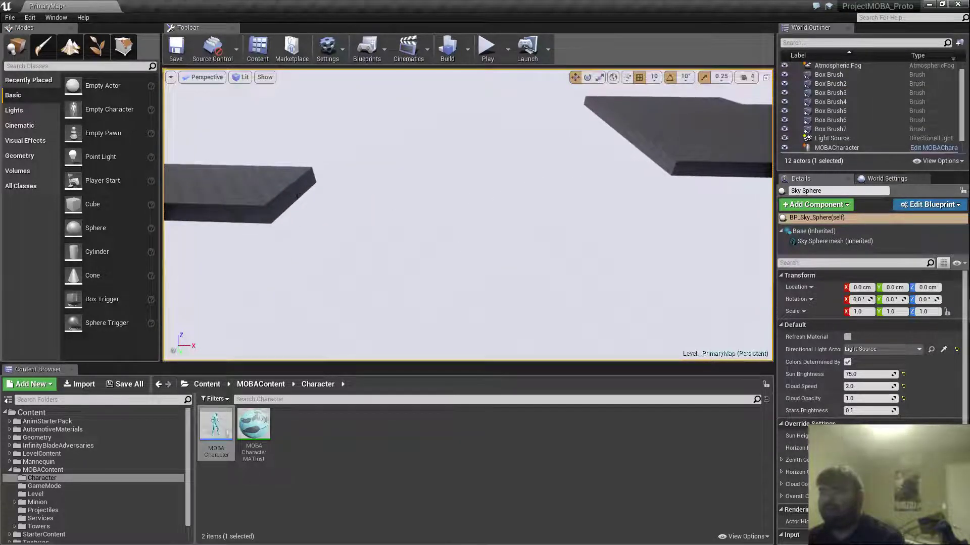
{"action": "left_click", "coordinate": [281, 195]}
{"action": "left_click", "coordinate": [124, 47]}
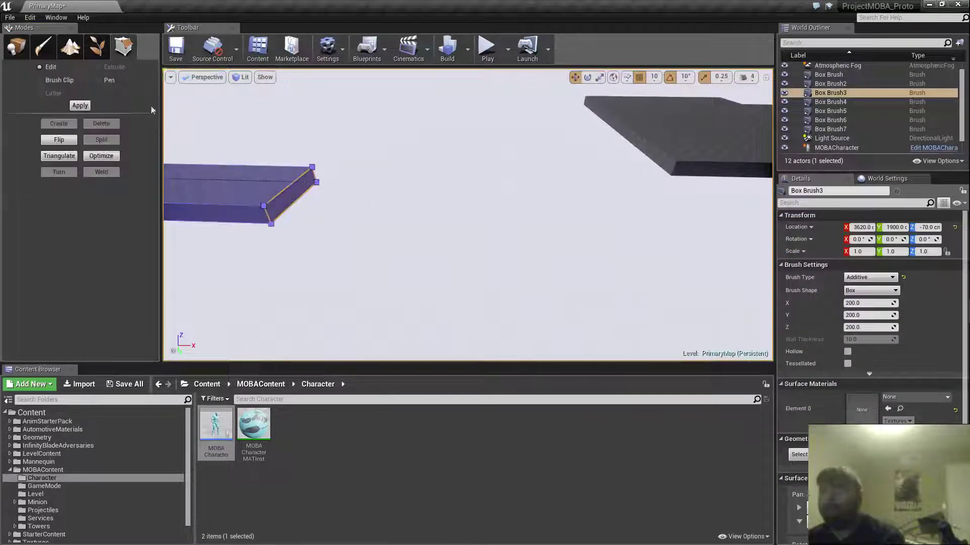
{"action": "left_click", "coordinate": [294, 195]}
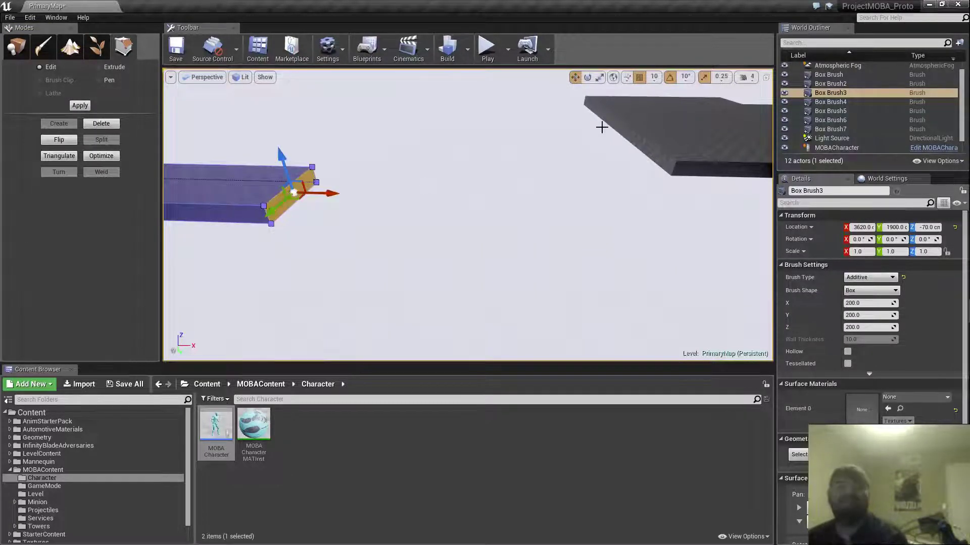
- Show the four viewports again and measure a distance along X across the lane's diagonal section in the Top view
{"action": "left_click", "coordinate": [766, 77]}
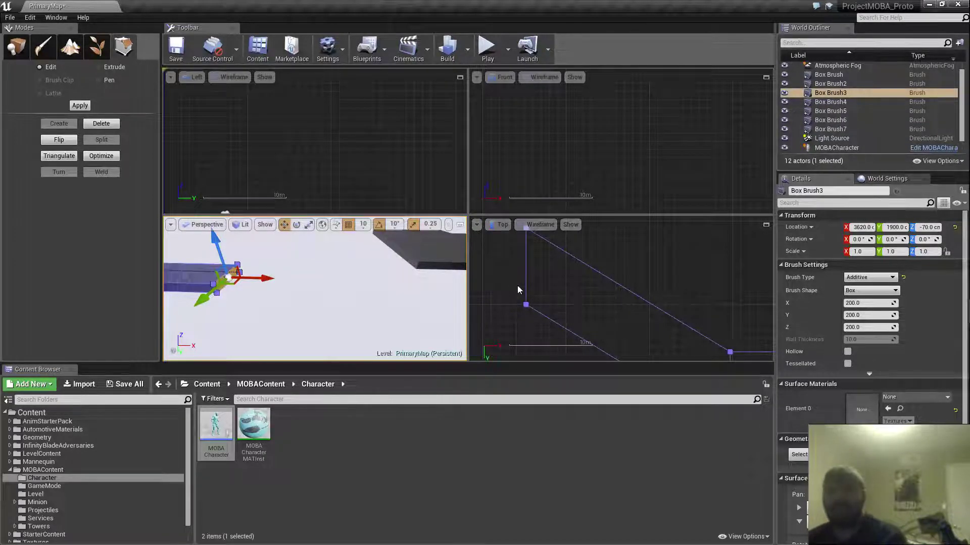
{"action": "right_click_drag", "start_coordinate": [517, 286], "coordinate": [518, 286]}
{"action": "middle_click_drag", "start_coordinate": [520, 284], "coordinate": [656, 284]}
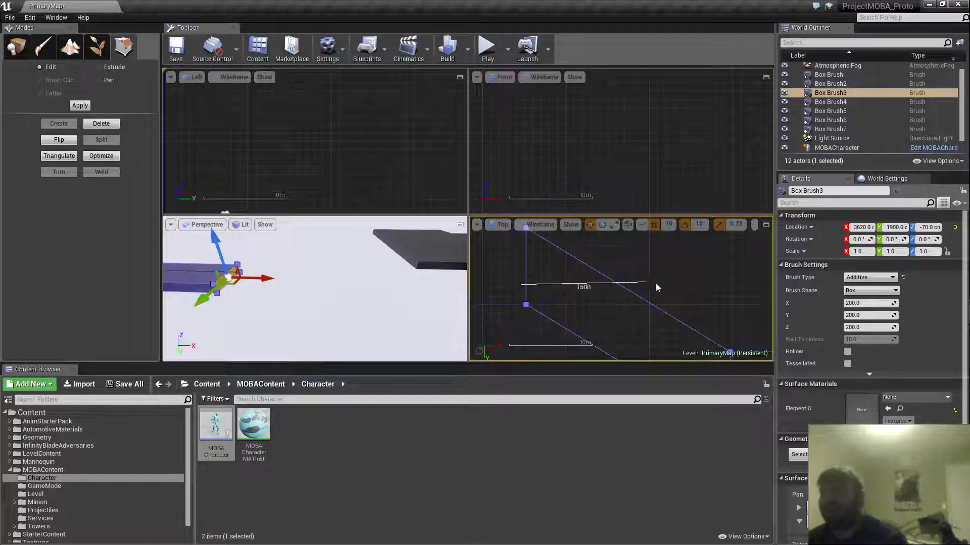
{"action": "left_click", "coordinate": [689, 289]}
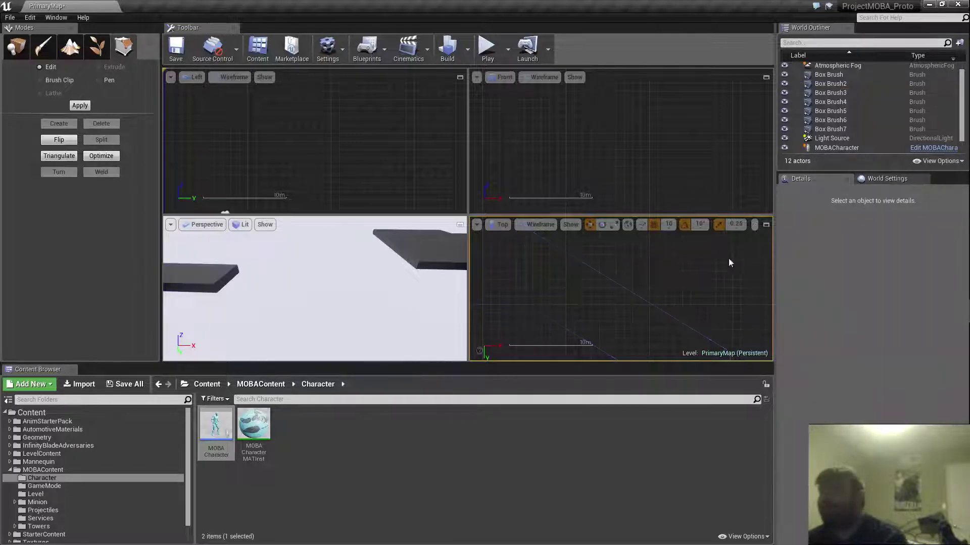
- Maximize the Perspective view and extrude the straight lane section's end face along X toward the mirrored enemy base
{"action": "left_click", "coordinate": [460, 224]}
{"action": "left_click", "coordinate": [298, 204]}
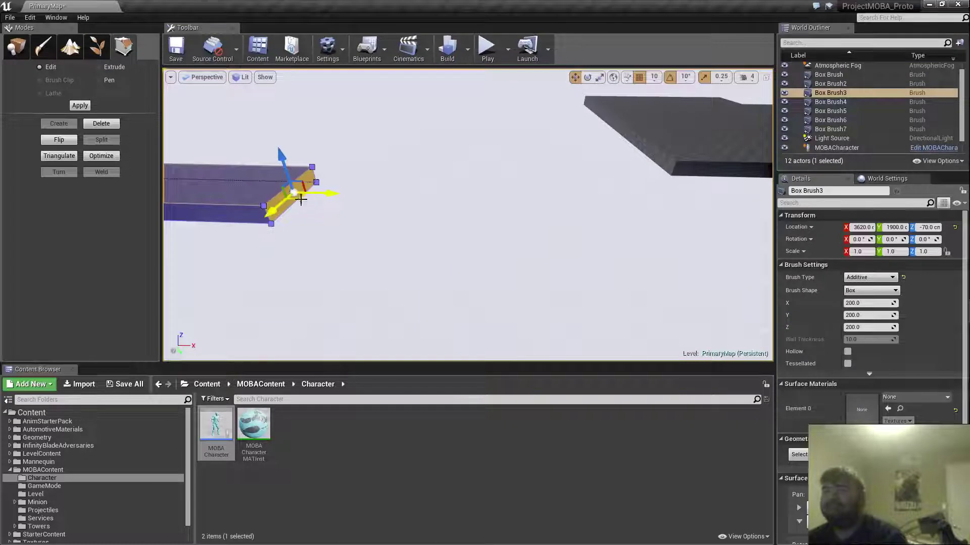
{"action": "left_click", "coordinate": [100, 68]}
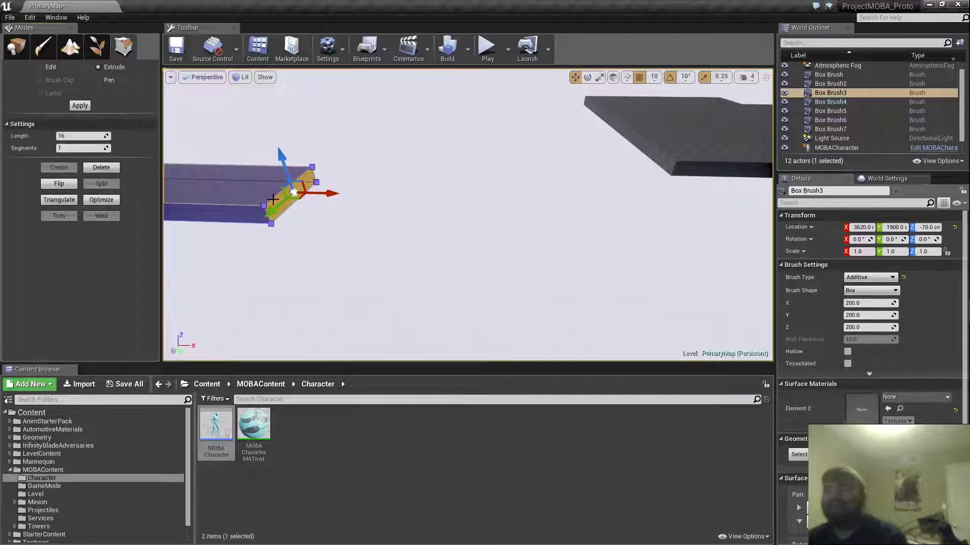
{"action": "left_click_drag", "start_coordinate": [455, 205], "coordinate": [379, 212]}
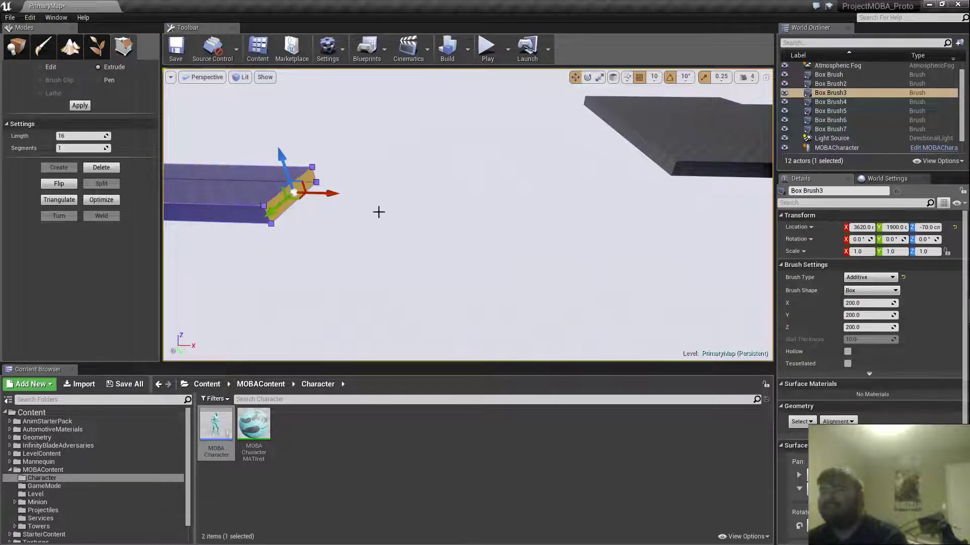
{"action": "mouse_move", "coordinate": [327, 193]}
{"action": "left_mouse_down"}
{"action": "mouse_move", "coordinate": [471, 194]}
{"action": "mouse_move", "coordinate": [589, 163]}
{"action": "mouse_move", "coordinate": [629, 164]}
{"action": "left_mouse_up"}
{"action": "mouse_move", "coordinate": [519, 169]}
{"action": "right_mouse_down"}
{"action": "mouse_move", "coordinate": [469, 170]}
{"action": "mouse_move", "coordinate": [538, 166]}
{"action": "mouse_move", "coordinate": [544, 131]}
{"action": "mouse_move", "coordinate": [560, 124]}
{"action": "mouse_move", "coordinate": [656, 121]}
{"action": "mouse_move", "coordinate": [641, 129]}
{"action": "right_mouse_up"}
{"action": "key", "text": "w"}
{"action": "key", "text": "a"}
{"action": "key", "text": "w"}
{"action": "key", "text": "s"}
{"action": "key", "text": "w"}
{"action": "key", "text": "s"}
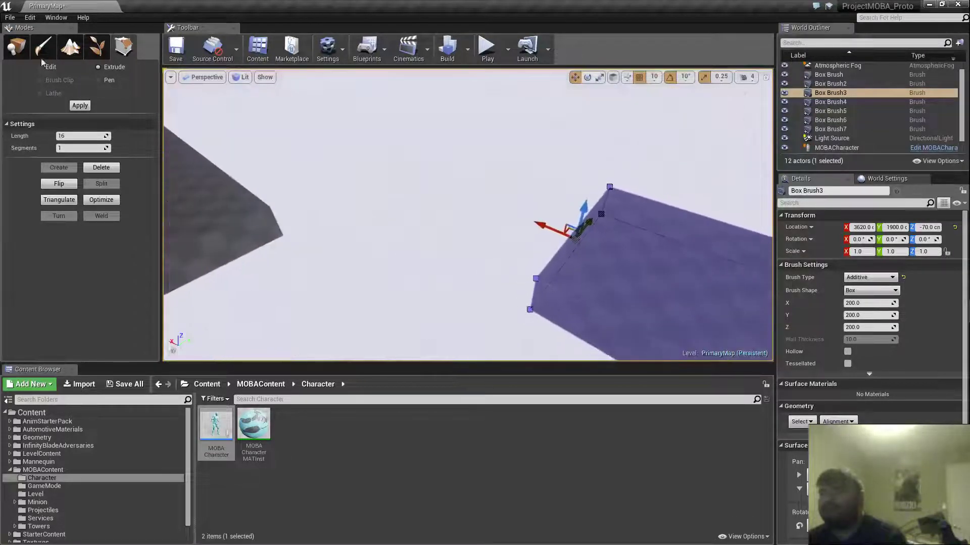
- Switch geometry editing back to Edit and move the extruded end face sideways to meet the enemy base's front edge
{"action": "left_click", "coordinate": [41, 67]}
{"action": "mouse_move", "coordinate": [401, 158]}
{"action": "right_mouse_down"}
{"action": "mouse_move", "coordinate": [477, 172]}
{"action": "mouse_move", "coordinate": [414, 161]}
{"action": "mouse_move", "coordinate": [530, 196]}
{"action": "right_mouse_up"}
{"action": "key", "text": "a"}
{"action": "left_click_drag", "start_coordinate": [321, 254], "coordinate": [533, 300]}
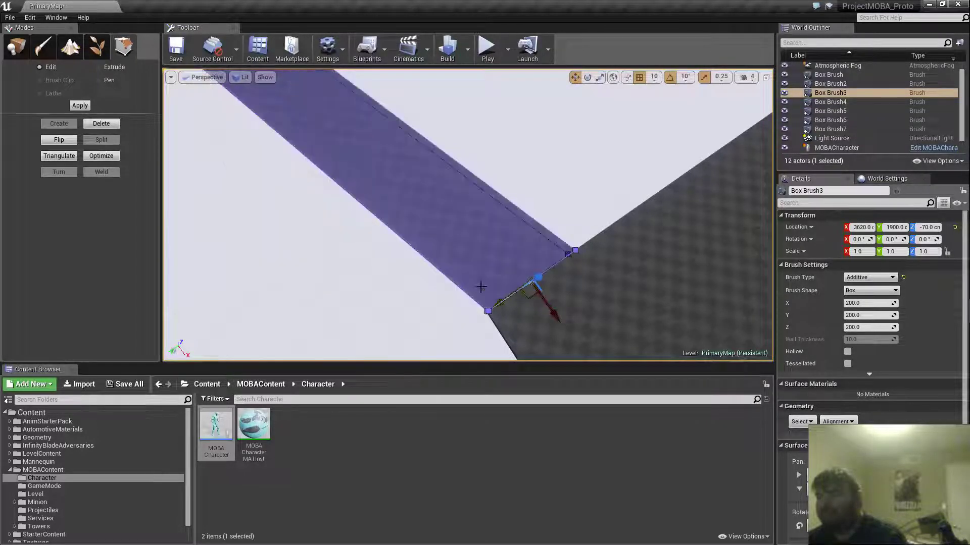
{"action": "mouse_move", "coordinate": [481, 287]}
{"action": "right_mouse_down"}
{"action": "mouse_move", "coordinate": [565, 310]}
{"action": "mouse_move", "coordinate": [590, 263]}
{"action": "mouse_move", "coordinate": [596, 283]}
{"action": "mouse_move", "coordinate": [581, 227]}
{"action": "mouse_move", "coordinate": [596, 205]}
{"action": "mouse_move", "coordinate": [679, 197]}
{"action": "right_mouse_up"}
{"action": "right_click_drag", "start_coordinate": [375, 269], "coordinate": [373, 269]}
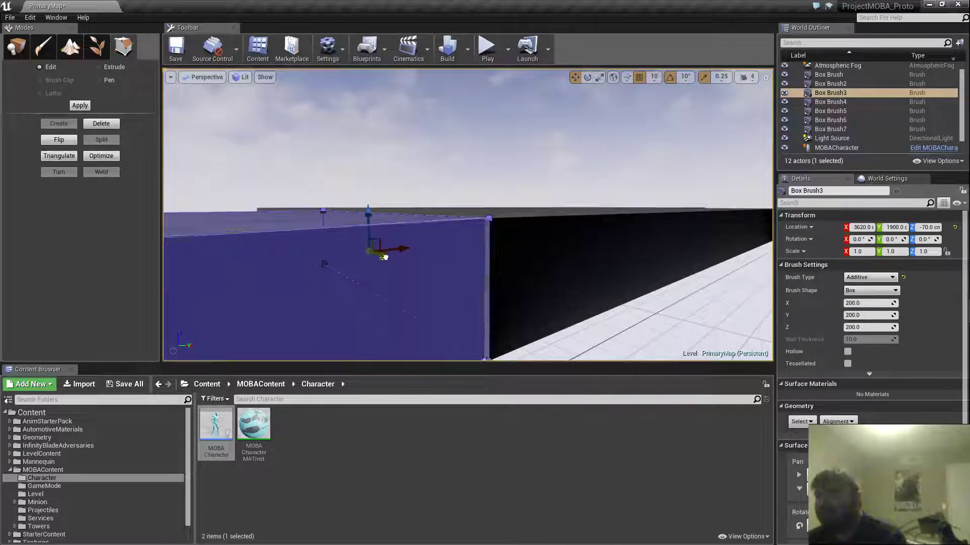
{"action": "mouse_move", "coordinate": [399, 262]}
{"action": "right_mouse_down"}
{"action": "mouse_move", "coordinate": [398, 222]}
{"action": "mouse_move", "coordinate": [369, 313]}
{"action": "mouse_move", "coordinate": [242, 285]}
{"action": "mouse_move", "coordinate": [280, 281]}
{"action": "mouse_move", "coordinate": [280, 309]}
{"action": "mouse_move", "coordinate": [250, 305]}
{"action": "right_mouse_up"}
{"action": "right_click_drag", "start_coordinate": [489, 288], "coordinate": [483, 288]}
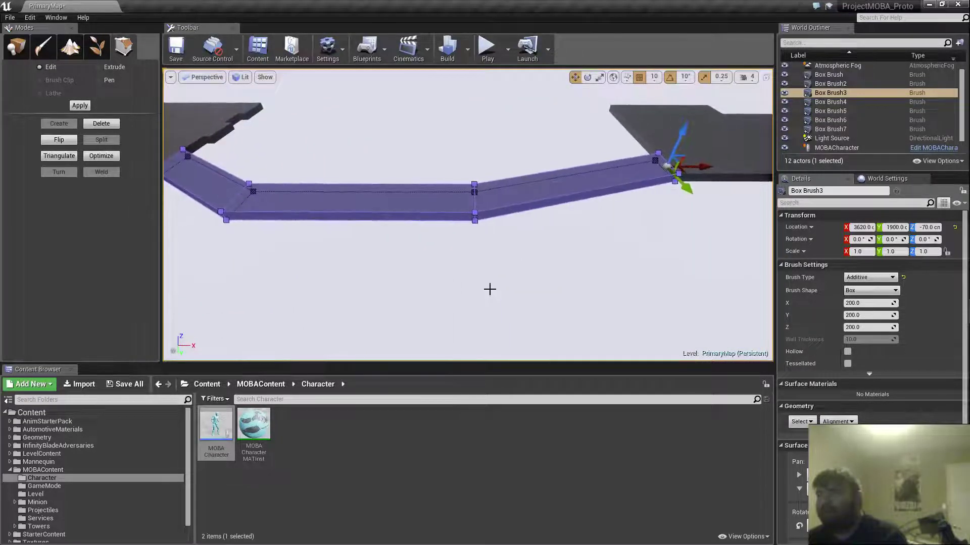
- Show the four viewports, frame the new diagonal lane section in the Top view, and maximize that view
{"action": "left_click", "coordinate": [766, 78]}
{"action": "scroll", "coordinate": [526, 288], "scroll_direction": "down", "scroll_amount": 4}
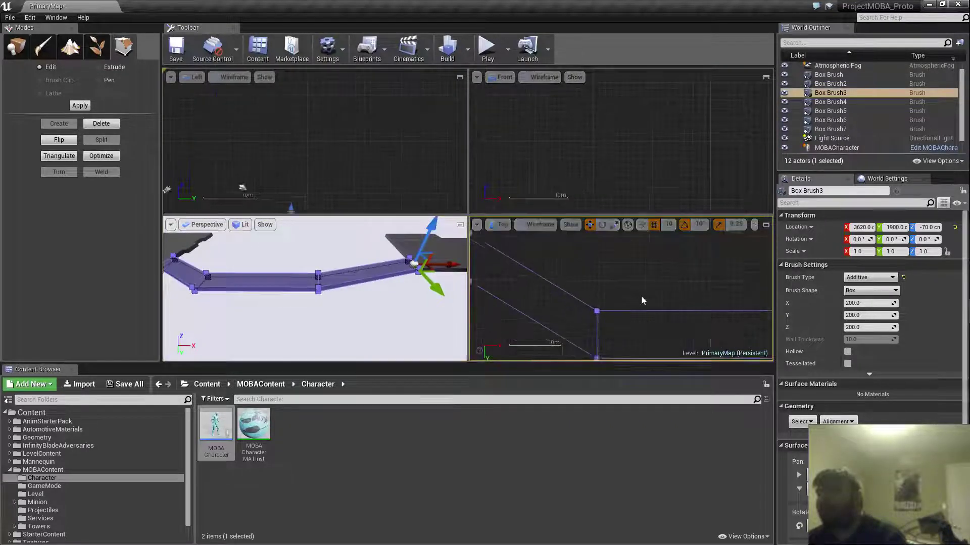
{"action": "right_click_drag", "start_coordinate": [652, 295], "coordinate": [471, 329]}
{"action": "scroll", "coordinate": [637, 301], "scroll_direction": "down", "scroll_amount": 3}
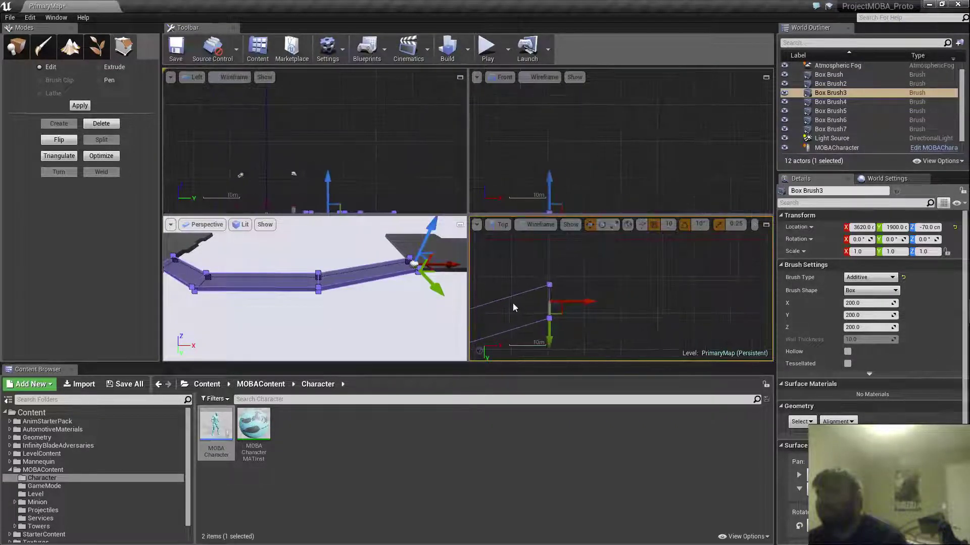
{"action": "mouse_move", "coordinate": [513, 303]}
{"action": "right_mouse_down"}
{"action": "mouse_move", "coordinate": [638, 275]}
{"action": "mouse_move", "coordinate": [681, 278]}
{"action": "right_mouse_up"}
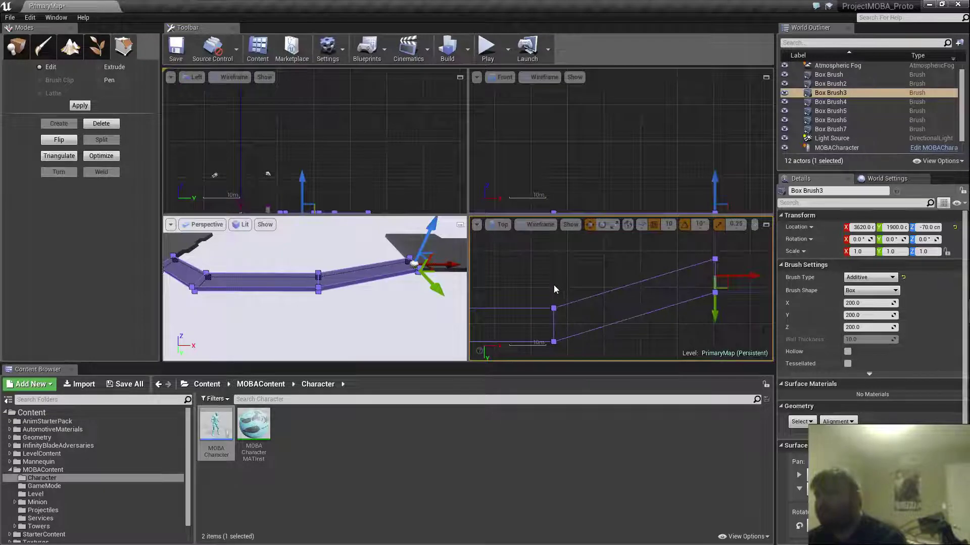
{"action": "left_click", "coordinate": [765, 224]}
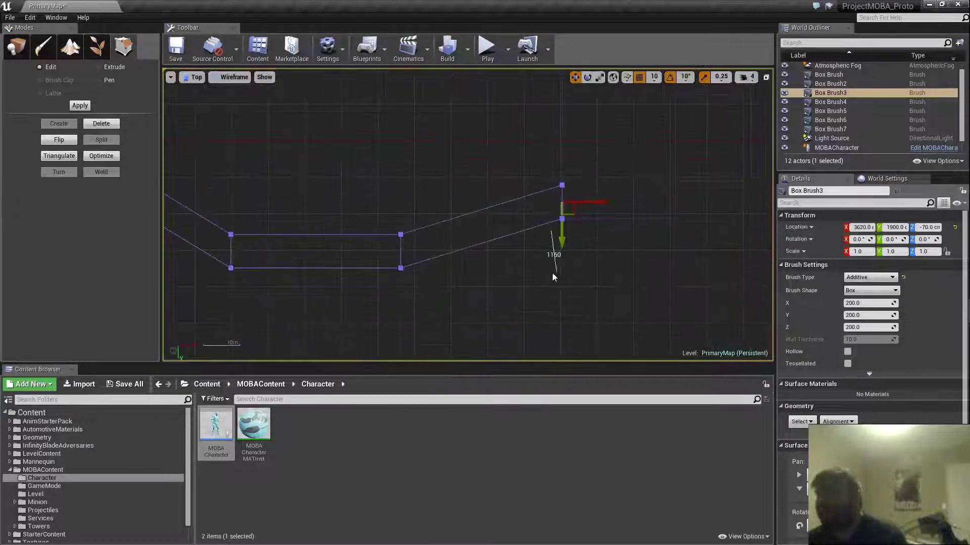
- Measure the distance along X from the end of the straight lane section beside the new diagonal
{"action": "middle_click_drag", "start_coordinate": [552, 273], "coordinate": [552, 272]}
{"action": "scroll", "coordinate": [551, 271], "scroll_direction": "down", "scroll_amount": 1}
{"action": "right_click_drag", "start_coordinate": [404, 183], "coordinate": [416, 244]}
{"action": "scroll", "coordinate": [441, 296], "scroll_direction": "up", "scroll_amount": 3}
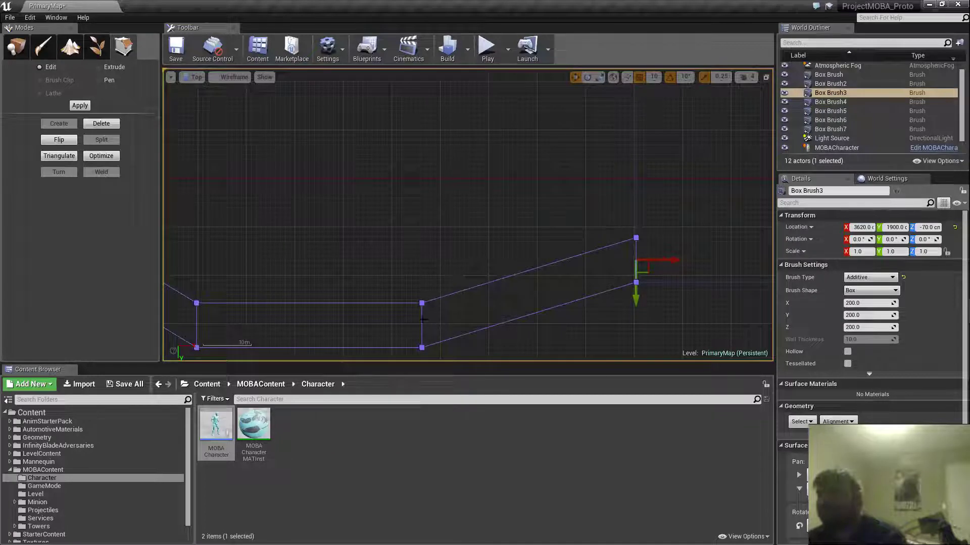
{"action": "middle_click_drag", "start_coordinate": [508, 312], "coordinate": [511, 316]}
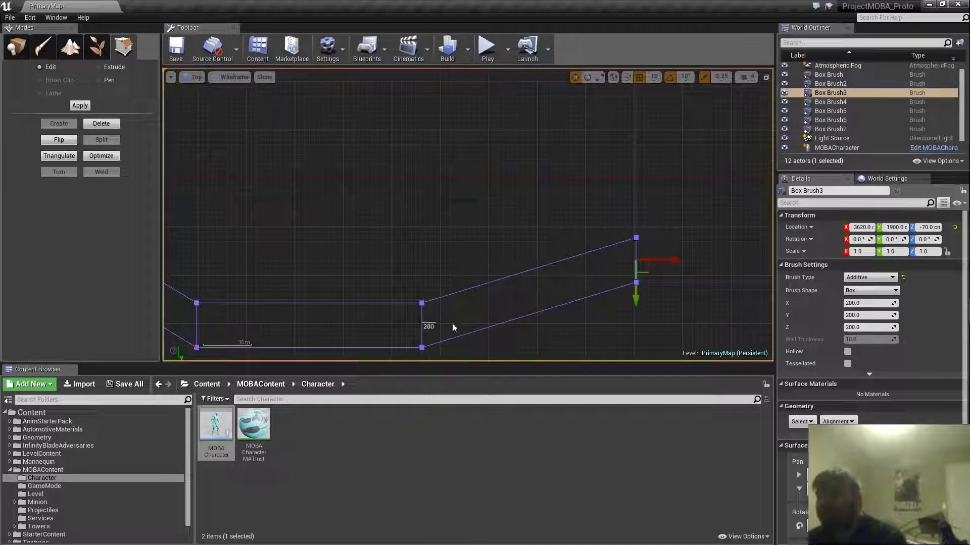
{"action": "middle_click_drag", "start_coordinate": [555, 322], "coordinate": [588, 324]}
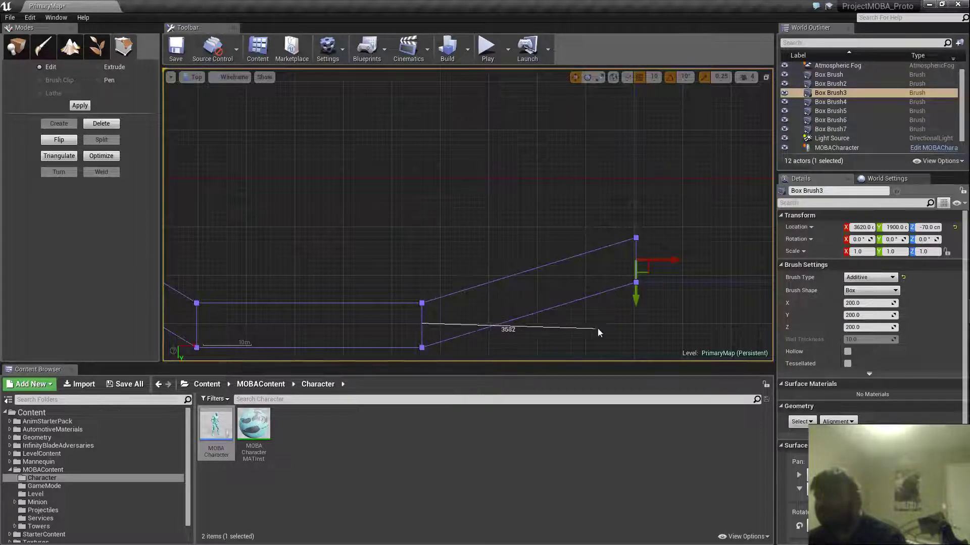
{"action": "middle_click_drag", "start_coordinate": [598, 329], "coordinate": [542, 327]}
- Move the new diagonal section's end face back along X so the section mirrors the lane's first diagonal
{"action": "left_click_drag", "start_coordinate": [669, 271], "coordinate": [579, 267]}
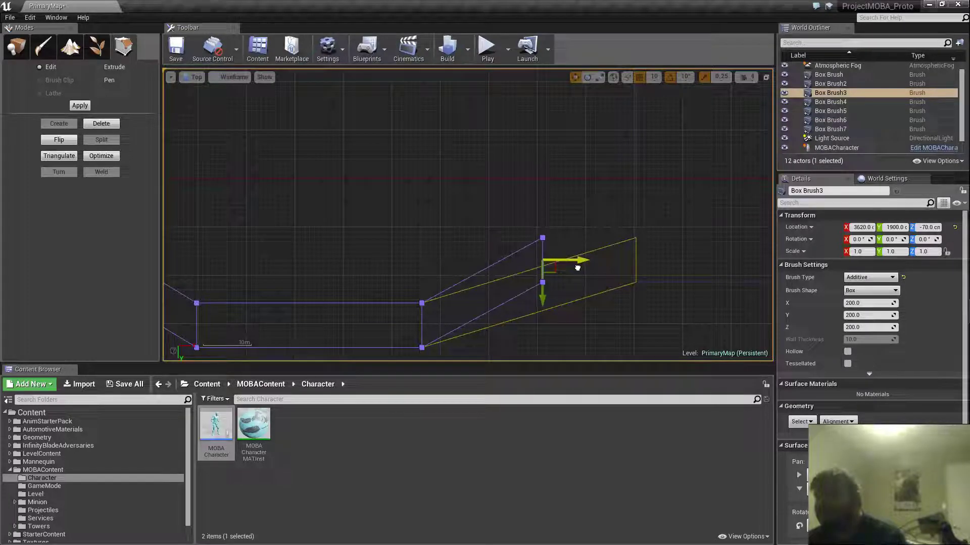
{"action": "left_click_drag", "start_coordinate": [577, 267], "coordinate": [577, 269]}
{"action": "scroll", "coordinate": [572, 284], "scroll_direction": "down", "scroll_amount": 4}
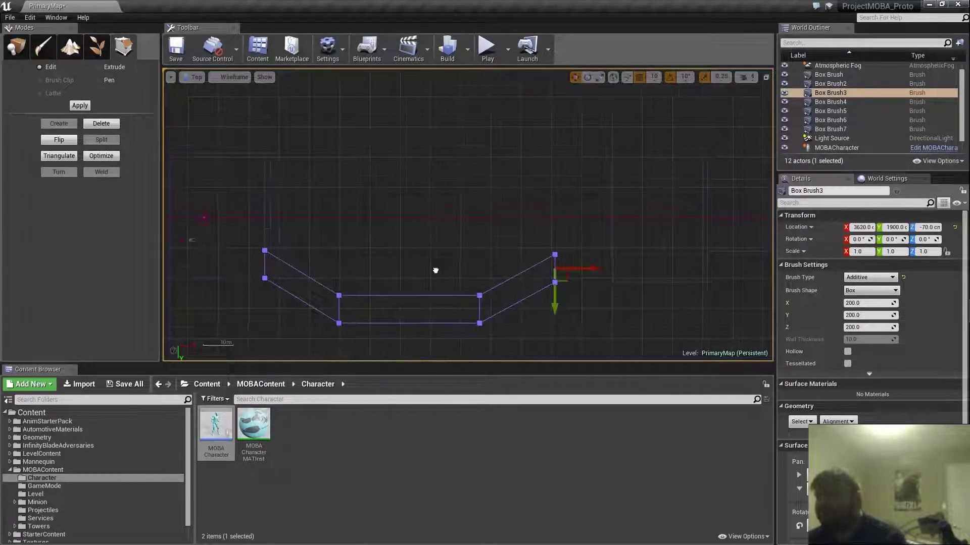
{"action": "mouse_move", "coordinate": [435, 271]}
{"action": "right_mouse_down"}
{"action": "mouse_move", "coordinate": [489, 260]}
{"action": "mouse_move", "coordinate": [455, 266]}
{"action": "right_mouse_up"}
{"action": "scroll", "coordinate": [489, 257], "scroll_direction": "up", "scroll_amount": 1}
{"action": "right_click_drag", "start_coordinate": [665, 314], "coordinate": [544, 305]}
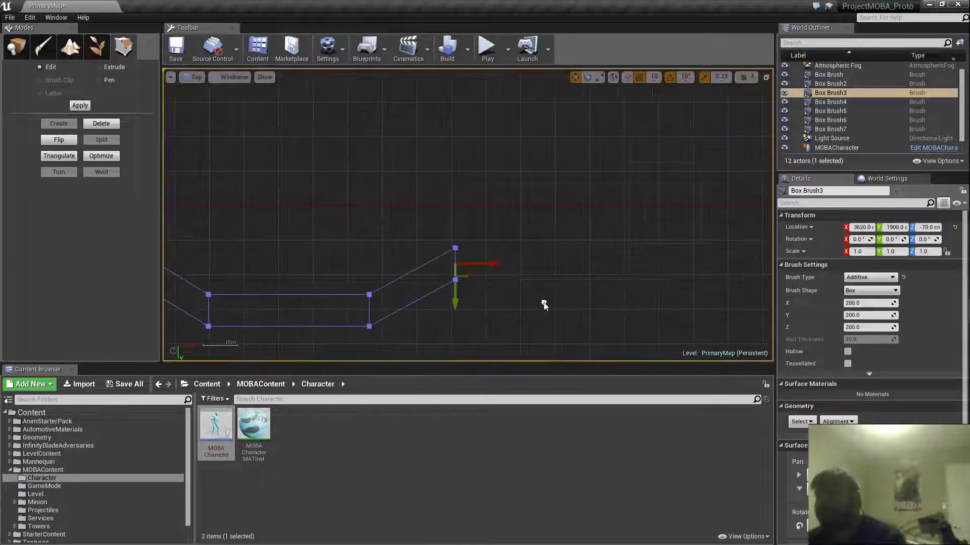
- Switch to Place mode, select the mirrored enemy base brushes in the Top view, and move them along X to the lane's end
{"action": "key", "text": "shift+1"}
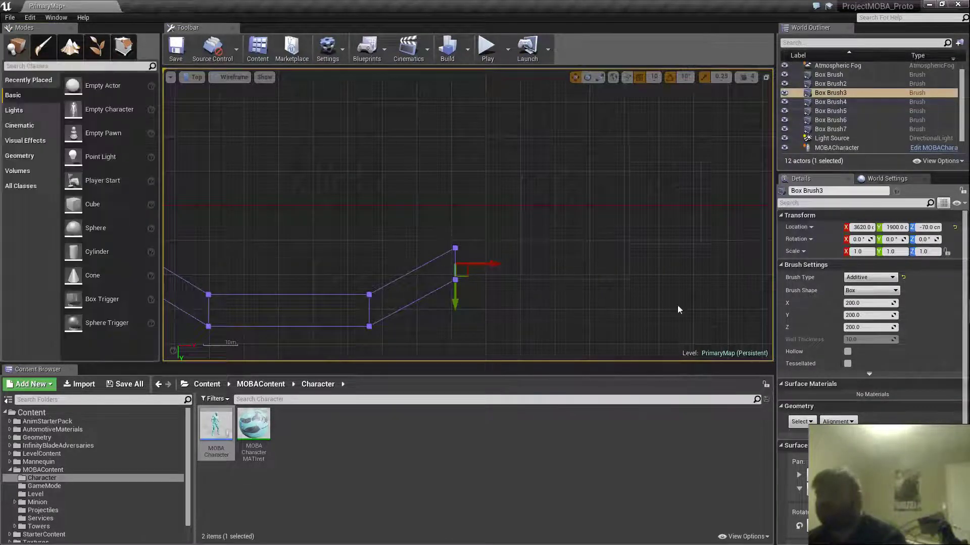
{"action": "left_click_drag", "start_coordinate": [704, 303], "coordinate": [598, 196]}
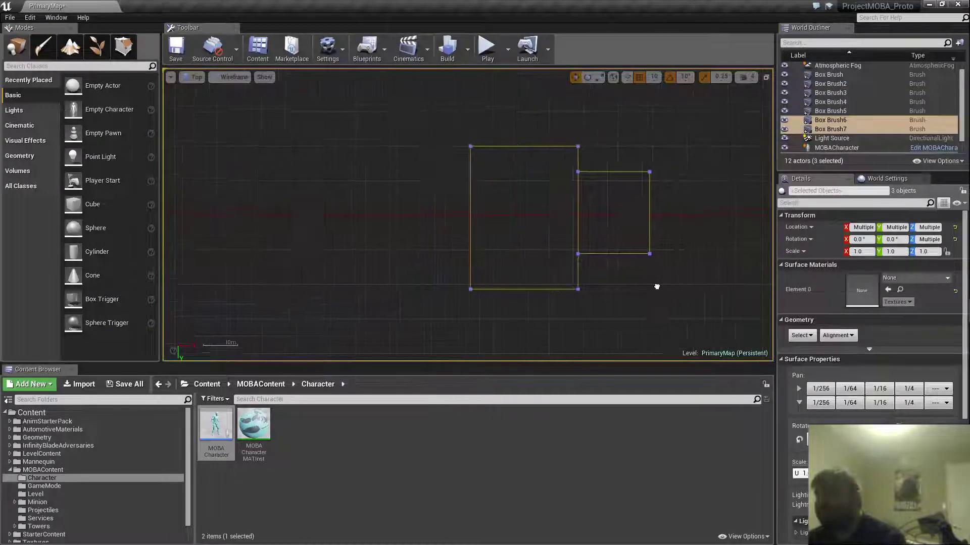
{"action": "scroll", "coordinate": [564, 277], "scroll_direction": "down", "scroll_amount": 5}
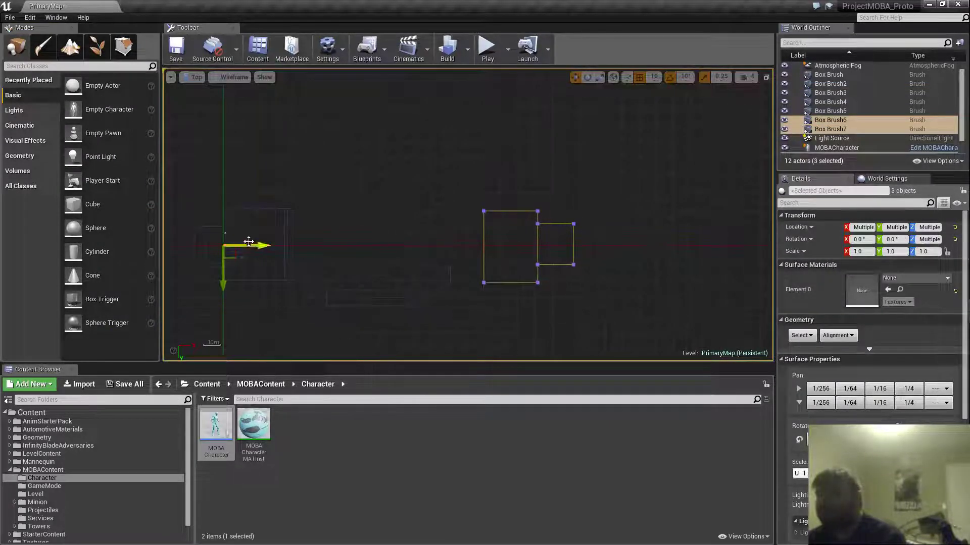
{"action": "left_click_drag", "start_coordinate": [254, 246], "coordinate": [221, 244]}
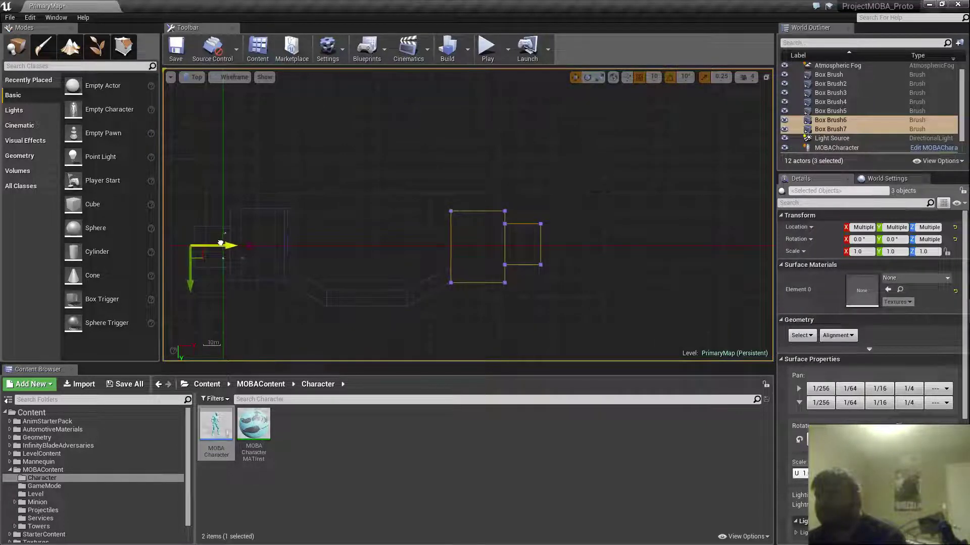
{"action": "scroll", "coordinate": [485, 275], "scroll_direction": "up", "scroll_amount": 10}
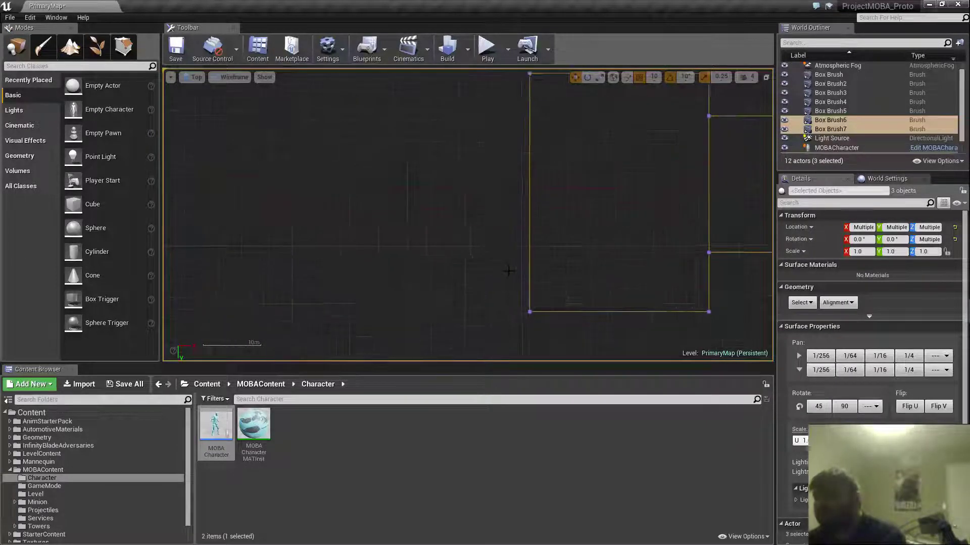
{"action": "scroll", "coordinate": [531, 272], "scroll_direction": "up", "scroll_amount": 4}
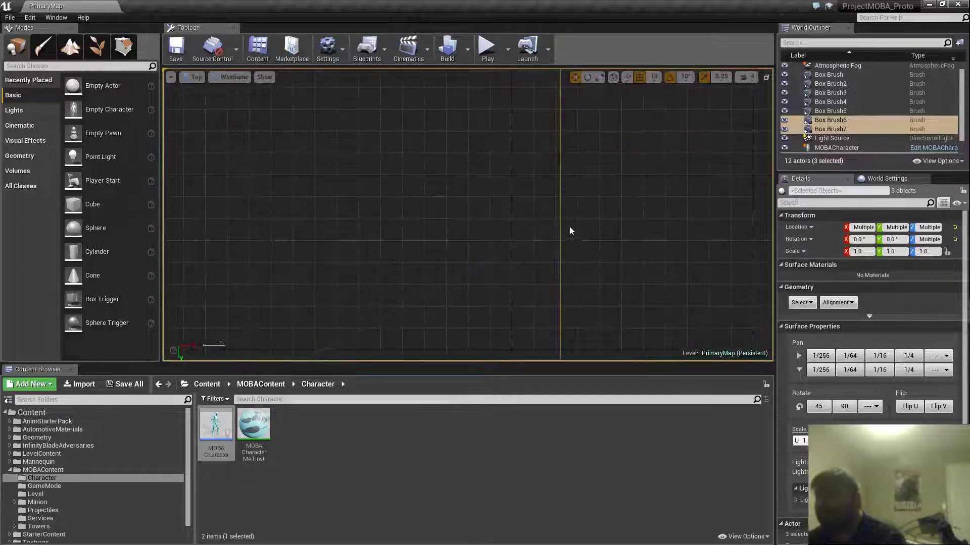
- Maximize the Perspective view and nudge the selected enemy base brushes along X at their seam with the lane
{"action": "left_click", "coordinate": [765, 77]}
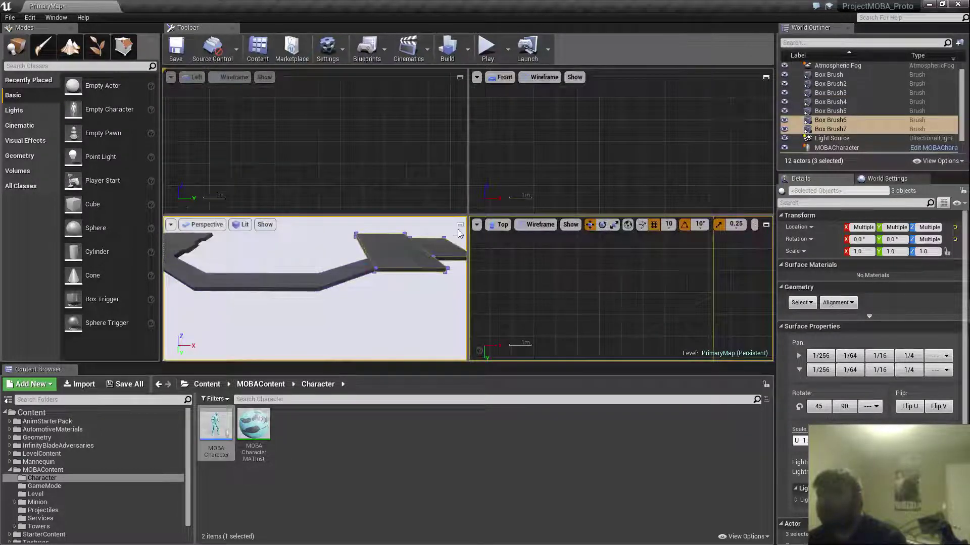
{"action": "left_click", "coordinate": [460, 226]}
{"action": "right_click_drag", "start_coordinate": [506, 246], "coordinate": [249, 140]}
{"action": "key", "text": "w"}
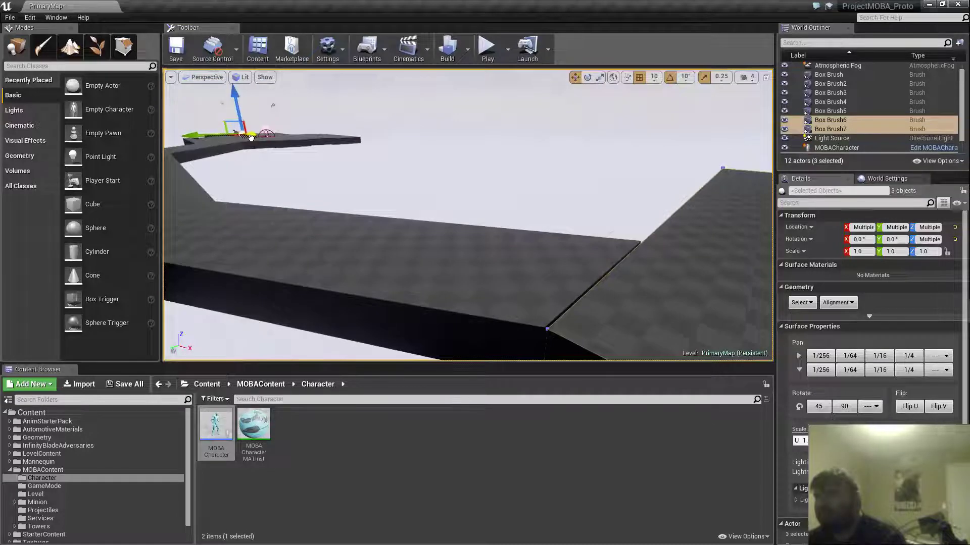
{"action": "left_click_drag", "start_coordinate": [250, 138], "coordinate": [251, 139]}
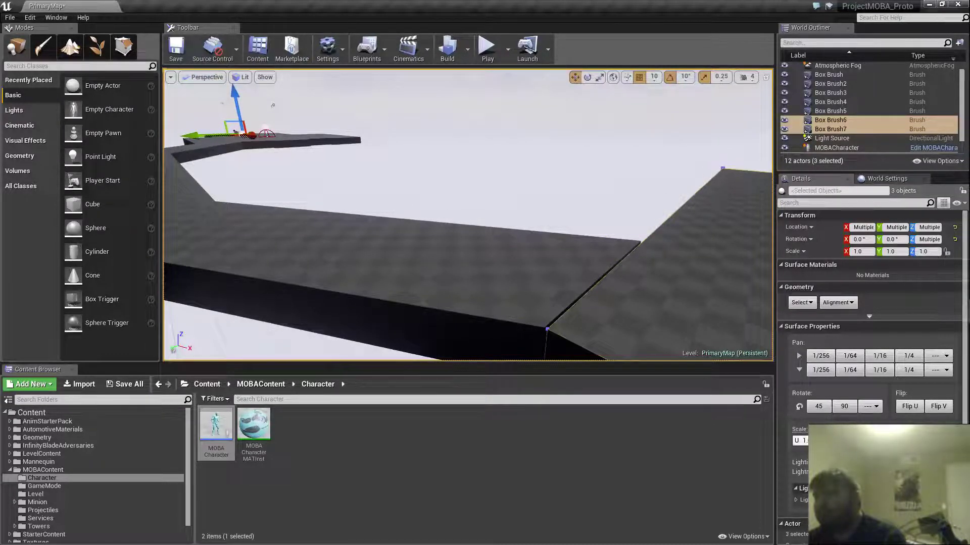
{"action": "mouse_move", "coordinate": [514, 216]}
{"action": "right_mouse_down"}
{"action": "mouse_move", "coordinate": [565, 212]}
{"action": "mouse_move", "coordinate": [514, 215]}
{"action": "right_mouse_up"}
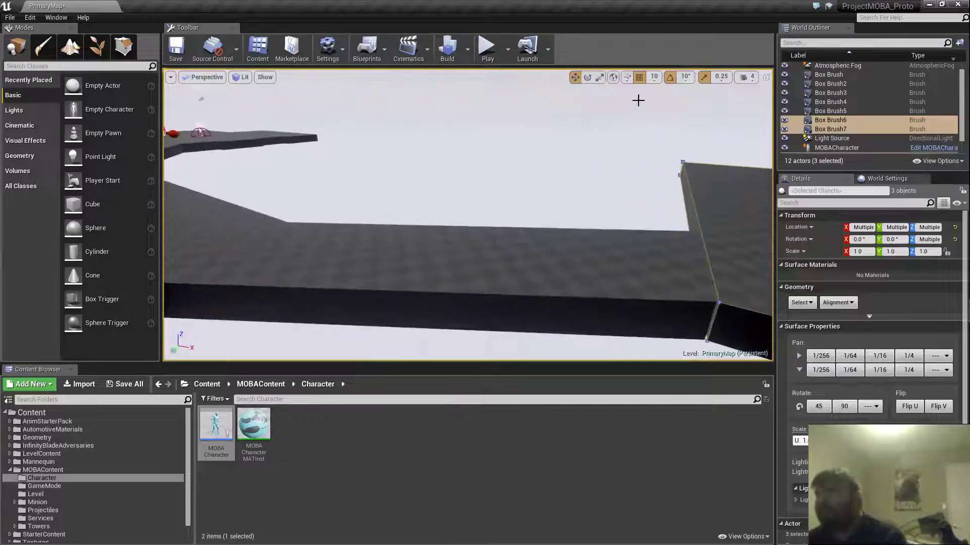
- Set the position grid snap to 1 and fine-adjust the enemy base brushes along X to sit flush with the lane's end
{"action": "left_click", "coordinate": [653, 77]}
{"action": "left_click", "coordinate": [657, 89]}
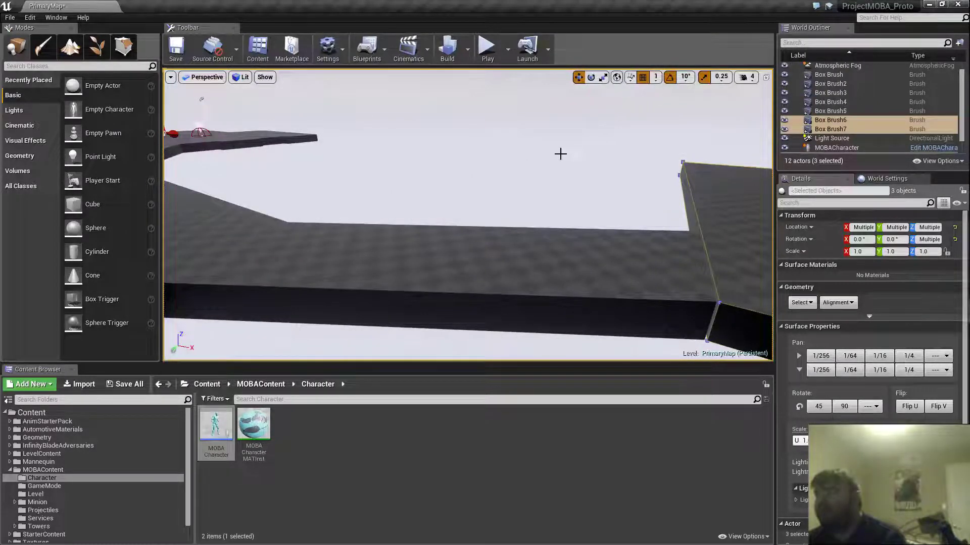
{"action": "scroll", "coordinate": [560, 154], "scroll_direction": "down", "scroll_amount": 4}
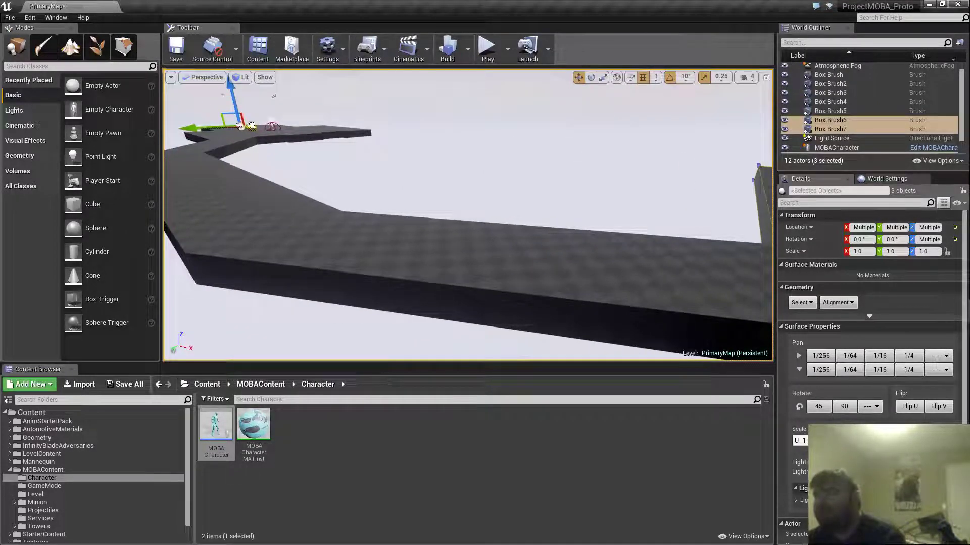
{"action": "left_click_drag", "start_coordinate": [251, 126], "coordinate": [253, 127]}
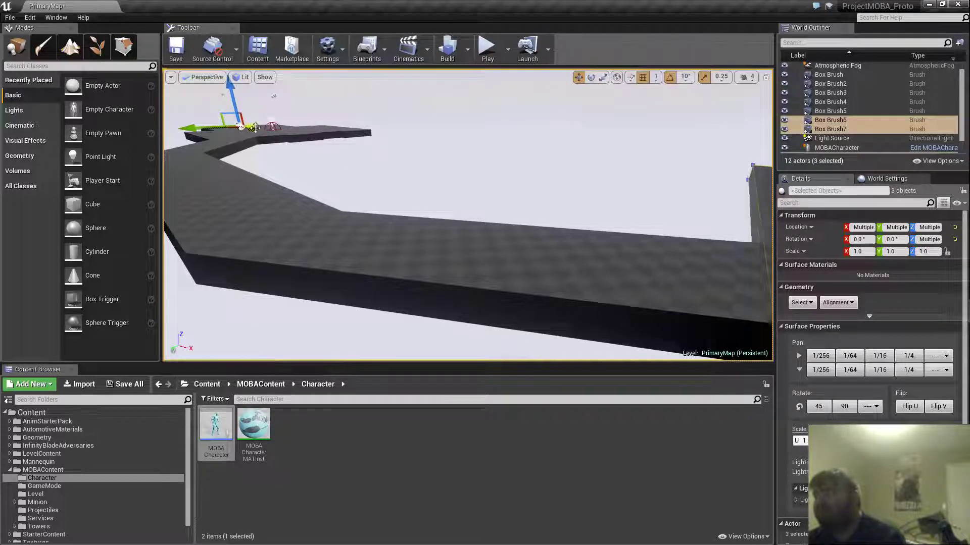
{"action": "mouse_move", "coordinate": [206, 150]}
{"action": "right_mouse_down"}
{"action": "mouse_move", "coordinate": [225, 155]}
{"action": "mouse_move", "coordinate": [206, 149]}
{"action": "right_mouse_up"}
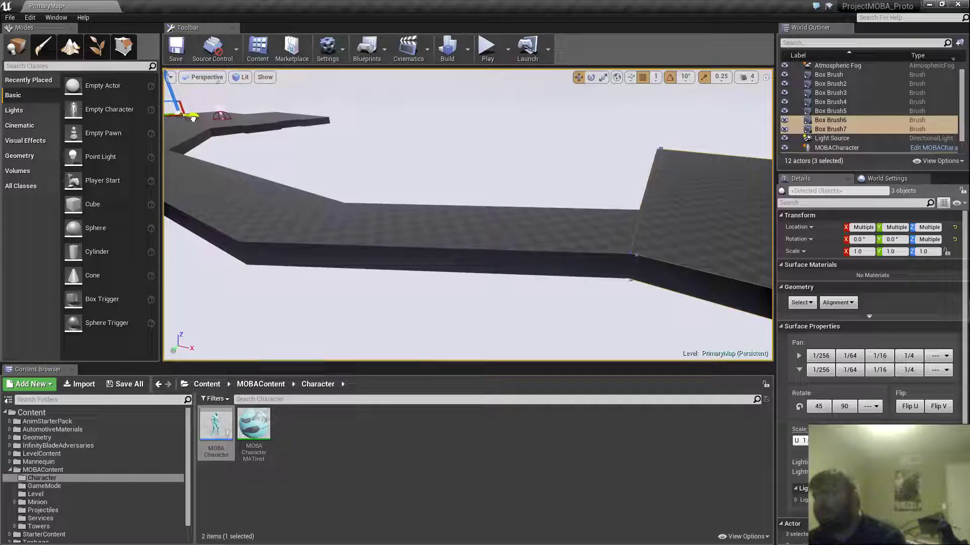
{"action": "left_click_drag", "start_coordinate": [192, 118], "coordinate": [194, 118]}
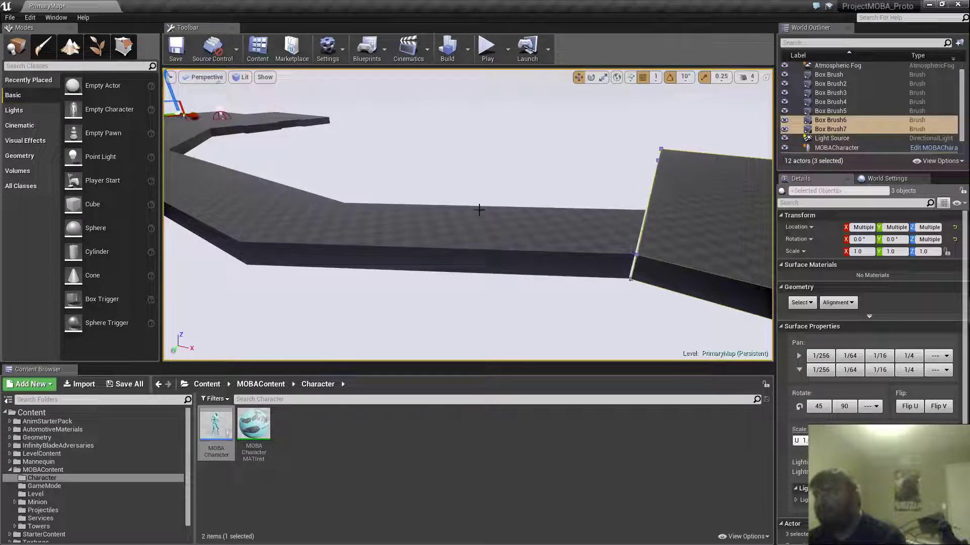
- Set the pivot offset of Box Brush7 on its surface near the junction with the lane
{"action": "right_click", "coordinate": [656, 219]}
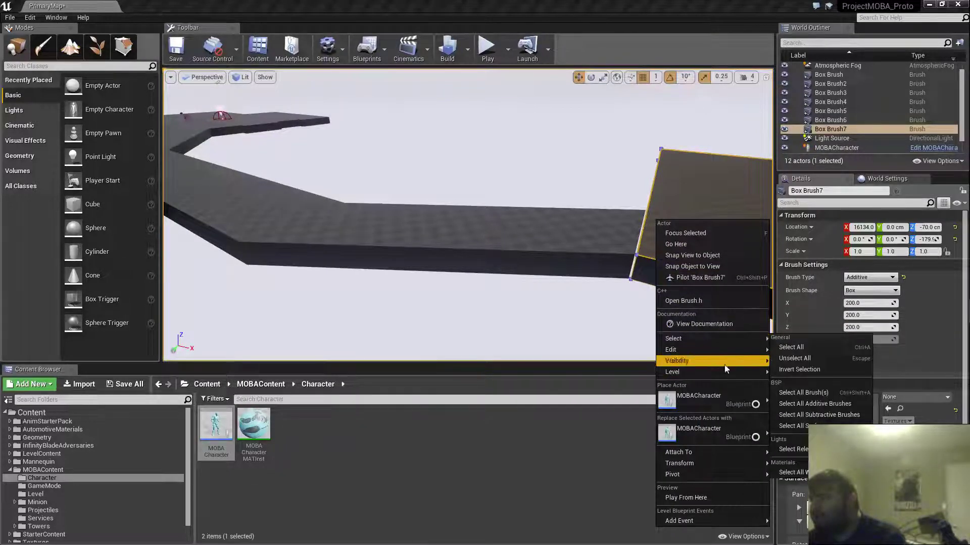
{"action": "mouse_move", "coordinate": [719, 474]}
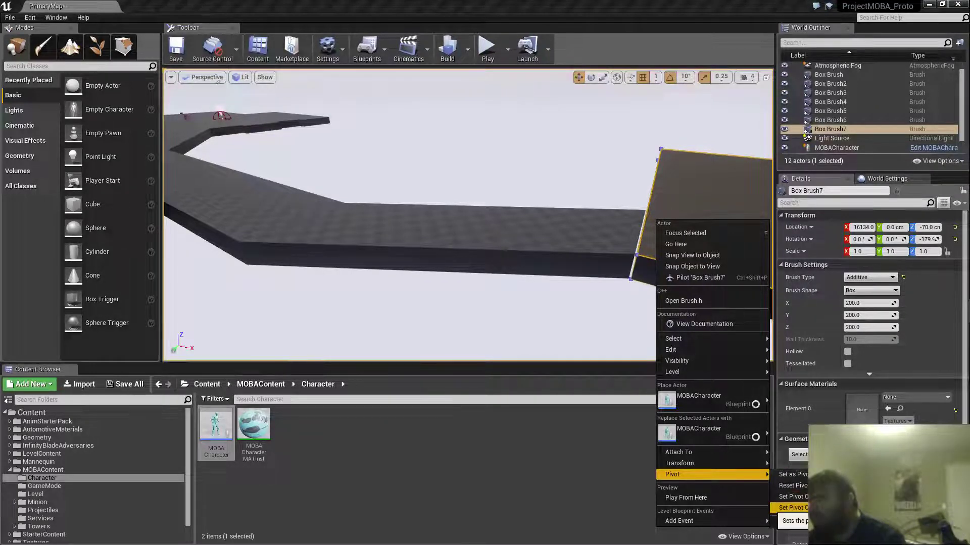
{"action": "left_click", "coordinate": [780, 508]}
{"action": "right_click_drag", "start_coordinate": [602, 287], "coordinate": [603, 287]}
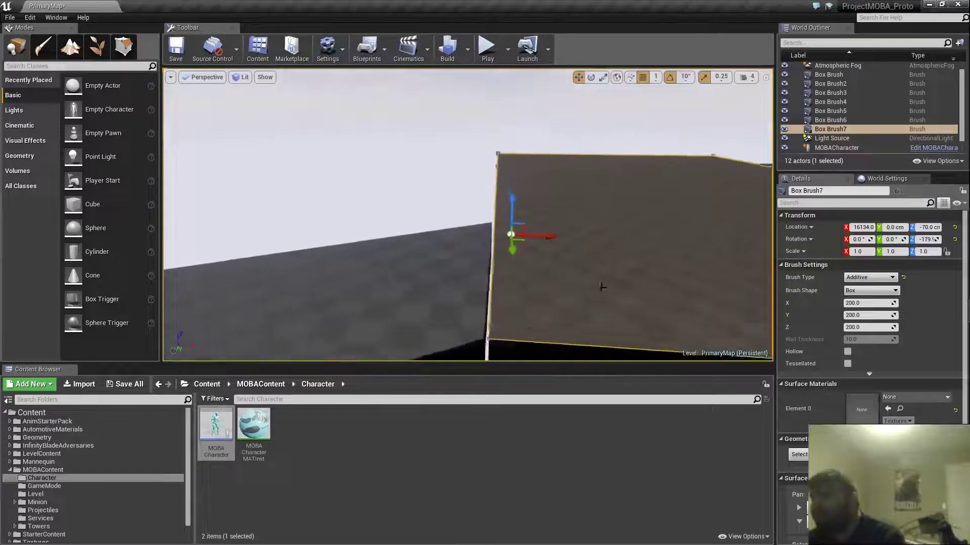
- Fine-adjust Box Brush7 along X to 16120 so its edge meets the lane's end
{"action": "left_click_drag", "start_coordinate": [558, 239], "coordinate": [553, 238]}
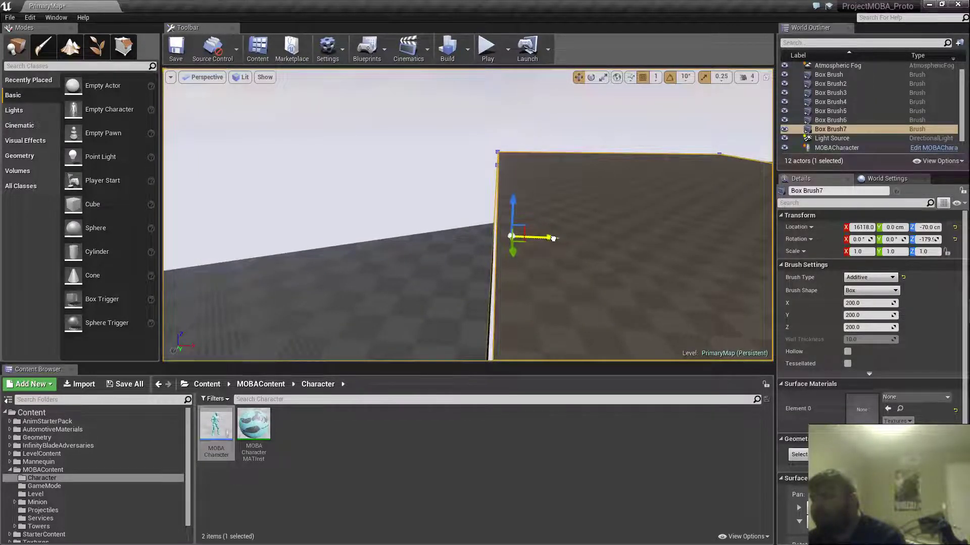
{"action": "right_click_drag", "start_coordinate": [517, 198], "coordinate": [517, 198]}
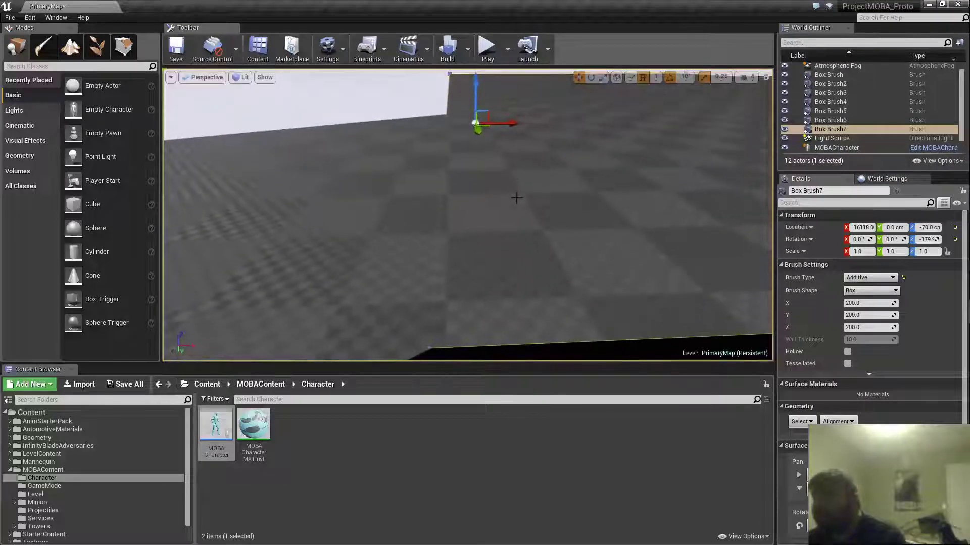
{"action": "mouse_move", "coordinate": [515, 133]}
{"action": "right_mouse_down"}
{"action": "mouse_move", "coordinate": [518, 174]}
{"action": "mouse_move", "coordinate": [515, 126]}
{"action": "right_mouse_up"}
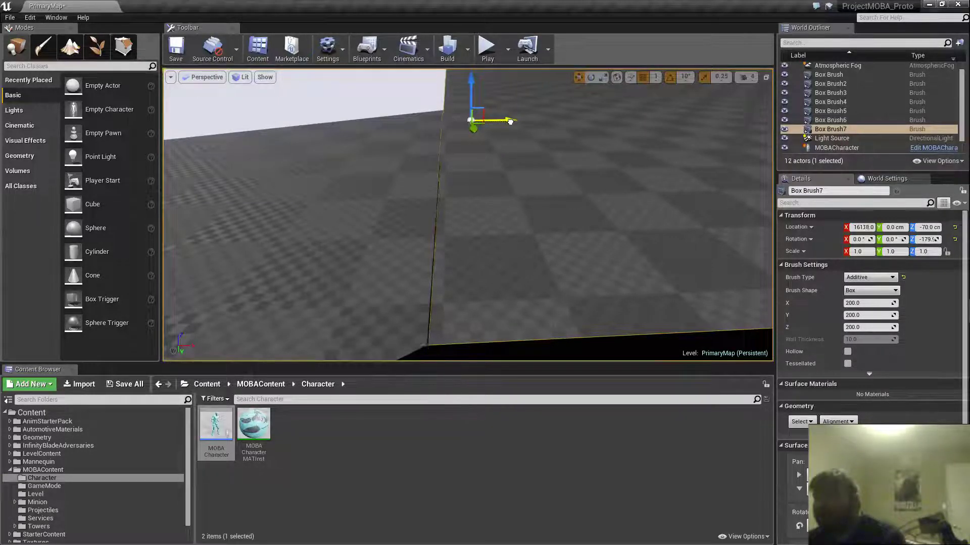
{"action": "left_click_drag", "start_coordinate": [511, 122], "coordinate": [511, 121]}
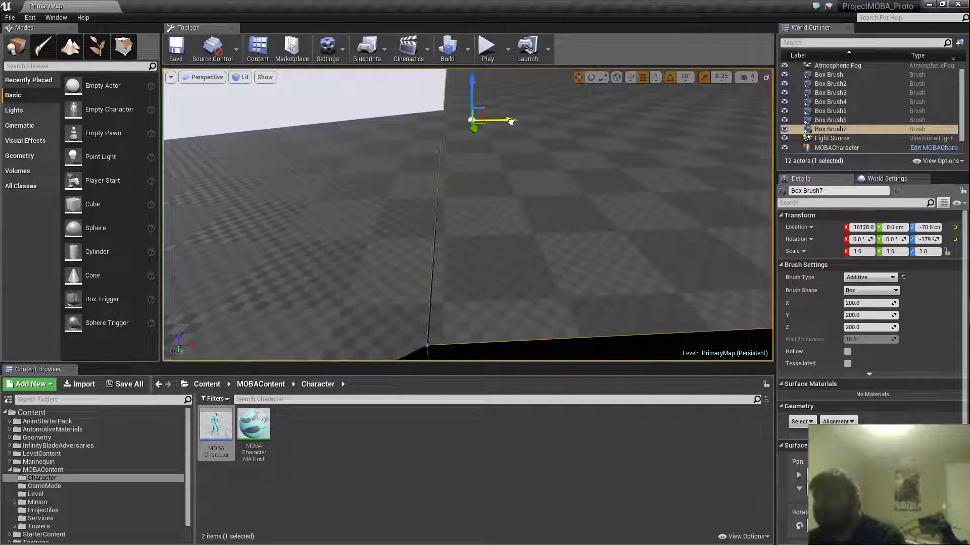
- Set the position grid snap to 10, select Box Brush4 for geometry editing, and stretch its end face along X toward the enemy base
{"action": "left_click", "coordinate": [655, 77]}
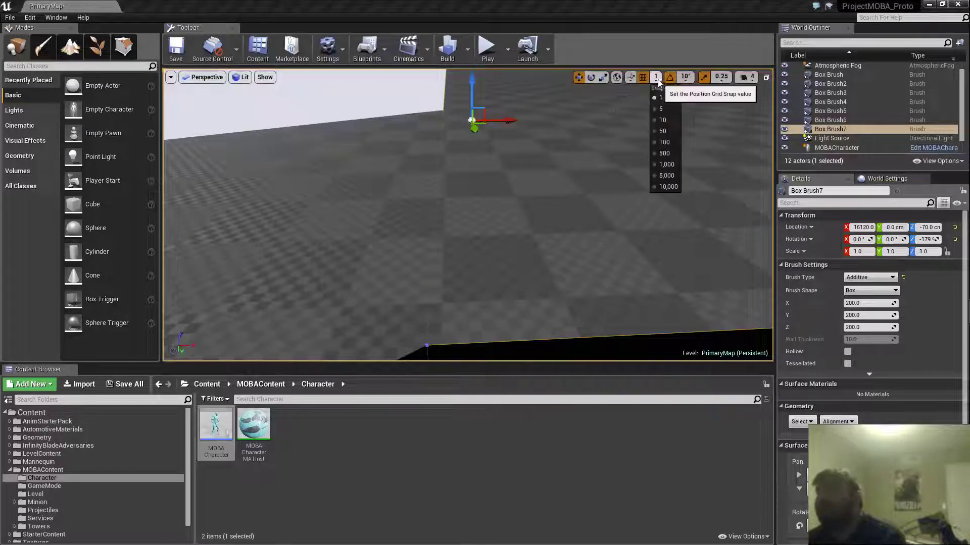
{"action": "left_click", "coordinate": [661, 120]}
{"action": "mouse_move", "coordinate": [634, 136]}
{"action": "right_mouse_down"}
{"action": "mouse_move", "coordinate": [624, 177]}
{"action": "mouse_move", "coordinate": [606, 162]}
{"action": "mouse_move", "coordinate": [636, 174]}
{"action": "mouse_move", "coordinate": [586, 156]}
{"action": "right_mouse_up"}
{"action": "key", "text": "s"}
{"action": "mouse_move", "coordinate": [525, 193]}
{"action": "right_mouse_down"}
{"action": "mouse_move", "coordinate": [517, 192]}
{"action": "mouse_move", "coordinate": [561, 197]}
{"action": "mouse_move", "coordinate": [484, 190]}
{"action": "mouse_move", "coordinate": [601, 190]}
{"action": "mouse_move", "coordinate": [626, 199]}
{"action": "mouse_move", "coordinate": [517, 196]}
{"action": "mouse_move", "coordinate": [573, 197]}
{"action": "right_mouse_up"}
{"action": "left_click", "coordinate": [518, 192]}
{"action": "key", "text": "w"}
{"action": "key", "text": "d"}
{"action": "left_click", "coordinate": [380, 221]}
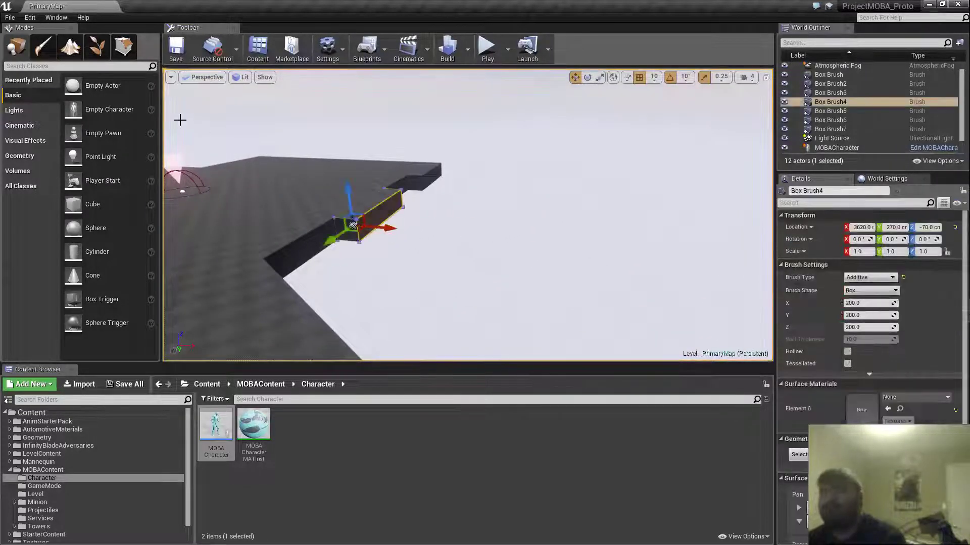
{"action": "left_click", "coordinate": [124, 45]}
{"action": "right_click_drag", "start_coordinate": [391, 228], "coordinate": [424, 266]}
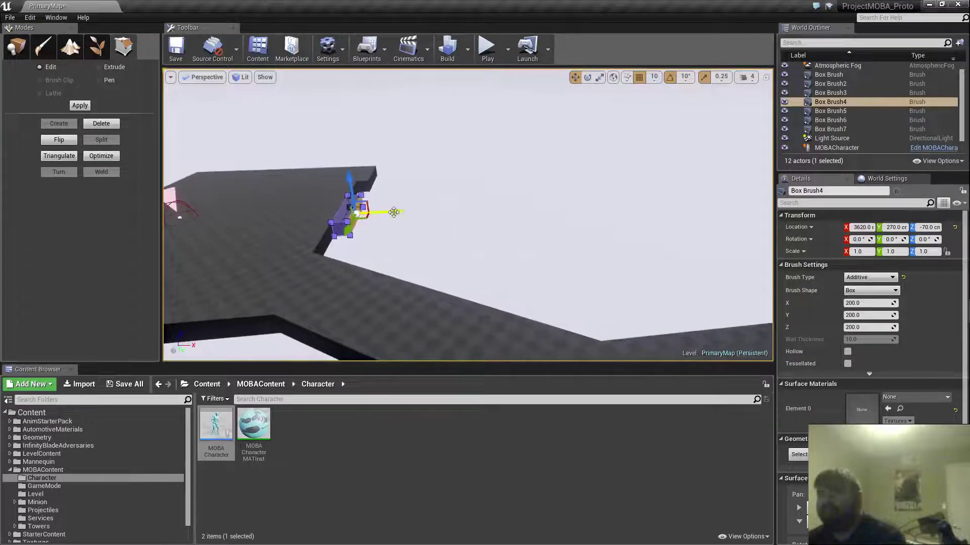
{"action": "left_click_drag", "start_coordinate": [394, 212], "coordinate": [745, 201]}
- Extend Box Brush4's end face further along X until it closes the gap to the enemy base
{"action": "mouse_move", "coordinate": [735, 215]}
{"action": "right_mouse_down"}
{"action": "mouse_move", "coordinate": [783, 197]}
{"action": "mouse_move", "coordinate": [558, 193]}
{"action": "right_mouse_up"}
{"action": "mouse_move", "coordinate": [377, 261]}
{"action": "left_mouse_down"}
{"action": "mouse_move", "coordinate": [515, 247]}
{"action": "mouse_move", "coordinate": [585, 258]}
{"action": "left_mouse_up"}
{"action": "right_click_drag", "start_coordinate": [581, 266], "coordinate": [576, 275]}
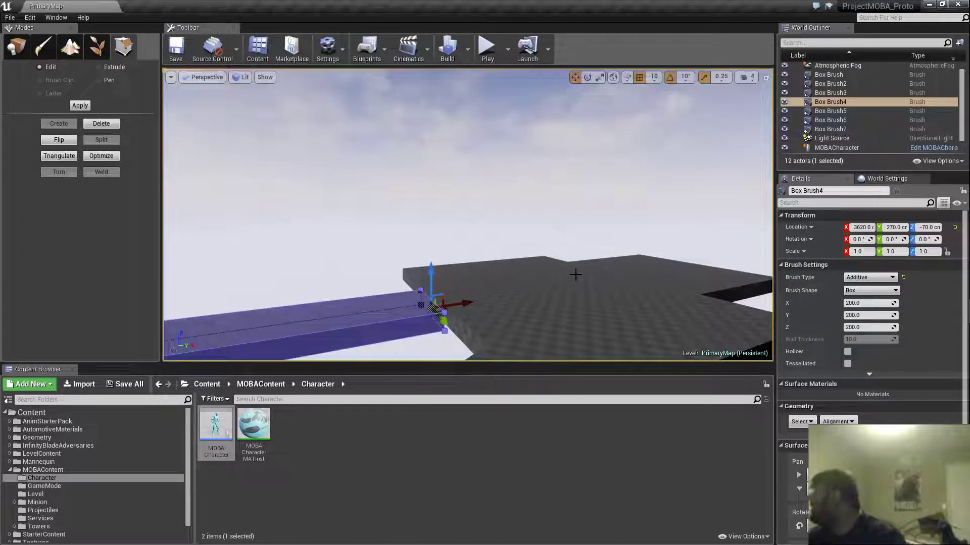
{"action": "mouse_move", "coordinate": [576, 275]}
{"action": "right_mouse_down"}
{"action": "mouse_move", "coordinate": [551, 289]}
{"action": "mouse_move", "coordinate": [553, 329]}
{"action": "mouse_move", "coordinate": [494, 237]}
{"action": "right_mouse_up"}
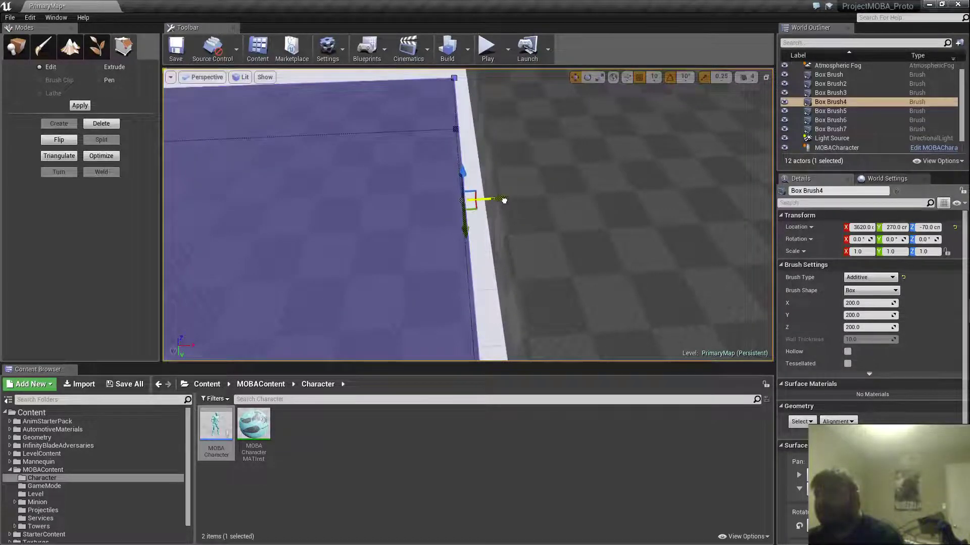
{"action": "left_click_drag", "start_coordinate": [504, 200], "coordinate": [528, 202]}
{"action": "right_click_drag", "start_coordinate": [541, 246], "coordinate": [541, 246]}
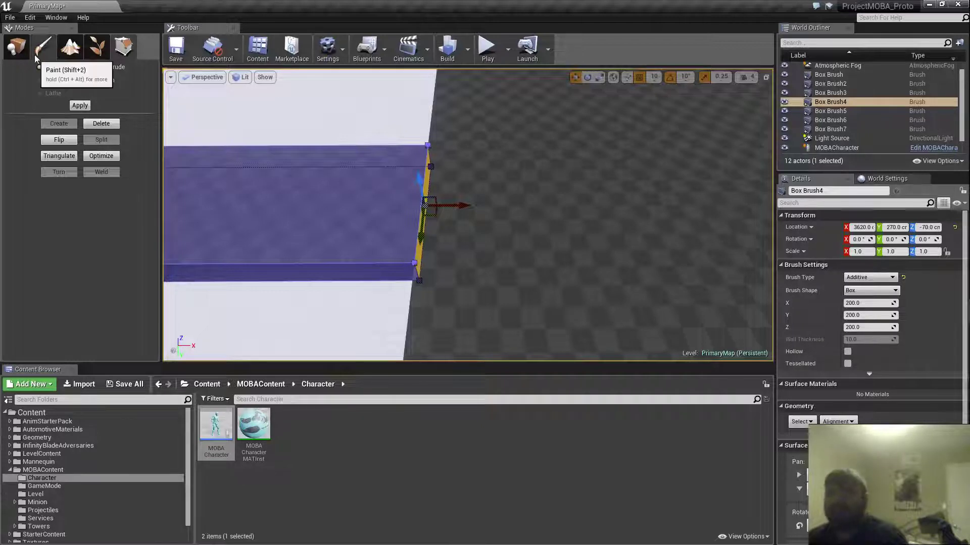
- Return to Place mode and save the map with the extended middle lane
{"action": "left_click", "coordinate": [20, 53]}
{"action": "mouse_move", "coordinate": [324, 202]}
{"action": "right_mouse_down"}
{"action": "mouse_move", "coordinate": [169, 200]}
{"action": "mouse_move", "coordinate": [157, 177]}
{"action": "mouse_move", "coordinate": [180, 153]}
{"action": "right_mouse_up"}
{"action": "left_click", "coordinate": [176, 48]}
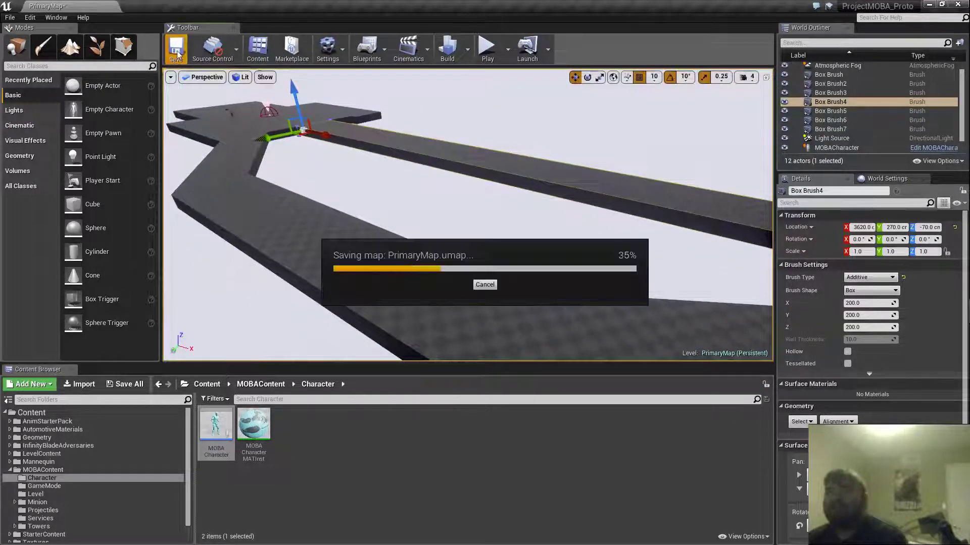
- Delete the short stub brush on the player base's side opposite the finished side lane, and save the map
{"action": "left_click", "coordinate": [239, 181]}
{"action": "right_click_drag", "start_coordinate": [240, 181], "coordinate": [234, 179]}
{"action": "right_click_drag", "start_coordinate": [404, 182], "coordinate": [407, 180]}
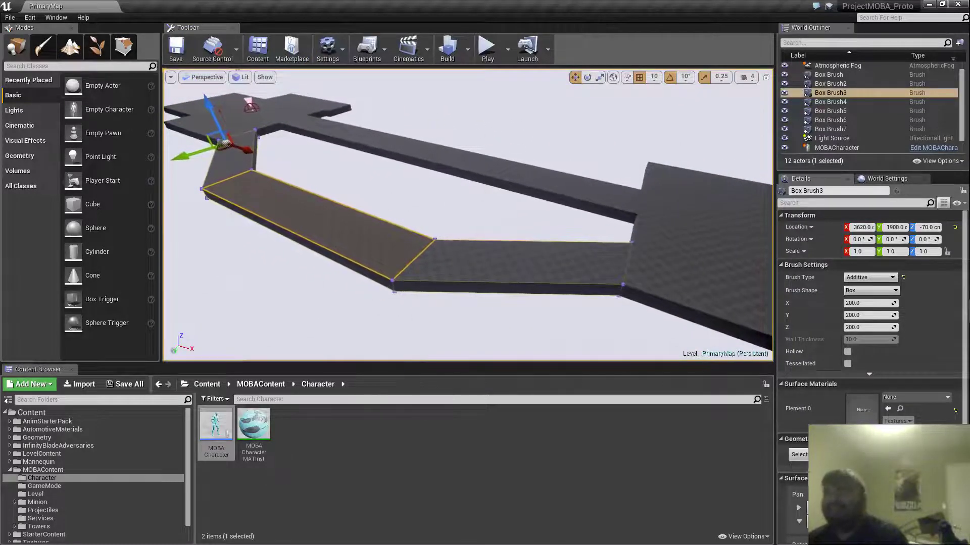
{"action": "mouse_move", "coordinate": [362, 206]}
{"action": "right_mouse_down"}
{"action": "mouse_move", "coordinate": [281, 205]}
{"action": "mouse_move", "coordinate": [402, 190]}
{"action": "right_mouse_up"}
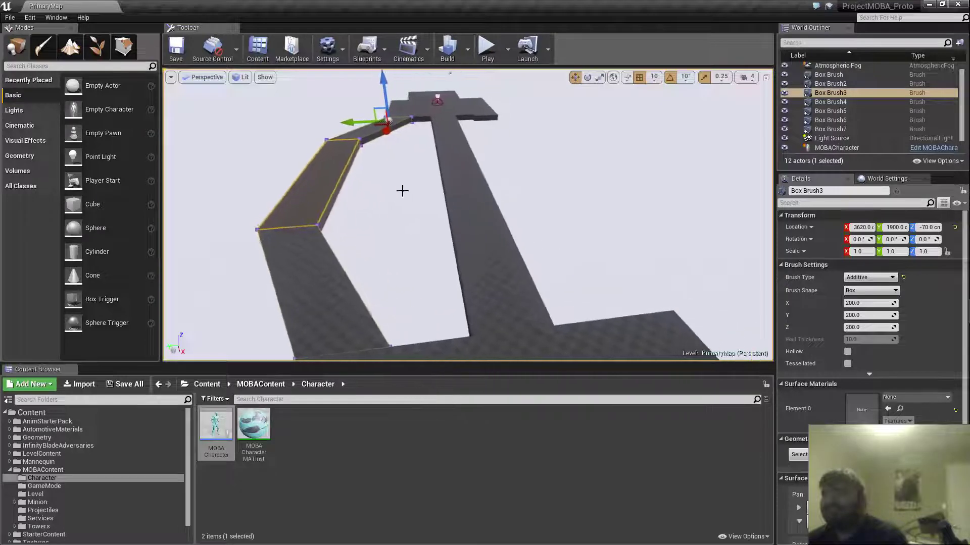
{"action": "left_click", "coordinate": [479, 118]}
{"action": "key", "text": "Delete"}
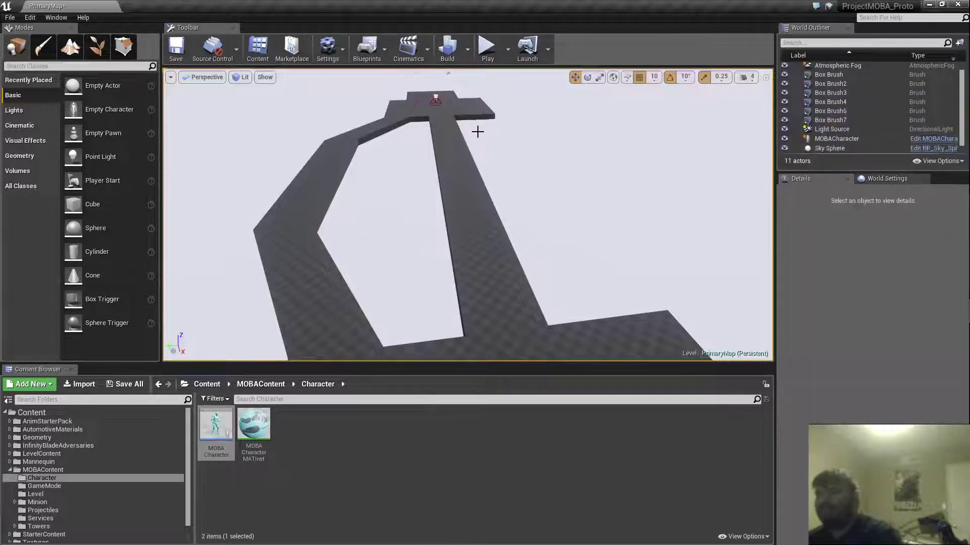
{"action": "left_click", "coordinate": [176, 51]}
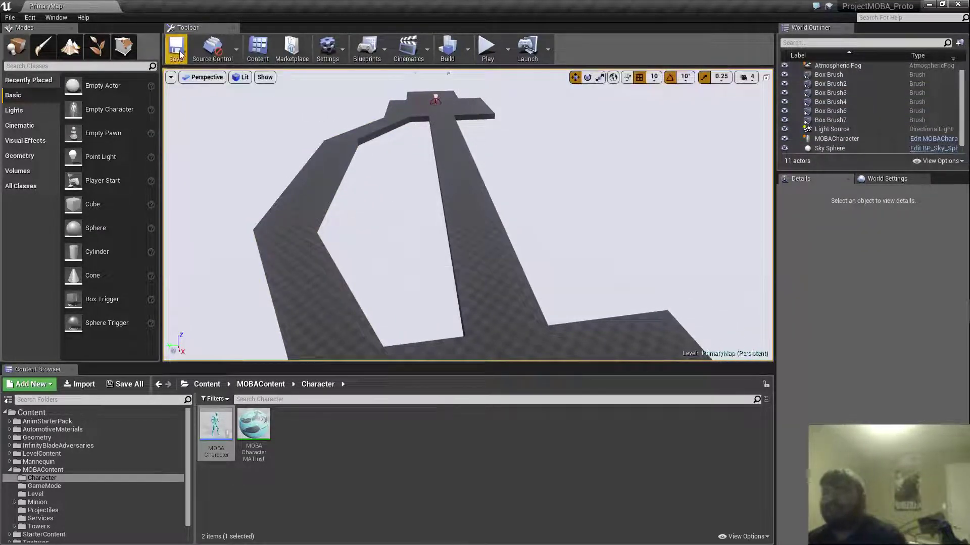
- Duplicate the Box Brush3 side lane along Y to -1300, on the other side of the map
{"action": "left_click", "coordinate": [331, 172]}
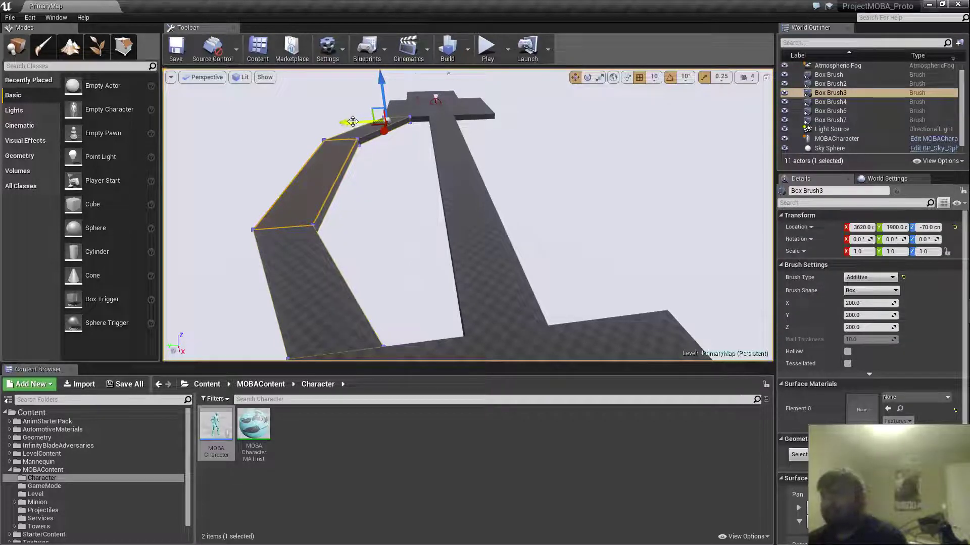
{"action": "left_click_drag", "start_coordinate": [356, 123], "coordinate": [356, 122], "text": "alt+shift"}
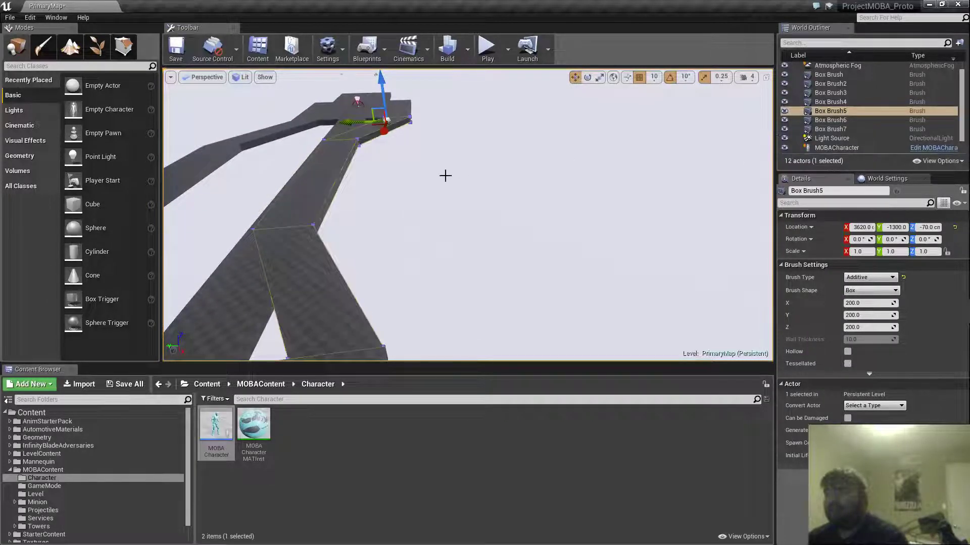
{"action": "right_click", "coordinate": [384, 129]}
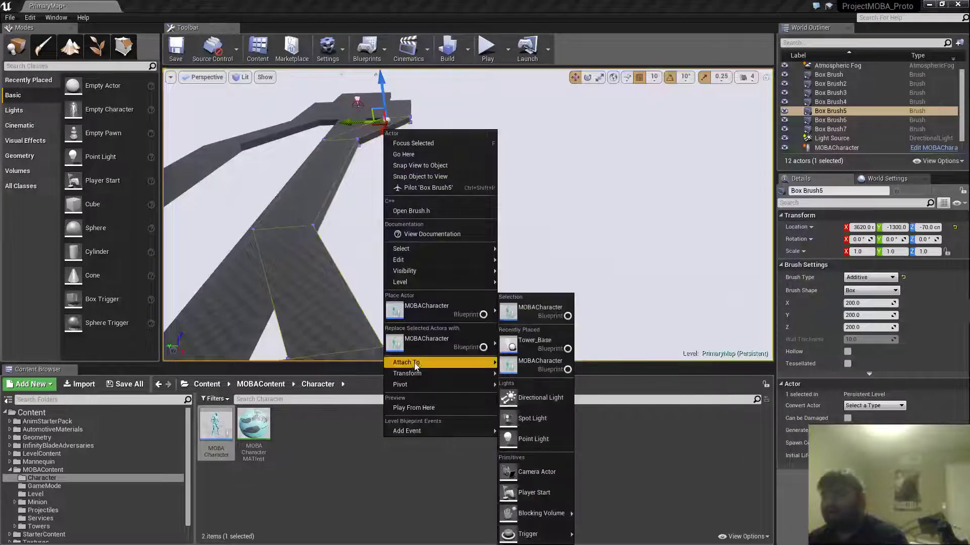
{"action": "mouse_move", "coordinate": [426, 377]}
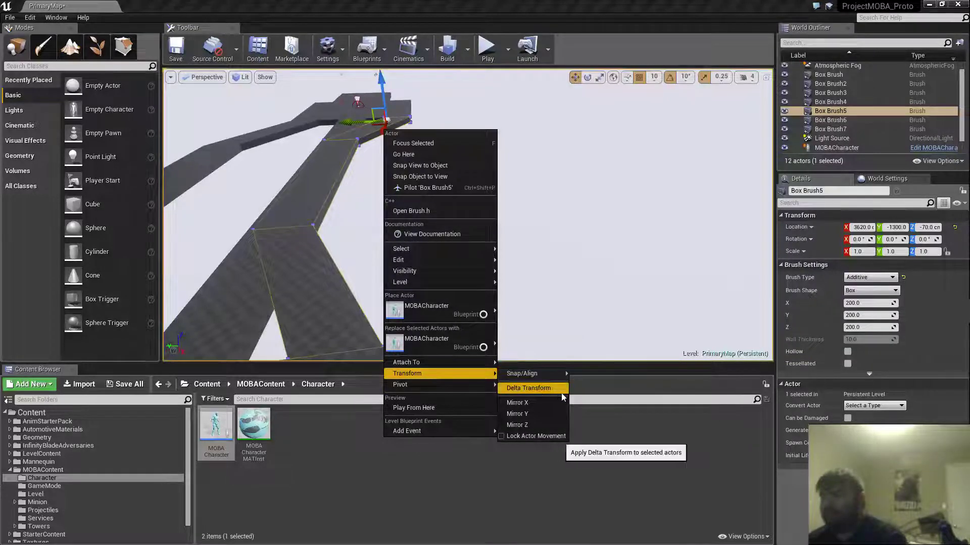
{"action": "left_click", "coordinate": [659, 302]}
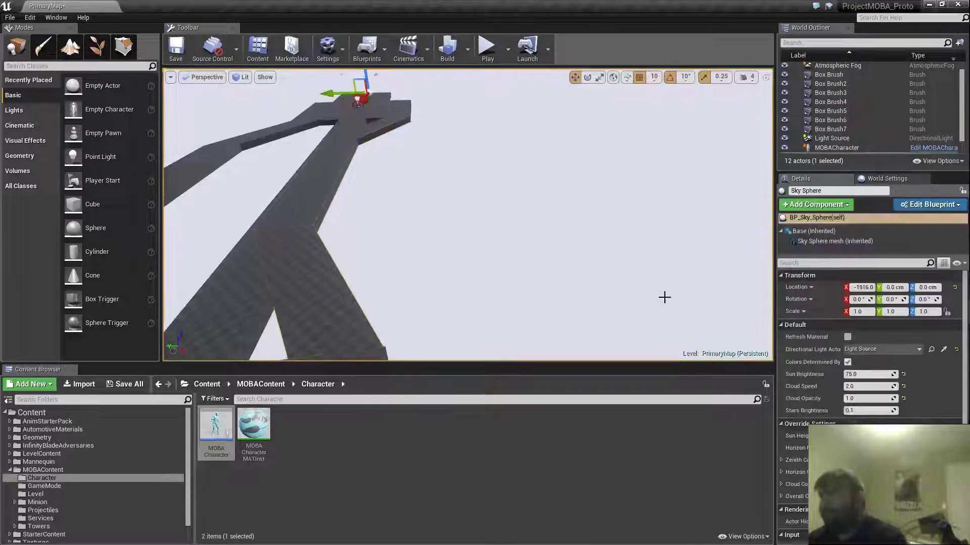
- Mirror the duplicated side lane by setting its Y scale to -1.0
{"action": "left_click", "coordinate": [385, 130]}
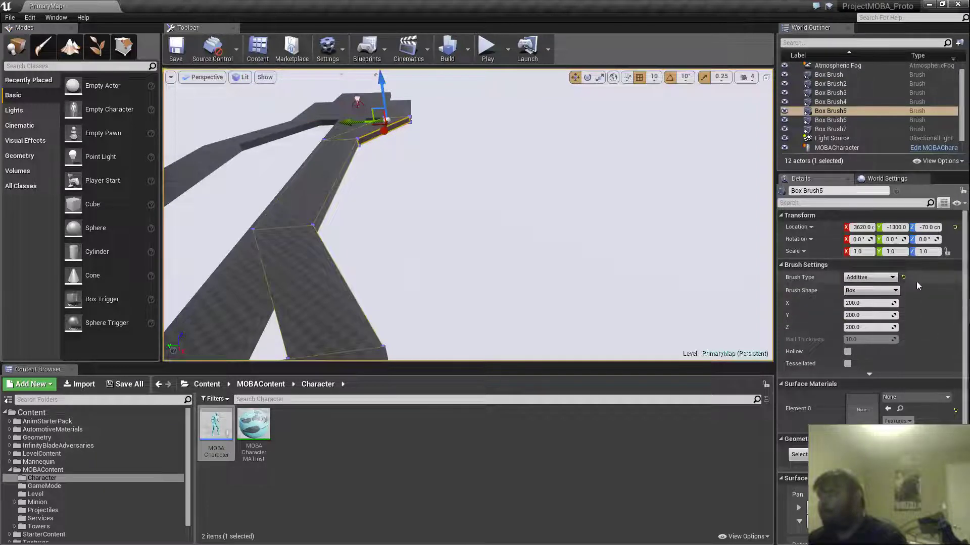
{"action": "left_click", "coordinate": [900, 252]}
{"action": "type", "text": "-1"}
{"action": "key", "text": "Return"}
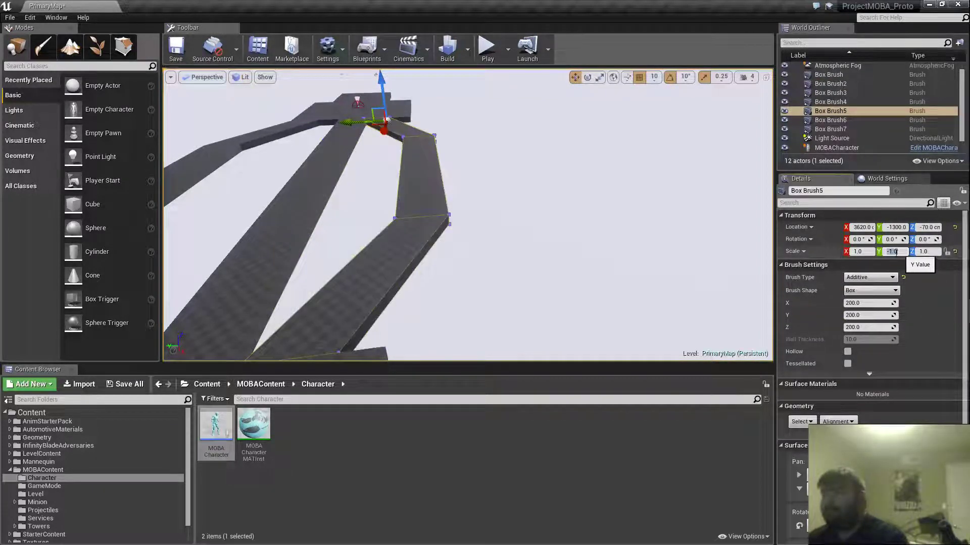
- Move the mirrored side lane outward along Y to line up with the corner of the player's base
{"action": "right_click_drag", "start_coordinate": [359, 153], "coordinate": [338, 159]}
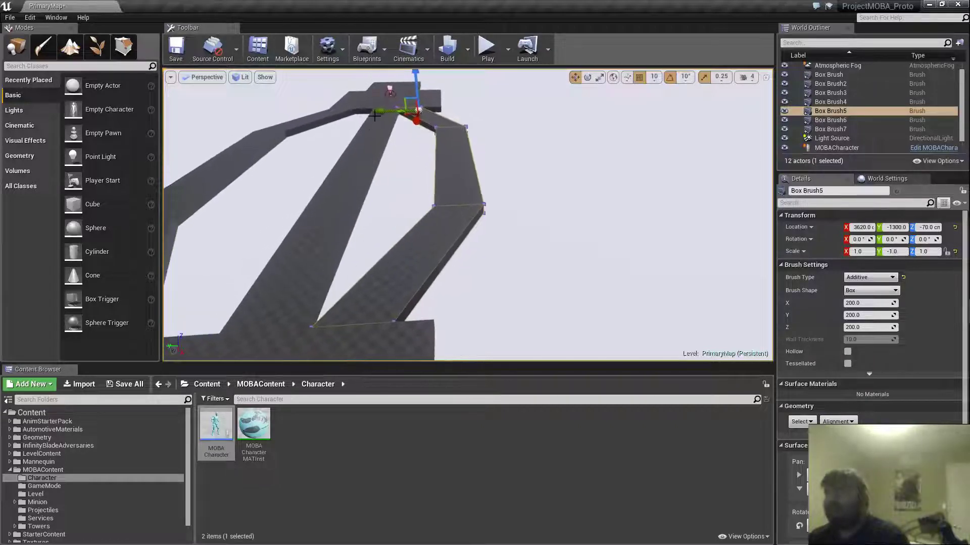
{"action": "left_click_drag", "start_coordinate": [388, 111], "coordinate": [391, 110]}
{"action": "key", "text": "a"}
{"action": "mouse_move", "coordinate": [391, 112]}
{"action": "right_mouse_down"}
{"action": "mouse_move", "coordinate": [362, 119]}
{"action": "mouse_move", "coordinate": [360, 111]}
{"action": "mouse_move", "coordinate": [455, 107]}
{"action": "mouse_move", "coordinate": [493, 124]}
{"action": "mouse_move", "coordinate": [399, 121]}
{"action": "mouse_move", "coordinate": [374, 98]}
{"action": "mouse_move", "coordinate": [359, 109]}
{"action": "mouse_move", "coordinate": [227, 113]}
{"action": "mouse_move", "coordinate": [505, 103]}
{"action": "mouse_move", "coordinate": [492, 91]}
{"action": "right_mouse_up"}
{"action": "key", "text": "s"}
{"action": "key", "text": "s"}
{"action": "key", "text": "d"}
{"action": "key", "text": "s"}
{"action": "key", "text": "w"}
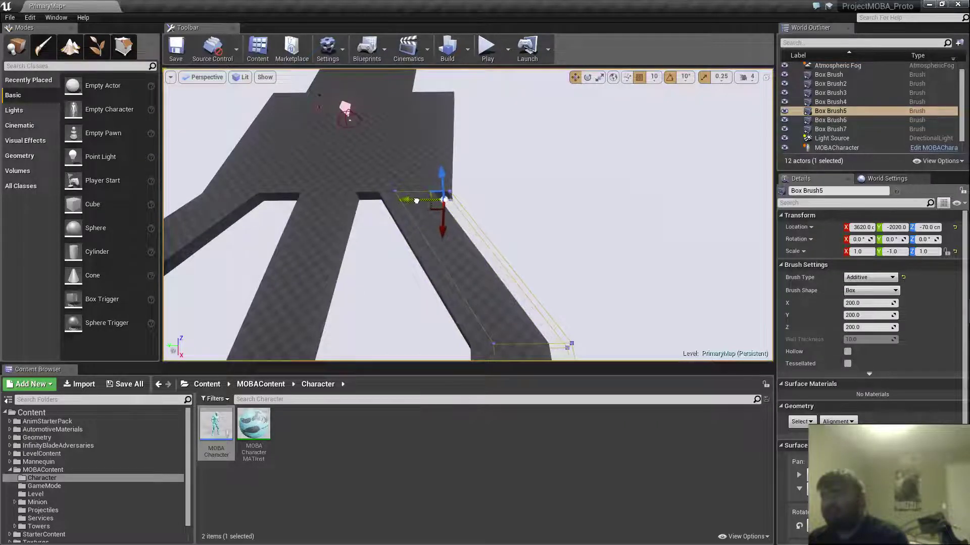
- Examine the far end of the mirrored side lane where it meets the enemy base
{"action": "mouse_move", "coordinate": [411, 201]}
{"action": "right_mouse_down"}
{"action": "mouse_move", "coordinate": [436, 185]}
{"action": "mouse_move", "coordinate": [373, 203]}
{"action": "right_mouse_up"}
{"action": "key", "text": "d"}
{"action": "key", "text": "w"}
{"action": "key", "text": "w"}
{"action": "key", "text": "d"}
{"action": "mouse_move", "coordinate": [436, 242]}
{"action": "right_mouse_down"}
{"action": "mouse_move", "coordinate": [396, 255]}
{"action": "mouse_move", "coordinate": [535, 258]}
{"action": "mouse_move", "coordinate": [602, 198]}
{"action": "mouse_move", "coordinate": [585, 217]}
{"action": "mouse_move", "coordinate": [623, 244]}
{"action": "right_mouse_up"}
{"action": "key", "text": "w"}
{"action": "key", "text": "w"}
{"action": "key", "text": "a"}
{"action": "key", "text": "w"}
- Select Box Brush7 for geometry editing and pull its side face outward along Y to the mirrored lane's outer edge
{"action": "left_click", "coordinate": [562, 259]}
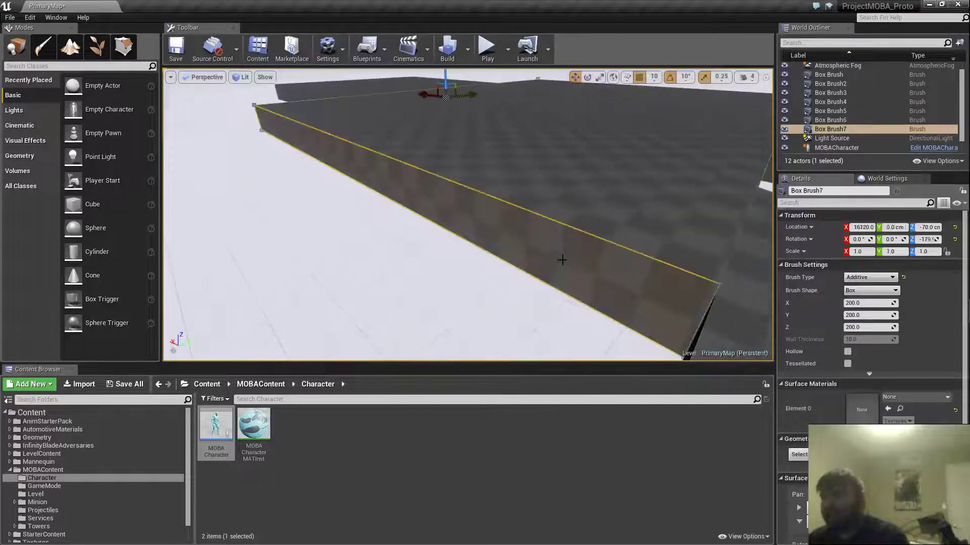
{"action": "key", "text": "s"}
{"action": "right_click_drag", "start_coordinate": [563, 259], "coordinate": [510, 258]}
{"action": "left_click", "coordinate": [123, 46]}
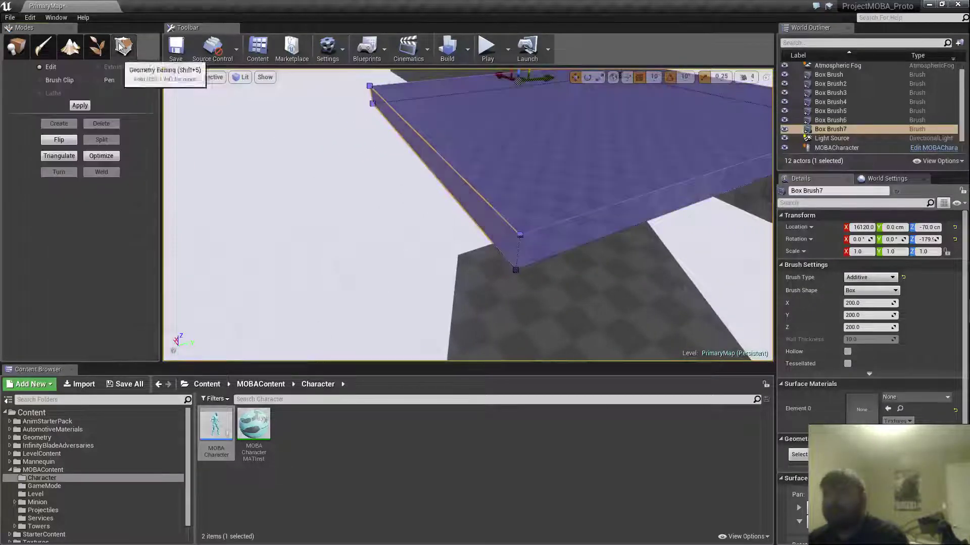
{"action": "left_click", "coordinate": [453, 207]}
{"action": "key", "text": "d"}
{"action": "mouse_move", "coordinate": [453, 208]}
{"action": "right_mouse_down"}
{"action": "mouse_move", "coordinate": [423, 190]}
{"action": "mouse_move", "coordinate": [419, 234]}
{"action": "mouse_move", "coordinate": [421, 208]}
{"action": "right_mouse_up"}
{"action": "right_click_drag", "start_coordinate": [494, 137], "coordinate": [475, 153]}
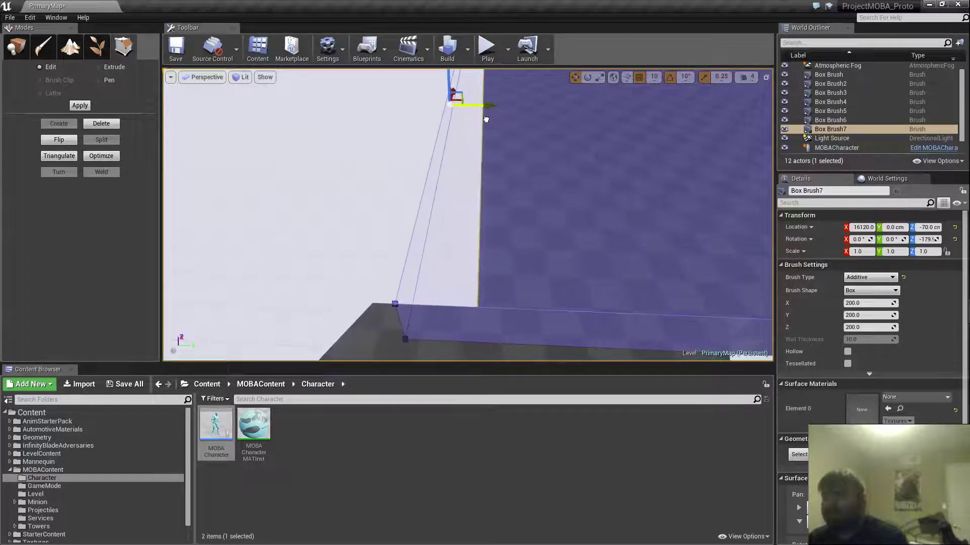
{"action": "left_click_drag", "start_coordinate": [477, 122], "coordinate": [475, 121]}
{"action": "right_click_drag", "start_coordinate": [475, 121], "coordinate": [472, 157]}
{"action": "key", "text": "a"}
- Switch back to Place mode, clear the brush selection, and save the three-lane map
{"action": "left_click", "coordinate": [25, 49]}
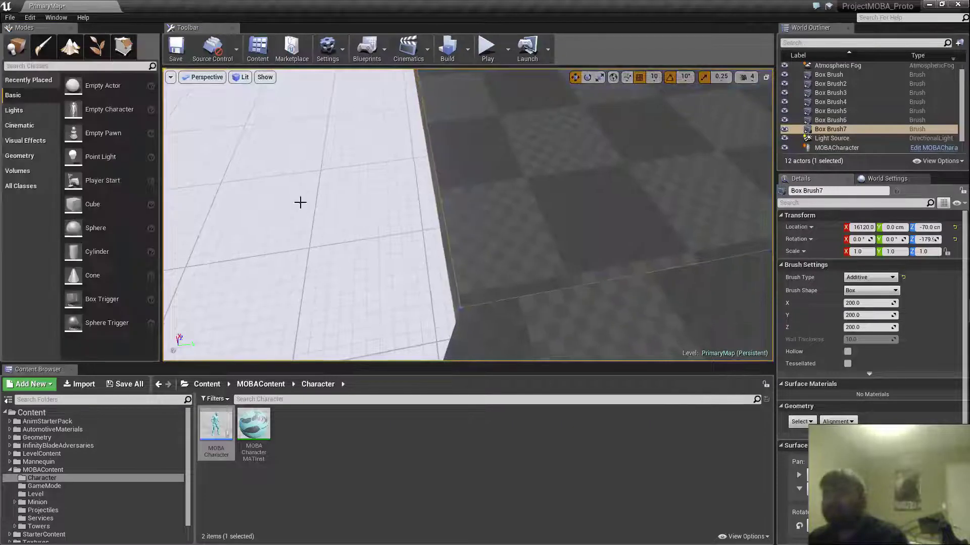
{"action": "left_click", "coordinate": [298, 202]}
{"action": "right_click_drag", "start_coordinate": [298, 201], "coordinate": [252, 175]}
{"action": "key", "text": "s"}
{"action": "key", "text": "d"}
{"action": "key", "text": "s"}
{"action": "key", "text": "s"}
{"action": "right_click_drag", "start_coordinate": [381, 202], "coordinate": [318, 207]}
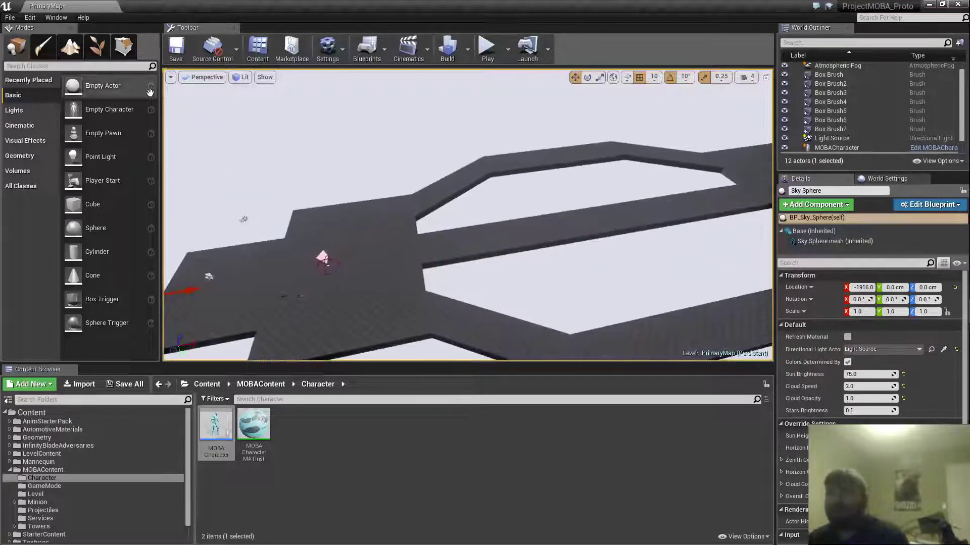
{"action": "left_click", "coordinate": [180, 51]}
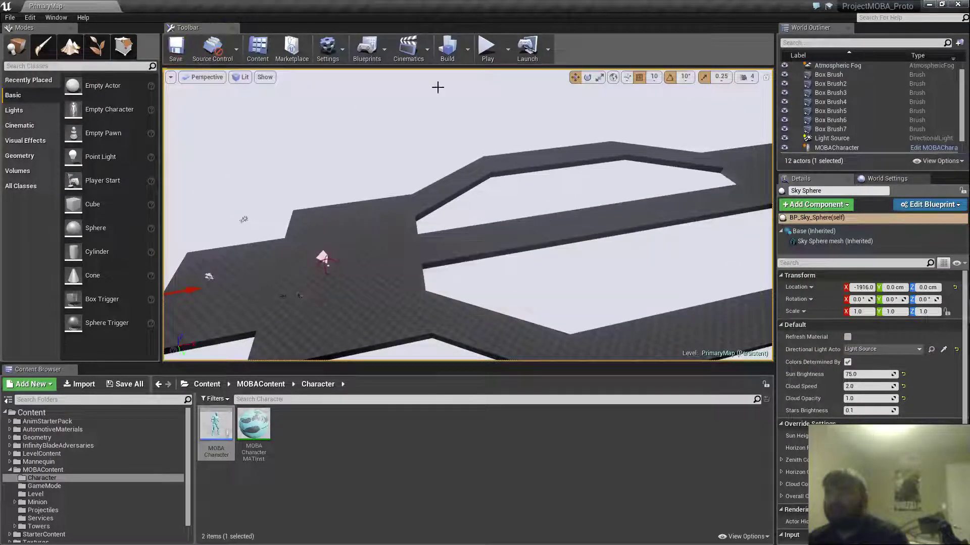
- Play-test the map by running the character from the player's base along a side lane to the enemy base
{"action": "left_click", "coordinate": [488, 48]}
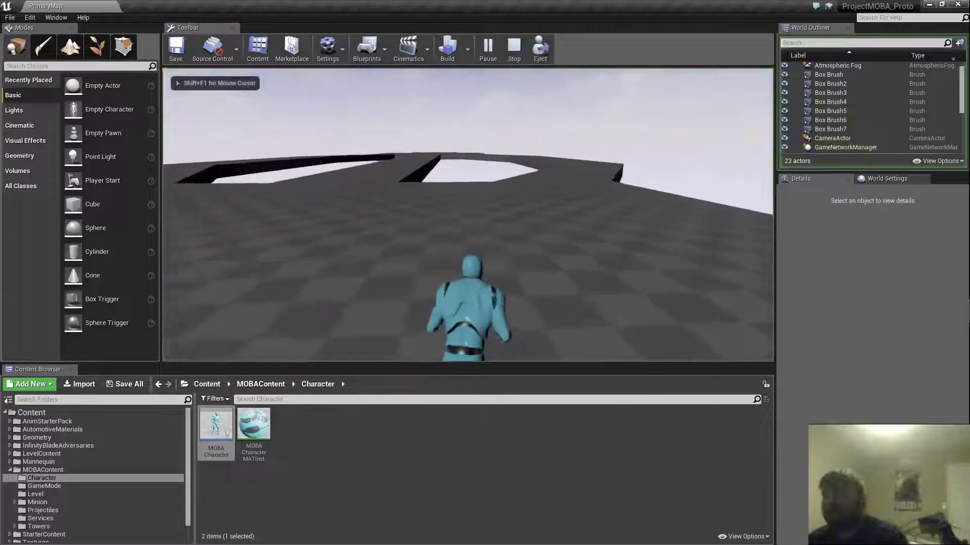
{"action": "key", "text": "w"}
{"action": "key", "text": "w"}
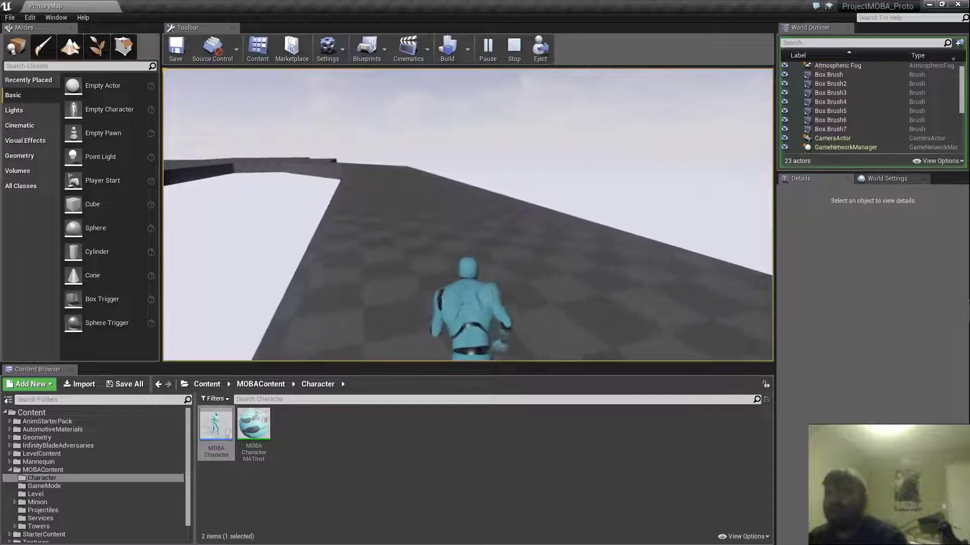
{"action": "key", "text": "w"}
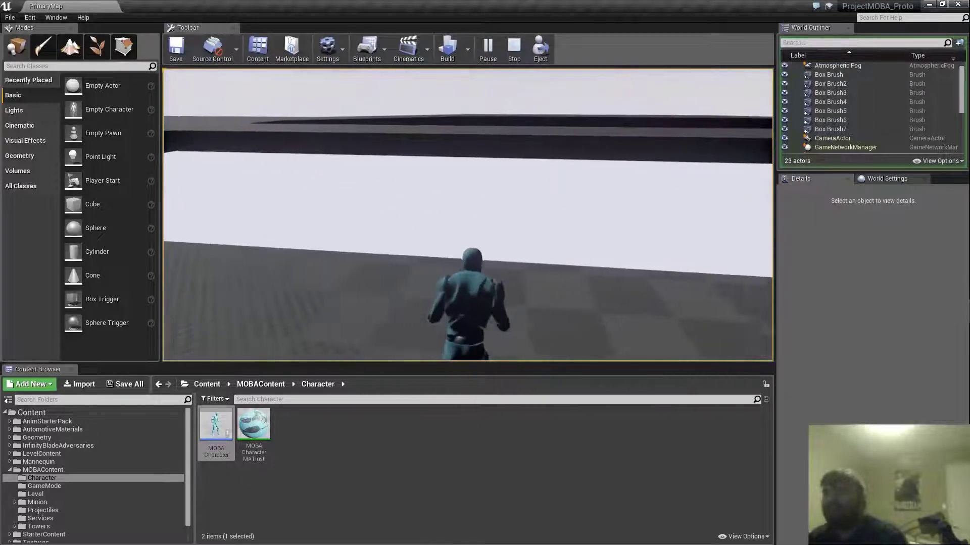
{"action": "key", "text": "w"}
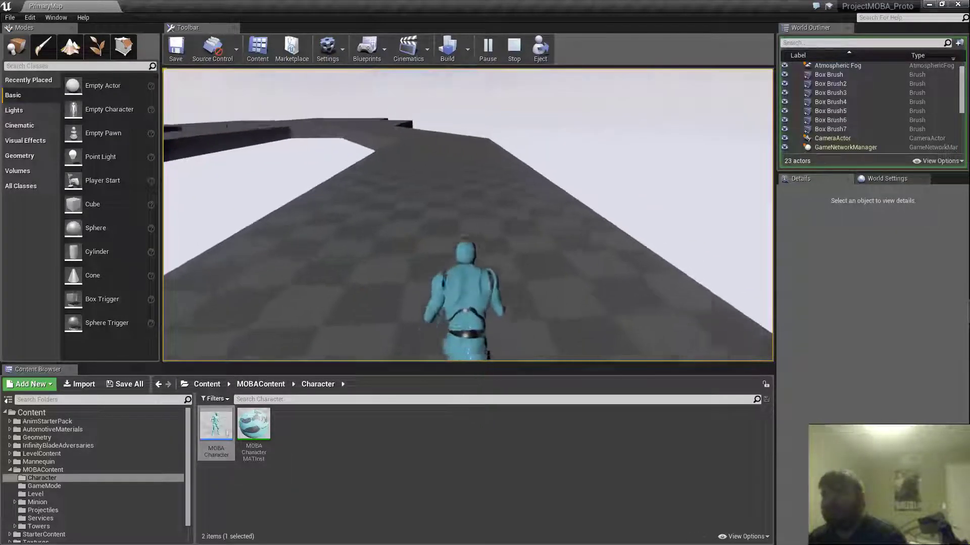
{"action": "key", "text": "w"}
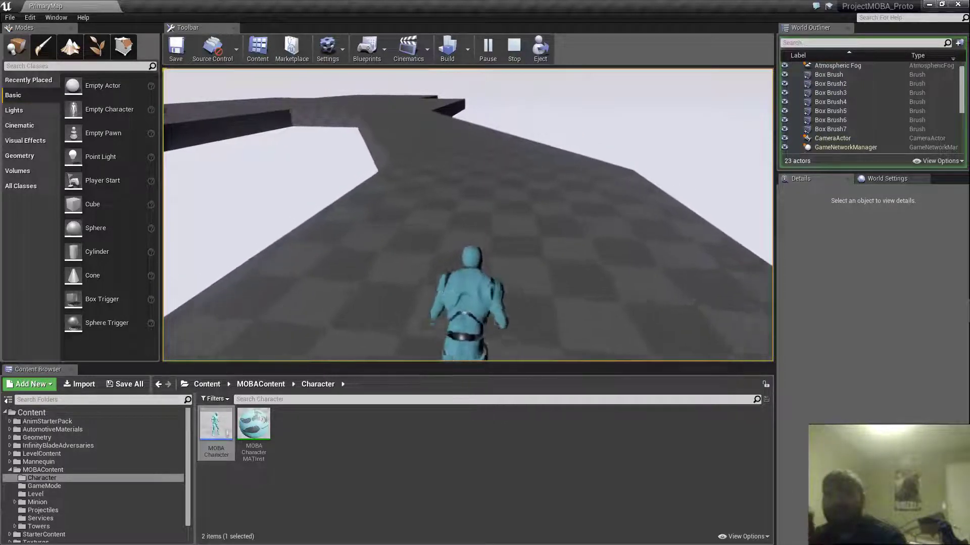
{"action": "key", "text": "w"}
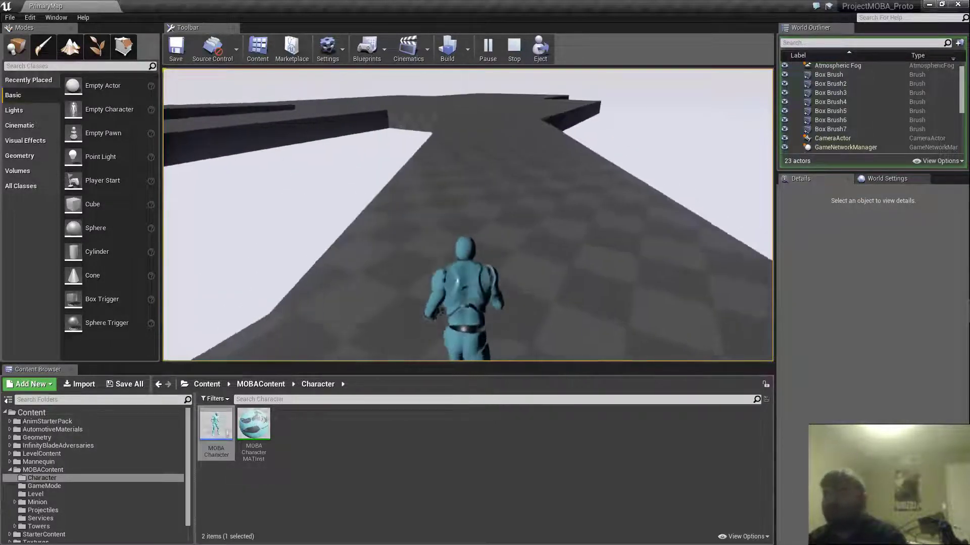
{"action": "key", "text": "w"}
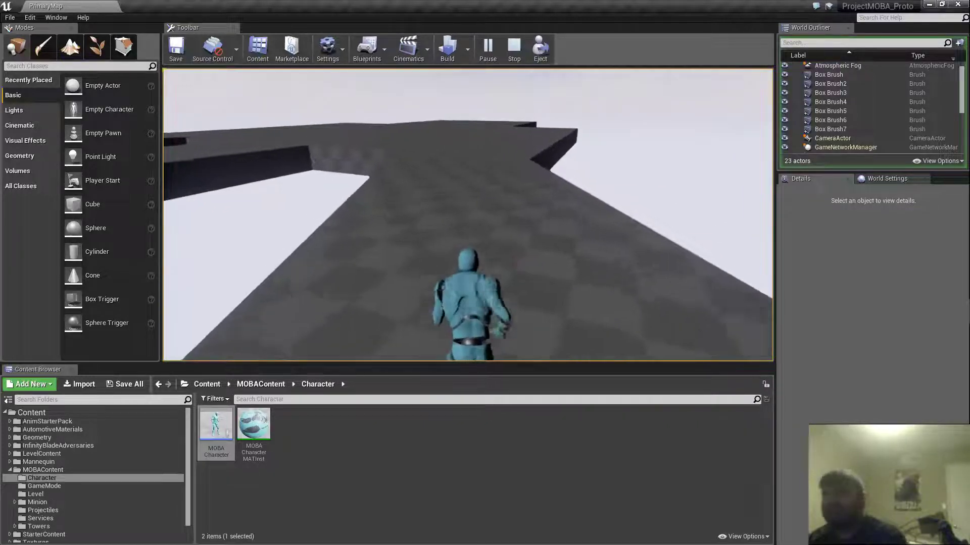
{"action": "key", "text": "w"}
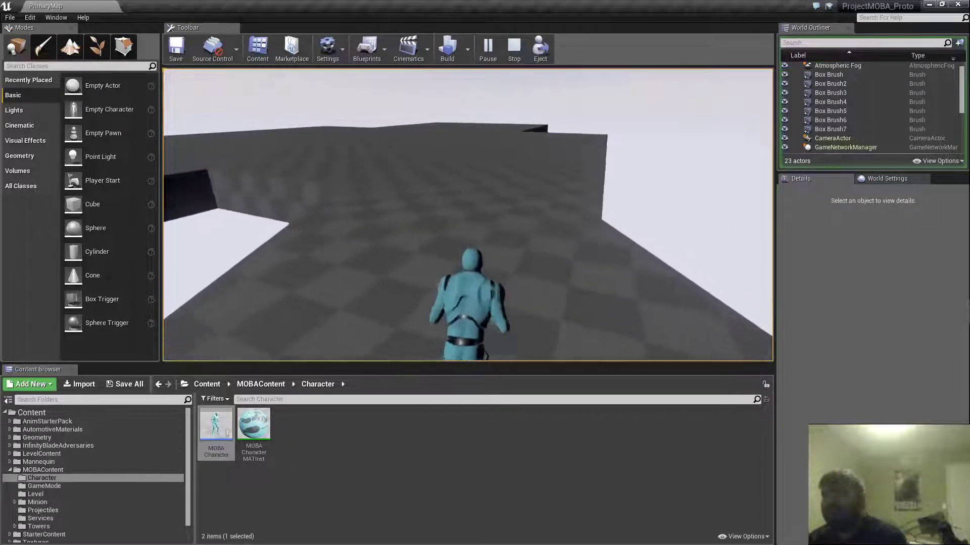
- Run the character through the enemy base and back along a side lane, examining the lane joins
{"action": "key", "text": "w"}
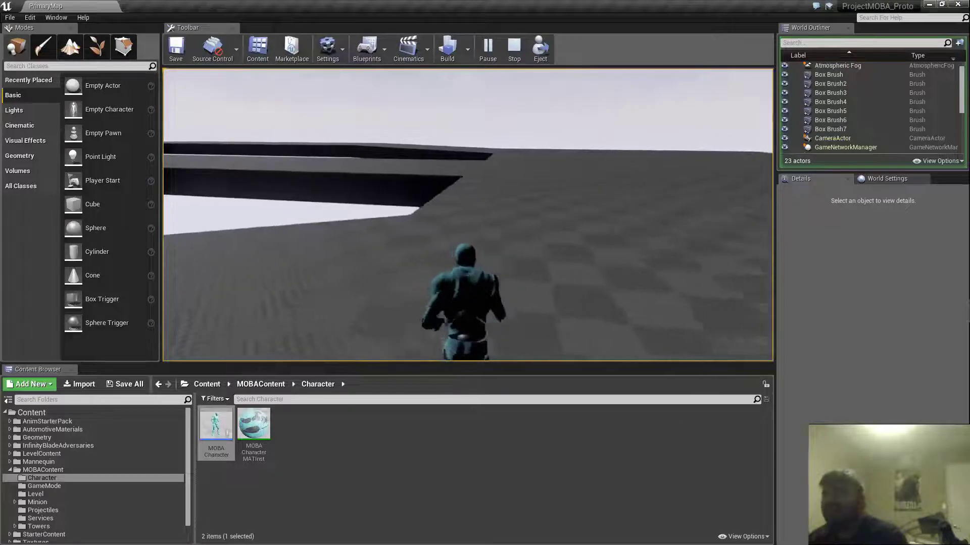
{"action": "key", "text": "w"}
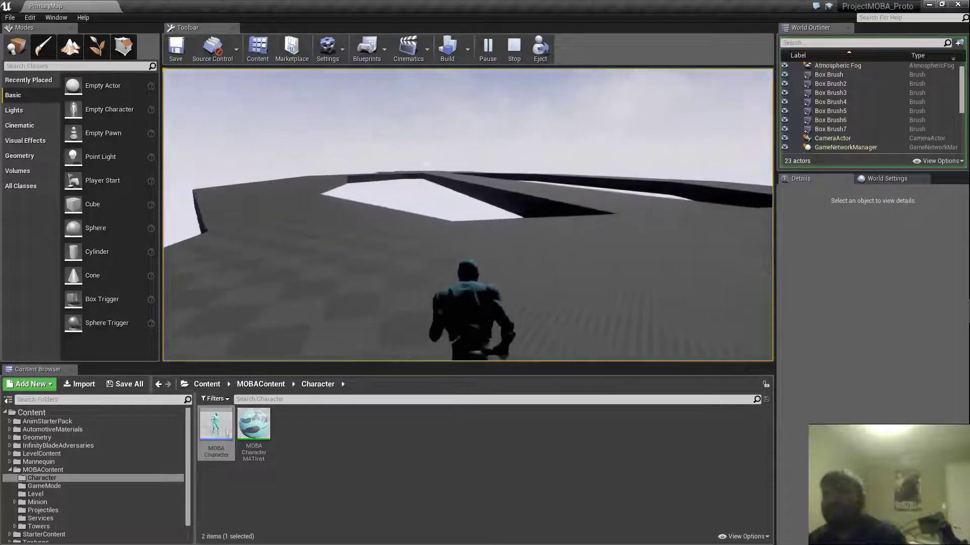
{"action": "key", "text": "w"}
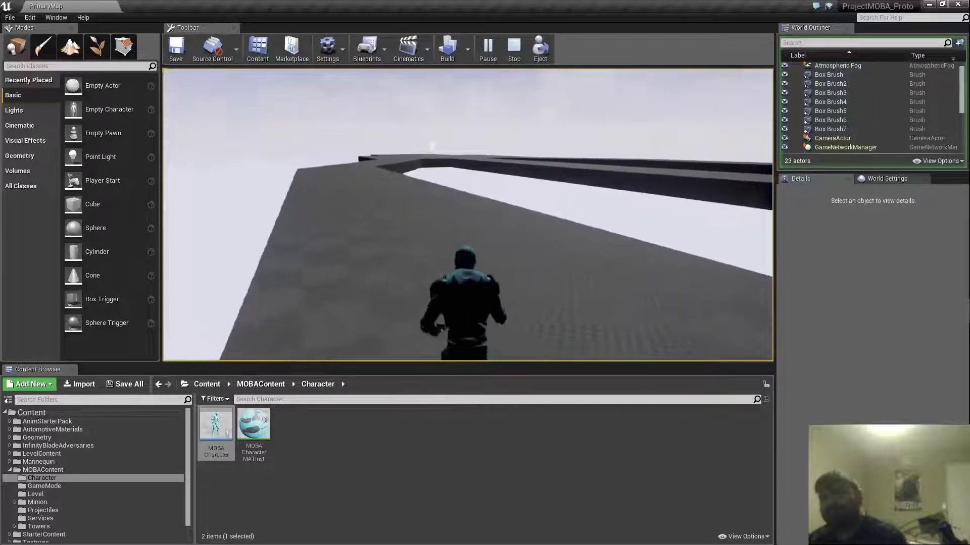
{"action": "key", "text": "w"}
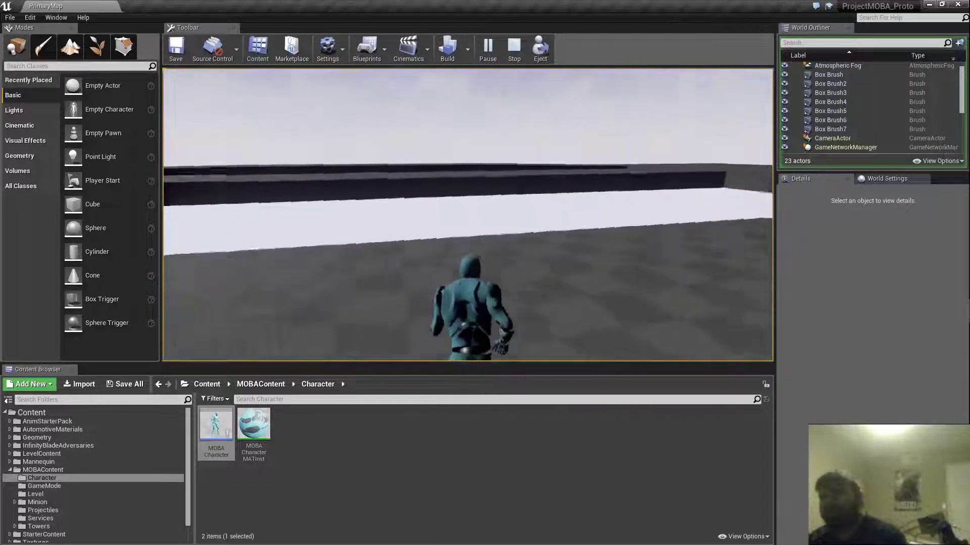
- Walk the character along the map's lanes and base platforms to judge their size, and end the play session
{"action": "key", "text": "w"}
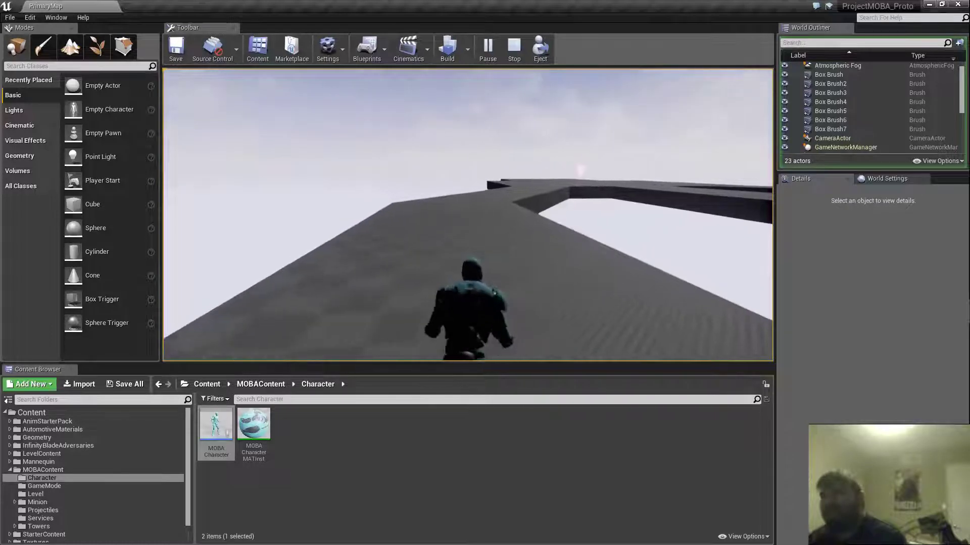
{"action": "key", "text": "w"}
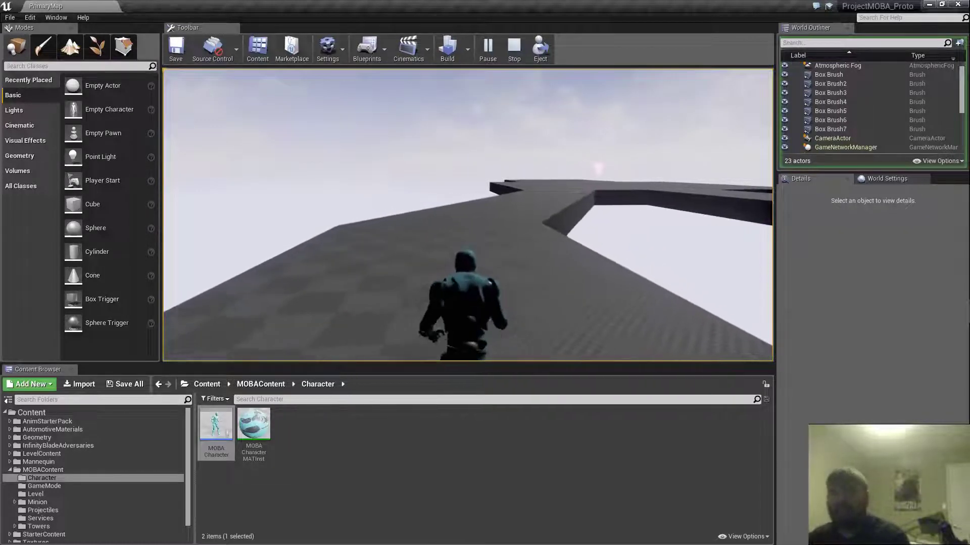
{"action": "key", "text": "w"}
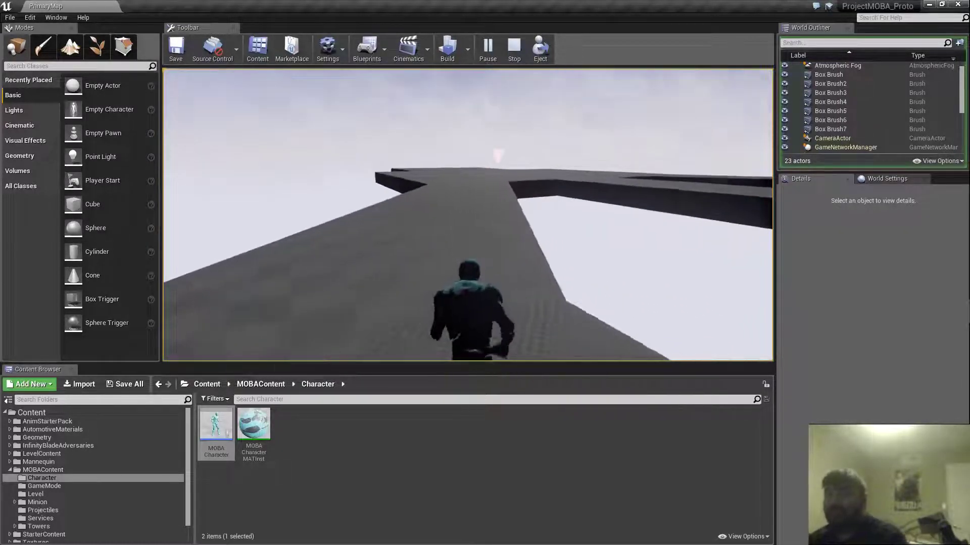
{"action": "key", "text": "w"}
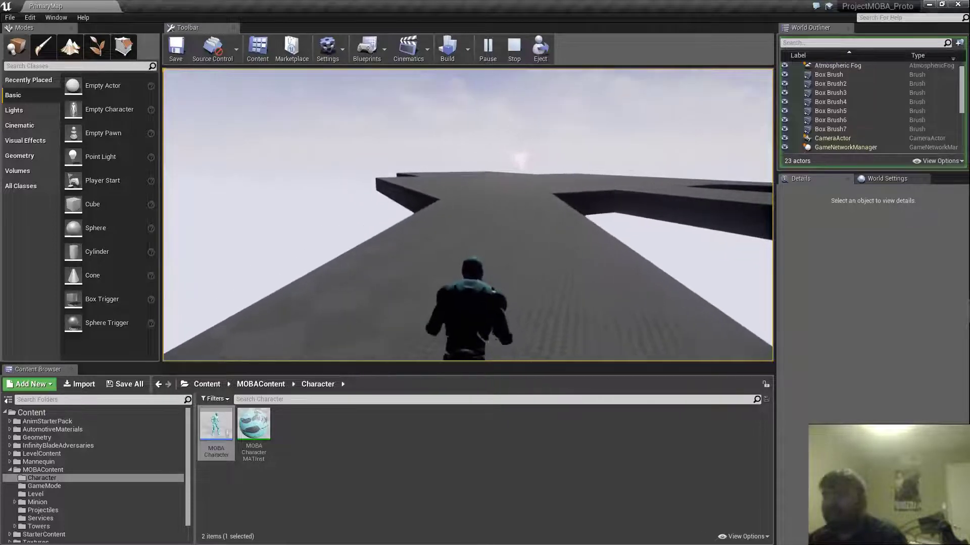
{"action": "key", "text": "w"}
{"action": "key", "text": "w"}
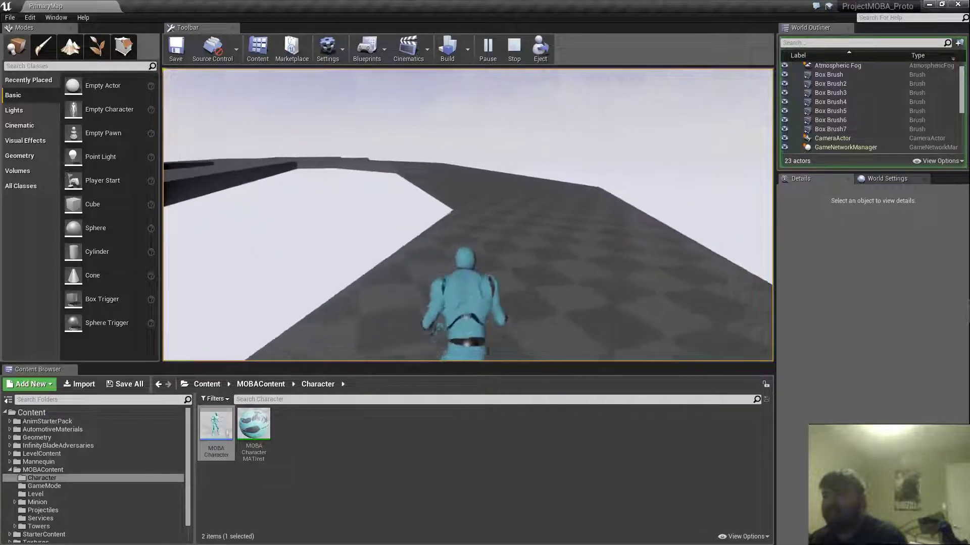
{"action": "key", "text": "w"}
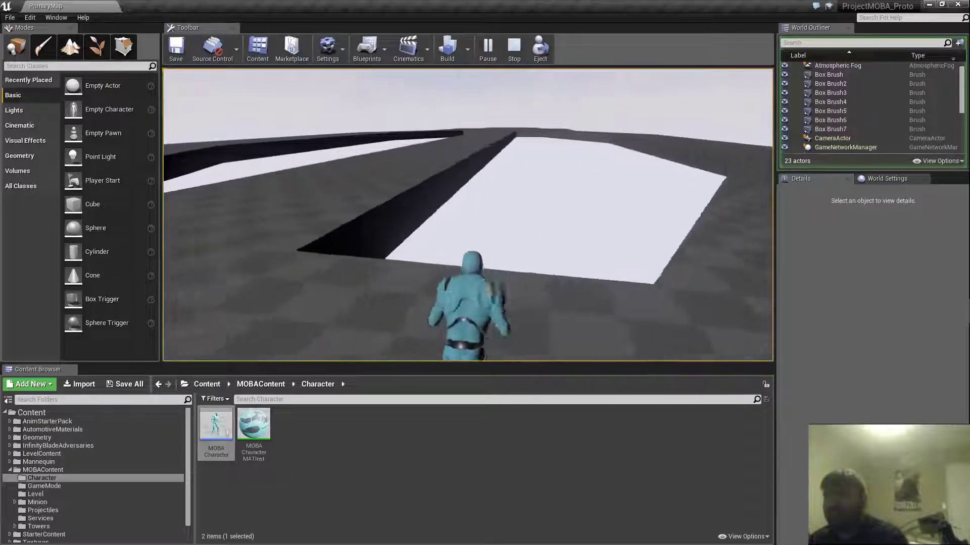
{"action": "key", "text": "w"}
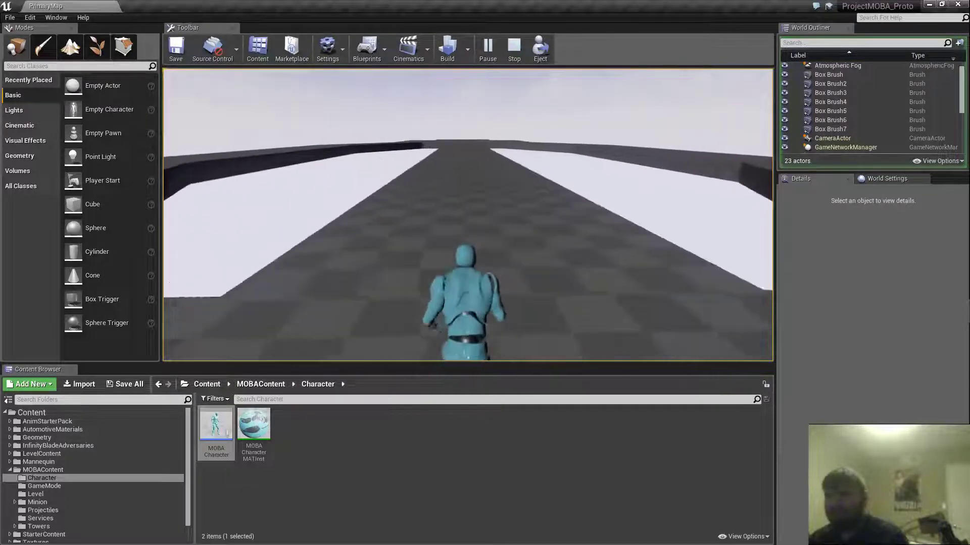
{"action": "key", "text": "w"}
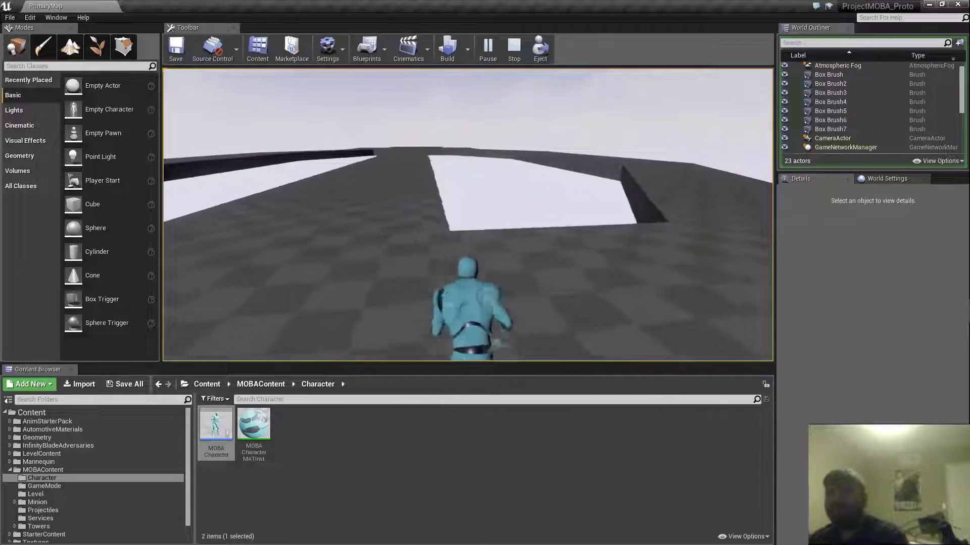
{"action": "key", "text": "w"}
{"action": "key", "text": "w"}
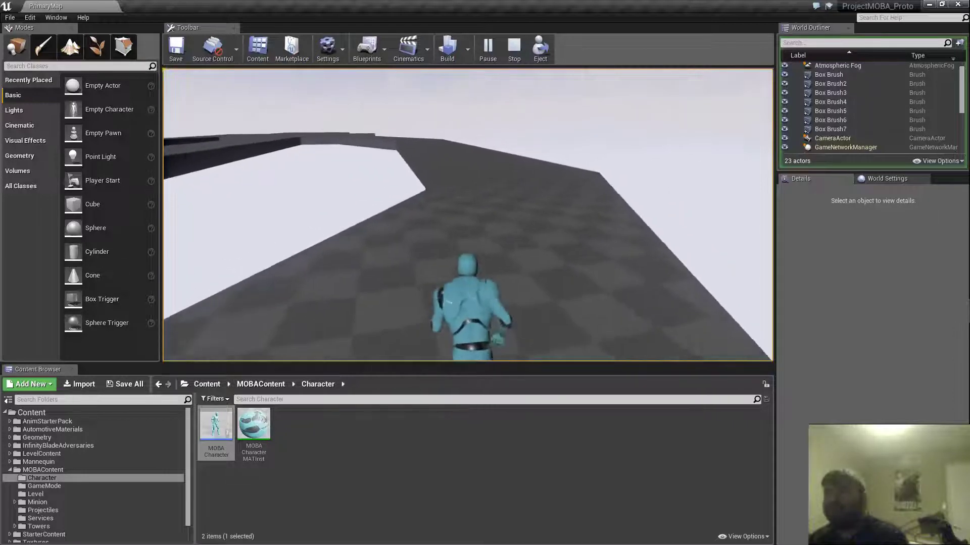
{"action": "key", "text": "w"}
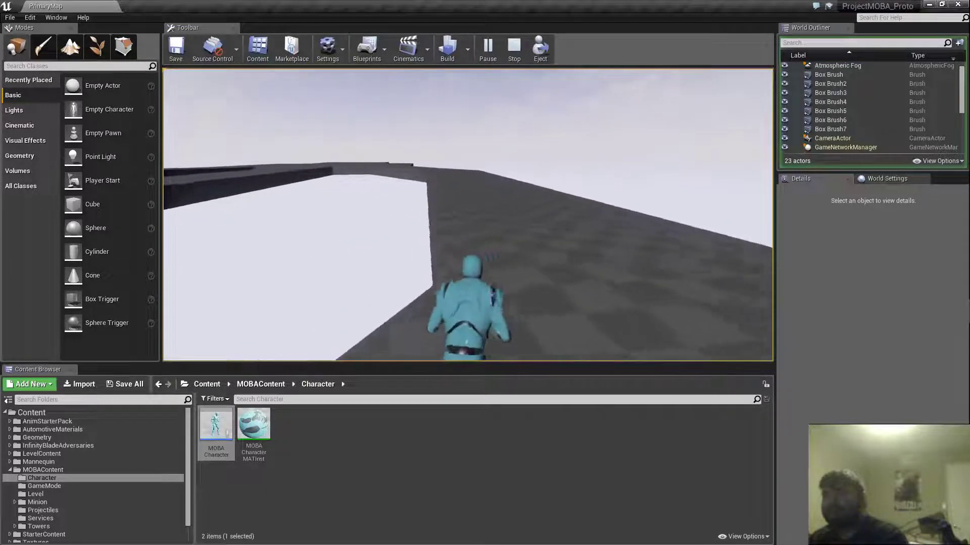
{"action": "key", "text": "w"}
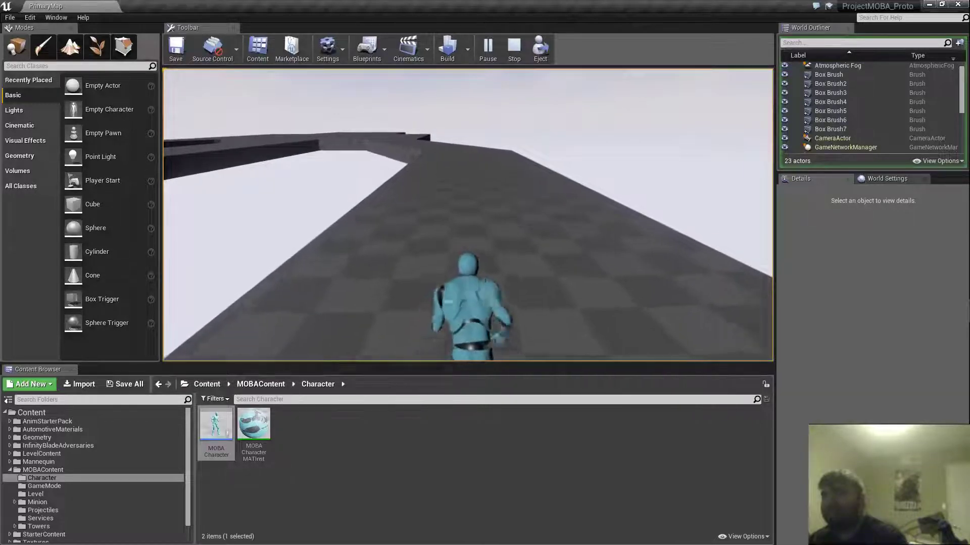
{"action": "key", "text": "w"}
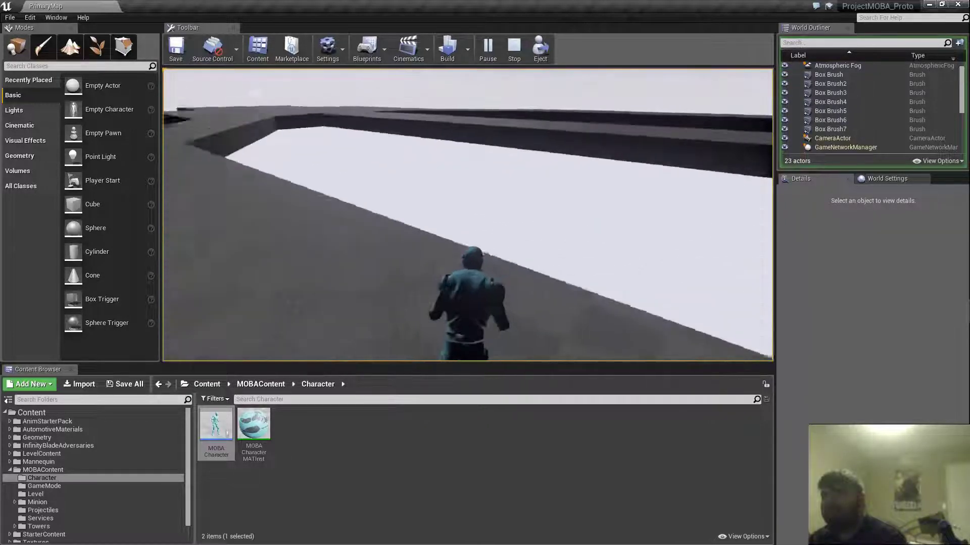
{"action": "key", "text": "w"}
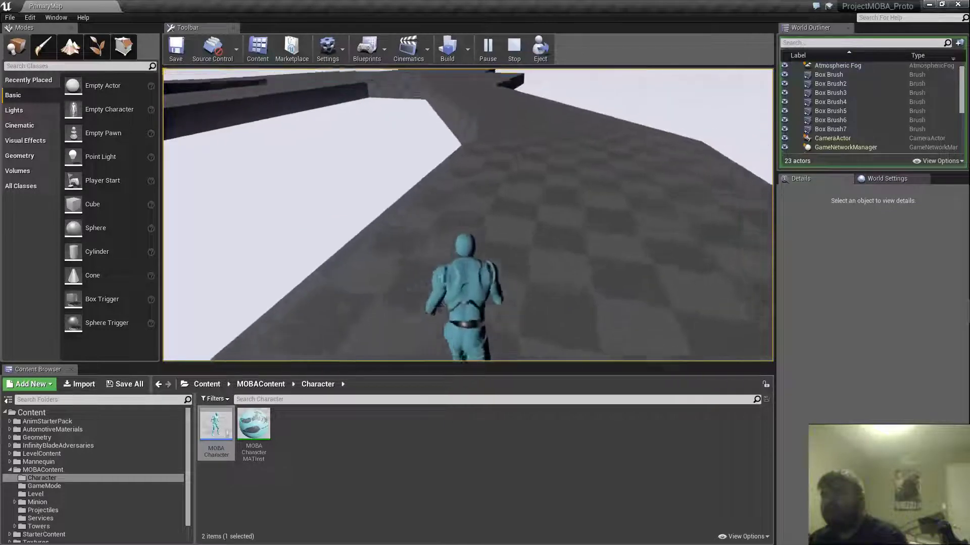
{"action": "key", "text": "w"}
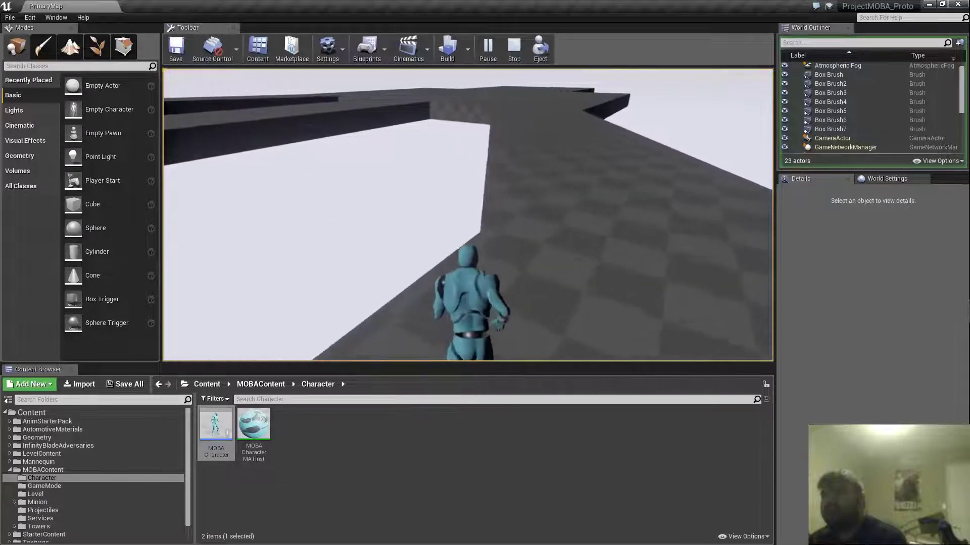
{"action": "key", "text": "w"}
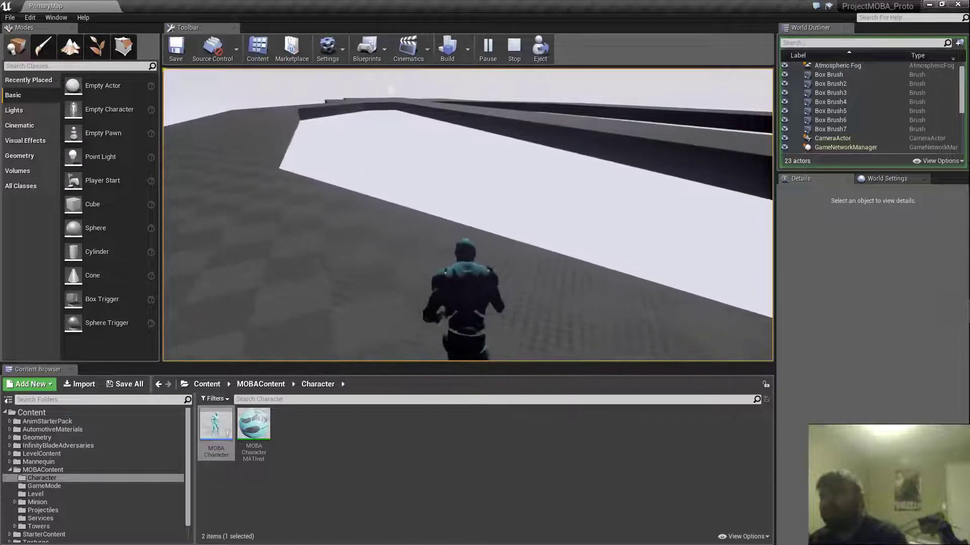
{"action": "key", "text": "w"}
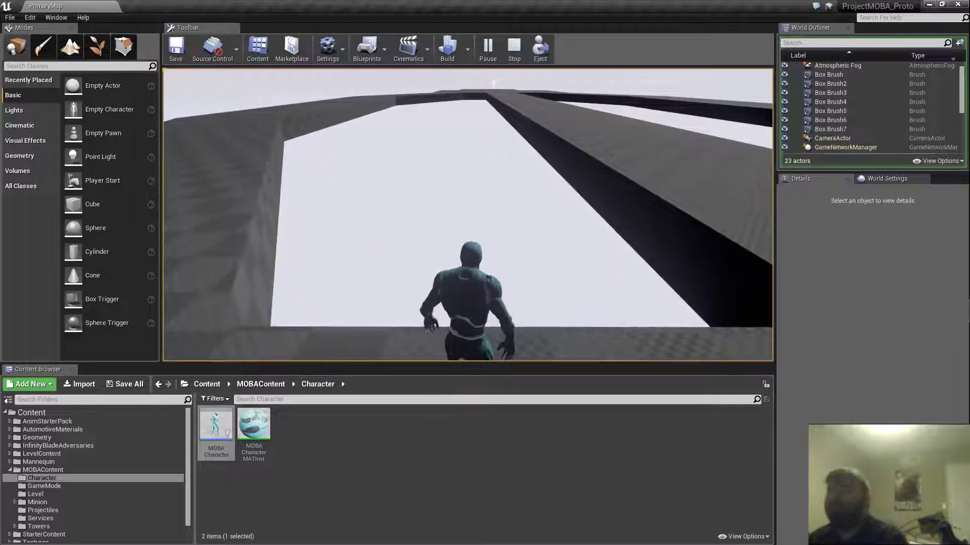
{"action": "key", "text": "Escape"}
- Widen the base platform Box Brush2 with geometry editing by moving its side face outward along Y
{"action": "right_click_drag", "start_coordinate": [267, 214], "coordinate": [404, 230]}
{"action": "left_click", "coordinate": [519, 231]}
{"action": "right_click_drag", "start_coordinate": [519, 231], "coordinate": [449, 238]}
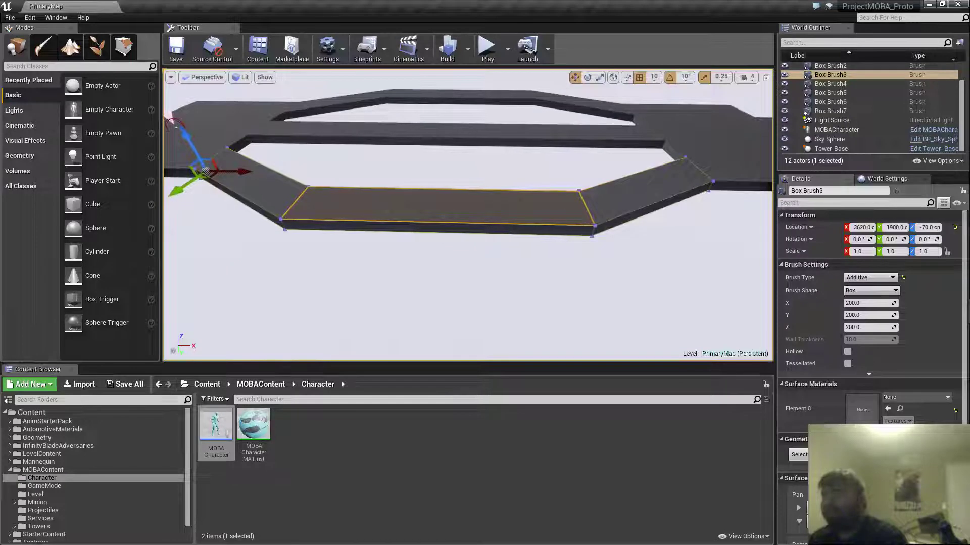
{"action": "right_click_drag", "start_coordinate": [449, 238], "coordinate": [440, 236]}
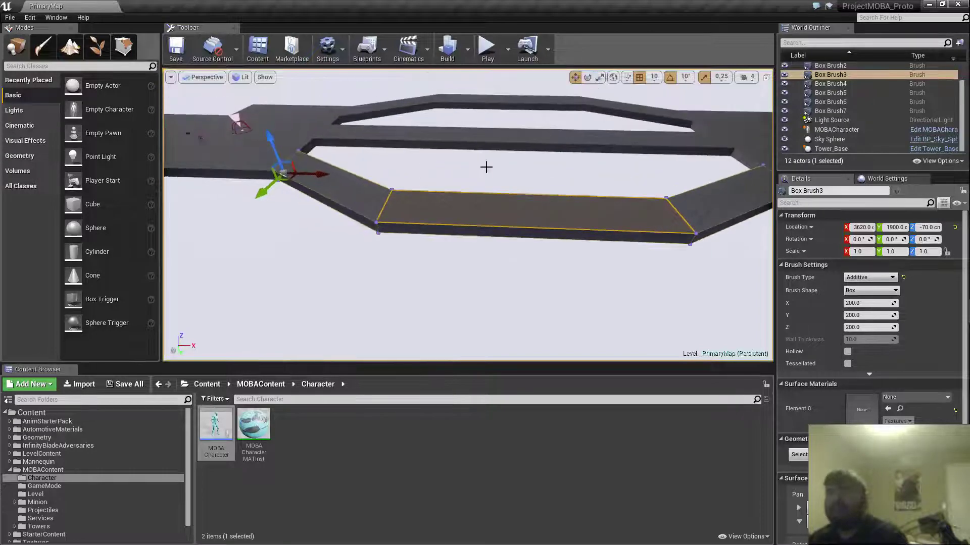
{"action": "right_click_drag", "start_coordinate": [485, 168], "coordinate": [462, 168]}
{"action": "mouse_move", "coordinate": [468, 214]}
{"action": "right_mouse_down"}
{"action": "mouse_move", "coordinate": [556, 222]}
{"action": "mouse_move", "coordinate": [385, 235]}
{"action": "right_mouse_up"}
{"action": "left_click", "coordinate": [384, 237]}
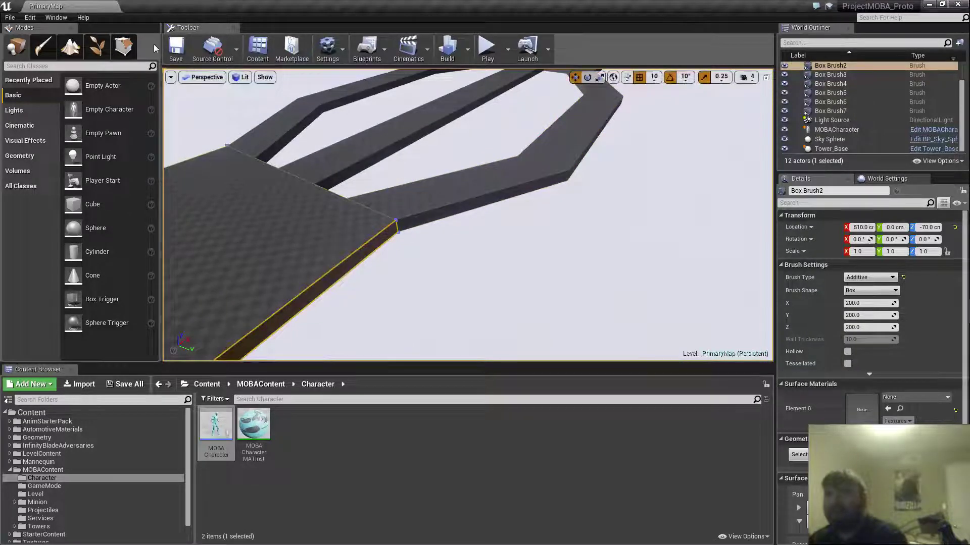
{"action": "left_click", "coordinate": [123, 46]}
{"action": "left_click", "coordinate": [319, 297]}
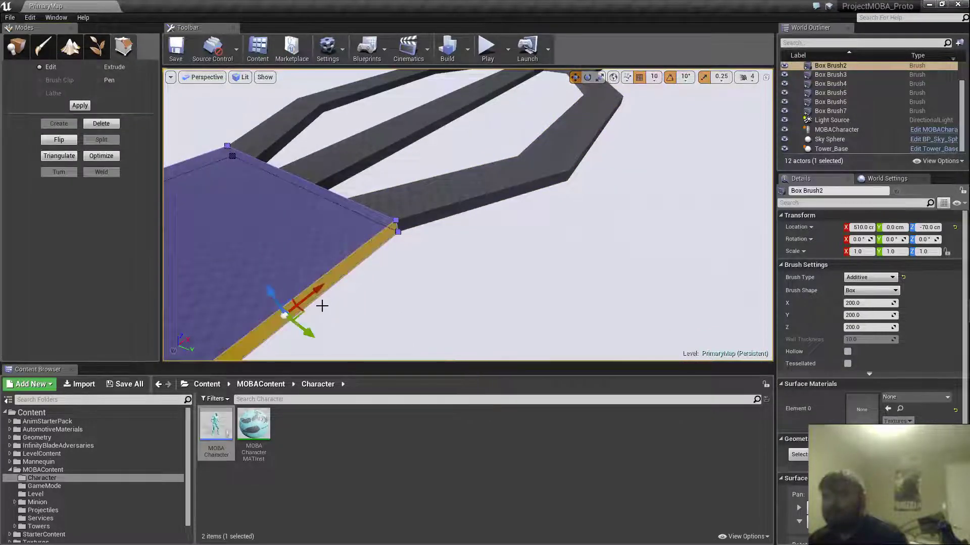
{"action": "right_click_drag", "start_coordinate": [318, 300], "coordinate": [310, 310]}
{"action": "left_click_drag", "start_coordinate": [328, 303], "coordinate": [381, 340]}
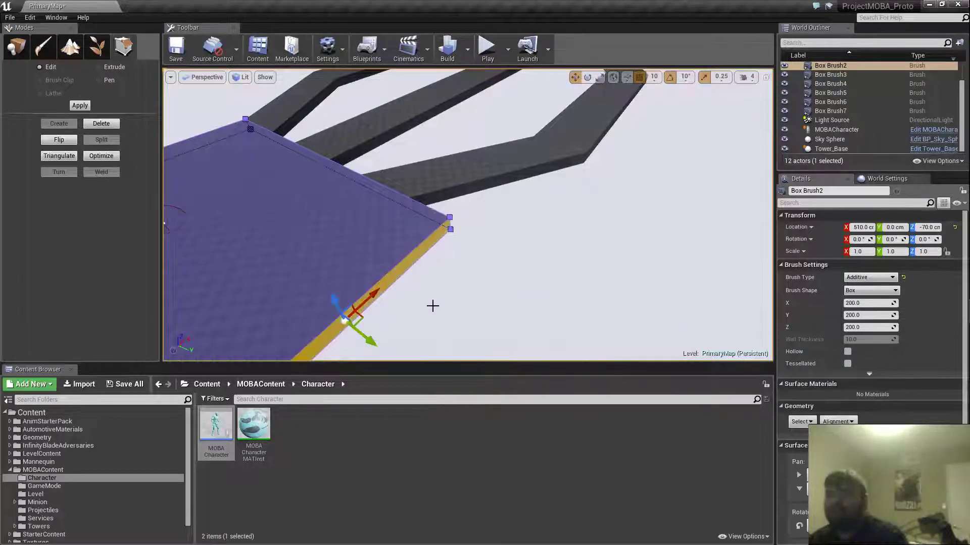
{"action": "mouse_move", "coordinate": [433, 305]}
{"action": "right_mouse_down"}
{"action": "mouse_move", "coordinate": [411, 294]}
{"action": "mouse_move", "coordinate": [472, 294]}
{"action": "mouse_move", "coordinate": [535, 313]}
{"action": "right_mouse_up"}
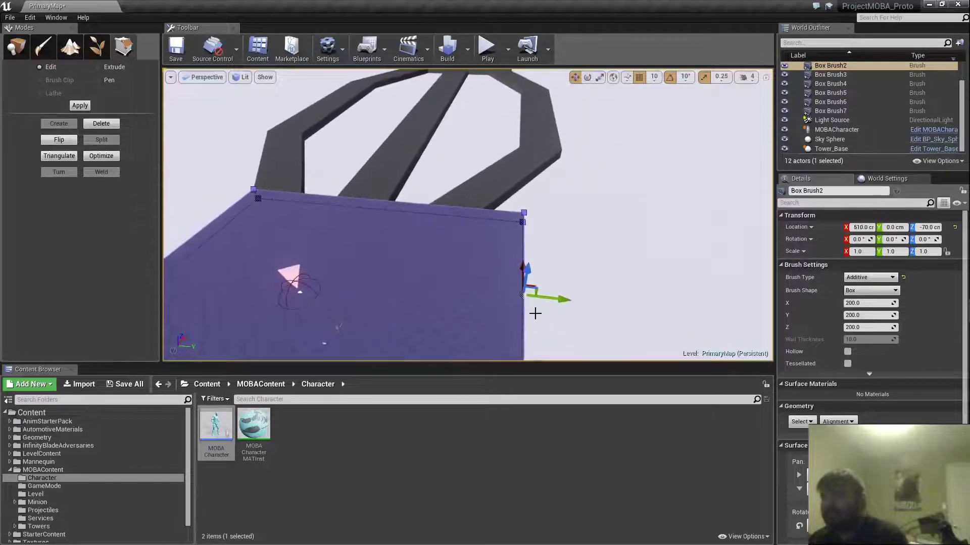
{"action": "left_click_drag", "start_coordinate": [563, 298], "coordinate": [555, 297]}
- Move the side lane Box Brush3 outward to Y 2440 cm, near the edge of the widened base platform
{"action": "mouse_move", "coordinate": [552, 293]}
{"action": "right_mouse_down"}
{"action": "mouse_move", "coordinate": [550, 277]}
{"action": "mouse_move", "coordinate": [476, 227]}
{"action": "right_mouse_up"}
{"action": "left_click", "coordinate": [463, 254]}
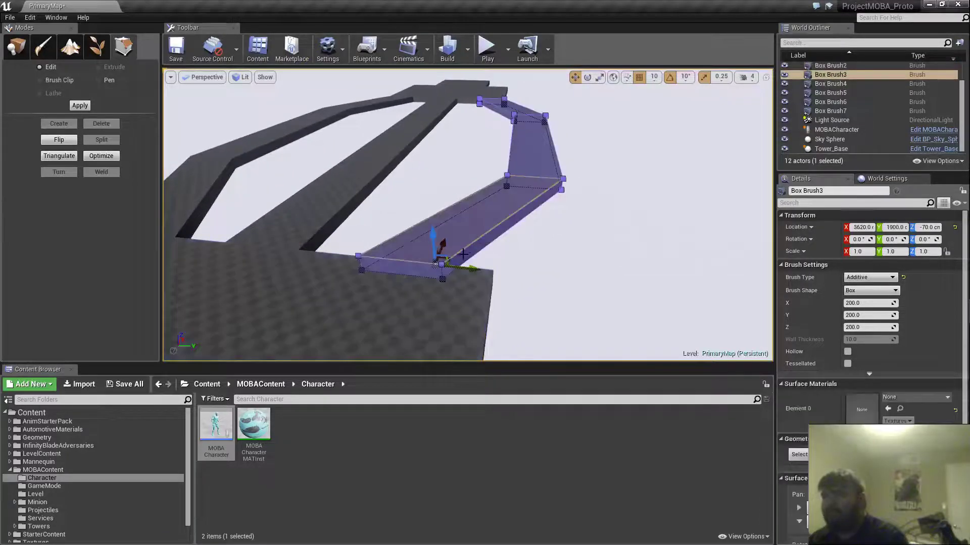
{"action": "left_click_drag", "start_coordinate": [465, 268], "coordinate": [515, 278]}
{"action": "key", "text": "f"}
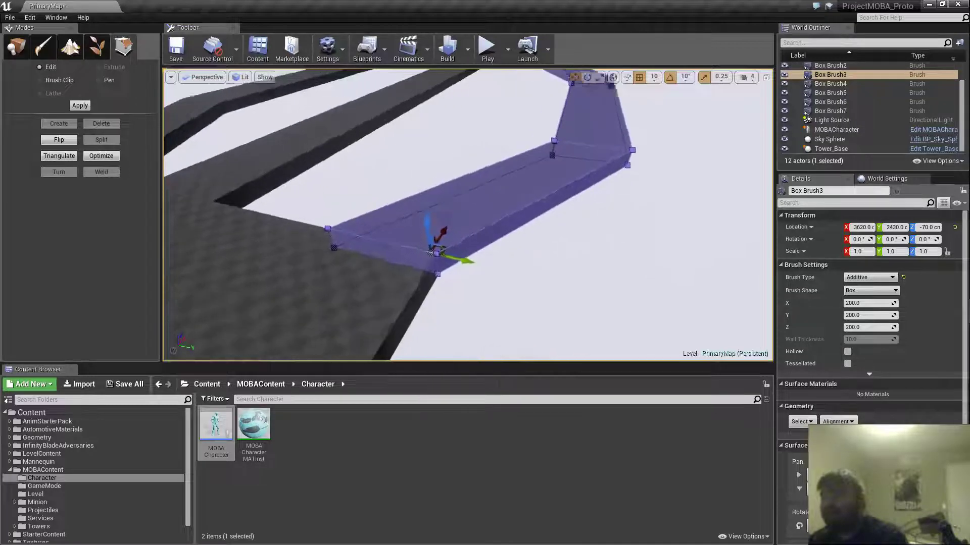
{"action": "right_click_drag", "start_coordinate": [516, 277], "coordinate": [330, 295]}
{"action": "key", "text": "s"}
{"action": "left_click_drag", "start_coordinate": [592, 261], "coordinate": [582, 264]}
- Widen the opposite base platform Box Brush7 by moving its side face outward along Y past the side lane
{"action": "key", "text": "s"}
{"action": "mouse_move", "coordinate": [548, 214]}
{"action": "right_mouse_down"}
{"action": "mouse_move", "coordinate": [651, 230]}
{"action": "mouse_move", "coordinate": [760, 222]}
{"action": "mouse_move", "coordinate": [765, 186]}
{"action": "mouse_move", "coordinate": [719, 186]}
{"action": "mouse_move", "coordinate": [795, 190]}
{"action": "mouse_move", "coordinate": [848, 217]}
{"action": "mouse_move", "coordinate": [854, 258]}
{"action": "right_mouse_up"}
{"action": "key", "text": "d"}
{"action": "key", "text": "w"}
{"action": "key", "text": "s"}
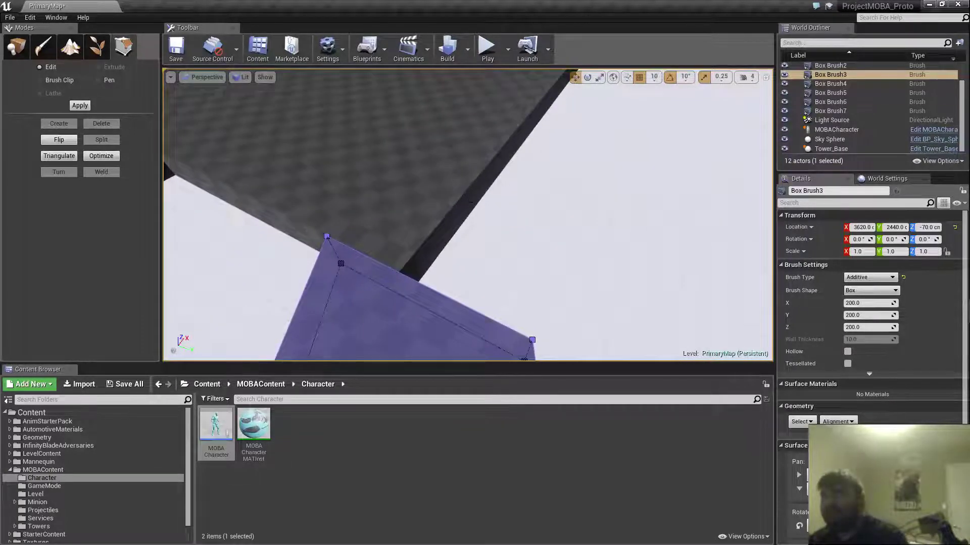
{"action": "left_click", "coordinate": [470, 202]}
{"action": "left_click", "coordinate": [465, 206]}
{"action": "right_click_drag", "start_coordinate": [485, 215], "coordinate": [515, 214]}
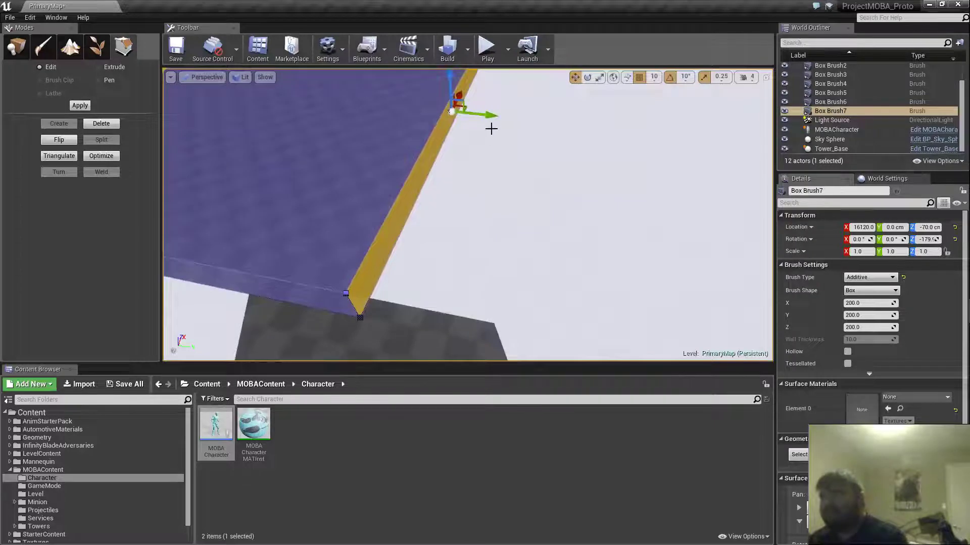
{"action": "left_click_drag", "start_coordinate": [491, 116], "coordinate": [569, 143]}
{"action": "key", "text": "d"}
{"action": "mouse_move", "coordinate": [568, 147]}
{"action": "right_mouse_down"}
{"action": "mouse_move", "coordinate": [429, 137]}
{"action": "mouse_move", "coordinate": [328, 147]}
{"action": "mouse_move", "coordinate": [281, 90]}
{"action": "mouse_move", "coordinate": [318, 119]}
{"action": "mouse_move", "coordinate": [352, 88]}
{"action": "mouse_move", "coordinate": [357, 95]}
{"action": "mouse_move", "coordinate": [308, 162]}
{"action": "mouse_move", "coordinate": [287, 128]}
{"action": "mouse_move", "coordinate": [220, 119]}
{"action": "mouse_move", "coordinate": [350, 122]}
{"action": "mouse_move", "coordinate": [601, 153]}
{"action": "right_mouse_up"}
{"action": "key", "text": "w"}
- Playtest the widened base and relocated side lane by running the character along them, and end the play session
{"action": "left_click", "coordinate": [486, 55]}
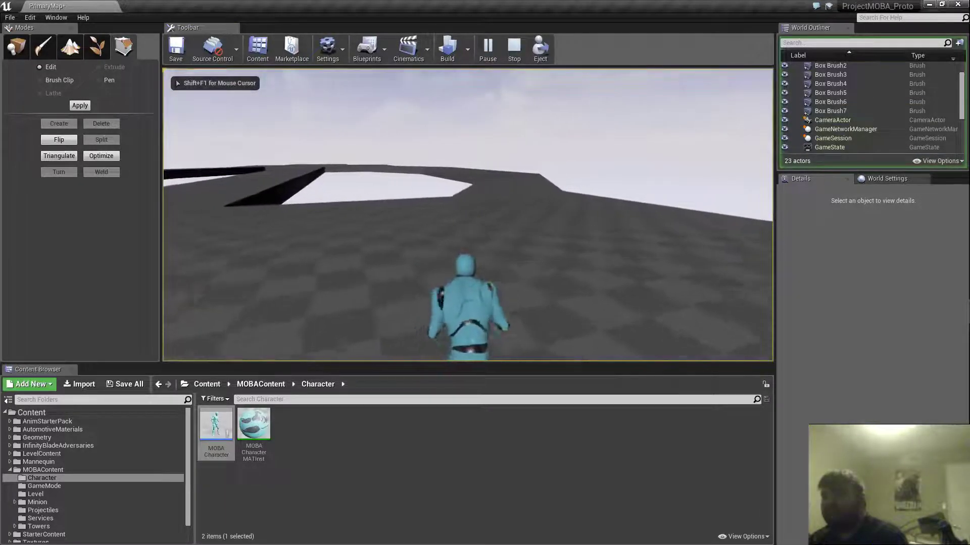
{"action": "key", "text": "w"}
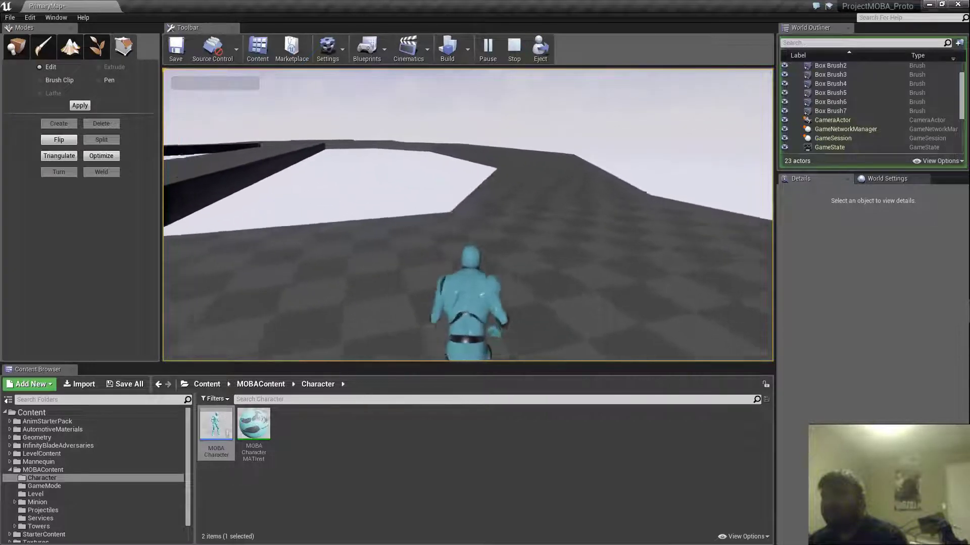
{"action": "key", "text": "w"}
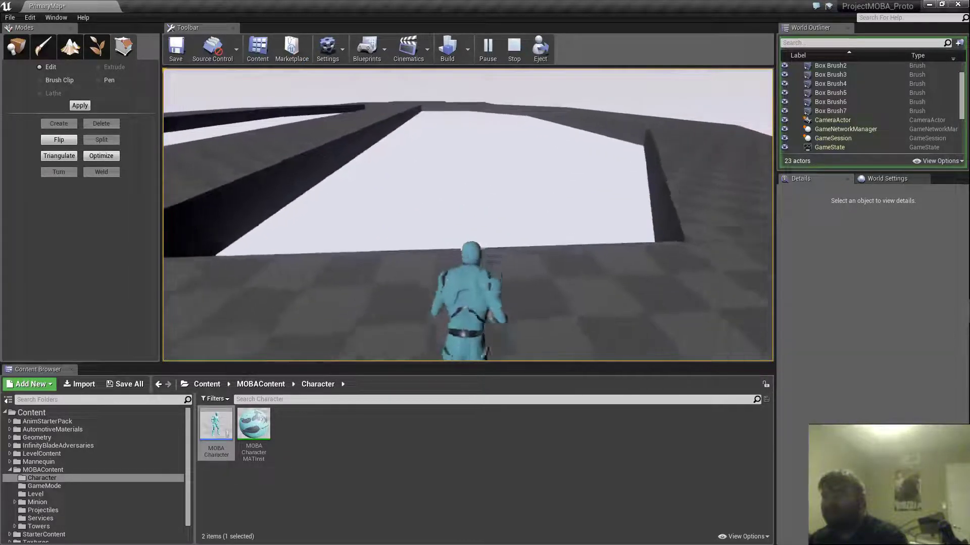
{"action": "key", "text": "w"}
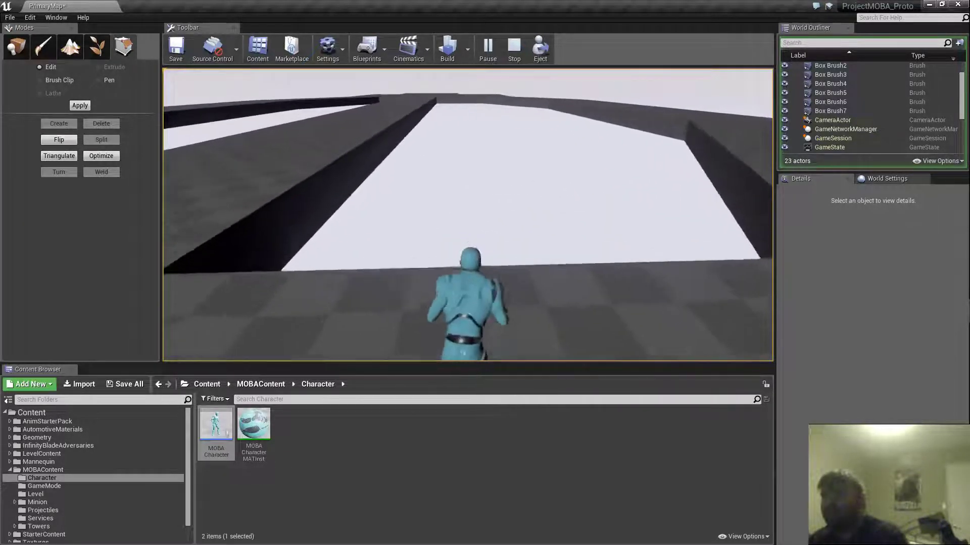
{"action": "key", "text": "w"}
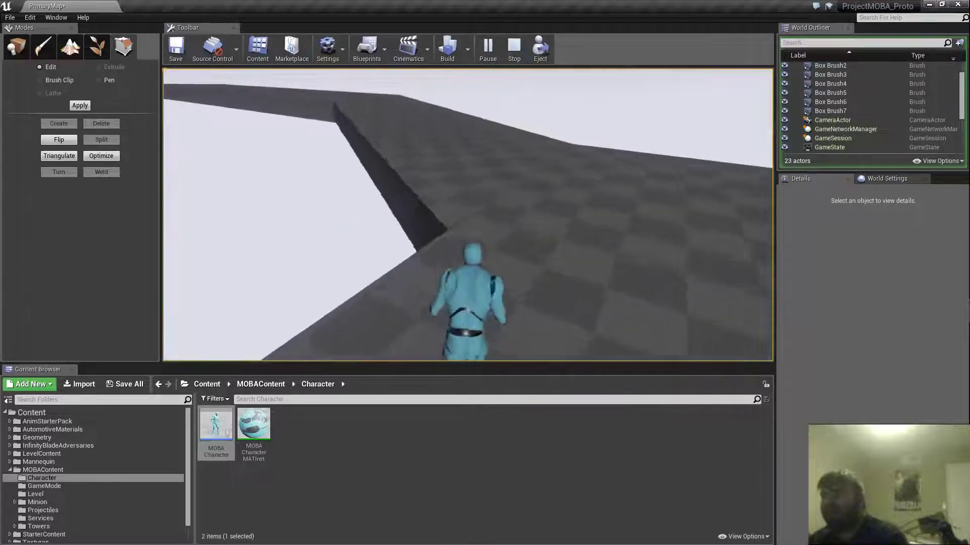
{"action": "key", "text": "w"}
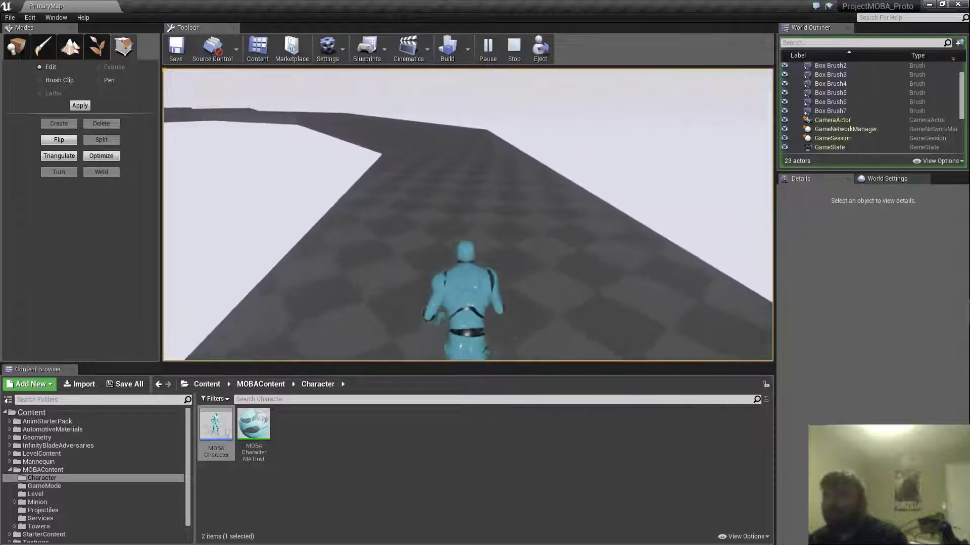
{"action": "key", "text": "w"}
{"action": "key", "text": "w"}
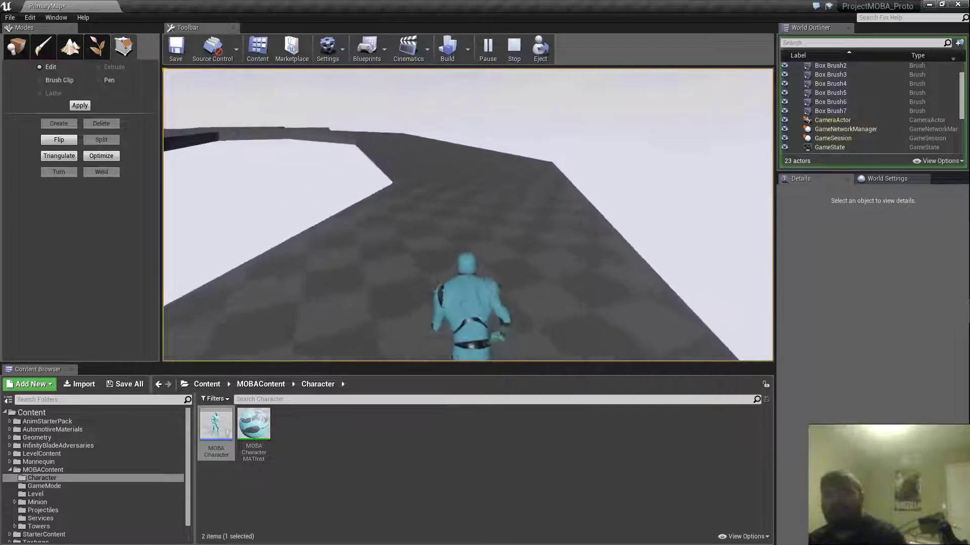
{"action": "key", "text": "w"}
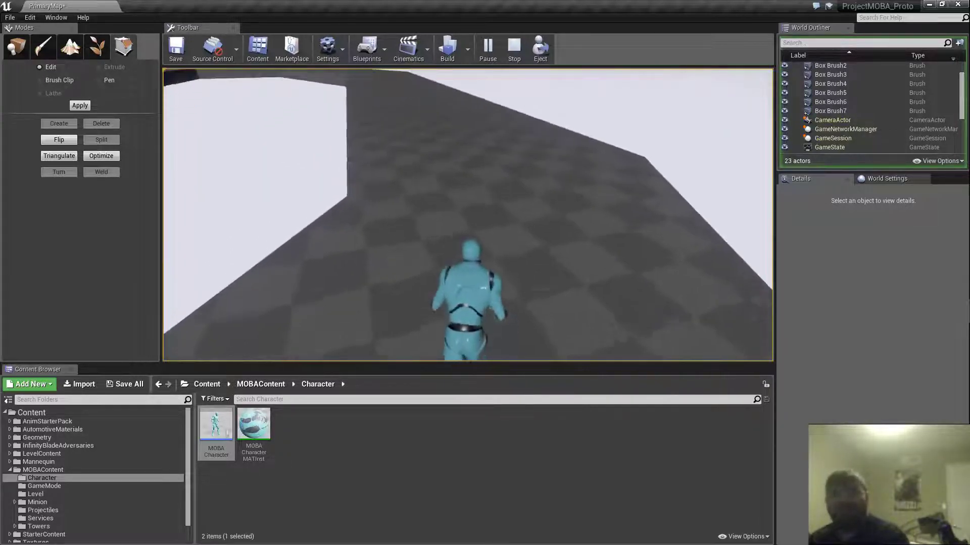
{"action": "key", "text": "w"}
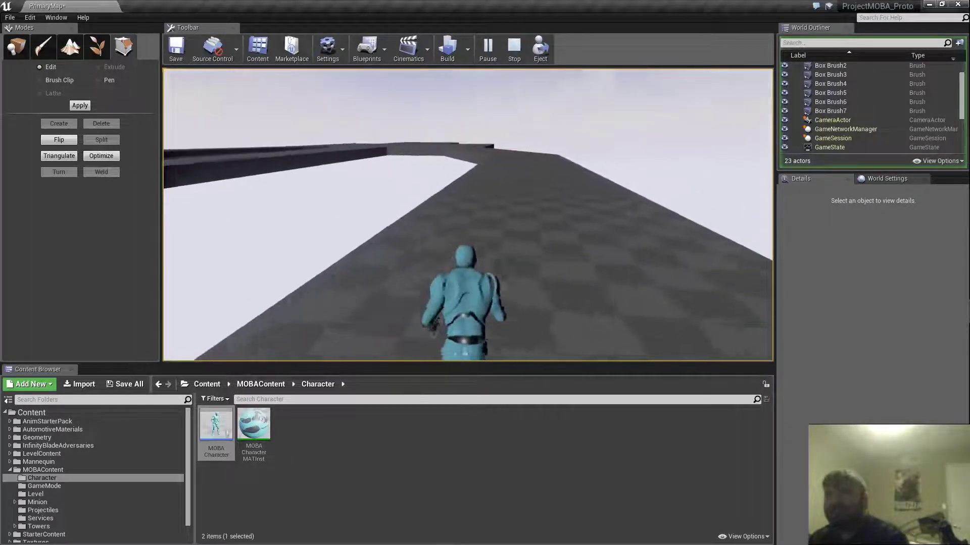
{"action": "key", "text": "w"}
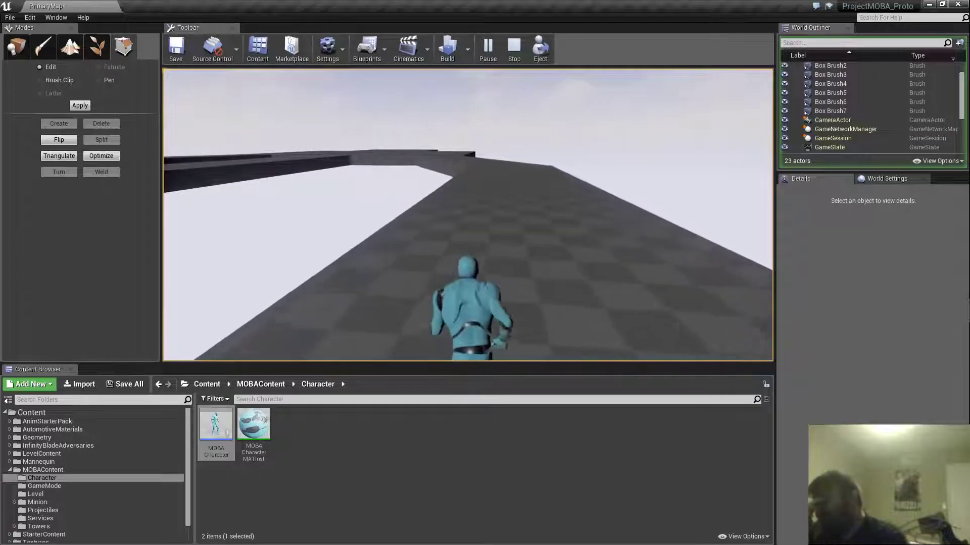
{"action": "key", "text": "w"}
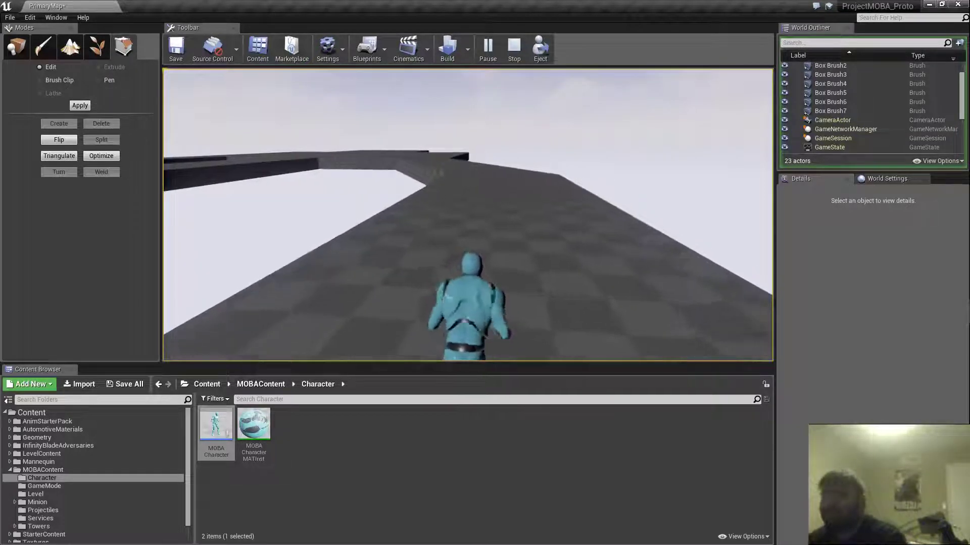
{"action": "key", "text": "w"}
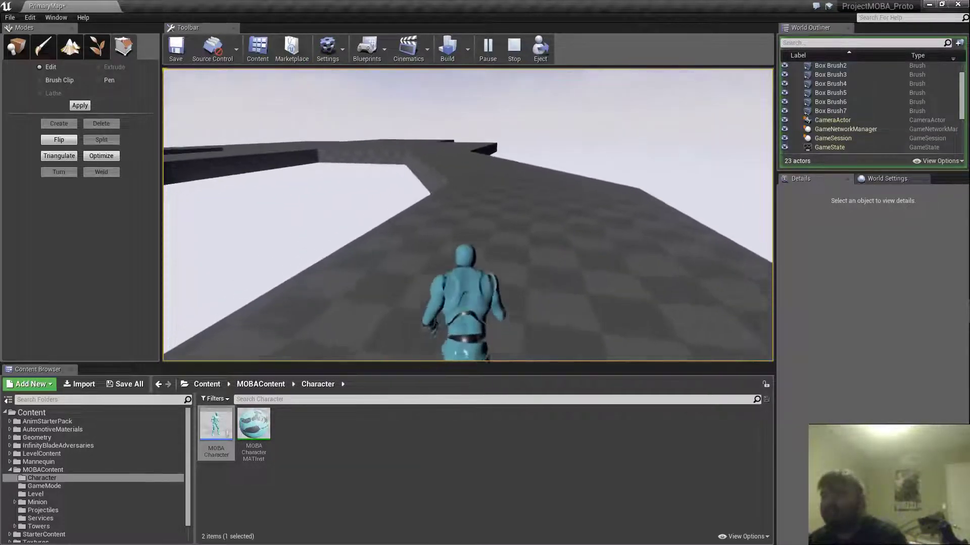
{"action": "key", "text": "w"}
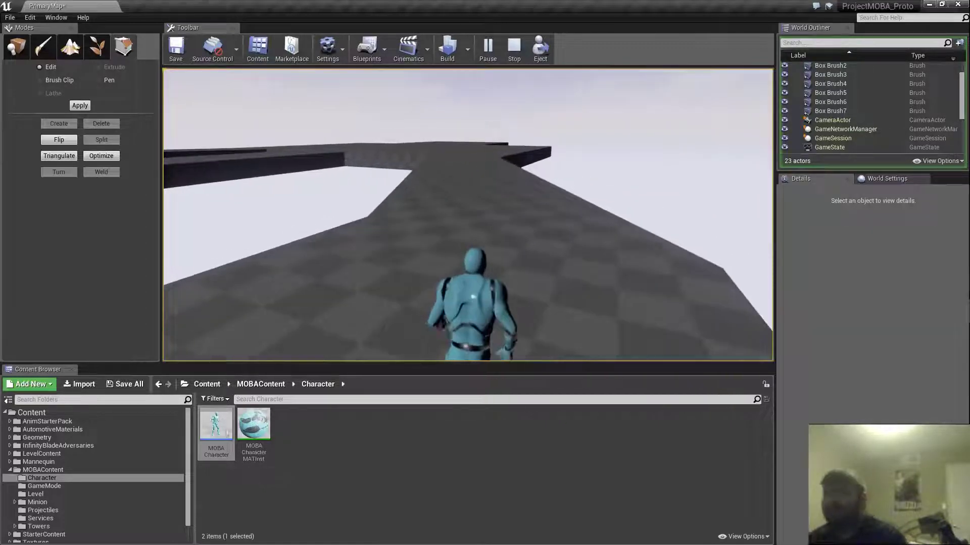
{"action": "key", "text": "Escape"}
- Look over the three lanes from above and bring up the four-viewport layout to find the base in the Top view
{"action": "right_click_drag", "start_coordinate": [403, 223], "coordinate": [434, 228]}
{"action": "key", "text": "w"}
{"action": "key", "text": "s"}
{"action": "key", "text": "s"}
{"action": "key", "text": "a"}
{"action": "key", "text": "s"}
{"action": "right_click_drag", "start_coordinate": [521, 224], "coordinate": [520, 224]}
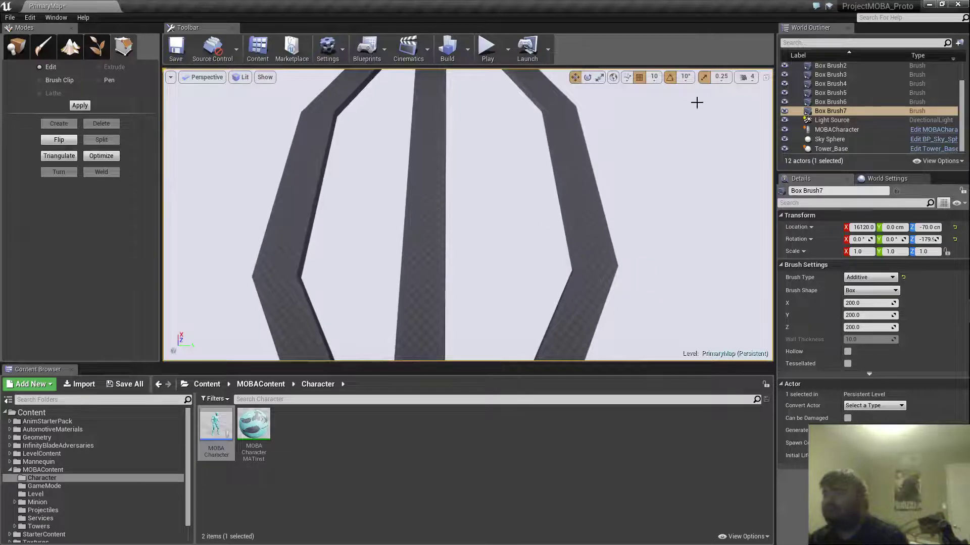
{"action": "left_click", "coordinate": [765, 78]}
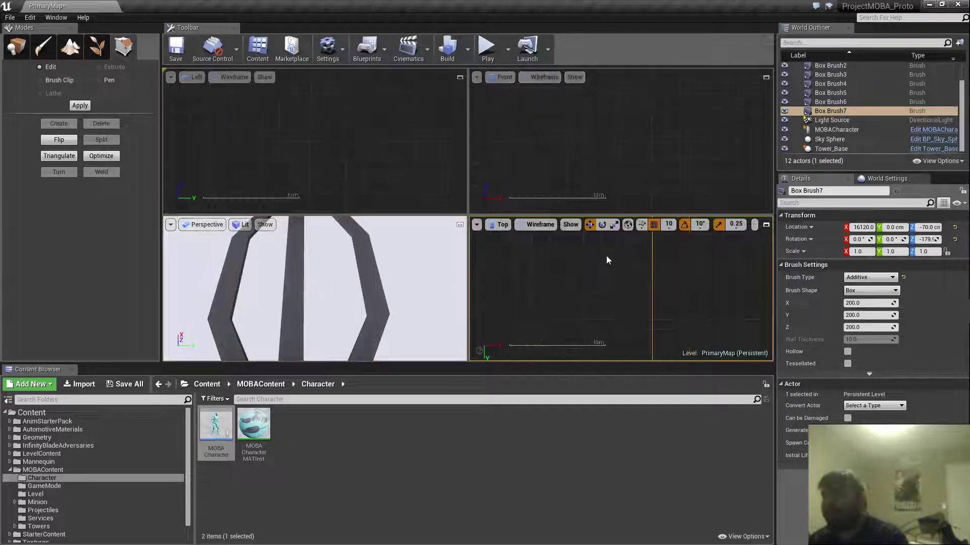
{"action": "scroll", "coordinate": [605, 260], "scroll_direction": "down", "scroll_amount": 6}
{"action": "right_click_drag", "start_coordinate": [635, 252], "coordinate": [741, 299]}
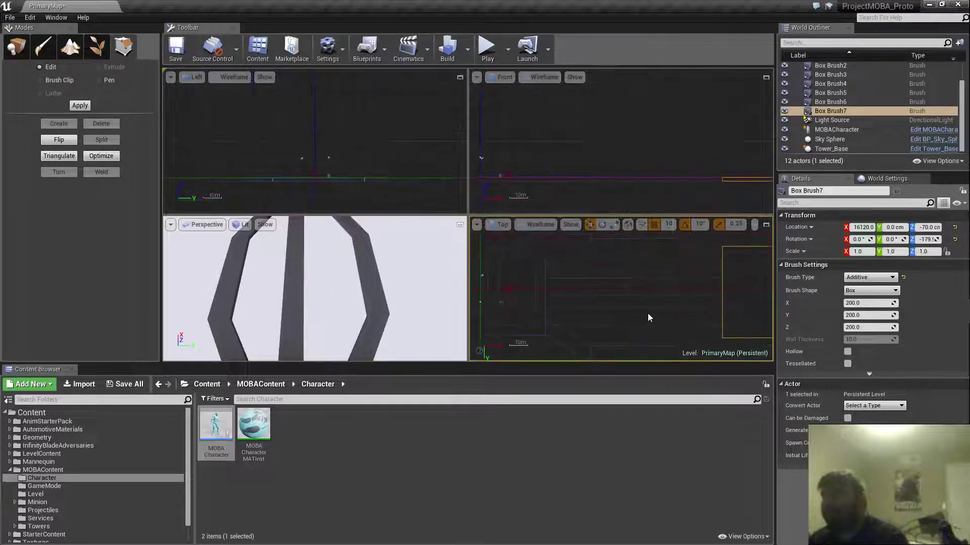
{"action": "scroll", "coordinate": [648, 315], "scroll_direction": "up", "scroll_amount": 2}
{"action": "right_click_drag", "start_coordinate": [650, 316], "coordinate": [607, 287]}
{"action": "scroll", "coordinate": [548, 267], "scroll_direction": "up", "scroll_amount": 4}
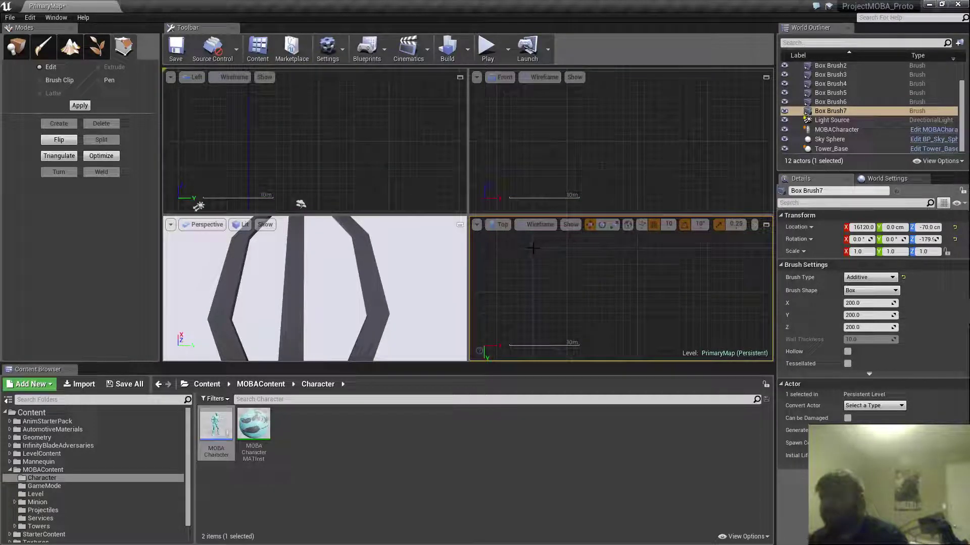
- Select the base platform Box Brush2 in the Top view and maximize that wireframe viewport
{"action": "left_click", "coordinate": [533, 281]}
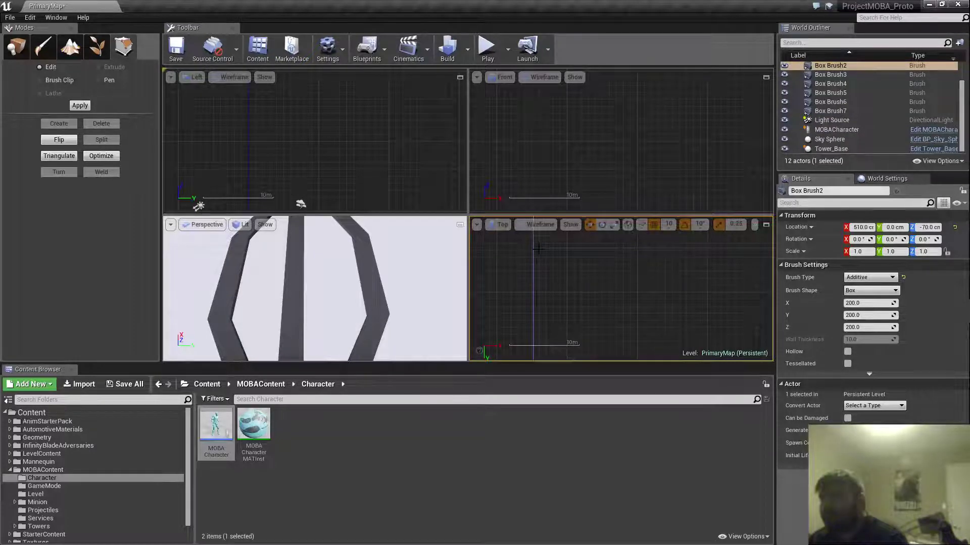
{"action": "middle_click_drag", "start_coordinate": [537, 281], "coordinate": [538, 281]}
{"action": "scroll", "coordinate": [538, 280], "scroll_direction": "up", "scroll_amount": 6}
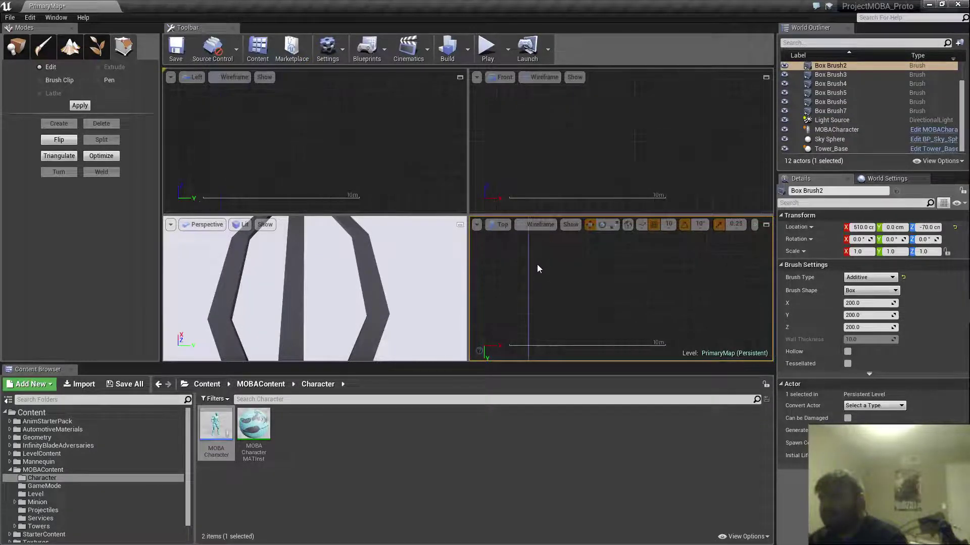
{"action": "scroll", "coordinate": [540, 266], "scroll_direction": "down", "scroll_amount": 6}
{"action": "left_click", "coordinate": [766, 225]}
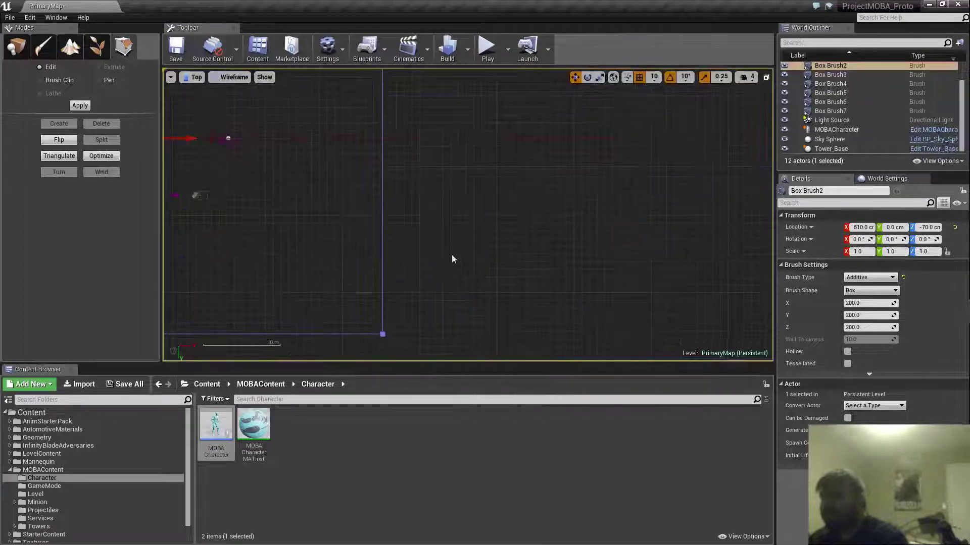
{"action": "scroll", "coordinate": [439, 293], "scroll_direction": "down", "scroll_amount": 3}
{"action": "mouse_move", "coordinate": [453, 212]}
{"action": "right_mouse_down"}
{"action": "mouse_move", "coordinate": [440, 292]}
{"action": "mouse_move", "coordinate": [461, 249]}
{"action": "right_mouse_up"}
- Clear the selection and measure the gap between the centre lane and the moved side lane in the Top view
{"action": "left_click", "coordinate": [440, 287]}
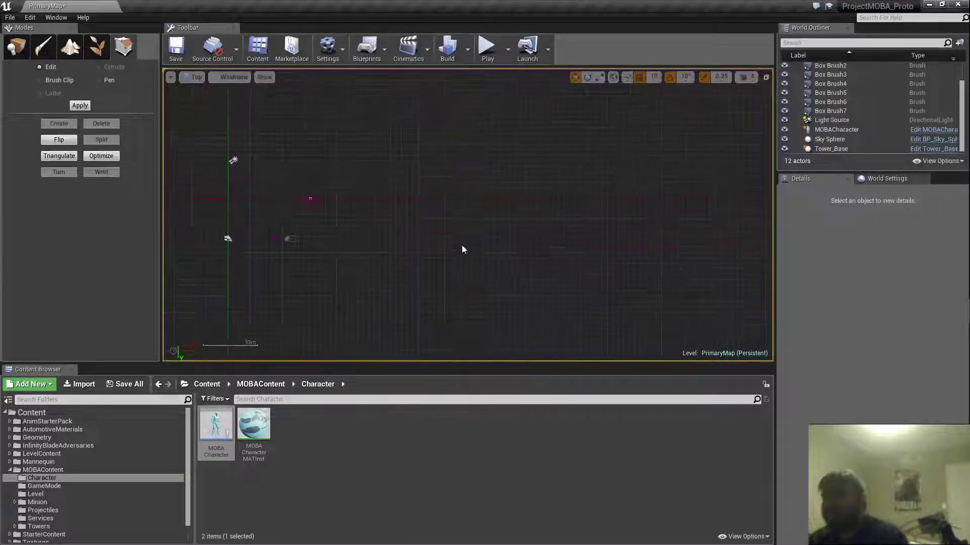
{"action": "scroll", "coordinate": [461, 249], "scroll_direction": "up", "scroll_amount": 2}
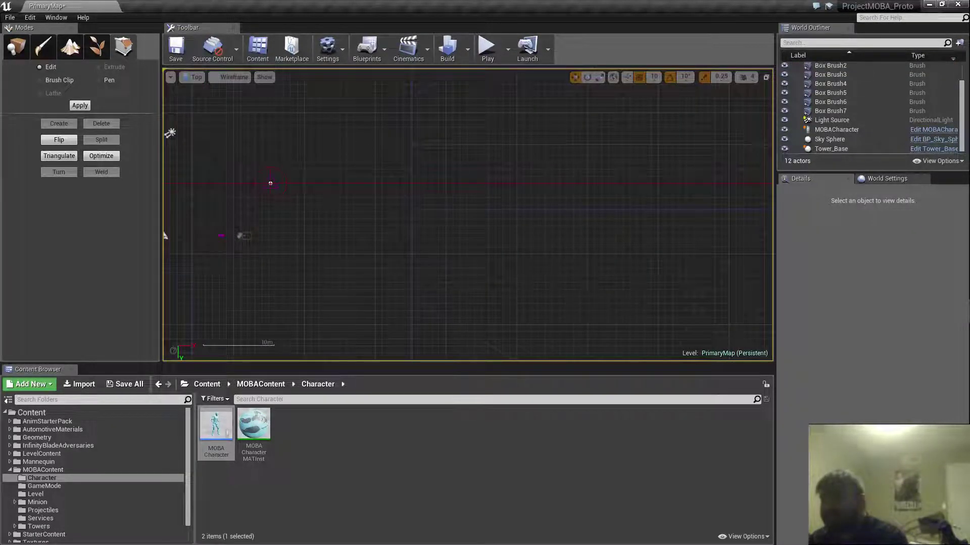
{"action": "middle_click_drag", "start_coordinate": [414, 292], "coordinate": [412, 298]}
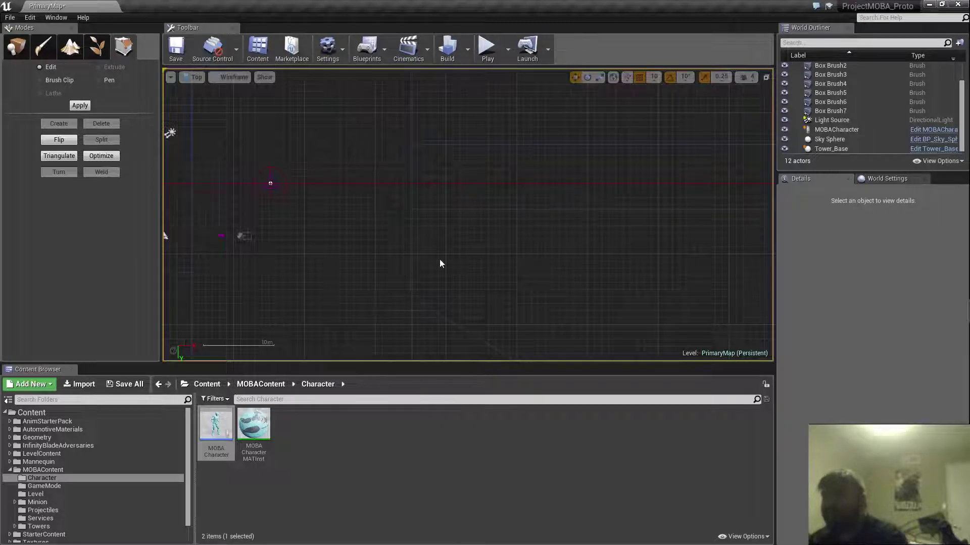
{"action": "scroll", "coordinate": [439, 259], "scroll_direction": "down", "scroll_amount": 1}
{"action": "right_click_drag", "start_coordinate": [465, 181], "coordinate": [413, 325]}
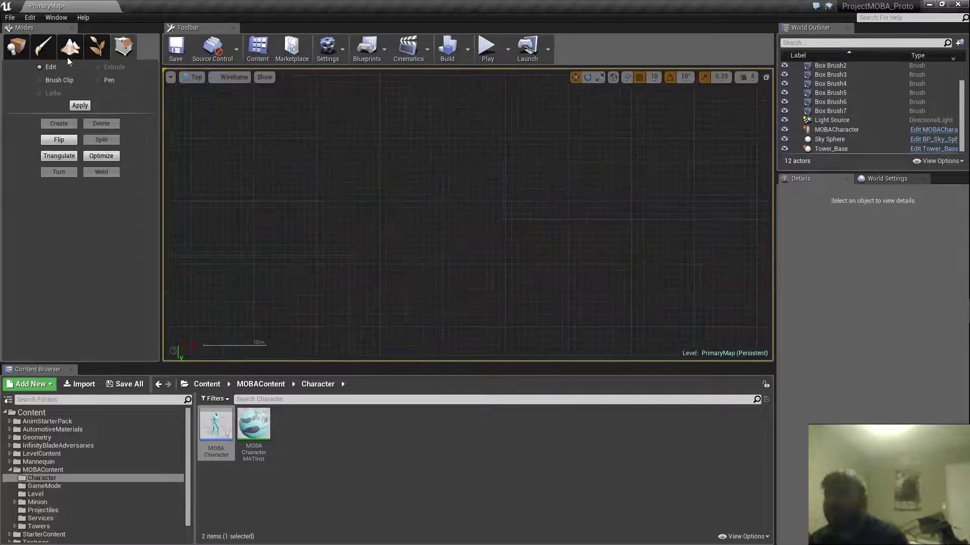
- Leave geometry editing for the placement mode and select the opposite side lane Box Brush5 in the Top view
{"action": "key", "text": "shift+1"}
{"action": "left_click_drag", "start_coordinate": [479, 215], "coordinate": [416, 197]}
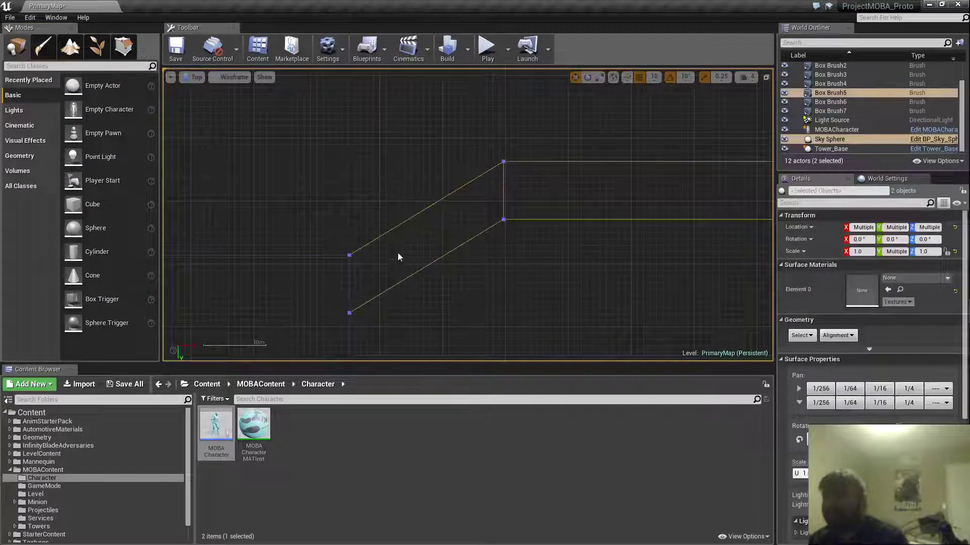
{"action": "right_click_drag", "start_coordinate": [463, 252], "coordinate": [325, 261]}
{"action": "scroll", "coordinate": [324, 260], "scroll_direction": "down", "scroll_amount": 1}
{"action": "mouse_move", "coordinate": [511, 285]}
{"action": "right_mouse_down"}
{"action": "mouse_move", "coordinate": [316, 201]}
{"action": "mouse_move", "coordinate": [399, 81]}
{"action": "mouse_move", "coordinate": [446, 214]}
{"action": "mouse_move", "coordinate": [516, 204]}
{"action": "mouse_move", "coordinate": [506, 261]}
{"action": "right_mouse_up"}
{"action": "scroll", "coordinate": [447, 219], "scroll_direction": "down", "scroll_amount": 7}
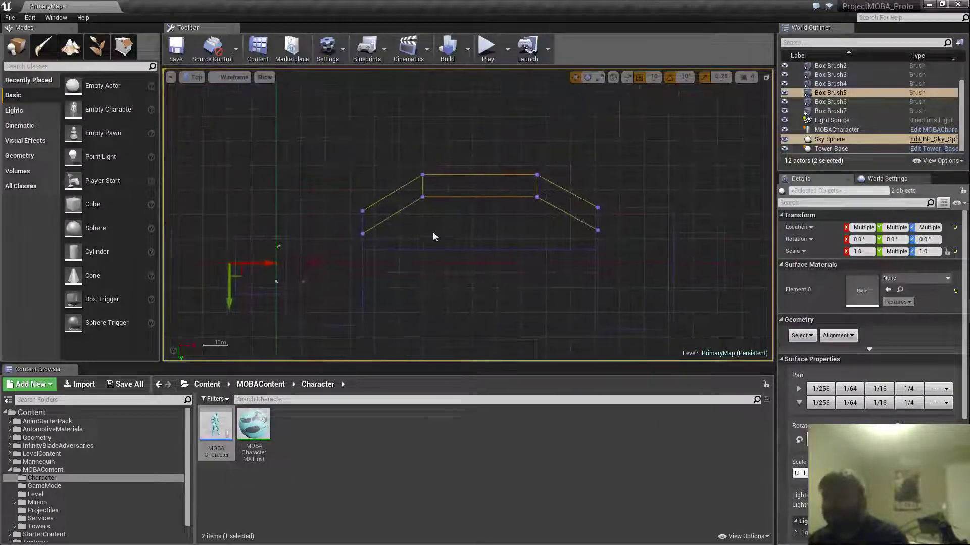
{"action": "scroll", "coordinate": [366, 226], "scroll_direction": "up", "scroll_amount": 9}
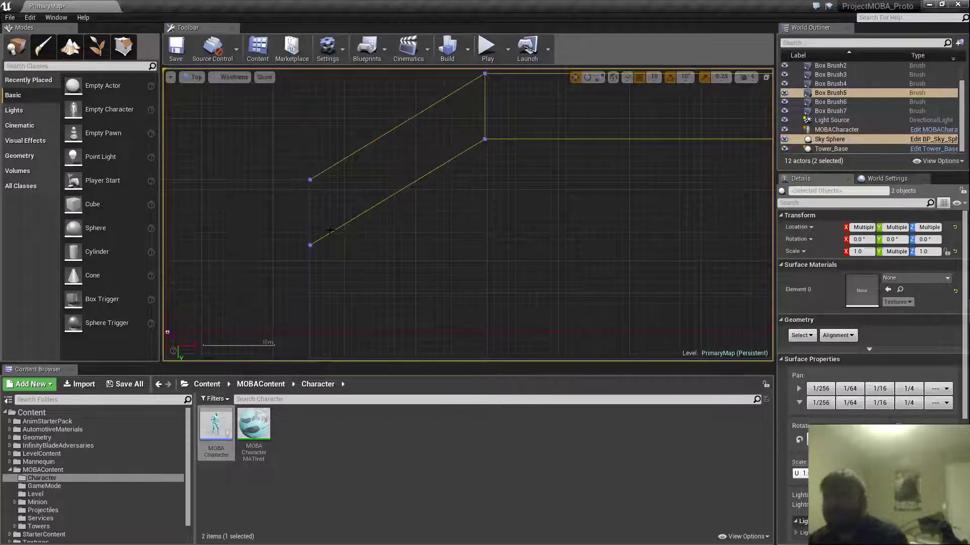
{"action": "scroll", "coordinate": [314, 244], "scroll_direction": "up", "scroll_amount": 7}
- Move the side lane Box Brush5 outward along Y from its inner corner vertex and measure its gap to the centre lane
{"action": "left_click", "coordinate": [302, 248]}
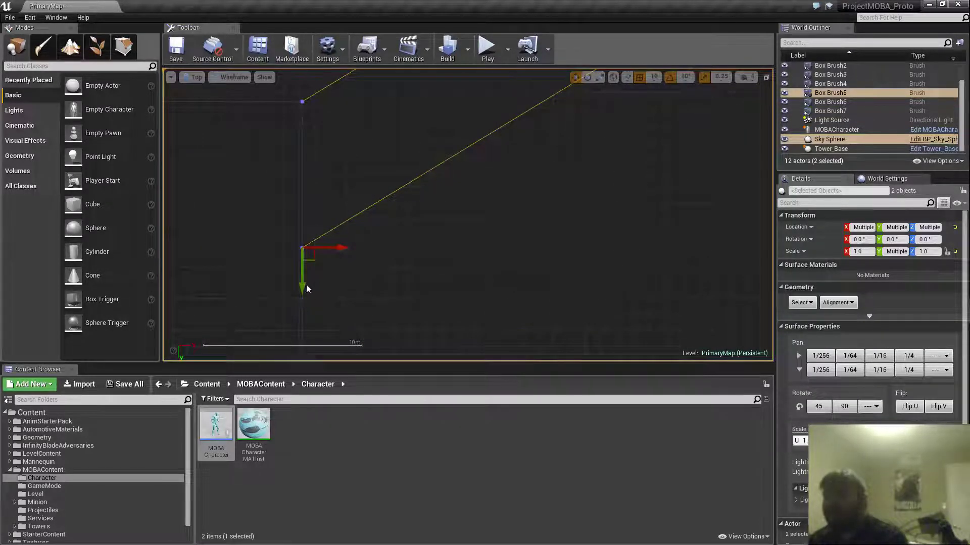
{"action": "left_click_drag", "start_coordinate": [303, 286], "coordinate": [313, 215]}
{"action": "left_click", "coordinate": [359, 230]}
{"action": "middle_click_drag", "start_coordinate": [418, 237], "coordinate": [415, 243]}
{"action": "scroll", "coordinate": [401, 254], "scroll_direction": "down", "scroll_amount": 2}
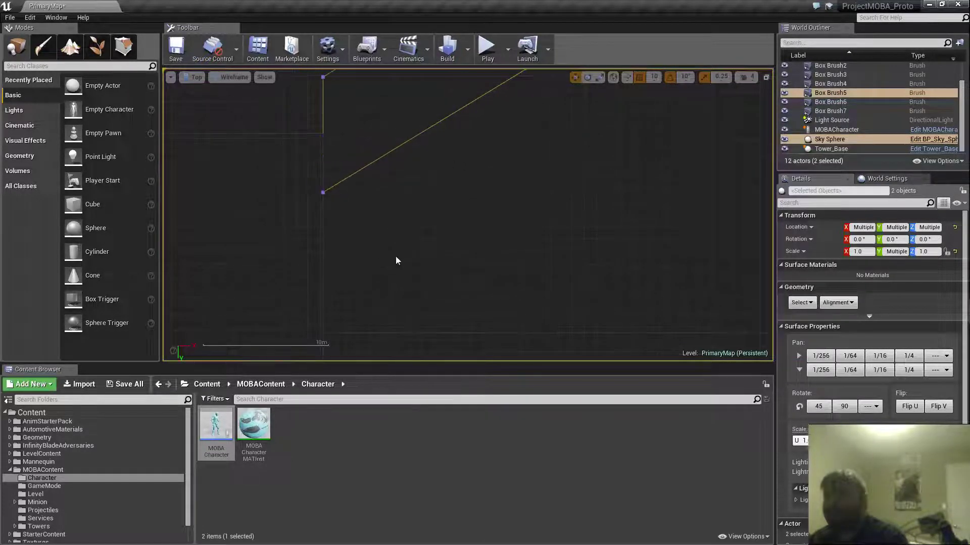
{"action": "right_click_drag", "start_coordinate": [348, 243], "coordinate": [423, 246]}
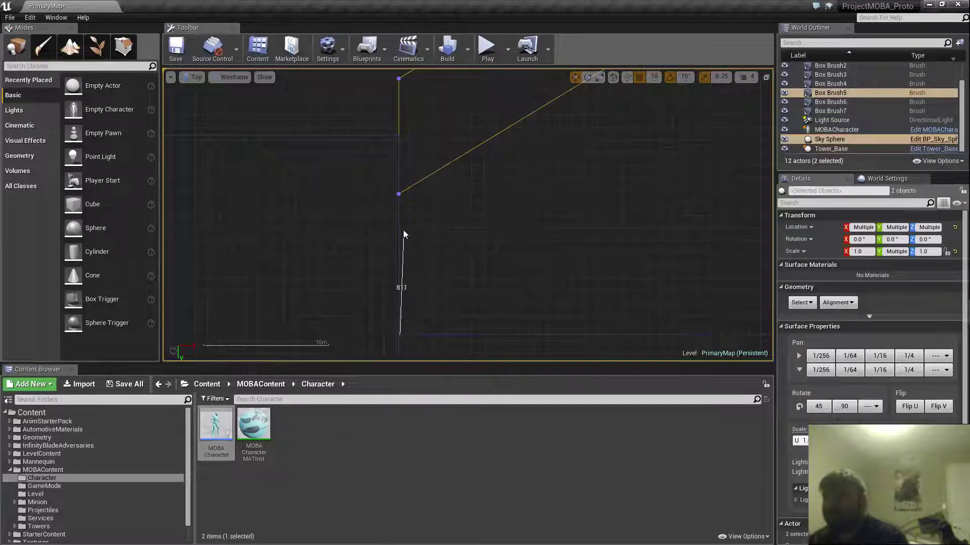
{"action": "mouse_move", "coordinate": [399, 194]}
{"action": "middle_mouse_down"}
{"action": "mouse_move", "coordinate": [399, 158]}
{"action": "mouse_move", "coordinate": [401, 182]}
{"action": "middle_mouse_up"}
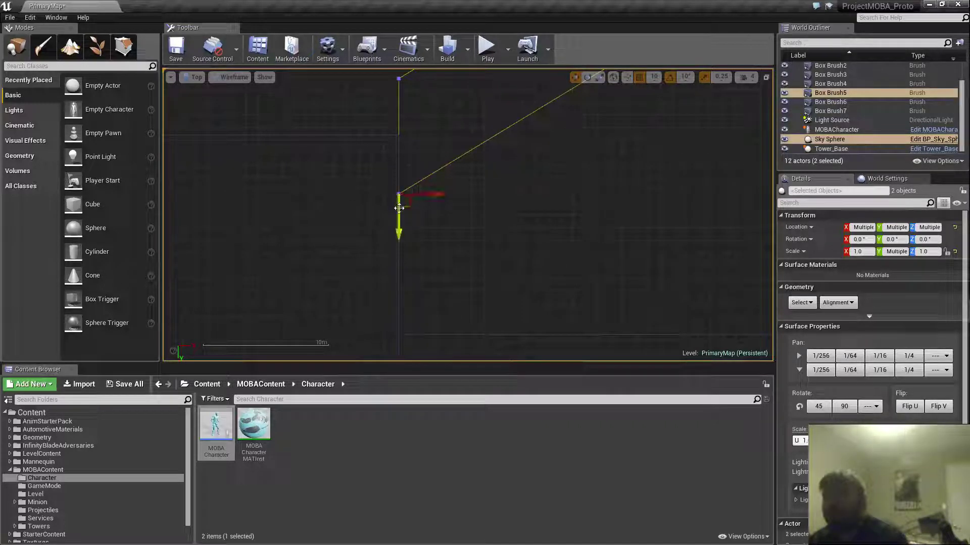
- Shift Box Brush5 slightly farther outward along Y, remeasuring its gap to the centre lane and fine-tuning the position
{"action": "left_click_drag", "start_coordinate": [401, 224], "coordinate": [406, 209]}
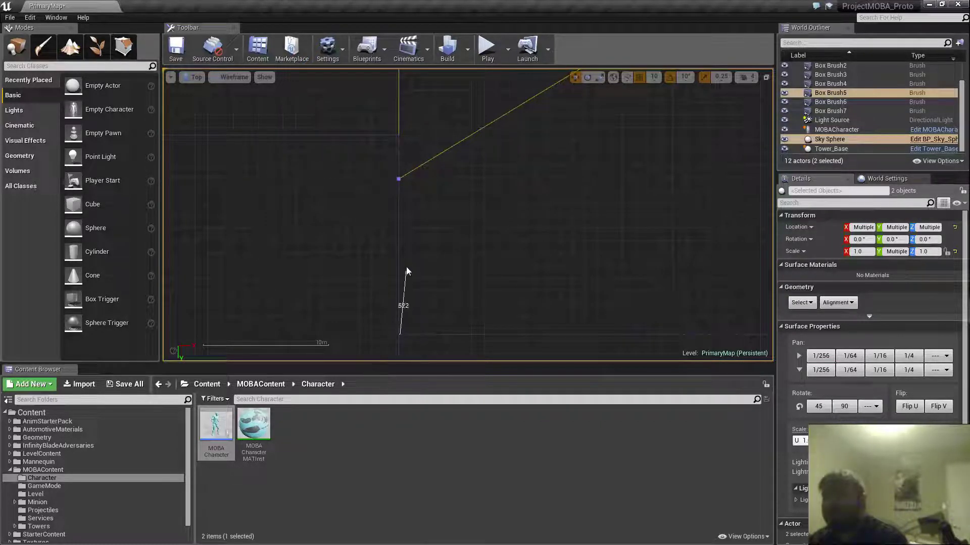
{"action": "middle_click_drag", "start_coordinate": [407, 271], "coordinate": [401, 177]}
{"action": "scroll", "coordinate": [397, 181], "scroll_direction": "up", "scroll_amount": 5}
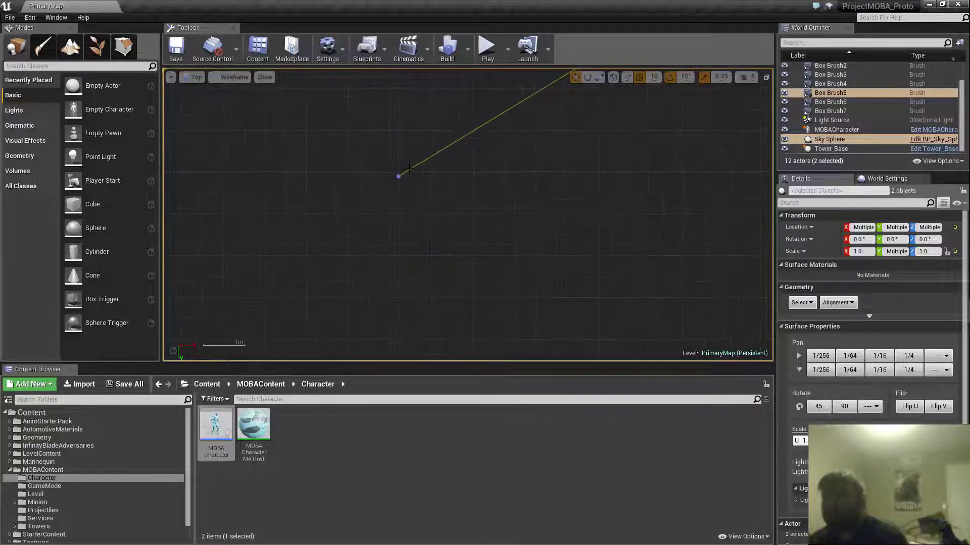
{"action": "left_click", "coordinate": [399, 177], "text": "ctrl"}
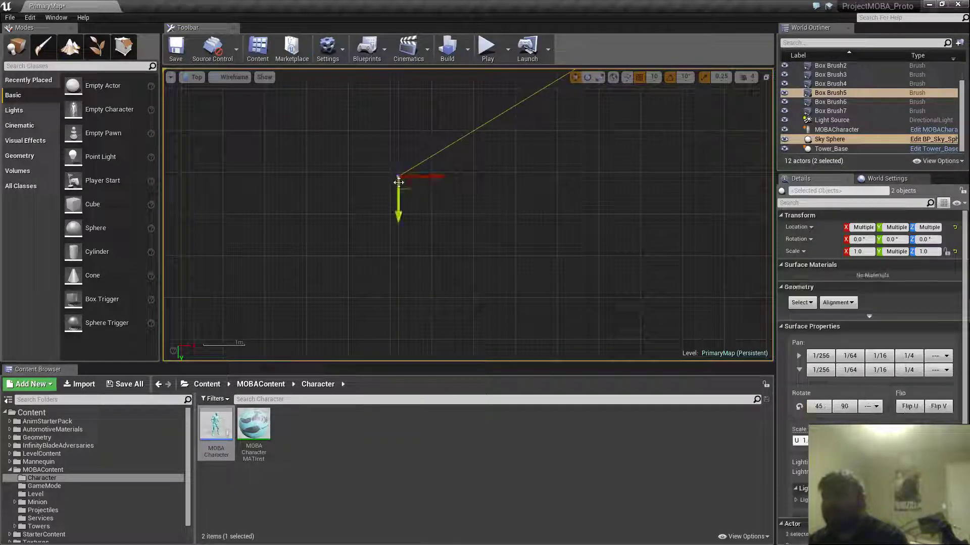
{"action": "left_click_drag", "start_coordinate": [398, 218], "coordinate": [398, 213]}
{"action": "scroll", "coordinate": [440, 227], "scroll_direction": "down", "scroll_amount": 4}
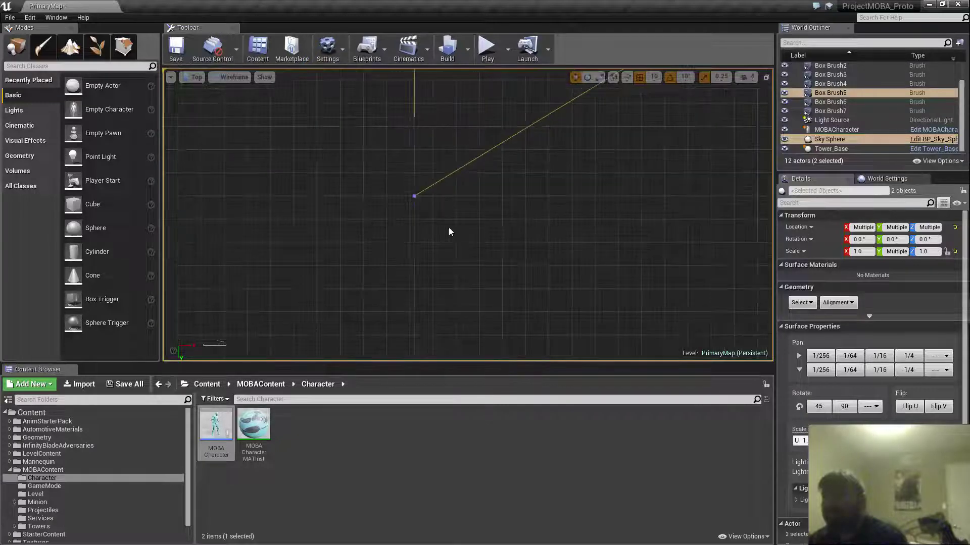
- Clear the selection and measure the gap between the centre lane and the side lane along the base's edge in the Top view
{"action": "left_click", "coordinate": [448, 227]}
{"action": "scroll", "coordinate": [460, 246], "scroll_direction": "down", "scroll_amount": 6}
{"action": "scroll", "coordinate": [429, 281], "scroll_direction": "down", "scroll_amount": 4}
{"action": "scroll", "coordinate": [429, 280], "scroll_direction": "down", "scroll_amount": 5}
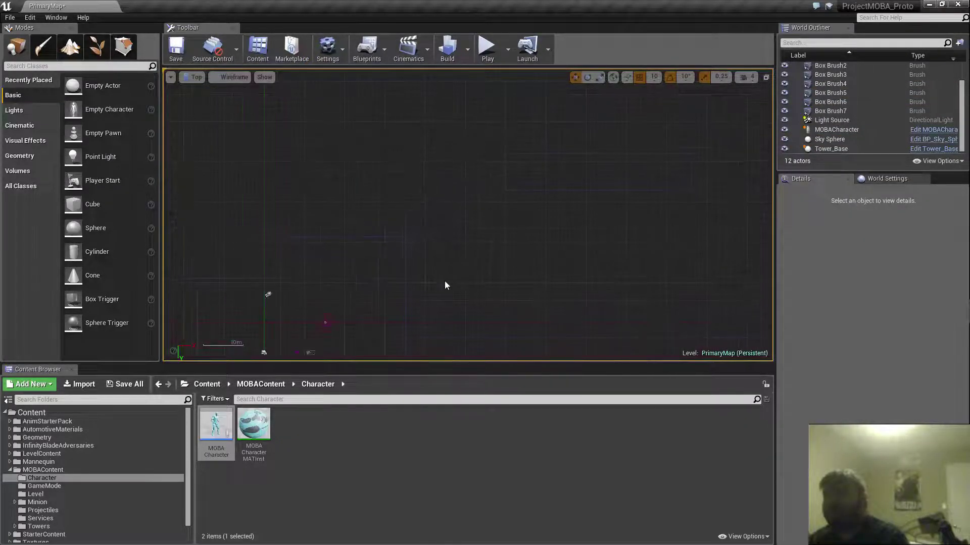
{"action": "right_click_drag", "start_coordinate": [489, 277], "coordinate": [378, 232]}
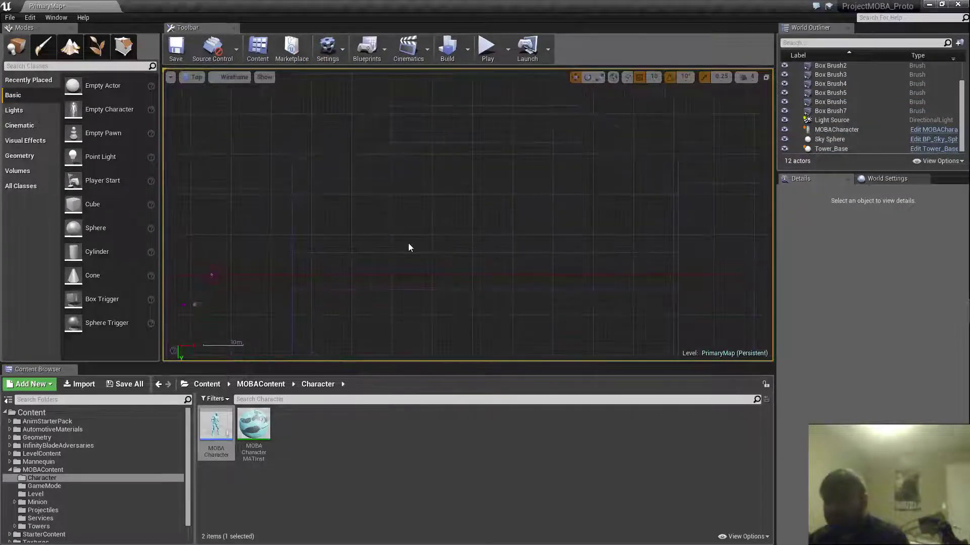
{"action": "right_click_drag", "start_coordinate": [311, 300], "coordinate": [386, 237]}
{"action": "scroll", "coordinate": [342, 251], "scroll_direction": "up", "scroll_amount": 7}
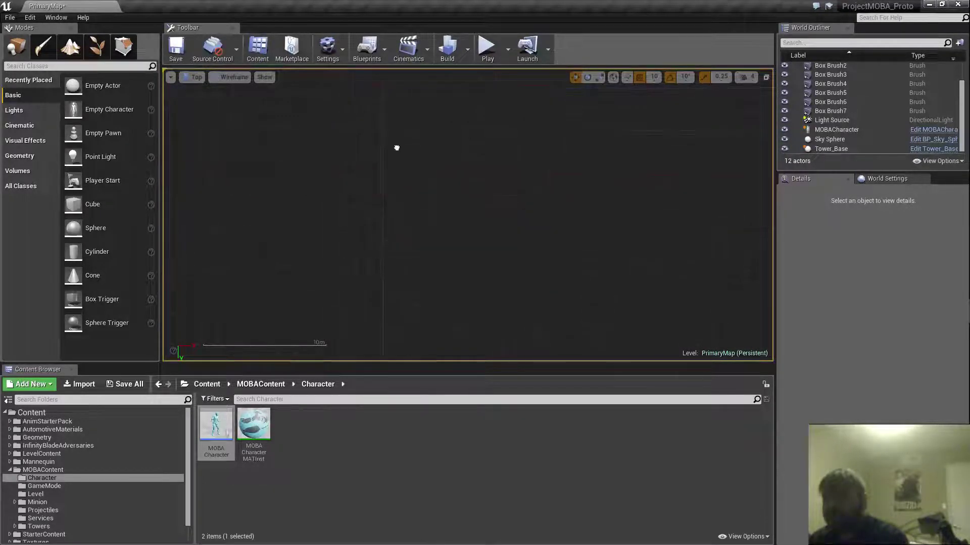
{"action": "right_click_drag", "start_coordinate": [396, 148], "coordinate": [382, 150]}
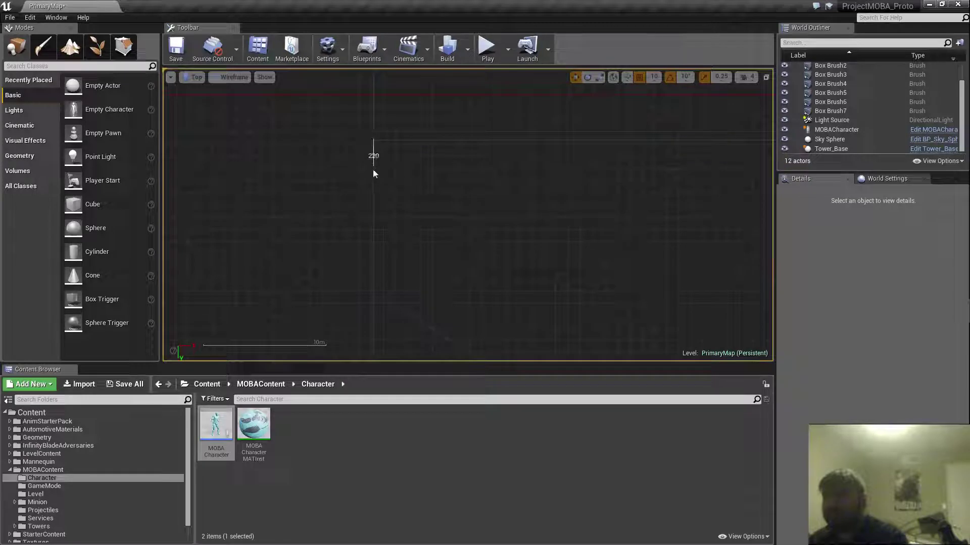
{"action": "middle_click_drag", "start_coordinate": [372, 227], "coordinate": [373, 294]}
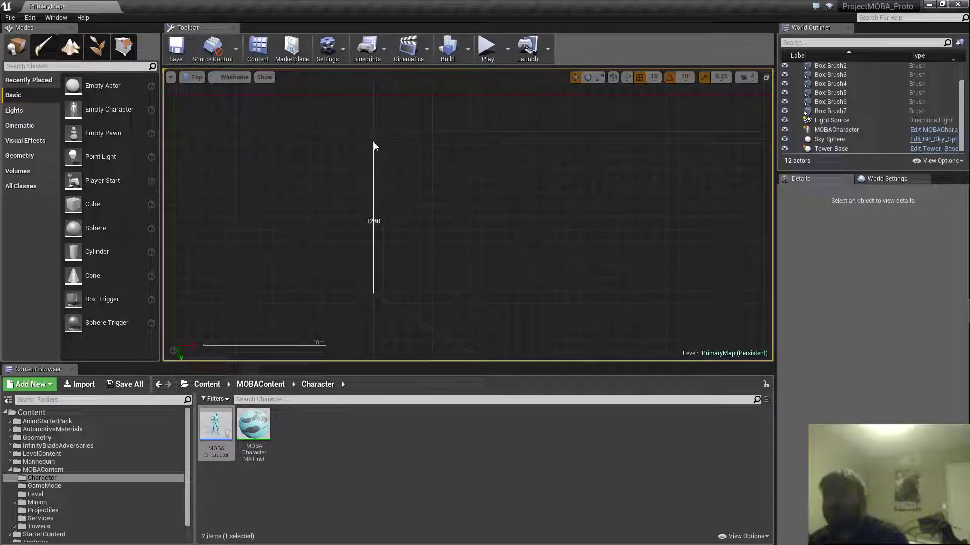
{"action": "middle_click_drag", "start_coordinate": [374, 143], "coordinate": [373, 142]}
{"action": "scroll", "coordinate": [394, 174], "scroll_direction": "down", "scroll_amount": 2}
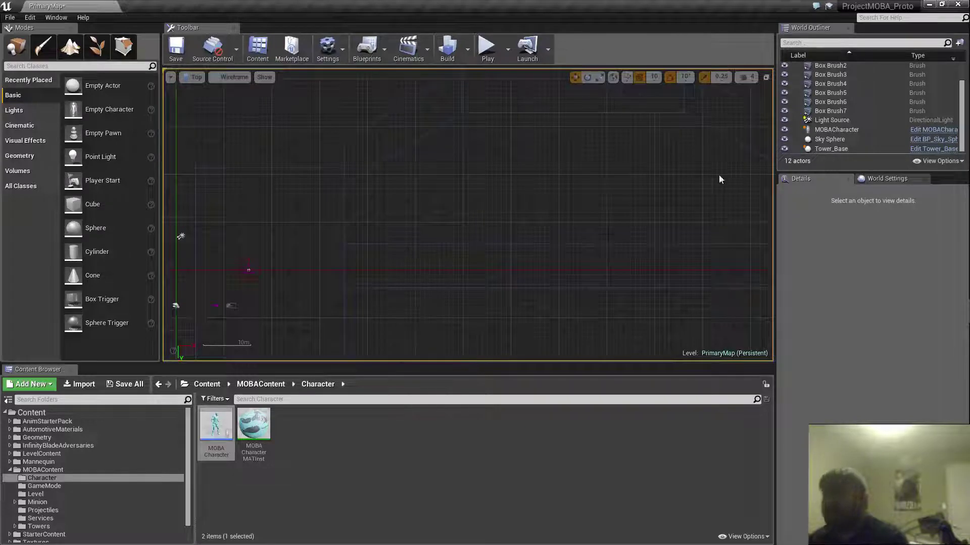
- In the maximized Perspective view, select base Box Brush2, enter geometry editing and move its side face outward along Y to widen the base
{"action": "left_click", "coordinate": [766, 77]}
{"action": "left_click", "coordinate": [409, 262]}
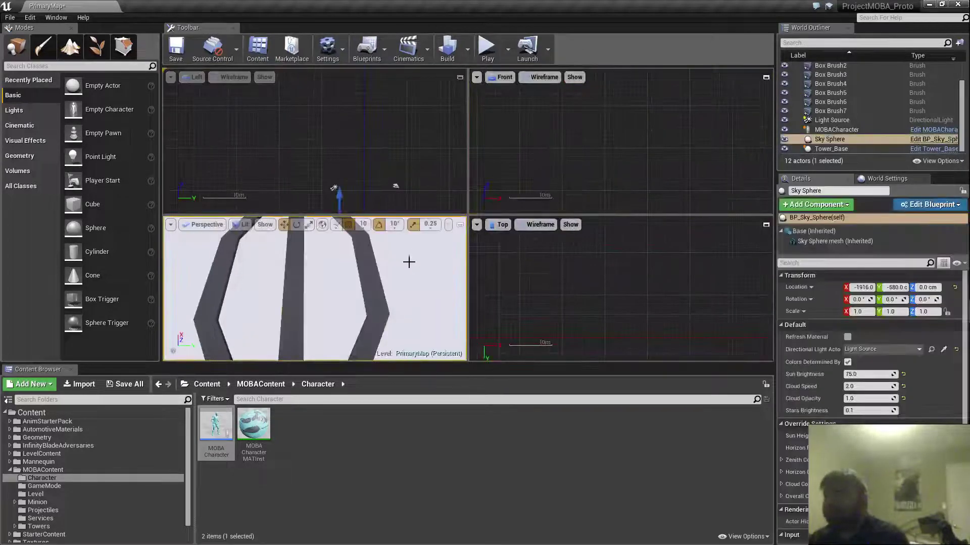
{"action": "left_click", "coordinate": [461, 224]}
{"action": "right_click_drag", "start_coordinate": [416, 266], "coordinate": [278, 260]}
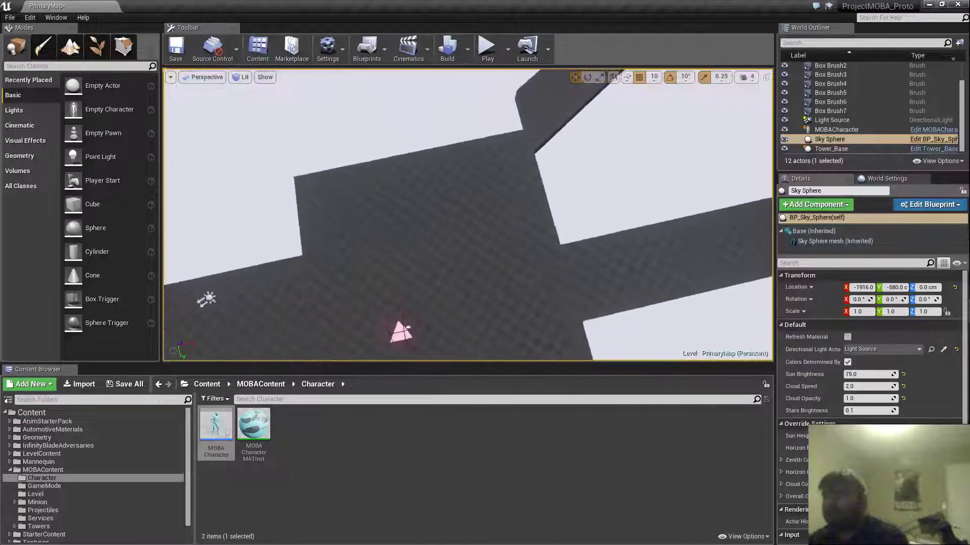
{"action": "mouse_move", "coordinate": [447, 255]}
{"action": "right_mouse_down"}
{"action": "mouse_move", "coordinate": [369, 253]}
{"action": "mouse_move", "coordinate": [328, 217]}
{"action": "right_mouse_up"}
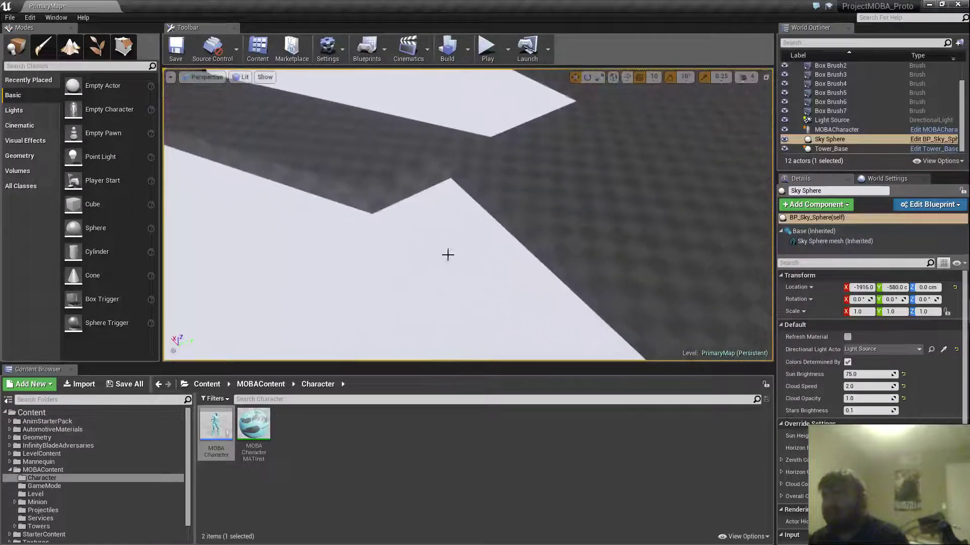
{"action": "left_click", "coordinate": [516, 225]}
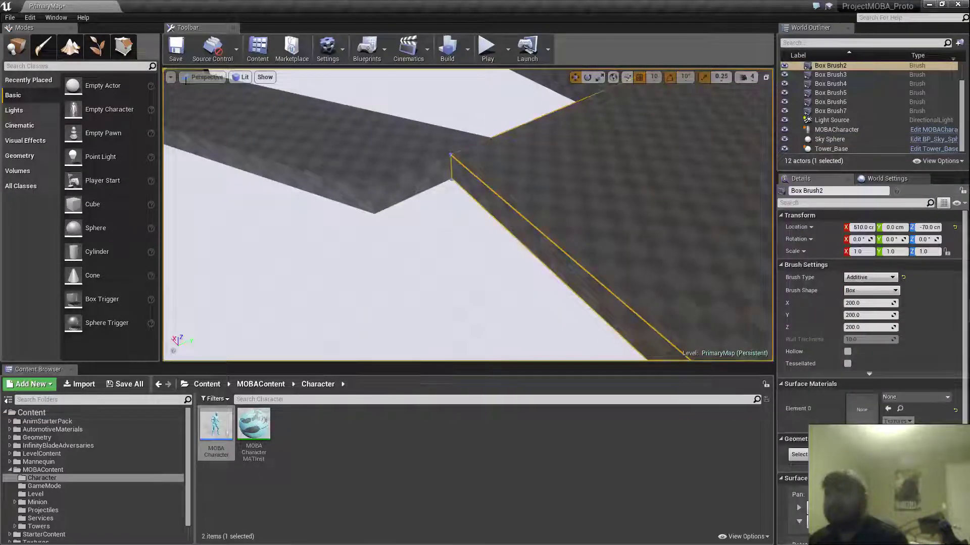
{"action": "left_click", "coordinate": [124, 46]}
{"action": "left_click", "coordinate": [609, 282]}
{"action": "right_click_drag", "start_coordinate": [610, 283], "coordinate": [628, 272]}
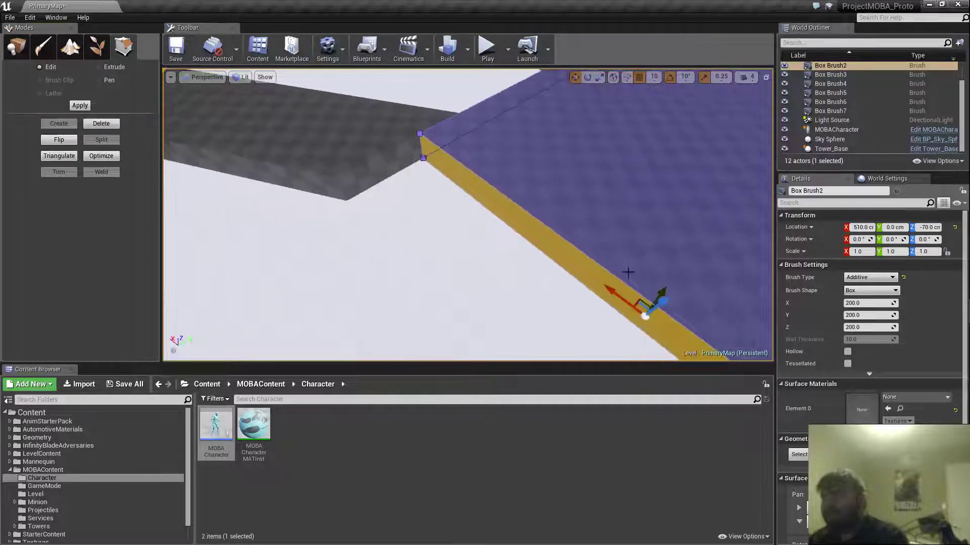
{"action": "left_click_drag", "start_coordinate": [664, 289], "coordinate": [590, 364]}
- Widen the opposite base Box Brush7 by moving its side face outward along Y in geometry editing
{"action": "mouse_move", "coordinate": [515, 283]}
{"action": "right_mouse_down"}
{"action": "mouse_move", "coordinate": [480, 202]}
{"action": "mouse_move", "coordinate": [467, 196]}
{"action": "mouse_move", "coordinate": [509, 212]}
{"action": "mouse_move", "coordinate": [583, 217]}
{"action": "right_mouse_up"}
{"action": "key", "text": "w"}
{"action": "key", "text": "a"}
{"action": "key", "text": "s"}
{"action": "left_click", "coordinate": [455, 283]}
{"action": "key", "text": "a"}
{"action": "right_click_drag", "start_coordinate": [455, 284], "coordinate": [558, 294]}
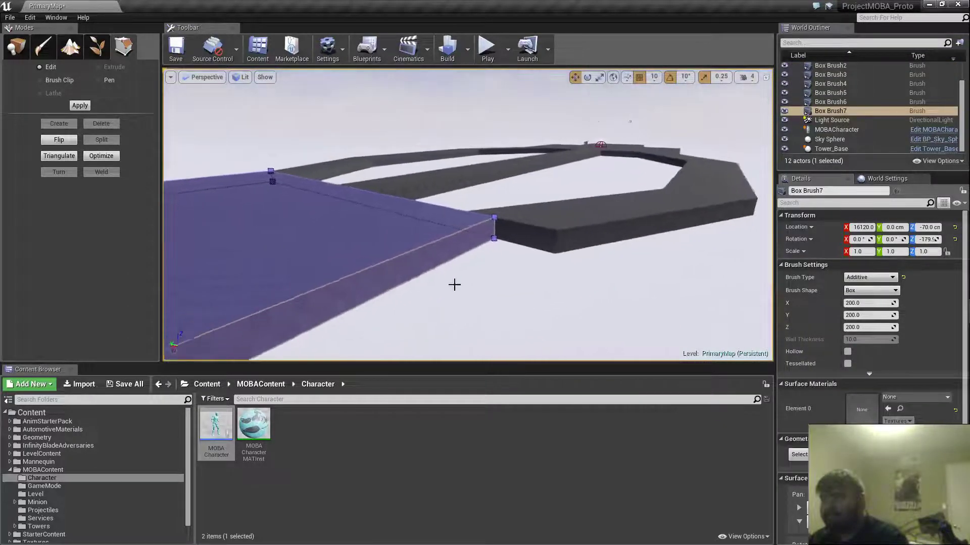
{"action": "left_click", "coordinate": [439, 268]}
{"action": "right_click_drag", "start_coordinate": [439, 268], "coordinate": [470, 292]}
{"action": "key", "text": "a"}
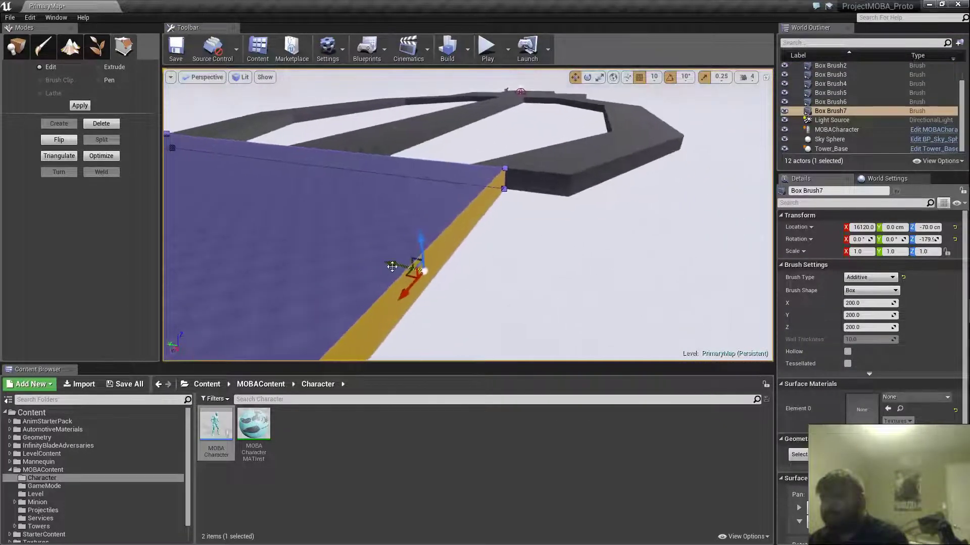
{"action": "left_click_drag", "start_coordinate": [396, 268], "coordinate": [501, 298]}
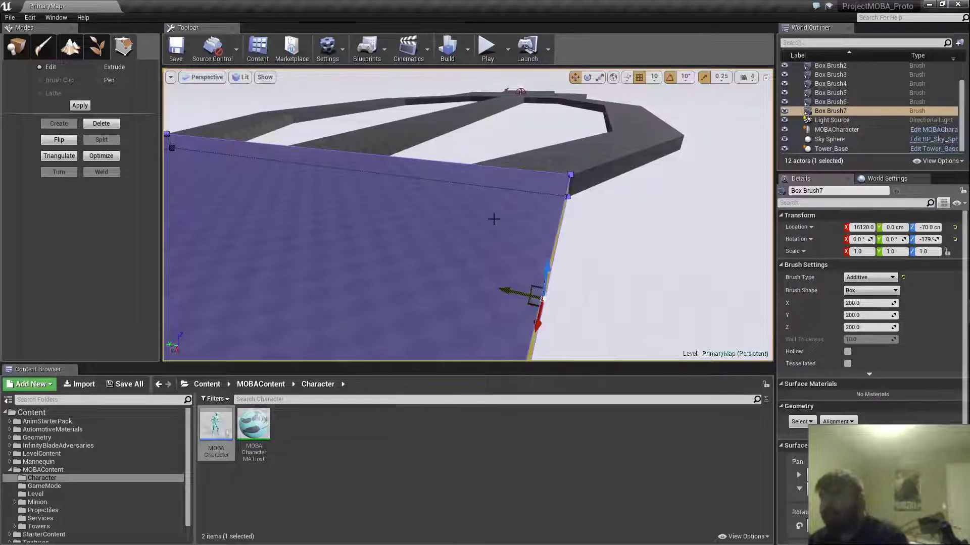
{"action": "mouse_move", "coordinate": [493, 218]}
{"action": "right_mouse_down"}
{"action": "mouse_move", "coordinate": [489, 172]}
{"action": "mouse_move", "coordinate": [422, 194]}
{"action": "right_mouse_up"}
{"action": "key", "text": "w"}
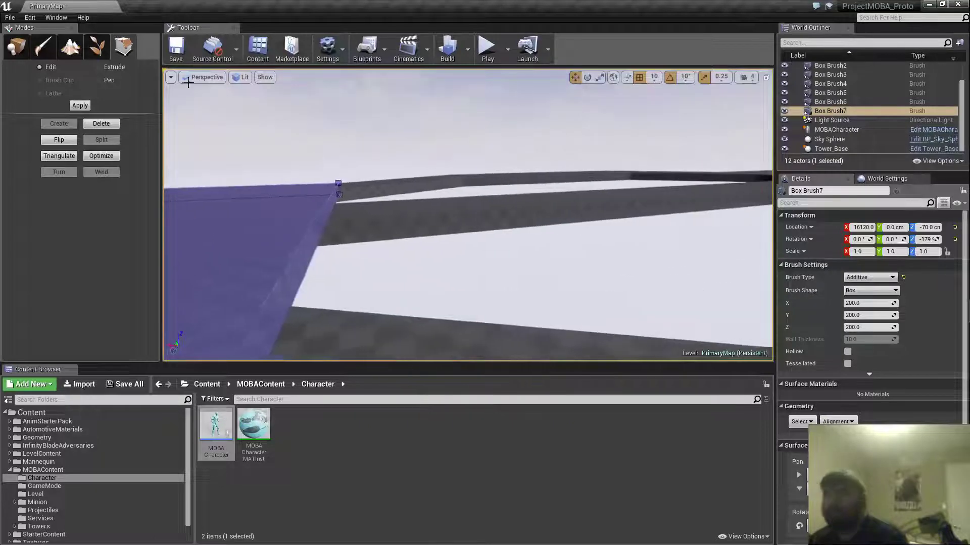
- Leave geometry editing for the placement mode and open the Towers folder under MOBAContent
{"action": "left_click", "coordinate": [17, 46]}
{"action": "mouse_move", "coordinate": [354, 177]}
{"action": "right_mouse_down"}
{"action": "mouse_move", "coordinate": [218, 228]}
{"action": "mouse_move", "coordinate": [222, 161]}
{"action": "mouse_move", "coordinate": [227, 169]}
{"action": "mouse_move", "coordinate": [202, 172]}
{"action": "mouse_move", "coordinate": [146, 160]}
{"action": "mouse_move", "coordinate": [263, 184]}
{"action": "mouse_move", "coordinate": [283, 171]}
{"action": "mouse_move", "coordinate": [273, 196]}
{"action": "right_mouse_up"}
{"action": "key", "text": "s"}
{"action": "key", "text": "w"}
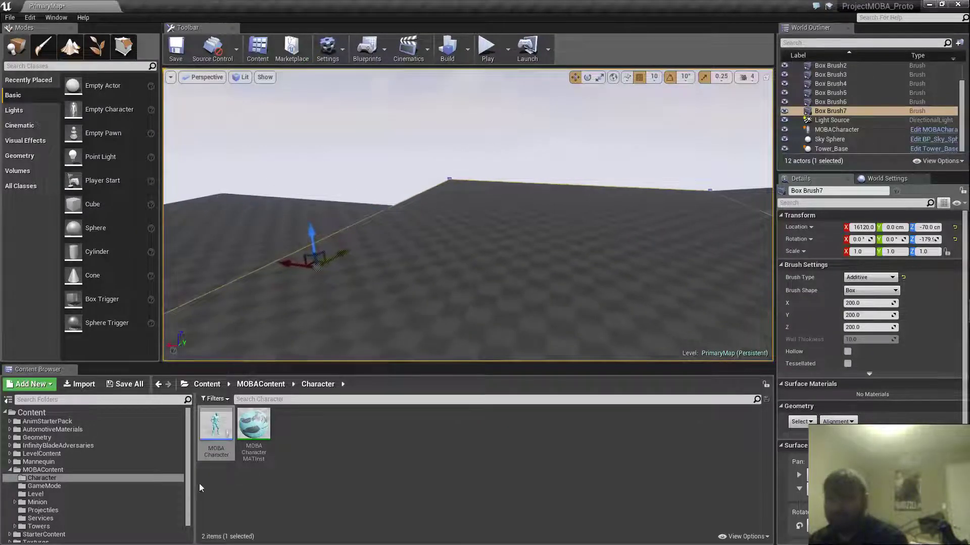
{"action": "left_click", "coordinate": [56, 510]}
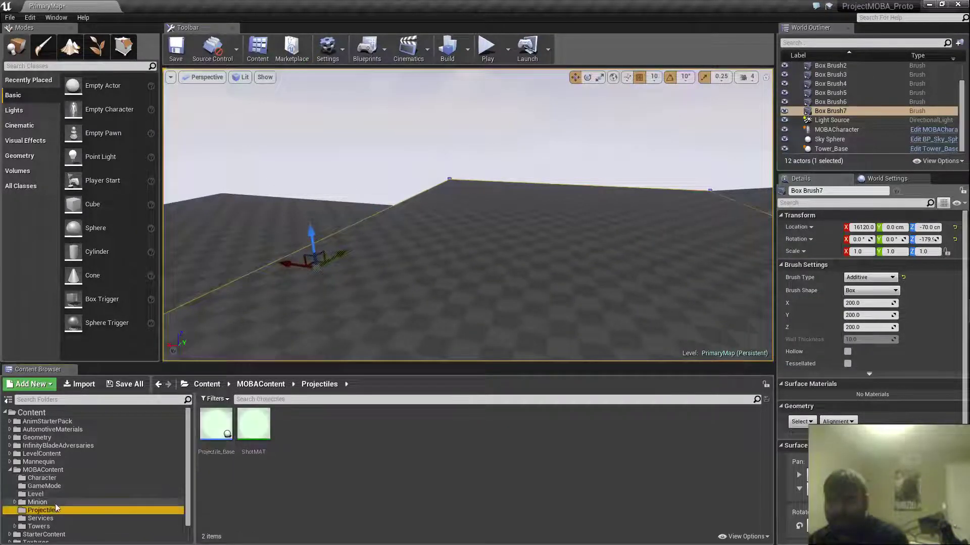
{"action": "left_click", "coordinate": [55, 486]}
{"action": "left_click", "coordinate": [50, 494]}
{"action": "left_click", "coordinate": [39, 526]}
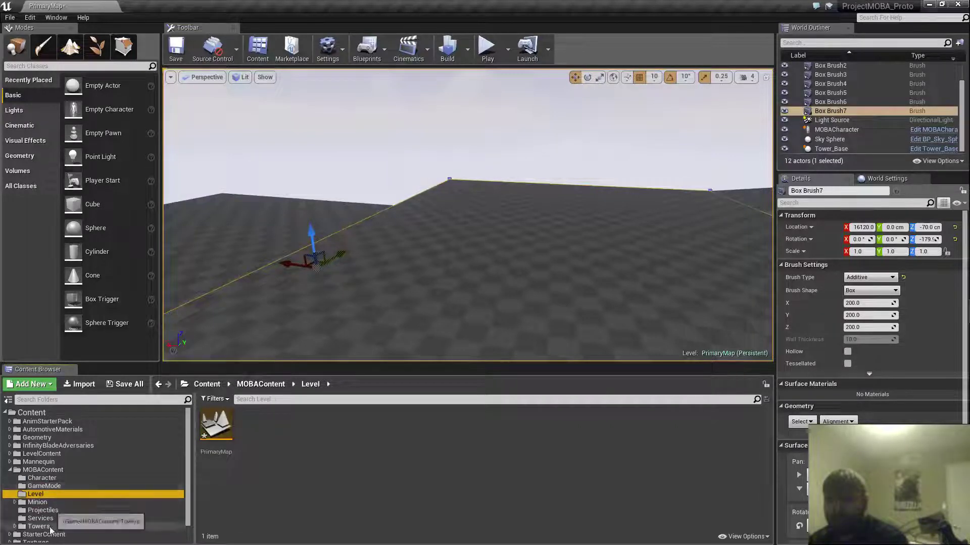
- Place a Tower_Base actor on the far base and set its Y location to 0
{"action": "left_click_drag", "start_coordinate": [255, 424], "coordinate": [558, 317]}
{"action": "key", "text": "f"}
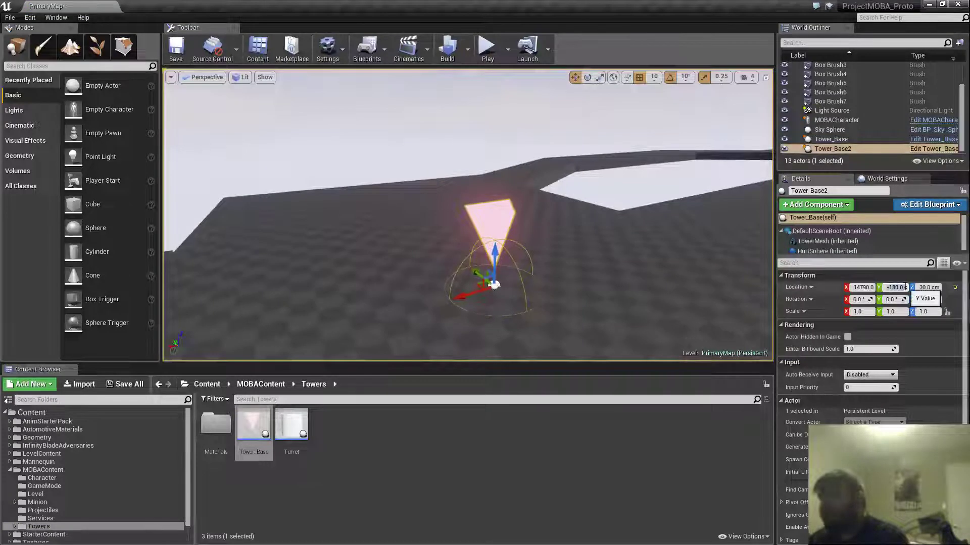
{"action": "type", "text": "0"}
{"action": "key", "text": "Return"}
- Select Box Brush6 behind the far base and shift it along X to 16654 to close the gap between them
{"action": "right_click_drag", "start_coordinate": [490, 268], "coordinate": [671, 313]}
{"action": "key", "text": "a"}
{"action": "key", "text": "s"}
{"action": "mouse_move", "coordinate": [552, 195]}
{"action": "right_mouse_down"}
{"action": "mouse_move", "coordinate": [552, 209]}
{"action": "mouse_move", "coordinate": [669, 242]}
{"action": "mouse_move", "coordinate": [552, 210]}
{"action": "right_mouse_up"}
{"action": "key", "text": "w"}
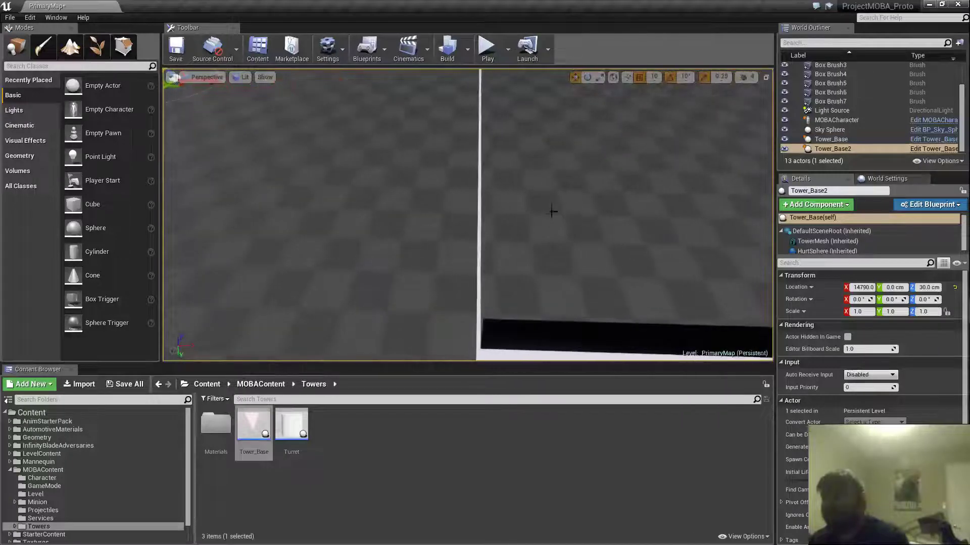
{"action": "left_click", "coordinate": [538, 218]}
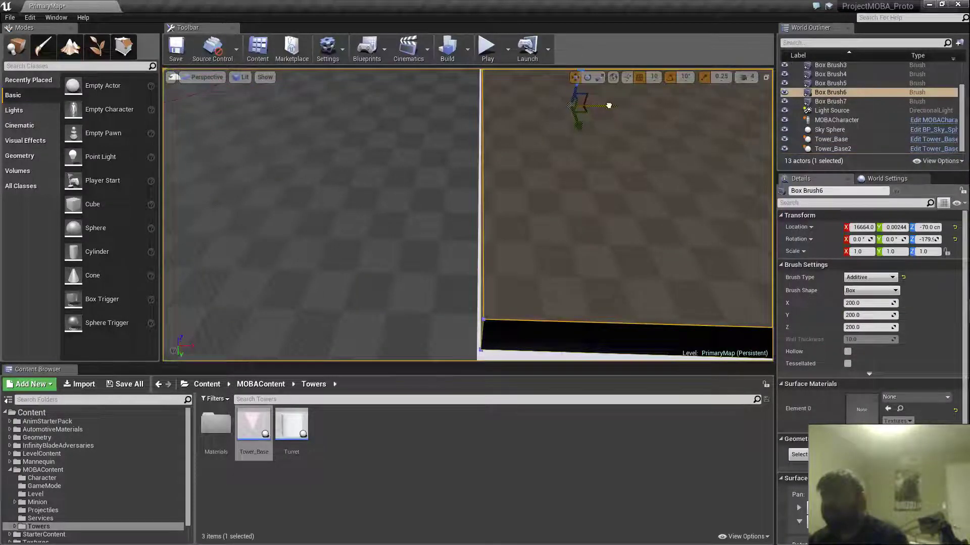
{"action": "left_click_drag", "start_coordinate": [608, 105], "coordinate": [608, 104]}
{"action": "mouse_move", "coordinate": [579, 140]}
{"action": "right_mouse_down"}
{"action": "mouse_move", "coordinate": [409, 61]}
{"action": "mouse_move", "coordinate": [432, 38]}
{"action": "mouse_move", "coordinate": [574, 139]}
{"action": "right_mouse_up"}
{"action": "key", "text": "w"}
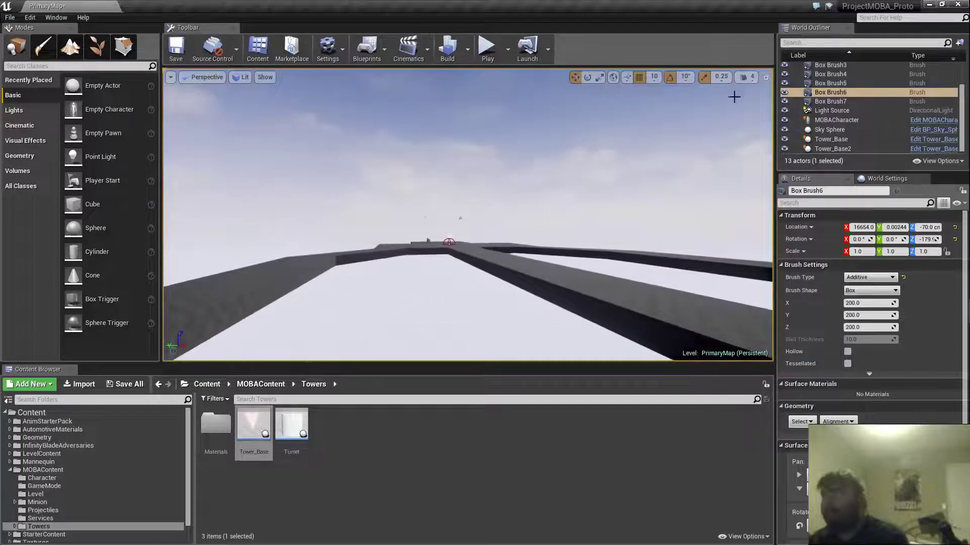
- Set the viewport camera speed to 6 and select the Tower_Base actor on the first base
{"action": "left_click", "coordinate": [745, 80]}
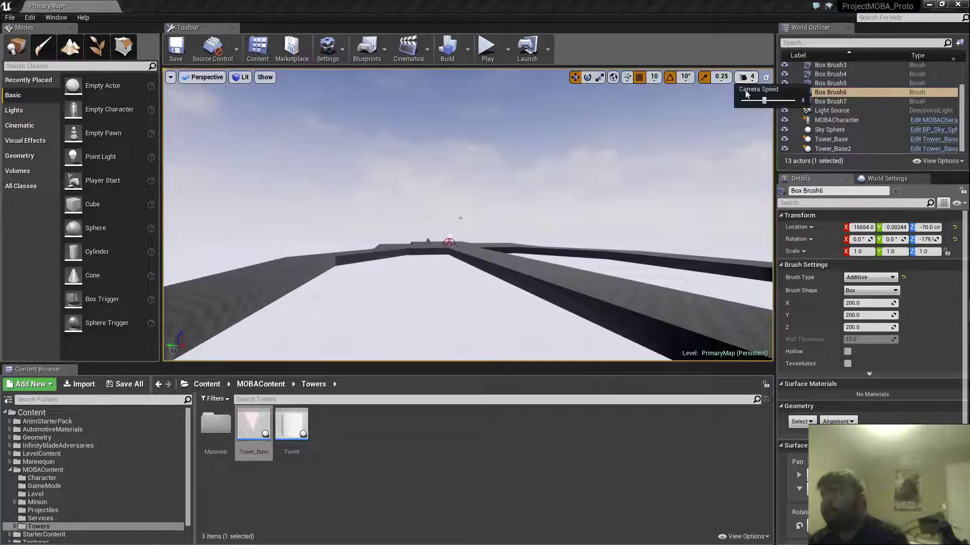
{"action": "left_click", "coordinate": [780, 102]}
{"action": "key", "text": "w"}
{"action": "right_click_drag", "start_coordinate": [651, 147], "coordinate": [642, 219]}
{"action": "key", "text": "w"}
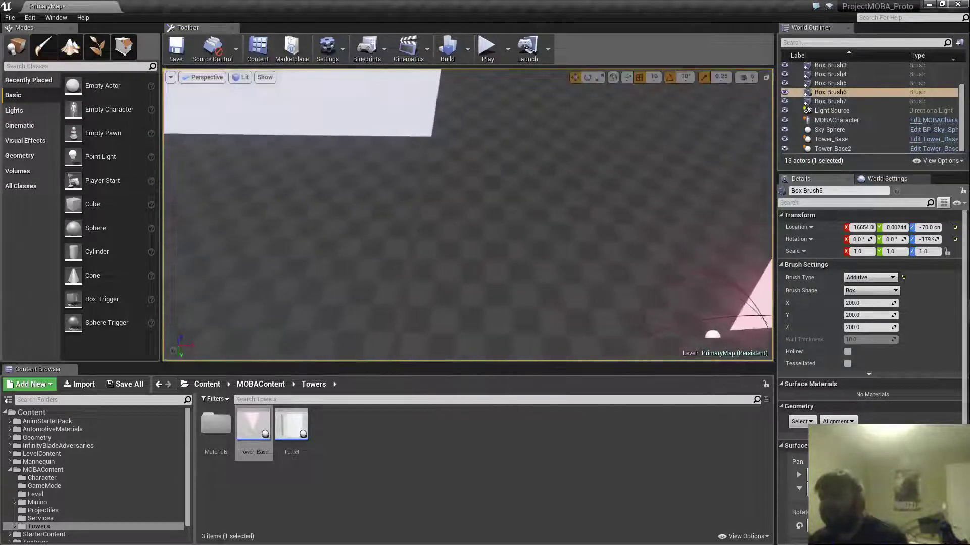
{"action": "key", "text": "s"}
{"action": "right_click_drag", "start_coordinate": [571, 245], "coordinate": [631, 225]}
{"action": "left_click", "coordinate": [607, 251]}
{"action": "key", "text": "s"}
{"action": "key", "text": "d"}
{"action": "key", "text": "w"}
{"action": "key", "text": "a"}
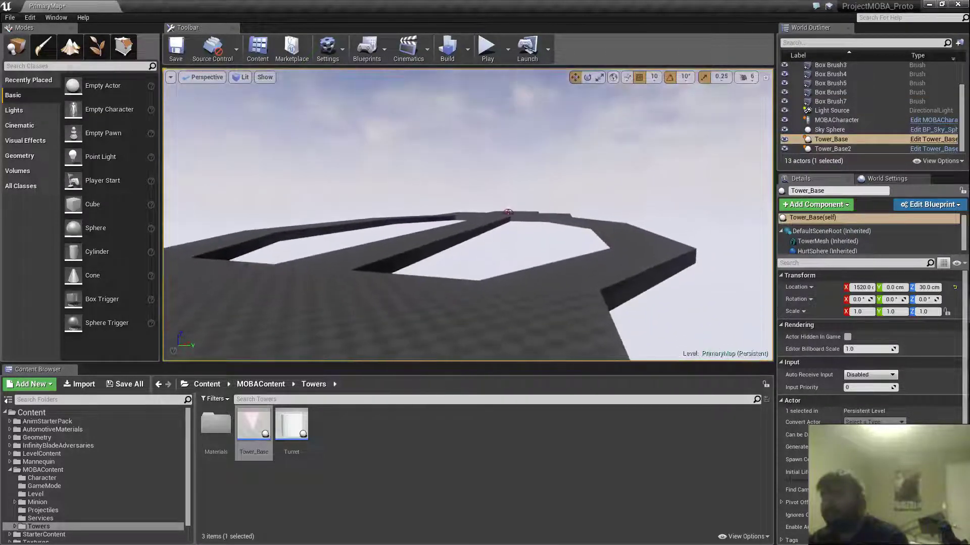
- Playtest the level by running the character from the base along the centre lane and end the session
{"action": "left_click", "coordinate": [487, 48]}
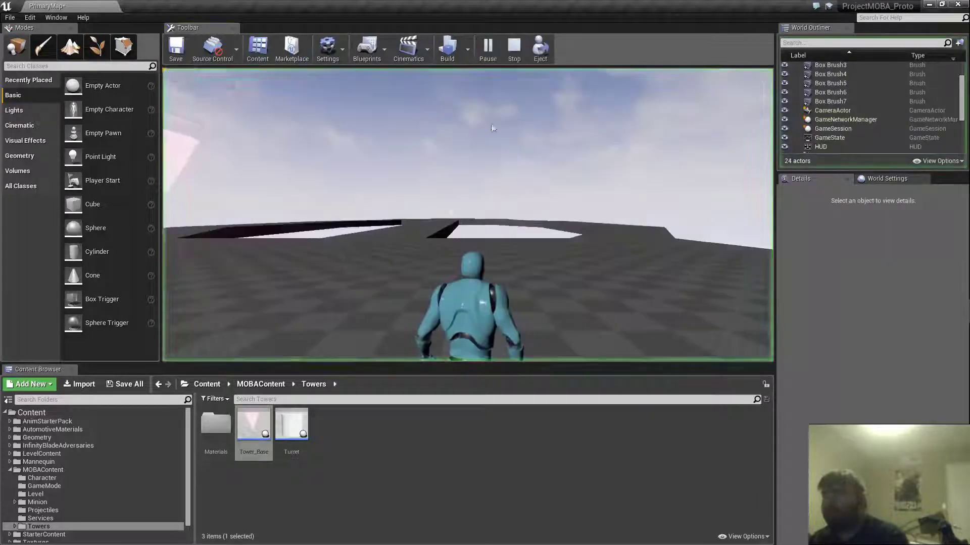
{"action": "key", "text": "w"}
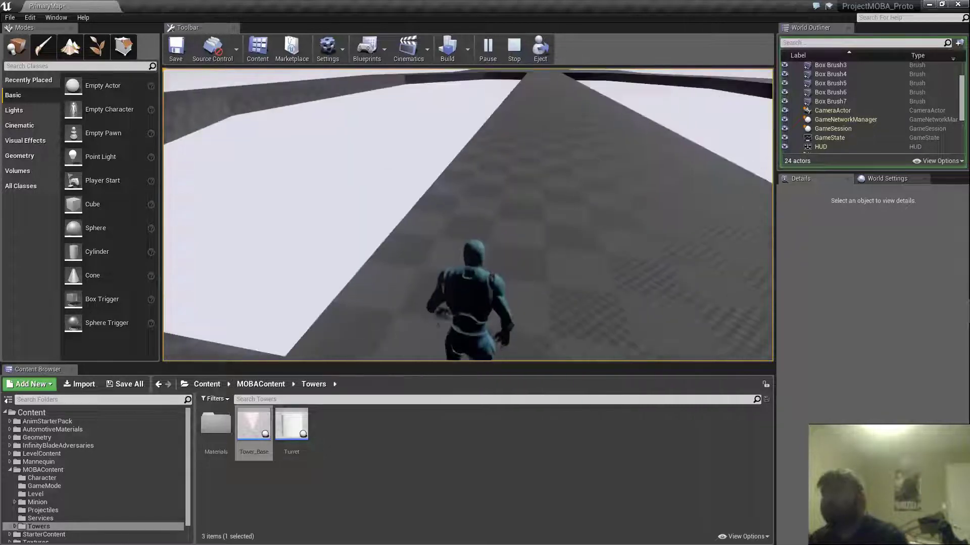
{"action": "key", "text": "Escape"}
- Select the side lane Box Brush3, frame its whole length in the view and switch to geometry editing
{"action": "right_click_drag", "start_coordinate": [543, 200], "coordinate": [333, 166]}
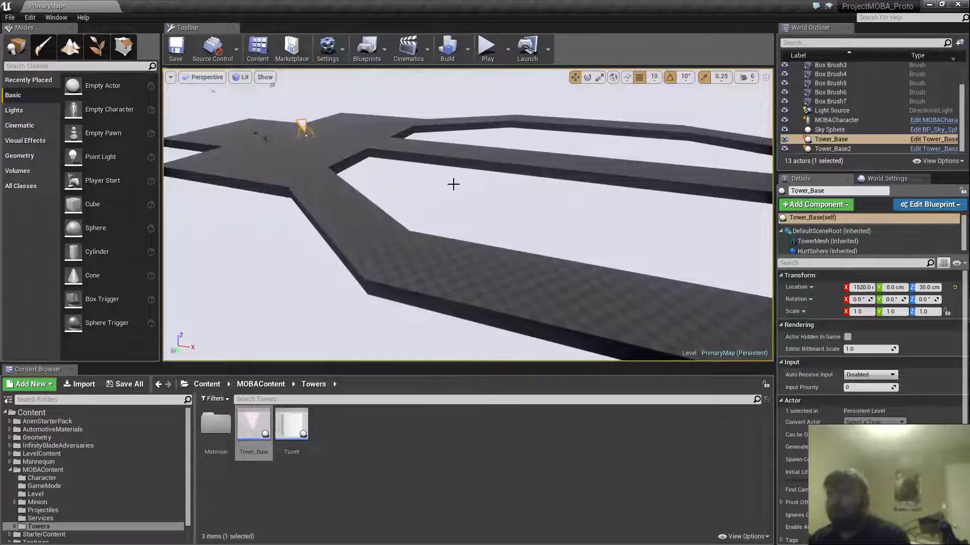
{"action": "left_click", "coordinate": [359, 224]}
{"action": "mouse_move", "coordinate": [359, 224]}
{"action": "right_mouse_down"}
{"action": "mouse_move", "coordinate": [343, 217]}
{"action": "mouse_move", "coordinate": [353, 231]}
{"action": "right_mouse_up"}
{"action": "right_click_drag", "start_coordinate": [470, 243], "coordinate": [462, 243]}
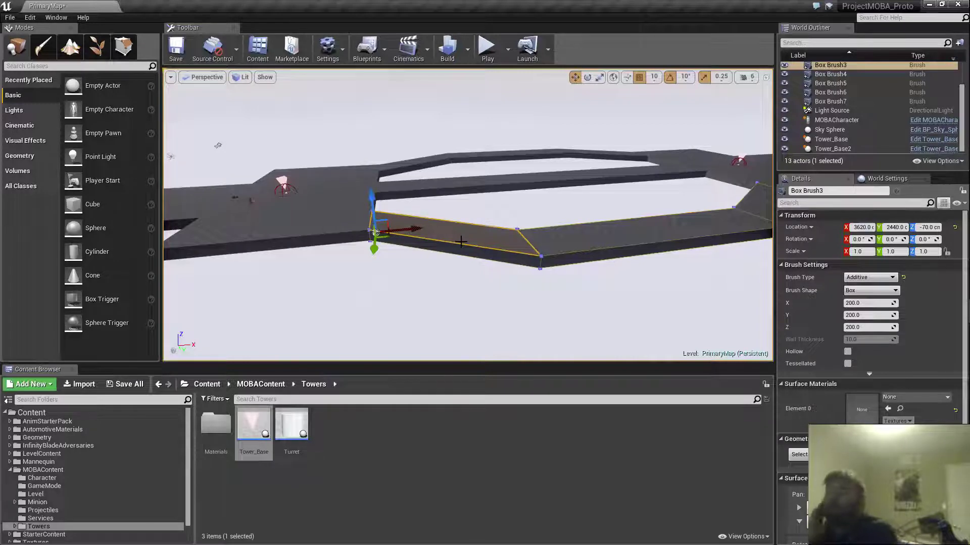
{"action": "mouse_move", "coordinate": [646, 290]}
{"action": "right_mouse_down"}
{"action": "mouse_move", "coordinate": [613, 282]}
{"action": "mouse_move", "coordinate": [689, 272]}
{"action": "mouse_move", "coordinate": [757, 298]}
{"action": "mouse_move", "coordinate": [747, 283]}
{"action": "mouse_move", "coordinate": [720, 283]}
{"action": "mouse_move", "coordinate": [707, 285]}
{"action": "mouse_move", "coordinate": [737, 318]}
{"action": "mouse_move", "coordinate": [541, 318]}
{"action": "right_mouse_up"}
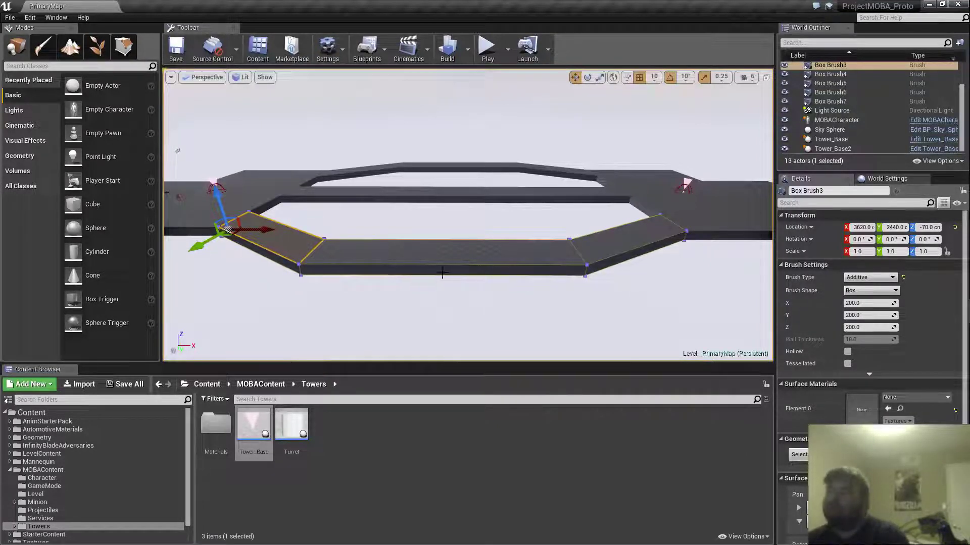
{"action": "key", "text": "shift+5"}
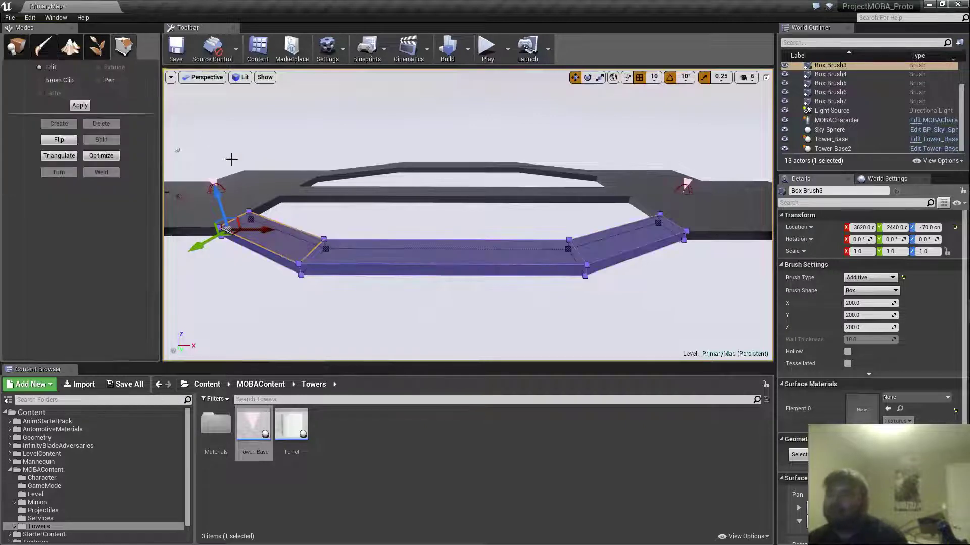
{"action": "mouse_move", "coordinate": [293, 217]}
{"action": "right_mouse_down"}
{"action": "mouse_move", "coordinate": [348, 215]}
{"action": "mouse_move", "coordinate": [298, 217]}
{"action": "mouse_move", "coordinate": [333, 205]}
{"action": "right_mouse_up"}
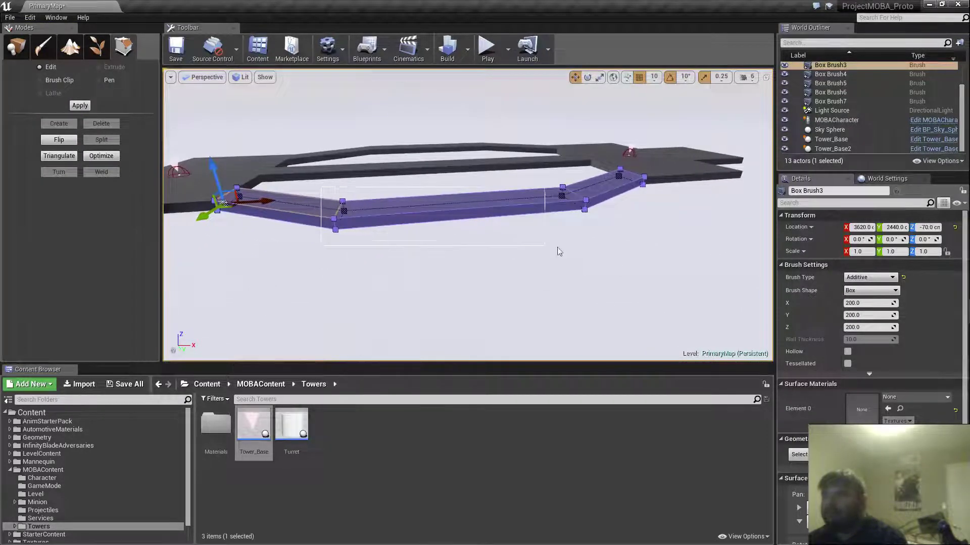
{"action": "left_click_drag", "start_coordinate": [601, 233], "coordinate": [605, 237], "text": "ctrl+alt"}
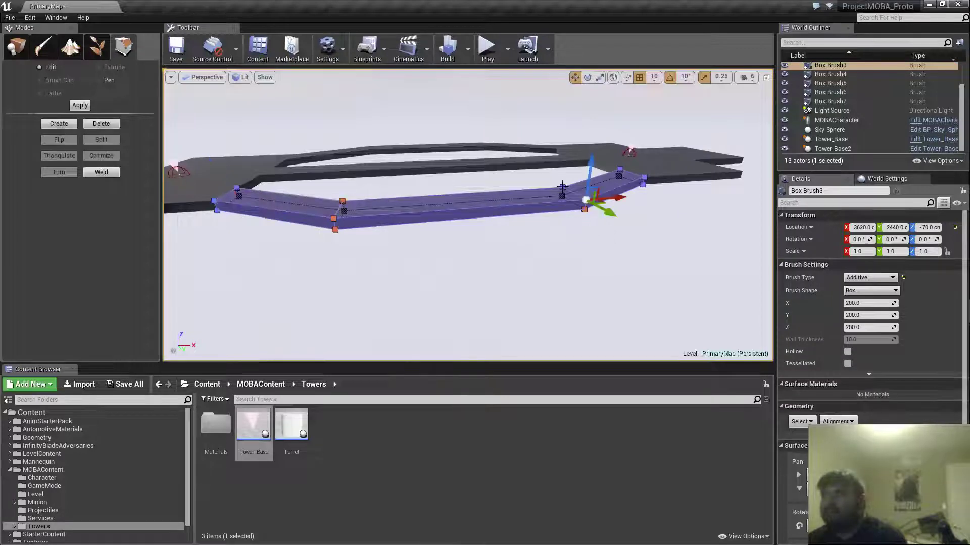
{"action": "mouse_move", "coordinate": [558, 218]}
{"action": "right_mouse_down"}
{"action": "mouse_move", "coordinate": [535, 208]}
{"action": "mouse_move", "coordinate": [536, 227]}
{"action": "mouse_move", "coordinate": [616, 210]}
{"action": "right_mouse_up"}
- Select both side lanes, Box Brush5 and Box Brush3, together for geometry editing
{"action": "left_click", "coordinate": [574, 202]}
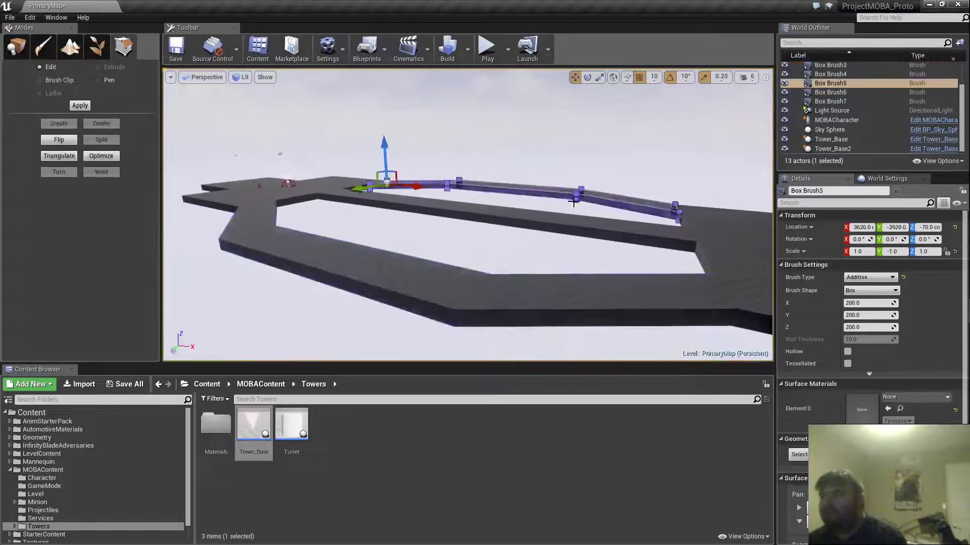
{"action": "left_click", "coordinate": [398, 290], "text": "ctrl"}
{"action": "right_click_drag", "start_coordinate": [474, 174], "coordinate": [445, 156]}
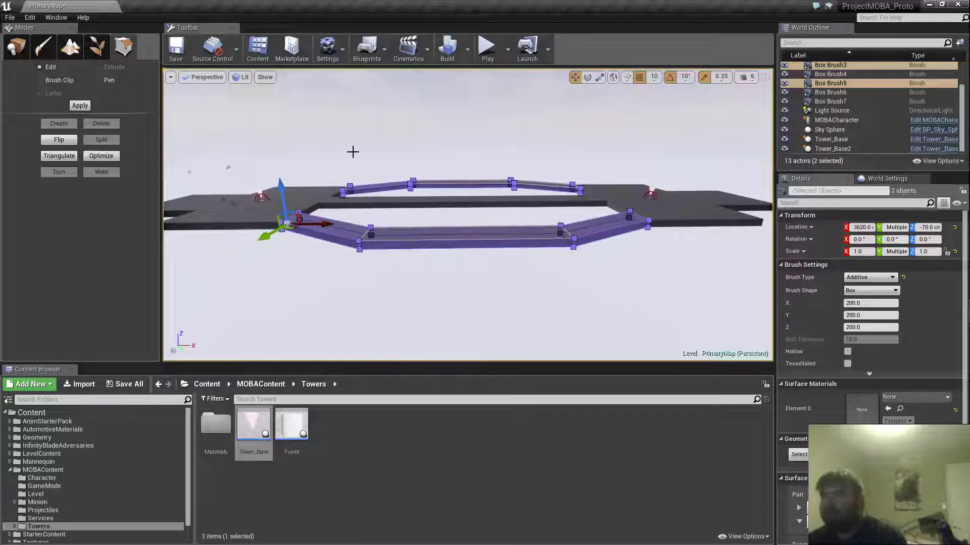
- Reselect side lanes Box Brush3 and Box Brush5 and pick the corner vertices of both lanes' straight middle sections
{"action": "left_click", "coordinate": [402, 162]}
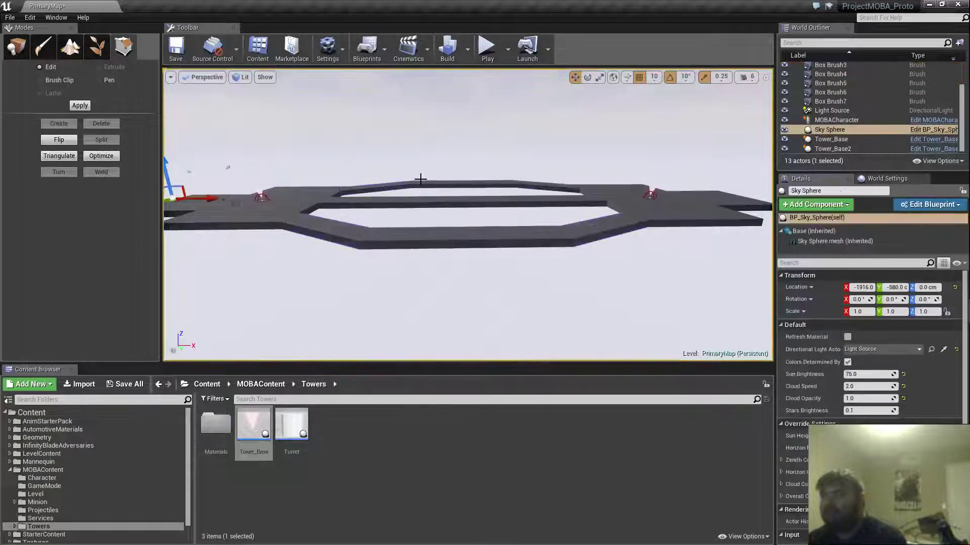
{"action": "left_click", "coordinate": [432, 238]}
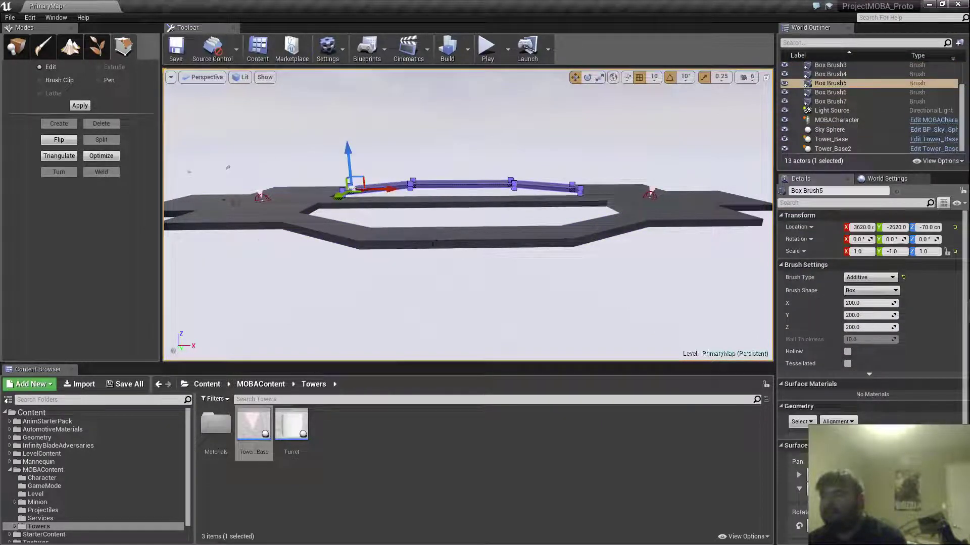
{"action": "left_click", "coordinate": [433, 244]}
{"action": "left_click", "coordinate": [447, 185], "text": "ctrl"}
{"action": "mouse_move", "coordinate": [446, 185]}
{"action": "right_mouse_down"}
{"action": "mouse_move", "coordinate": [447, 101]}
{"action": "mouse_move", "coordinate": [446, 313]}
{"action": "right_mouse_up"}
{"action": "key", "text": "q"}
{"action": "key", "text": "a"}
{"action": "key", "text": "d"}
{"action": "key", "text": "e"}
{"action": "key", "text": "w"}
{"action": "key", "text": "s"}
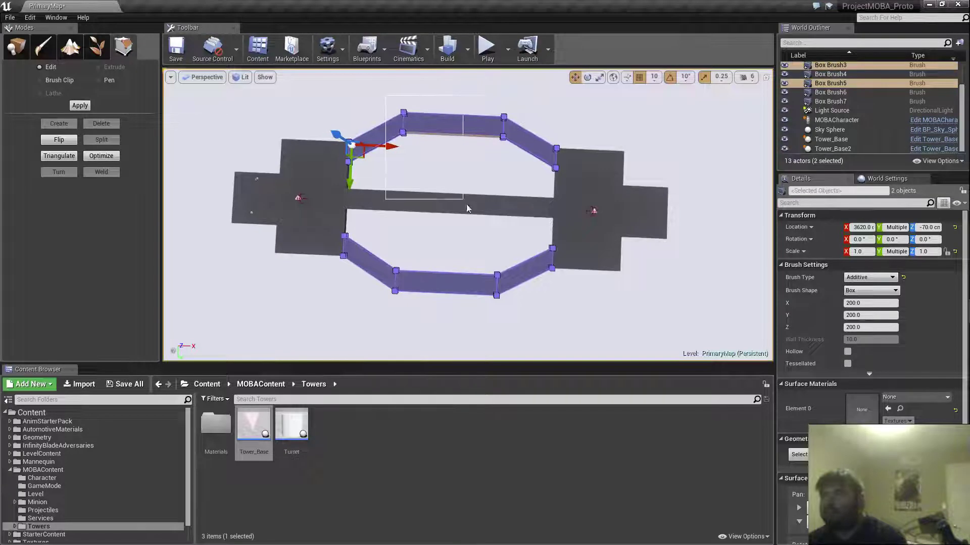
{"action": "left_click_drag", "start_coordinate": [524, 317], "coordinate": [524, 317], "text": "ctrl+alt"}
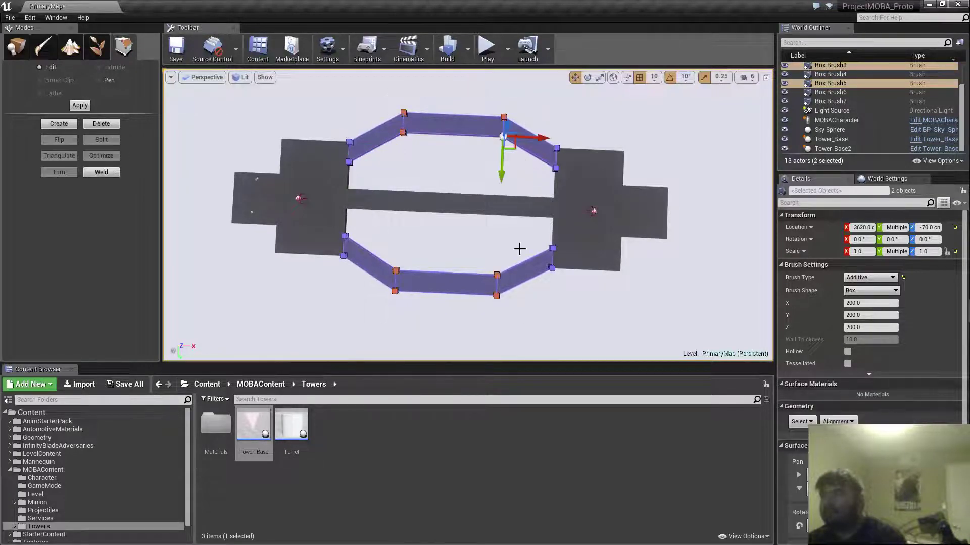
- Lower the selected middle-section vertices of both side lanes so the lanes slope down from the bases
{"action": "mouse_move", "coordinate": [517, 246]}
{"action": "right_mouse_down"}
{"action": "mouse_move", "coordinate": [365, 245]}
{"action": "mouse_move", "coordinate": [505, 132]}
{"action": "mouse_move", "coordinate": [526, 241]}
{"action": "right_mouse_up"}
{"action": "key", "text": "w"}
{"action": "key", "text": "a"}
{"action": "key", "text": "w"}
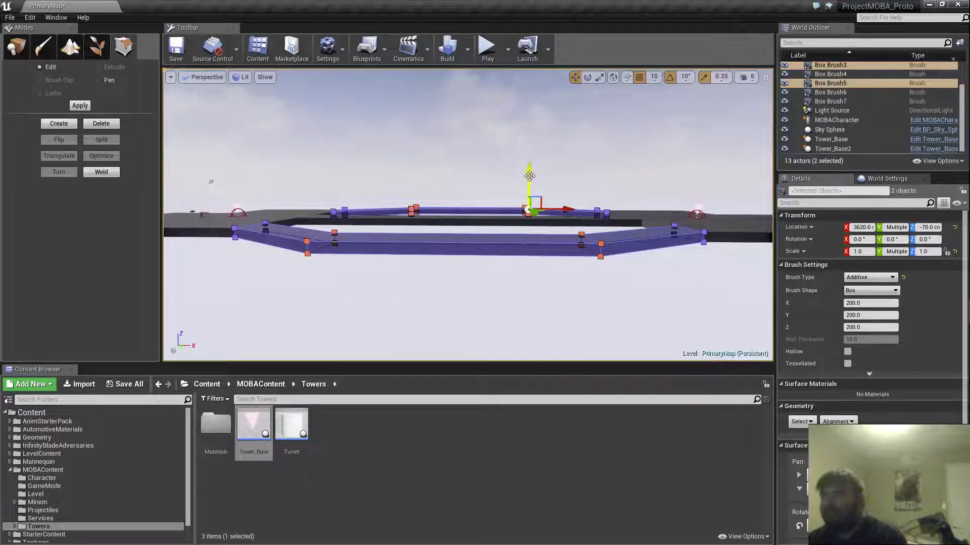
{"action": "left_click_drag", "start_coordinate": [529, 175], "coordinate": [528, 180]}
{"action": "key", "text": "w"}
{"action": "mouse_move", "coordinate": [504, 236]}
{"action": "right_mouse_down"}
{"action": "mouse_move", "coordinate": [505, 265]}
{"action": "mouse_move", "coordinate": [504, 227]}
{"action": "right_mouse_up"}
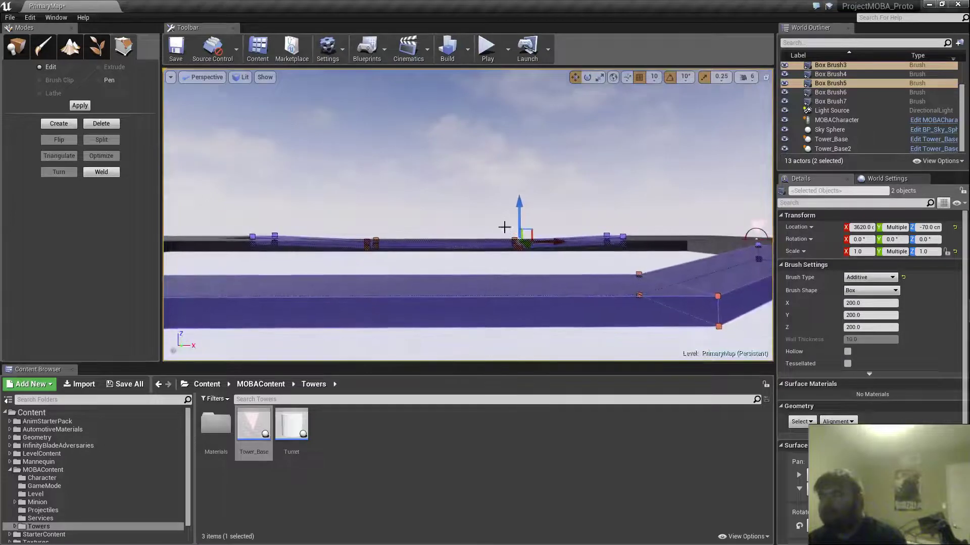
{"action": "left_click_drag", "start_coordinate": [519, 212], "coordinate": [519, 214]}
- Leave geometry editing, playtest the level by running the character along a sloped side lane, and end the session
{"action": "key", "text": "w"}
{"action": "mouse_move", "coordinate": [520, 213]}
{"action": "right_mouse_down"}
{"action": "mouse_move", "coordinate": [469, 214]}
{"action": "mouse_move", "coordinate": [632, 213]}
{"action": "mouse_move", "coordinate": [622, 213]}
{"action": "right_mouse_up"}
{"action": "key", "text": "w"}
{"action": "key", "text": "s"}
{"action": "key", "text": "d"}
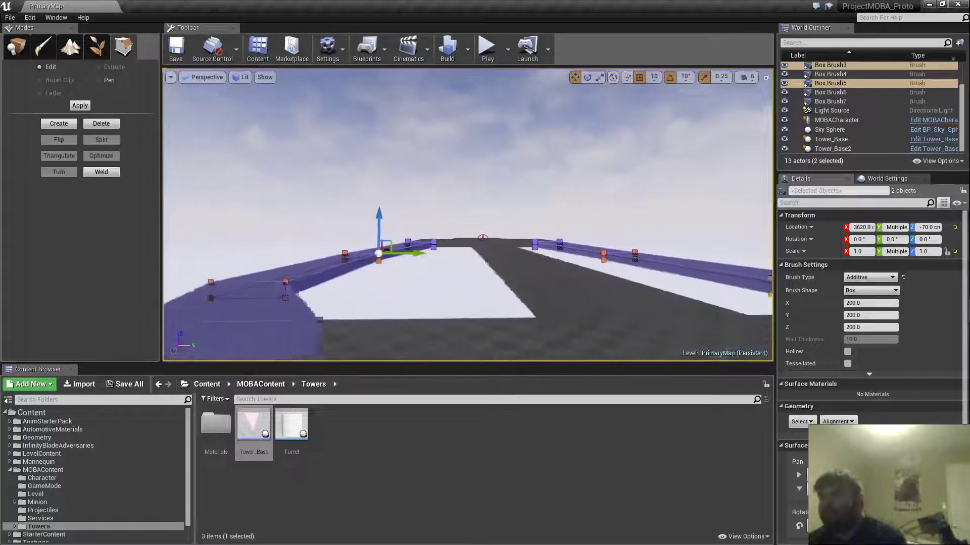
{"action": "left_click", "coordinate": [28, 55]}
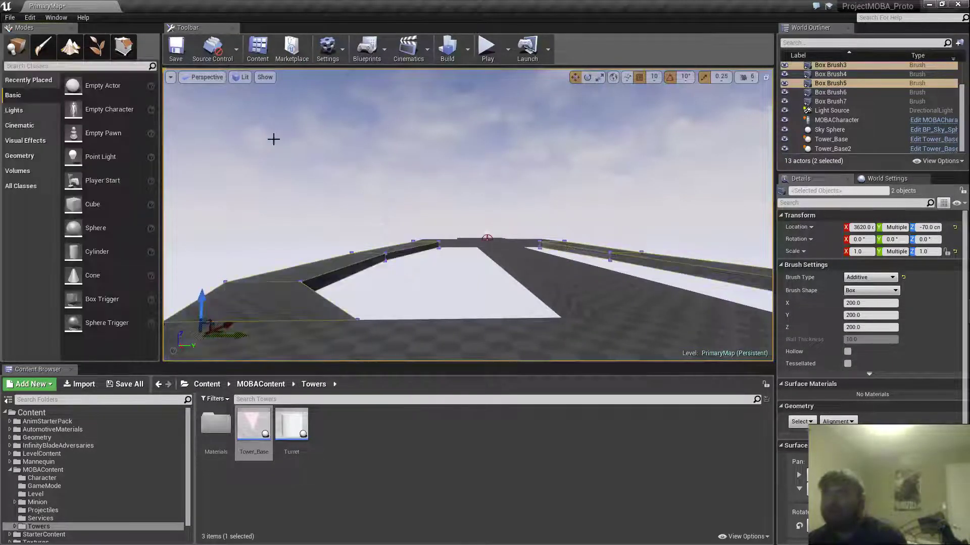
{"action": "left_click", "coordinate": [486, 50]}
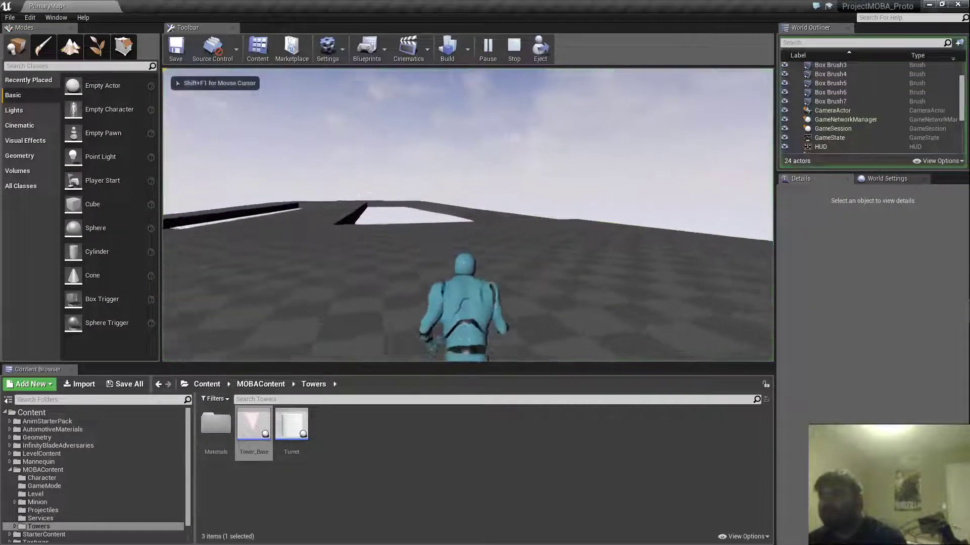
{"action": "key", "text": "w"}
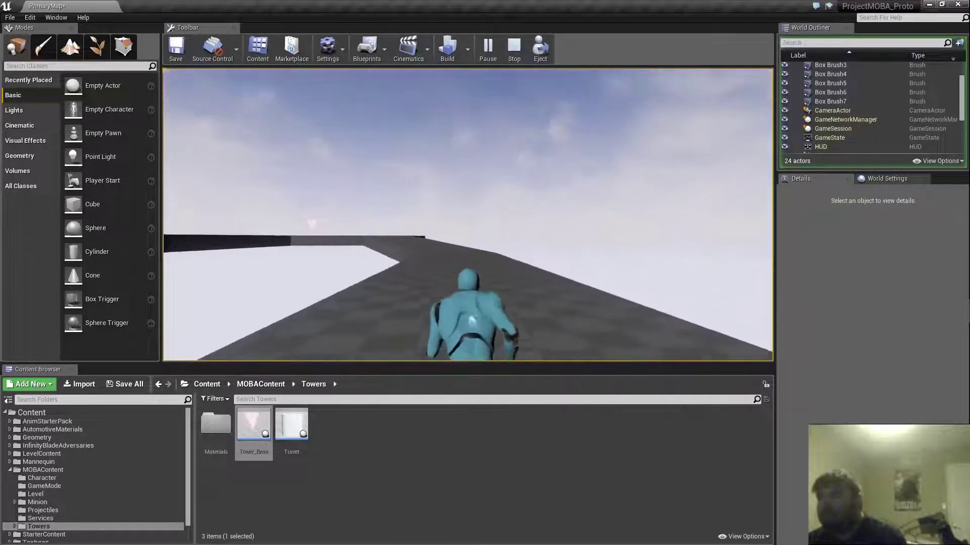
{"action": "key", "text": "Escape"}
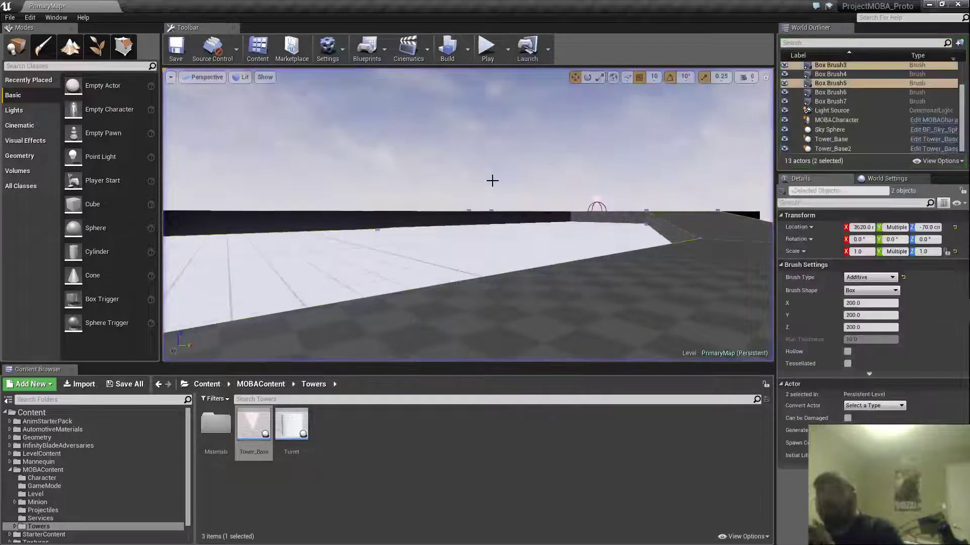
- Add an additive Box geometry brush beside the outer edge of a side lane's straight middle section
{"action": "right_click_drag", "start_coordinate": [501, 208], "coordinate": [528, 267]}
{"action": "left_click", "coordinate": [675, 185]}
{"action": "right_click_drag", "start_coordinate": [675, 186], "coordinate": [623, 189]}
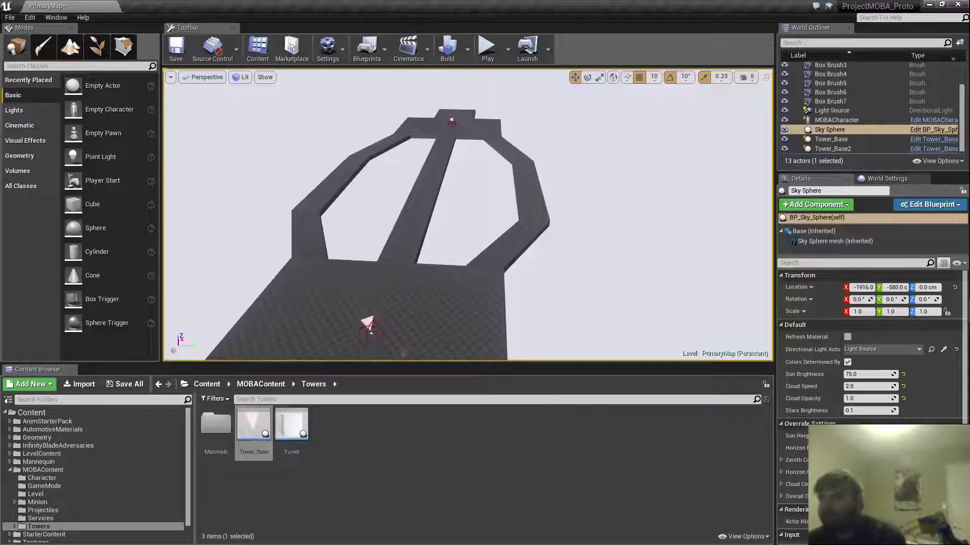
{"action": "mouse_move", "coordinate": [469, 217]}
{"action": "right_mouse_down"}
{"action": "mouse_move", "coordinate": [454, 235]}
{"action": "mouse_move", "coordinate": [510, 212]}
{"action": "mouse_move", "coordinate": [470, 232]}
{"action": "mouse_move", "coordinate": [417, 222]}
{"action": "mouse_move", "coordinate": [427, 212]}
{"action": "mouse_move", "coordinate": [483, 219]}
{"action": "right_mouse_up"}
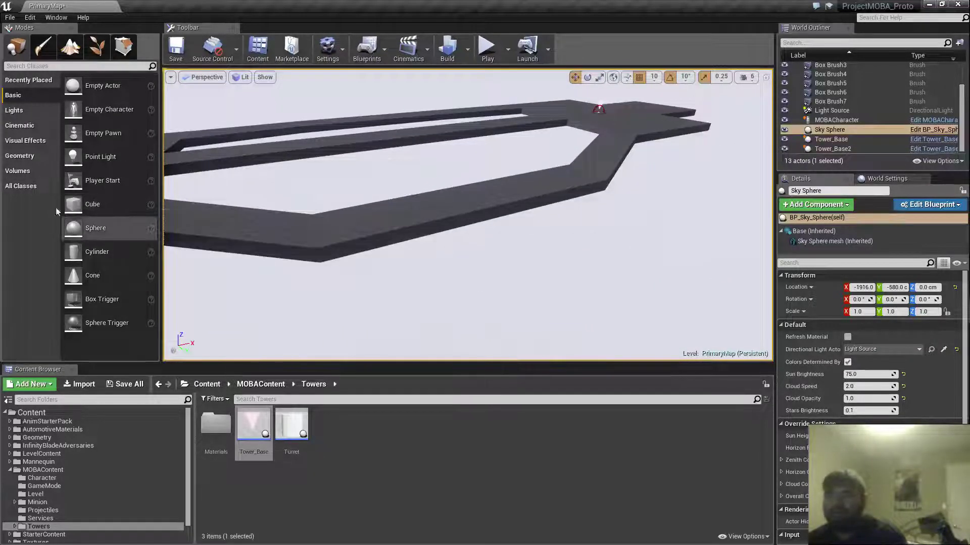
{"action": "left_click", "coordinate": [24, 187]}
{"action": "left_click", "coordinate": [25, 171]}
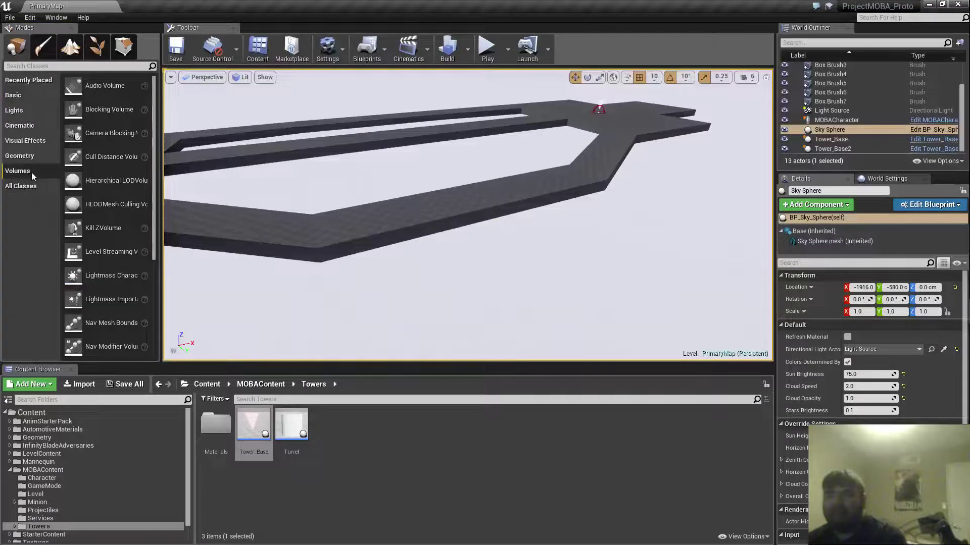
{"action": "left_click", "coordinate": [33, 156]}
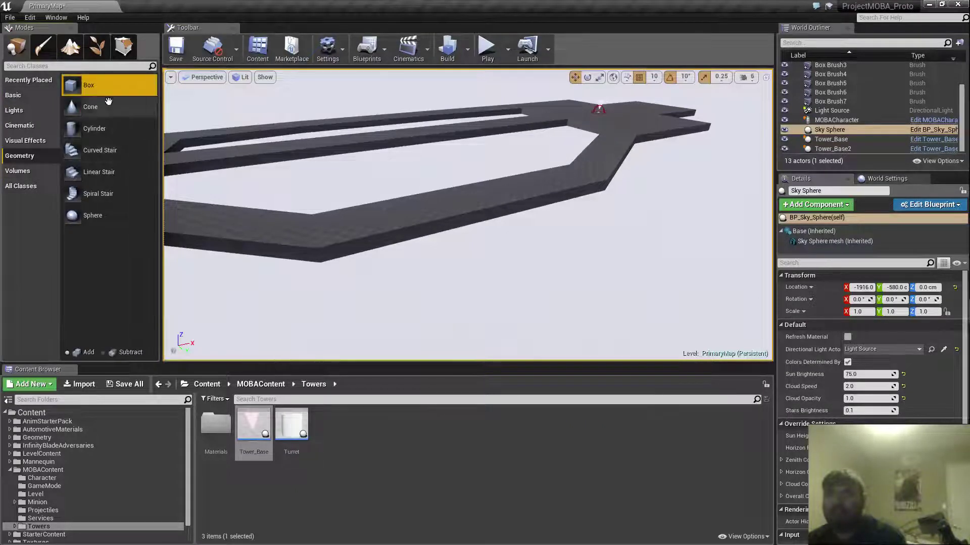
{"action": "left_click_drag", "start_coordinate": [116, 95], "coordinate": [486, 248]}
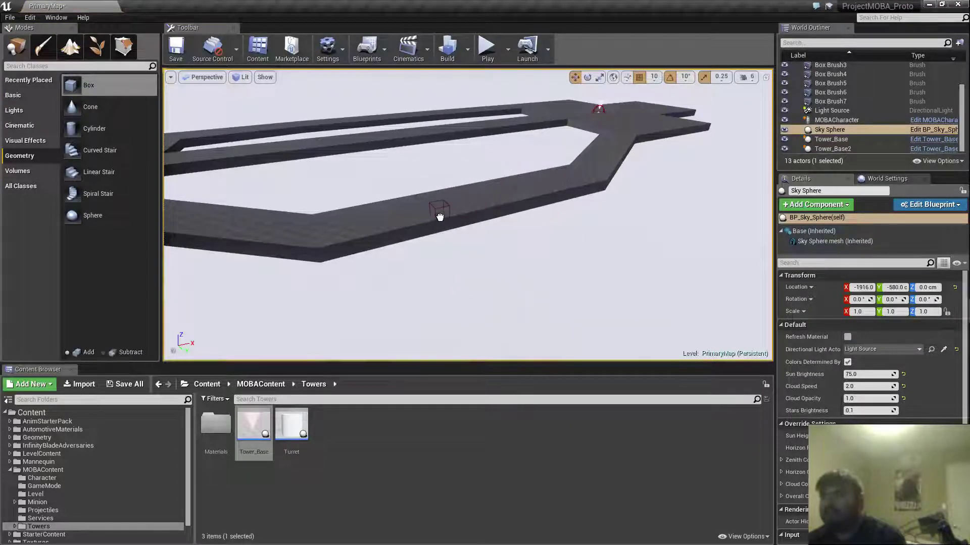
{"action": "left_click_drag", "start_coordinate": [440, 217], "coordinate": [440, 217]}
- Lower the new box brush to Z -290 and slide it along the side lane to X 8640
{"action": "key", "text": "w"}
{"action": "mouse_move", "coordinate": [440, 216]}
{"action": "right_mouse_down"}
{"action": "mouse_move", "coordinate": [560, 223]}
{"action": "mouse_move", "coordinate": [566, 242]}
{"action": "mouse_move", "coordinate": [461, 224]}
{"action": "right_mouse_up"}
{"action": "key", "text": "s"}
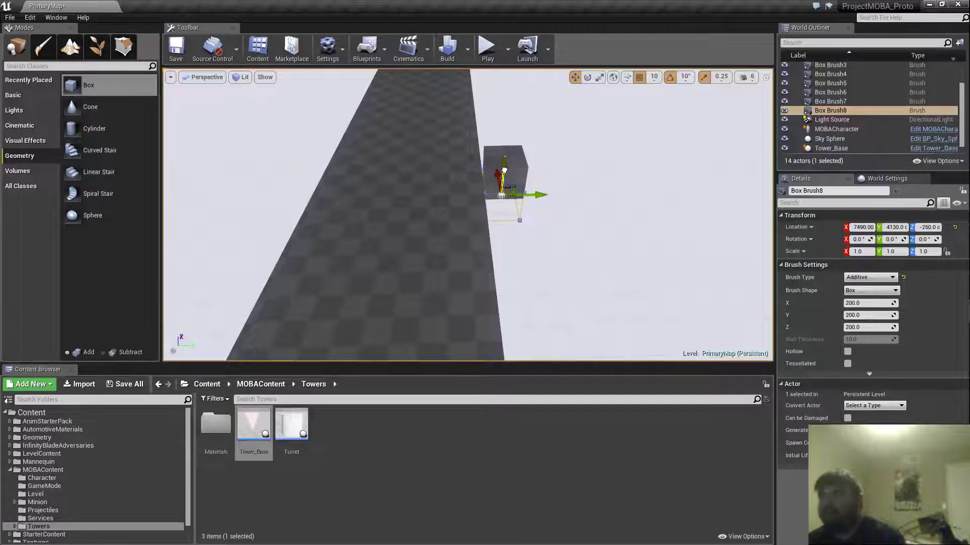
{"action": "key", "text": "w"}
{"action": "mouse_move", "coordinate": [545, 223]}
{"action": "right_mouse_down"}
{"action": "mouse_move", "coordinate": [591, 215]}
{"action": "mouse_move", "coordinate": [601, 202]}
{"action": "right_mouse_up"}
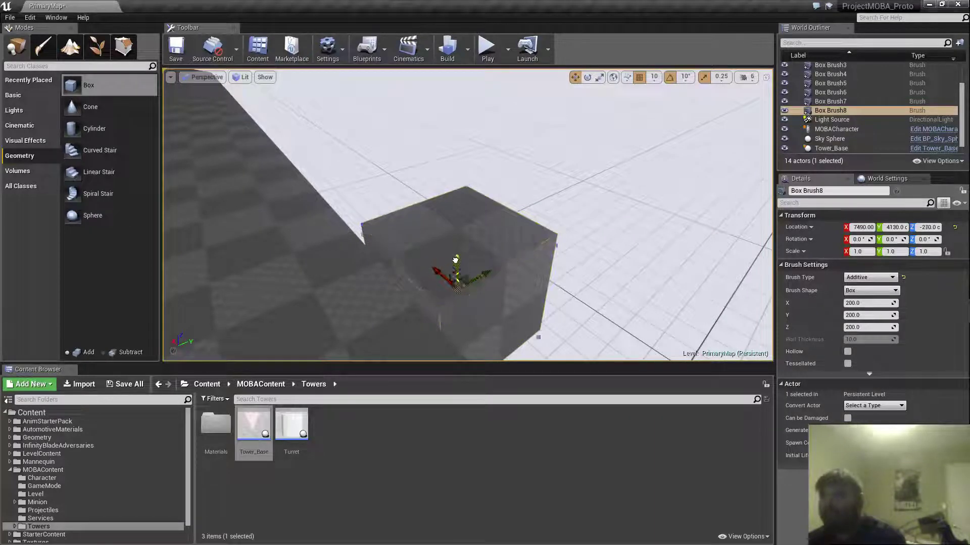
{"action": "left_click_drag", "start_coordinate": [455, 271], "coordinate": [455, 272]}
{"action": "key", "text": "s"}
{"action": "mouse_move", "coordinate": [455, 271]}
{"action": "right_mouse_down"}
{"action": "mouse_move", "coordinate": [469, 268]}
{"action": "mouse_move", "coordinate": [500, 217]}
{"action": "mouse_move", "coordinate": [530, 199]}
{"action": "mouse_move", "coordinate": [527, 190]}
{"action": "mouse_move", "coordinate": [519, 243]}
{"action": "right_mouse_up"}
{"action": "key", "text": "w"}
{"action": "key", "text": "s"}
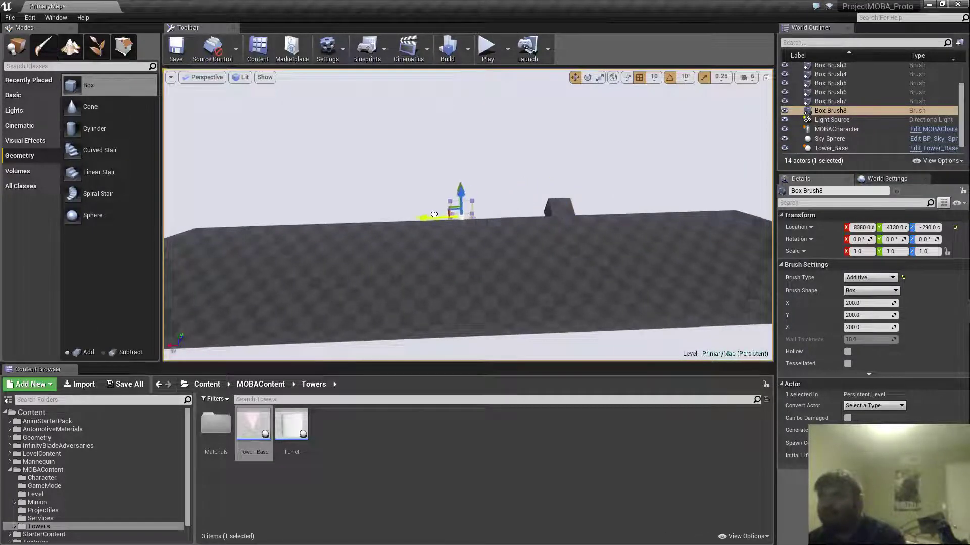
{"action": "left_click_drag", "start_coordinate": [404, 223], "coordinate": [404, 222]}
- Switch Box Brush8 to geometry editing and stretch its end face lengthwise along the side lane's straight section
{"action": "mouse_move", "coordinate": [404, 223]}
{"action": "right_mouse_down"}
{"action": "mouse_move", "coordinate": [455, 303]}
{"action": "mouse_move", "coordinate": [505, 283]}
{"action": "mouse_move", "coordinate": [526, 334]}
{"action": "mouse_move", "coordinate": [510, 318]}
{"action": "mouse_move", "coordinate": [515, 262]}
{"action": "mouse_move", "coordinate": [479, 260]}
{"action": "mouse_move", "coordinate": [563, 275]}
{"action": "mouse_move", "coordinate": [498, 308]}
{"action": "mouse_move", "coordinate": [565, 290]}
{"action": "right_mouse_up"}
{"action": "key", "text": "w"}
{"action": "key", "text": "s"}
{"action": "key", "text": "a"}
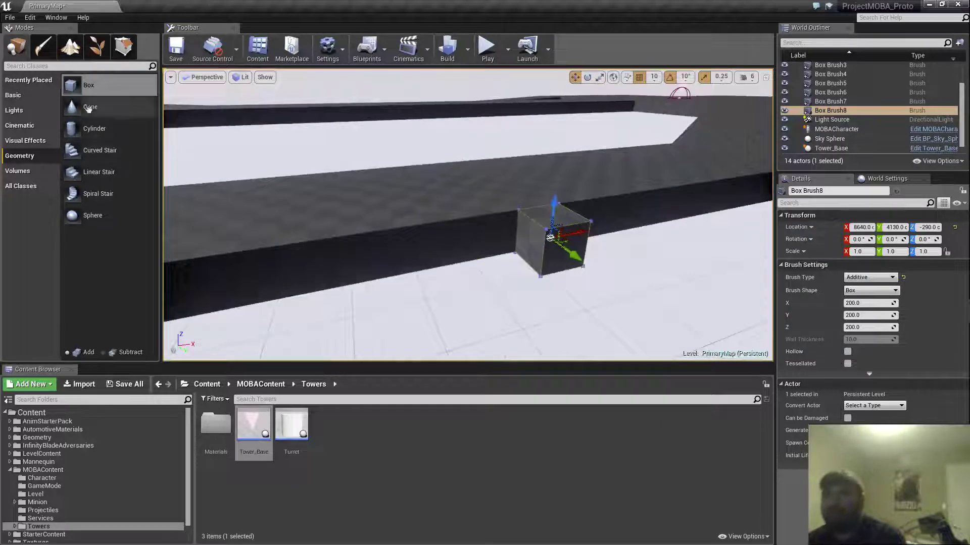
{"action": "left_click", "coordinate": [128, 53]}
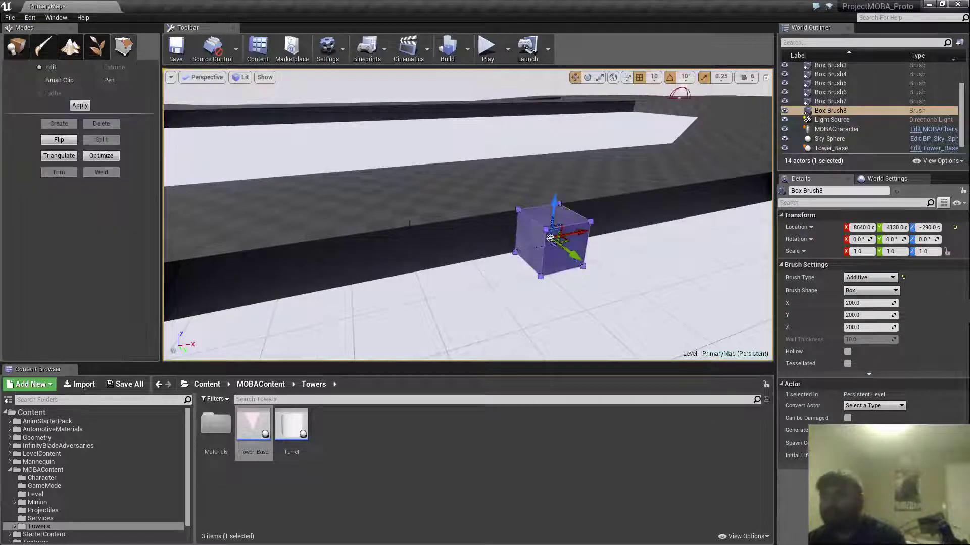
{"action": "left_click", "coordinate": [533, 231]}
{"action": "right_click_drag", "start_coordinate": [588, 256], "coordinate": [533, 257]}
{"action": "key", "text": "s"}
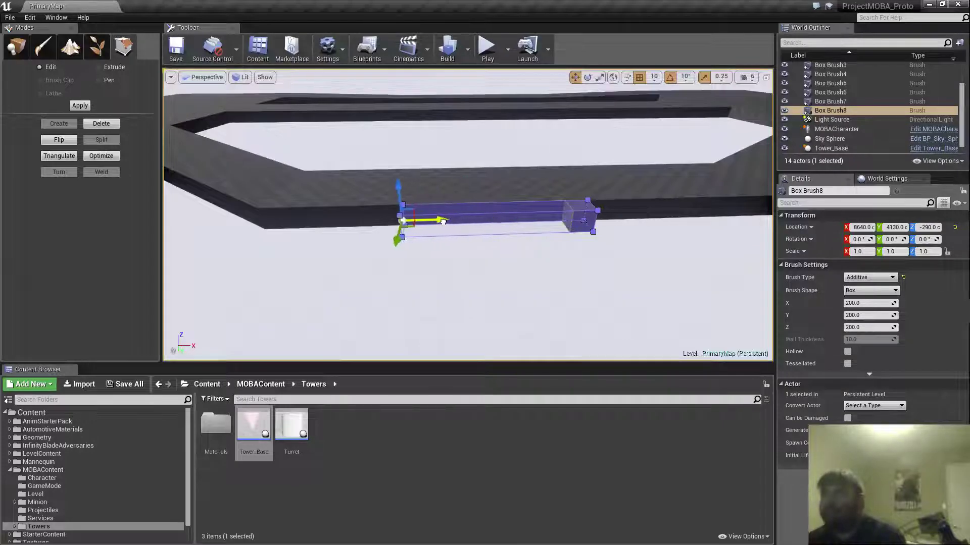
{"action": "key", "text": "d"}
{"action": "mouse_move", "coordinate": [440, 237]}
{"action": "right_mouse_down"}
{"action": "mouse_move", "coordinate": [490, 242]}
{"action": "mouse_move", "coordinate": [462, 256]}
{"action": "right_mouse_up"}
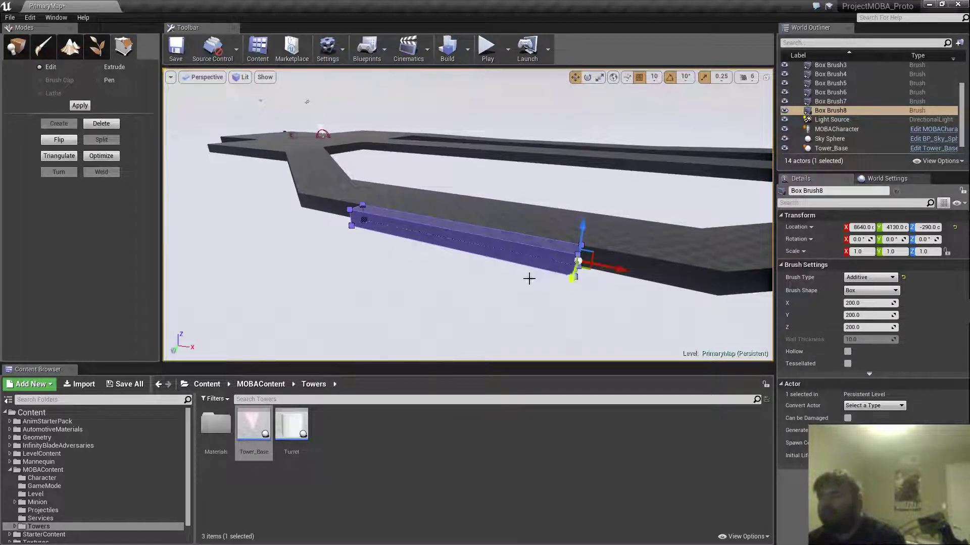
- Pull the outer side face of Box Brush8 away from the lane to form a wide platform
{"action": "left_click", "coordinate": [481, 249]}
{"action": "key", "text": "d"}
{"action": "right_click_drag", "start_coordinate": [480, 248], "coordinate": [425, 244]}
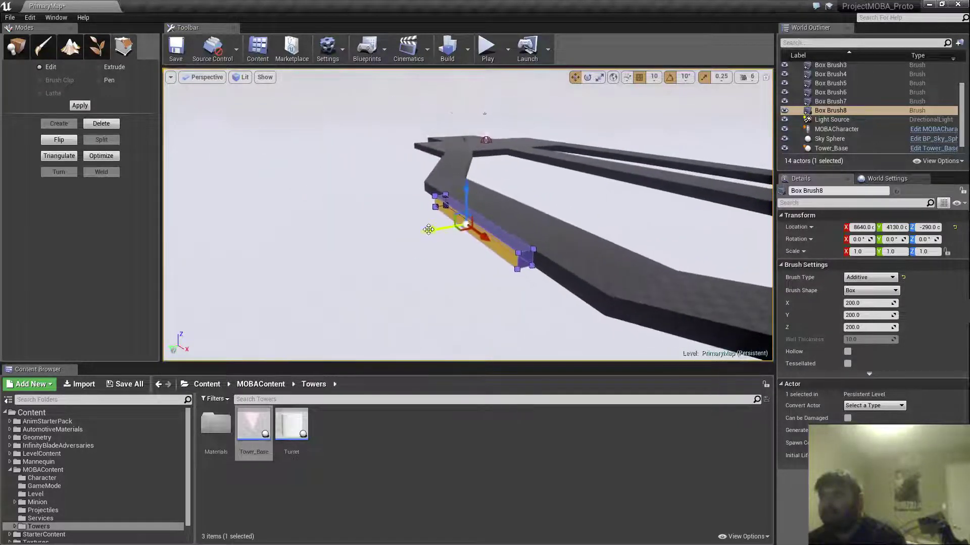
{"action": "left_click_drag", "start_coordinate": [301, 231], "coordinate": [299, 231]}
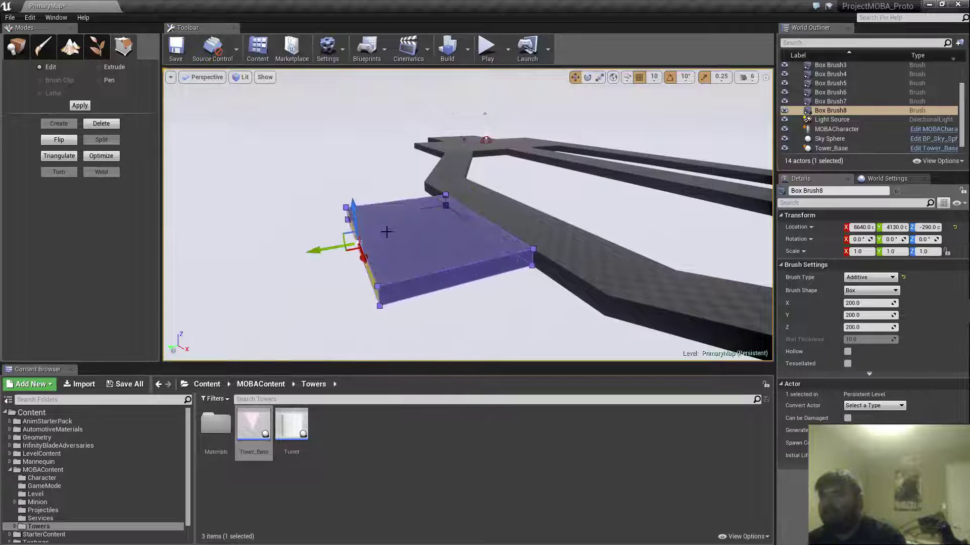
- Extend both end faces of the Box Brush8 platform outward along the X axis to lengthen it beside the lane
{"action": "left_click", "coordinate": [484, 273]}
{"action": "key", "text": "a"}
{"action": "right_click_drag", "start_coordinate": [488, 294], "coordinate": [500, 293]}
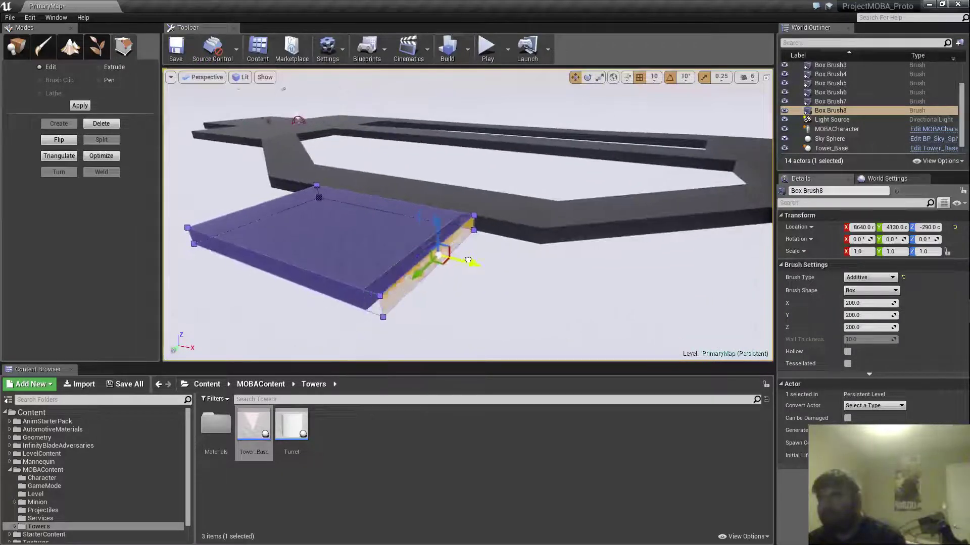
{"action": "left_click_drag", "start_coordinate": [468, 261], "coordinate": [542, 268]}
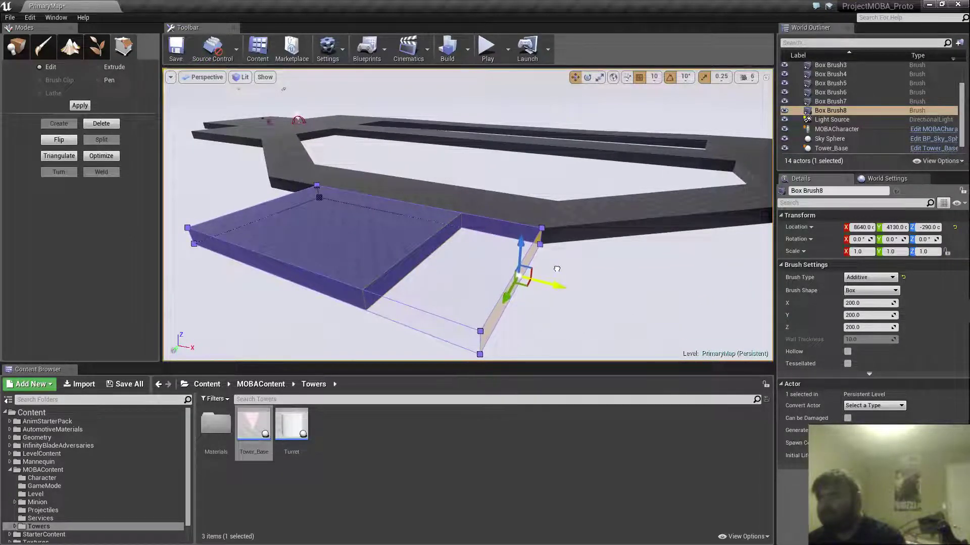
{"action": "left_click_drag", "start_coordinate": [557, 269], "coordinate": [561, 270]}
{"action": "key", "text": "a"}
{"action": "right_click_drag", "start_coordinate": [467, 244], "coordinate": [472, 244]}
{"action": "left_click", "coordinate": [543, 238]}
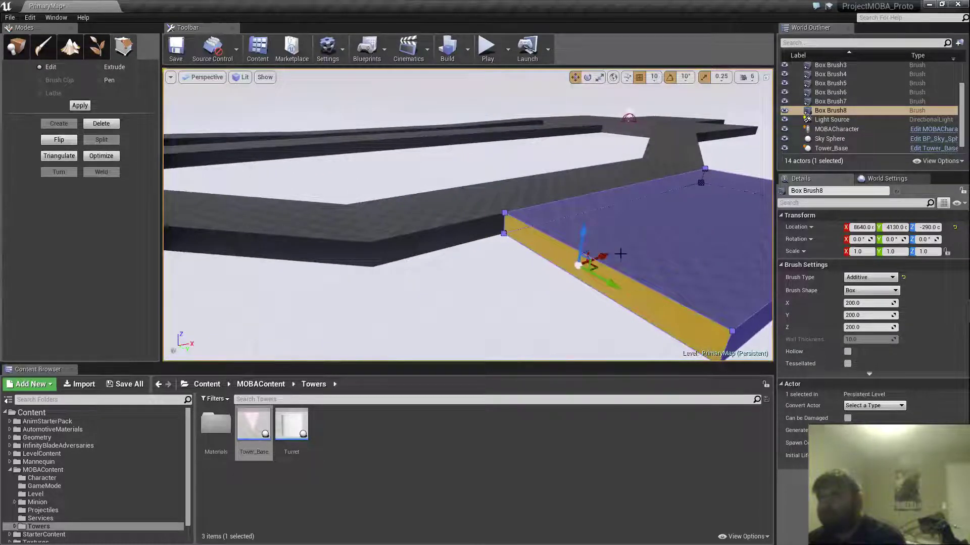
{"action": "left_click_drag", "start_coordinate": [605, 256], "coordinate": [460, 311]}
- Adjust the outer side of the Box Brush8 platform further away from the side lane
{"action": "key", "text": "s"}
{"action": "right_click_drag", "start_coordinate": [496, 286], "coordinate": [520, 286]}
{"action": "key", "text": "a"}
{"action": "key", "text": "w"}
{"action": "right_click_drag", "start_coordinate": [447, 287], "coordinate": [452, 288]}
{"action": "key", "text": "d"}
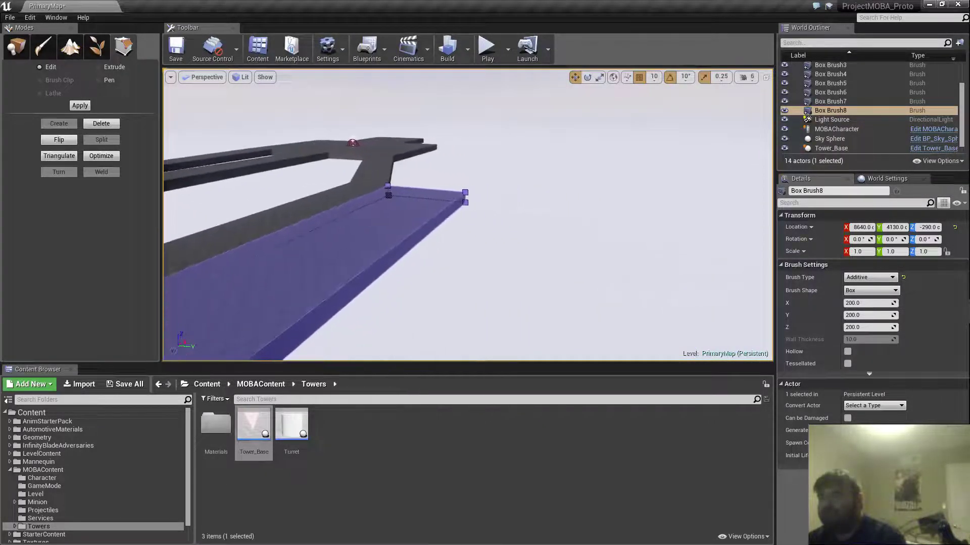
{"action": "left_click_drag", "start_coordinate": [431, 253], "coordinate": [461, 258]}
- Duplicate the Box Brush8 platform and move the copy to the outer side of the opposite side lane, at Y -6100
{"action": "mouse_move", "coordinate": [464, 262]}
{"action": "right_mouse_down"}
{"action": "mouse_move", "coordinate": [439, 256]}
{"action": "mouse_move", "coordinate": [478, 245]}
{"action": "mouse_move", "coordinate": [485, 230]}
{"action": "mouse_move", "coordinate": [506, 235]}
{"action": "mouse_move", "coordinate": [475, 240]}
{"action": "mouse_move", "coordinate": [566, 238]}
{"action": "right_mouse_up"}
{"action": "key", "text": "a"}
{"action": "key", "text": "d"}
{"action": "left_click", "coordinate": [519, 162]}
{"action": "key", "text": "a"}
{"action": "key", "text": "s"}
{"action": "key", "text": "a"}
{"action": "key", "text": "w"}
{"action": "key", "text": "d"}
{"action": "key", "text": "a"}
{"action": "key", "text": "s"}
{"action": "key", "text": "a"}
{"action": "key", "text": "s"}
{"action": "mouse_move", "coordinate": [626, 146]}
{"action": "right_mouse_down"}
{"action": "mouse_move", "coordinate": [583, 169]}
{"action": "mouse_move", "coordinate": [561, 162]}
{"action": "right_mouse_up"}
{"action": "left_click", "coordinate": [578, 167]}
{"action": "left_click_drag", "start_coordinate": [544, 168], "coordinate": [235, 211], "text": "alt+shift"}
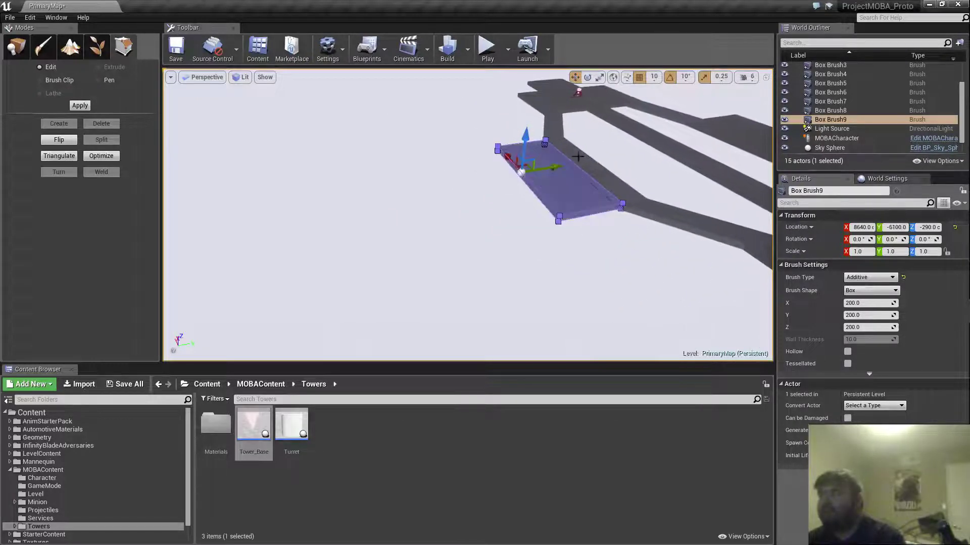
- Align the duplicated platform with the side lane's outer edge by moving it to Y -6170
{"action": "mouse_move", "coordinate": [578, 157]}
{"action": "right_mouse_down"}
{"action": "mouse_move", "coordinate": [571, 169]}
{"action": "mouse_move", "coordinate": [538, 162]}
{"action": "mouse_move", "coordinate": [554, 181]}
{"action": "mouse_move", "coordinate": [577, 143]}
{"action": "right_mouse_up"}
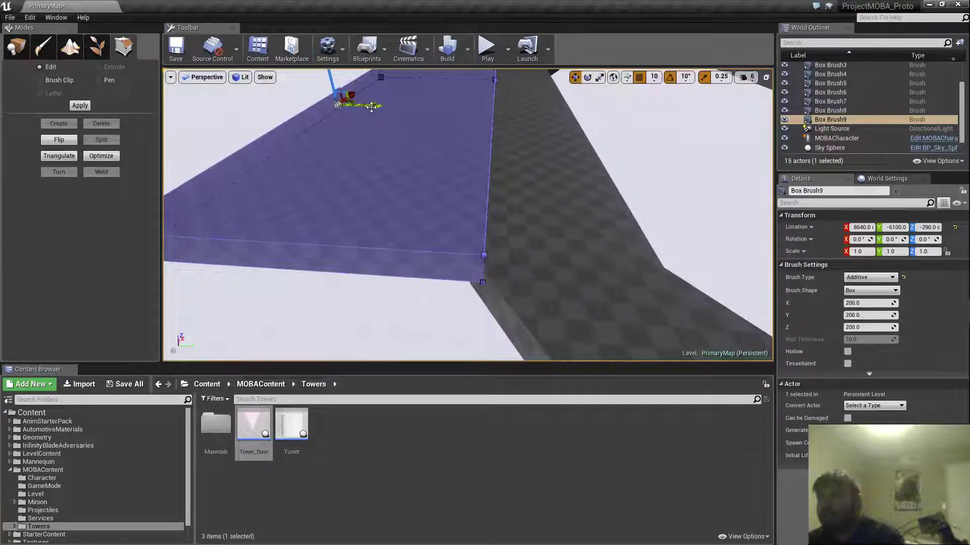
{"action": "left_click_drag", "start_coordinate": [372, 107], "coordinate": [364, 105]}
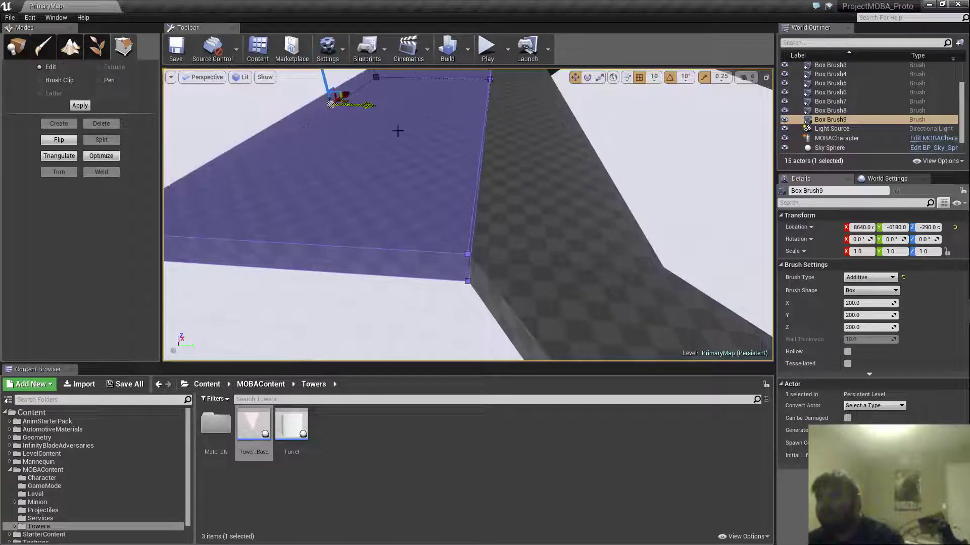
{"action": "right_click_drag", "start_coordinate": [397, 131], "coordinate": [412, 126]}
{"action": "left_click", "coordinate": [611, 163]}
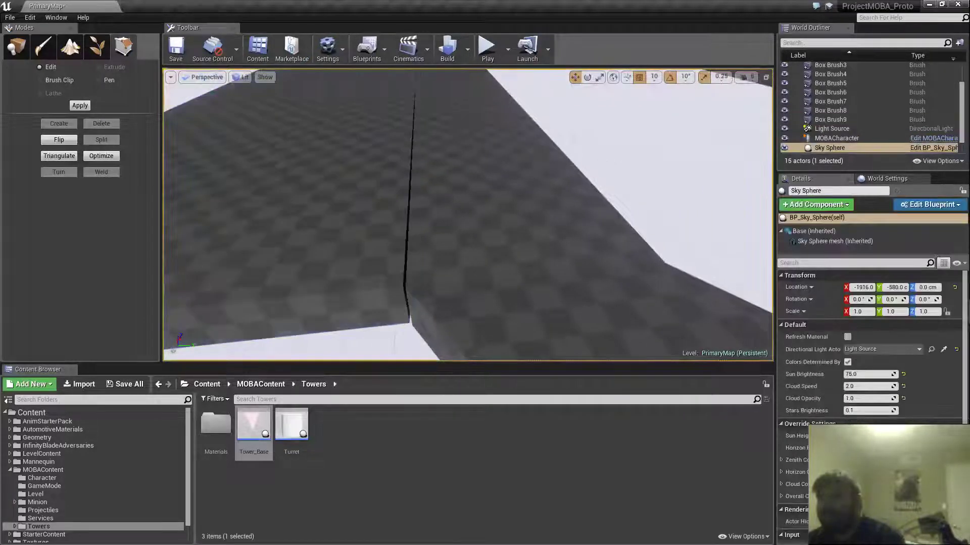
{"action": "right_click_drag", "start_coordinate": [365, 150], "coordinate": [362, 142]}
{"action": "left_click", "coordinate": [376, 161]}
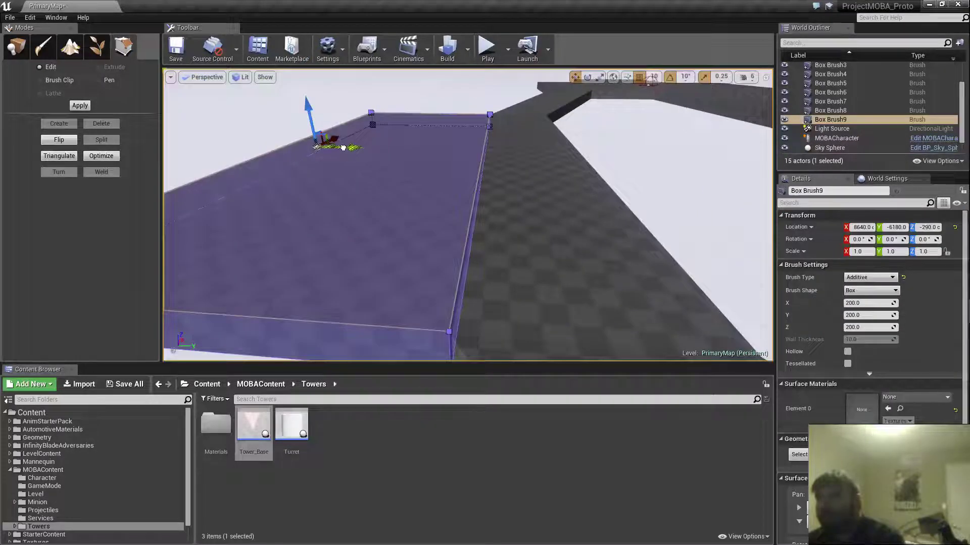
{"action": "mouse_move", "coordinate": [463, 192]}
{"action": "right_mouse_down"}
{"action": "mouse_move", "coordinate": [464, 212]}
{"action": "mouse_move", "coordinate": [525, 218]}
{"action": "mouse_move", "coordinate": [522, 233]}
{"action": "mouse_move", "coordinate": [480, 215]}
{"action": "mouse_move", "coordinate": [410, 206]}
{"action": "right_mouse_up"}
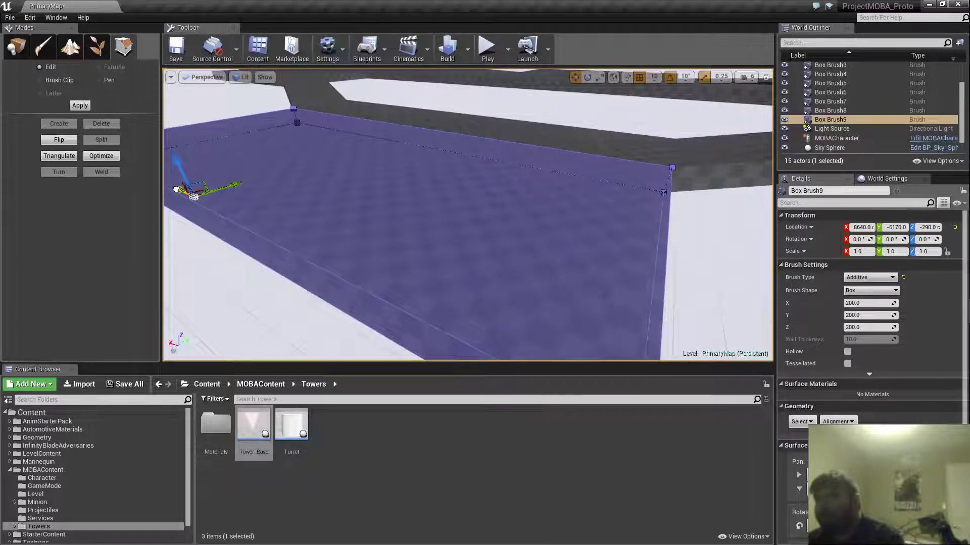
- Inspect the overall lane layout and the Box Brush4 middle lane from above and from the side
{"action": "mouse_move", "coordinate": [413, 198]}
{"action": "right_mouse_down"}
{"action": "mouse_move", "coordinate": [425, 189]}
{"action": "mouse_move", "coordinate": [408, 191]}
{"action": "mouse_move", "coordinate": [412, 182]}
{"action": "mouse_move", "coordinate": [402, 195]}
{"action": "mouse_move", "coordinate": [415, 193]}
{"action": "right_mouse_up"}
{"action": "left_click", "coordinate": [425, 188]}
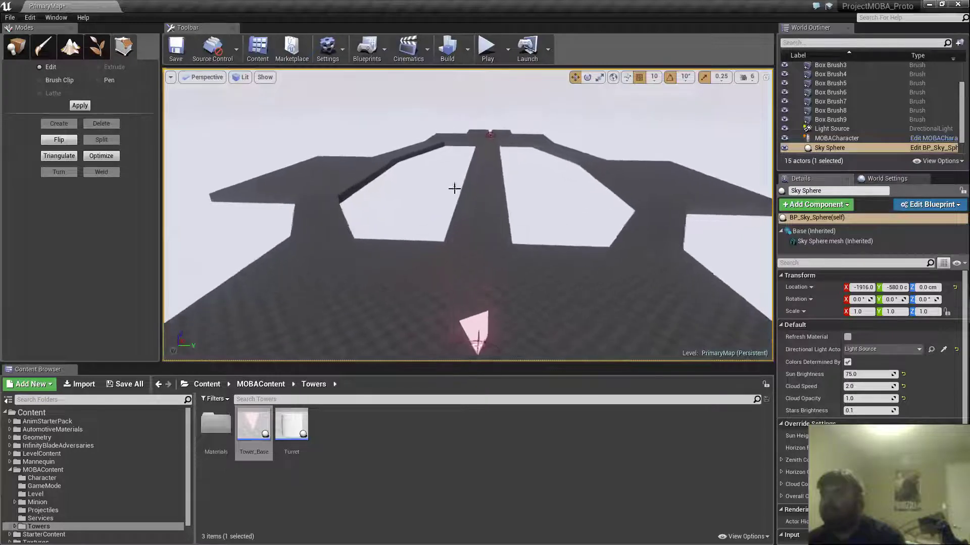
{"action": "mouse_move", "coordinate": [539, 179]}
{"action": "right_mouse_down"}
{"action": "mouse_move", "coordinate": [562, 183]}
{"action": "mouse_move", "coordinate": [567, 198]}
{"action": "mouse_move", "coordinate": [559, 182]}
{"action": "mouse_move", "coordinate": [511, 184]}
{"action": "mouse_move", "coordinate": [556, 177]}
{"action": "mouse_move", "coordinate": [511, 163]}
{"action": "mouse_move", "coordinate": [498, 202]}
{"action": "mouse_move", "coordinate": [383, 193]}
{"action": "right_mouse_up"}
{"action": "left_click", "coordinate": [539, 188]}
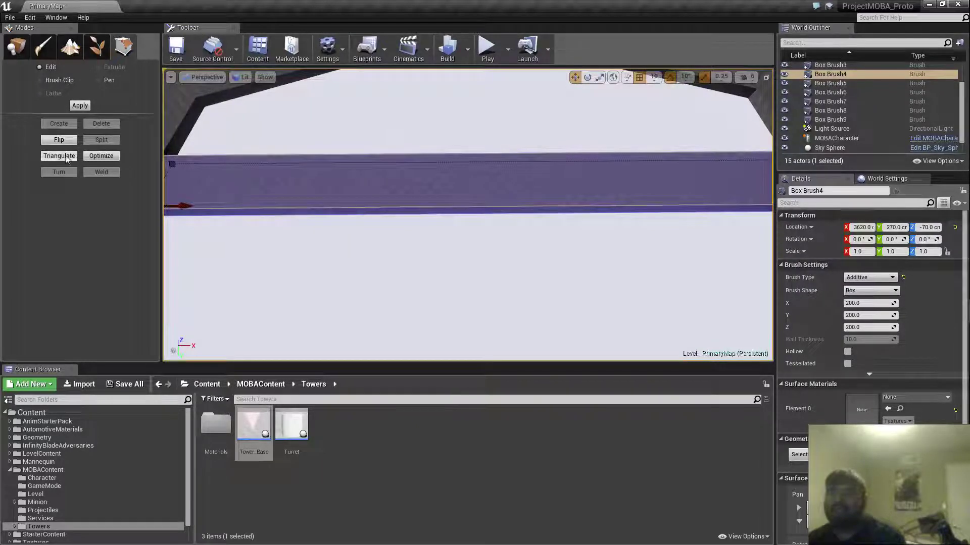
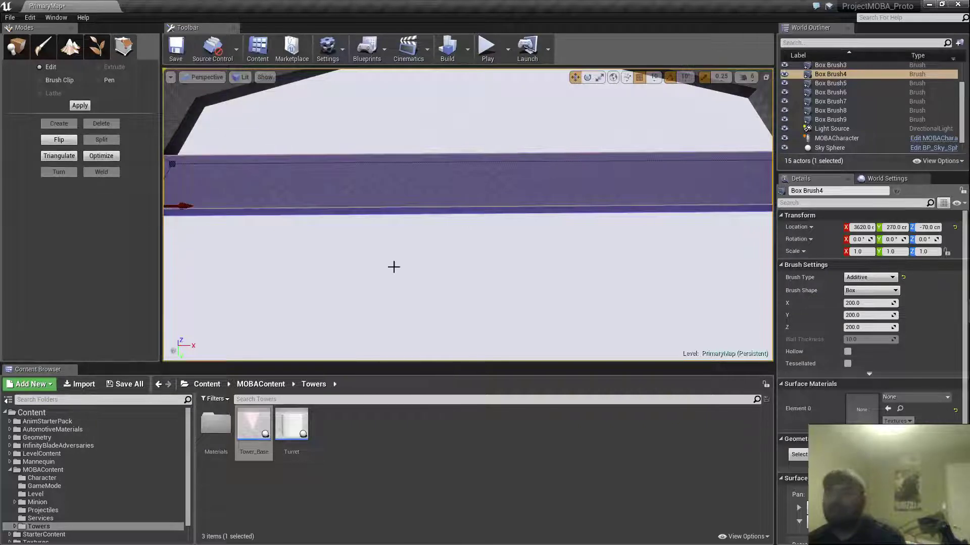
{"action": "right_click_drag", "start_coordinate": [394, 266], "coordinate": [390, 259]}
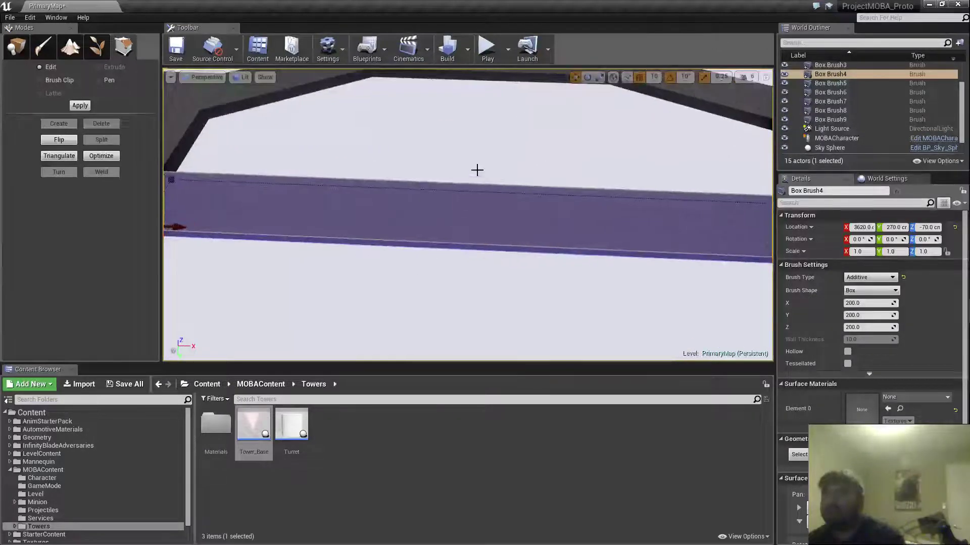
{"action": "right_click_drag", "start_coordinate": [477, 170], "coordinate": [480, 166]}
{"action": "left_click", "coordinate": [508, 142]}
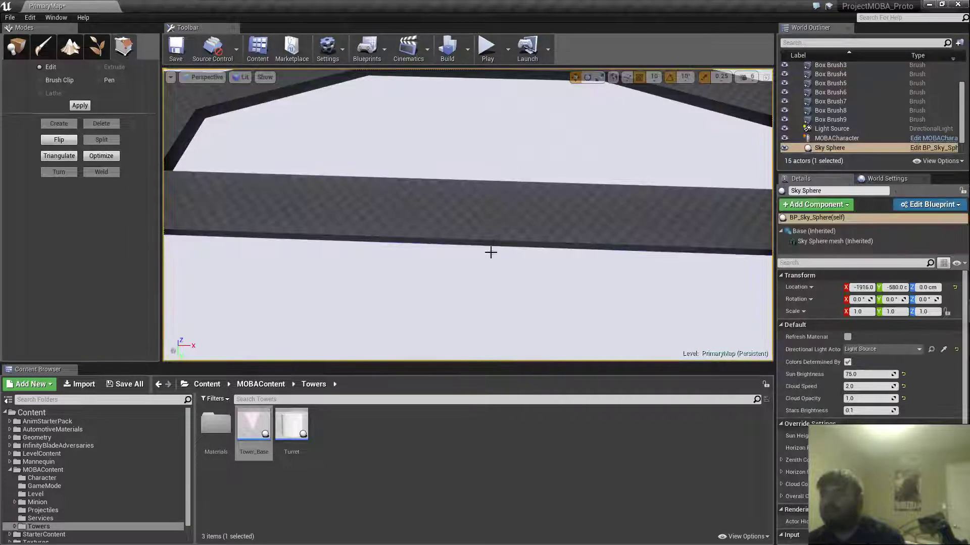
- Select the four long edges of the Box Brush4 middle lane and split them to add a cross-section partway along the lane
{"action": "left_click", "coordinate": [494, 240]}
{"action": "scroll", "coordinate": [490, 241], "scroll_direction": "up", "scroll_amount": 3}
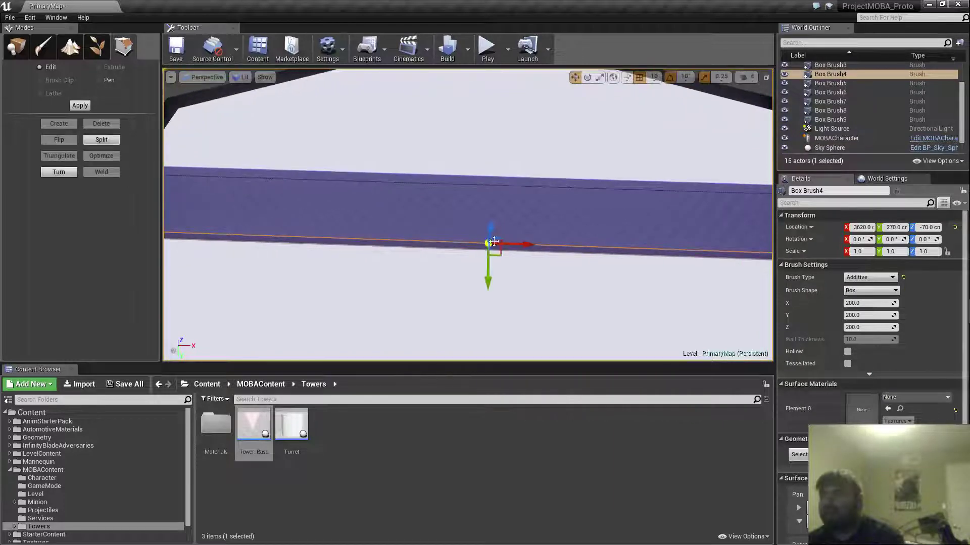
{"action": "mouse_move", "coordinate": [493, 242]}
{"action": "right_mouse_down"}
{"action": "mouse_move", "coordinate": [507, 265]}
{"action": "mouse_move", "coordinate": [490, 291]}
{"action": "right_mouse_up"}
{"action": "left_click", "coordinate": [497, 282]}
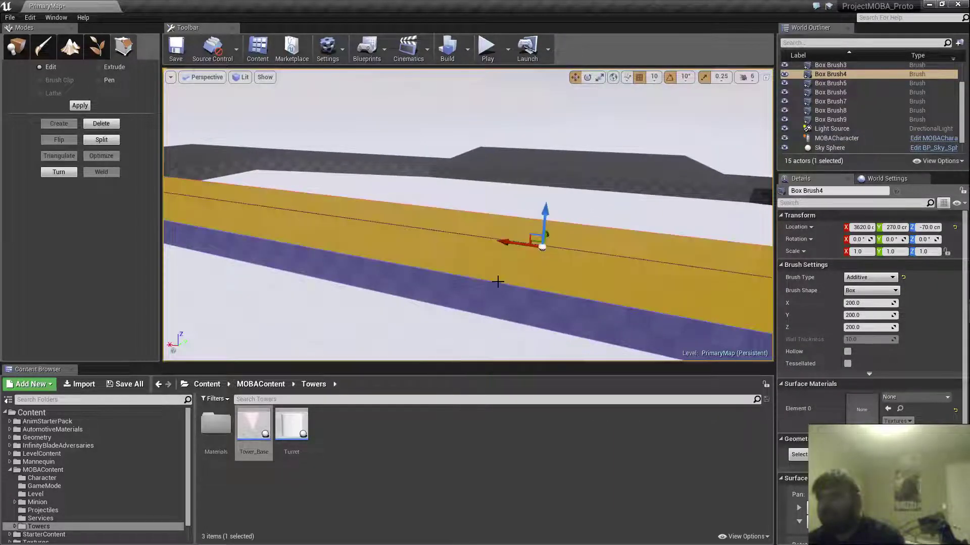
{"action": "left_click", "coordinate": [503, 286]}
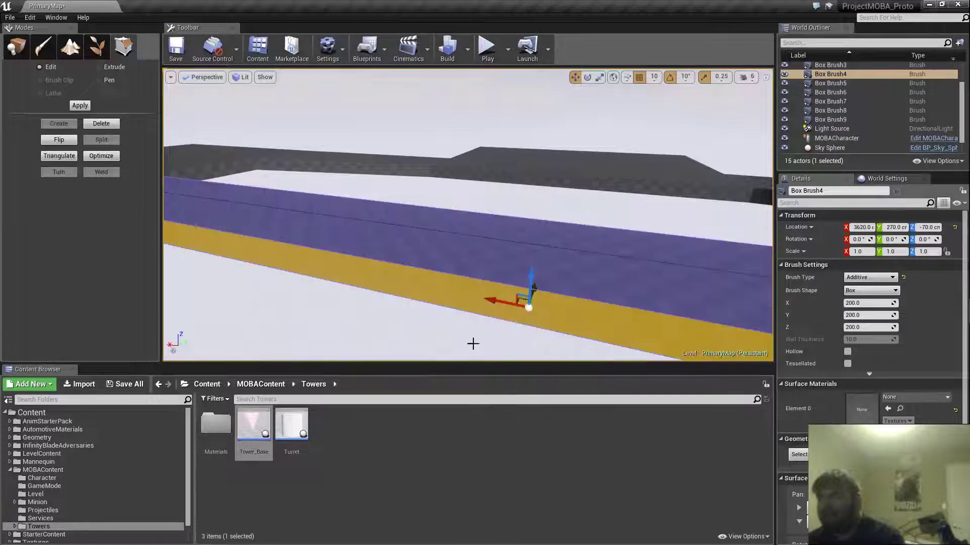
{"action": "left_click", "coordinate": [499, 283]}
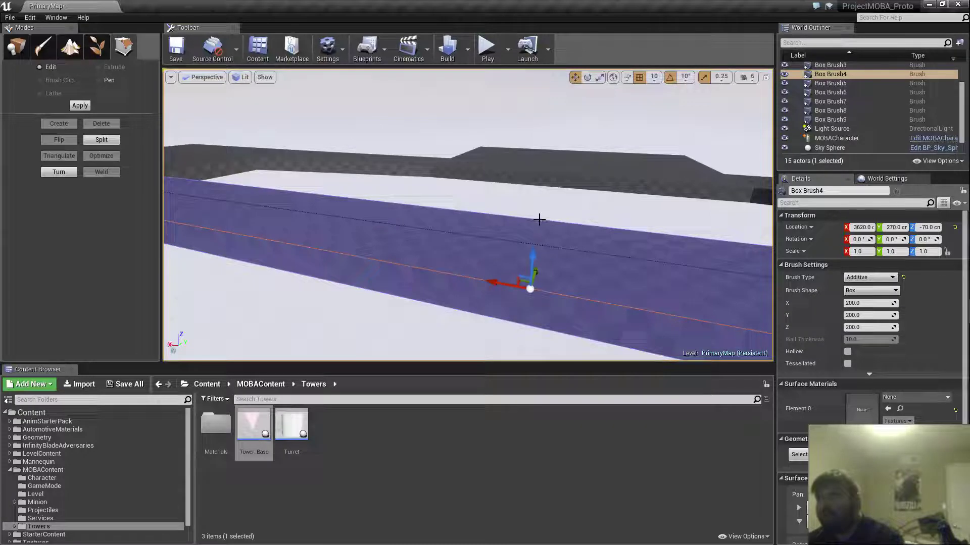
{"action": "mouse_move", "coordinate": [525, 251]}
{"action": "right_mouse_down"}
{"action": "mouse_move", "coordinate": [561, 217]}
{"action": "mouse_move", "coordinate": [545, 152]}
{"action": "right_mouse_up"}
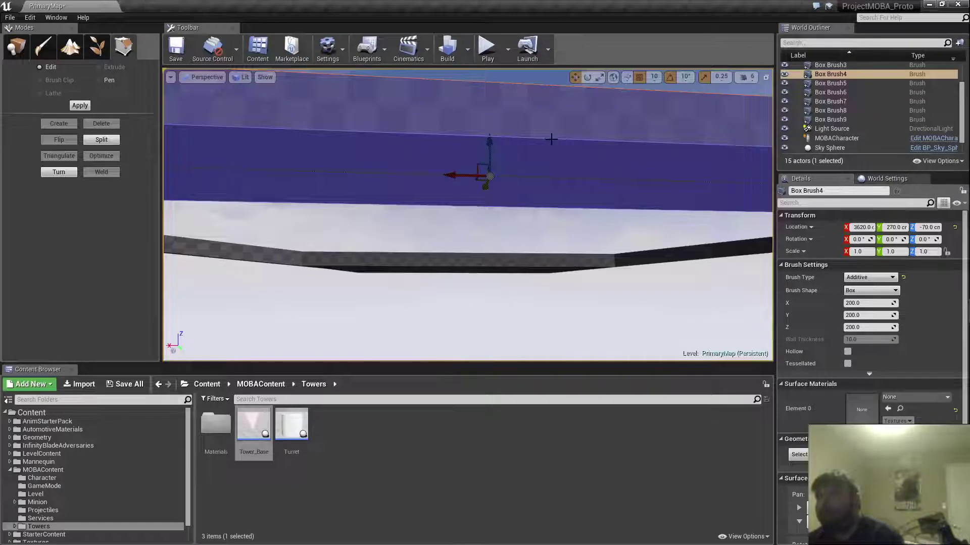
{"action": "left_click", "coordinate": [548, 143]}
{"action": "left_click", "coordinate": [547, 138]}
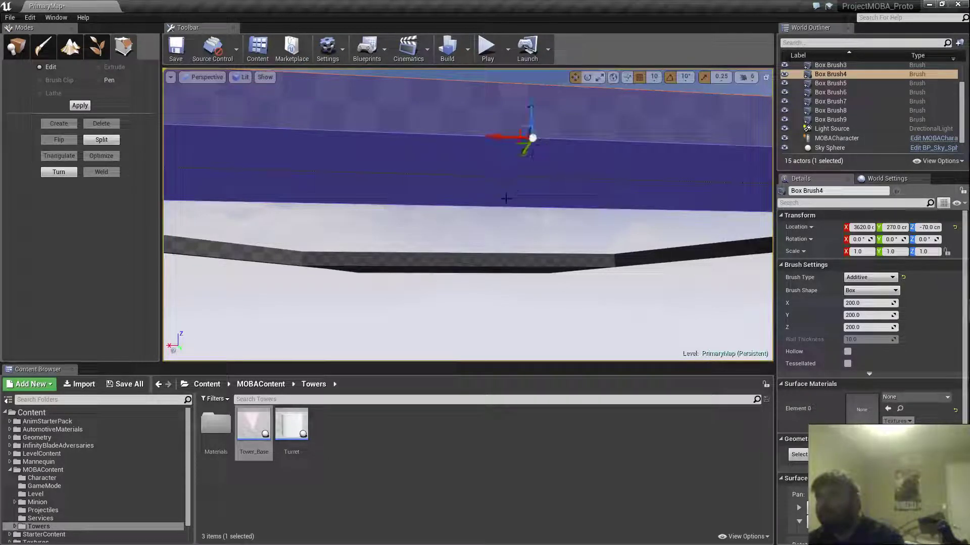
{"action": "left_click", "coordinate": [493, 207]}
{"action": "left_click", "coordinate": [492, 207]}
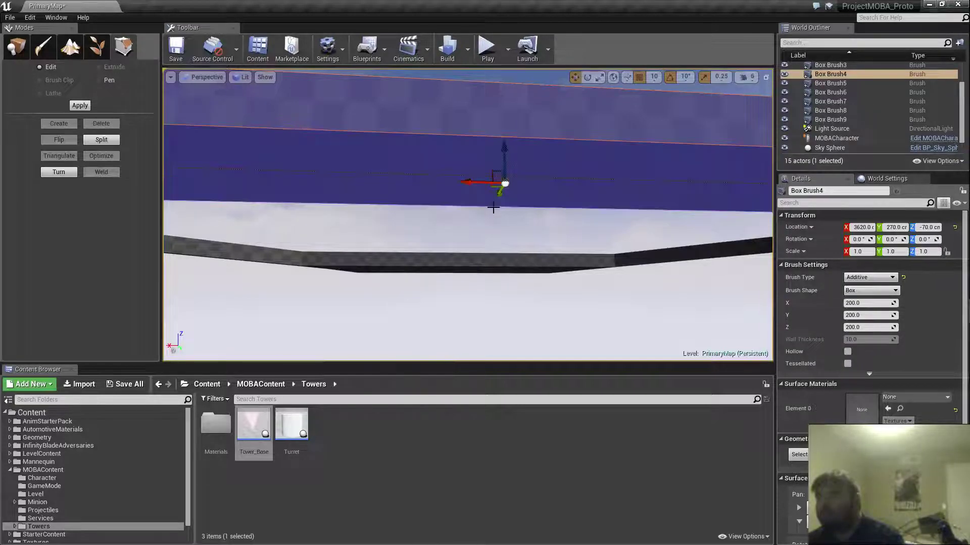
{"action": "left_click", "coordinate": [493, 207]}
{"action": "left_click", "coordinate": [494, 207]}
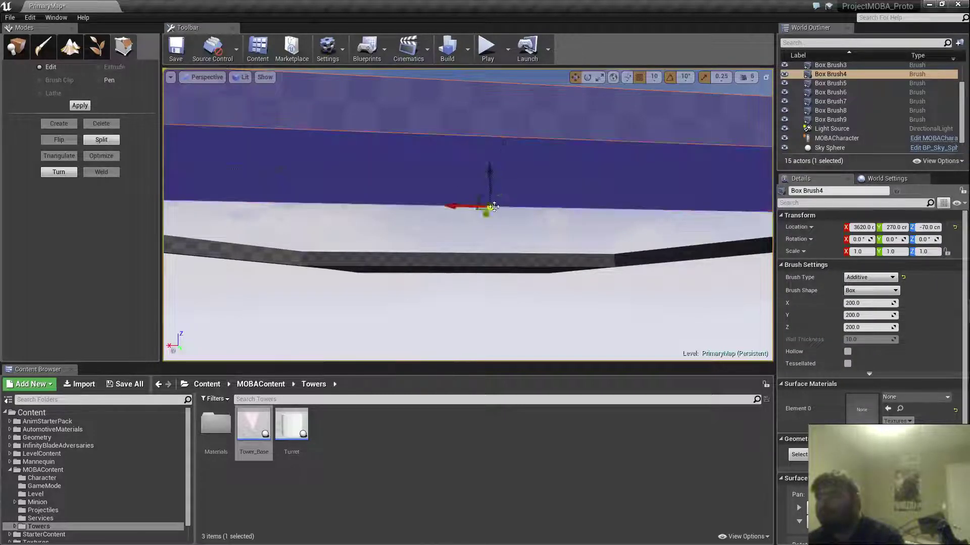
{"action": "right_click_drag", "start_coordinate": [493, 206], "coordinate": [491, 136]}
{"action": "mouse_move", "coordinate": [468, 215]}
{"action": "right_mouse_down"}
{"action": "mouse_move", "coordinate": [455, 283]}
{"action": "mouse_move", "coordinate": [373, 283]}
{"action": "mouse_move", "coordinate": [389, 285]}
{"action": "right_mouse_up"}
{"action": "key", "text": "d"}
{"action": "mouse_move", "coordinate": [512, 229]}
{"action": "right_mouse_down"}
{"action": "mouse_move", "coordinate": [520, 222]}
{"action": "mouse_move", "coordinate": [460, 217]}
{"action": "mouse_move", "coordinate": [512, 229]}
{"action": "right_mouse_up"}
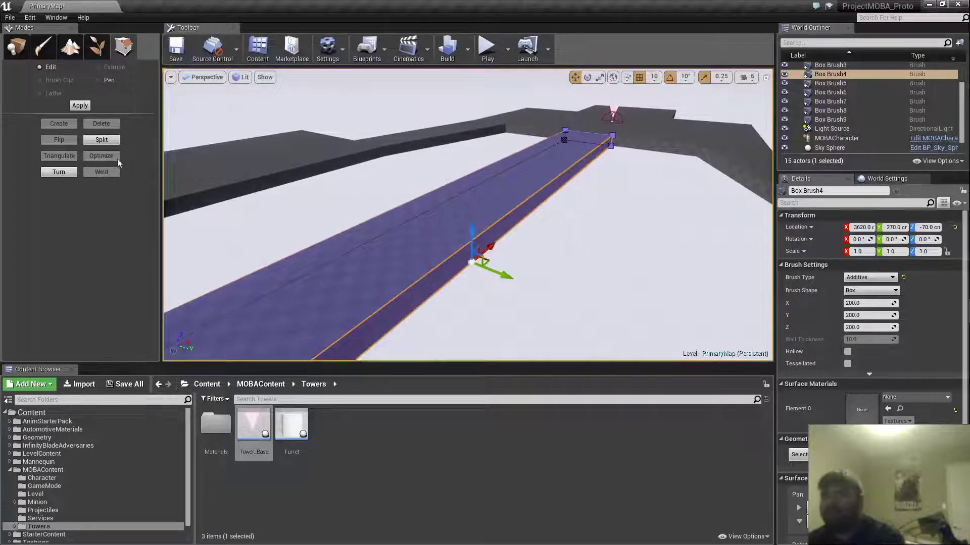
{"action": "left_click", "coordinate": [101, 141]}
- Select the four long edges of the middle lane's +X half and split them to add a second cross-section
{"action": "key", "text": "d"}
{"action": "mouse_move", "coordinate": [444, 254]}
{"action": "right_mouse_down"}
{"action": "mouse_move", "coordinate": [354, 268]}
{"action": "mouse_move", "coordinate": [359, 243]}
{"action": "mouse_move", "coordinate": [346, 239]}
{"action": "mouse_move", "coordinate": [379, 245]}
{"action": "mouse_move", "coordinate": [323, 245]}
{"action": "mouse_move", "coordinate": [351, 244]}
{"action": "right_mouse_up"}
{"action": "key", "text": "w"}
{"action": "key", "text": "d"}
{"action": "key", "text": "a"}
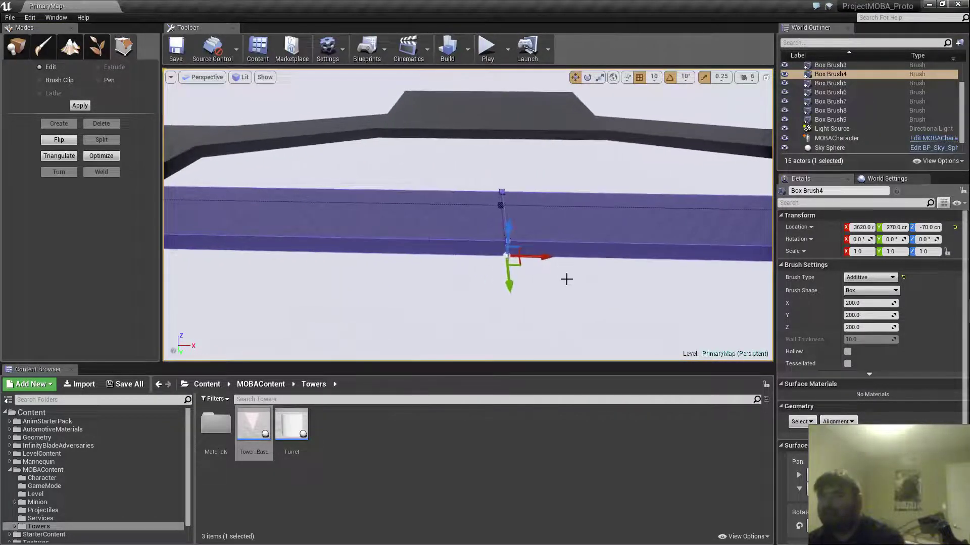
{"action": "mouse_move", "coordinate": [547, 322]}
{"action": "right_mouse_down"}
{"action": "mouse_move", "coordinate": [595, 325]}
{"action": "mouse_move", "coordinate": [541, 305]}
{"action": "mouse_move", "coordinate": [606, 319]}
{"action": "mouse_move", "coordinate": [521, 323]}
{"action": "right_mouse_up"}
{"action": "key", "text": "d"}
{"action": "key", "text": "s"}
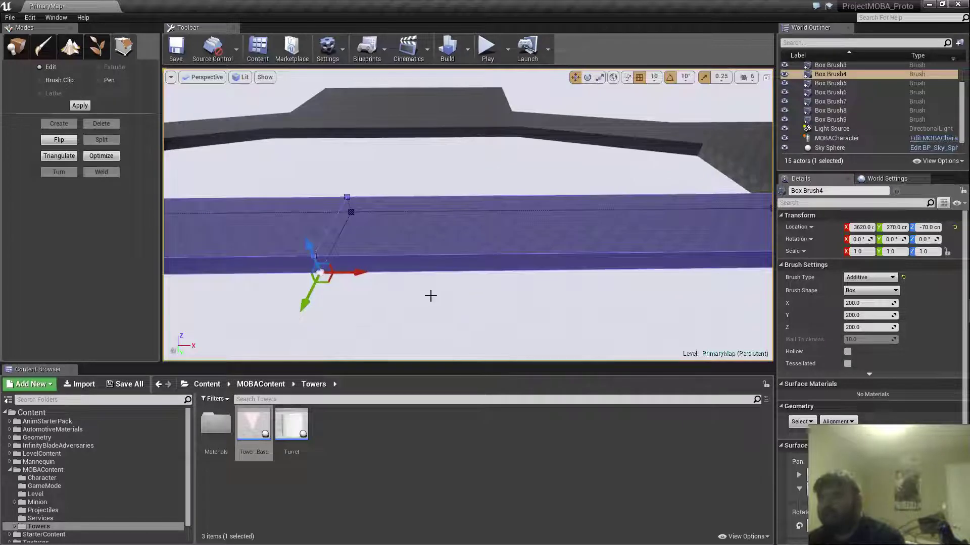
{"action": "left_click", "coordinate": [440, 177]}
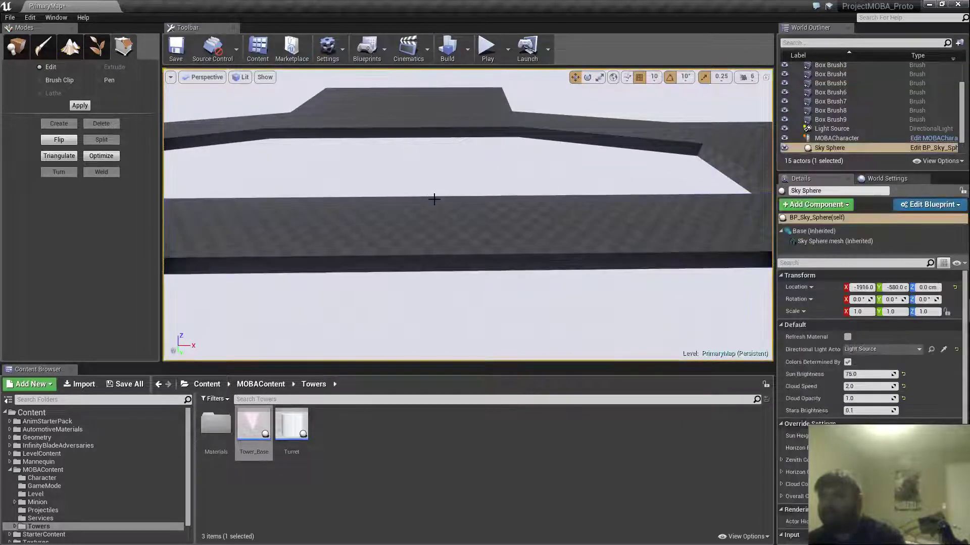
{"action": "left_click", "coordinate": [434, 198]}
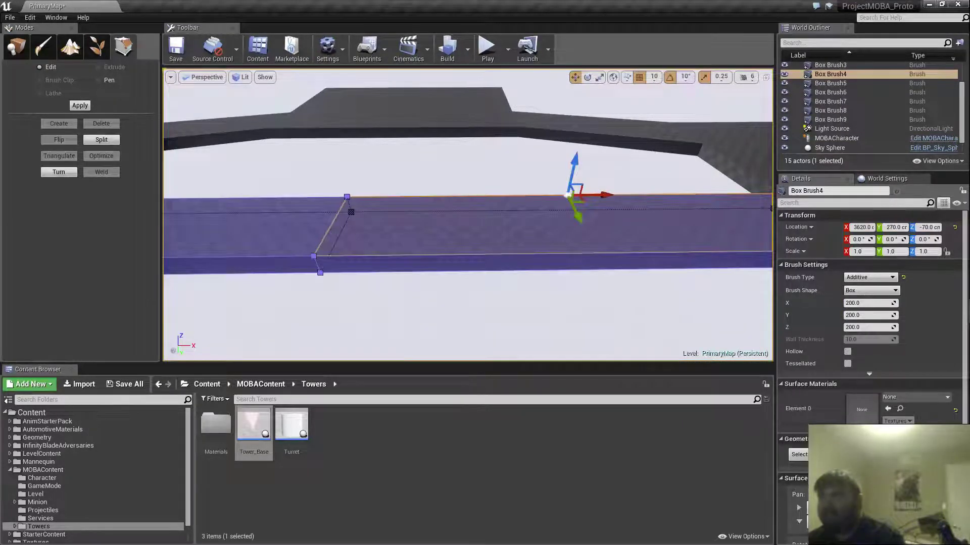
{"action": "right_click_drag", "start_coordinate": [469, 172], "coordinate": [468, 223]}
{"action": "key", "text": "w"}
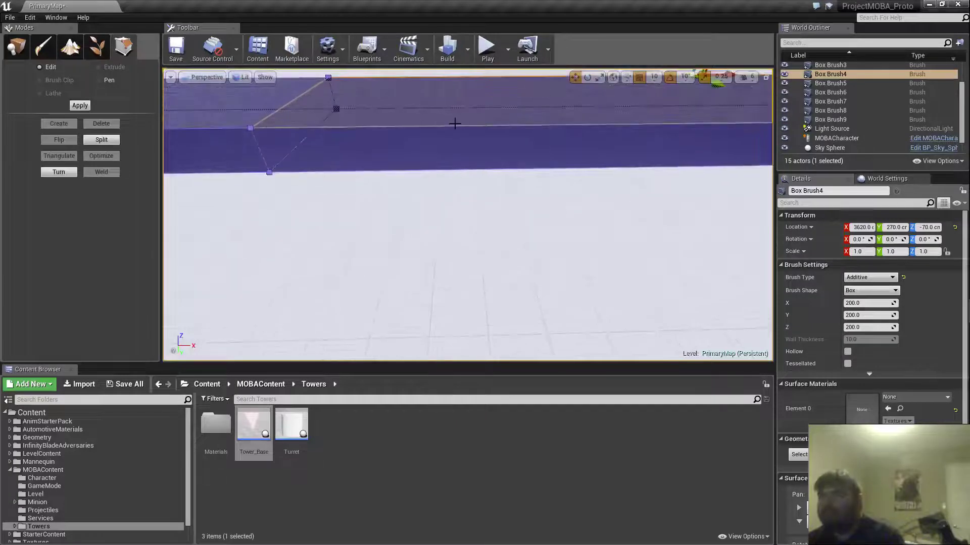
{"action": "left_click", "coordinate": [456, 131]}
{"action": "left_click", "coordinate": [455, 127]}
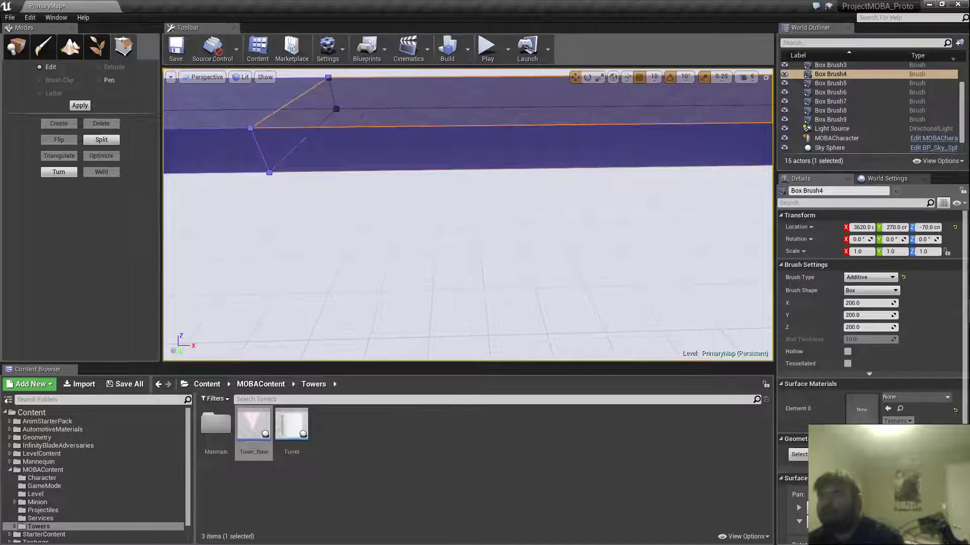
{"action": "key", "text": "w"}
{"action": "mouse_move", "coordinate": [455, 126]}
{"action": "right_mouse_down"}
{"action": "mouse_move", "coordinate": [457, 96]}
{"action": "mouse_move", "coordinate": [641, 121]}
{"action": "mouse_move", "coordinate": [656, 109]}
{"action": "right_mouse_up"}
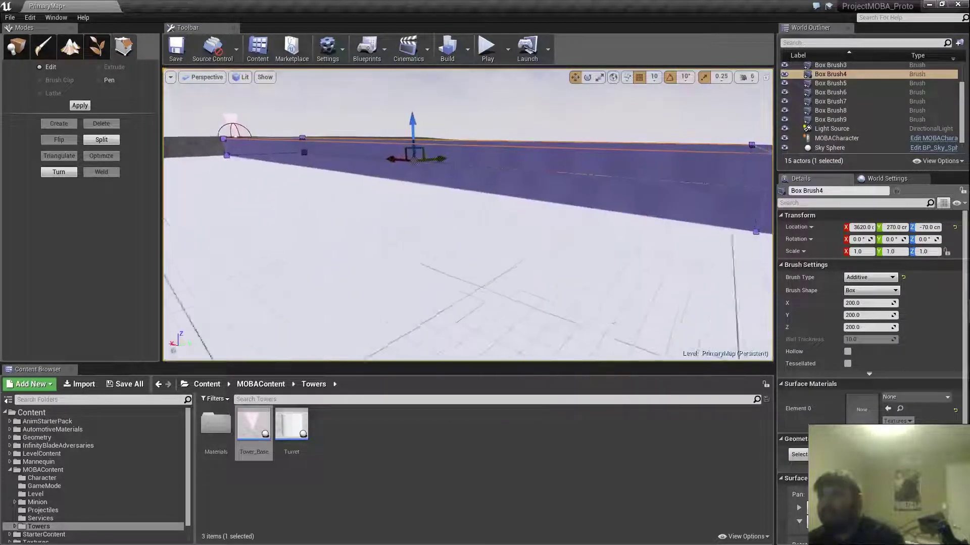
{"action": "right_click_drag", "start_coordinate": [450, 195], "coordinate": [455, 195]}
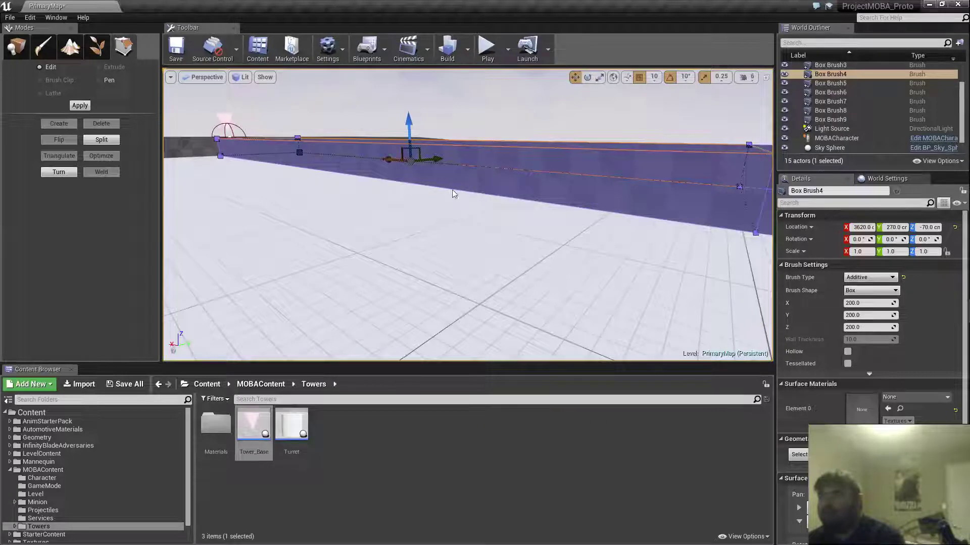
{"action": "left_click", "coordinate": [453, 193]}
{"action": "left_click", "coordinate": [453, 192]}
{"action": "left_click", "coordinate": [454, 190]}
{"action": "left_click", "coordinate": [454, 190]}
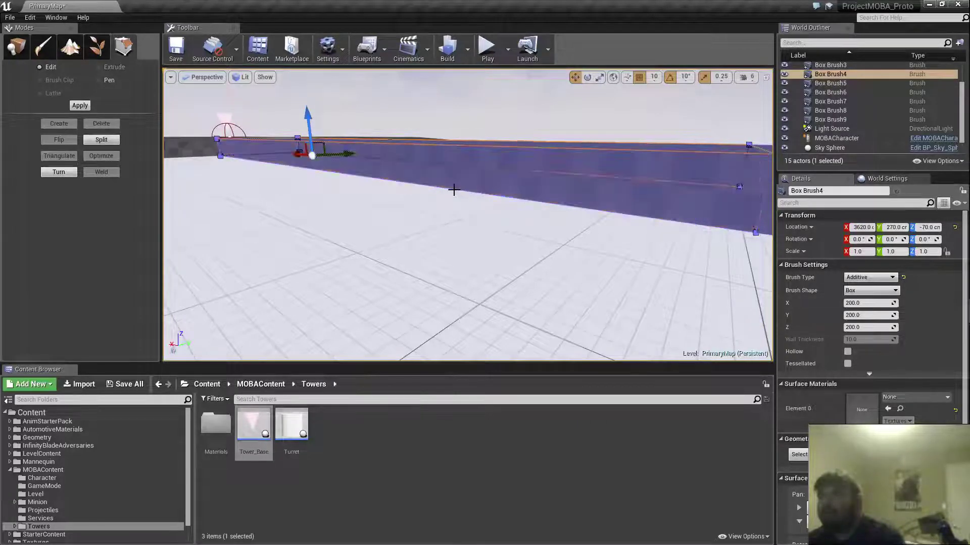
{"action": "mouse_move", "coordinate": [451, 189]}
{"action": "right_mouse_down"}
{"action": "mouse_move", "coordinate": [505, 176]}
{"action": "mouse_move", "coordinate": [384, 179]}
{"action": "mouse_move", "coordinate": [421, 180]}
{"action": "mouse_move", "coordinate": [323, 222]}
{"action": "mouse_move", "coordinate": [298, 199]}
{"action": "right_mouse_up"}
{"action": "key", "text": "w"}
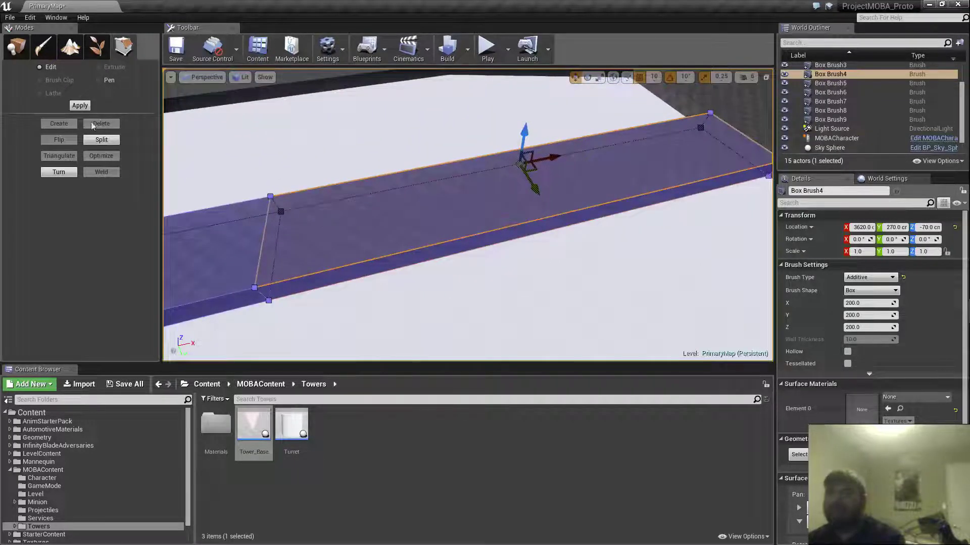
{"action": "left_click", "coordinate": [99, 141]}
- Move both new cross-sections together along the X axis so the segment between them sits at the middle lane's center
{"action": "key", "text": "s"}
{"action": "right_click_drag", "start_coordinate": [431, 199], "coordinate": [373, 193]}
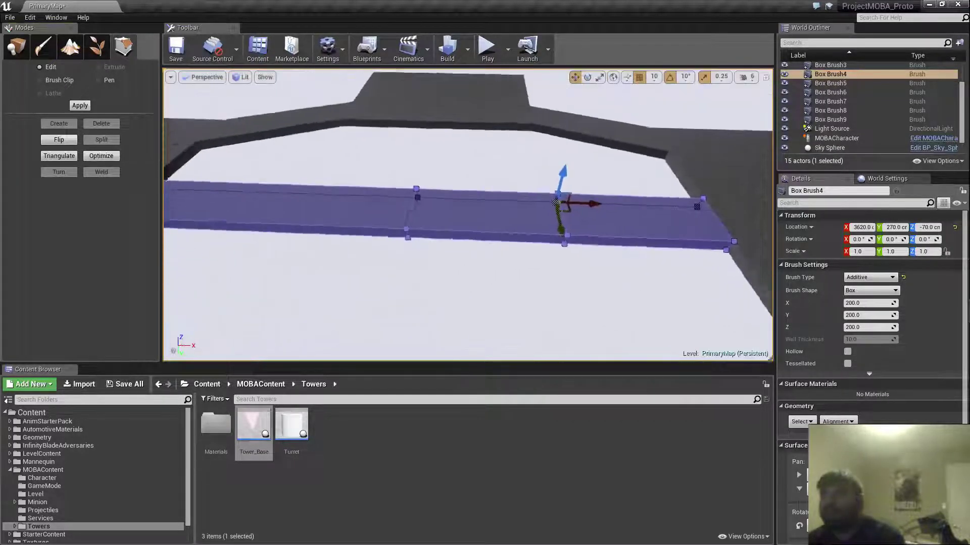
{"action": "right_click_drag", "start_coordinate": [603, 299], "coordinate": [590, 299]}
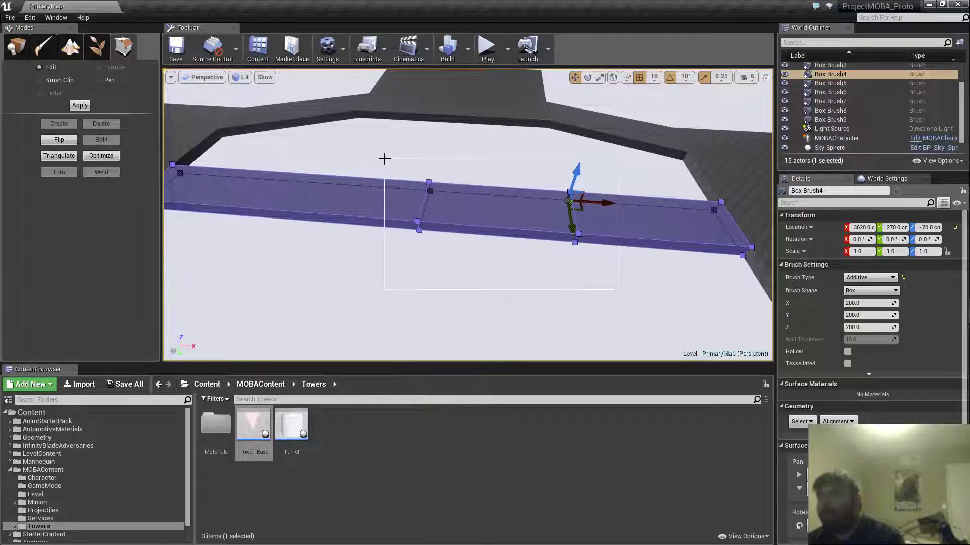
{"action": "left_click_drag", "start_coordinate": [384, 159], "coordinate": [384, 160], "text": "ctrl+alt"}
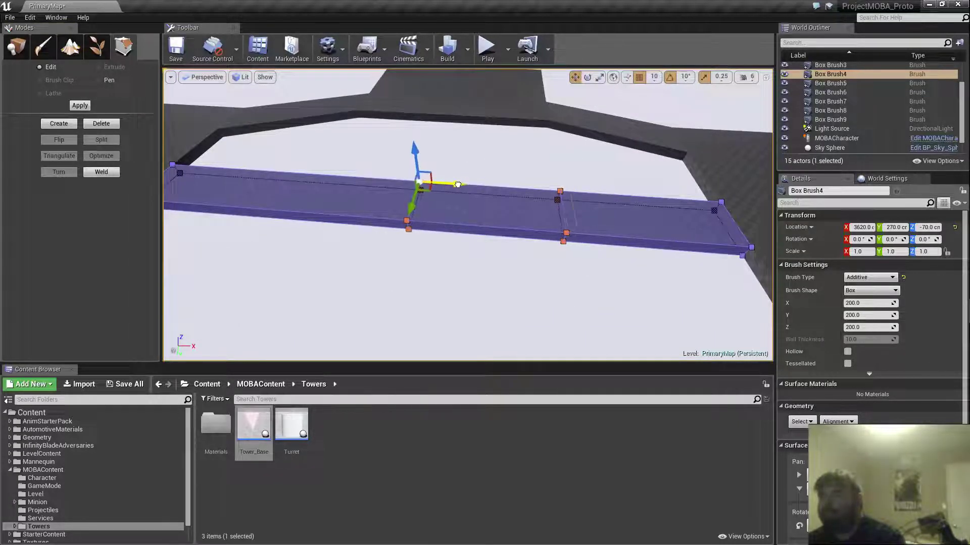
{"action": "left_click_drag", "start_coordinate": [457, 184], "coordinate": [400, 181]}
{"action": "mouse_move", "coordinate": [400, 182]}
{"action": "right_mouse_down"}
{"action": "mouse_move", "coordinate": [438, 183]}
{"action": "mouse_move", "coordinate": [480, 161]}
{"action": "mouse_move", "coordinate": [511, 179]}
{"action": "mouse_move", "coordinate": [522, 132]}
{"action": "right_mouse_up"}
{"action": "key", "text": "a"}
{"action": "key", "text": "w"}
{"action": "mouse_move", "coordinate": [445, 300]}
{"action": "right_mouse_down"}
{"action": "mouse_move", "coordinate": [436, 349]}
{"action": "mouse_move", "coordinate": [432, 306]}
{"action": "mouse_move", "coordinate": [445, 301]}
{"action": "right_mouse_up"}
{"action": "key", "text": "s"}
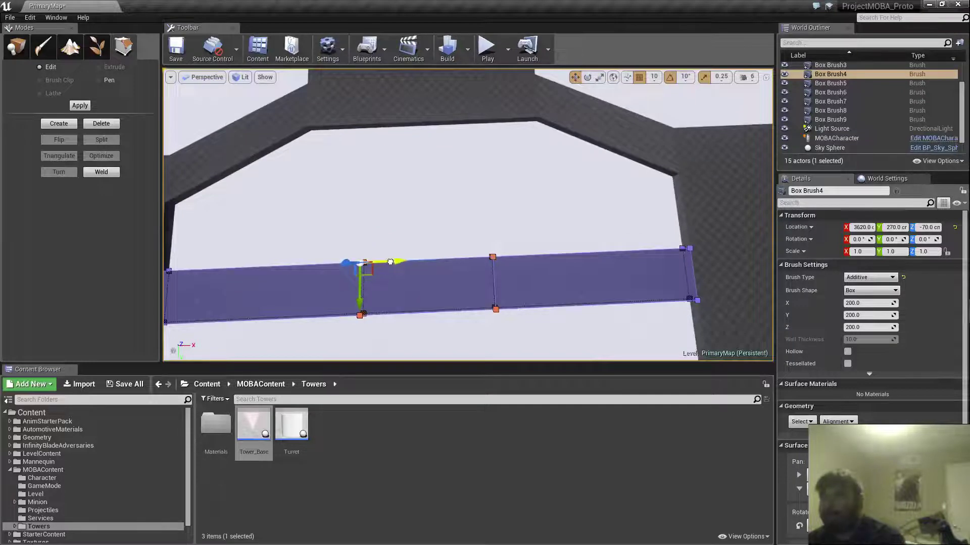
{"action": "left_click", "coordinate": [411, 350]}
{"action": "left_click", "coordinate": [366, 263]}
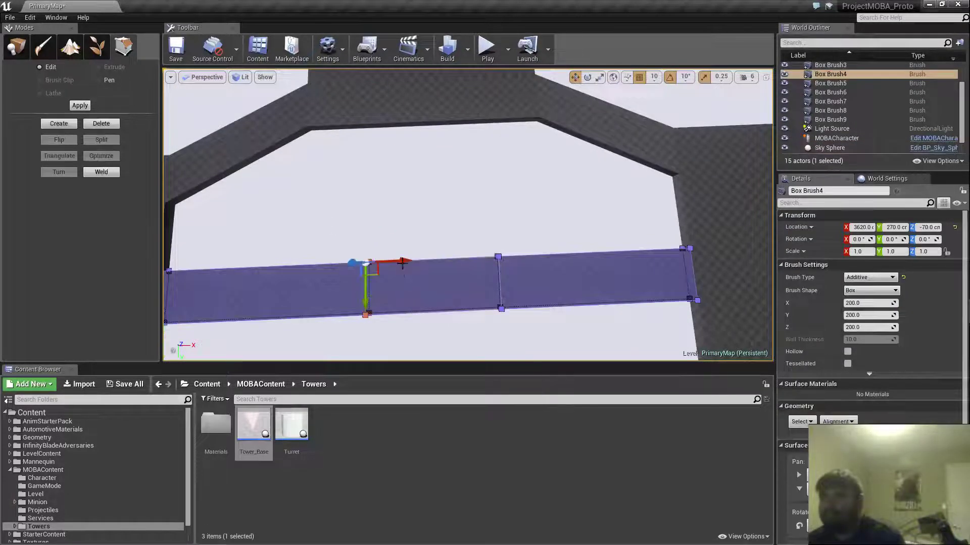
- Set the grid snap size to 50 and move one side face of the middle lane's central segment outward along the Y axis
{"action": "mouse_move", "coordinate": [455, 307]}
{"action": "right_mouse_down"}
{"action": "mouse_move", "coordinate": [353, 306]}
{"action": "mouse_move", "coordinate": [454, 212]}
{"action": "mouse_move", "coordinate": [580, 305]}
{"action": "mouse_move", "coordinate": [585, 295]}
{"action": "mouse_move", "coordinate": [482, 305]}
{"action": "mouse_move", "coordinate": [510, 314]}
{"action": "right_mouse_up"}
{"action": "key", "text": "w"}
{"action": "key", "text": "a"}
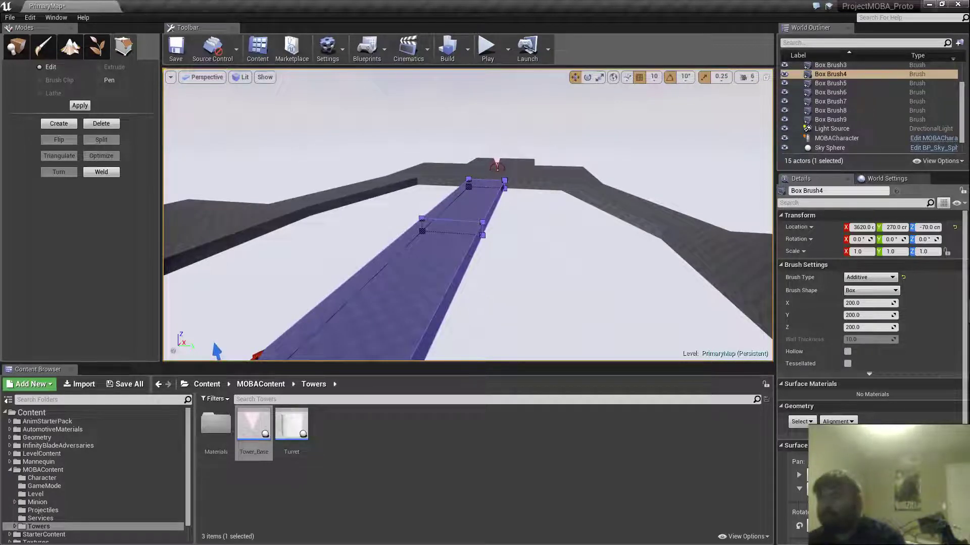
{"action": "left_click", "coordinate": [461, 279]}
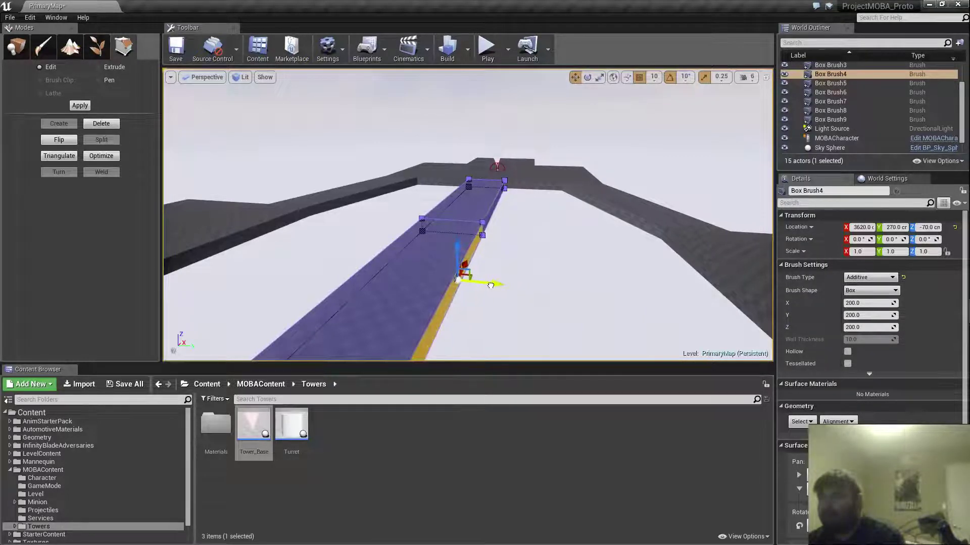
{"action": "mouse_move", "coordinate": [538, 300]}
{"action": "right_mouse_down"}
{"action": "mouse_move", "coordinate": [510, 273]}
{"action": "mouse_move", "coordinate": [565, 323]}
{"action": "mouse_move", "coordinate": [621, 253]}
{"action": "mouse_move", "coordinate": [620, 217]}
{"action": "right_mouse_up"}
{"action": "left_click", "coordinate": [654, 78]}
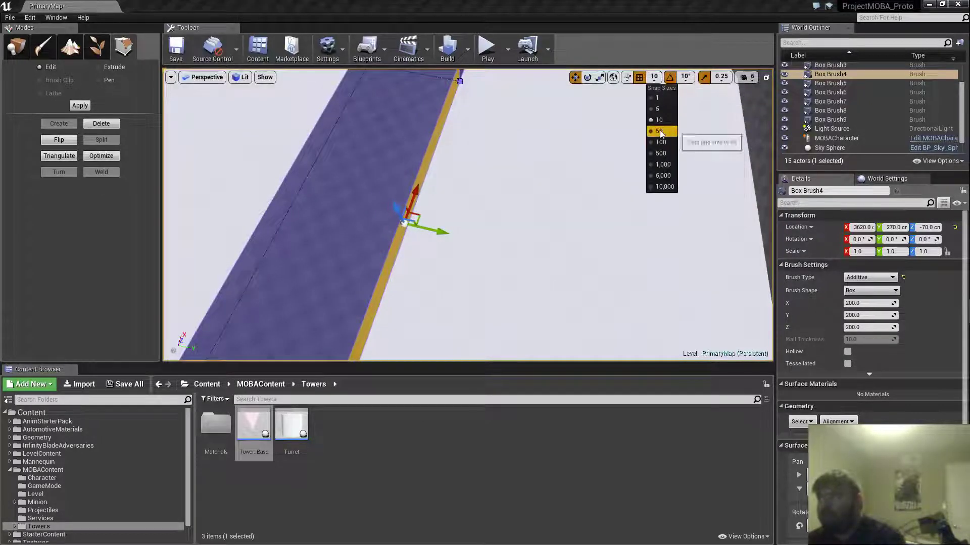
{"action": "left_click", "coordinate": [659, 131]}
{"action": "left_click_drag", "start_coordinate": [445, 232], "coordinate": [481, 233]}
{"action": "right_click_drag", "start_coordinate": [524, 229], "coordinate": [621, 217]}
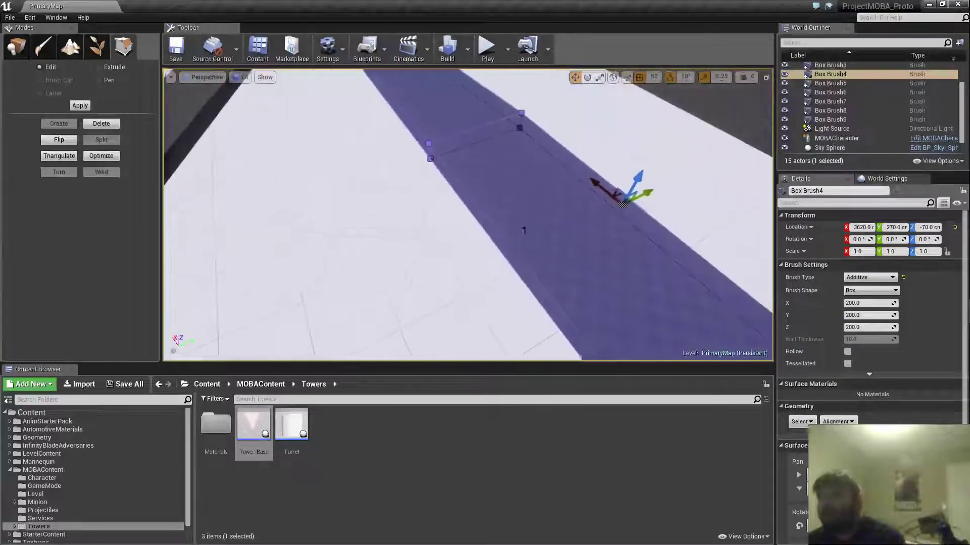
- Move the opposite side face of the middle lane's central segment outward along the Y axis to widen it
{"action": "left_click", "coordinate": [498, 243]}
{"action": "right_click_drag", "start_coordinate": [550, 245], "coordinate": [544, 245]}
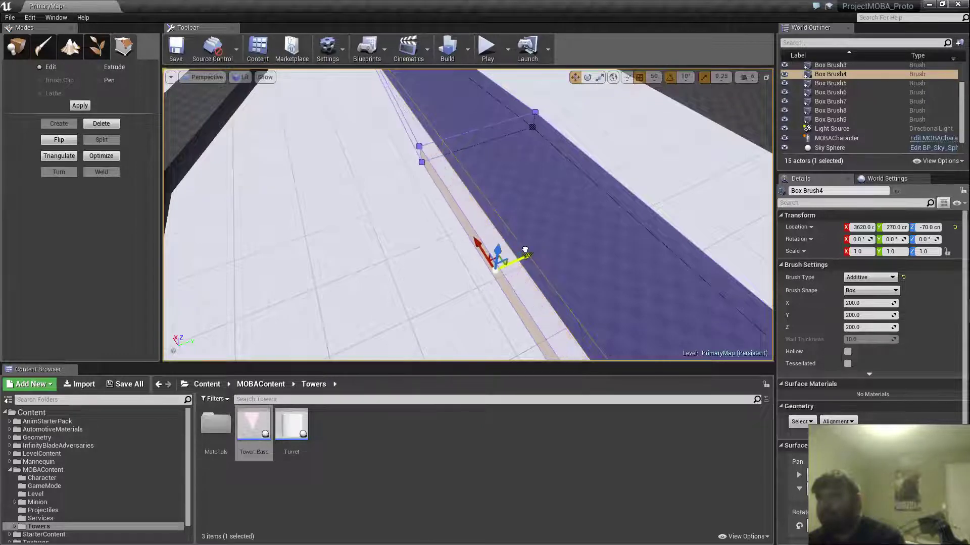
{"action": "left_click_drag", "start_coordinate": [525, 250], "coordinate": [526, 249]}
{"action": "mouse_move", "coordinate": [525, 250]}
{"action": "right_mouse_down"}
{"action": "mouse_move", "coordinate": [480, 255]}
{"action": "mouse_move", "coordinate": [436, 283]}
{"action": "mouse_move", "coordinate": [455, 273]}
{"action": "mouse_move", "coordinate": [460, 197]}
{"action": "mouse_move", "coordinate": [447, 206]}
{"action": "mouse_move", "coordinate": [379, 202]}
{"action": "mouse_move", "coordinate": [475, 211]}
{"action": "mouse_move", "coordinate": [437, 220]}
{"action": "mouse_move", "coordinate": [508, 205]}
{"action": "mouse_move", "coordinate": [429, 212]}
{"action": "right_mouse_up"}
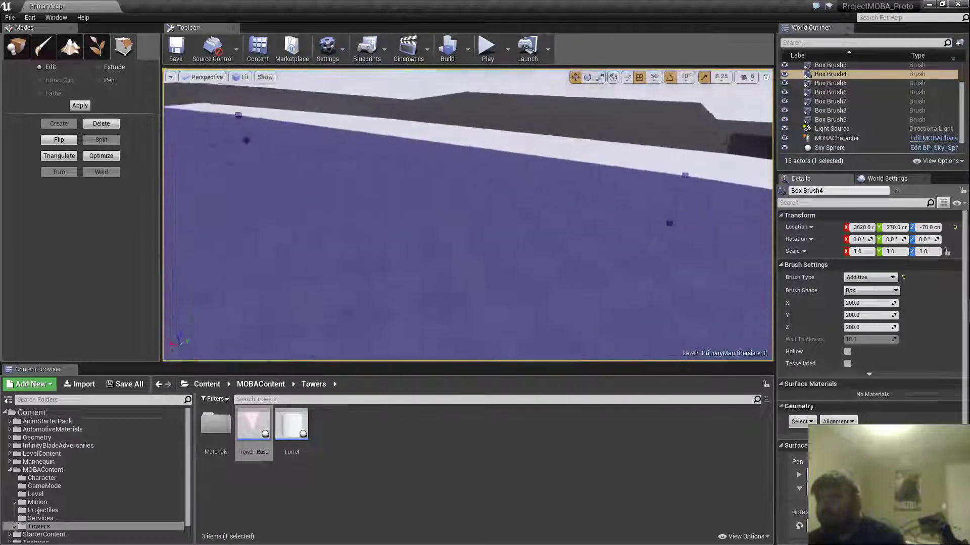
- Select both central cross-sections of the middle lane and raise them along the Z axis to lift its middle segment
{"action": "right_click_drag", "start_coordinate": [550, 222], "coordinate": [551, 280]}
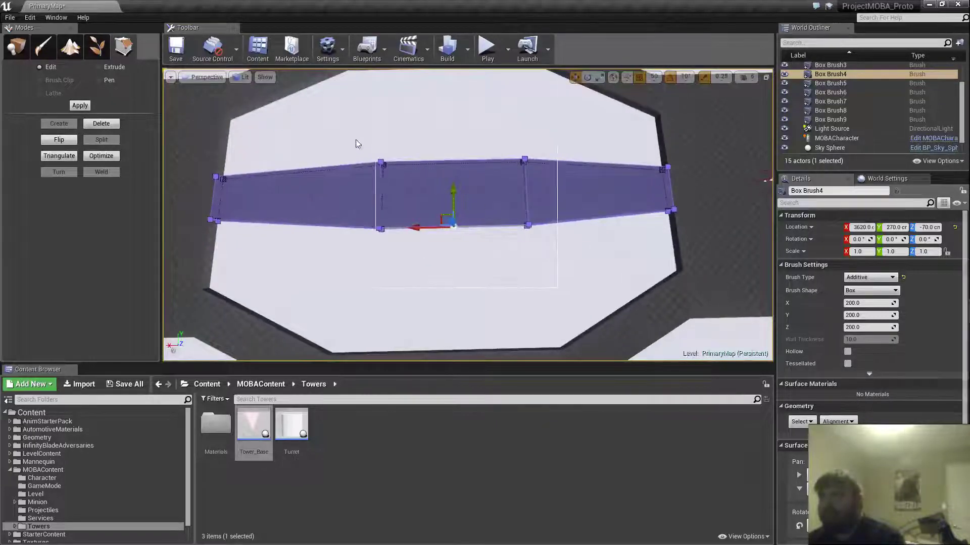
{"action": "mouse_move", "coordinate": [362, 145]}
{"action": "right_mouse_down"}
{"action": "mouse_move", "coordinate": [356, 157]}
{"action": "mouse_move", "coordinate": [349, 149]}
{"action": "right_mouse_up"}
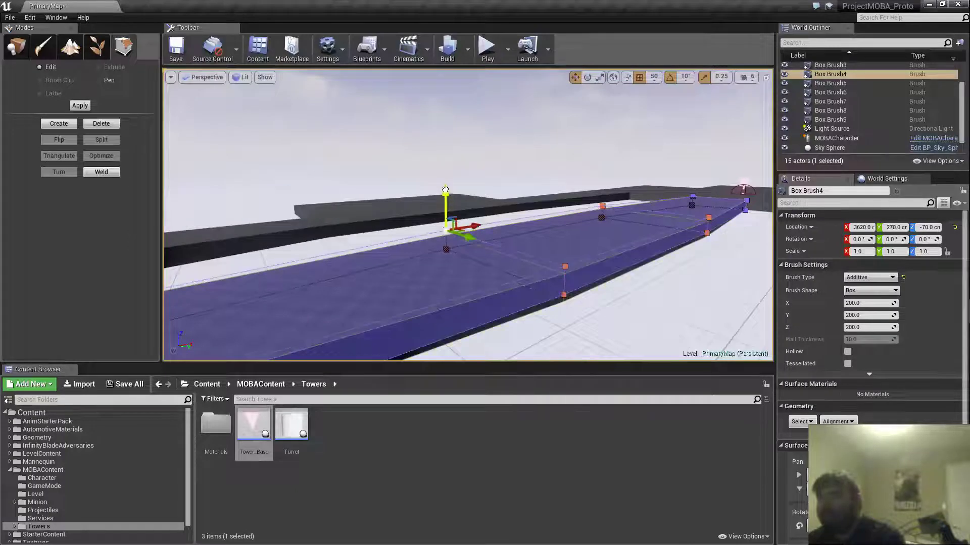
{"action": "mouse_move", "coordinate": [560, 264]}
{"action": "right_mouse_down"}
{"action": "mouse_move", "coordinate": [543, 265]}
{"action": "mouse_move", "coordinate": [697, 262]}
{"action": "mouse_move", "coordinate": [710, 253]}
{"action": "mouse_move", "coordinate": [712, 281]}
{"action": "right_mouse_up"}
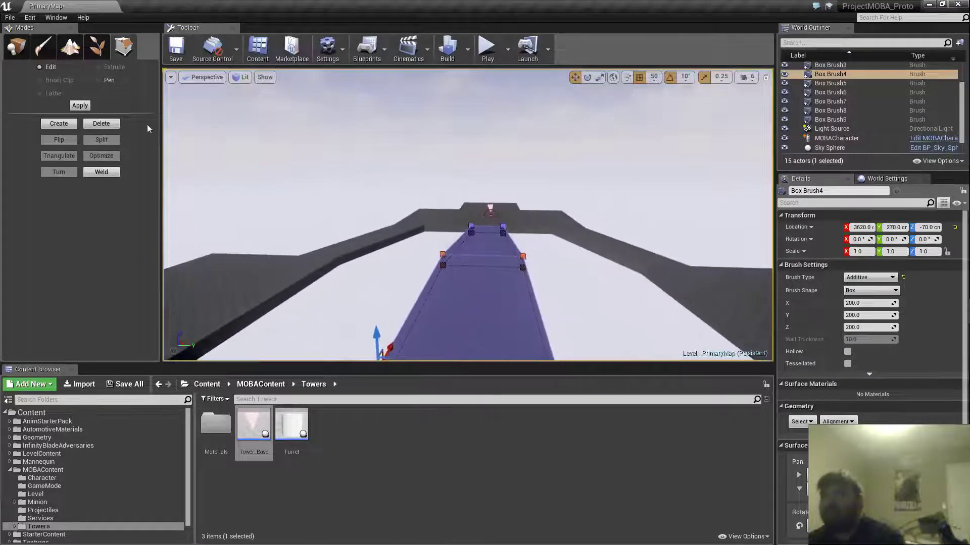
- Play-test the level by running and jumping along the middle lane to check its slope and widened center
{"action": "left_click", "coordinate": [16, 49]}
{"action": "left_click", "coordinate": [488, 47]}
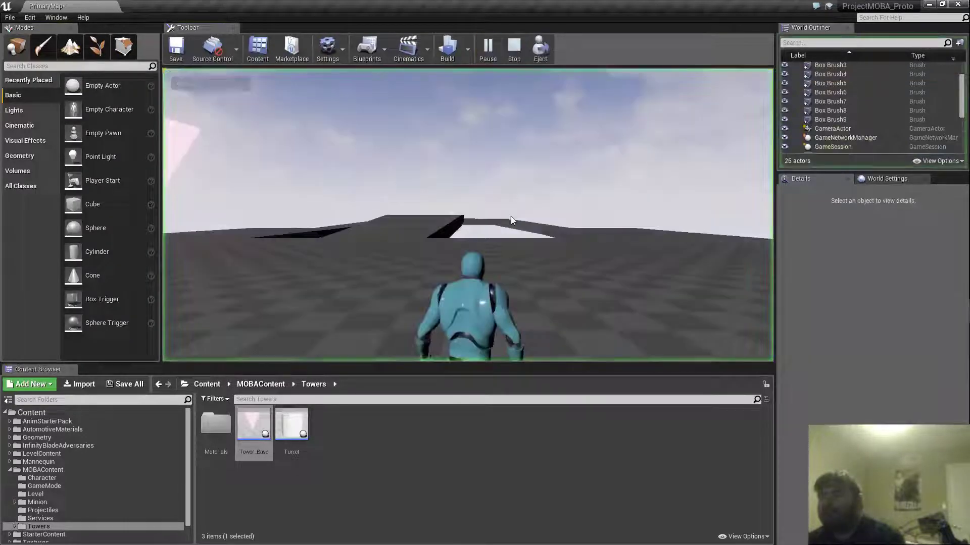
{"action": "key", "text": "w"}
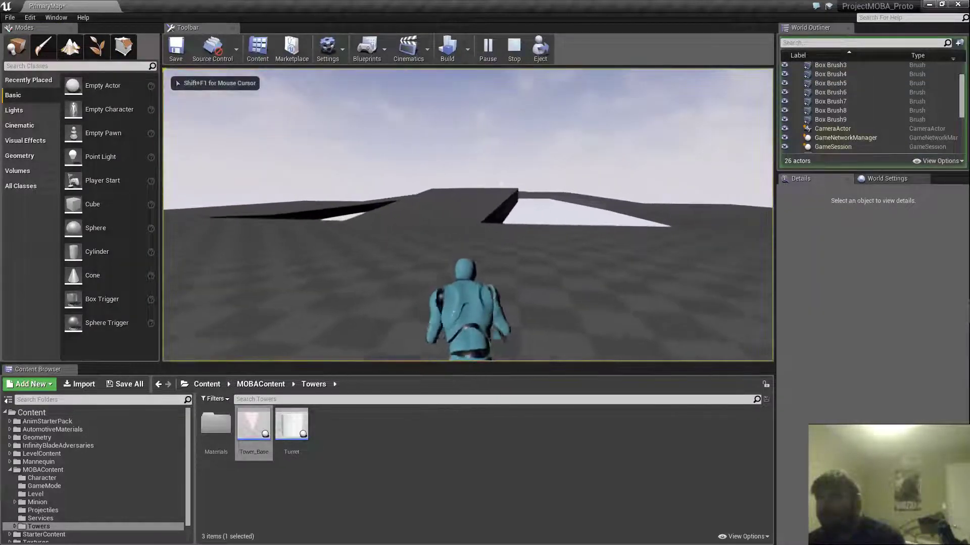
{"action": "key", "text": "w"}
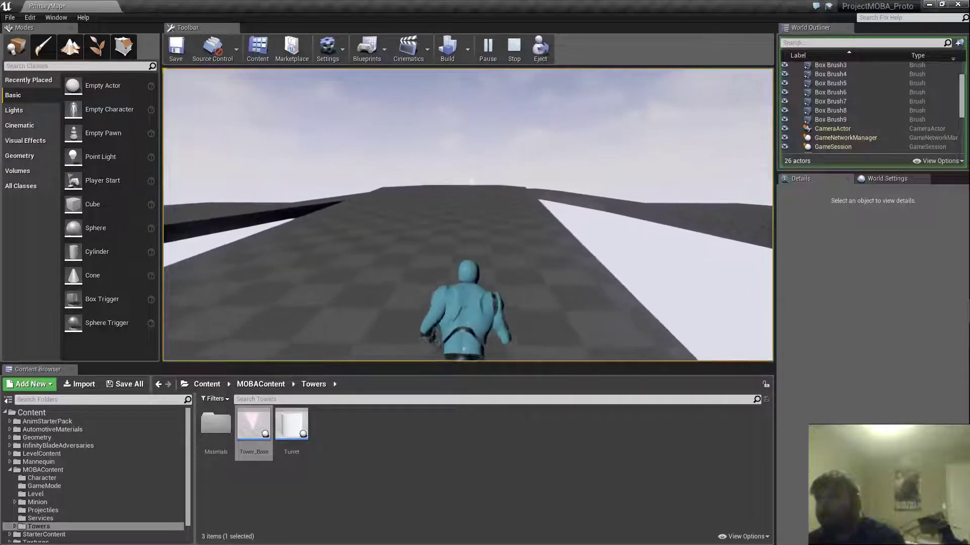
{"action": "key", "text": "w"}
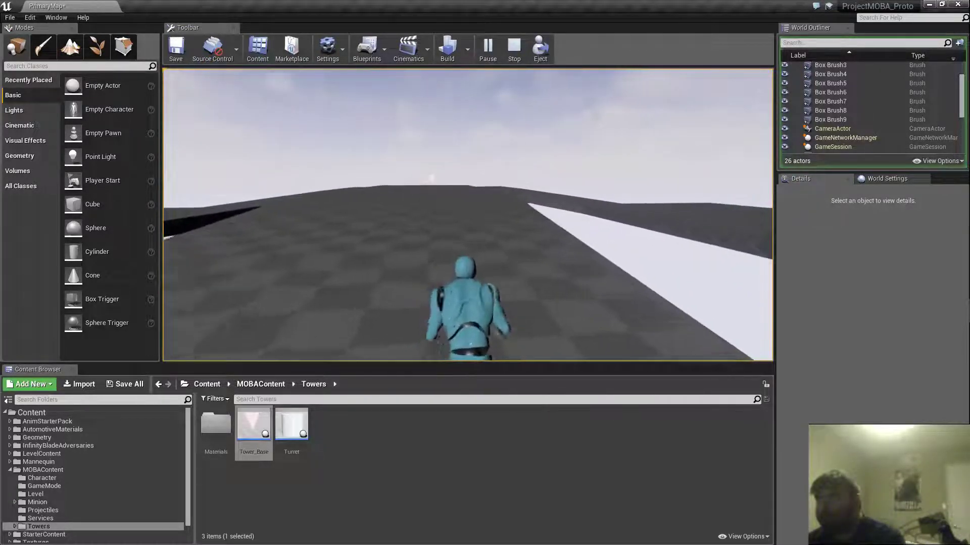
{"action": "key", "text": "space"}
{"action": "key", "text": "w"}
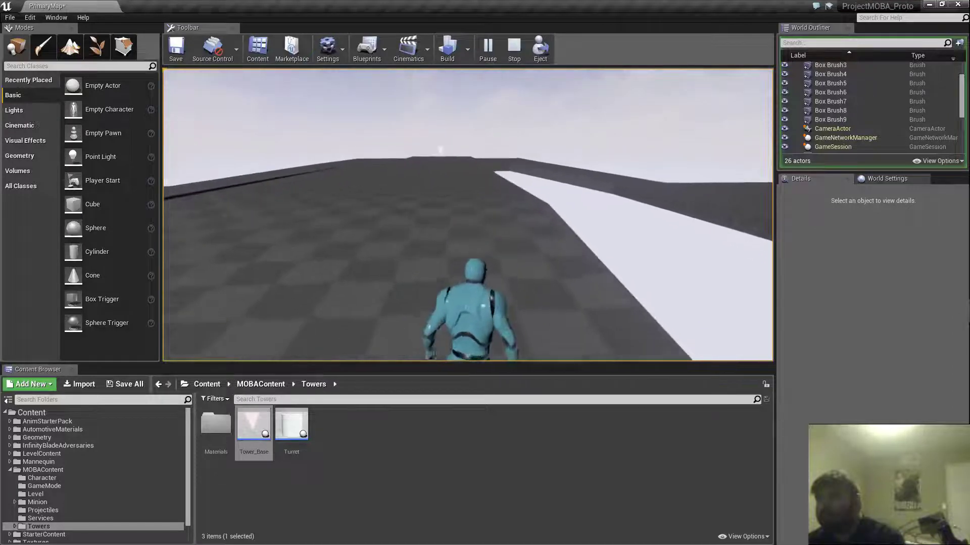
{"action": "key", "text": "space"}
{"action": "key", "text": "w"}
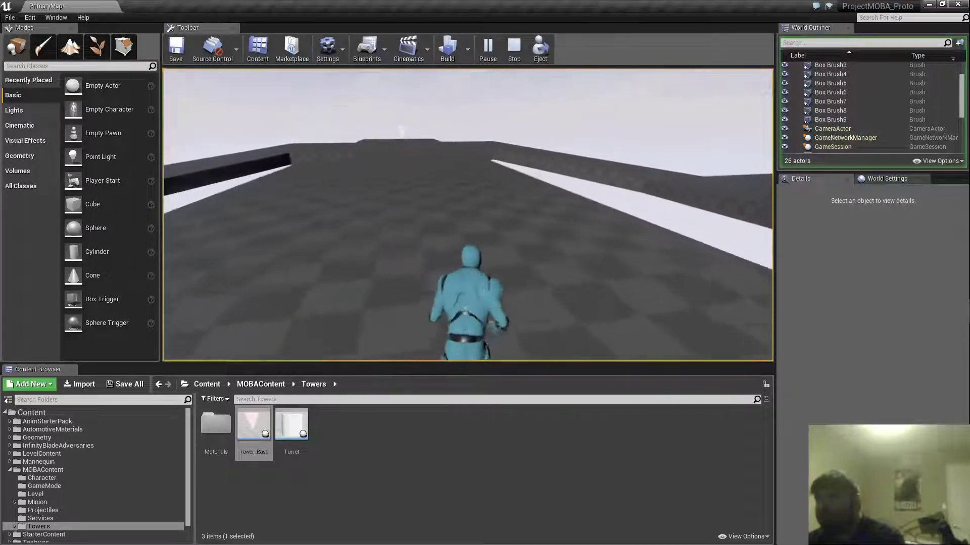
{"action": "key", "text": "w"}
{"action": "key", "text": "Escape"}
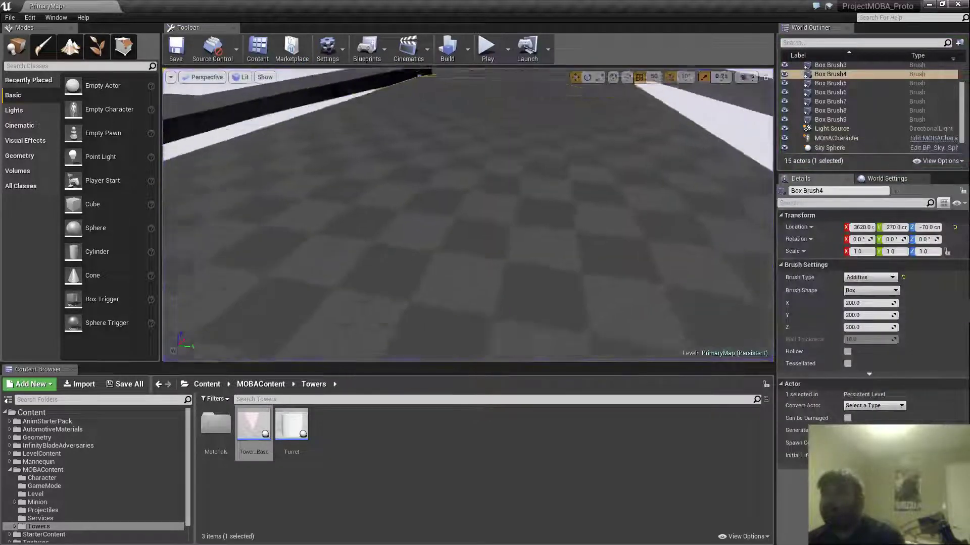
- Try to shift the middle lane's central segment sideways in the +Y direction by moving both of its cross-sections
{"action": "left_click", "coordinate": [133, 49]}
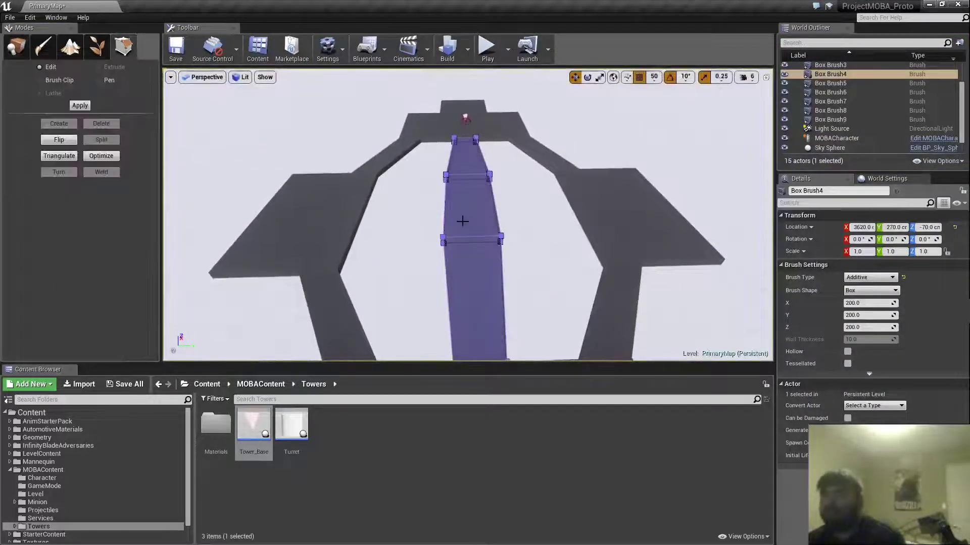
{"action": "mouse_move", "coordinate": [478, 229]}
{"action": "right_mouse_down"}
{"action": "mouse_move", "coordinate": [465, 233]}
{"action": "mouse_move", "coordinate": [469, 303]}
{"action": "mouse_move", "coordinate": [546, 239]}
{"action": "right_mouse_up"}
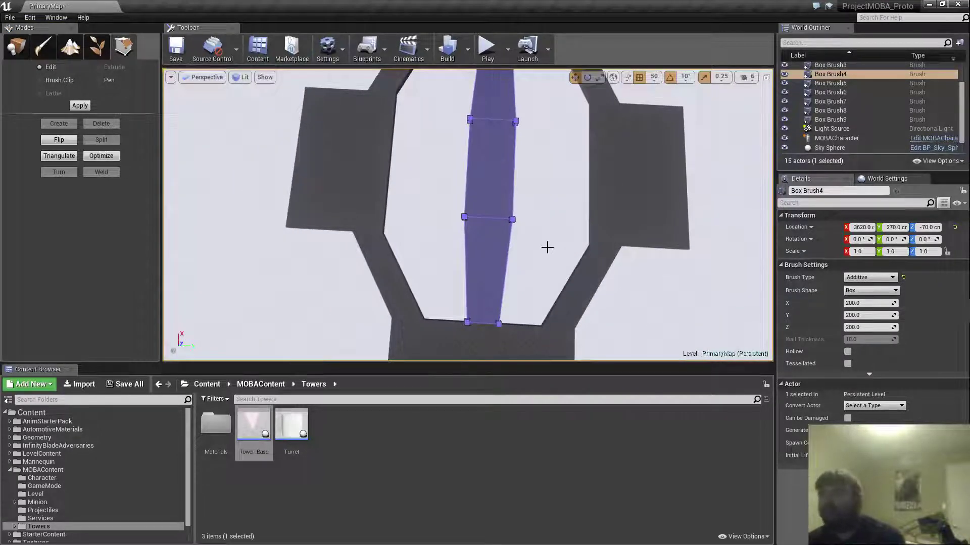
{"action": "mouse_move", "coordinate": [482, 131]}
{"action": "right_mouse_down"}
{"action": "mouse_move", "coordinate": [470, 128]}
{"action": "mouse_move", "coordinate": [472, 81]}
{"action": "mouse_move", "coordinate": [500, 147]}
{"action": "mouse_move", "coordinate": [455, 141]}
{"action": "mouse_move", "coordinate": [429, 81]}
{"action": "mouse_move", "coordinate": [435, 152]}
{"action": "right_mouse_up"}
{"action": "right_click_drag", "start_coordinate": [515, 172], "coordinate": [474, 209]}
{"action": "right_click_drag", "start_coordinate": [504, 167], "coordinate": [452, 140]}
{"action": "left_click", "coordinate": [548, 228]}
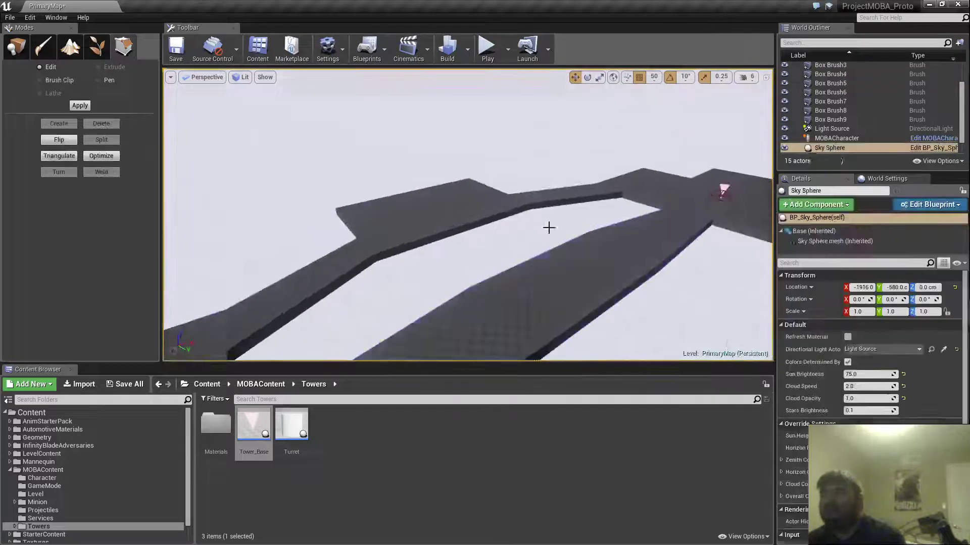
{"action": "left_click", "coordinate": [552, 283]}
{"action": "right_click_drag", "start_coordinate": [552, 282], "coordinate": [586, 316]}
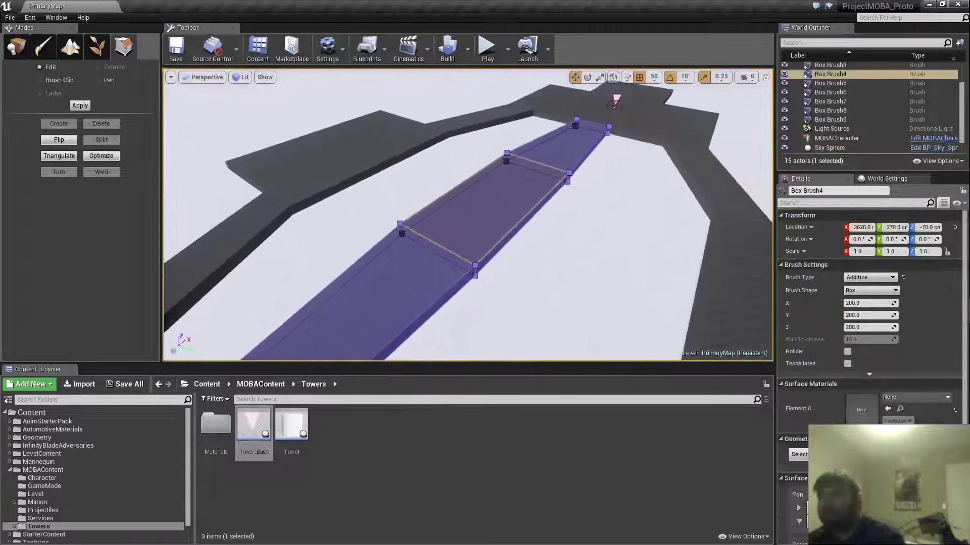
{"action": "left_click_drag", "start_coordinate": [380, 135], "coordinate": [363, 137]}
{"action": "right_click_drag", "start_coordinate": [363, 138], "coordinate": [384, 146]}
{"action": "right_click_drag", "start_coordinate": [426, 230], "coordinate": [435, 238]}
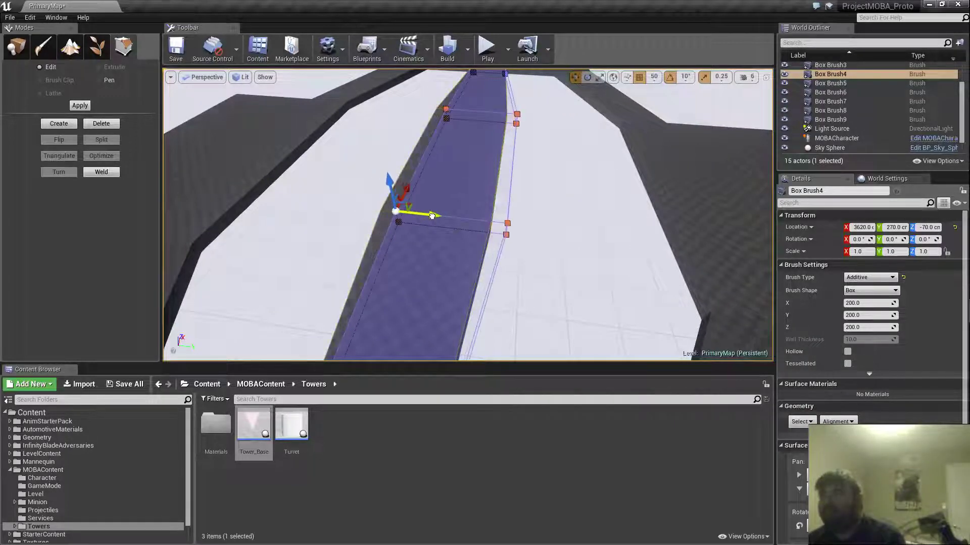
{"action": "scroll", "coordinate": [439, 216], "scroll_direction": "down", "scroll_amount": 10}
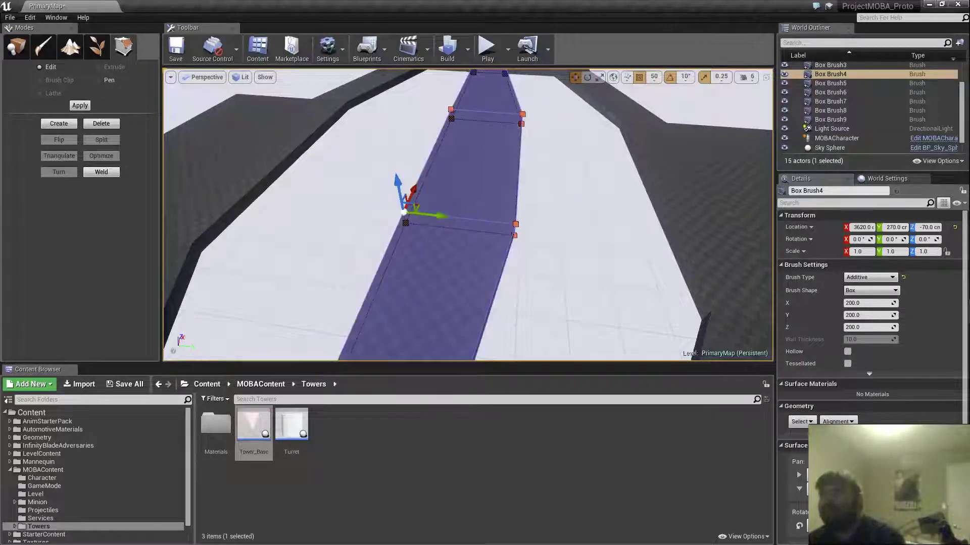
{"action": "key", "text": "w"}
{"action": "mouse_move", "coordinate": [439, 216]}
{"action": "right_mouse_down"}
{"action": "mouse_move", "coordinate": [454, 214]}
{"action": "mouse_move", "coordinate": [438, 212]}
{"action": "right_mouse_up"}
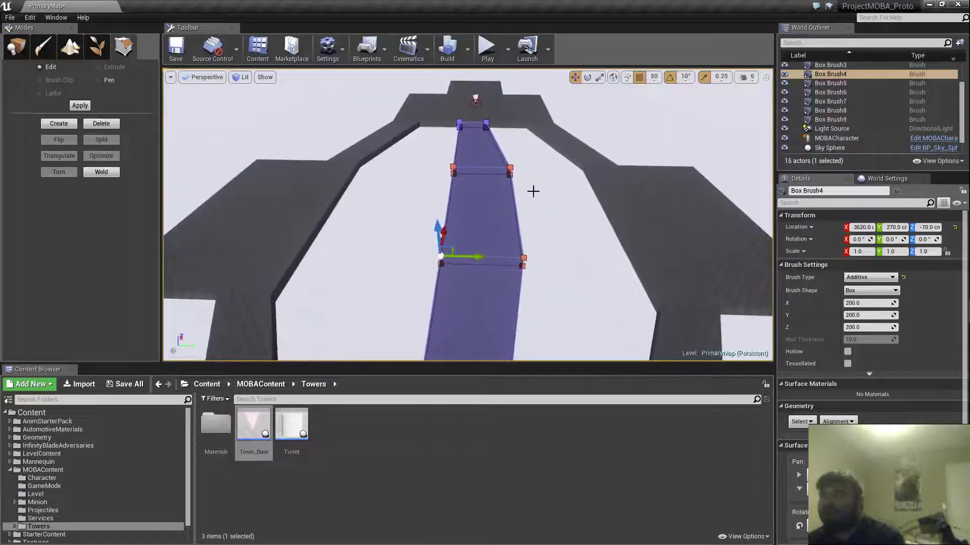
- Undo the sideways shift of the middle lane's central segment
{"action": "mouse_move", "coordinate": [547, 194]}
{"action": "right_mouse_down"}
{"action": "mouse_move", "coordinate": [546, 217]}
{"action": "mouse_move", "coordinate": [525, 214]}
{"action": "mouse_move", "coordinate": [523, 237]}
{"action": "mouse_move", "coordinate": [523, 198]}
{"action": "mouse_move", "coordinate": [559, 191]}
{"action": "mouse_move", "coordinate": [555, 217]}
{"action": "mouse_move", "coordinate": [485, 253]}
{"action": "right_mouse_up"}
{"action": "key", "text": "s"}
{"action": "left_click", "coordinate": [559, 191]}
{"action": "key", "text": "w"}
{"action": "left_click", "coordinate": [485, 253]}
{"action": "mouse_move", "coordinate": [539, 240]}
{"action": "right_mouse_down"}
{"action": "mouse_move", "coordinate": [561, 240]}
{"action": "mouse_move", "coordinate": [550, 231]}
{"action": "mouse_move", "coordinate": [547, 246]}
{"action": "right_mouse_up"}
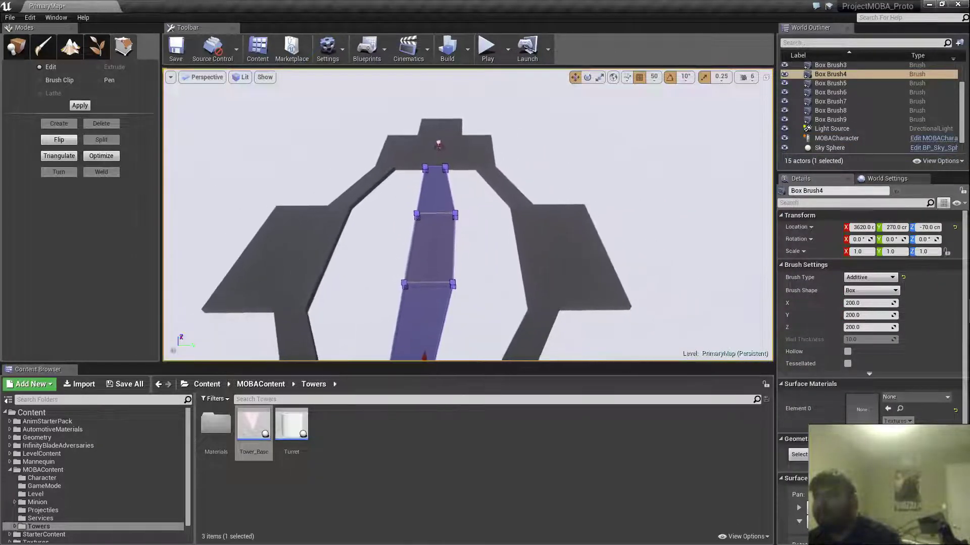
{"action": "key", "text": "ctrl+z"}
{"action": "key", "text": "ctrl+z"}
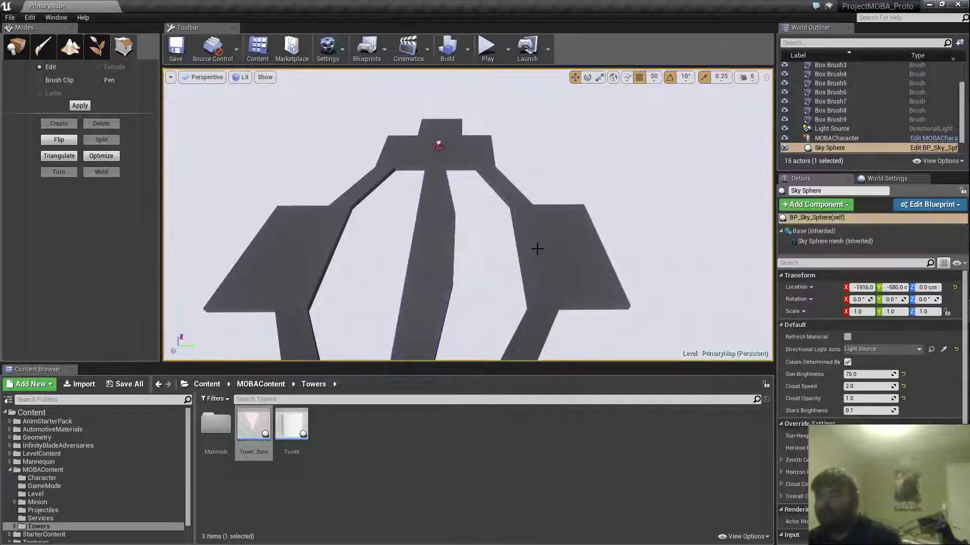
{"action": "key", "text": "ctrl+z"}
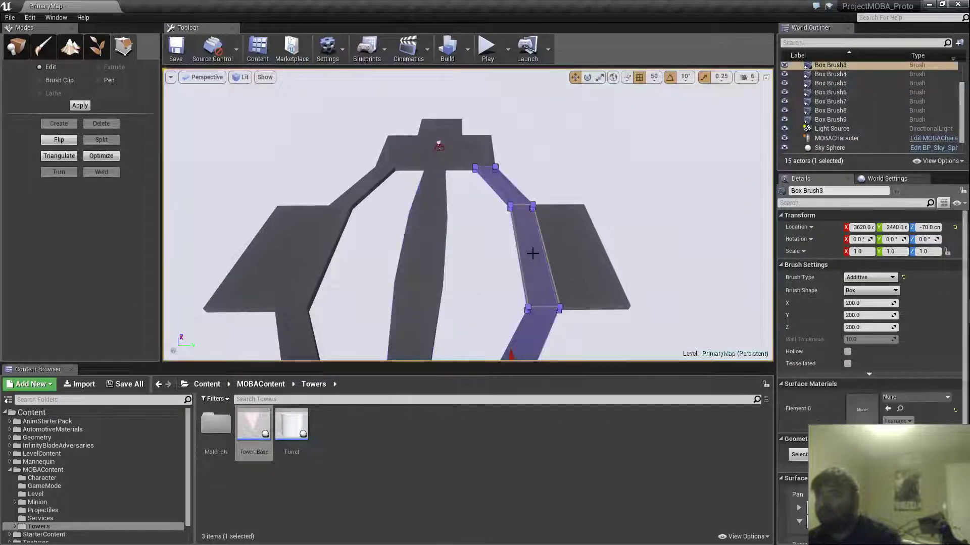
- Select the central cross-sections of all three lanes and move them together in the +Y direction
{"action": "left_click", "coordinate": [323, 240], "text": "ctrl"}
{"action": "left_click", "coordinate": [421, 257], "text": "ctrl"}
{"action": "key", "text": "w"}
{"action": "mouse_move", "coordinate": [418, 246]}
{"action": "right_mouse_down"}
{"action": "mouse_move", "coordinate": [410, 218]}
{"action": "mouse_move", "coordinate": [445, 217]}
{"action": "mouse_move", "coordinate": [448, 321]}
{"action": "right_mouse_up"}
{"action": "key", "text": "s"}
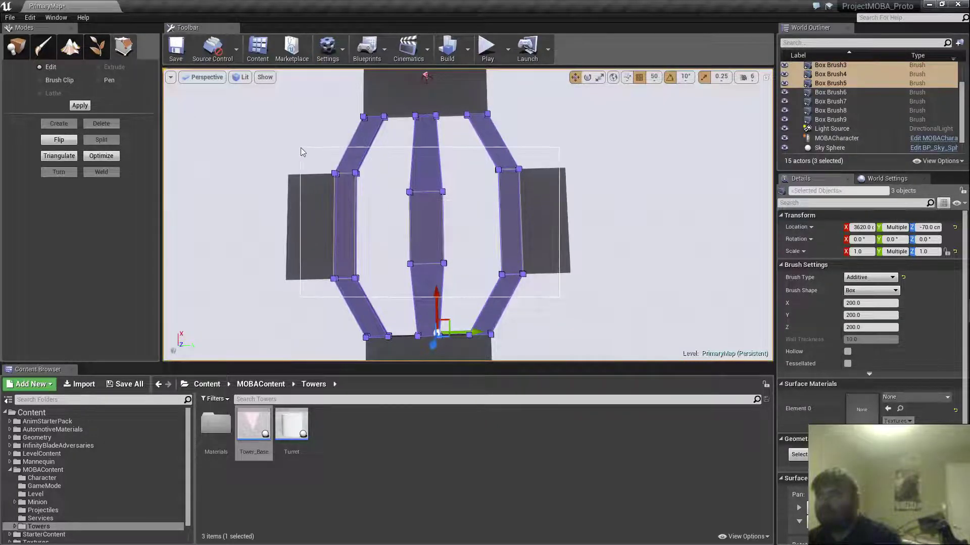
{"action": "left_click_drag", "start_coordinate": [300, 149], "coordinate": [298, 147], "text": "ctrl+alt"}
{"action": "left_click_drag", "start_coordinate": [447, 264], "coordinate": [457, 261]}
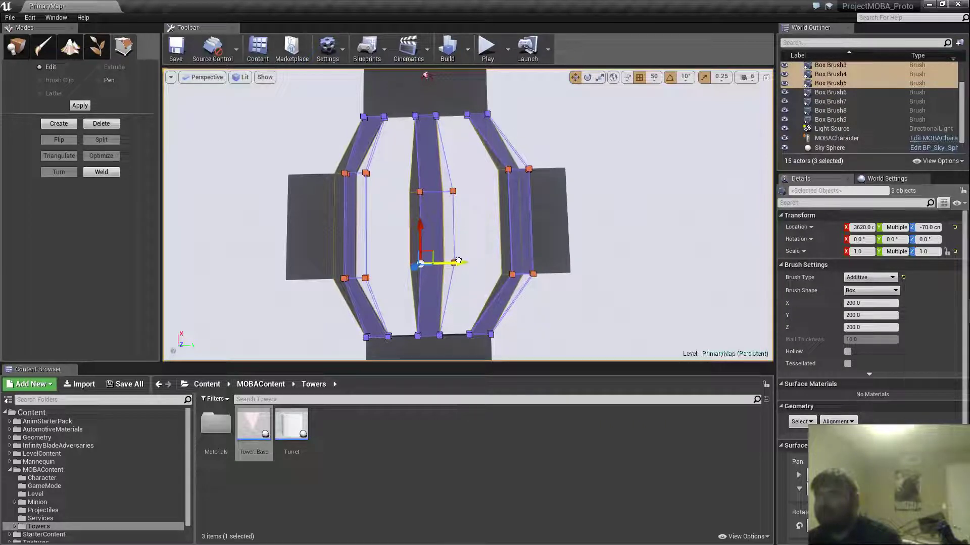
- Select both outer platforms, Box Brush8 and Box Brush9, and move them in the +Y direction to line up with the side lanes
{"action": "left_click", "coordinate": [562, 243]}
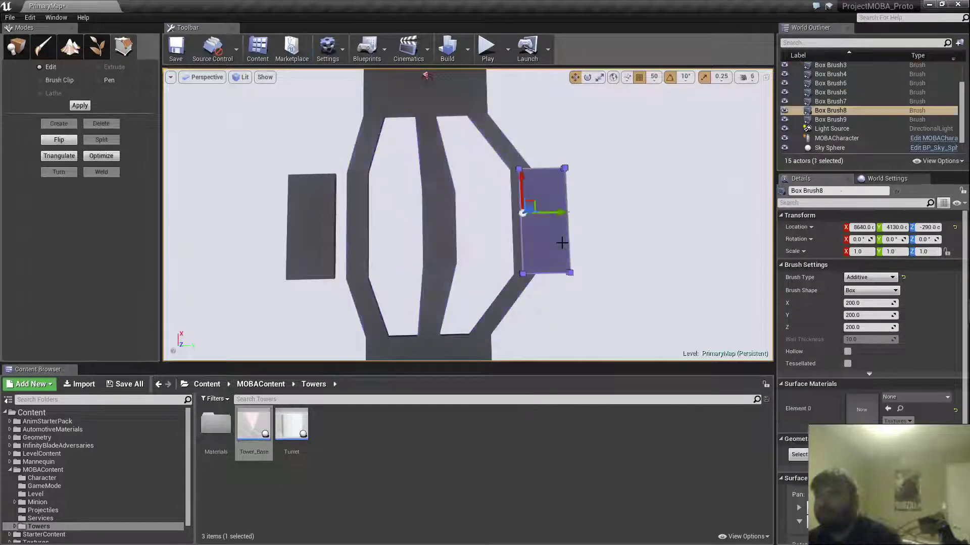
{"action": "left_click", "coordinate": [17, 47]}
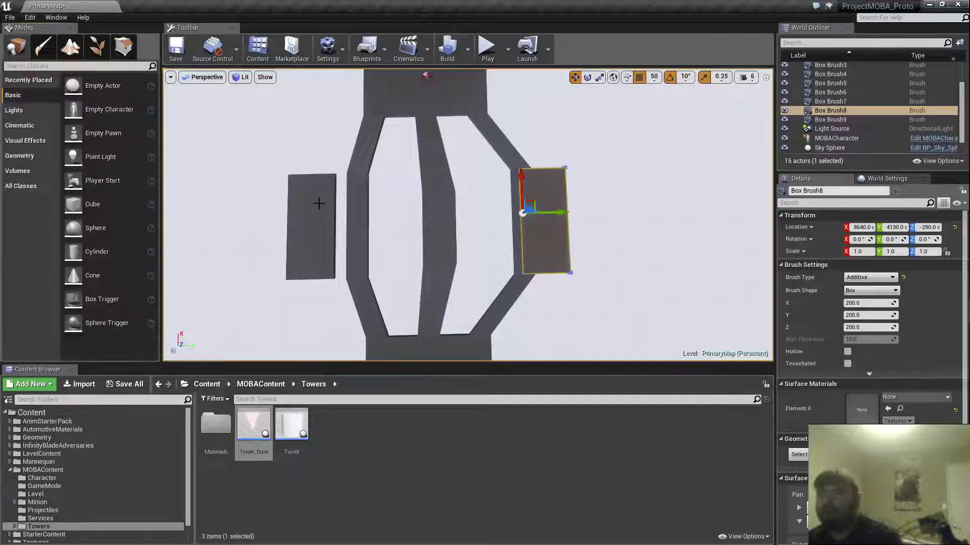
{"action": "left_click", "coordinate": [319, 202], "text": "ctrl"}
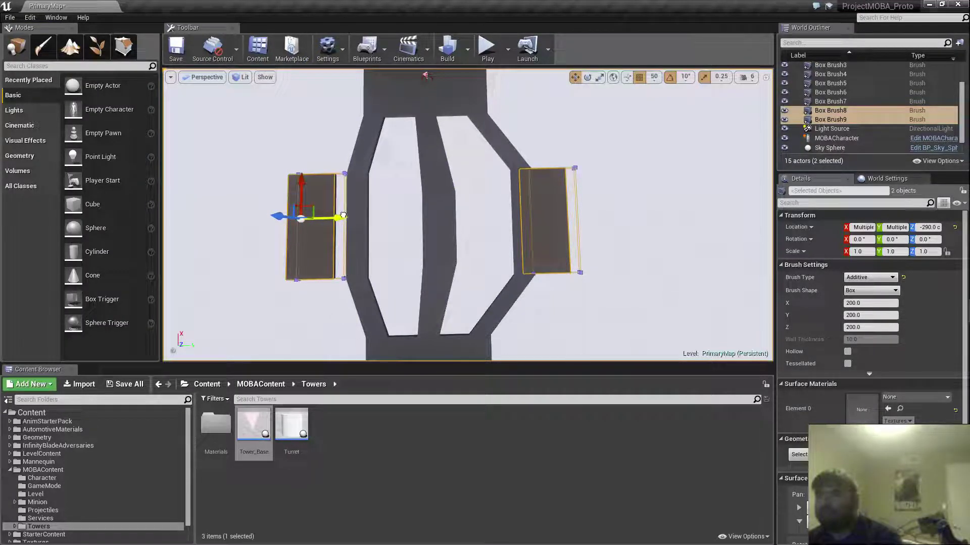
{"action": "left_click_drag", "start_coordinate": [344, 214], "coordinate": [345, 215]}
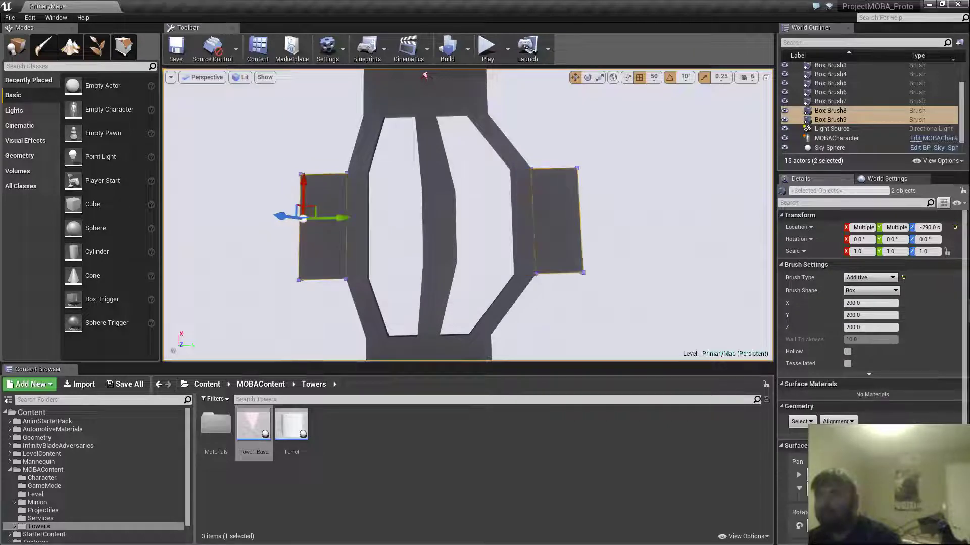
- Examine the shifted lanes, outer platforms and bases from above and around the map
{"action": "key", "text": "w"}
{"action": "mouse_move", "coordinate": [345, 214]}
{"action": "right_mouse_down"}
{"action": "mouse_move", "coordinate": [328, 193]}
{"action": "mouse_move", "coordinate": [468, 184]}
{"action": "right_mouse_up"}
{"action": "key", "text": "s"}
{"action": "left_click", "coordinate": [531, 184]}
{"action": "right_click_drag", "start_coordinate": [530, 185], "coordinate": [495, 177]}
{"action": "key", "text": "s"}
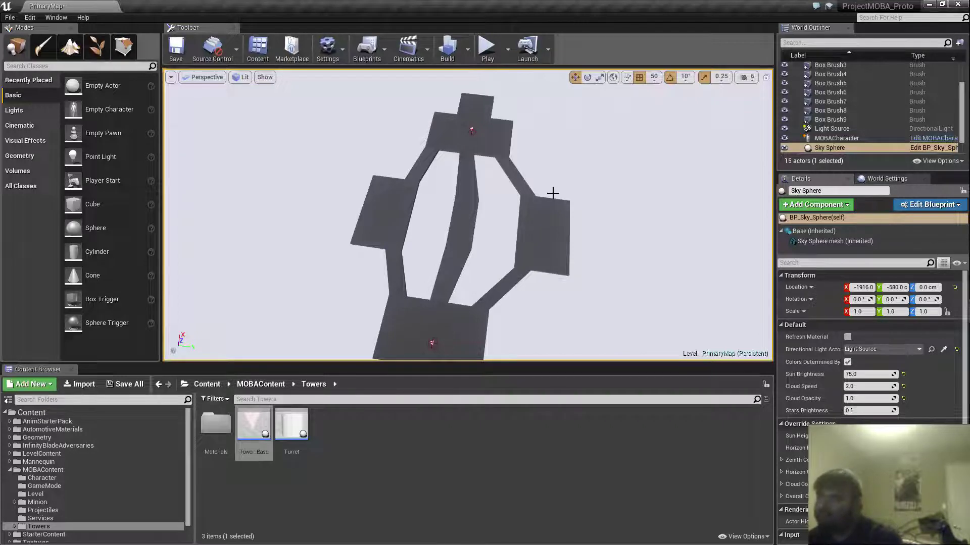
{"action": "right_click_drag", "start_coordinate": [464, 215], "coordinate": [315, 320]}
{"action": "key", "text": "w"}
{"action": "key", "text": "s"}
{"action": "key", "text": "w"}
{"action": "key", "text": "d"}
{"action": "key", "text": "s"}
{"action": "key", "text": "w"}
{"action": "key", "text": "a"}
{"action": "key", "text": "w"}
{"action": "key", "text": "s"}
{"action": "key", "text": "w"}
{"action": "key", "text": "w"}
{"action": "key", "text": "s"}
- Move the MOBACharacter in the XY plane onto the +Y side lane beside the base platform, at about X 4440, Y 3340
{"action": "left_click", "coordinate": [259, 331]}
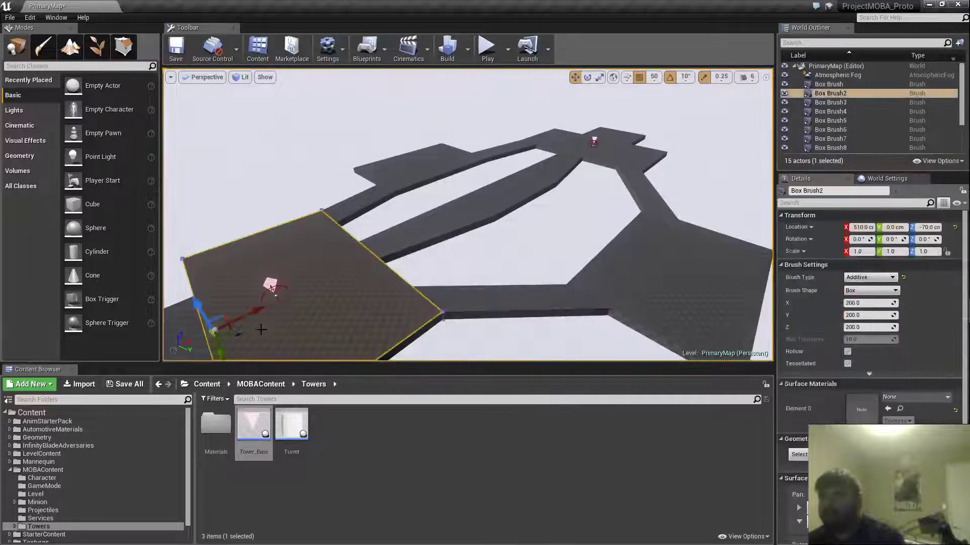
{"action": "left_click", "coordinate": [268, 328]}
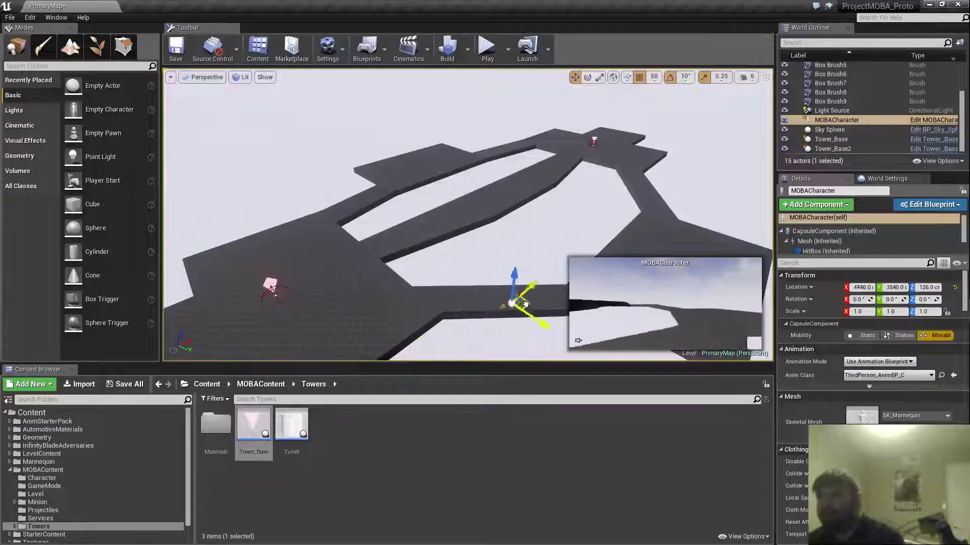
- Play-test the map by running the character along the +Y side lane, around its outer platform and toward a base, and end the session
{"action": "left_click", "coordinate": [488, 48]}
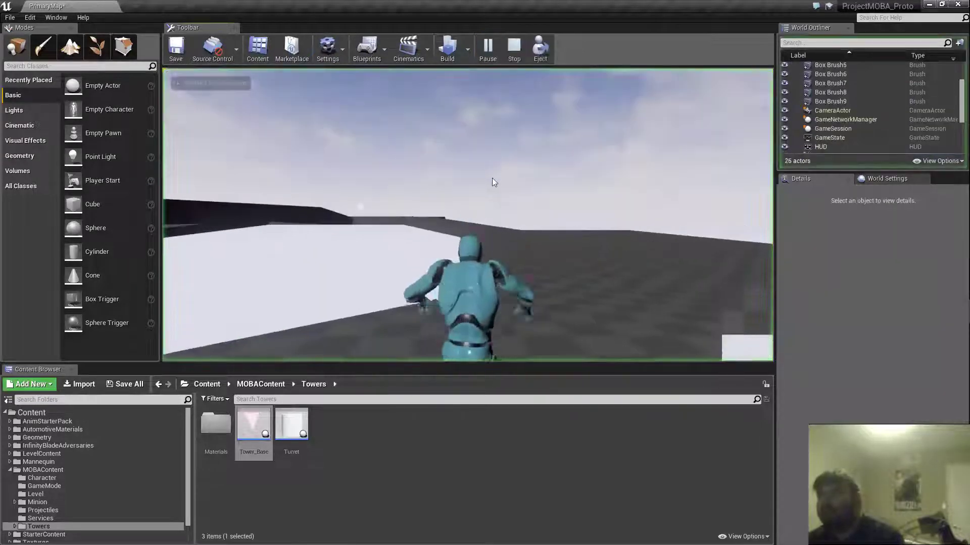
{"action": "key", "text": "w"}
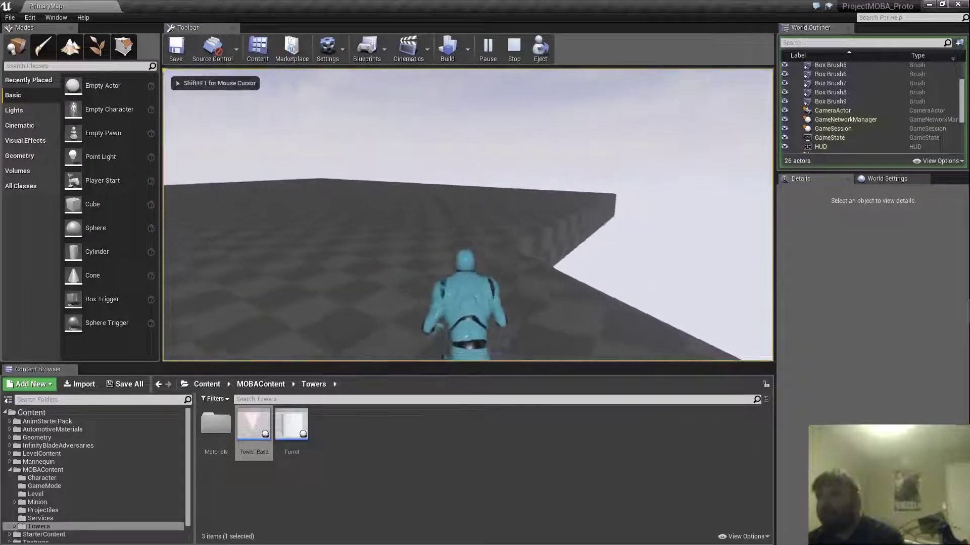
{"action": "key", "text": "w"}
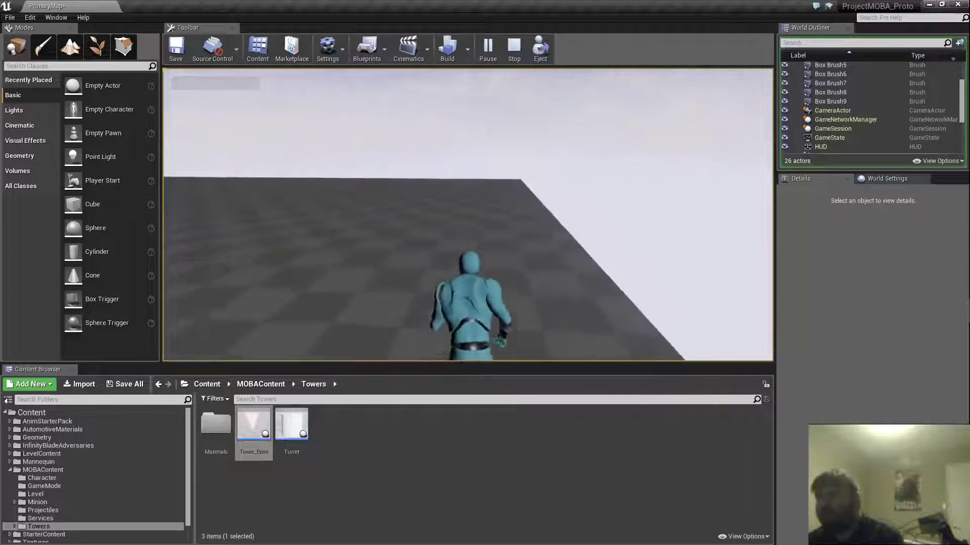
{"action": "key", "text": "w"}
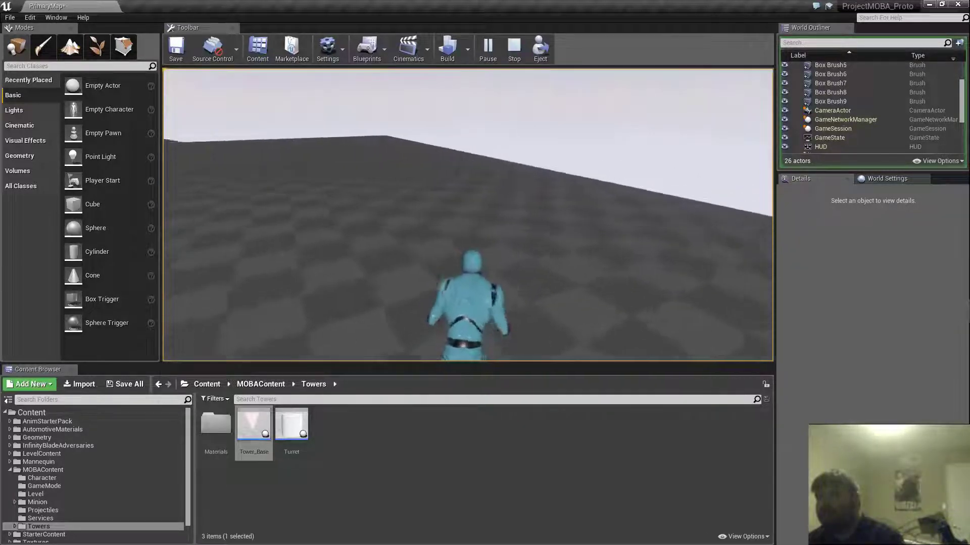
{"action": "key", "text": "w"}
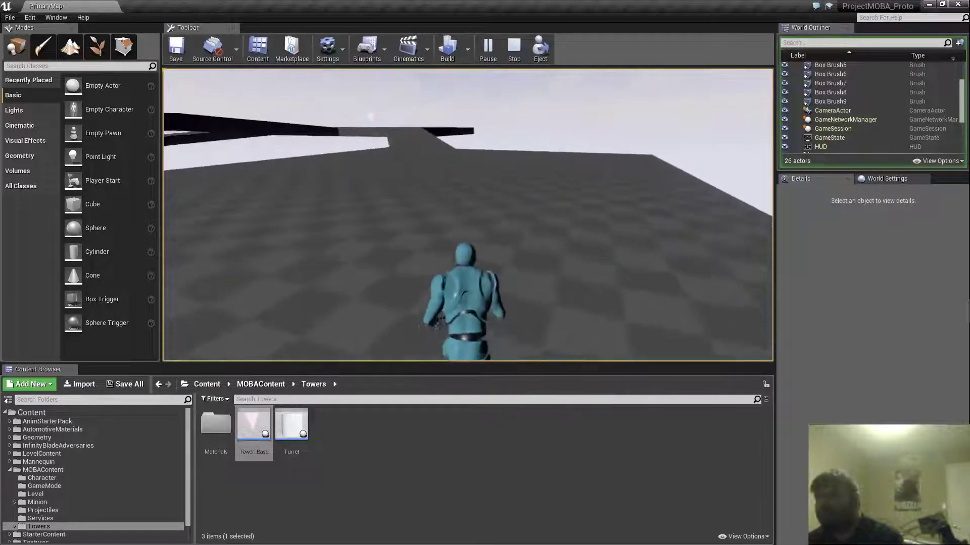
{"action": "key", "text": "w"}
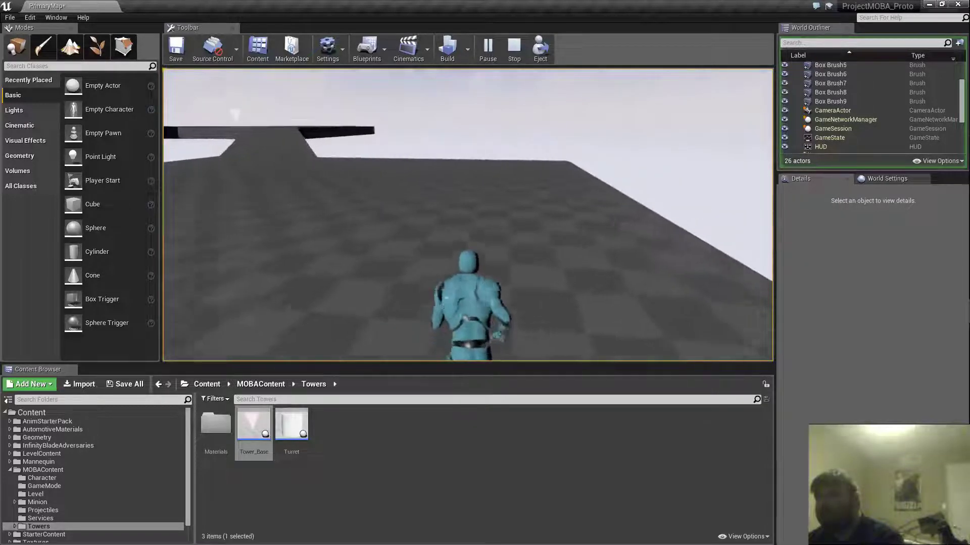
{"action": "key", "text": "w"}
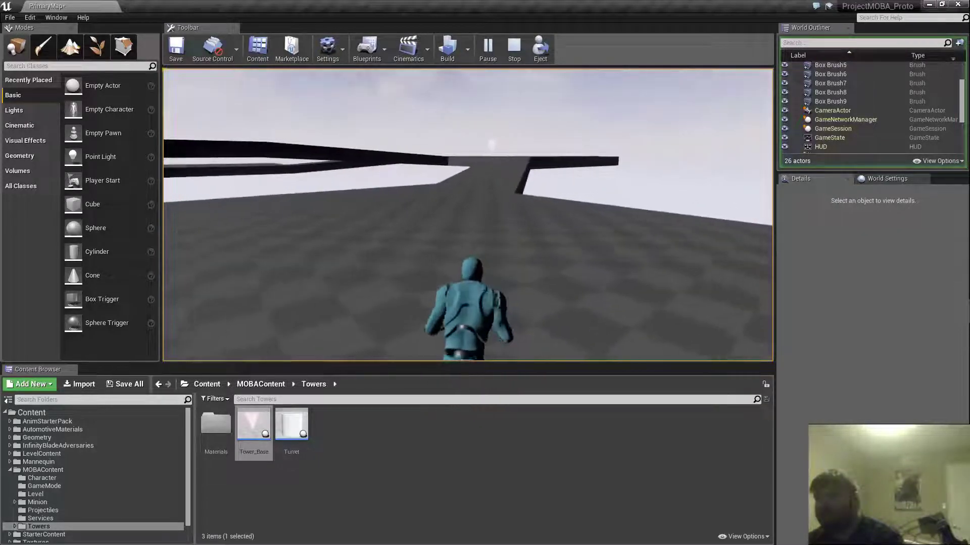
{"action": "key", "text": "w"}
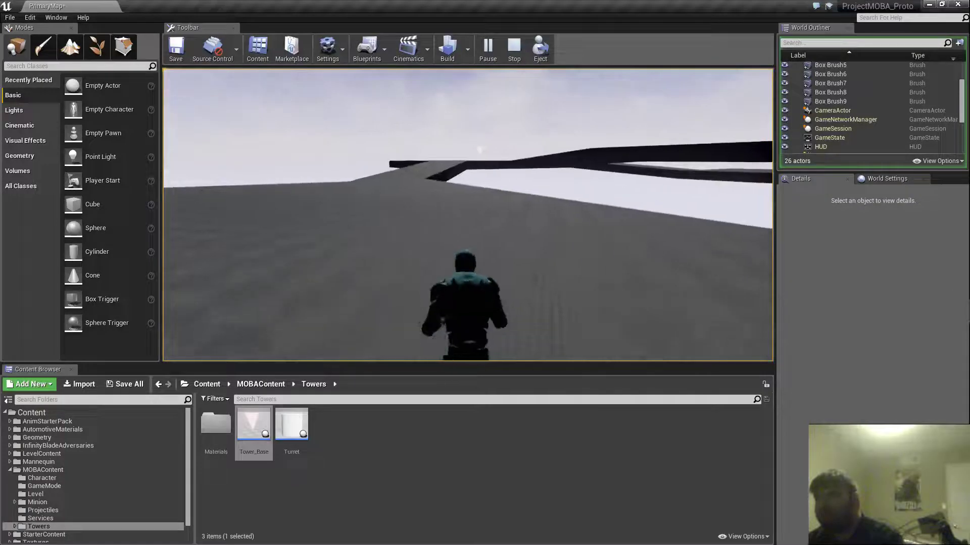
{"action": "key", "text": "w"}
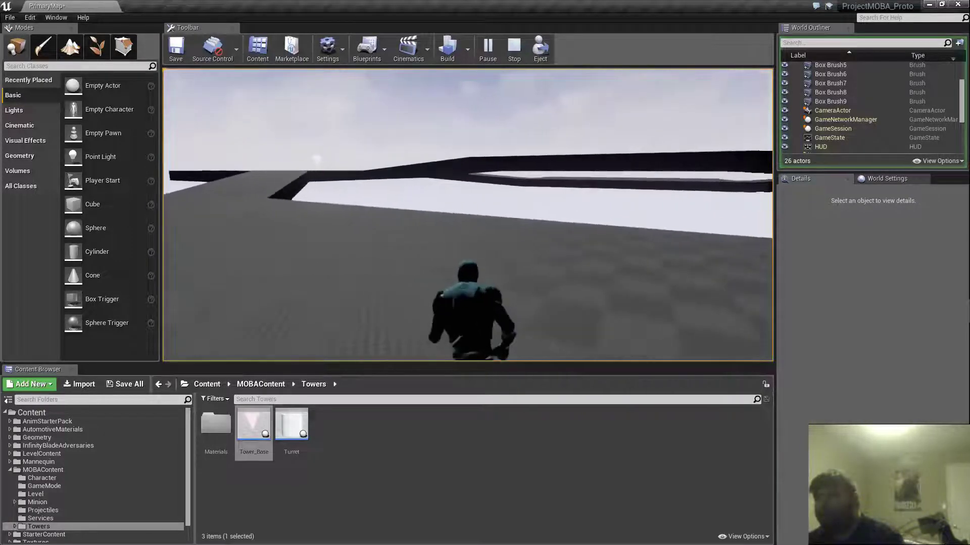
{"action": "key", "text": "w"}
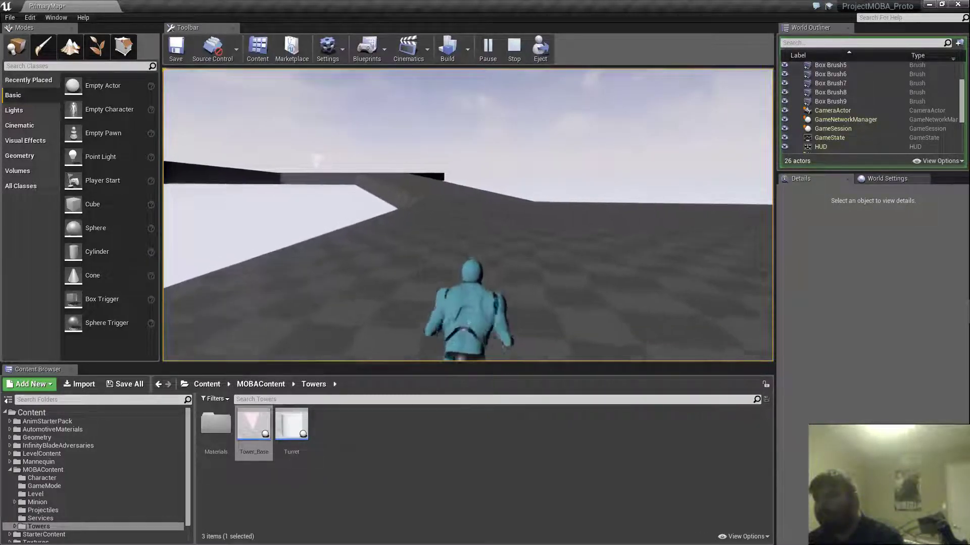
{"action": "key", "text": "w"}
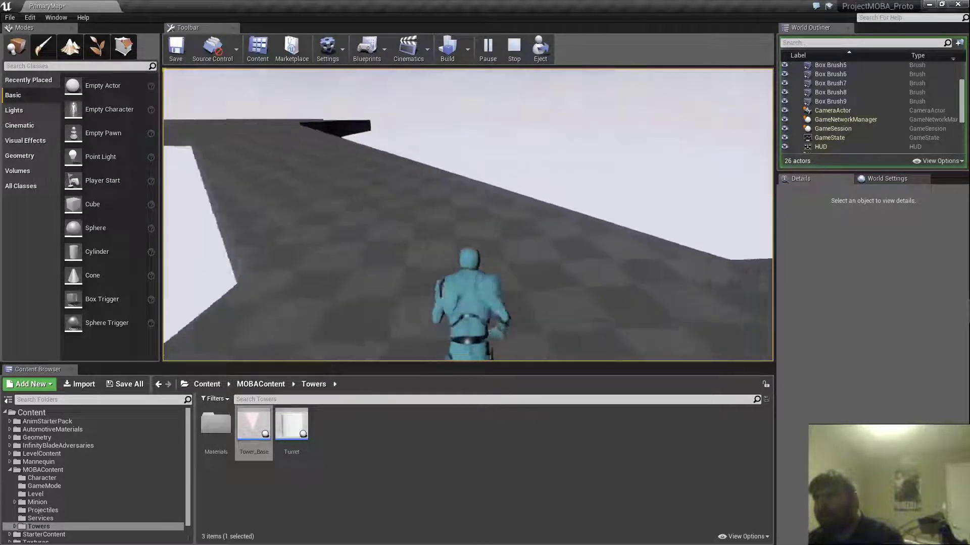
{"action": "key", "text": "w"}
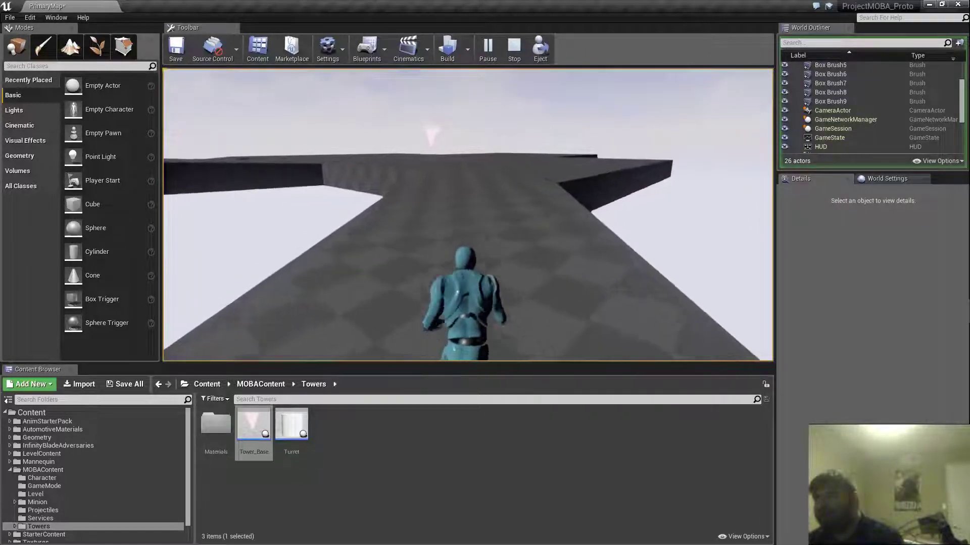
{"action": "key", "text": "w"}
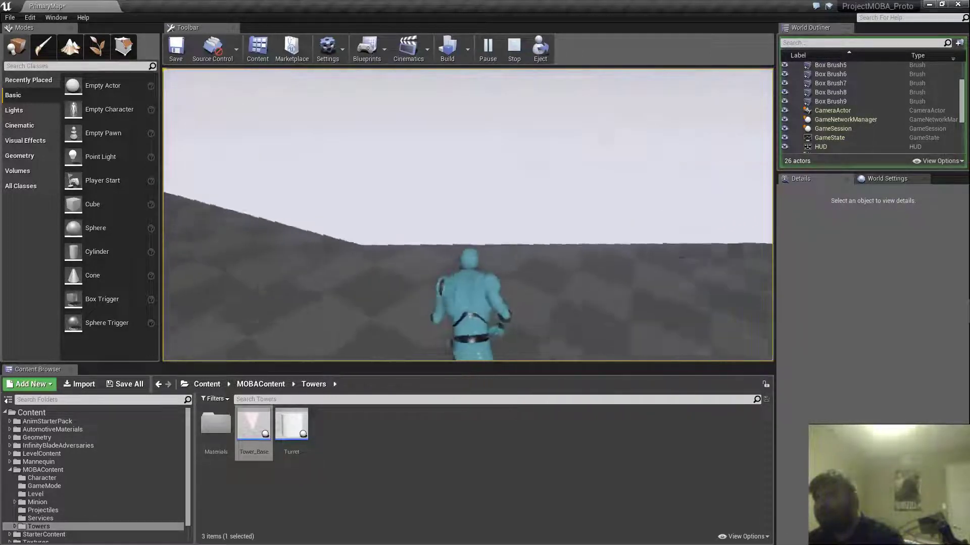
{"action": "key", "text": "w"}
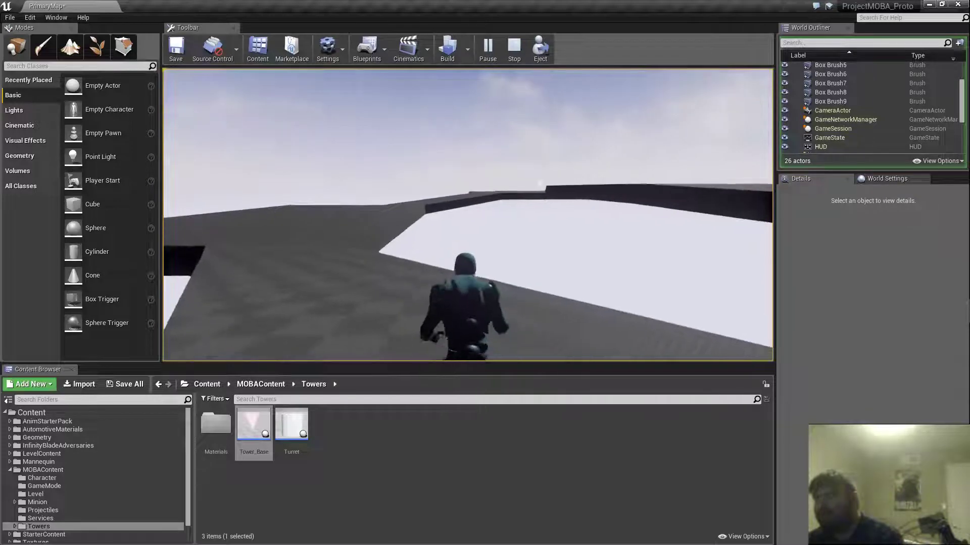
{"action": "key", "text": "w"}
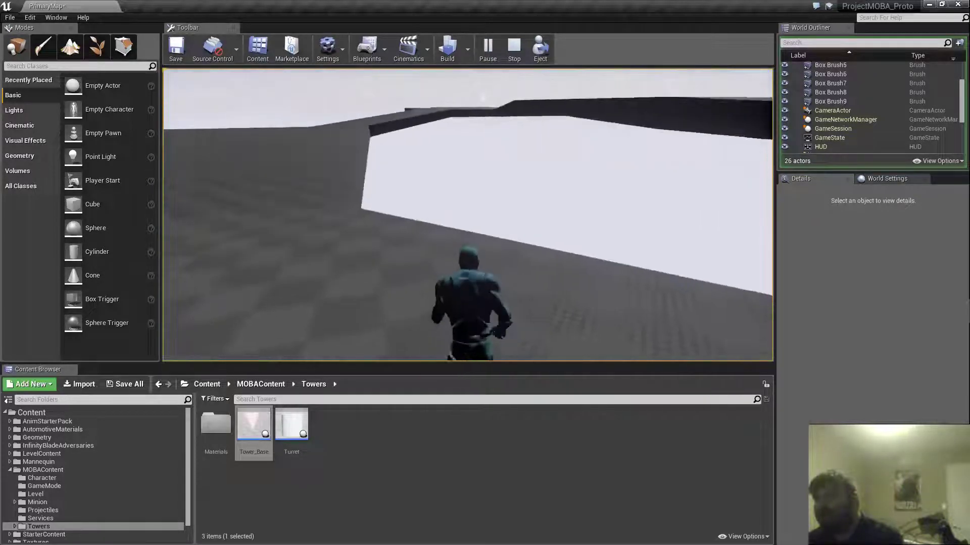
{"action": "key", "text": "w"}
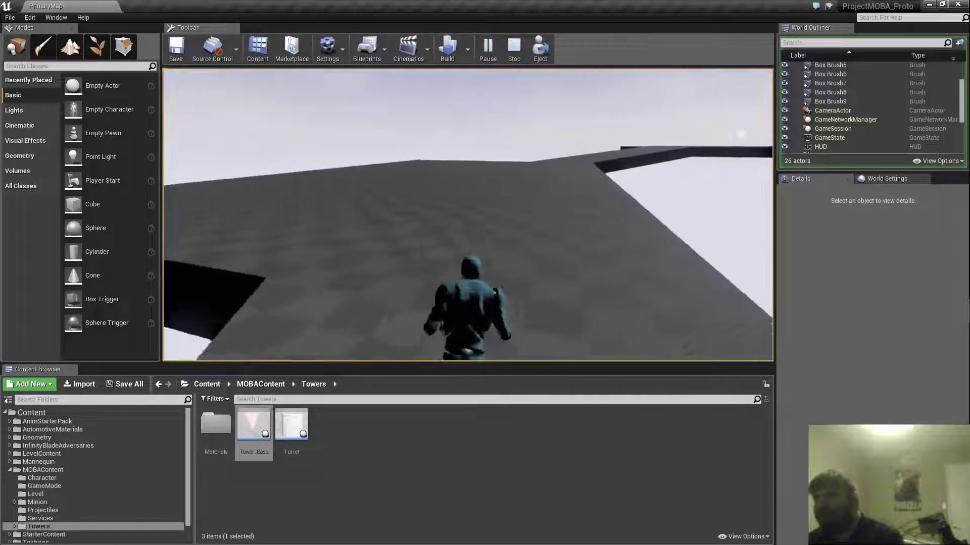
{"action": "key", "text": "w"}
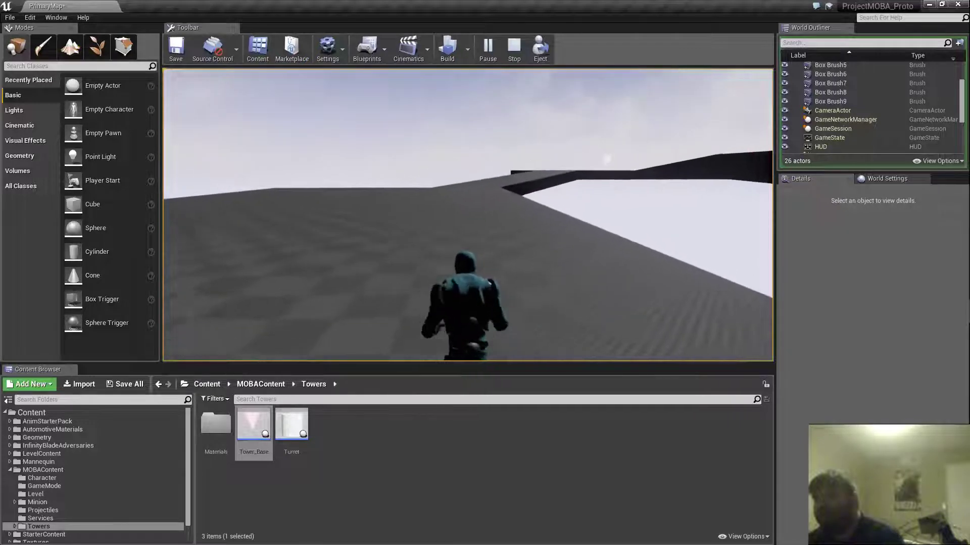
{"action": "key", "text": "w"}
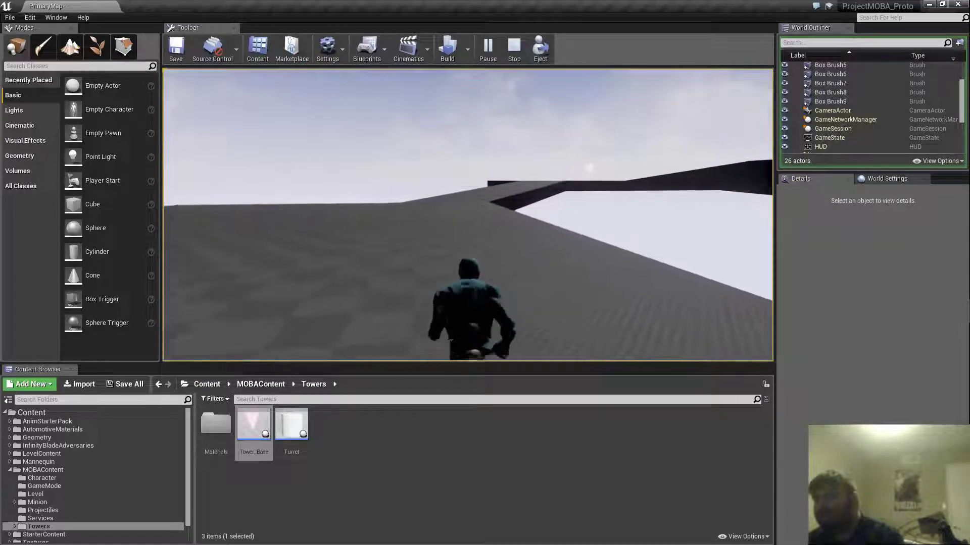
{"action": "key", "text": "w"}
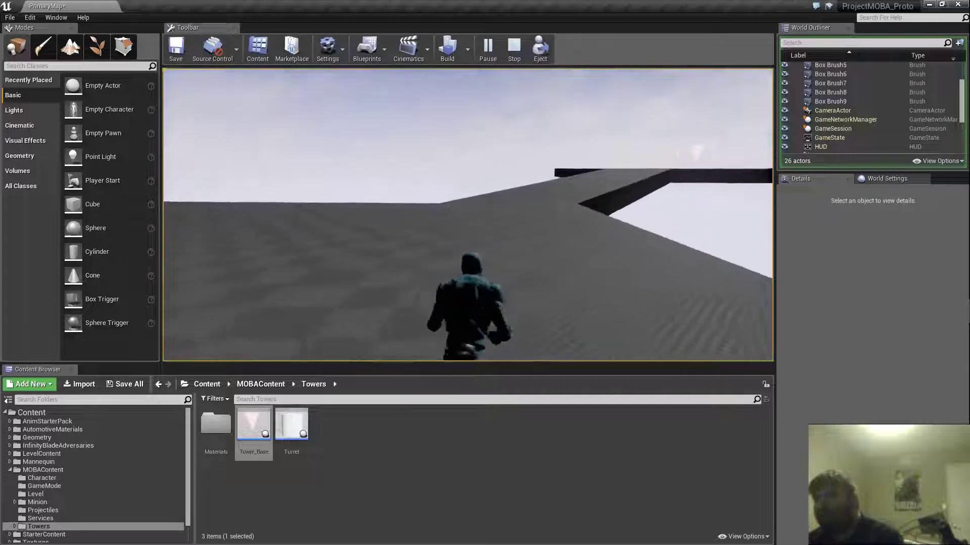
{"action": "key", "text": "w"}
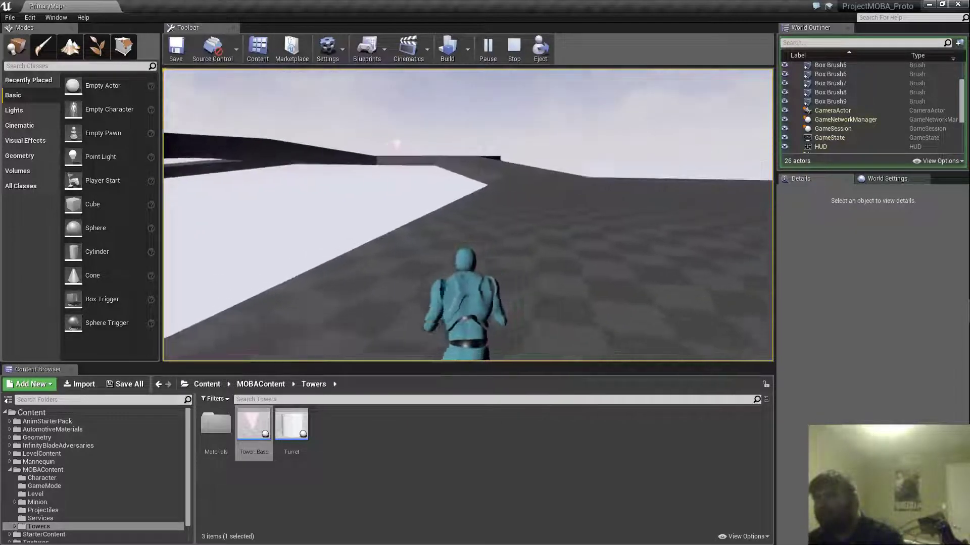
{"action": "key", "text": "w"}
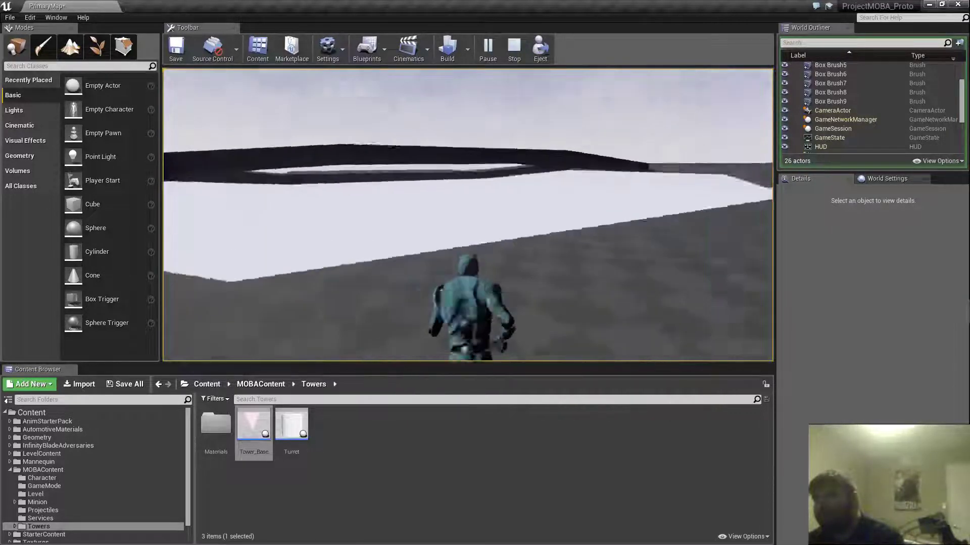
{"action": "key", "text": "w"}
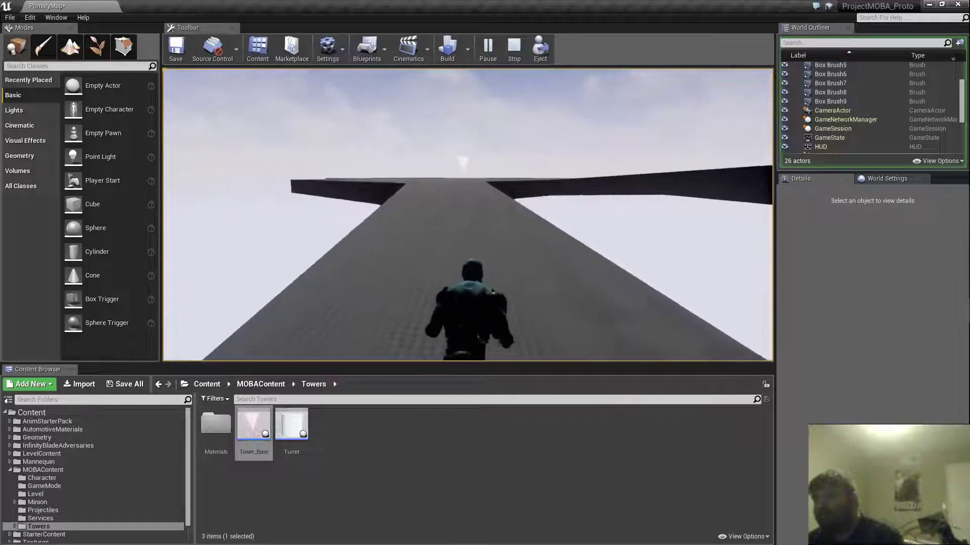
{"action": "key", "text": "w"}
{"action": "key", "text": "Escape"}
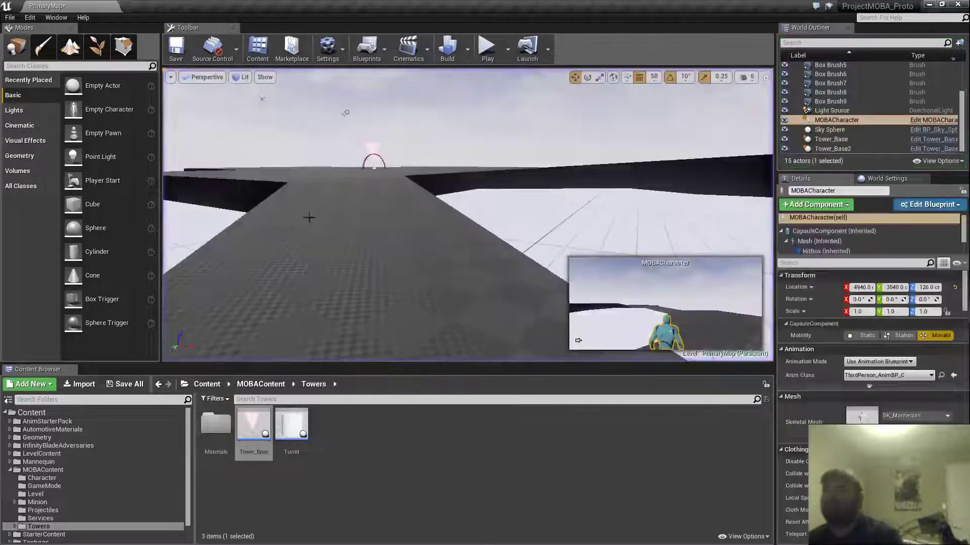
- Select both side lanes, Box Brush3 and Box Brush5, and switch to geometry editing
{"action": "key", "text": "s"}
{"action": "mouse_move", "coordinate": [404, 212]}
{"action": "right_mouse_down"}
{"action": "mouse_move", "coordinate": [404, 253]}
{"action": "mouse_move", "coordinate": [394, 242]}
{"action": "mouse_move", "coordinate": [399, 227]}
{"action": "mouse_move", "coordinate": [394, 262]}
{"action": "mouse_move", "coordinate": [394, 207]}
{"action": "right_mouse_up"}
{"action": "key", "text": "w"}
{"action": "key", "text": "s"}
{"action": "left_click", "coordinate": [392, 228]}
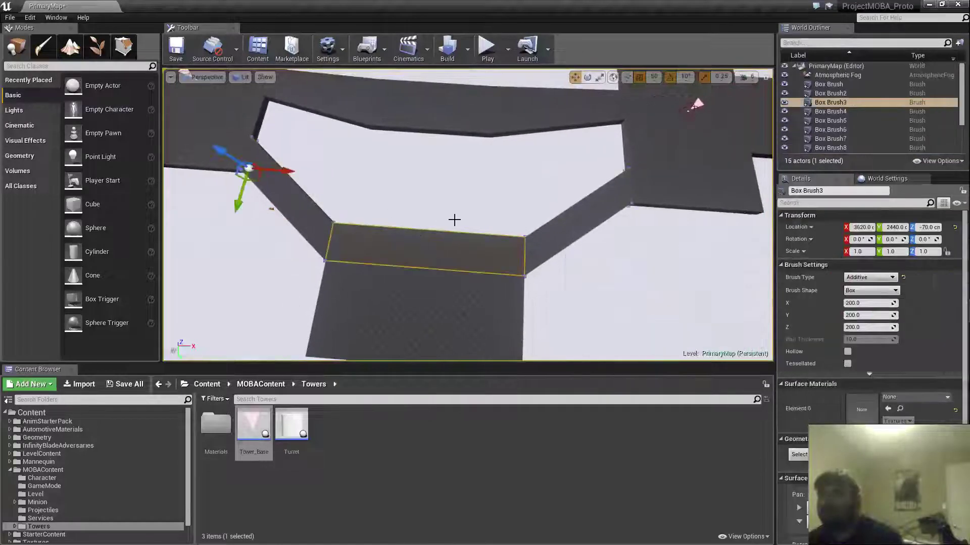
{"action": "right_click_drag", "start_coordinate": [454, 219], "coordinate": [455, 171]}
{"action": "key", "text": "s"}
{"action": "left_click", "coordinate": [476, 151], "text": "ctrl"}
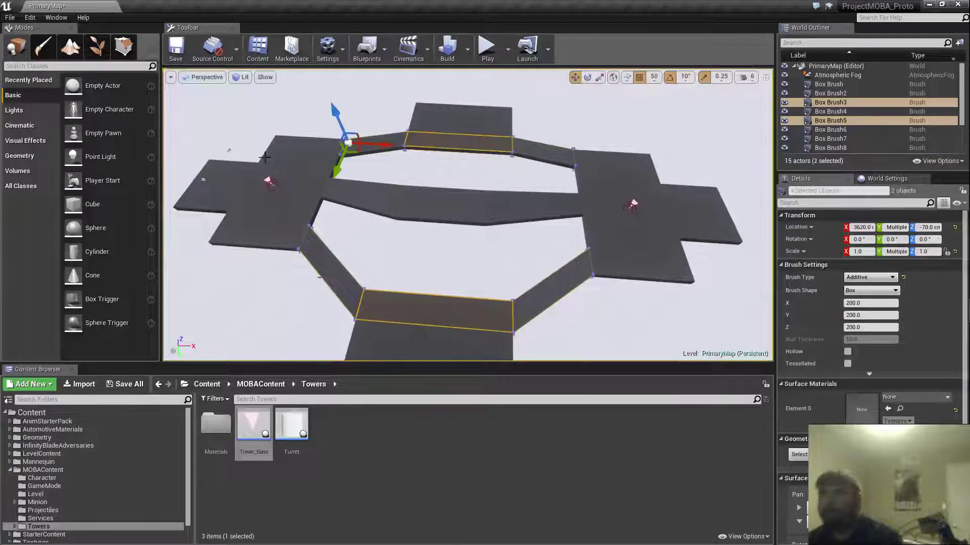
{"action": "left_click", "coordinate": [123, 47]}
{"action": "right_click_drag", "start_coordinate": [204, 145], "coordinate": [207, 192]}
{"action": "key", "text": "w"}
{"action": "key", "text": "s"}
{"action": "key", "text": "w"}
{"action": "key", "text": "s"}
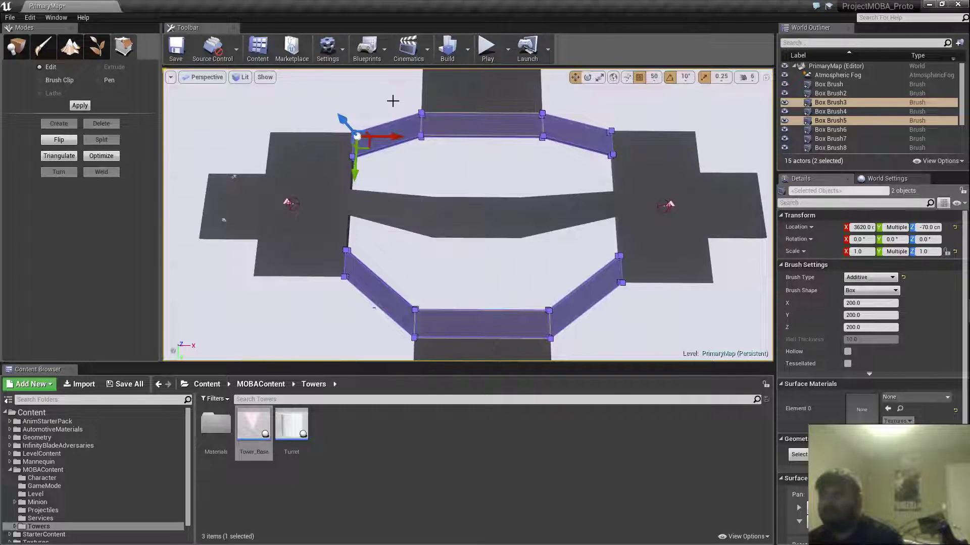
- Try to move the -X bend vertices of both side lanes in the +X direction, and undo the move
{"action": "mouse_move", "coordinate": [393, 101]}
{"action": "right_mouse_down"}
{"action": "mouse_move", "coordinate": [414, 105]}
{"action": "mouse_move", "coordinate": [386, 103]}
{"action": "right_mouse_up"}
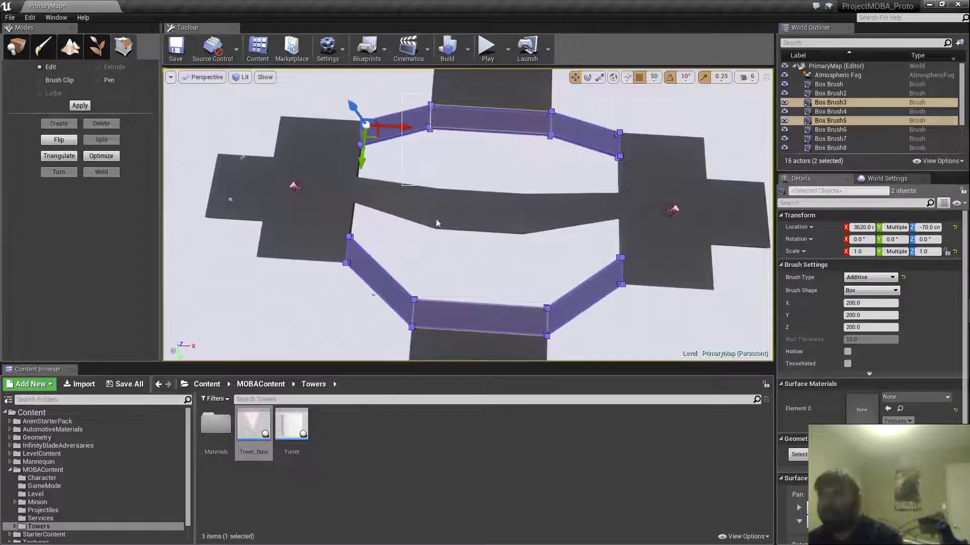
{"action": "left_click_drag", "start_coordinate": [481, 340], "coordinate": [480, 340], "text": "ctrl+alt"}
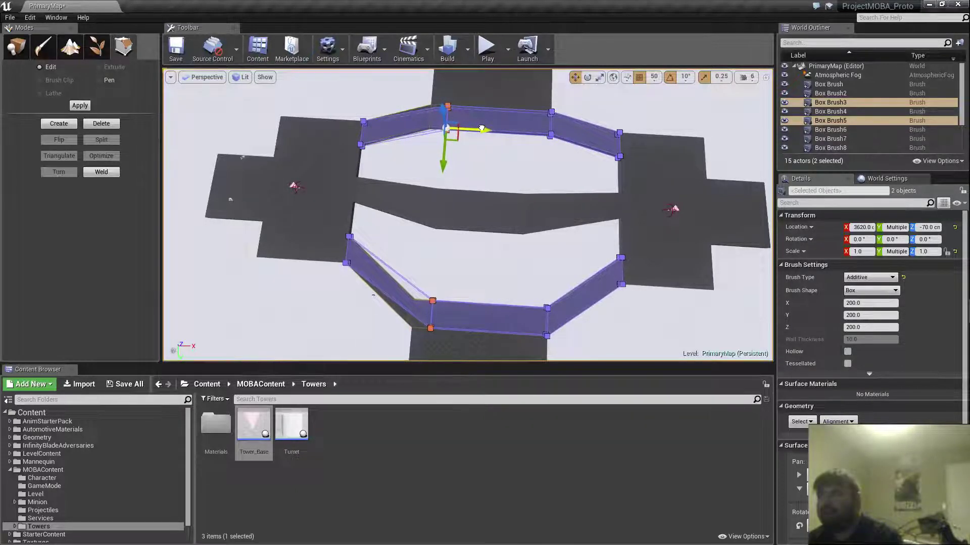
{"action": "left_click_drag", "start_coordinate": [482, 128], "coordinate": [482, 129]}
{"action": "right_click_drag", "start_coordinate": [527, 198], "coordinate": [537, 198]}
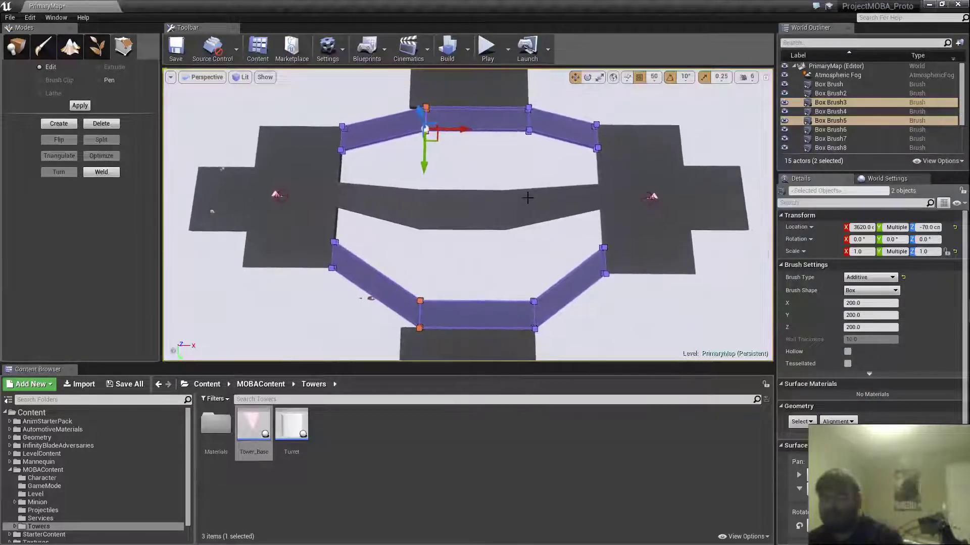
{"action": "key", "text": "ctrl+z"}
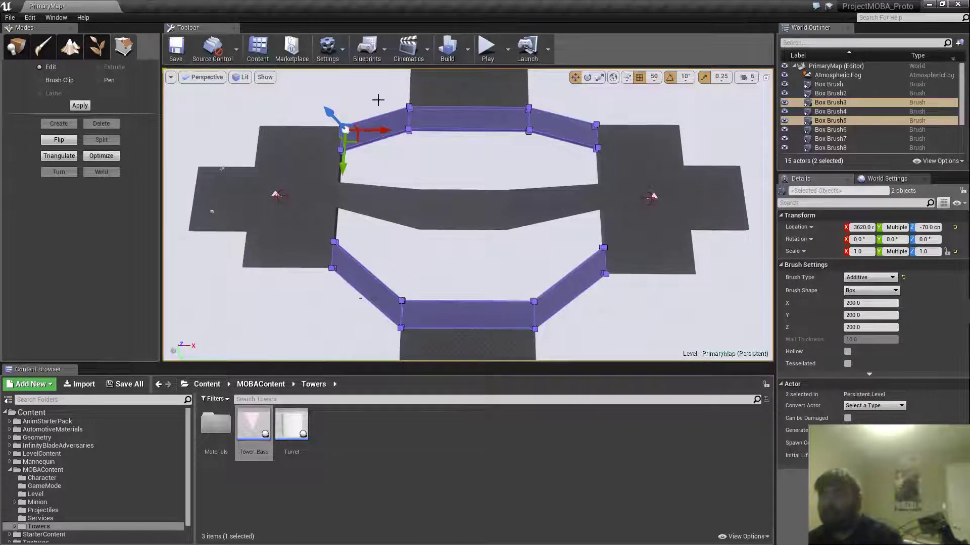
- Select the -X bend vertices of both side lanes and move them slightly in the +X direction to shorten the middle segments
{"action": "right_click_drag", "start_coordinate": [378, 100], "coordinate": [363, 99]}
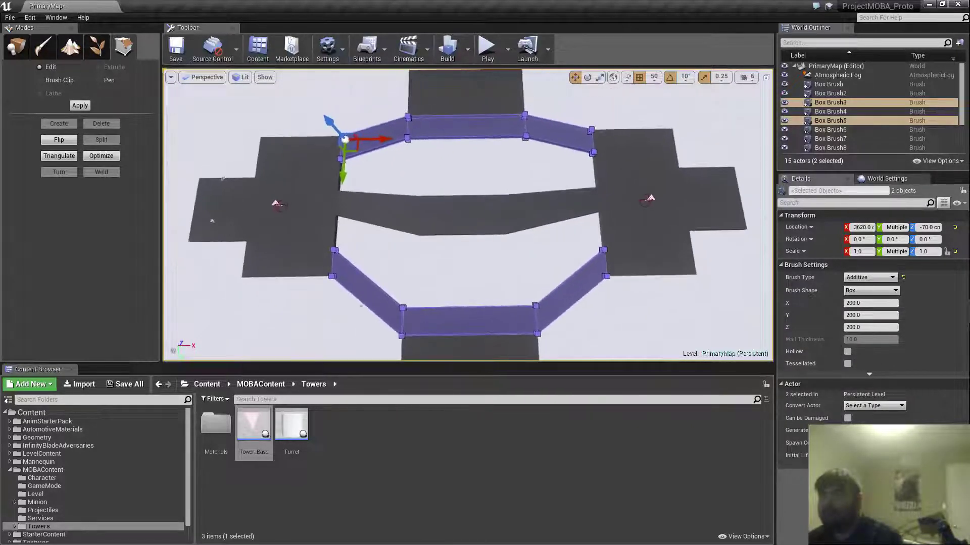
{"action": "left_click_drag", "start_coordinate": [442, 319], "coordinate": [455, 353], "text": "ctrl+alt"}
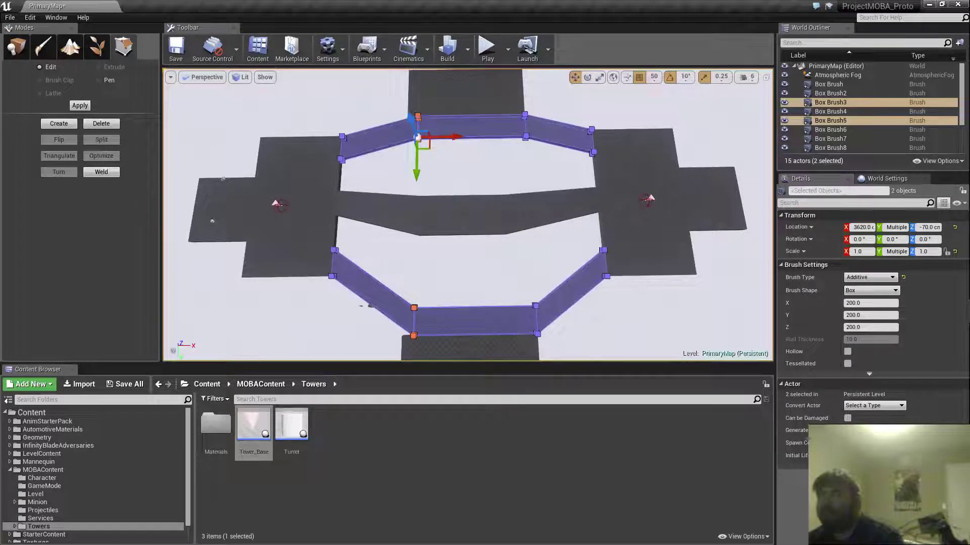
- Select the +X bend vertices of both side lanes, Box Brush3 and Box Brush5, and move them slightly in the -X direction
{"action": "left_click", "coordinate": [497, 97]}
{"action": "left_click", "coordinate": [518, 127], "text": "ctrl"}
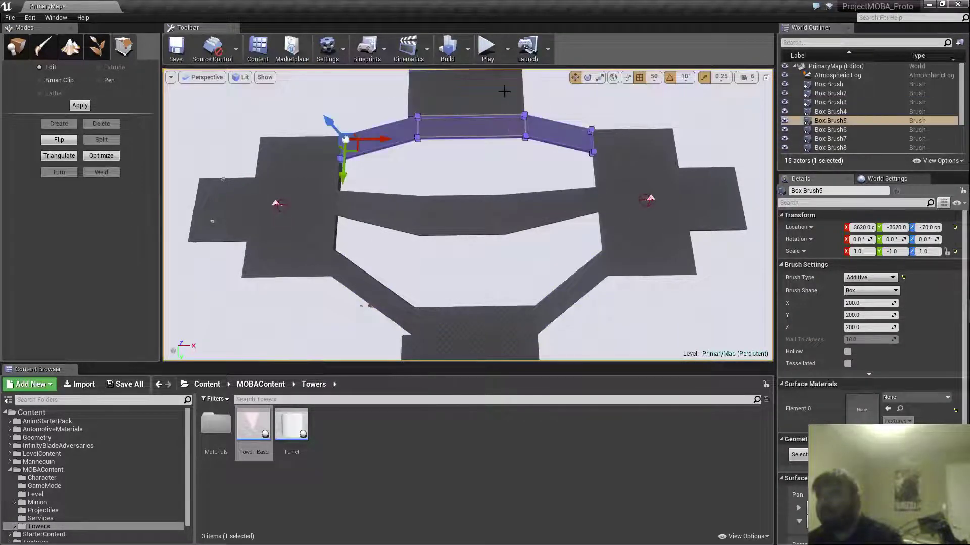
{"action": "left_click", "coordinate": [470, 304]}
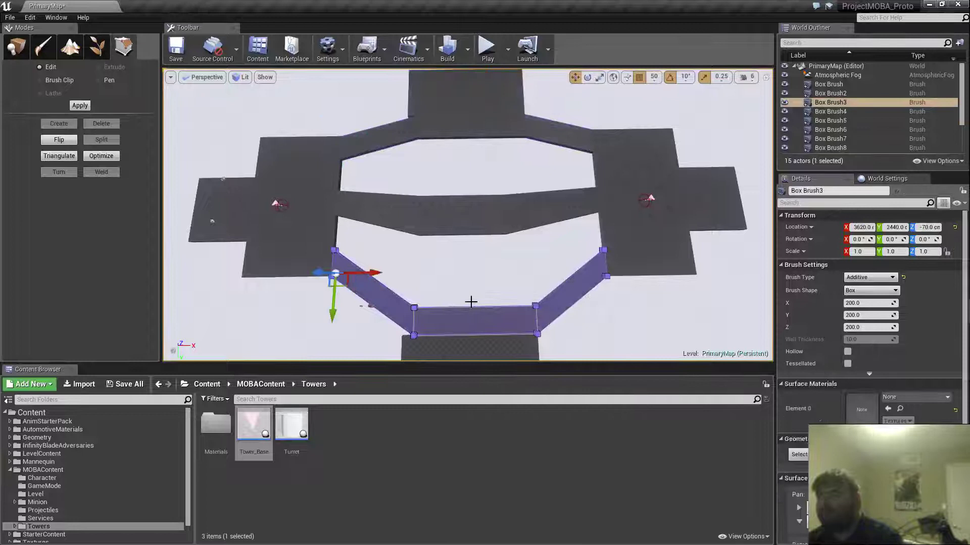
{"action": "left_click", "coordinate": [508, 133], "text": "ctrl"}
{"action": "left_click_drag", "start_coordinate": [559, 349], "coordinate": [557, 347], "text": "ctrl+alt"}
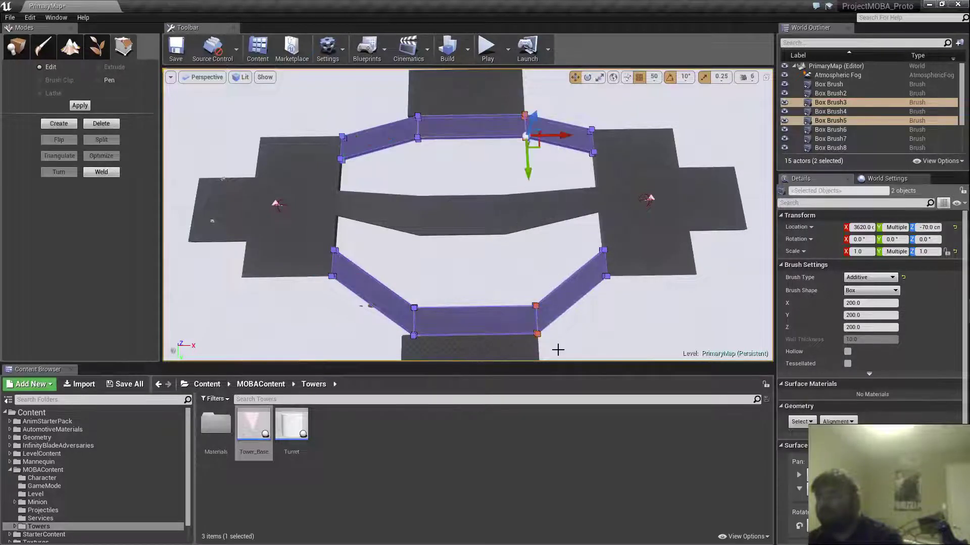
{"action": "right_click_drag", "start_coordinate": [557, 144], "coordinate": [553, 124]}
{"action": "key", "text": "w"}
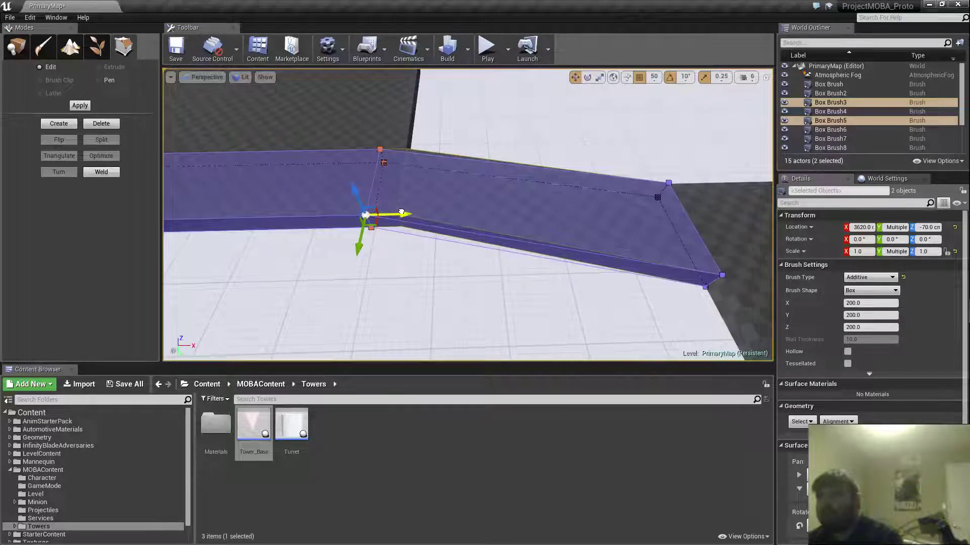
{"action": "left_click_drag", "start_coordinate": [394, 212], "coordinate": [394, 212]}
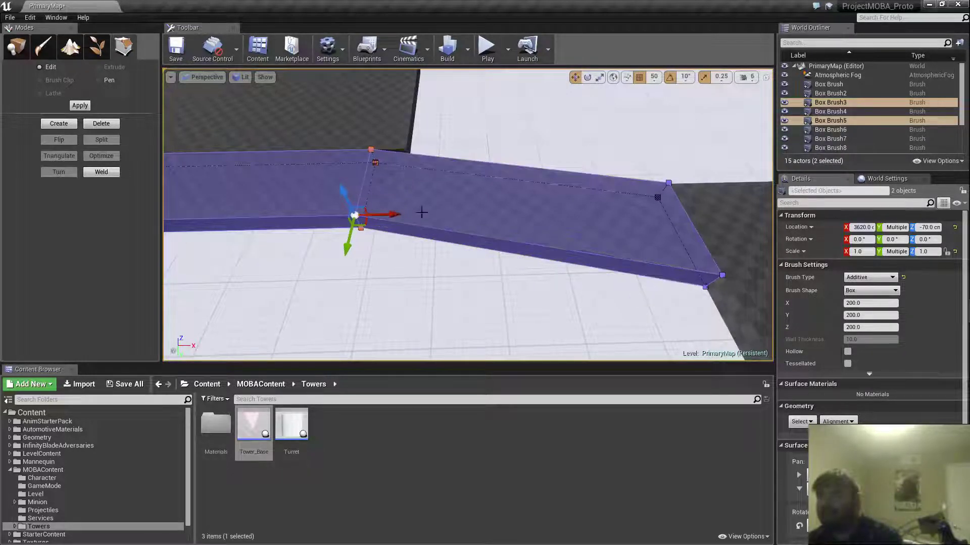
- Move the -X end face of the outer platform Box Brush9 slightly in the +X direction
{"action": "key", "text": "s"}
{"action": "mouse_move", "coordinate": [423, 212]}
{"action": "right_mouse_down"}
{"action": "mouse_move", "coordinate": [377, 228]}
{"action": "mouse_move", "coordinate": [404, 205]}
{"action": "mouse_move", "coordinate": [429, 204]}
{"action": "mouse_move", "coordinate": [465, 228]}
{"action": "mouse_move", "coordinate": [407, 201]}
{"action": "mouse_move", "coordinate": [466, 237]}
{"action": "mouse_move", "coordinate": [448, 230]}
{"action": "right_mouse_up"}
{"action": "key", "text": "w"}
{"action": "left_click", "coordinate": [407, 202]}
{"action": "key", "text": "w"}
{"action": "left_click", "coordinate": [488, 239]}
{"action": "key", "text": "d"}
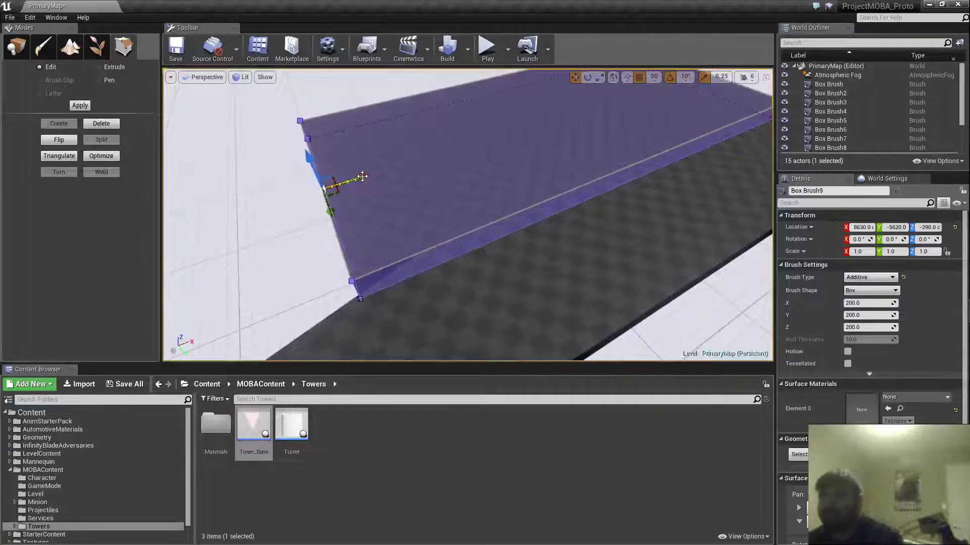
{"action": "left_click_drag", "start_coordinate": [376, 175], "coordinate": [408, 173]}
- Select the +X end face of Box Brush9 and move it in the -X direction to narrow the platform
{"action": "right_click_drag", "start_coordinate": [408, 173], "coordinate": [369, 147]}
{"action": "key", "text": "d"}
{"action": "right_click_drag", "start_coordinate": [450, 222], "coordinate": [466, 267]}
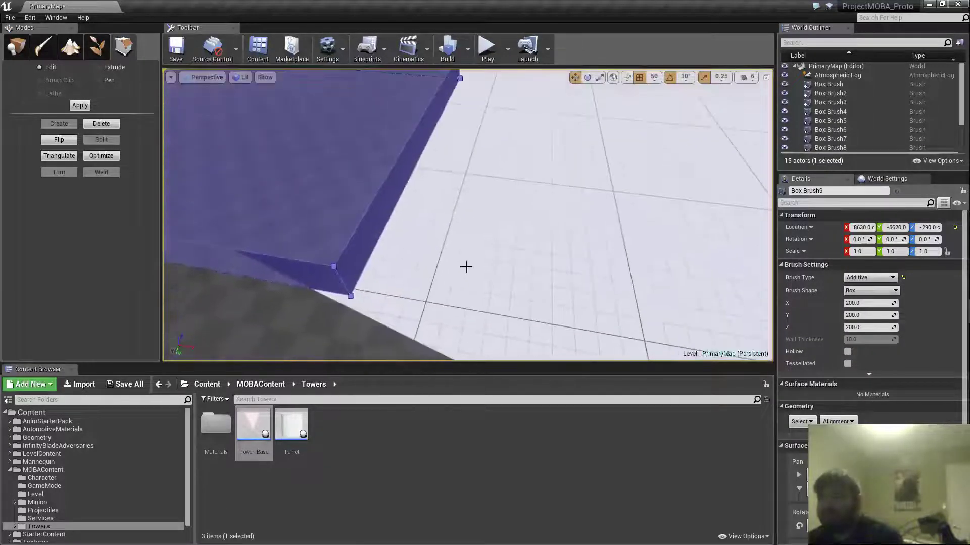
{"action": "left_click", "coordinate": [397, 188]}
{"action": "scroll", "coordinate": [429, 212], "scroll_direction": "down", "scroll_amount": 4}
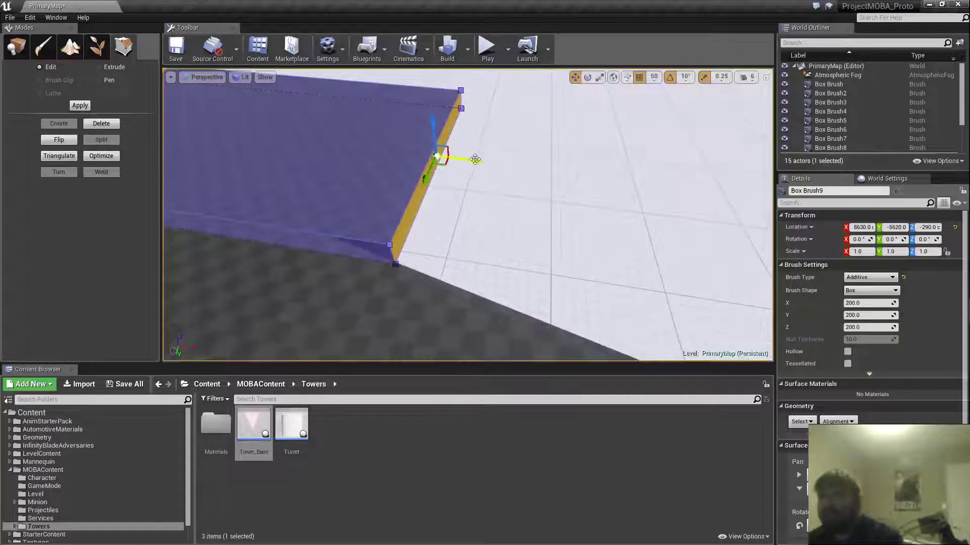
{"action": "left_click_drag", "start_coordinate": [474, 159], "coordinate": [428, 162]}
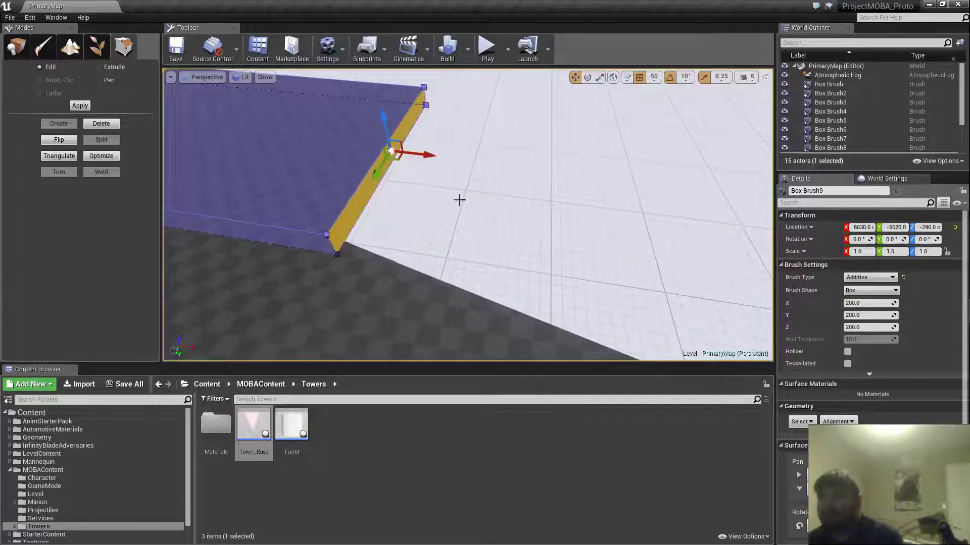
- Narrow the outer platform Box Brush8 by moving its -X face in the +X direction and its +X face in the -X direction
{"action": "mouse_move", "coordinate": [459, 199]}
{"action": "right_mouse_down"}
{"action": "mouse_move", "coordinate": [419, 202]}
{"action": "mouse_move", "coordinate": [510, 200]}
{"action": "mouse_move", "coordinate": [561, 232]}
{"action": "mouse_move", "coordinate": [535, 224]}
{"action": "mouse_move", "coordinate": [475, 261]}
{"action": "right_mouse_up"}
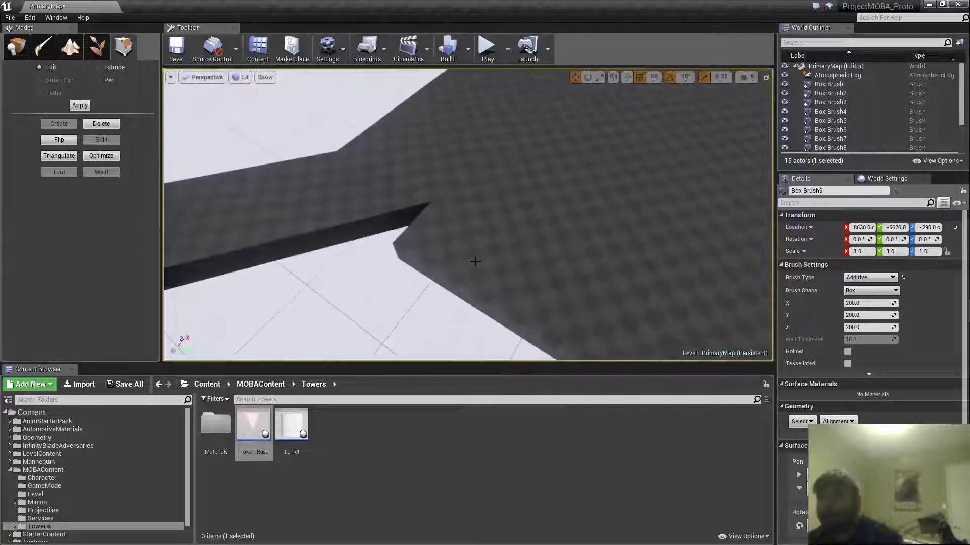
{"action": "left_click", "coordinate": [452, 277]}
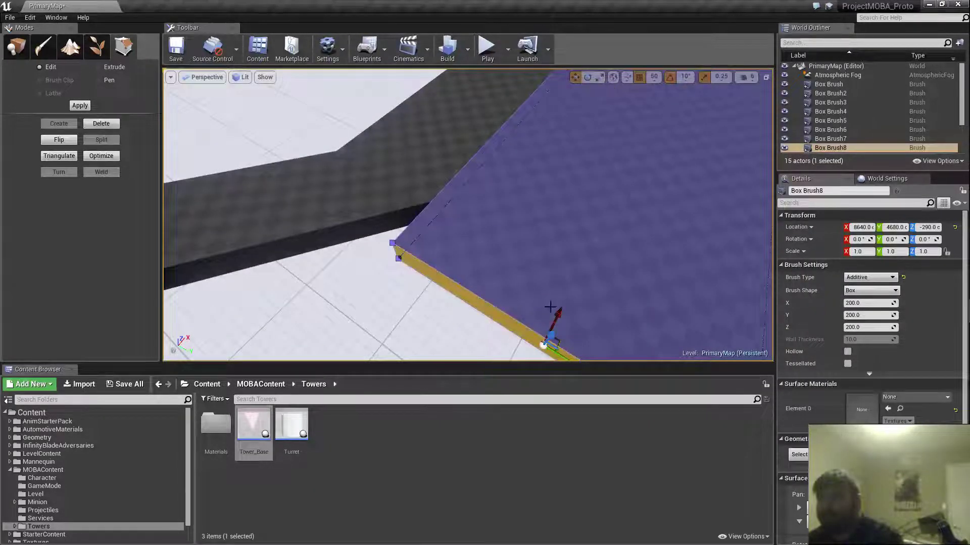
{"action": "mouse_move", "coordinate": [560, 312]}
{"action": "left_mouse_down"}
{"action": "mouse_move", "coordinate": [580, 281]}
{"action": "mouse_move", "coordinate": [605, 272]}
{"action": "left_mouse_up"}
{"action": "mouse_move", "coordinate": [481, 272]}
{"action": "right_mouse_down"}
{"action": "mouse_move", "coordinate": [465, 268]}
{"action": "mouse_move", "coordinate": [479, 271]}
{"action": "right_mouse_up"}
{"action": "left_click", "coordinate": [390, 238]}
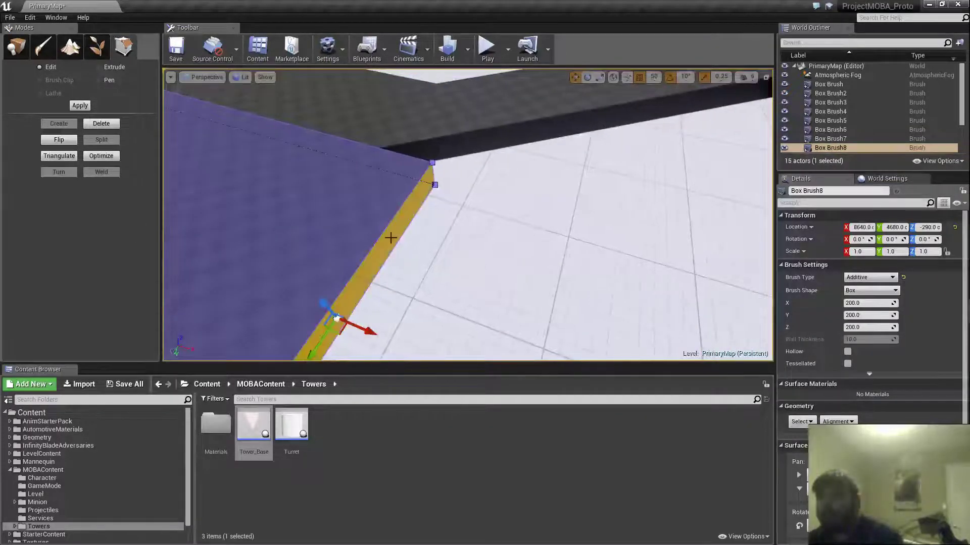
{"action": "left_click_drag", "start_coordinate": [361, 331], "coordinate": [293, 302]}
- Take the selection off Box Brush8 and save the map
{"action": "mouse_move", "coordinate": [402, 202]}
{"action": "right_mouse_down"}
{"action": "mouse_move", "coordinate": [399, 174]}
{"action": "mouse_move", "coordinate": [389, 173]}
{"action": "mouse_move", "coordinate": [412, 187]}
{"action": "right_mouse_up"}
{"action": "key", "text": "d"}
{"action": "right_click_drag", "start_coordinate": [470, 200], "coordinate": [470, 200]}
{"action": "left_click", "coordinate": [227, 102]}
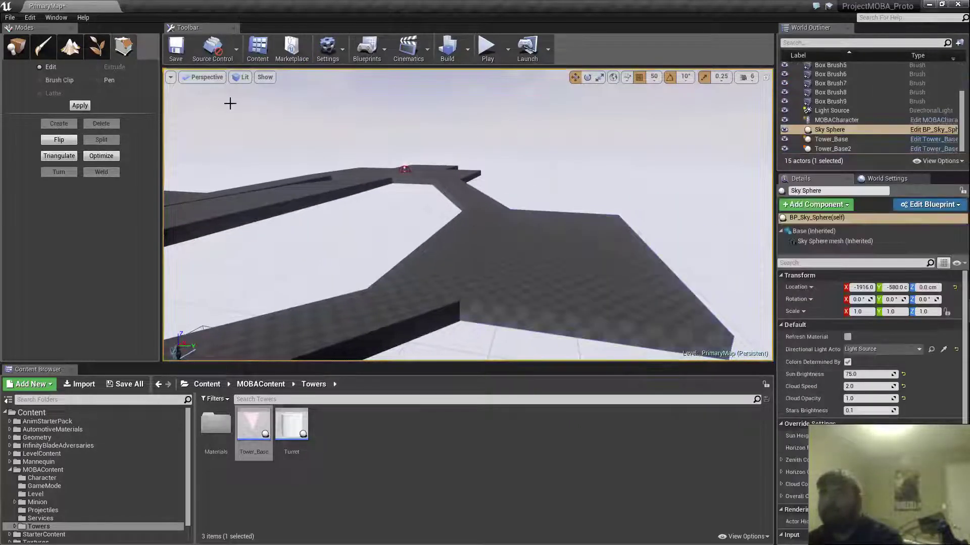
{"action": "key", "text": "ctrl+s"}
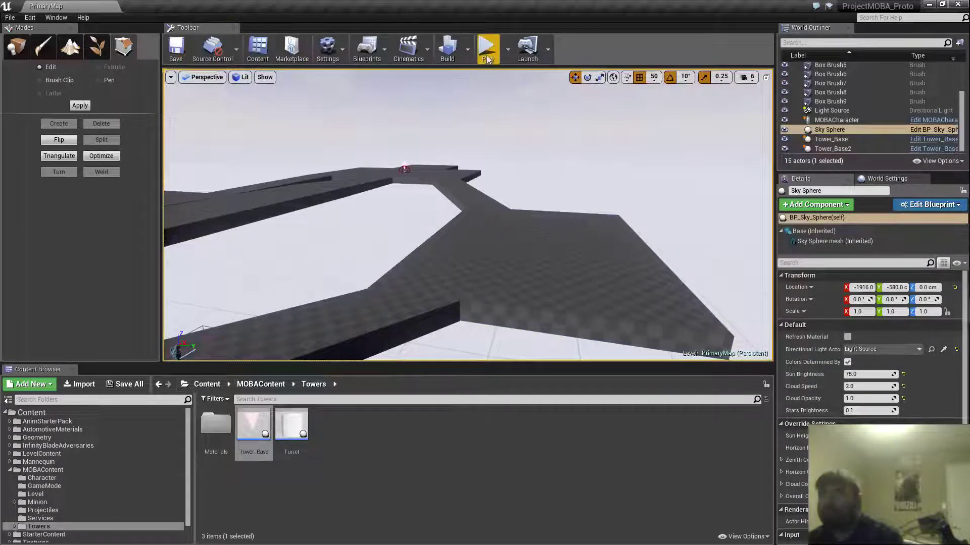
- Play-test the map by running the character forward toward a base tower, and end the session
{"action": "left_click", "coordinate": [488, 60]}
{"action": "key", "text": "w"}
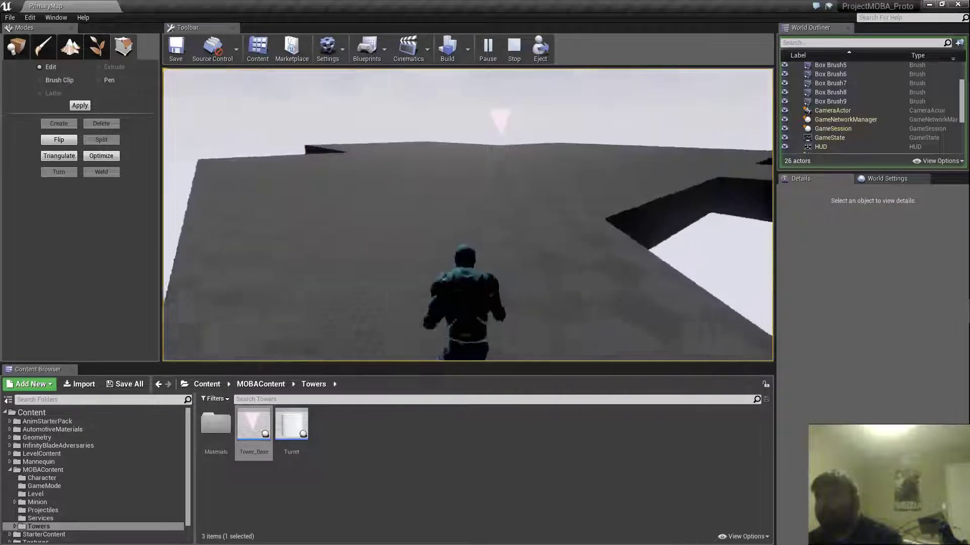
{"action": "key", "text": "Escape"}
- Select the -X base platforms, Box Brush and Box Brush2, and move them in the -X direction away from the lanes
{"action": "right_click_drag", "start_coordinate": [697, 303], "coordinate": [685, 273]}
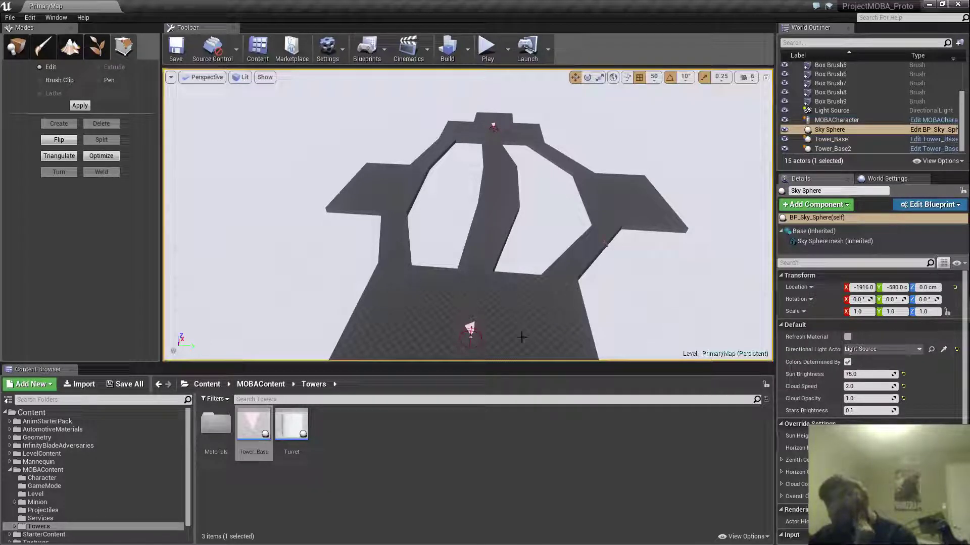
{"action": "right_click_drag", "start_coordinate": [521, 337], "coordinate": [602, 205]}
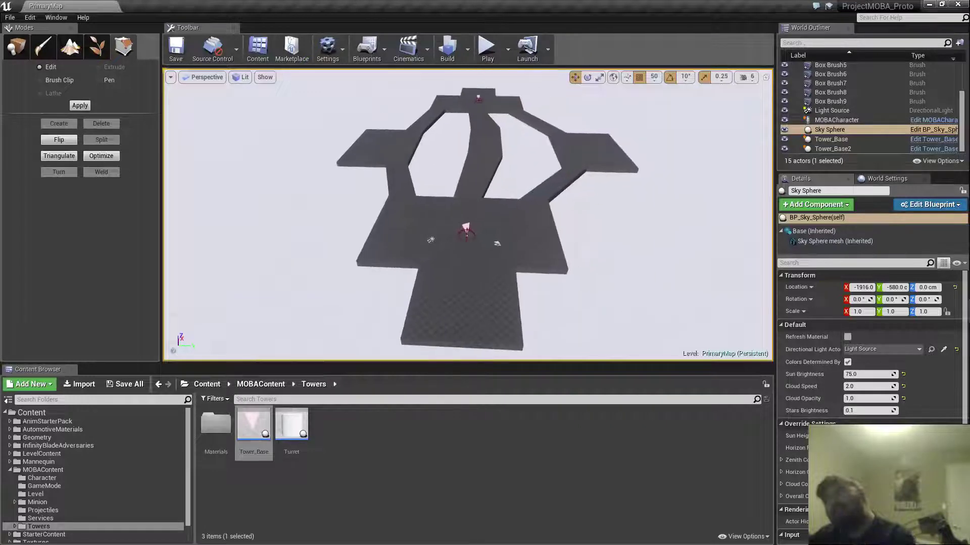
{"action": "right_click_drag", "start_coordinate": [493, 213], "coordinate": [596, 186]}
{"action": "left_click", "coordinate": [494, 213]}
{"action": "left_click", "coordinate": [574, 194], "text": "ctrl"}
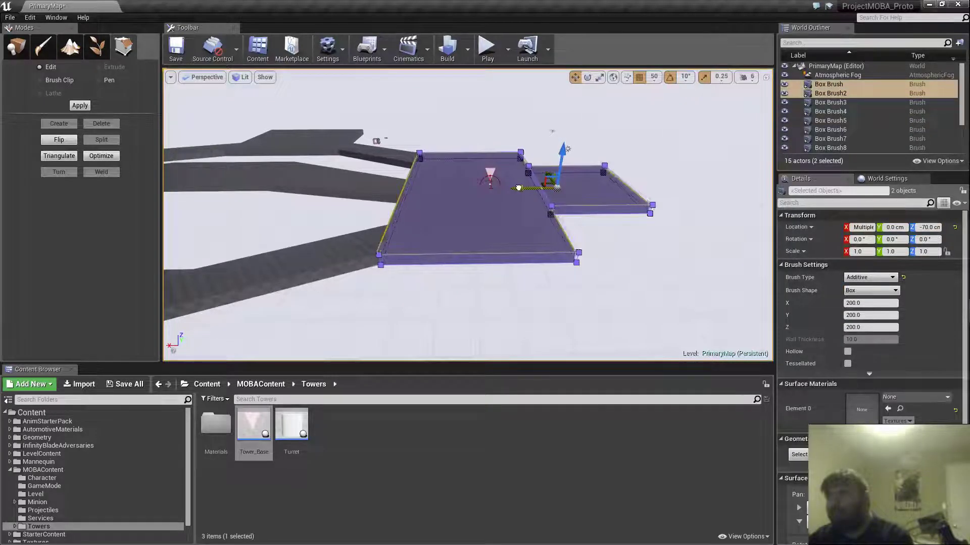
{"action": "left_click_drag", "start_coordinate": [522, 188], "coordinate": [530, 189]}
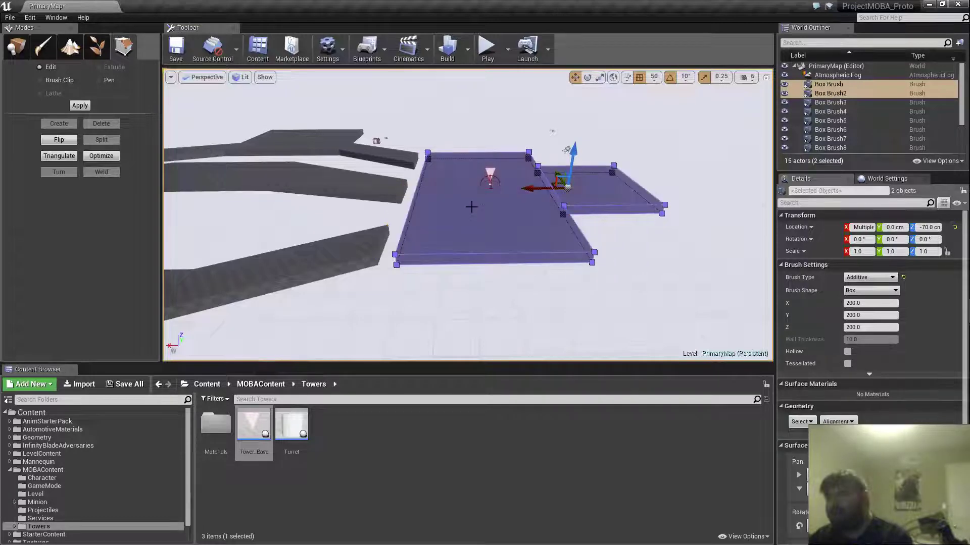
- Select all three lanes, Box Brush5, Box Brush4 and Box Brush3, at their ends facing the -X base
{"action": "mouse_move", "coordinate": [472, 206]}
{"action": "right_mouse_down"}
{"action": "mouse_move", "coordinate": [468, 222]}
{"action": "mouse_move", "coordinate": [430, 222]}
{"action": "mouse_move", "coordinate": [454, 218]}
{"action": "mouse_move", "coordinate": [420, 212]}
{"action": "right_mouse_up"}
{"action": "key", "text": "w"}
{"action": "key", "text": "s"}
{"action": "left_click", "coordinate": [426, 210]}
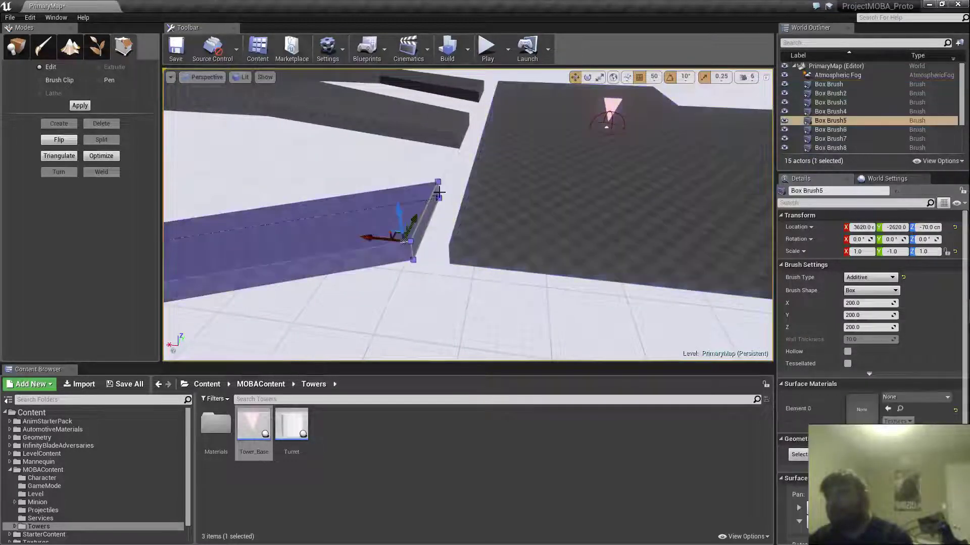
{"action": "left_click", "coordinate": [459, 136], "text": "ctrl"}
{"action": "left_click", "coordinate": [482, 88], "text": "ctrl"}
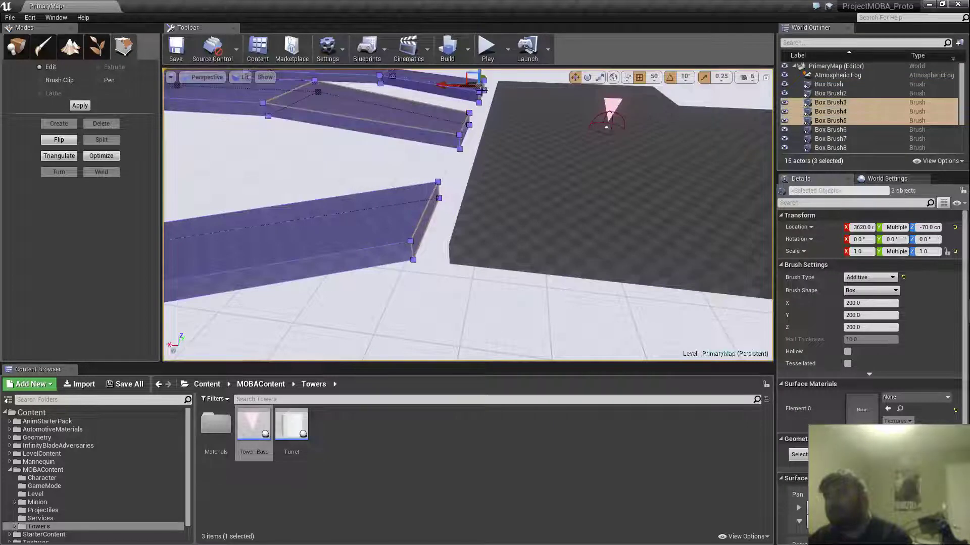
- Select the -X end faces of the three lanes and extend them in the -X direction to close the gap to the base
{"action": "key", "text": "w"}
{"action": "right_click_drag", "start_coordinate": [427, 217], "coordinate": [399, 165]}
{"action": "left_click", "coordinate": [466, 219], "text": "ctrl"}
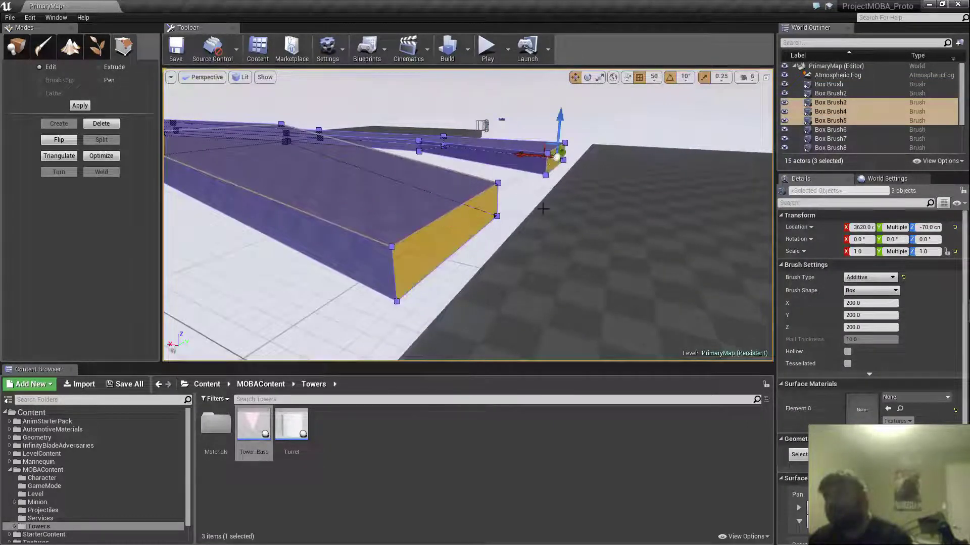
{"action": "key", "text": "d"}
{"action": "right_click_drag", "start_coordinate": [543, 208], "coordinate": [263, 220]}
{"action": "key", "text": "a"}
{"action": "key", "text": "d"}
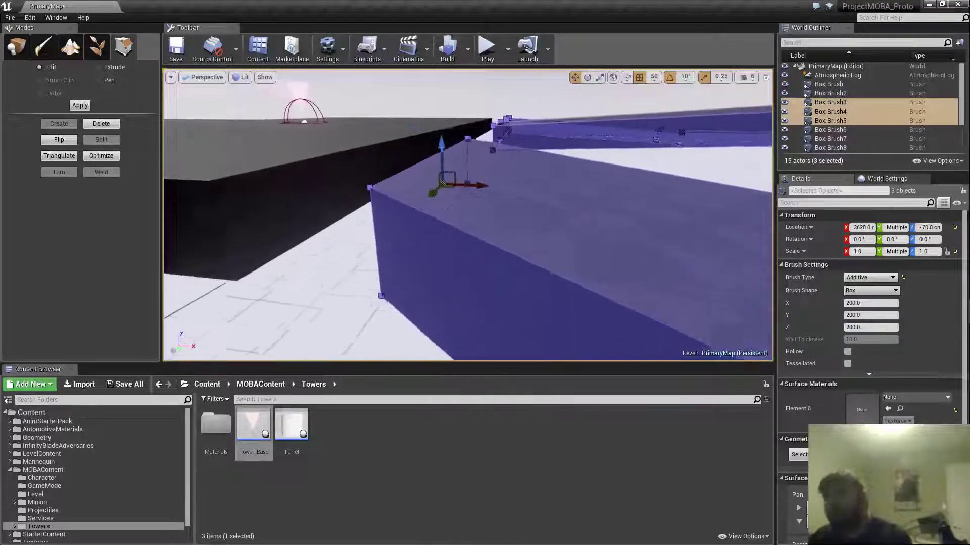
{"action": "right_click_drag", "start_coordinate": [531, 258], "coordinate": [519, 222]}
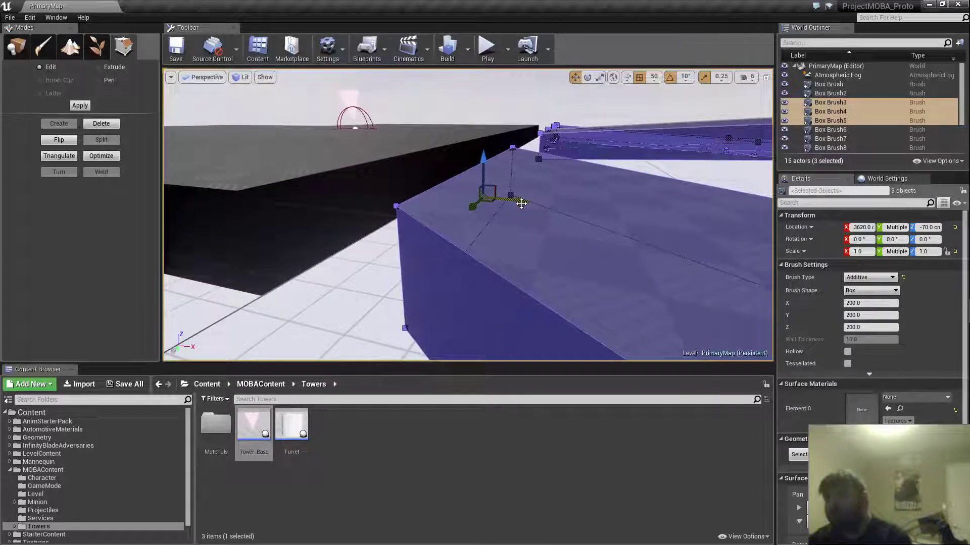
{"action": "mouse_move", "coordinate": [521, 203]}
{"action": "right_mouse_down"}
{"action": "mouse_move", "coordinate": [506, 204]}
{"action": "mouse_move", "coordinate": [521, 205]}
{"action": "mouse_move", "coordinate": [515, 227]}
{"action": "mouse_move", "coordinate": [522, 213]}
{"action": "mouse_move", "coordinate": [475, 218]}
{"action": "mouse_move", "coordinate": [505, 218]}
{"action": "mouse_move", "coordinate": [506, 230]}
{"action": "right_mouse_up"}
{"action": "key", "text": "d"}
{"action": "key", "text": "w"}
{"action": "key", "text": "a"}
{"action": "key", "text": "w"}
{"action": "key", "text": "s"}
{"action": "key", "text": "d"}
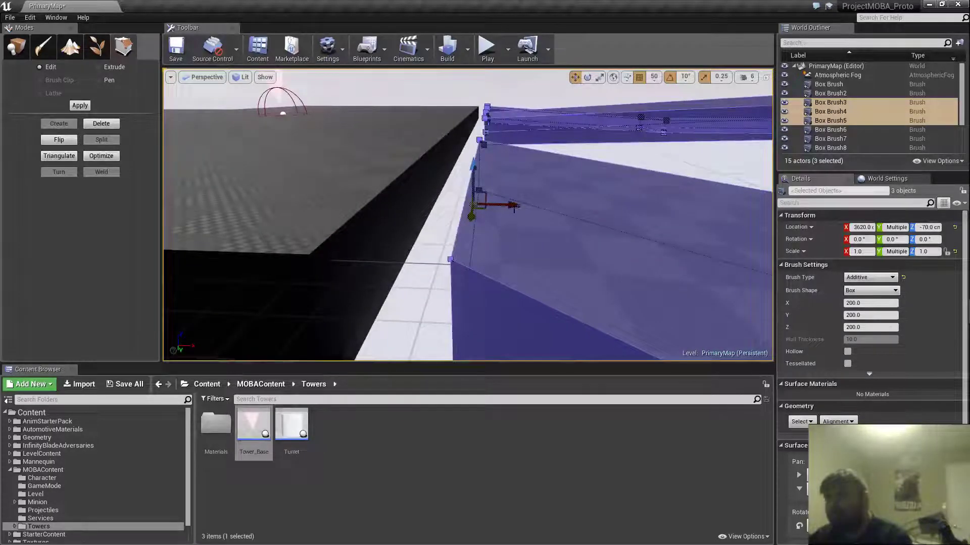
{"action": "left_click_drag", "start_coordinate": [511, 205], "coordinate": [444, 205]}
- Switch to placement mode, select the +X base platforms Box Brush6 and Box Brush7, and move them in the +X direction
{"action": "key", "text": "s"}
{"action": "mouse_move", "coordinate": [483, 219]}
{"action": "right_mouse_down"}
{"action": "mouse_move", "coordinate": [507, 224]}
{"action": "mouse_move", "coordinate": [512, 187]}
{"action": "mouse_move", "coordinate": [485, 172]}
{"action": "mouse_move", "coordinate": [323, 202]}
{"action": "mouse_move", "coordinate": [224, 141]}
{"action": "right_mouse_up"}
{"action": "key", "text": "w"}
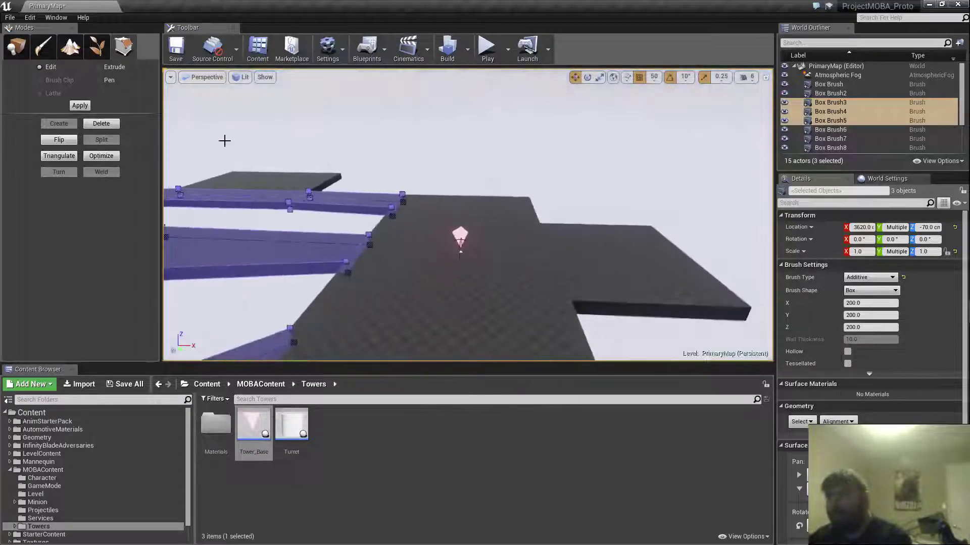
{"action": "key", "text": "shift+1"}
{"action": "left_click", "coordinate": [545, 257]}
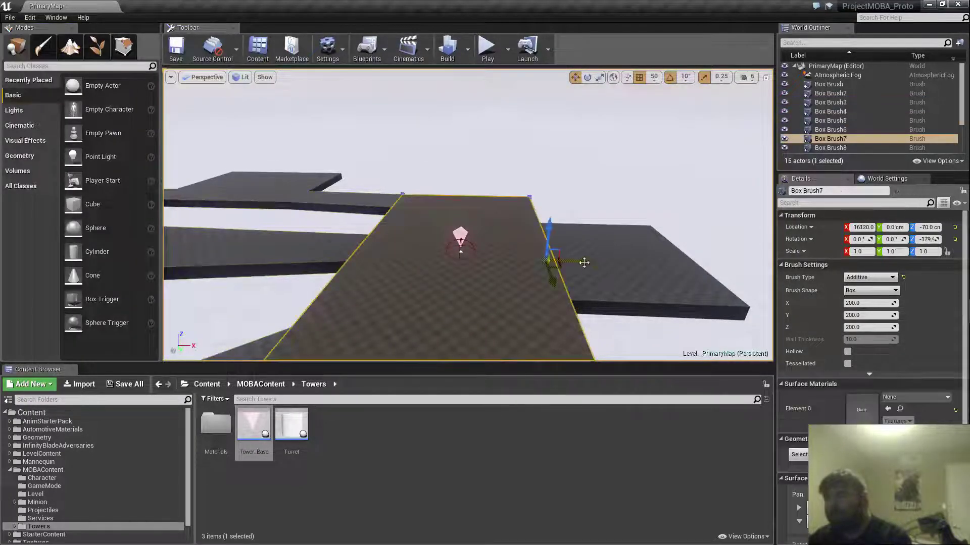
{"action": "left_click", "coordinate": [587, 262], "text": "ctrl"}
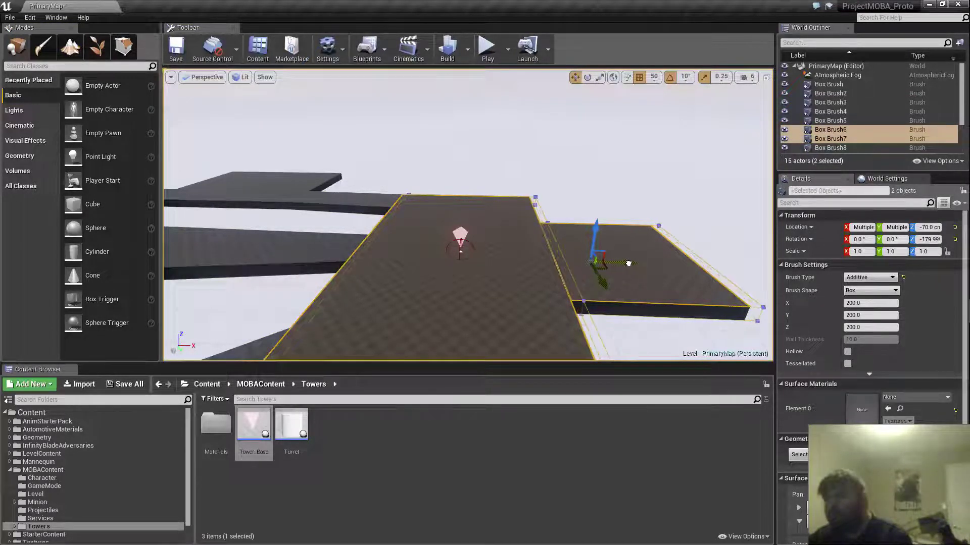
{"action": "left_click_drag", "start_coordinate": [630, 263], "coordinate": [640, 263]}
- Select the three lanes Box Brush3, Box Brush4 and Box Brush5 near the +X base and switch to geometry editing
{"action": "right_click_drag", "start_coordinate": [640, 263], "coordinate": [538, 230]}
{"action": "key", "text": "w"}
{"action": "left_click", "coordinate": [500, 240]}
{"action": "left_click", "coordinate": [326, 305], "text": "ctrl"}
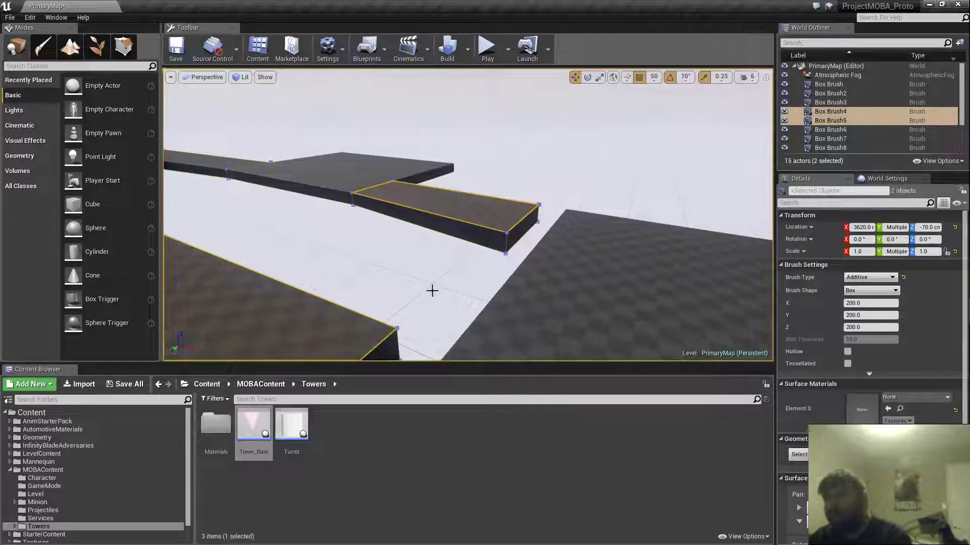
{"action": "right_click_drag", "start_coordinate": [431, 290], "coordinate": [531, 296]}
{"action": "left_click", "coordinate": [290, 294], "text": "ctrl"}
{"action": "key", "text": "s"}
{"action": "left_click", "coordinate": [431, 277]}
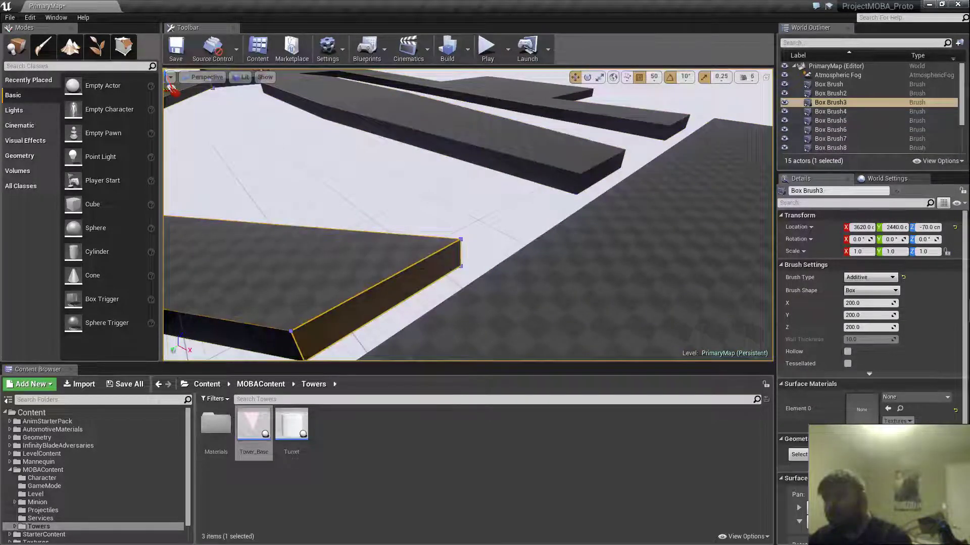
{"action": "left_click", "coordinate": [577, 143], "text": "ctrl"}
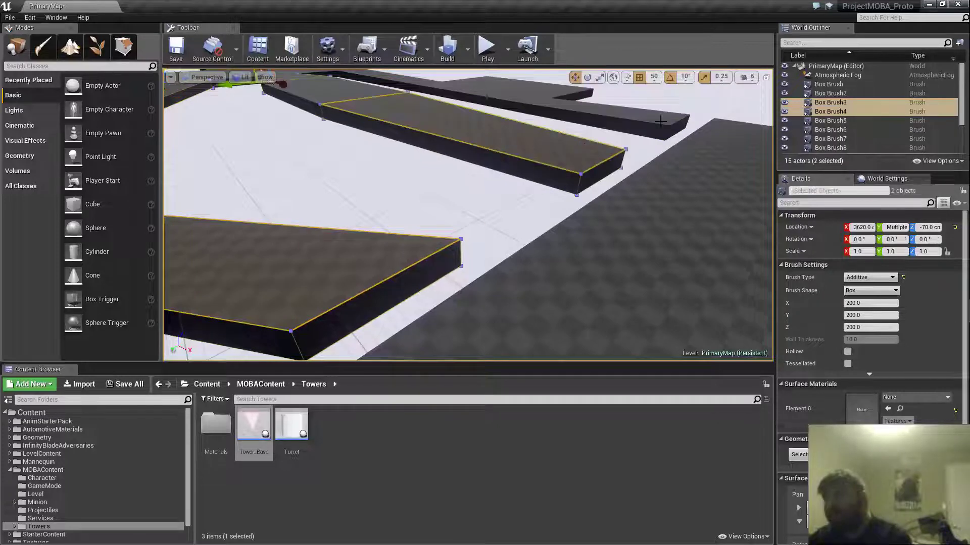
{"action": "left_click", "coordinate": [652, 118], "text": "ctrl"}
{"action": "left_click", "coordinate": [123, 46]}
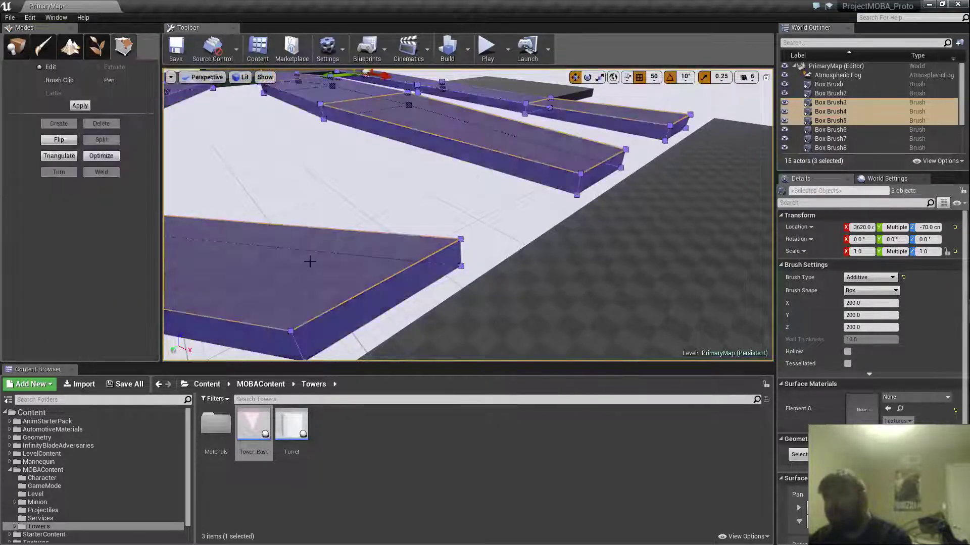
- Select the +X end faces of the three lanes and extend them in the +X direction toward the base
{"action": "left_click", "coordinate": [397, 282]}
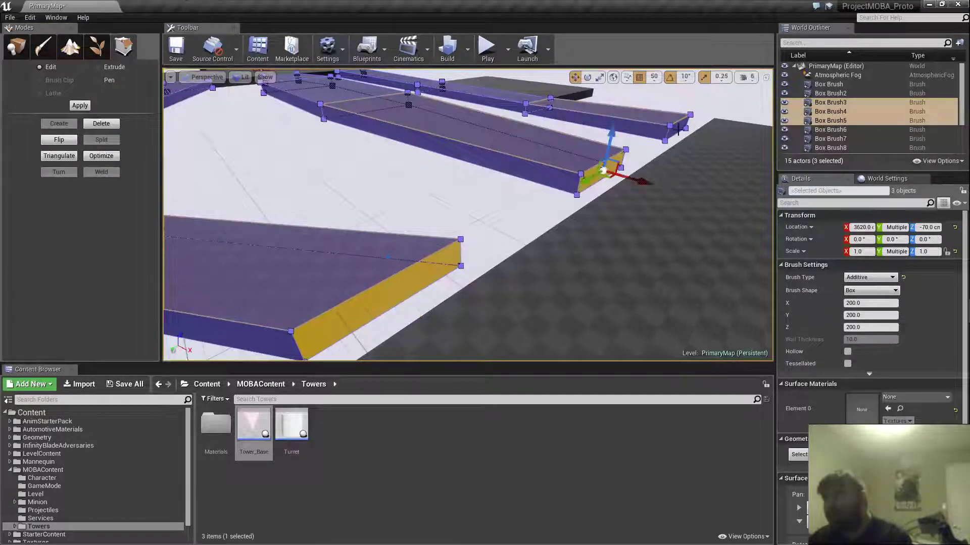
{"action": "mouse_move", "coordinate": [677, 129]}
{"action": "right_mouse_down"}
{"action": "mouse_move", "coordinate": [676, 151]}
{"action": "mouse_move", "coordinate": [656, 157]}
{"action": "mouse_move", "coordinate": [454, 165]}
{"action": "right_mouse_up"}
{"action": "right_click_drag", "start_coordinate": [505, 132], "coordinate": [528, 137]}
{"action": "left_click_drag", "start_coordinate": [408, 133], "coordinate": [305, 144]}
- Return to placement mode, take the selection off the lanes, and start a play-test of the map
{"action": "right_click_drag", "start_coordinate": [292, 203], "coordinate": [427, 177]}
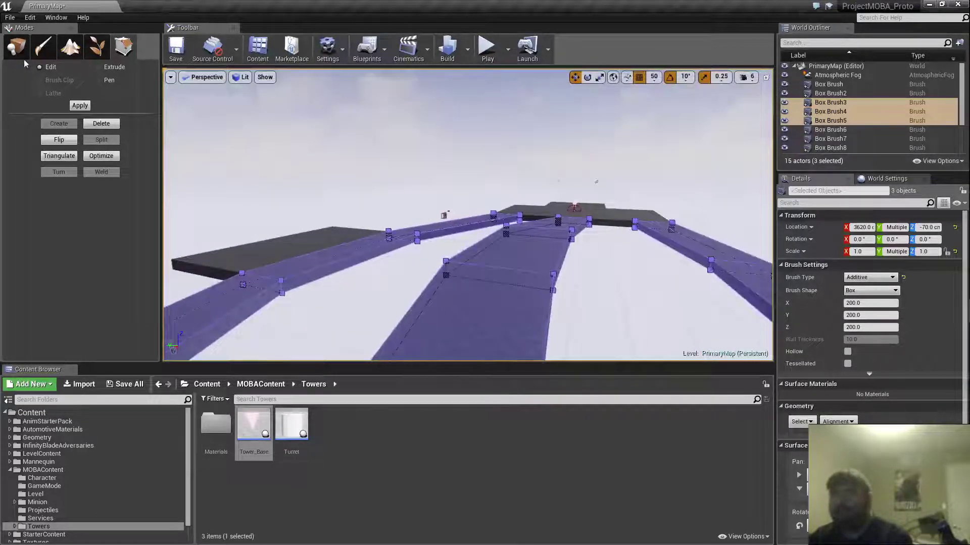
{"action": "left_click", "coordinate": [15, 48]}
{"action": "right_click_drag", "start_coordinate": [323, 182], "coordinate": [515, 217]}
{"action": "left_click", "coordinate": [522, 208]}
{"action": "left_click", "coordinate": [487, 51]}
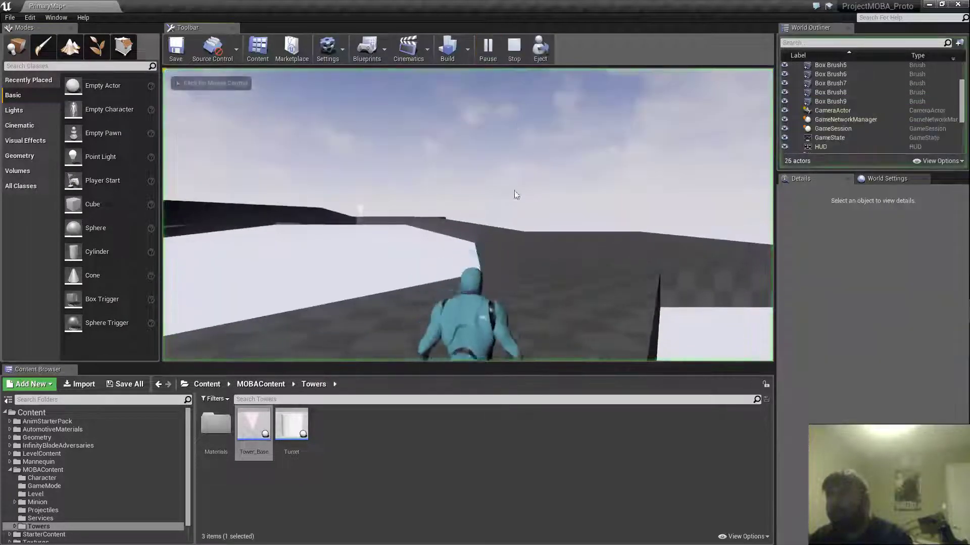
- Run the character along the lane toward the tower base to check the lane's length, and end the play-test
{"action": "left_click", "coordinate": [515, 194]}
{"action": "key", "text": "w"}
{"action": "key", "text": "w"}
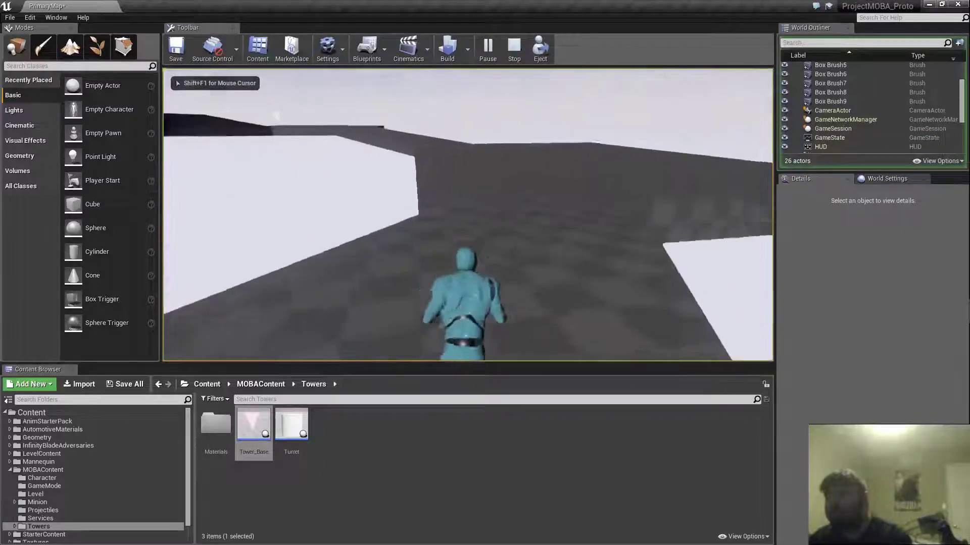
{"action": "key", "text": "w"}
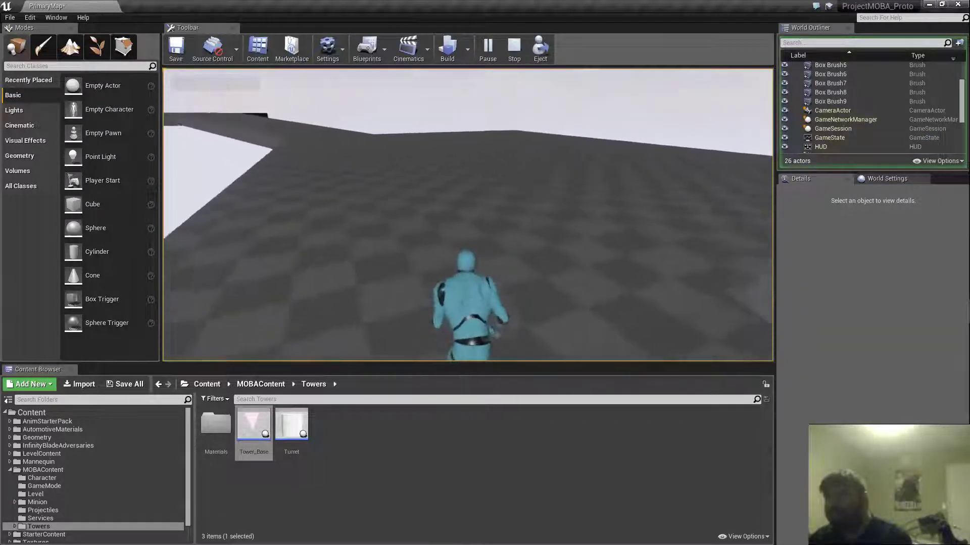
{"action": "key", "text": "w"}
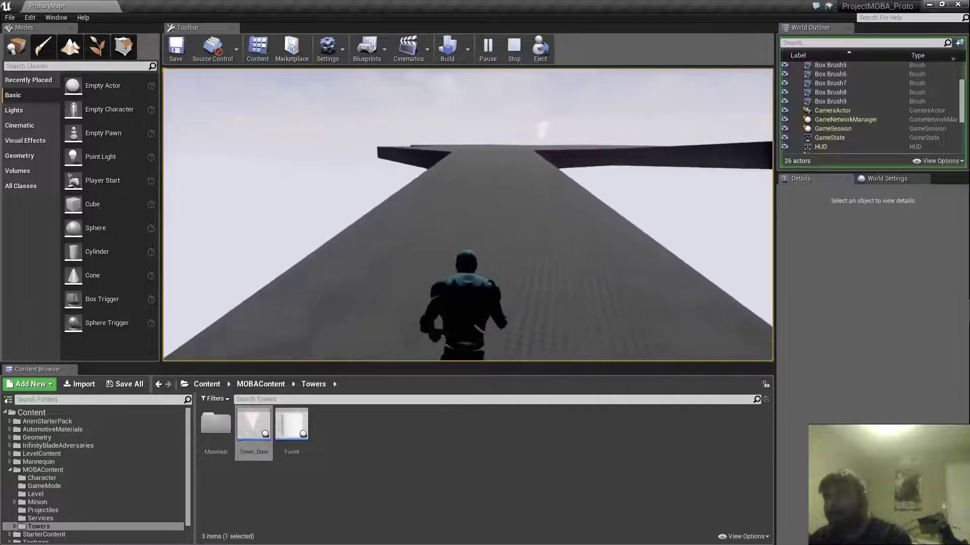
{"action": "key", "text": "w"}
{"action": "key", "text": "w"}
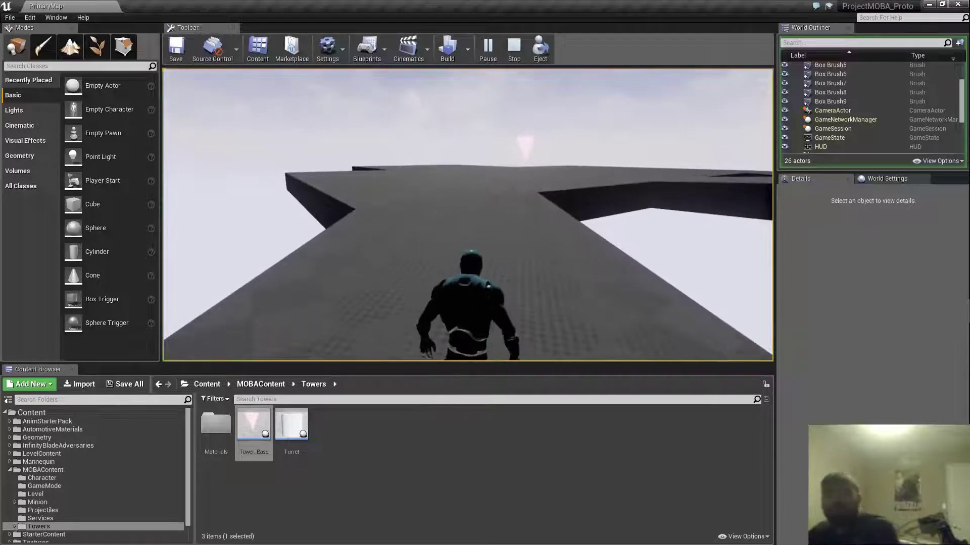
{"action": "key", "text": "Escape"}
- Examine the whole map layout from above, covering both bases, the three lanes and the outer platforms
{"action": "right_click_drag", "start_coordinate": [467, 214], "coordinate": [515, 220]}
{"action": "key", "text": "s"}
{"action": "key", "text": "s"}
{"action": "scroll", "coordinate": [475, 313], "scroll_direction": "up", "scroll_amount": 1}
{"action": "key", "text": "a"}
{"action": "key", "text": "s"}
{"action": "key", "text": "d"}
{"action": "key", "text": "w"}
{"action": "key", "text": "w"}
{"action": "key", "text": "a"}
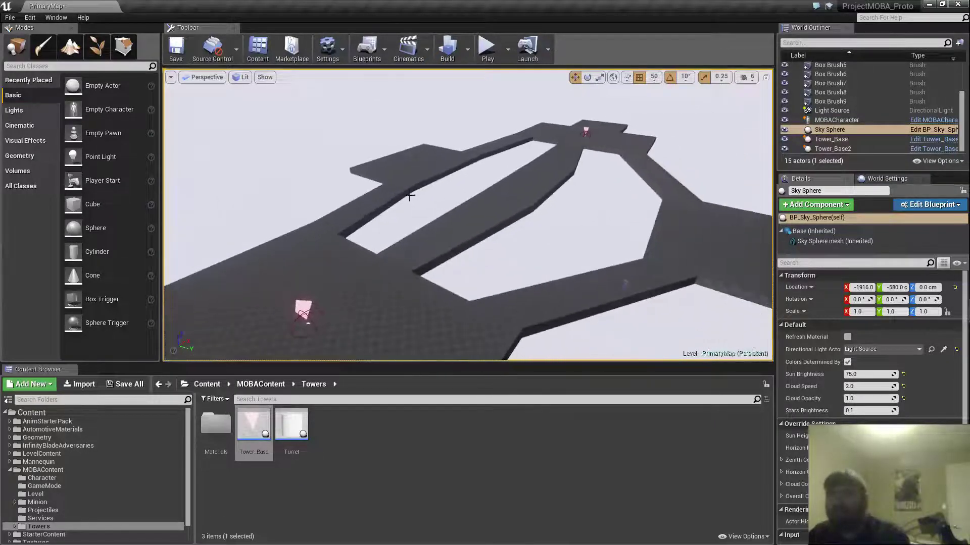
- Create a new landscape under the map with 63×63-quad sections, 1×1 section per component and 8×8 components
{"action": "left_click", "coordinate": [43, 47]}
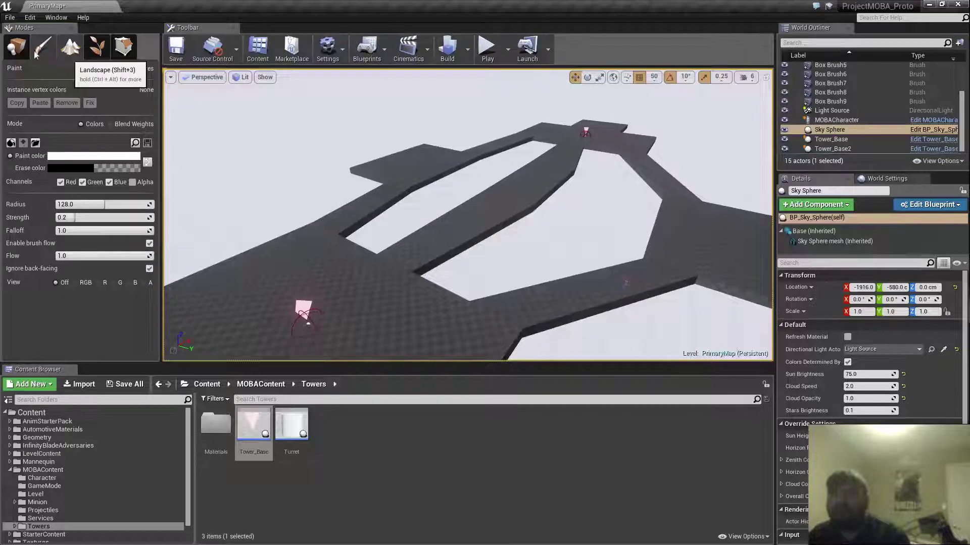
{"action": "left_click", "coordinate": [71, 53]}
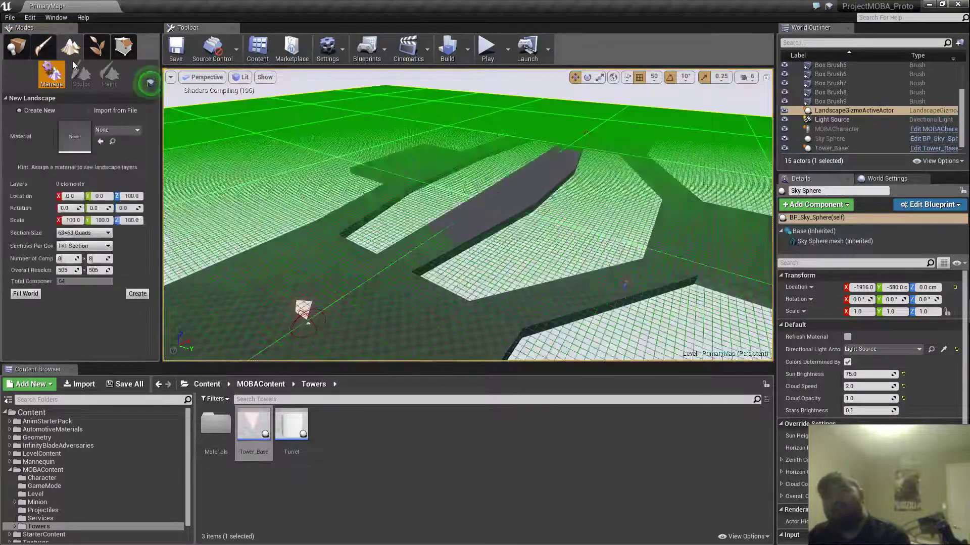
{"action": "right_click_drag", "start_coordinate": [448, 191], "coordinate": [393, 202]}
{"action": "key", "text": "w"}
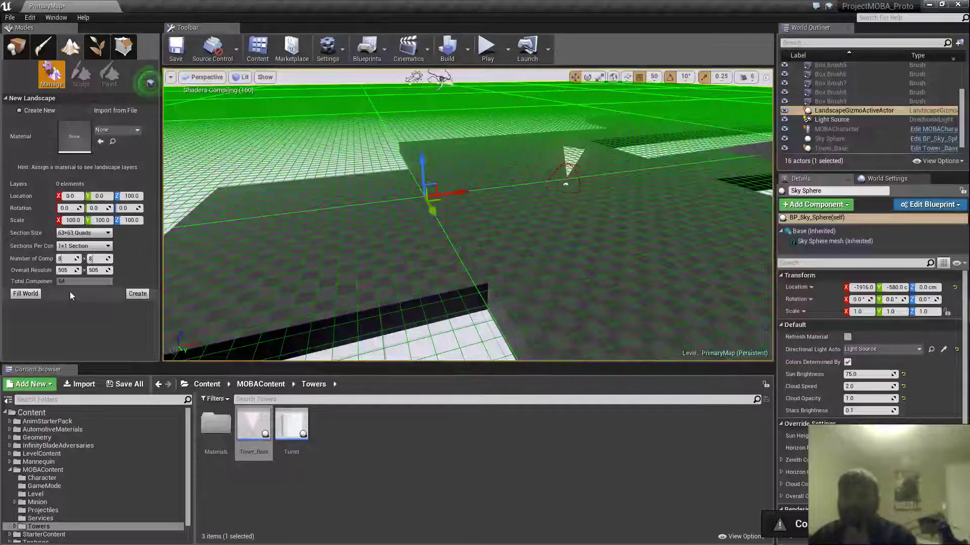
{"action": "left_click", "coordinate": [108, 246]}
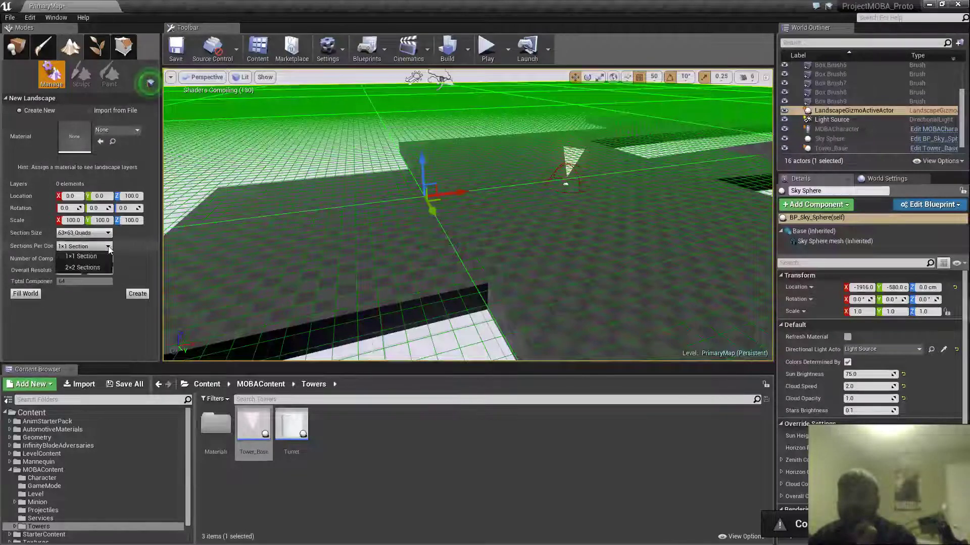
{"action": "left_click", "coordinate": [108, 247]}
{"action": "left_click", "coordinate": [108, 233]}
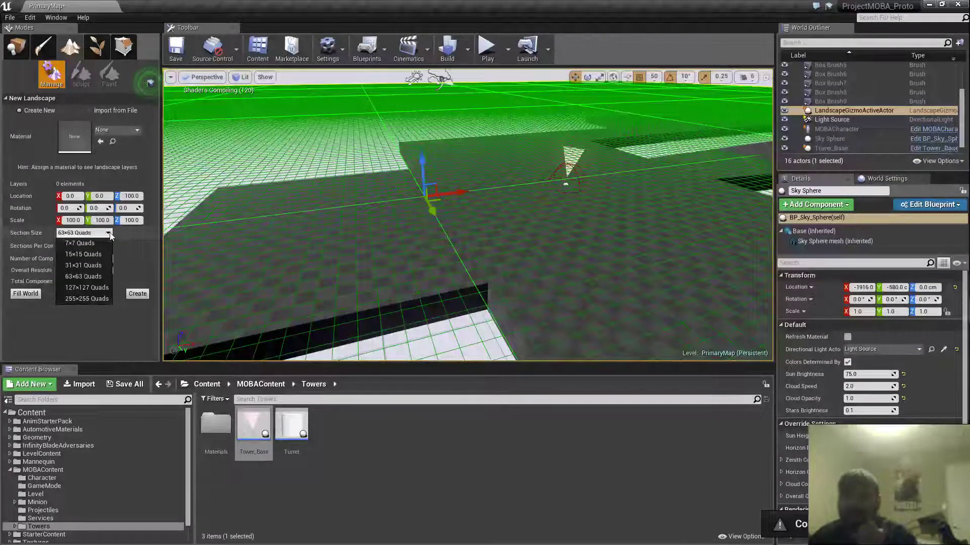
{"action": "left_click", "coordinate": [109, 234]}
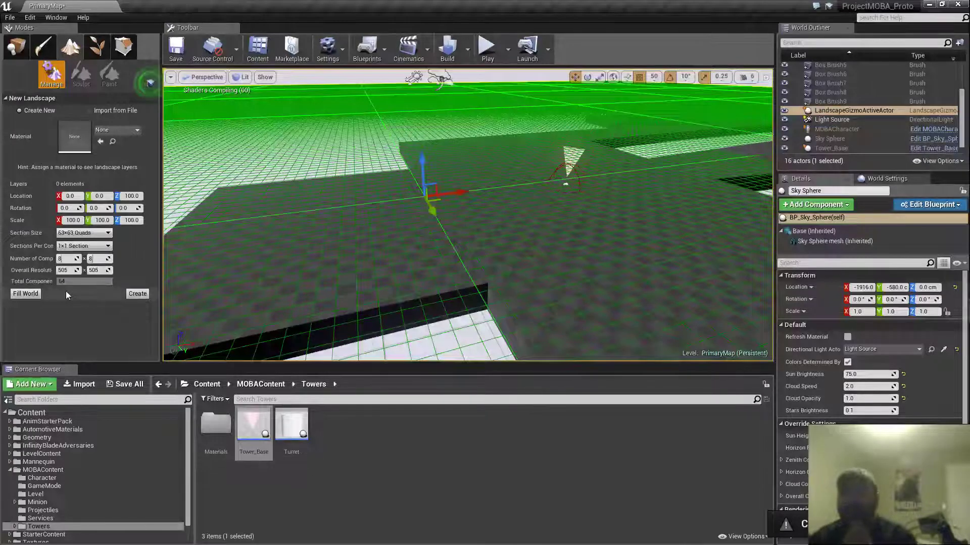
{"action": "left_click", "coordinate": [138, 294]}
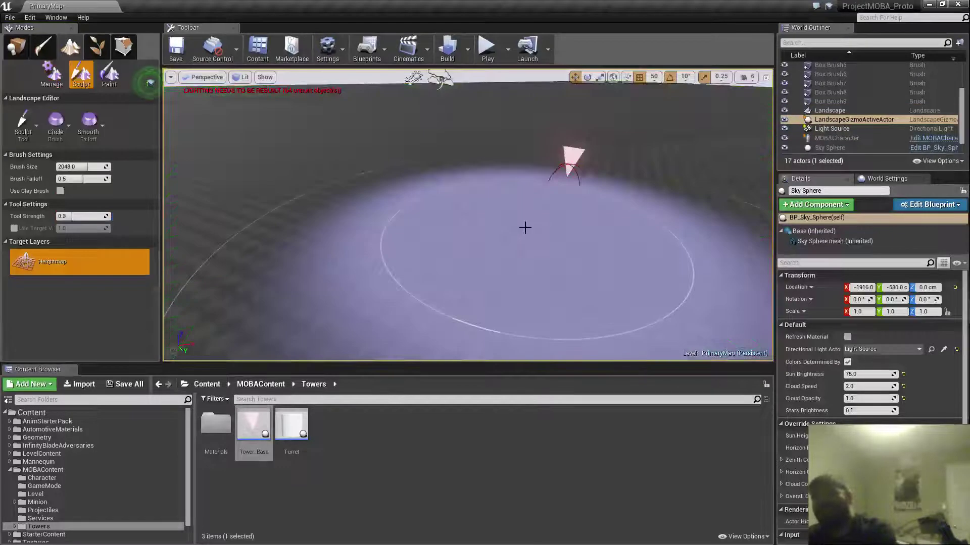
- Examine the landscape's extent around the map, return to placement mode, and delete the landscape
{"action": "right_click_drag", "start_coordinate": [537, 201], "coordinate": [561, 197]}
{"action": "key", "text": "w"}
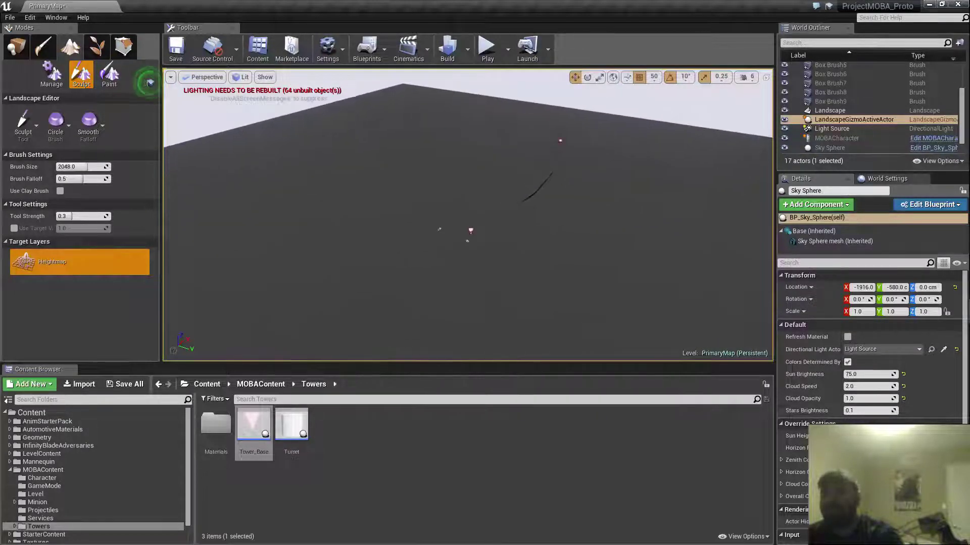
{"action": "left_click_drag", "start_coordinate": [503, 182], "coordinate": [402, 172]}
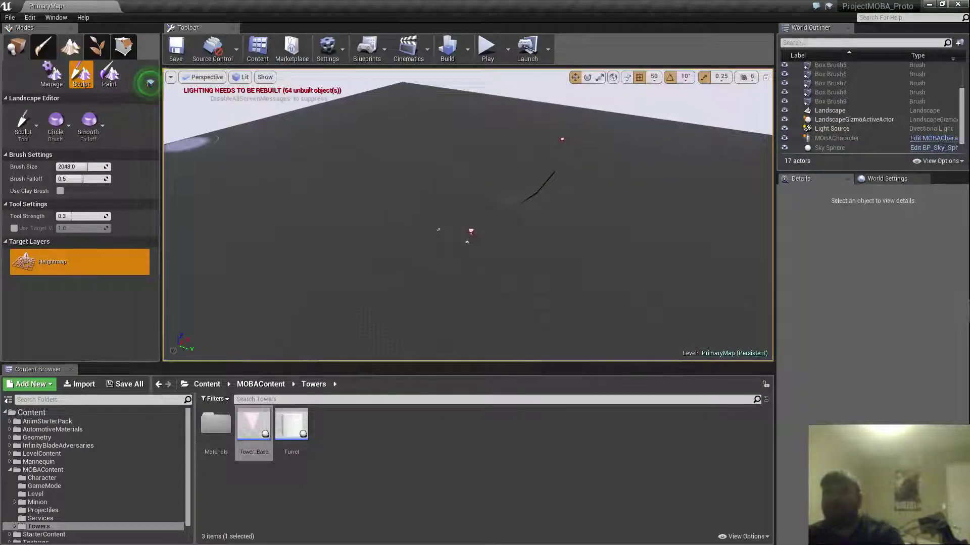
{"action": "left_click", "coordinate": [16, 47]}
{"action": "left_click", "coordinate": [421, 139]}
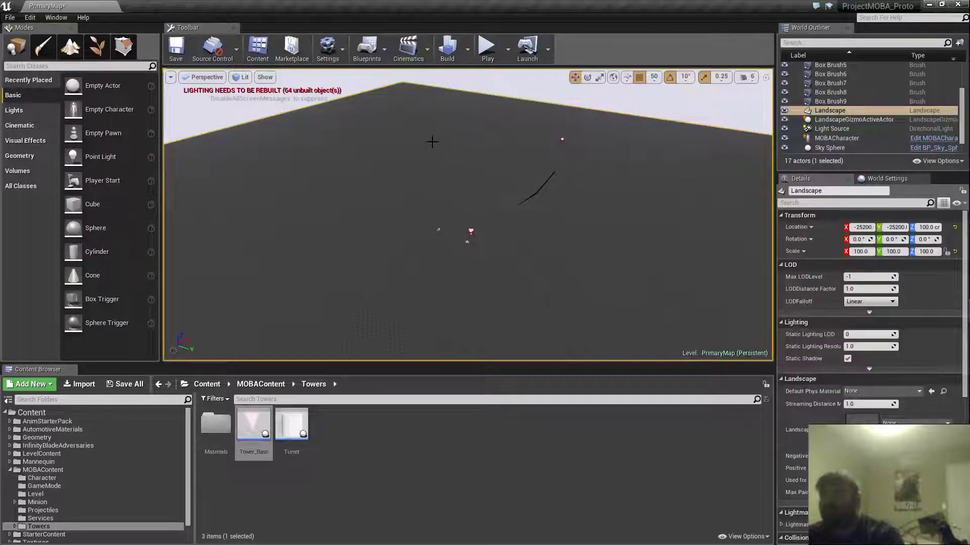
{"action": "key", "text": "Delete"}
- Save the PrimaryMap level
{"action": "right_click_drag", "start_coordinate": [453, 181], "coordinate": [485, 204]}
{"action": "key", "text": "w"}
{"action": "left_click", "coordinate": [177, 49]}
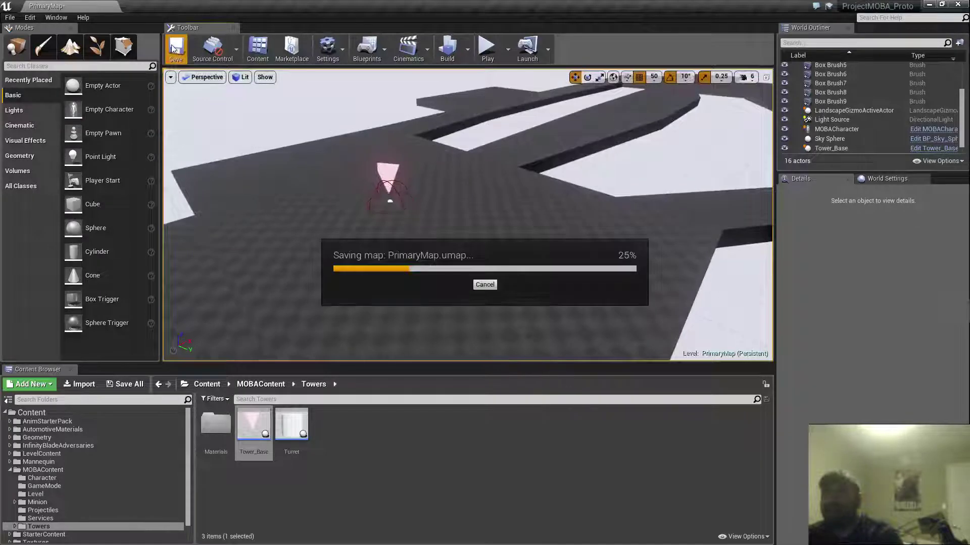
{"action": "right_click_drag", "start_coordinate": [311, 100], "coordinate": [458, 124]}
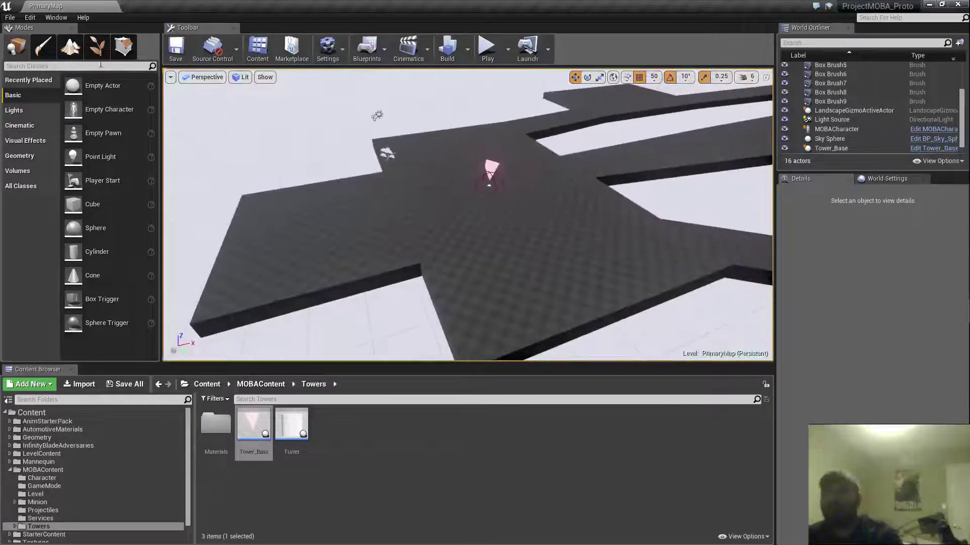
- Set up a new landscape with 15×15-quad sections and move its preview in the +X direction to center it on the lanes
{"action": "left_click", "coordinate": [70, 48]}
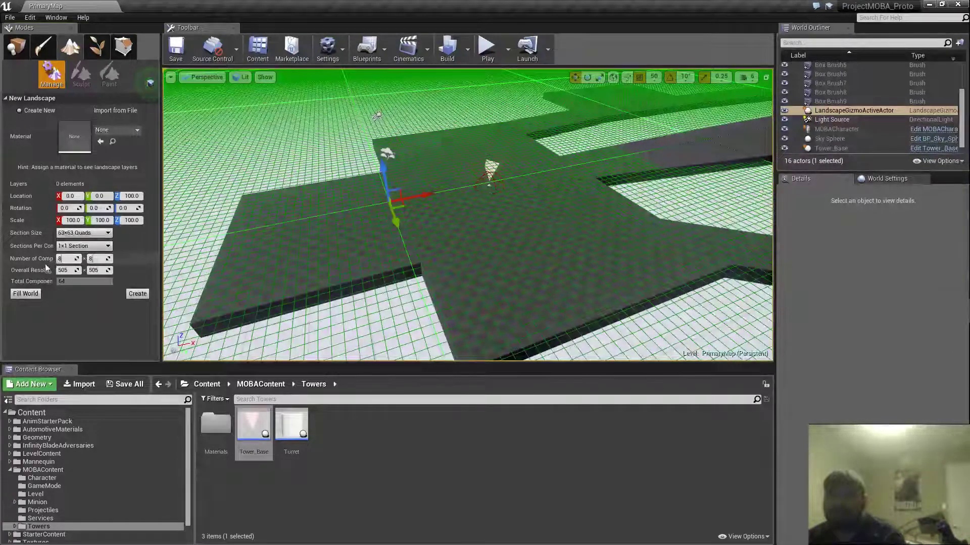
{"action": "left_click_drag", "start_coordinate": [54, 266], "coordinate": [75, 264]}
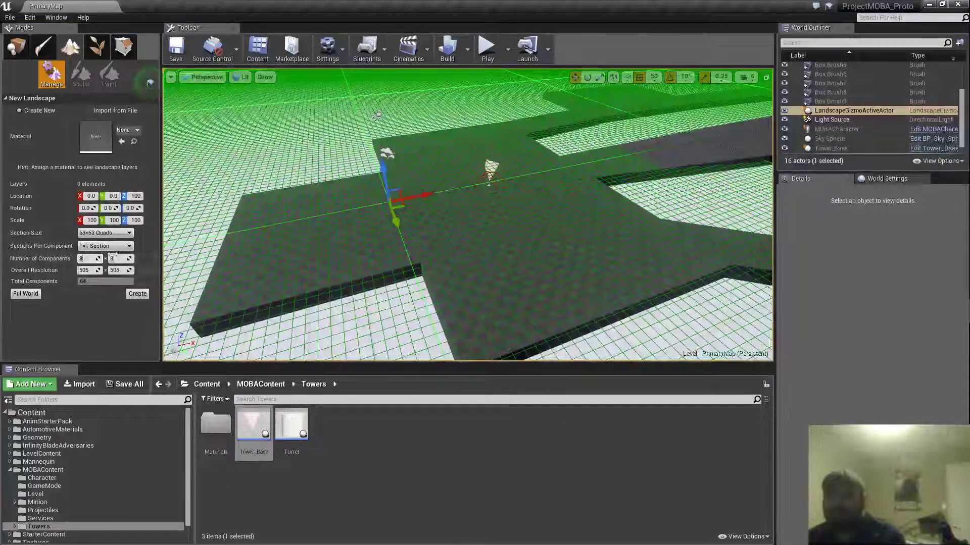
{"action": "left_click", "coordinate": [124, 234]}
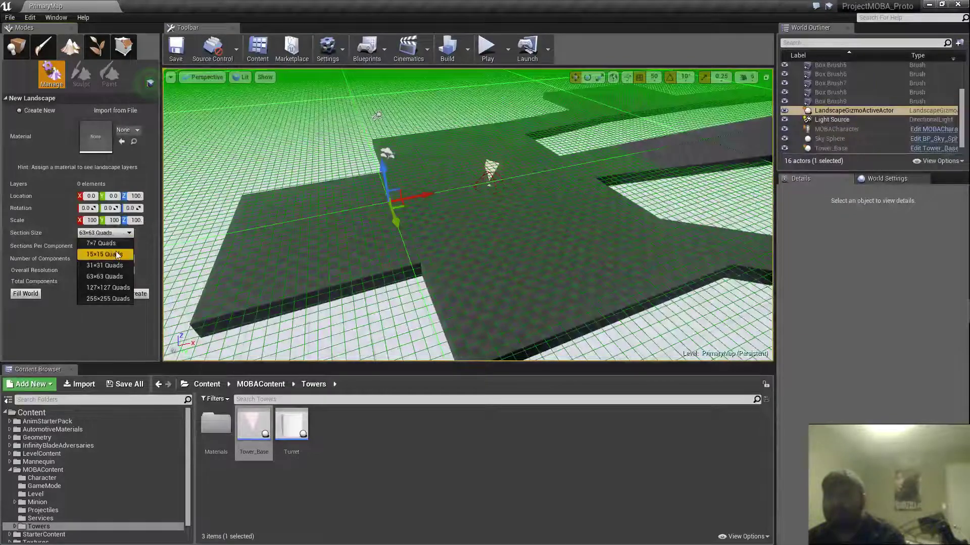
{"action": "left_click", "coordinate": [118, 254]}
{"action": "key", "text": "s"}
{"action": "mouse_move", "coordinate": [365, 258]}
{"action": "right_mouse_down"}
{"action": "mouse_move", "coordinate": [341, 237]}
{"action": "mouse_move", "coordinate": [376, 233]}
{"action": "mouse_move", "coordinate": [382, 257]}
{"action": "right_mouse_up"}
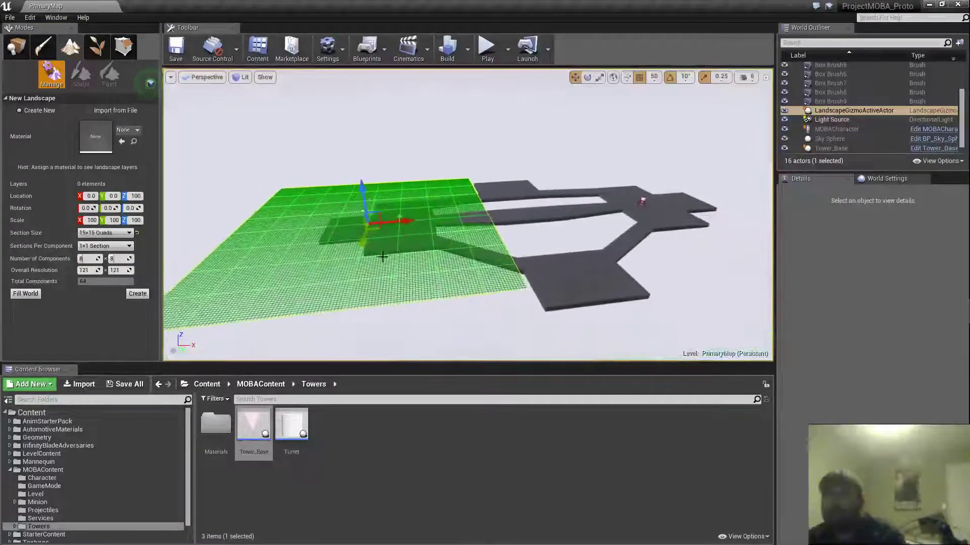
{"action": "left_click_drag", "start_coordinate": [406, 224], "coordinate": [555, 210]}
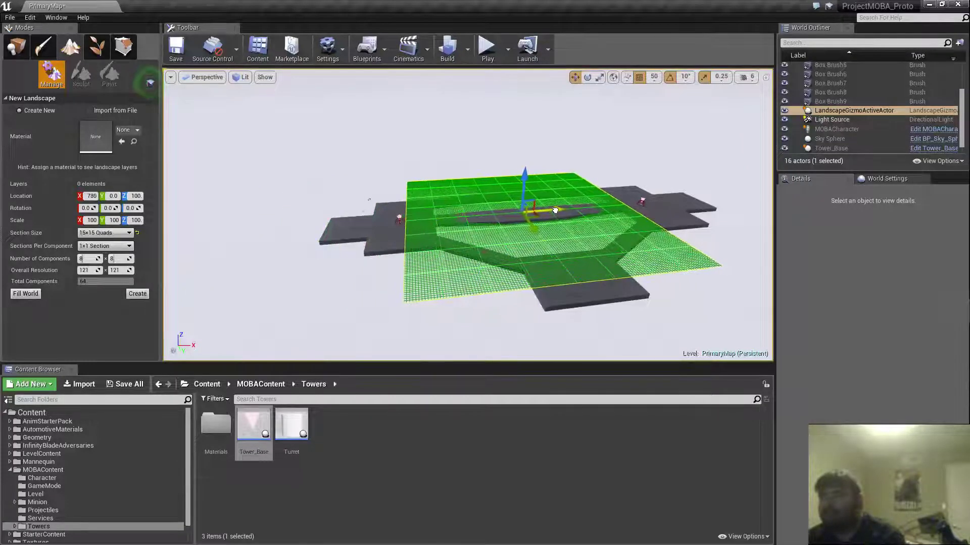
- Set the landscape's section size to 31×31 quads and create it beneath the whole map
{"action": "left_click", "coordinate": [130, 233]}
{"action": "left_click", "coordinate": [119, 266]}
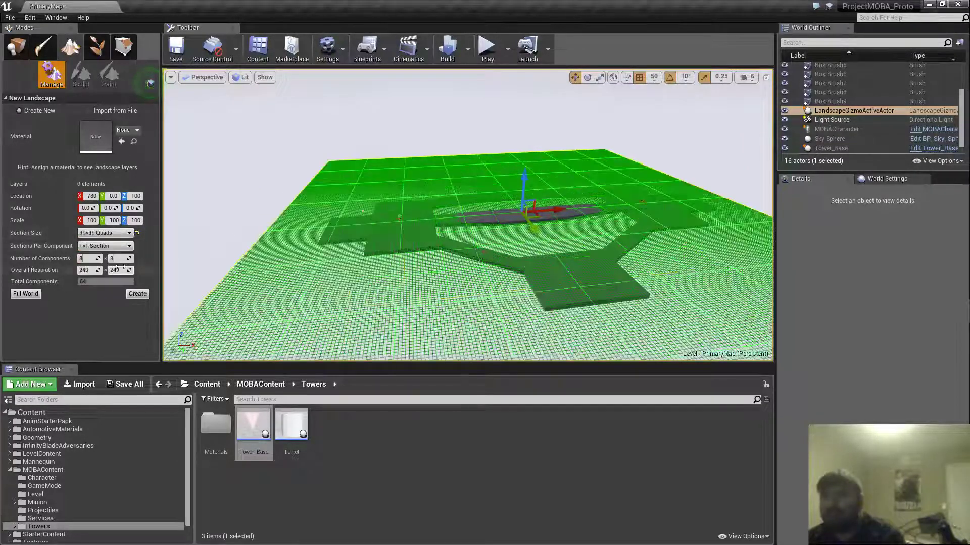
{"action": "mouse_move", "coordinate": [455, 212]}
{"action": "right_mouse_down"}
{"action": "mouse_move", "coordinate": [565, 227]}
{"action": "mouse_move", "coordinate": [515, 209]}
{"action": "mouse_move", "coordinate": [499, 174]}
{"action": "right_mouse_up"}
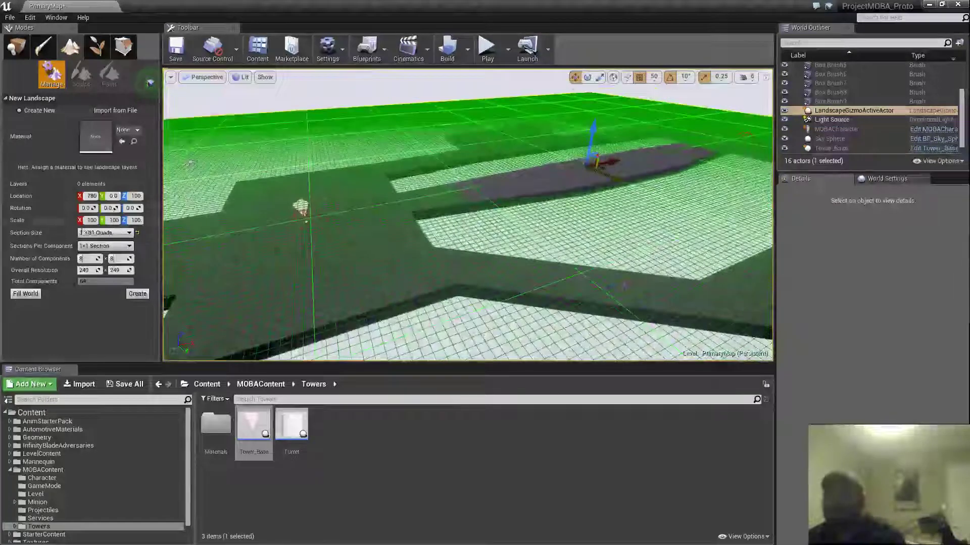
{"action": "left_click", "coordinate": [137, 294]}
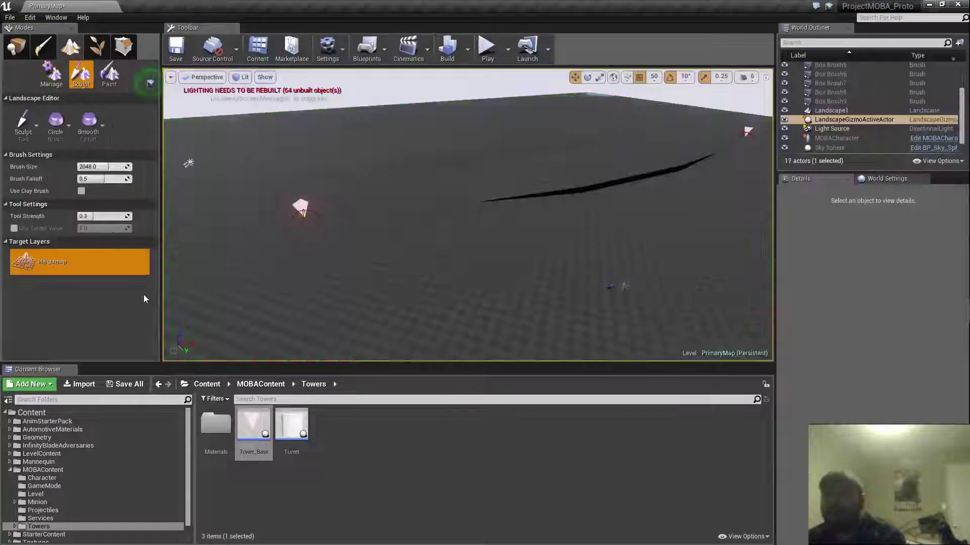
- Inspect the new landscape and its paint and sculpt settings, and return to placement mode
{"action": "right_click_drag", "start_coordinate": [467, 215], "coordinate": [540, 258]}
{"action": "key", "text": "a"}
{"action": "mouse_move", "coordinate": [354, 209]}
{"action": "right_mouse_down"}
{"action": "mouse_move", "coordinate": [379, 193]}
{"action": "mouse_move", "coordinate": [354, 210]}
{"action": "right_mouse_up"}
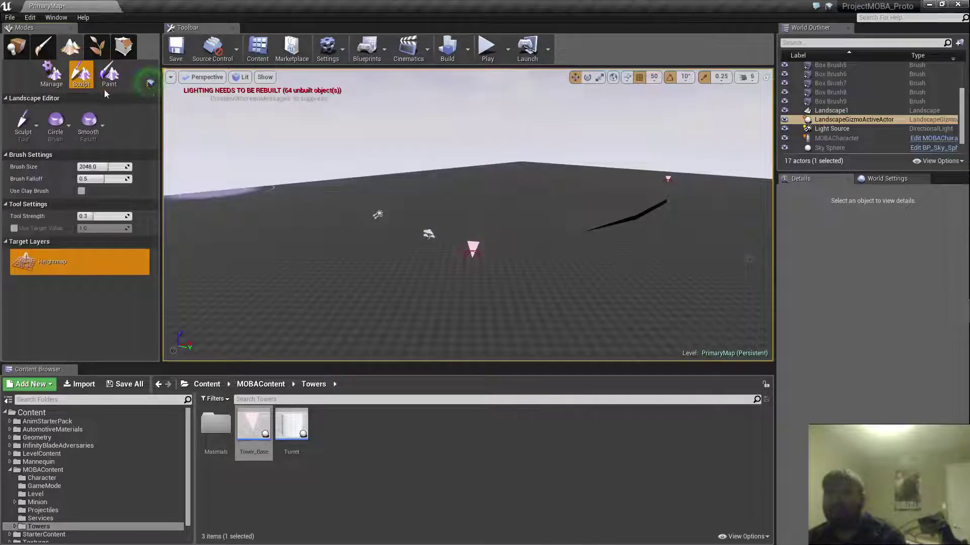
{"action": "left_click", "coordinate": [115, 76]}
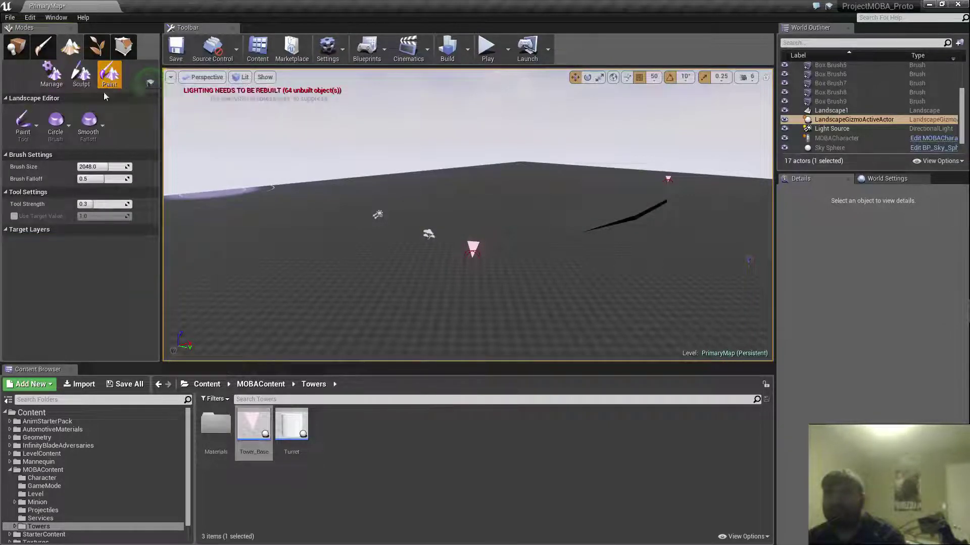
{"action": "left_click", "coordinate": [80, 81]}
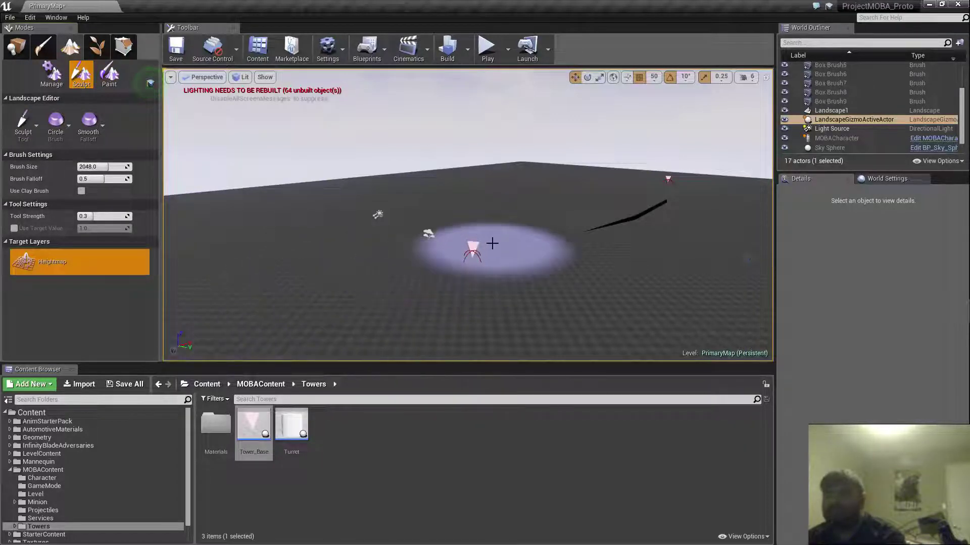
{"action": "left_click", "coordinate": [15, 47]}
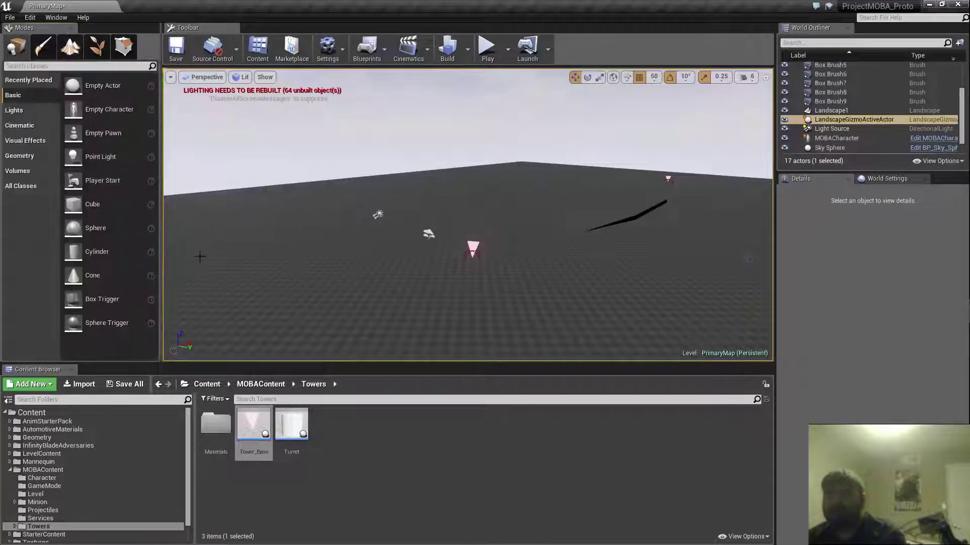
- Find the M_Ground_Moss material in the StarterContent Materials folder and select it
{"action": "left_click", "coordinate": [10, 470]}
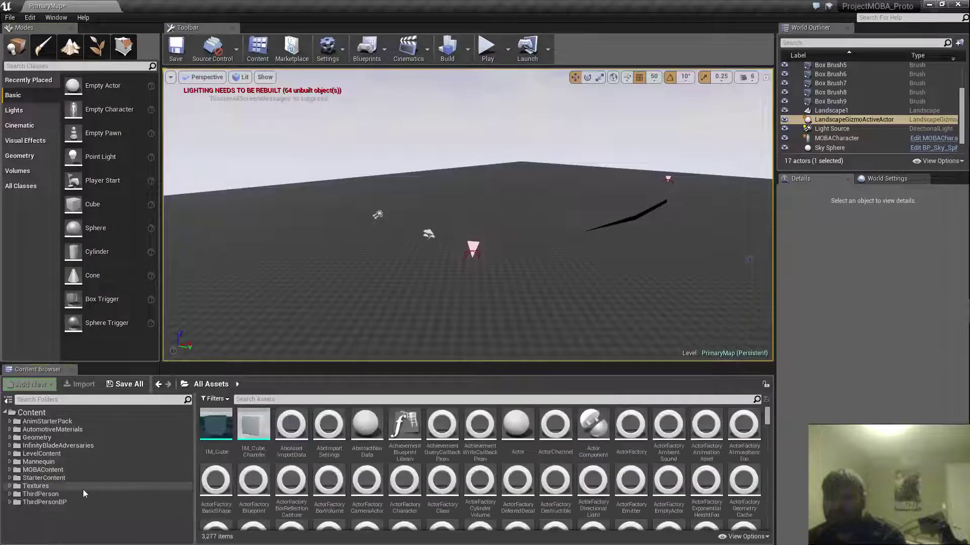
{"action": "left_click", "coordinate": [35, 486]}
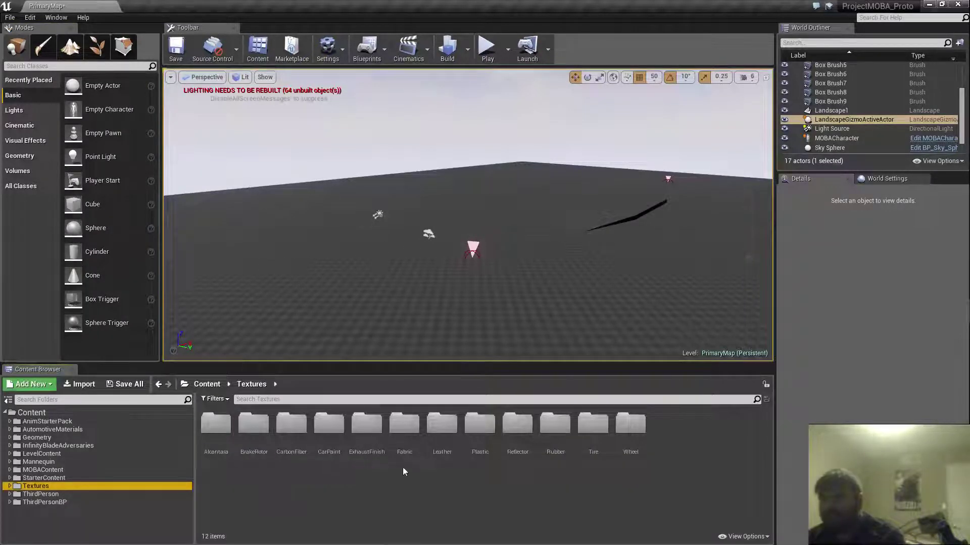
{"action": "left_click", "coordinate": [74, 492]}
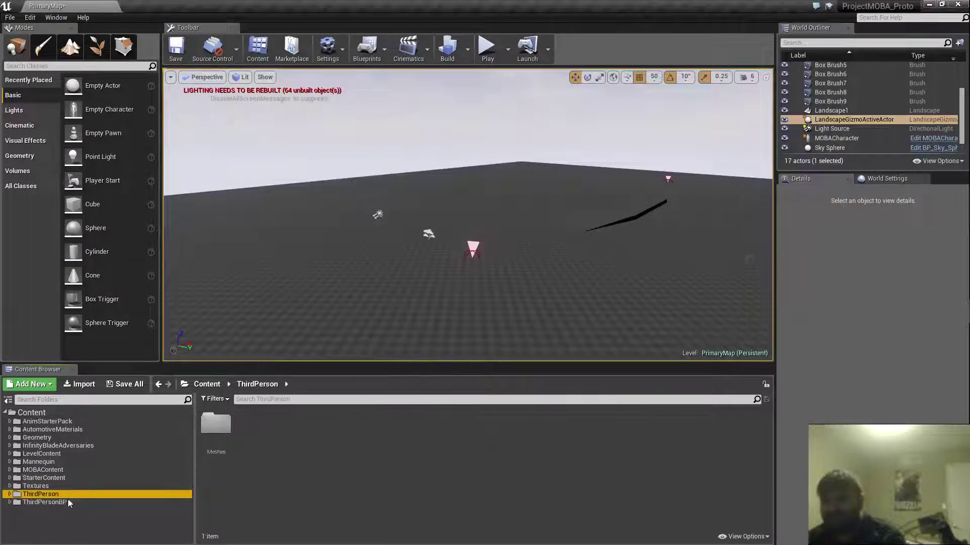
{"action": "left_click", "coordinate": [68, 502]}
{"action": "left_click", "coordinate": [47, 479]}
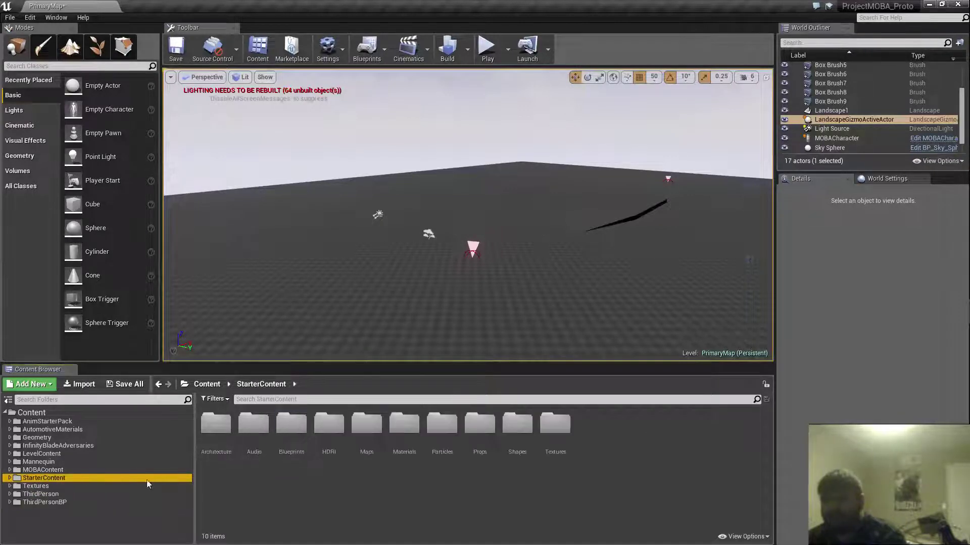
{"action": "double_click", "coordinate": [404, 429]}
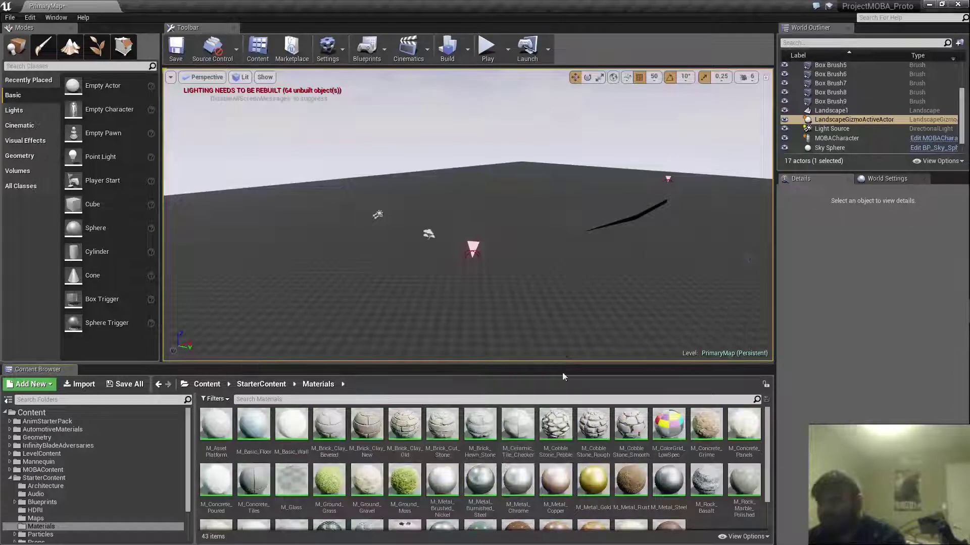
{"action": "scroll", "coordinate": [554, 466], "scroll_direction": "down", "scroll_amount": 1}
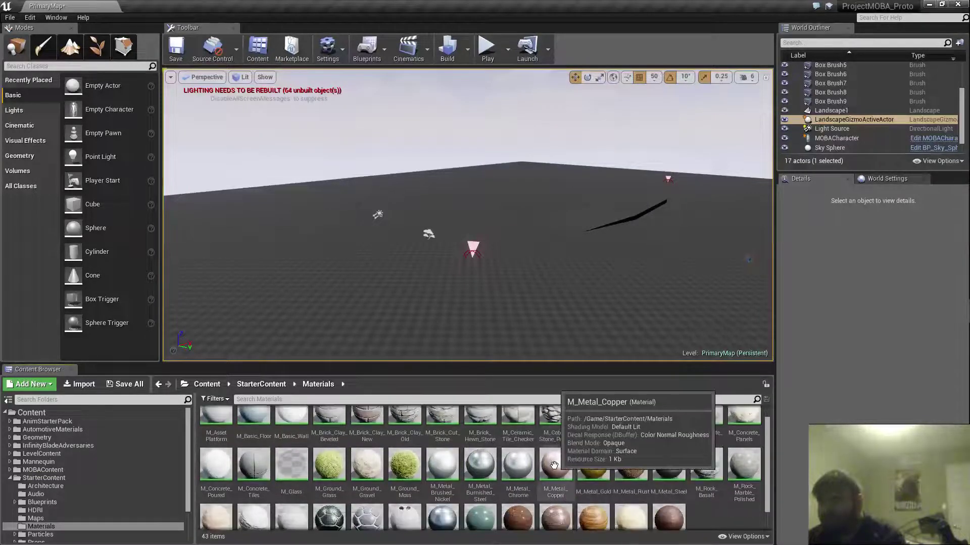
{"action": "scroll", "coordinate": [554, 465], "scroll_direction": "down", "scroll_amount": 1}
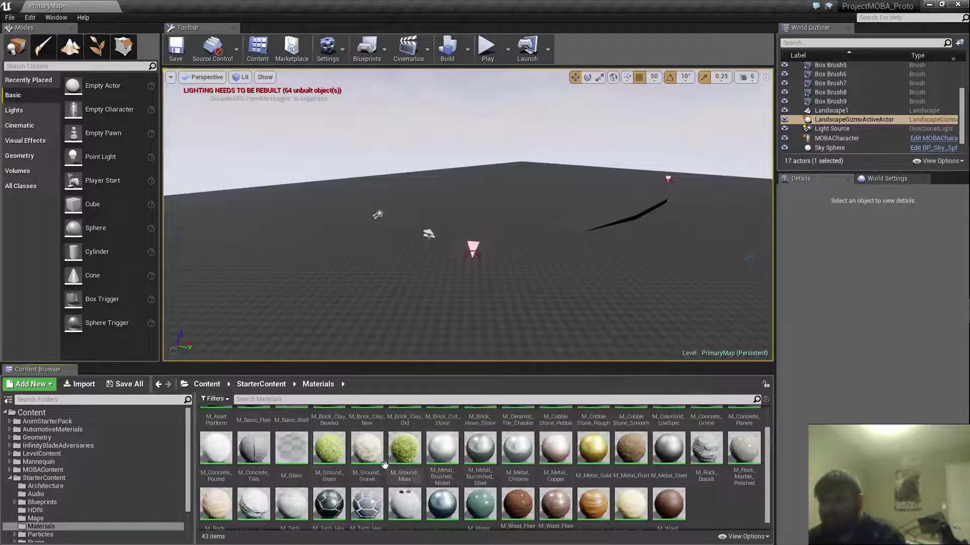
{"action": "left_click", "coordinate": [402, 465]}
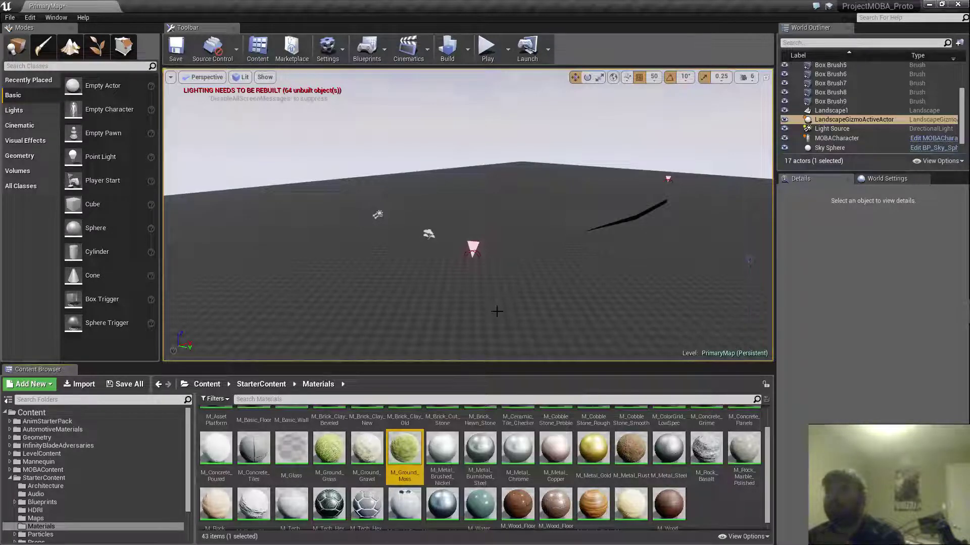
- Assign M_Ground_Moss to Landscape1 as its landscape material
{"action": "key", "text": "w"}
{"action": "right_click_drag", "start_coordinate": [535, 303], "coordinate": [557, 308]}
{"action": "key", "text": "w"}
{"action": "key", "text": "e"}
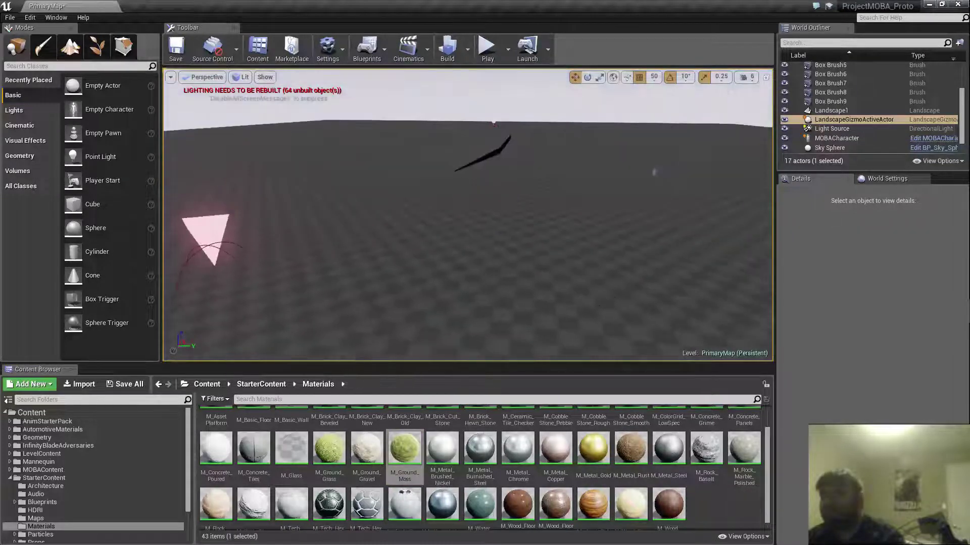
{"action": "left_click", "coordinate": [557, 309]}
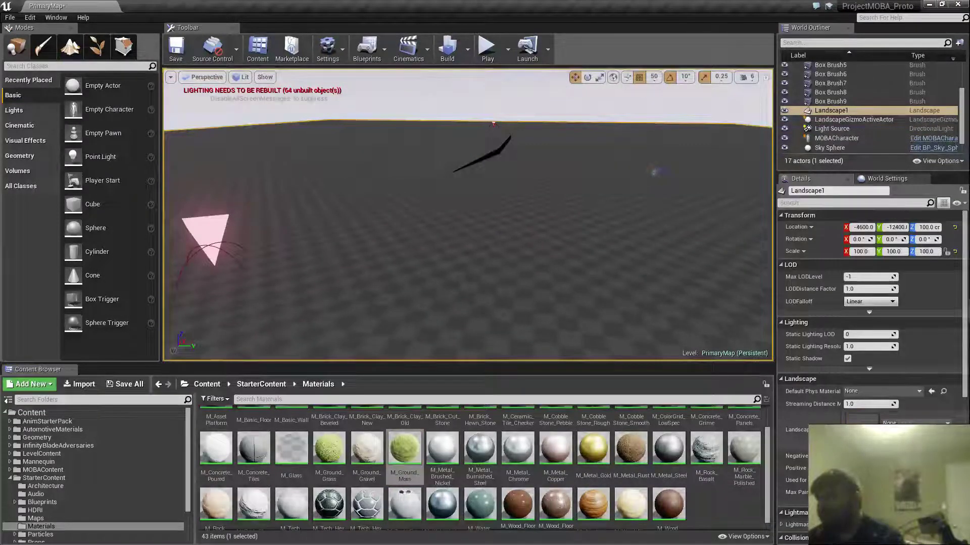
{"action": "key", "text": "s"}
{"action": "right_click_drag", "start_coordinate": [585, 270], "coordinate": [536, 270]}
{"action": "key", "text": "s"}
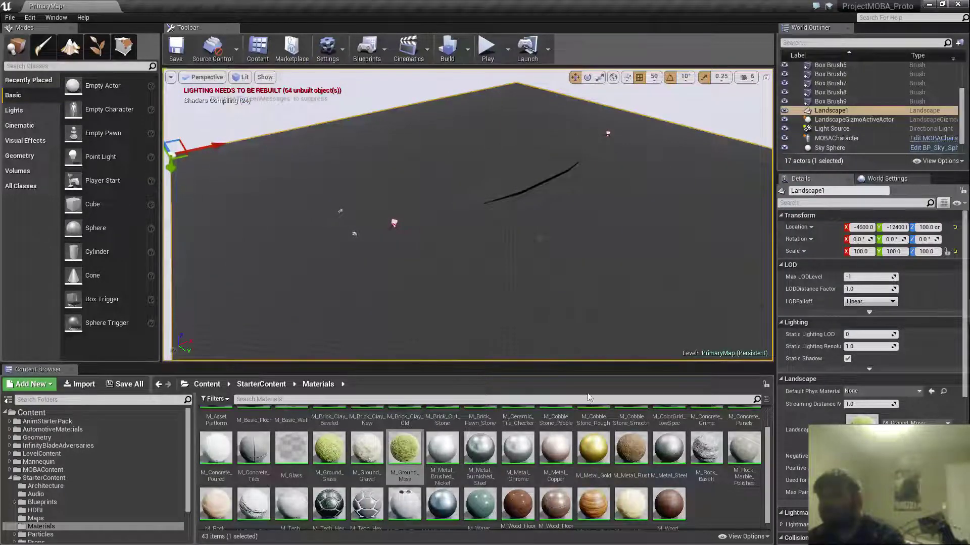
{"action": "right_click_drag", "start_coordinate": [603, 339], "coordinate": [587, 287]}
{"action": "key", "text": "w"}
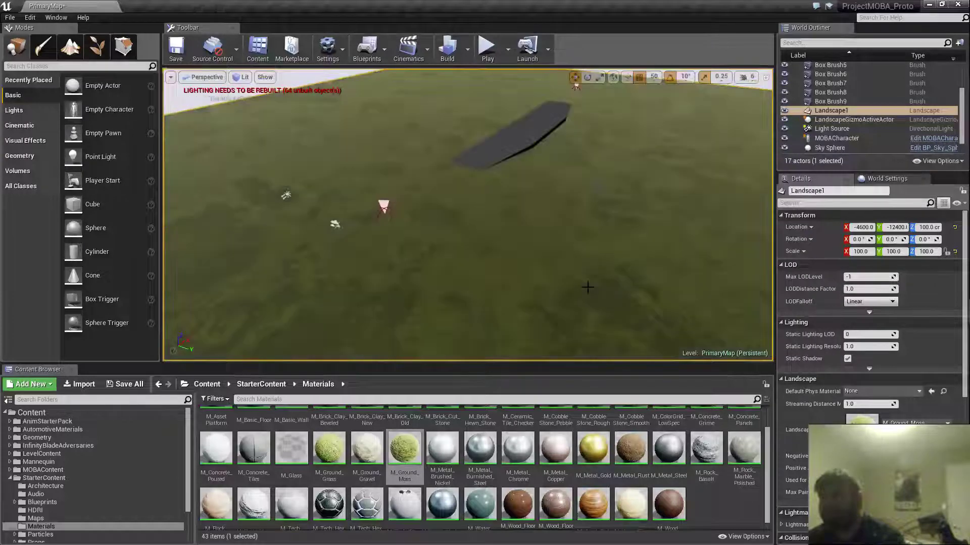
- Check the moss-covered landscape from a distance and save the PrimaryMap level
{"action": "right_click_drag", "start_coordinate": [596, 190], "coordinate": [518, 252]}
{"action": "key", "text": "s"}
{"action": "key", "text": "w"}
{"action": "key", "text": "s"}
{"action": "key", "text": "s"}
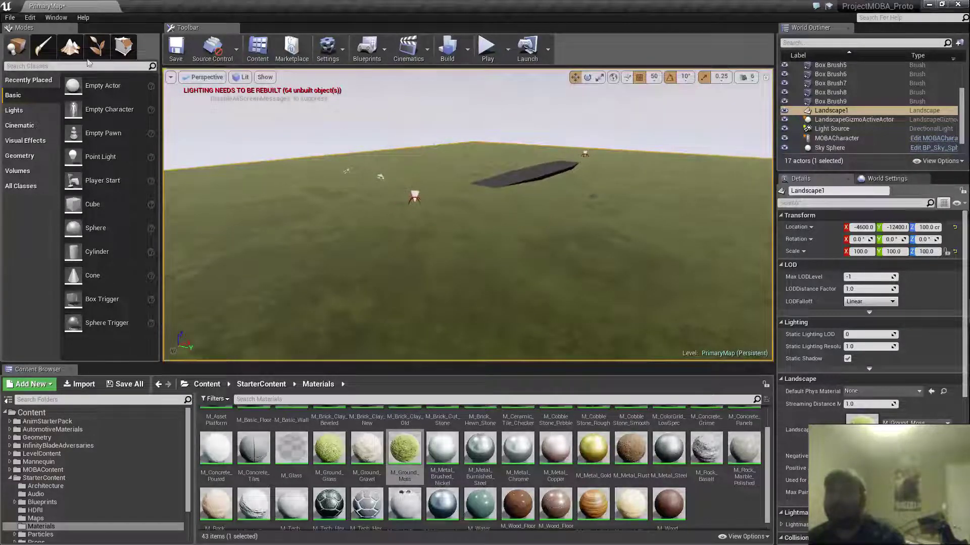
{"action": "left_click", "coordinate": [175, 46]}
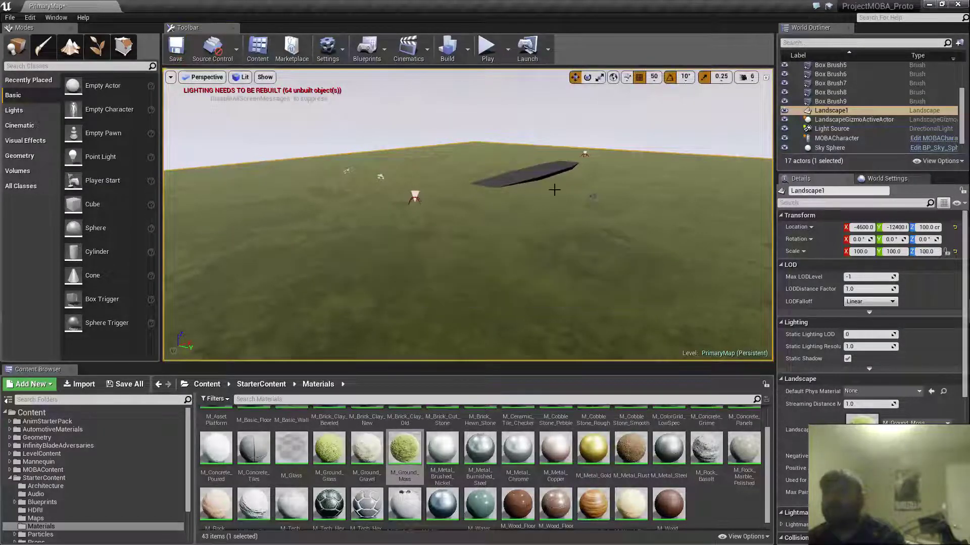
- Lower Landscape1 to Z -350 so the lanes and bases stand above the ground
{"action": "key", "text": "s"}
{"action": "right_click_drag", "start_coordinate": [555, 190], "coordinate": [227, 152]}
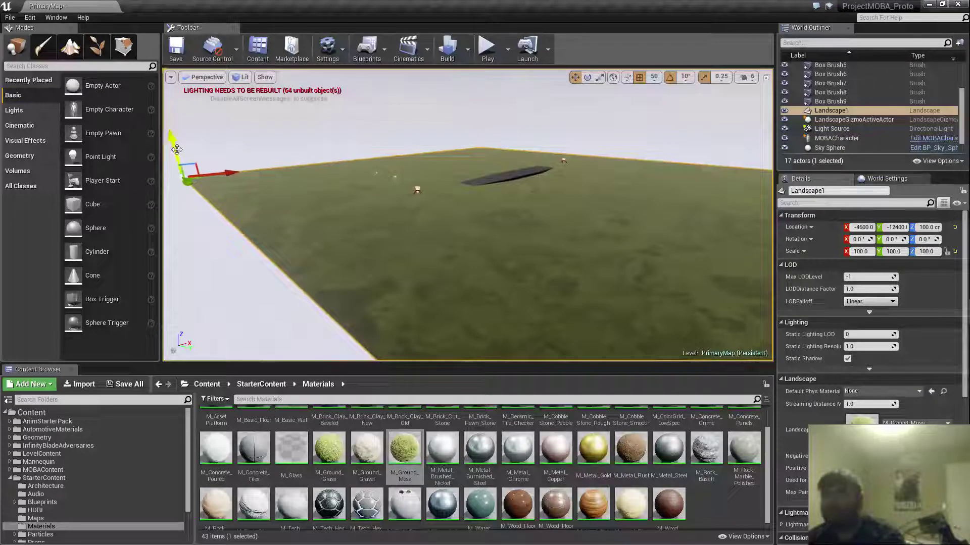
{"action": "left_click_drag", "start_coordinate": [176, 150], "coordinate": [172, 153]}
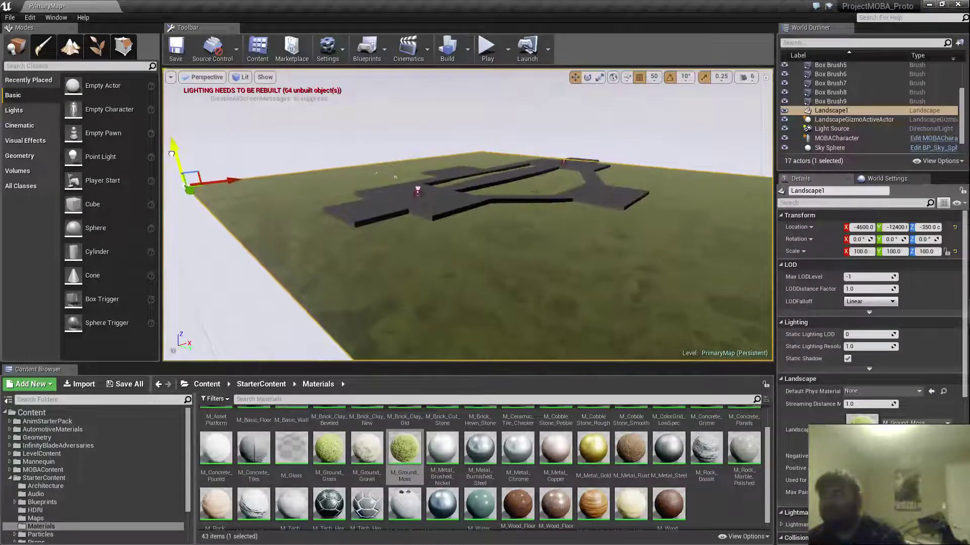
{"action": "right_click_drag", "start_coordinate": [303, 184], "coordinate": [361, 192]}
{"action": "key", "text": "w"}
{"action": "key", "text": "s"}
{"action": "key", "text": "d"}
{"action": "key", "text": "w"}
{"action": "key", "text": "s"}
{"action": "right_click_drag", "start_coordinate": [202, 176], "coordinate": [188, 174]}
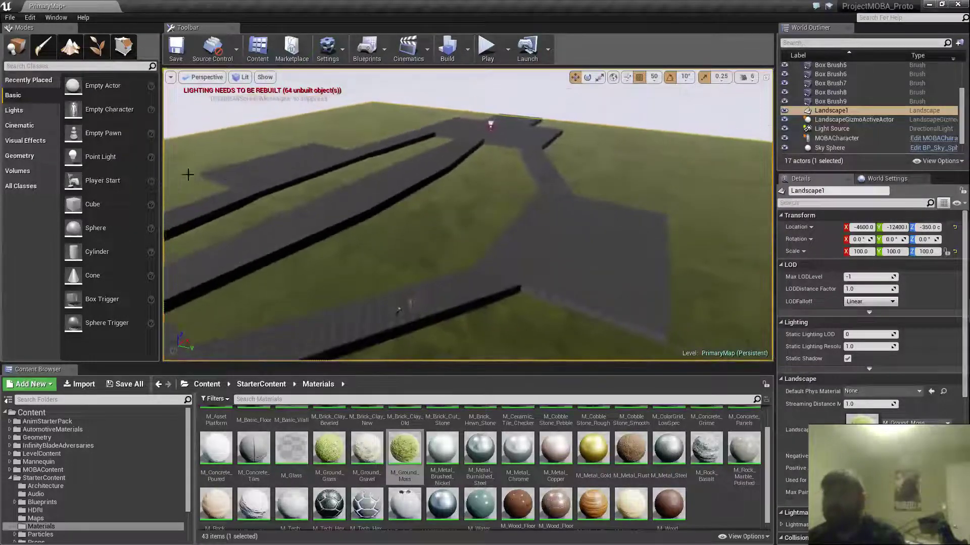
- Switch to landscape sculpting and review the tool, brush and falloff options, keeping Sculpt, Circle and Smooth
{"action": "left_click", "coordinate": [70, 48]}
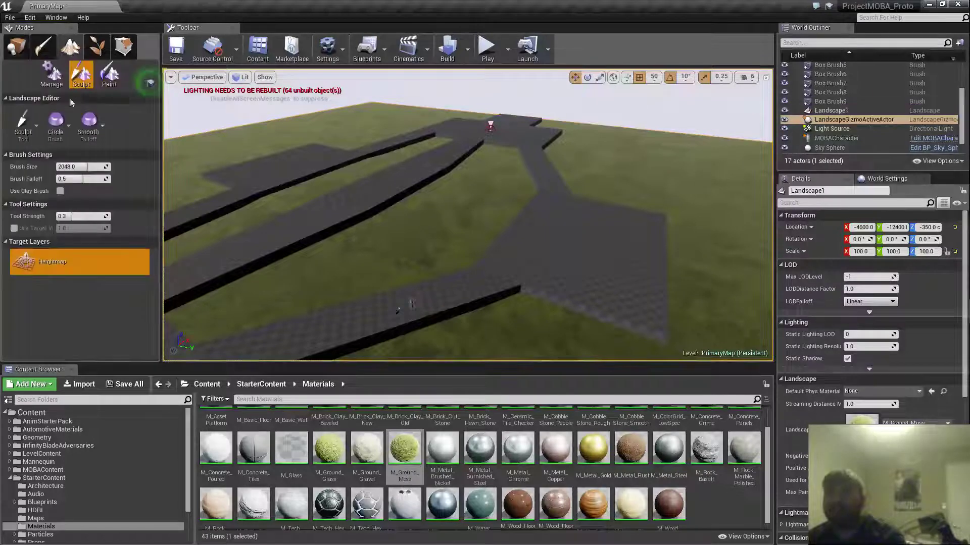
{"action": "left_click", "coordinate": [37, 125]}
{"action": "left_click", "coordinate": [43, 123]}
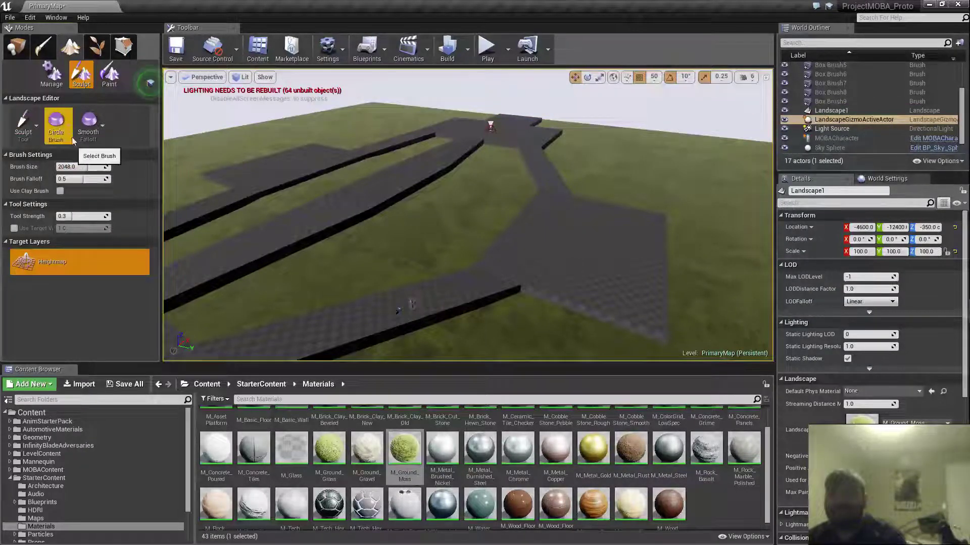
{"action": "left_click", "coordinate": [69, 126]}
{"action": "left_click", "coordinate": [103, 124]}
{"action": "left_click", "coordinate": [104, 122]}
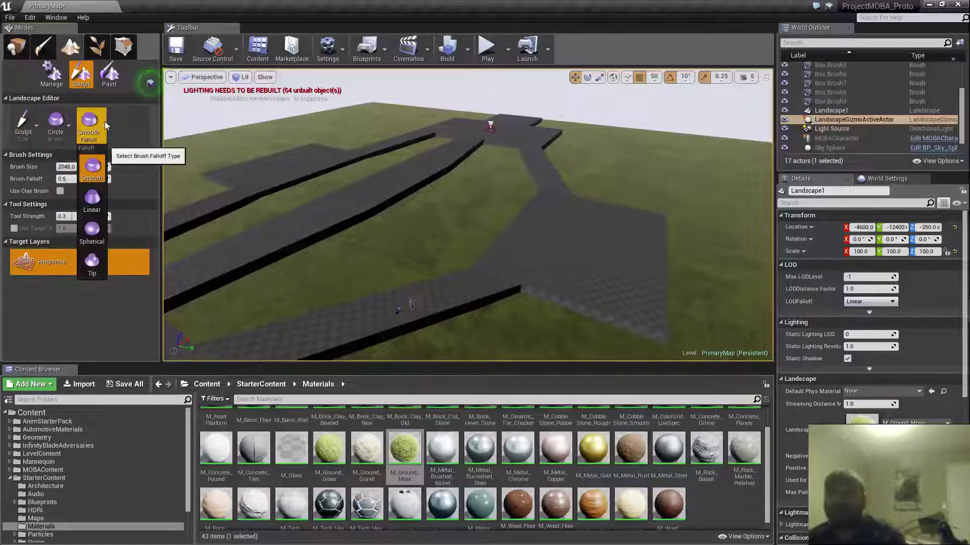
{"action": "left_click", "coordinate": [102, 121]}
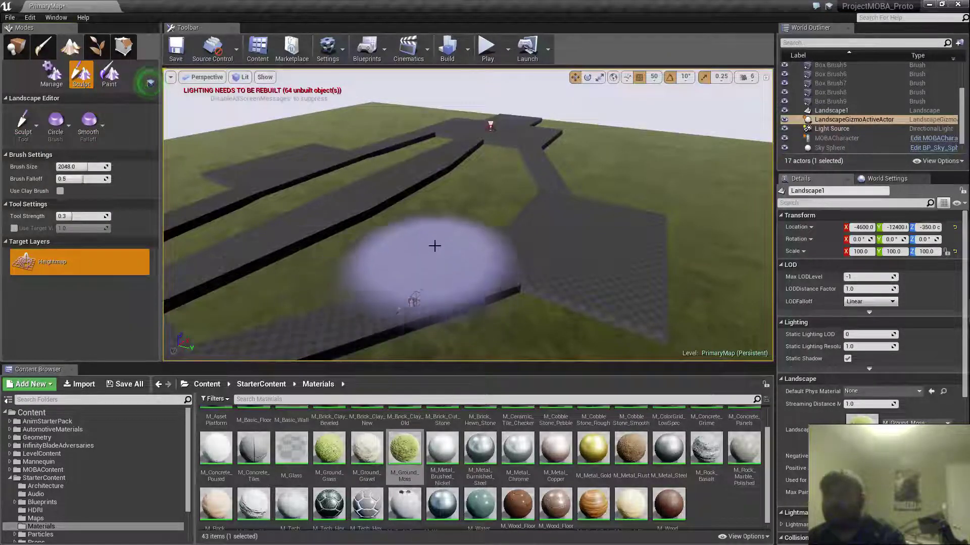
- Sculpt a large rounded hill across the outer lane with brush size 2048 and tool strength 0.3
{"action": "mouse_move", "coordinate": [450, 226]}
{"action": "right_mouse_down"}
{"action": "mouse_move", "coordinate": [441, 226]}
{"action": "mouse_move", "coordinate": [466, 242]}
{"action": "right_mouse_up"}
{"action": "key", "text": "w"}
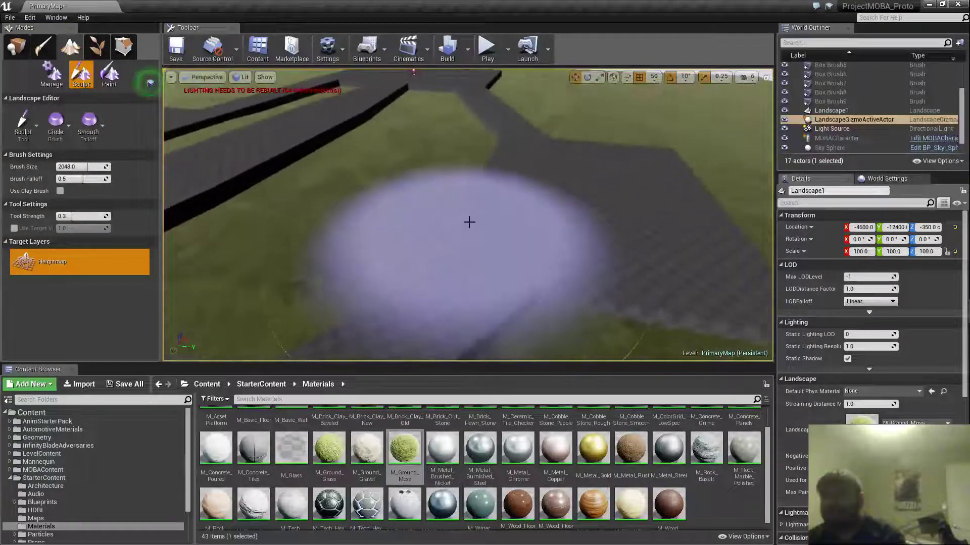
{"action": "left_click_drag", "start_coordinate": [508, 182], "coordinate": [524, 145]}
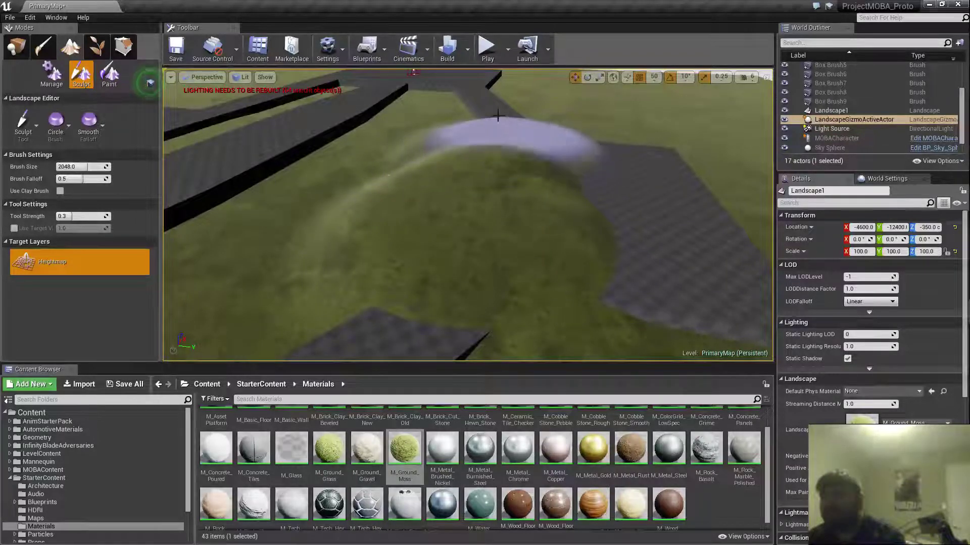
{"action": "mouse_move", "coordinate": [469, 93]}
{"action": "left_mouse_down"}
{"action": "mouse_move", "coordinate": [488, 106]}
{"action": "mouse_move", "coordinate": [474, 92]}
{"action": "left_mouse_up"}
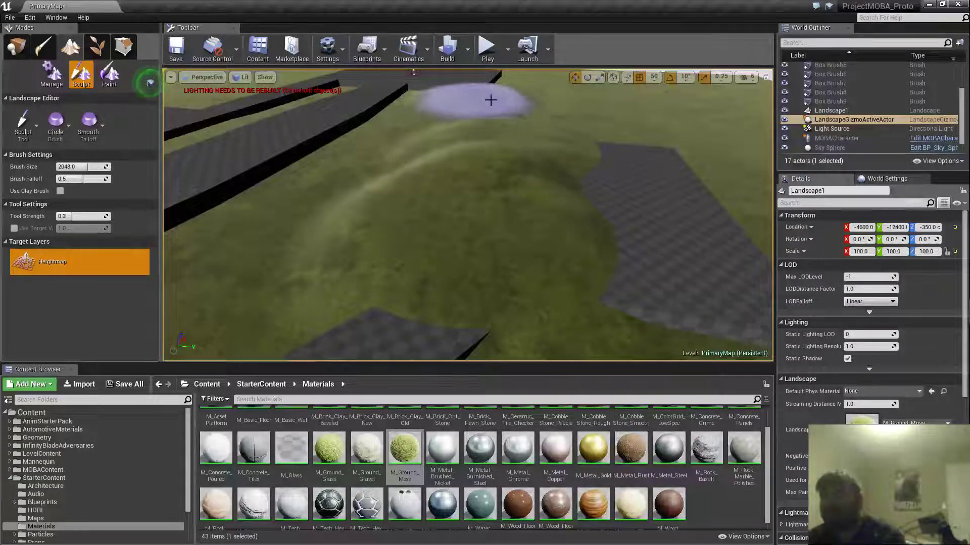
{"action": "right_click_drag", "start_coordinate": [479, 174], "coordinate": [453, 169]}
{"action": "key", "text": "s"}
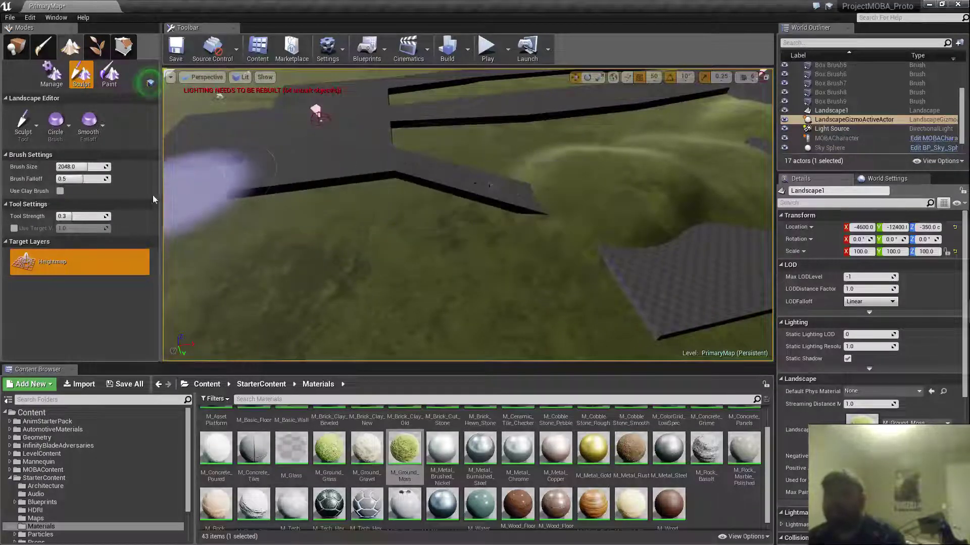
- Reduce the brush size to about 834 and the falloff to about 0.4, then sculpt smaller hills along the outer lane
{"action": "left_click_drag", "start_coordinate": [89, 168], "coordinate": [79, 167]}
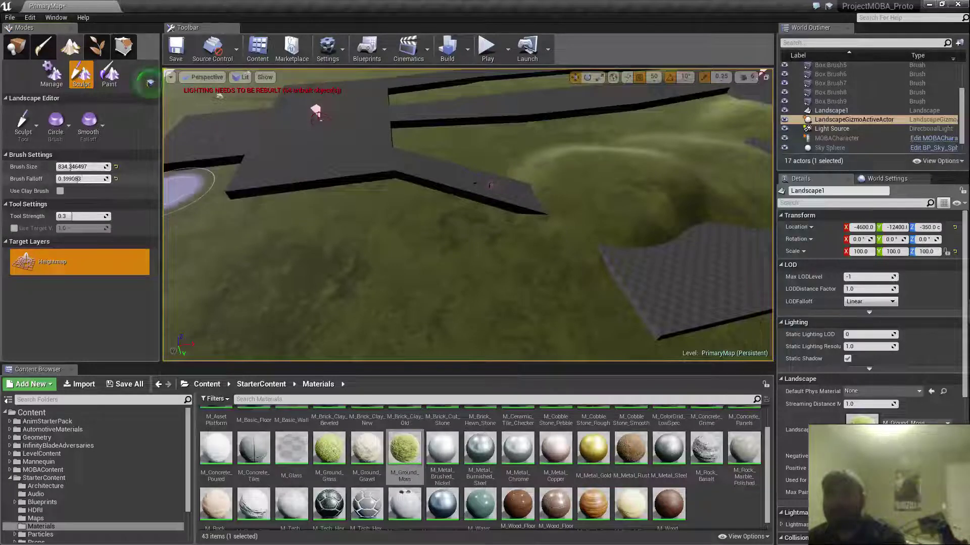
{"action": "mouse_move", "coordinate": [545, 192]}
{"action": "left_mouse_down"}
{"action": "mouse_move", "coordinate": [438, 177]}
{"action": "mouse_move", "coordinate": [408, 164]}
{"action": "mouse_move", "coordinate": [515, 191]}
{"action": "mouse_move", "coordinate": [408, 152]}
{"action": "left_mouse_up"}
{"action": "mouse_move", "coordinate": [397, 153]}
{"action": "right_mouse_down"}
{"action": "mouse_move", "coordinate": [495, 166]}
{"action": "mouse_move", "coordinate": [484, 202]}
{"action": "mouse_move", "coordinate": [444, 171]}
{"action": "right_mouse_up"}
{"action": "mouse_move", "coordinate": [444, 172]}
{"action": "left_mouse_down"}
{"action": "mouse_move", "coordinate": [490, 178]}
{"action": "mouse_move", "coordinate": [457, 186]}
{"action": "left_mouse_up"}
{"action": "mouse_move", "coordinate": [457, 187]}
{"action": "right_mouse_down"}
{"action": "mouse_move", "coordinate": [384, 147]}
{"action": "mouse_move", "coordinate": [506, 180]}
{"action": "right_mouse_up"}
{"action": "mouse_move", "coordinate": [526, 202]}
{"action": "left_mouse_down"}
{"action": "mouse_move", "coordinate": [596, 177]}
{"action": "mouse_move", "coordinate": [574, 169]}
{"action": "mouse_move", "coordinate": [582, 201]}
{"action": "mouse_move", "coordinate": [611, 161]}
{"action": "left_mouse_up"}
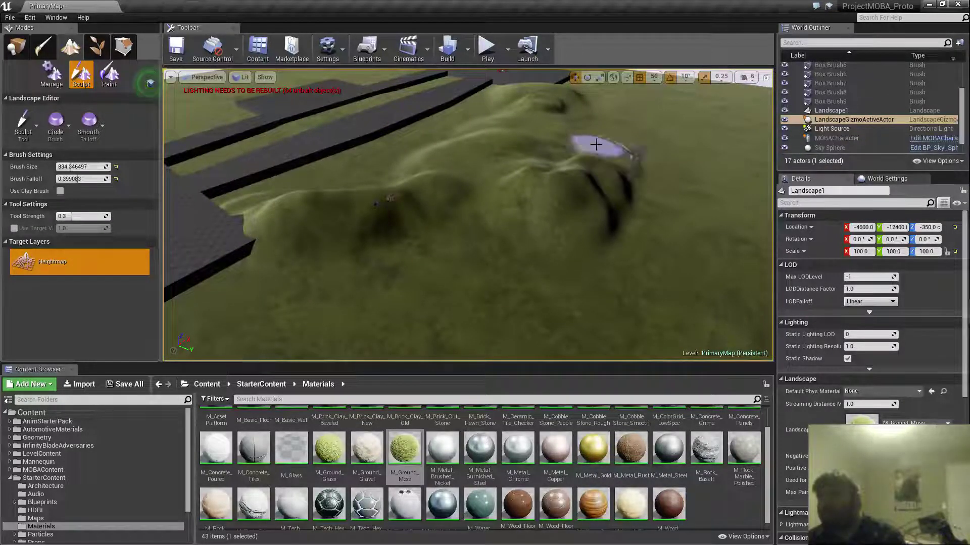
- Review the available brush types and sculpting tools
{"action": "mouse_move", "coordinate": [623, 153]}
{"action": "right_mouse_down"}
{"action": "mouse_move", "coordinate": [525, 149]}
{"action": "mouse_move", "coordinate": [470, 166]}
{"action": "right_mouse_up"}
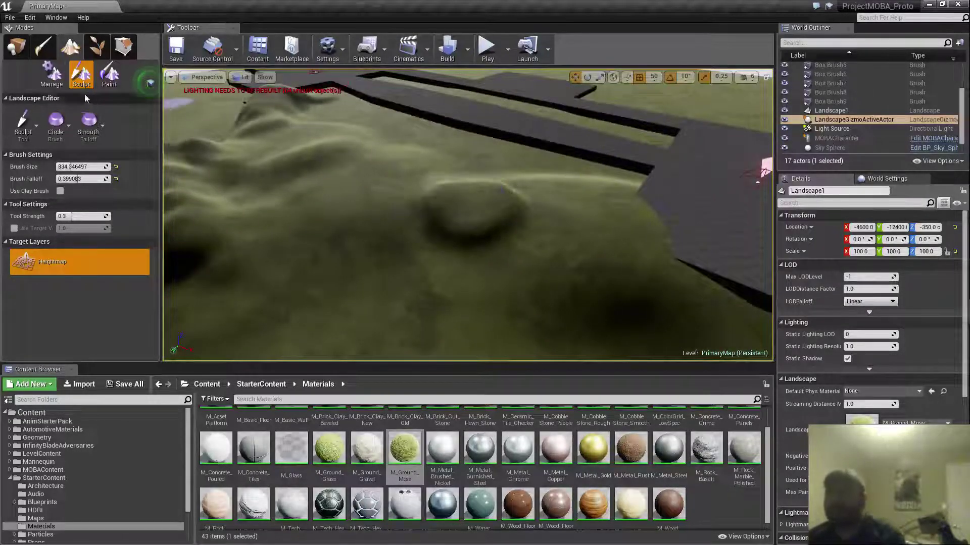
{"action": "left_click", "coordinate": [70, 120]}
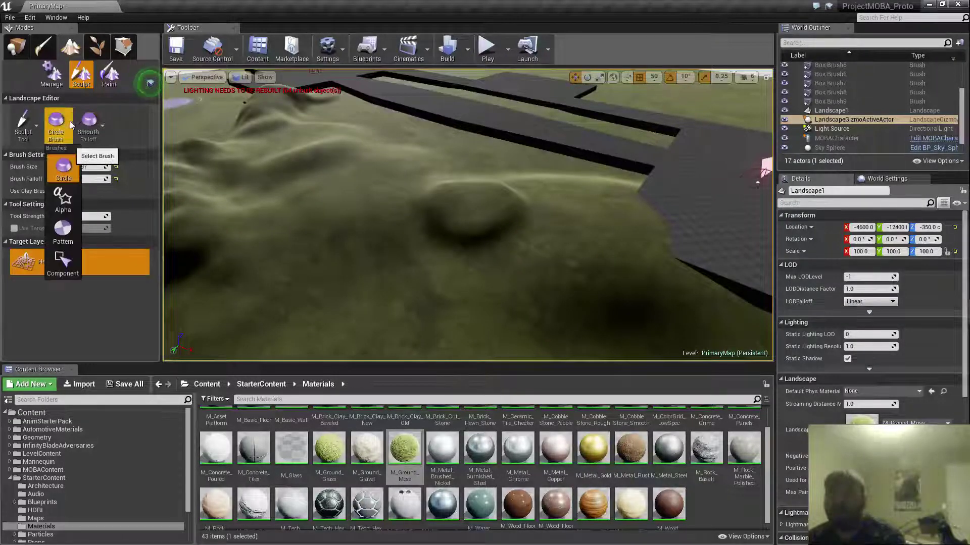
{"action": "left_click", "coordinate": [31, 126]}
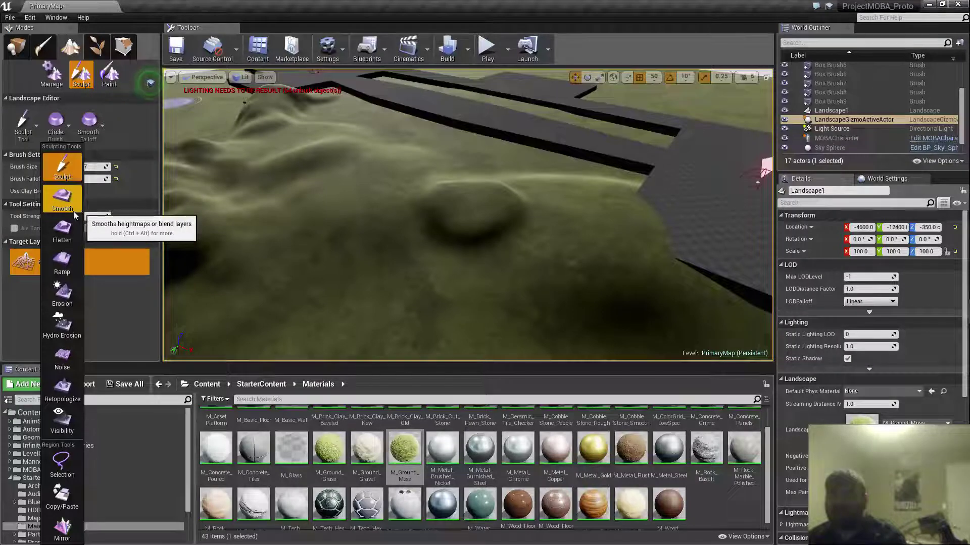
- Carve the raised terrain back down over the buried lane, leaving hills on both sides
{"action": "right_click_drag", "start_coordinate": [318, 192], "coordinate": [317, 192]}
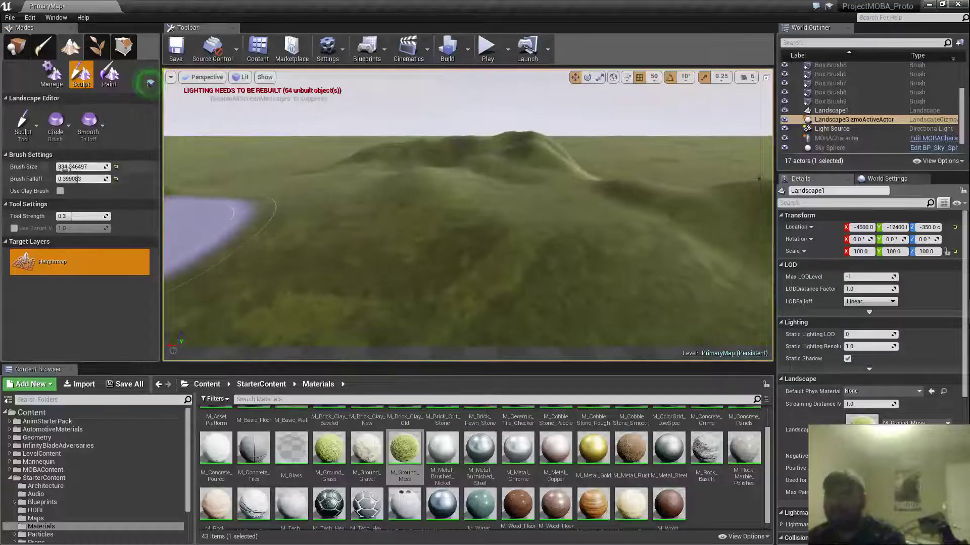
{"action": "right_click_drag", "start_coordinate": [435, 189], "coordinate": [435, 188]}
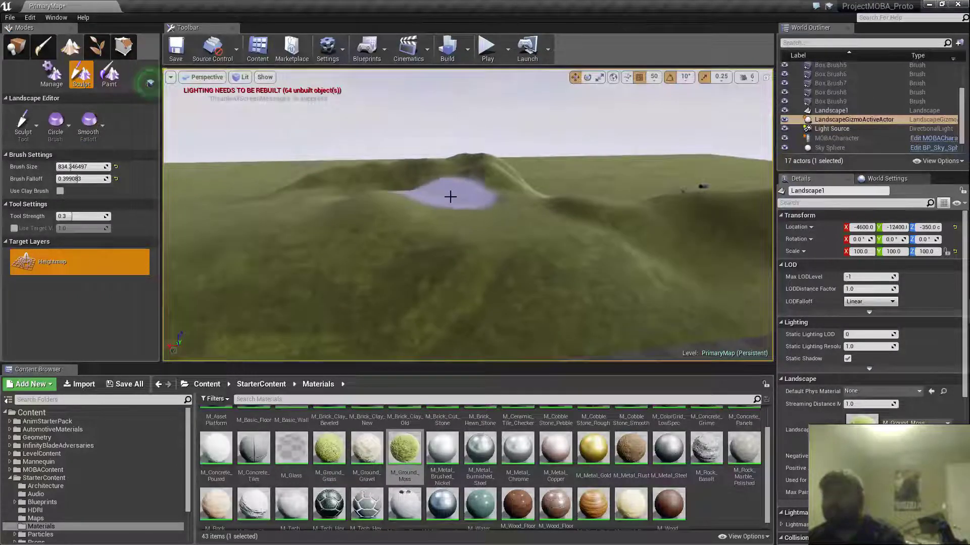
{"action": "mouse_move", "coordinate": [496, 217]}
{"action": "left_mouse_down"}
{"action": "mouse_move", "coordinate": [515, 224]}
{"action": "mouse_move", "coordinate": [364, 224]}
{"action": "mouse_move", "coordinate": [439, 200]}
{"action": "left_mouse_up"}
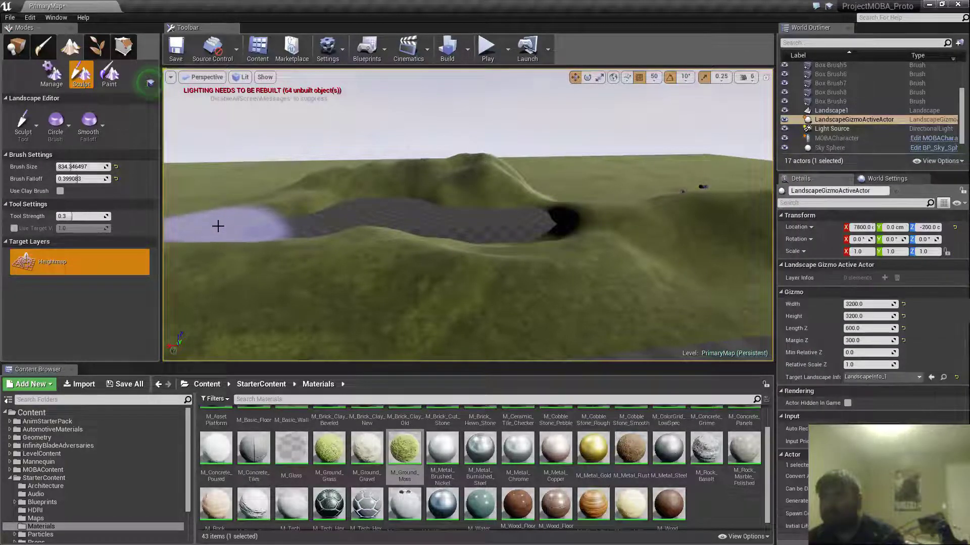
{"action": "right_click_drag", "start_coordinate": [290, 240], "coordinate": [243, 240]}
{"action": "key", "text": "w"}
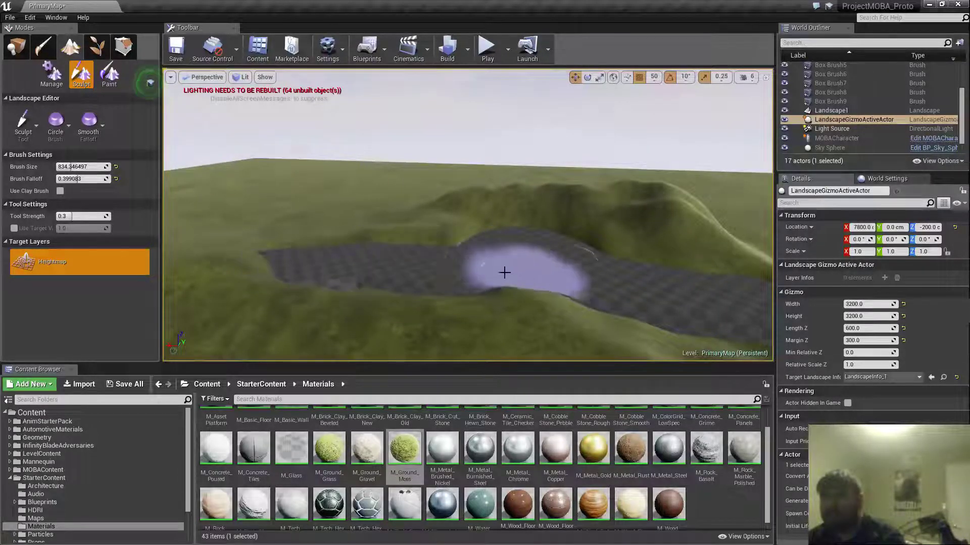
{"action": "right_click_drag", "start_coordinate": [504, 272], "coordinate": [427, 258]}
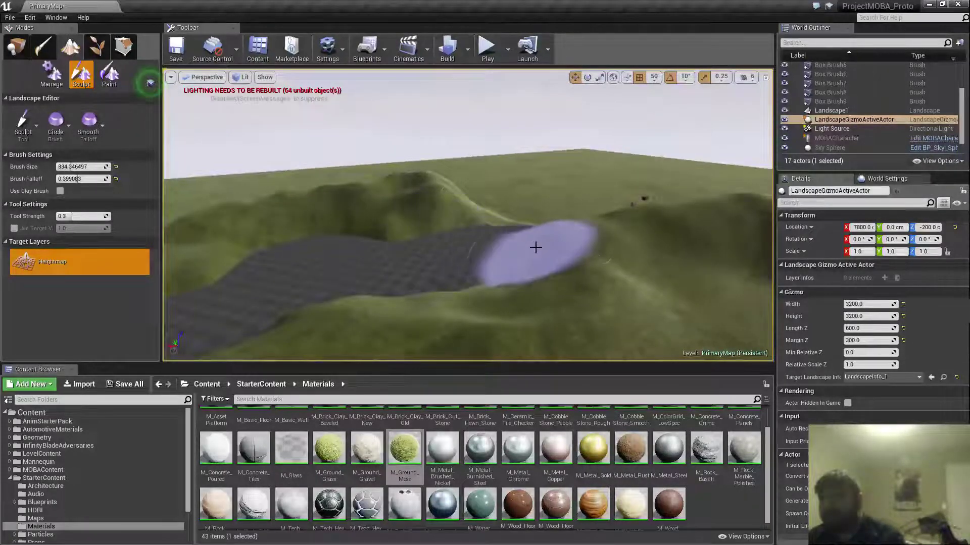
- Inspect the sculpted hills and the cleared lane along the outer edge of the map
{"action": "mouse_move", "coordinate": [429, 259]}
{"action": "right_mouse_down"}
{"action": "mouse_move", "coordinate": [417, 267]}
{"action": "mouse_move", "coordinate": [425, 290]}
{"action": "mouse_move", "coordinate": [412, 280]}
{"action": "mouse_move", "coordinate": [430, 265]}
{"action": "mouse_move", "coordinate": [459, 271]}
{"action": "mouse_move", "coordinate": [323, 283]}
{"action": "mouse_move", "coordinate": [379, 280]}
{"action": "mouse_move", "coordinate": [339, 278]}
{"action": "right_mouse_up"}
{"action": "key", "text": "w"}
{"action": "key", "text": "w"}
{"action": "key", "text": "w"}
{"action": "key", "text": "w"}
{"action": "right_click_drag", "start_coordinate": [449, 286], "coordinate": [441, 283]}
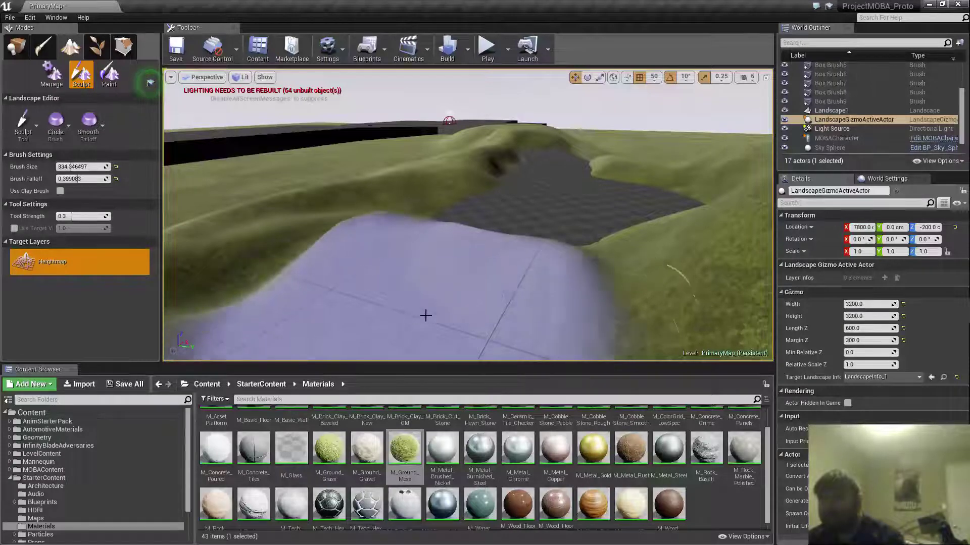
{"action": "right_click_drag", "start_coordinate": [426, 316], "coordinate": [412, 318]}
{"action": "key", "text": "w"}
{"action": "right_click_drag", "start_coordinate": [464, 286], "coordinate": [447, 286]}
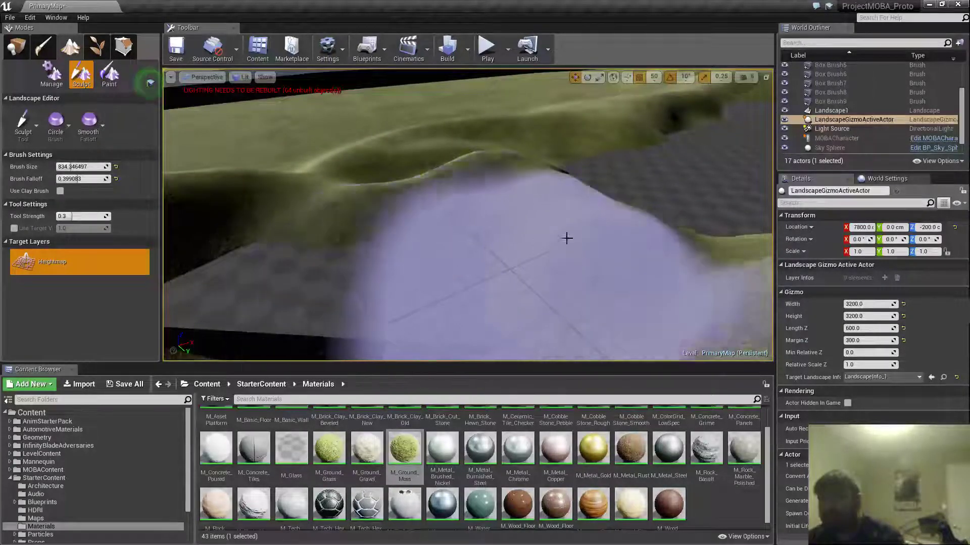
- Smooth the terrain mound crossing the outer lane with the Smooth sculpting tool
{"action": "left_click", "coordinate": [63, 128]}
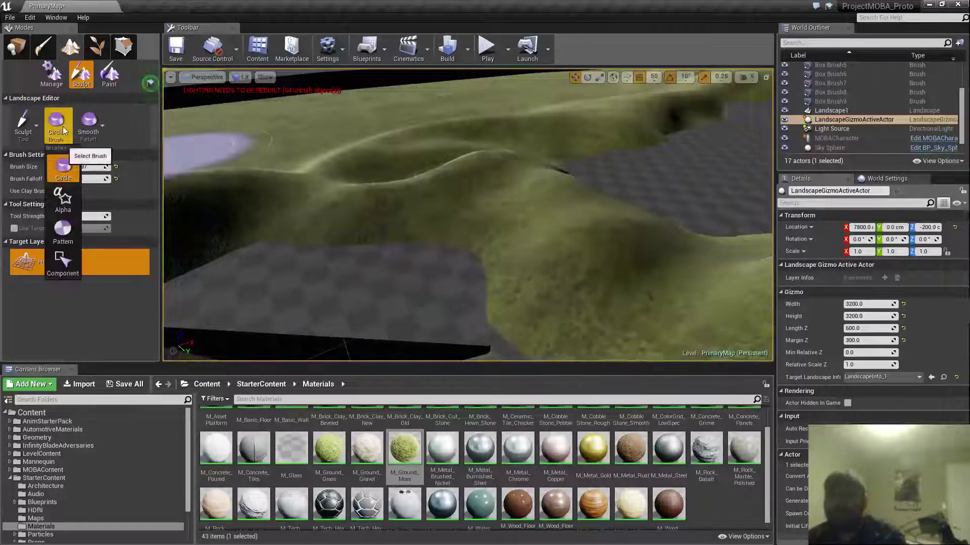
{"action": "left_click", "coordinate": [26, 122]}
{"action": "left_click", "coordinate": [64, 198]}
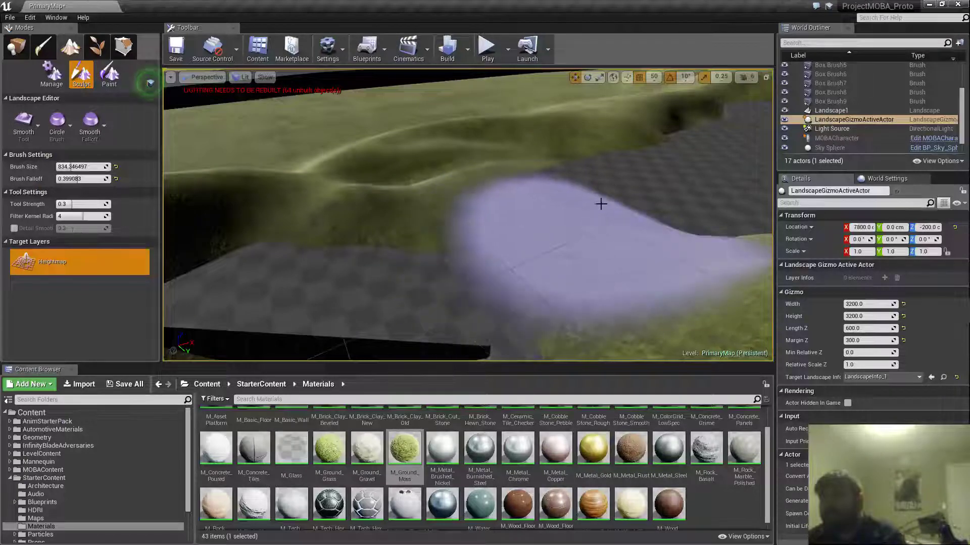
{"action": "mouse_move", "coordinate": [601, 204]}
{"action": "right_mouse_down"}
{"action": "mouse_move", "coordinate": [629, 243]}
{"action": "mouse_move", "coordinate": [611, 207]}
{"action": "mouse_move", "coordinate": [599, 237]}
{"action": "right_mouse_up"}
- Flatten the bumpy terrain between the hills along the outer lane with the Flatten tool at strength 0.3
{"action": "left_click", "coordinate": [28, 127]}
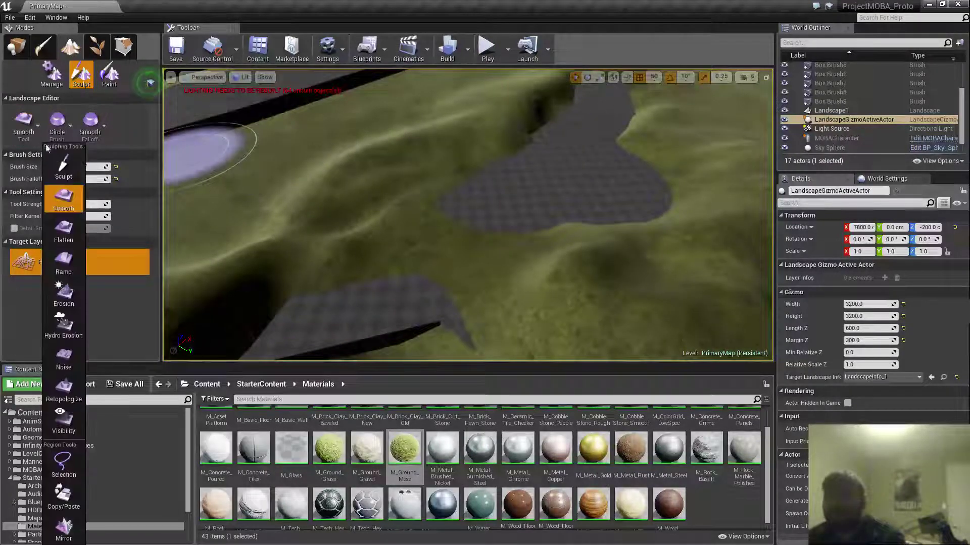
{"action": "left_click", "coordinate": [53, 227]}
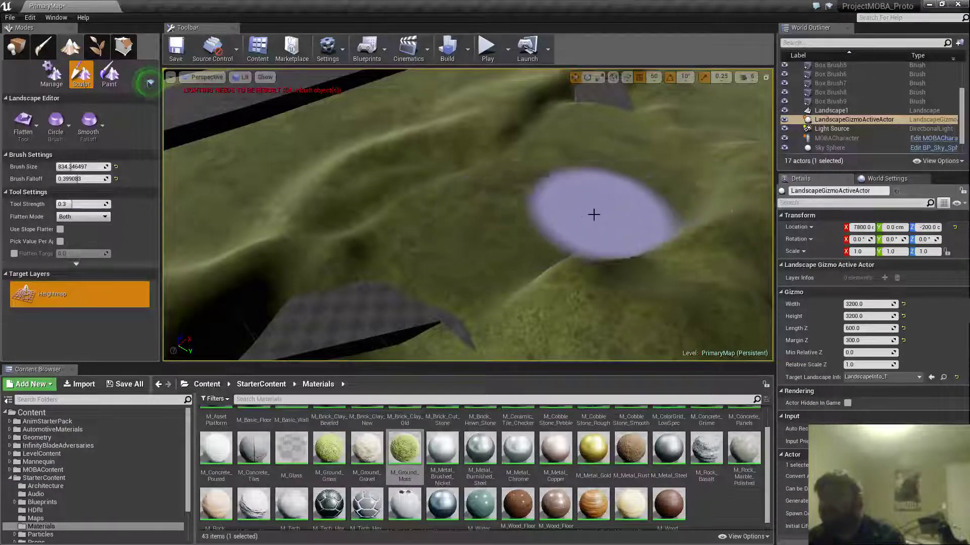
{"action": "right_click_drag", "start_coordinate": [593, 215], "coordinate": [584, 224]}
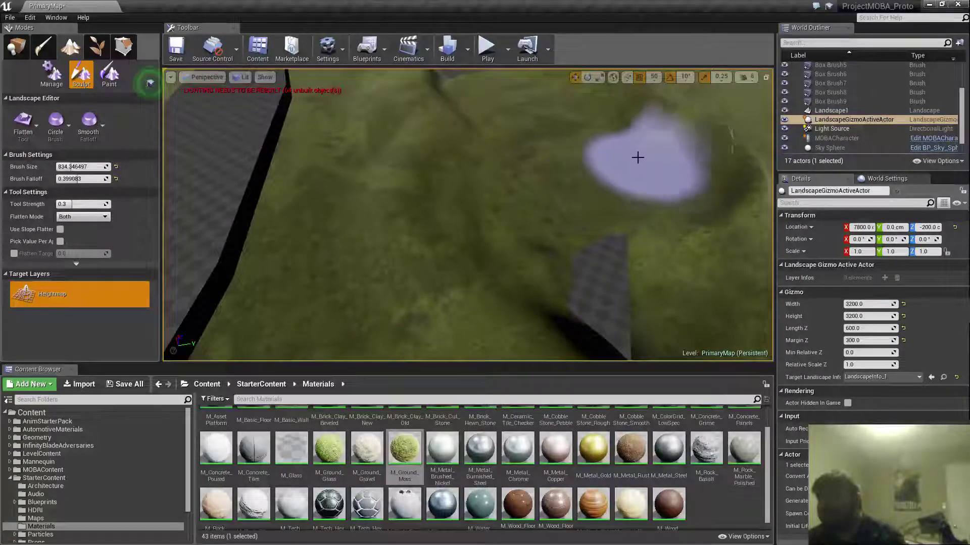
{"action": "mouse_move", "coordinate": [578, 169]}
{"action": "right_mouse_down"}
{"action": "mouse_move", "coordinate": [578, 141]}
{"action": "mouse_move", "coordinate": [476, 212]}
{"action": "right_mouse_up"}
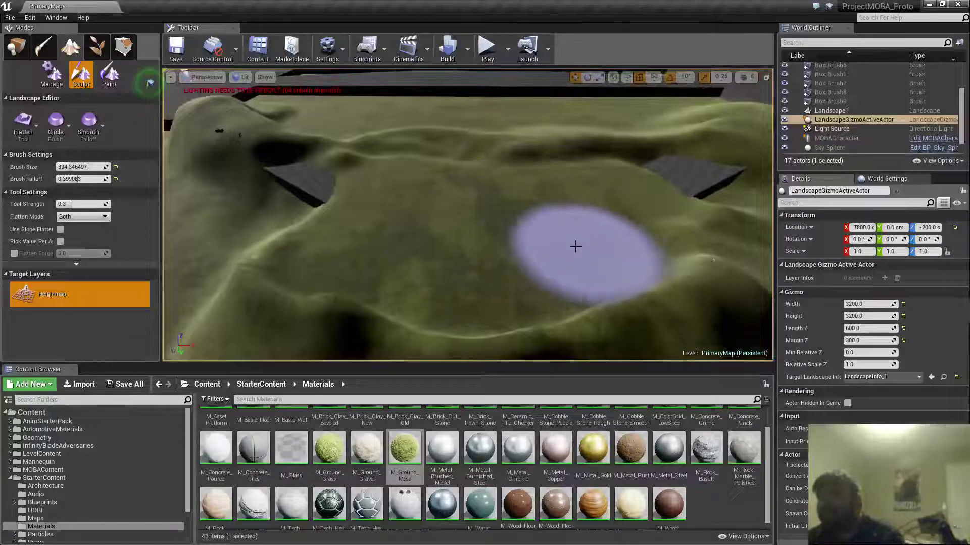
{"action": "mouse_move", "coordinate": [448, 217]}
{"action": "right_mouse_down"}
{"action": "mouse_move", "coordinate": [399, 215]}
{"action": "mouse_move", "coordinate": [384, 187]}
{"action": "mouse_move", "coordinate": [431, 258]}
{"action": "right_mouse_up"}
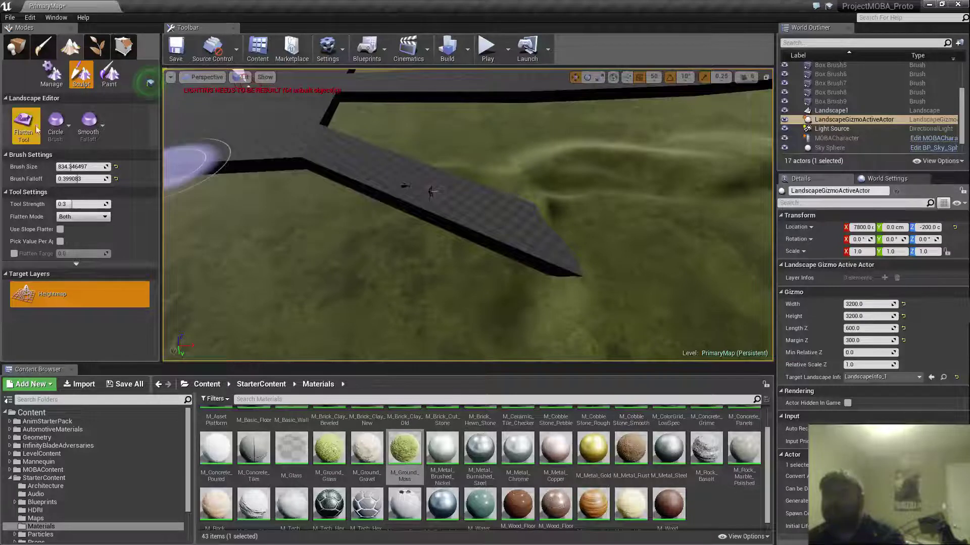
- Switch back to the Sculpt tool and lower the terrain around the exposed lane end near the character
{"action": "left_click", "coordinate": [36, 127]}
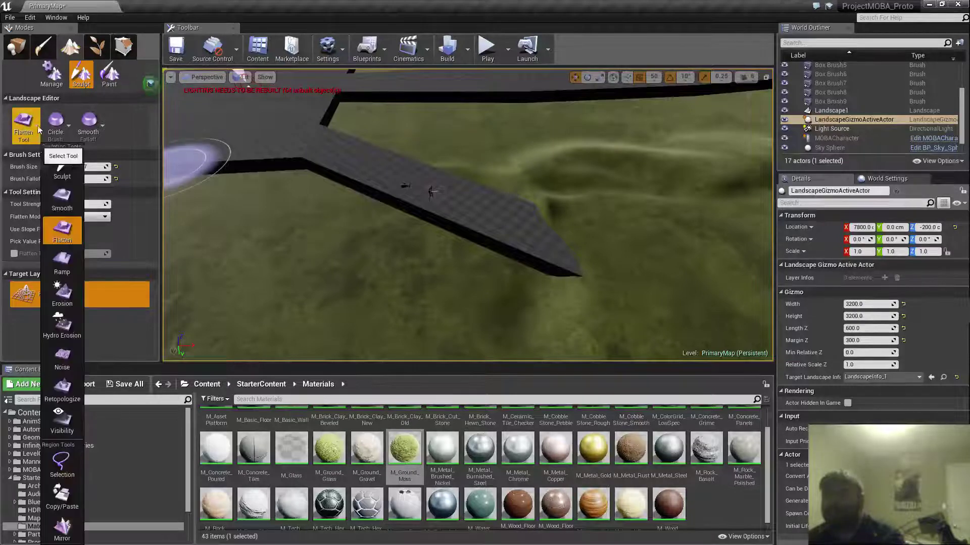
{"action": "left_click", "coordinate": [61, 170]}
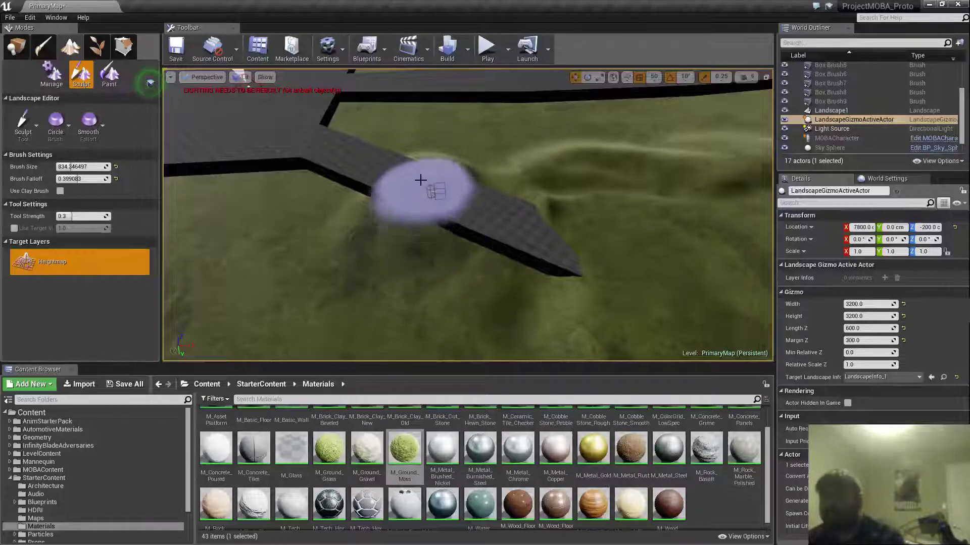
{"action": "mouse_move", "coordinate": [447, 213]}
{"action": "right_mouse_down"}
{"action": "mouse_move", "coordinate": [551, 177]}
{"action": "mouse_move", "coordinate": [561, 161]}
{"action": "mouse_move", "coordinate": [546, 197]}
{"action": "mouse_move", "coordinate": [554, 234]}
{"action": "right_mouse_up"}
{"action": "mouse_move", "coordinate": [524, 213]}
{"action": "left_mouse_down", "text": "shift"}
{"action": "mouse_move", "coordinate": [598, 182]}
{"action": "mouse_move", "coordinate": [645, 199]}
{"action": "mouse_move", "coordinate": [691, 263]}
{"action": "mouse_move", "coordinate": [593, 181]}
{"action": "mouse_move", "coordinate": [533, 222]}
{"action": "left_mouse_up", "text": "shift"}
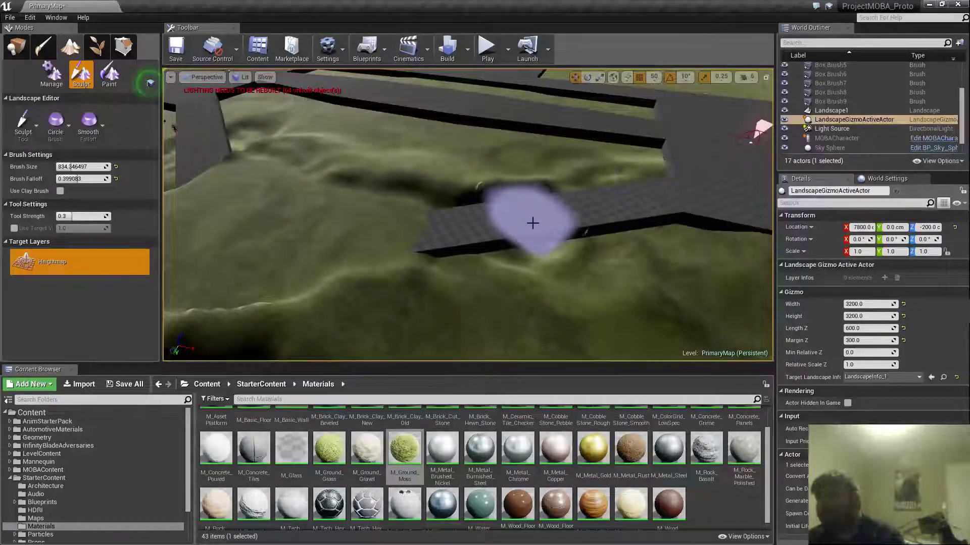
- Move the MOBACharacter off the outer lane onto the base platform, at X 590, Y 740, Z 526
{"action": "mouse_move", "coordinate": [546, 224]}
{"action": "right_mouse_down"}
{"action": "mouse_move", "coordinate": [510, 235]}
{"action": "mouse_move", "coordinate": [545, 192]}
{"action": "mouse_move", "coordinate": [674, 203]}
{"action": "mouse_move", "coordinate": [660, 249]}
{"action": "right_mouse_up"}
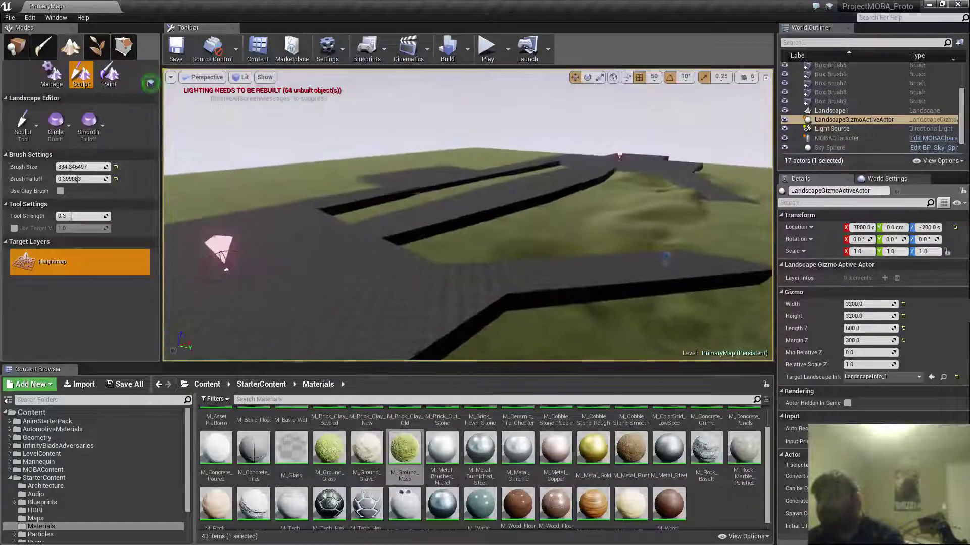
{"action": "left_click", "coordinate": [16, 46]}
{"action": "left_click", "coordinate": [598, 221]}
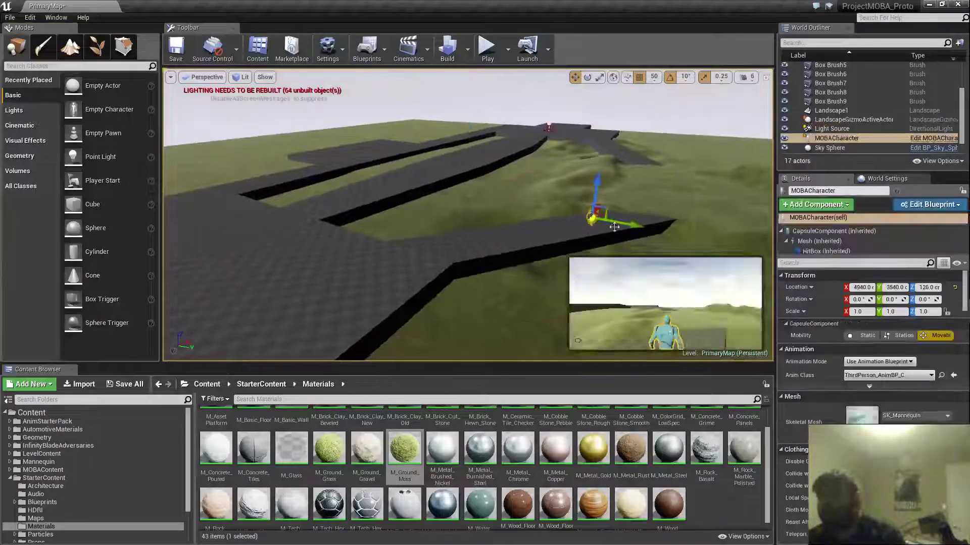
{"action": "key", "text": "f"}
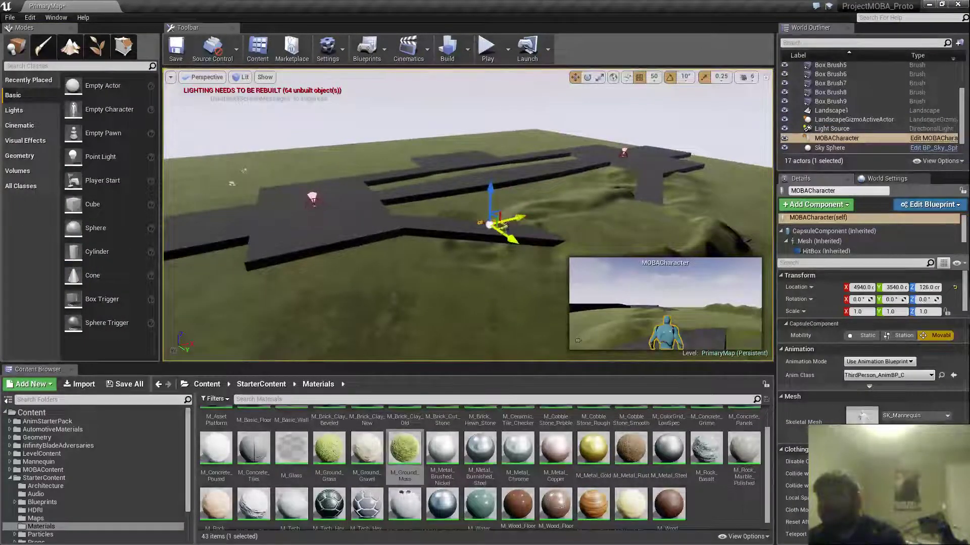
{"action": "left_click_drag", "start_coordinate": [505, 224], "coordinate": [268, 232]}
{"action": "left_click_drag", "start_coordinate": [269, 198], "coordinate": [268, 180]}
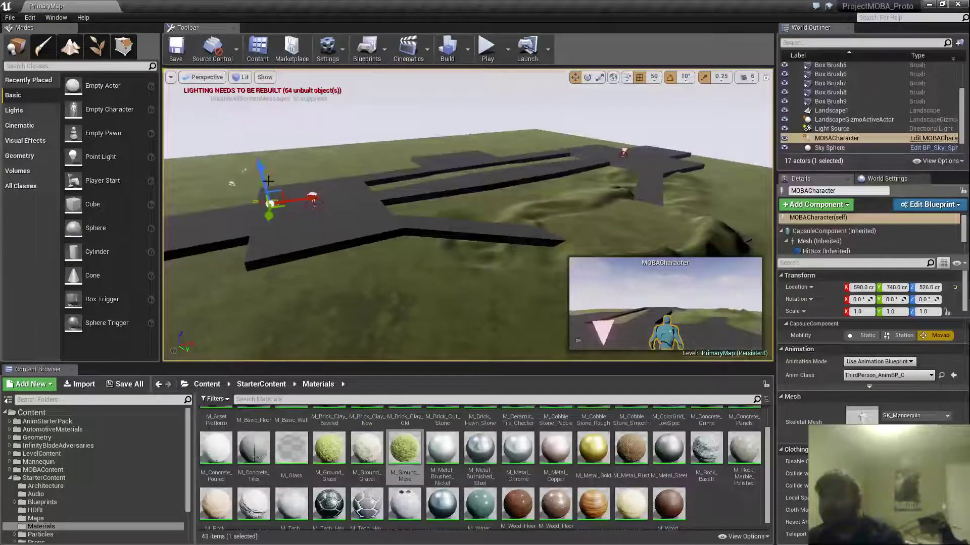
- Return to landscape sculpting and flatten the terrain around the tip of the exposed lane with the Flatten tool
{"action": "right_click_drag", "start_coordinate": [537, 185], "coordinate": [616, 215]}
{"action": "left_click", "coordinate": [536, 184]}
{"action": "right_click_drag", "start_coordinate": [566, 150], "coordinate": [536, 152]}
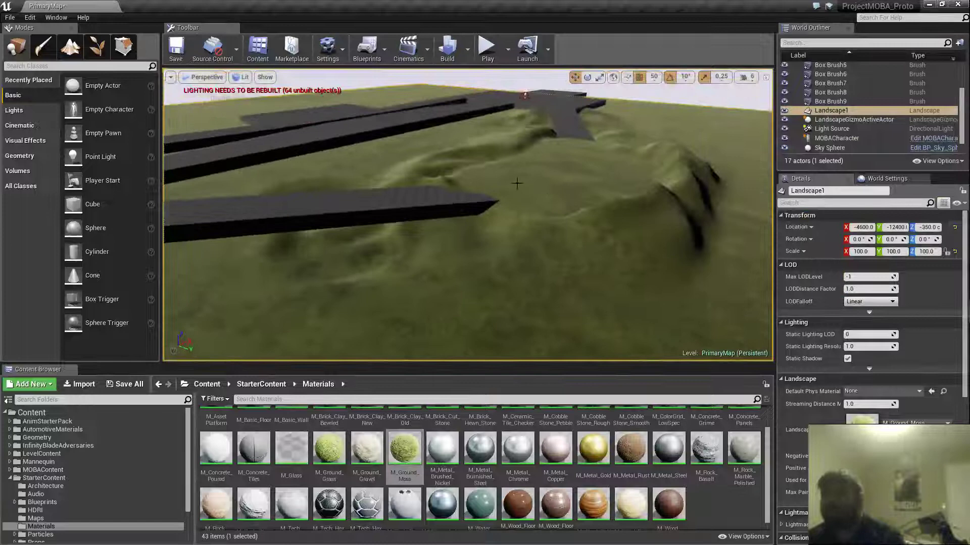
{"action": "left_click", "coordinate": [72, 59]}
{"action": "mouse_move", "coordinate": [455, 202]}
{"action": "right_mouse_down"}
{"action": "mouse_move", "coordinate": [409, 172]}
{"action": "mouse_move", "coordinate": [358, 174]}
{"action": "right_mouse_up"}
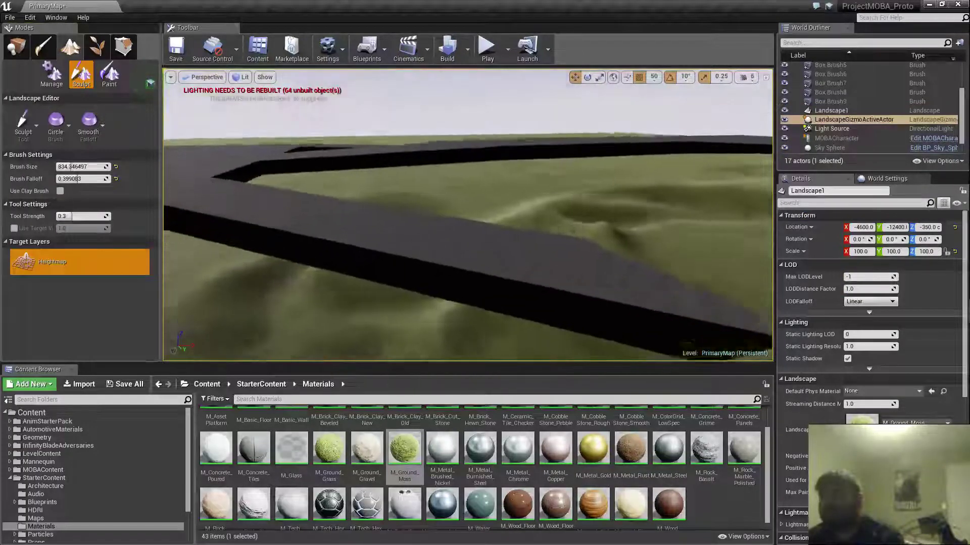
{"action": "right_click_drag", "start_coordinate": [500, 203], "coordinate": [576, 270]}
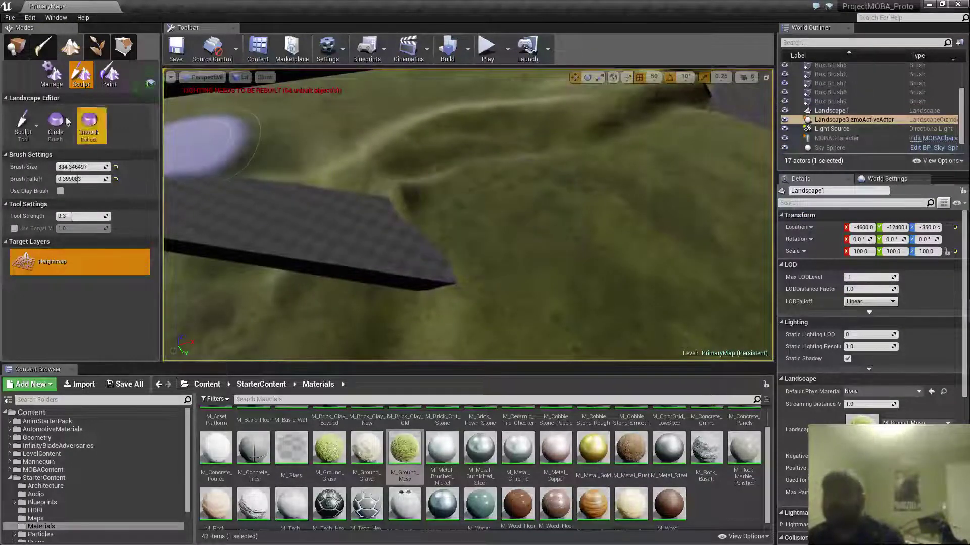
{"action": "left_click", "coordinate": [32, 121]}
{"action": "left_click", "coordinate": [63, 228]}
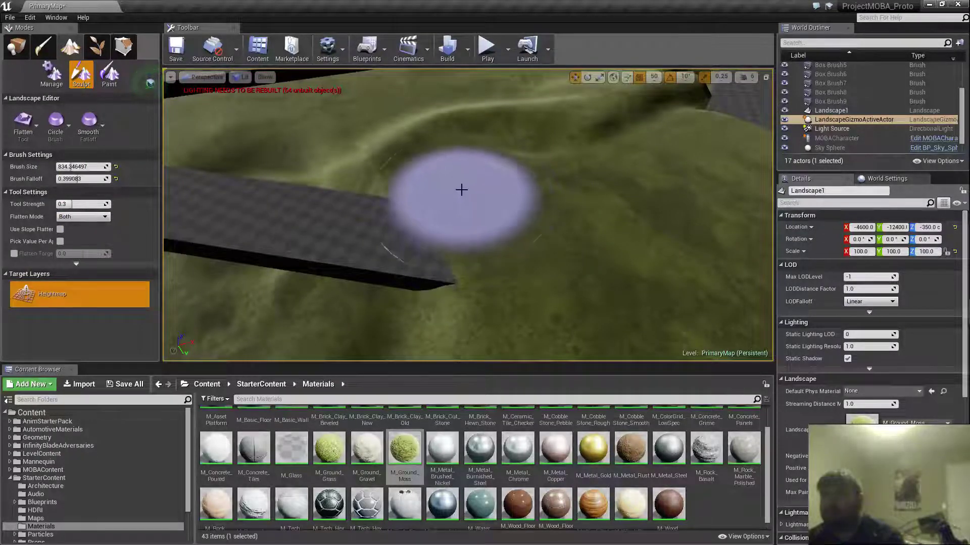
{"action": "mouse_move", "coordinate": [563, 234]}
{"action": "right_mouse_down"}
{"action": "mouse_move", "coordinate": [562, 268]}
{"action": "mouse_move", "coordinate": [580, 263]}
{"action": "mouse_move", "coordinate": [575, 242]}
{"action": "mouse_move", "coordinate": [590, 253]}
{"action": "mouse_move", "coordinate": [546, 252]}
{"action": "mouse_move", "coordinate": [560, 217]}
{"action": "mouse_move", "coordinate": [548, 214]}
{"action": "mouse_move", "coordinate": [563, 243]}
{"action": "right_mouse_up"}
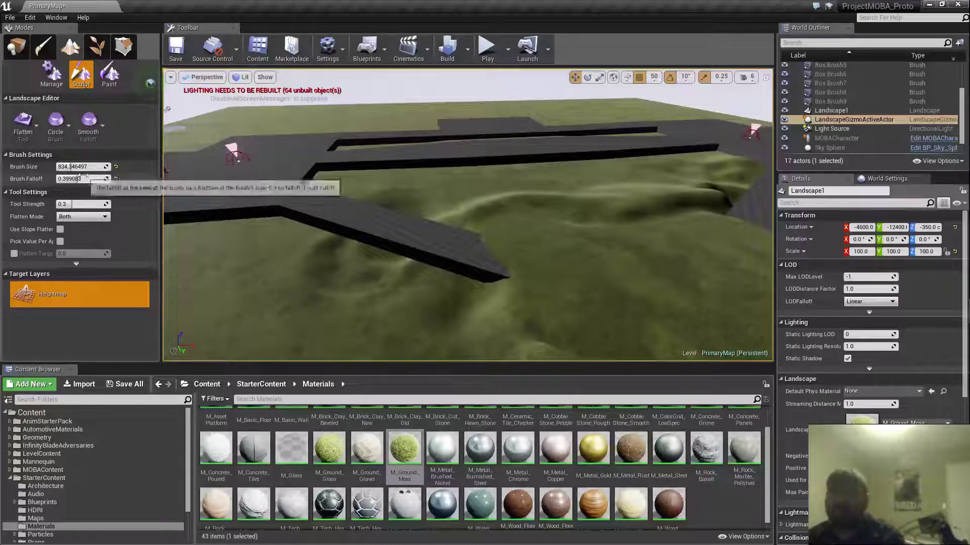
- Place two points of a landscape ramp, one at the lane's tip and one beside the base platform
{"action": "left_click", "coordinate": [31, 128]}
{"action": "left_click", "coordinate": [73, 261]}
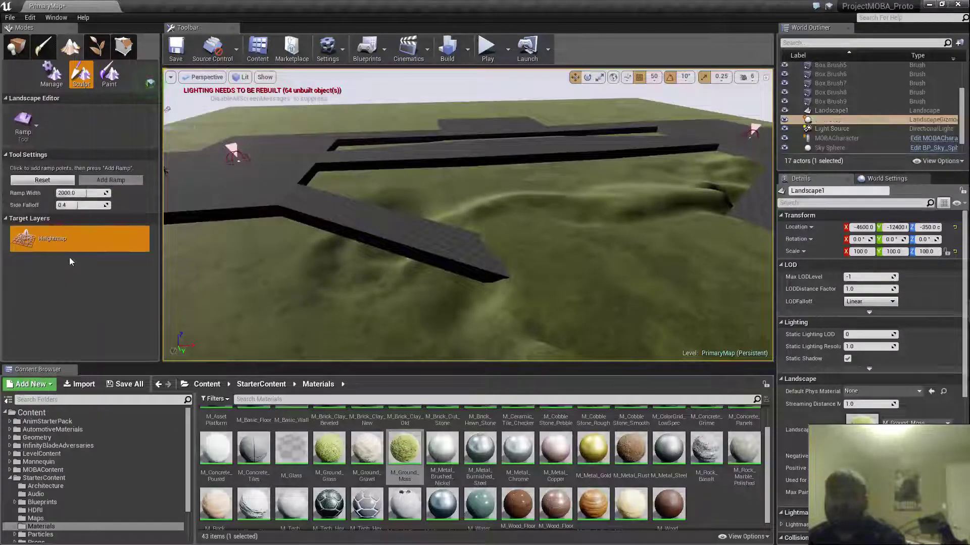
{"action": "right_click_drag", "start_coordinate": [503, 253], "coordinate": [525, 290]}
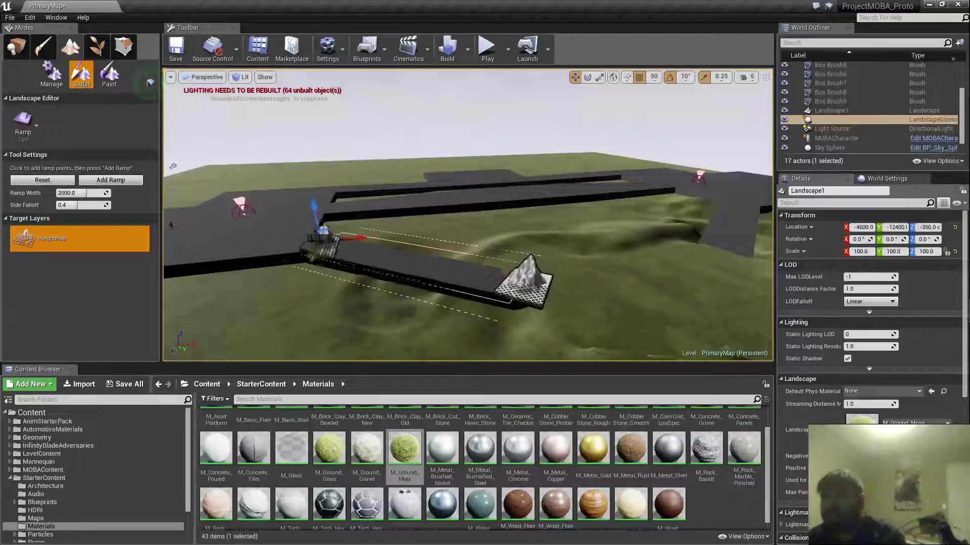
- Raise the ramp point at the base platform up to the level of the platform surface
{"action": "right_click_drag", "start_coordinate": [311, 243], "coordinate": [171, 263]}
{"action": "right_click_drag", "start_coordinate": [444, 212], "coordinate": [456, 212]}
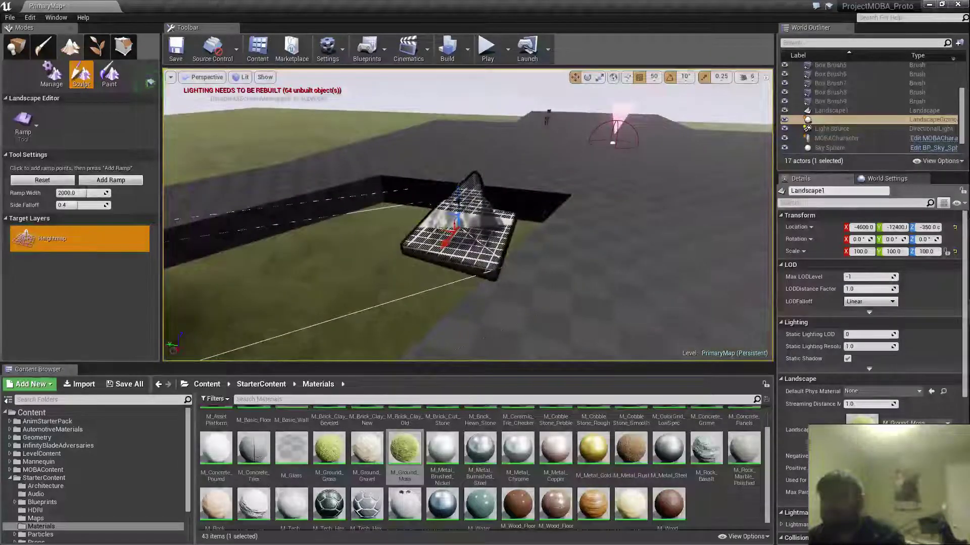
{"action": "mouse_move", "coordinate": [432, 176]}
{"action": "right_mouse_down"}
{"action": "mouse_move", "coordinate": [436, 196]}
{"action": "mouse_move", "coordinate": [447, 194]}
{"action": "mouse_move", "coordinate": [433, 176]}
{"action": "right_mouse_up"}
{"action": "key", "text": "w"}
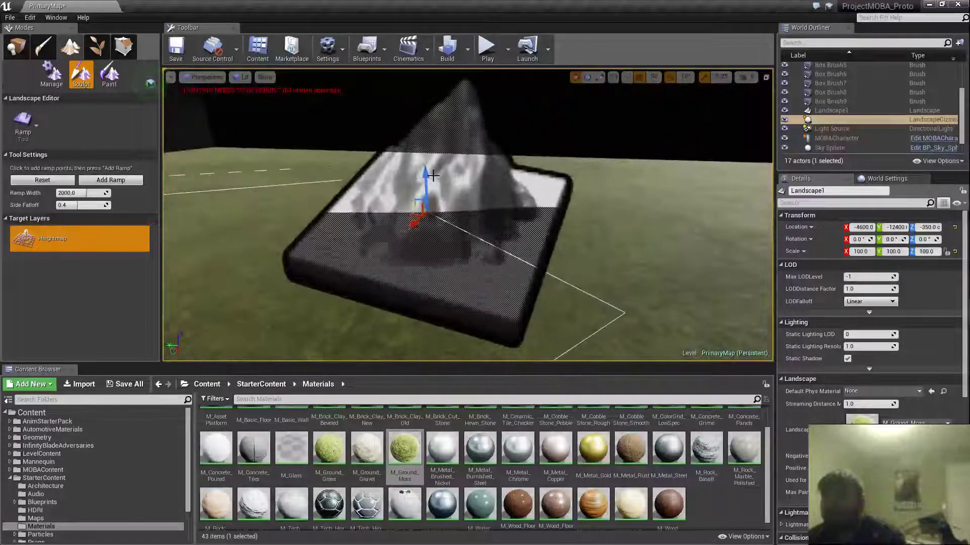
{"action": "left_click_drag", "start_coordinate": [427, 175], "coordinate": [428, 101]}
{"action": "right_click_drag", "start_coordinate": [428, 101], "coordinate": [439, 100]}
{"action": "key", "text": "e"}
{"action": "key", "text": "s"}
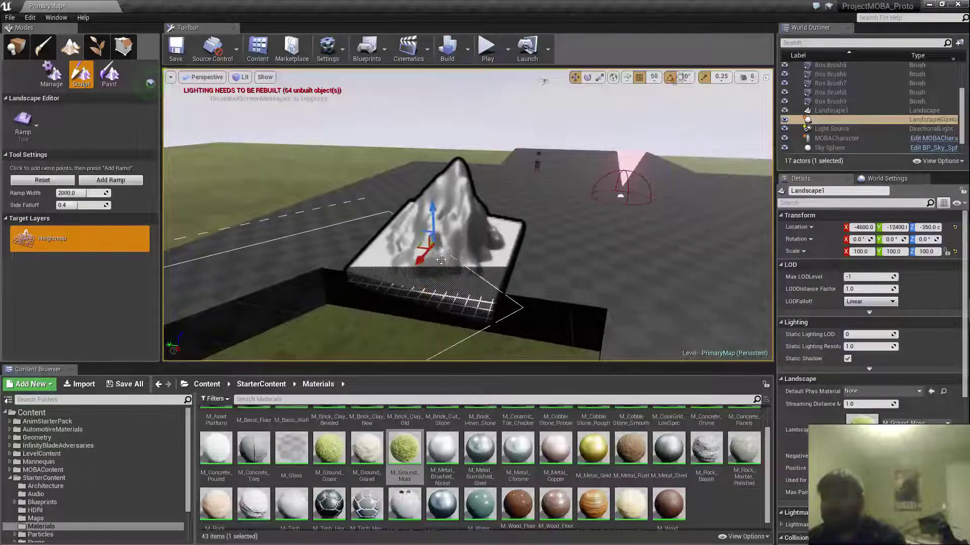
{"action": "key", "text": "a"}
{"action": "right_click_drag", "start_coordinate": [441, 260], "coordinate": [484, 265]}
{"action": "key", "text": "s"}
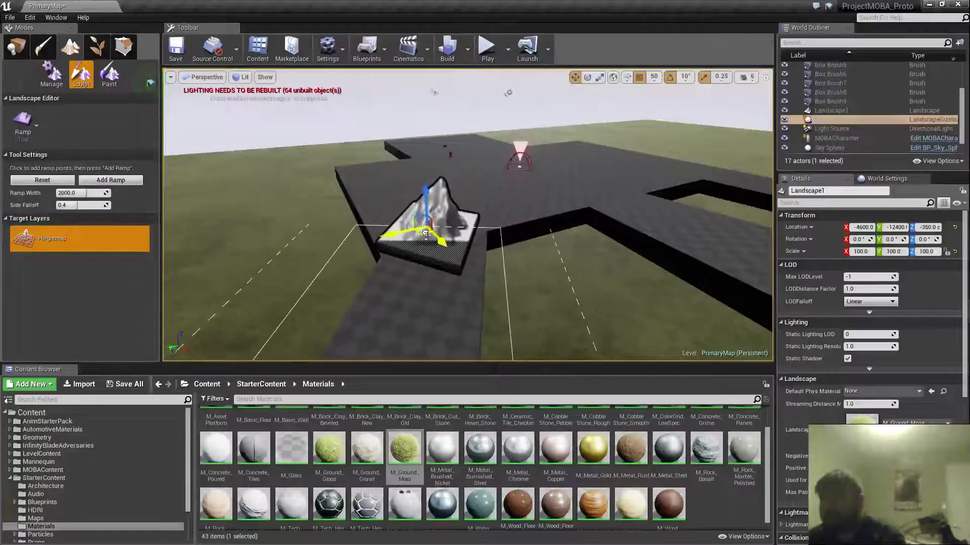
- Align the raised ramp point with the junction between the lane and the base platform
{"action": "key", "text": "d"}
{"action": "right_click_drag", "start_coordinate": [425, 233], "coordinate": [368, 220]}
{"action": "key", "text": "w"}
{"action": "key", "text": "s"}
{"action": "key", "text": "w"}
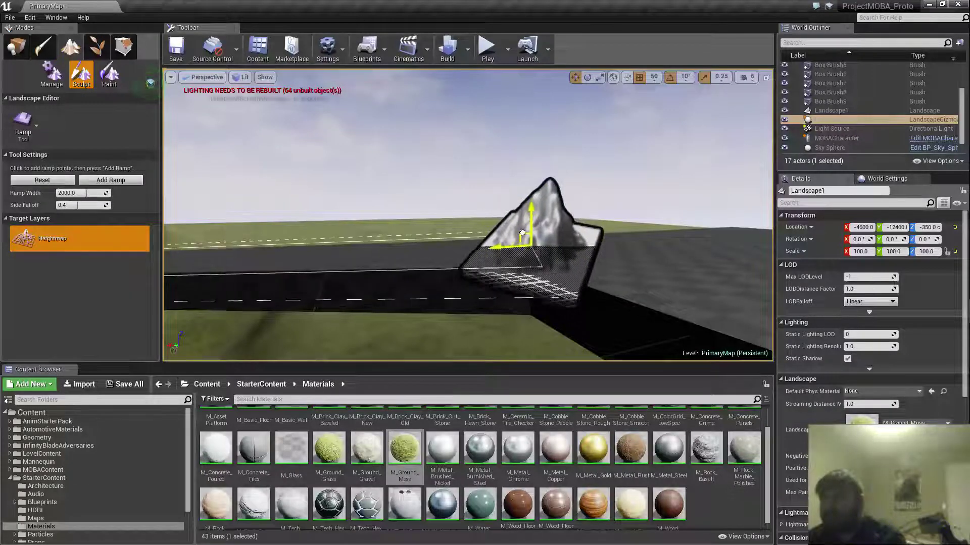
{"action": "right_click_drag", "start_coordinate": [368, 220], "coordinate": [408, 254]}
{"action": "key", "text": "s"}
{"action": "key", "text": "a"}
{"action": "key", "text": "w"}
{"action": "key", "text": "w"}
{"action": "key", "text": "s"}
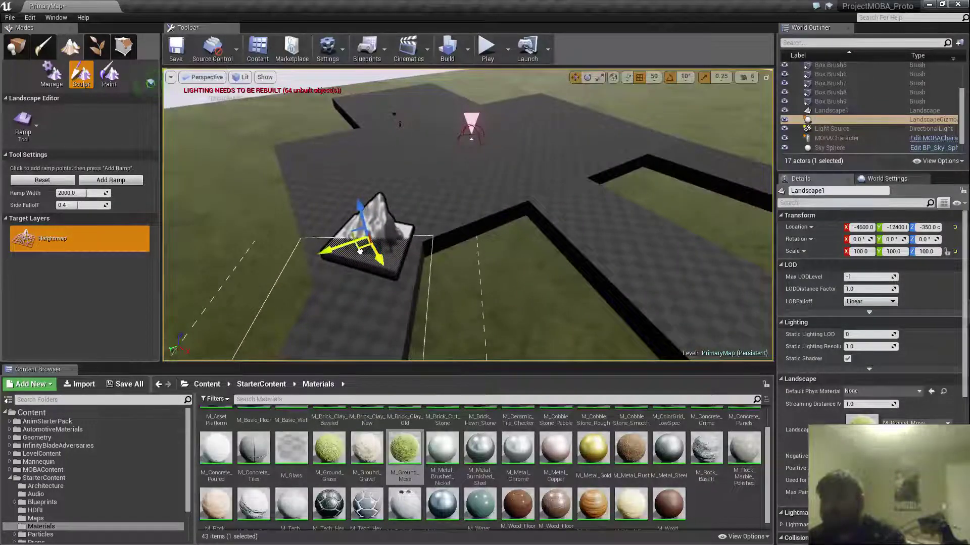
- Add the ramp along the lane with a width of 2000 and a side falloff of 0.4
{"action": "key", "text": "s"}
{"action": "right_click_drag", "start_coordinate": [412, 273], "coordinate": [359, 298]}
{"action": "key", "text": "d"}
{"action": "key", "text": "w"}
{"action": "key", "text": "s"}
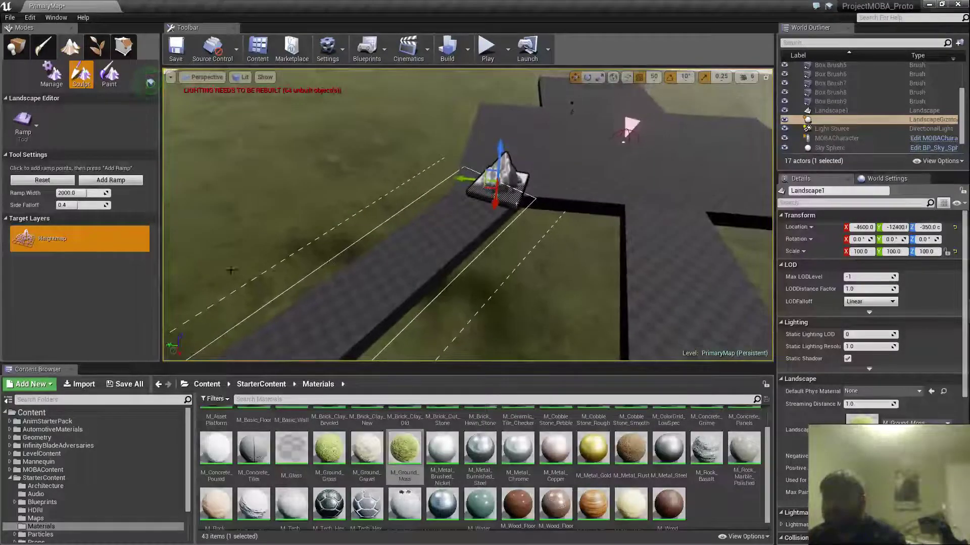
{"action": "left_click", "coordinate": [116, 183]}
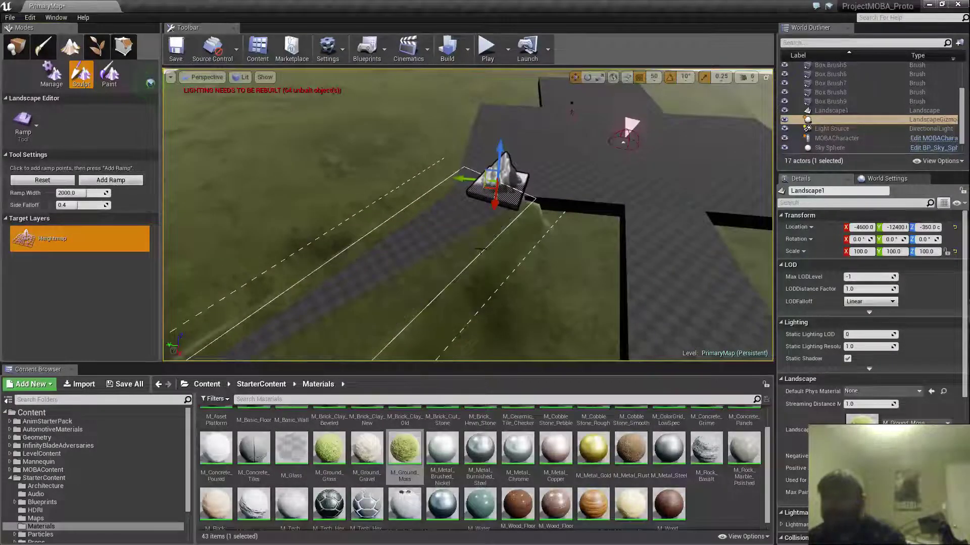
- Apply the ramp again so the moss terrain covers the lane up to the base platform
{"action": "key", "text": "w"}
{"action": "right_click_drag", "start_coordinate": [353, 217], "coordinate": [232, 186]}
{"action": "key", "text": "s"}
{"action": "key", "text": "a"}
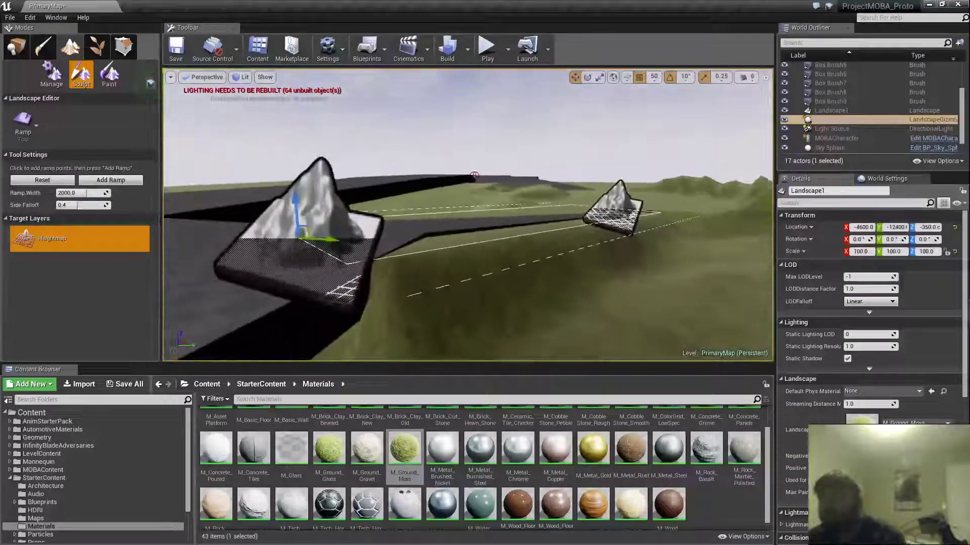
{"action": "key", "text": "d"}
{"action": "right_click_drag", "start_coordinate": [505, 241], "coordinate": [441, 236]}
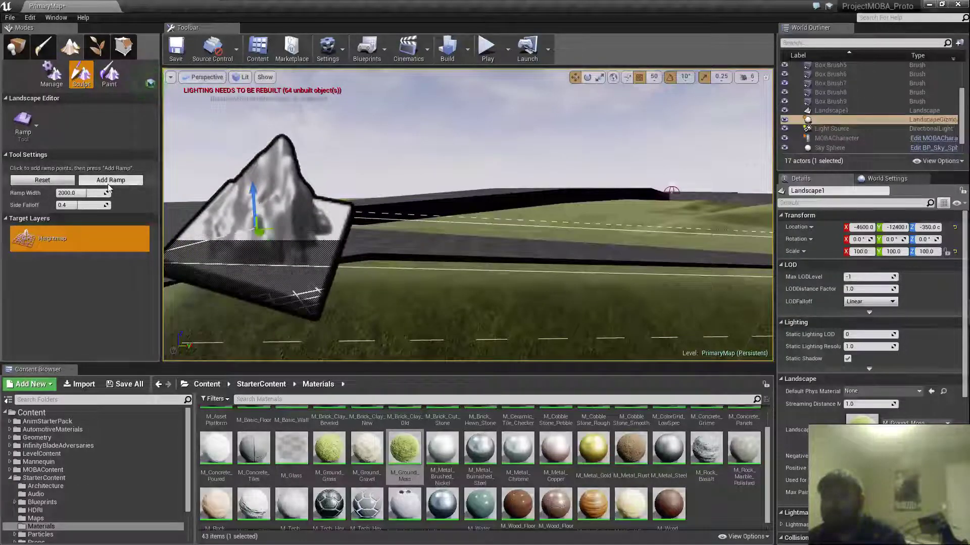
{"action": "right_click_drag", "start_coordinate": [238, 202], "coordinate": [407, 222]}
{"action": "key", "text": "s"}
{"action": "key", "text": "d"}
{"action": "key", "text": "a"}
{"action": "key", "text": "w"}
{"action": "key", "text": "s"}
{"action": "key", "text": "d"}
{"action": "key", "text": "s"}
{"action": "key", "text": "d"}
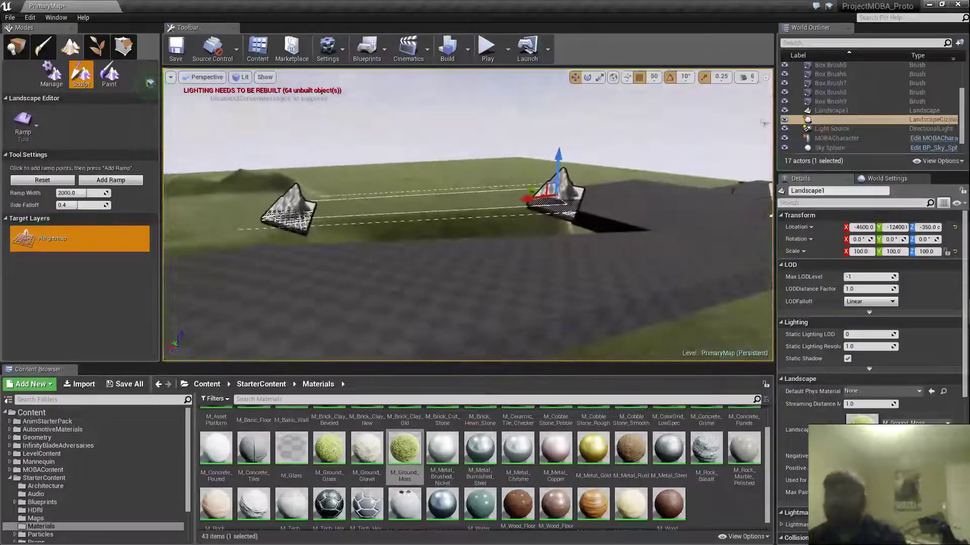
- Leave landscape sculpting to view the finished ramp, and return to it with the ramp points cleared
{"action": "left_click", "coordinate": [22, 55]}
{"action": "right_click_drag", "start_coordinate": [364, 199], "coordinate": [94, 255]}
{"action": "key", "text": "w"}
{"action": "key", "text": "s"}
{"action": "left_click", "coordinate": [71, 48]}
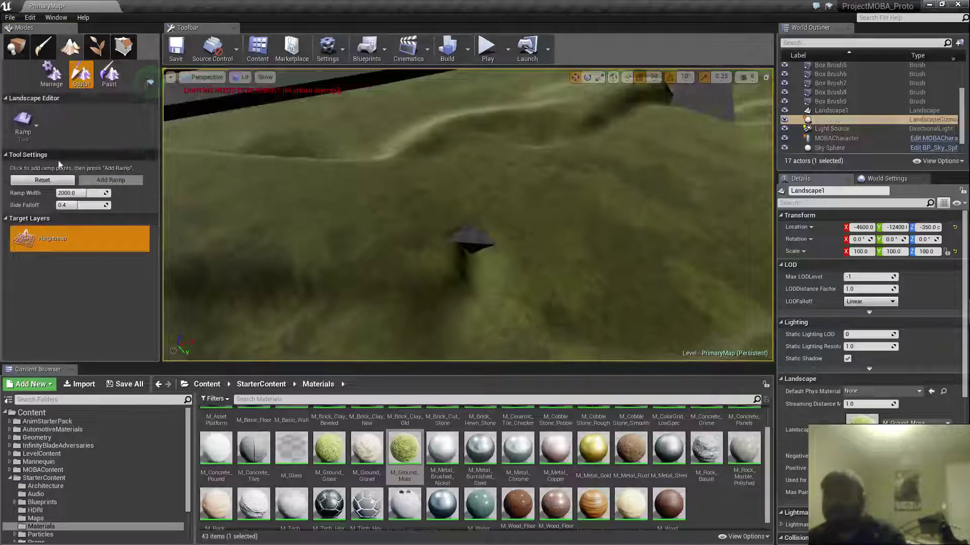
- Switch from the Ramp tool to the Sculpt tool and raise the moss terrain over the exposed patch of lane
{"action": "left_click", "coordinate": [60, 77]}
{"action": "left_click", "coordinate": [83, 76]}
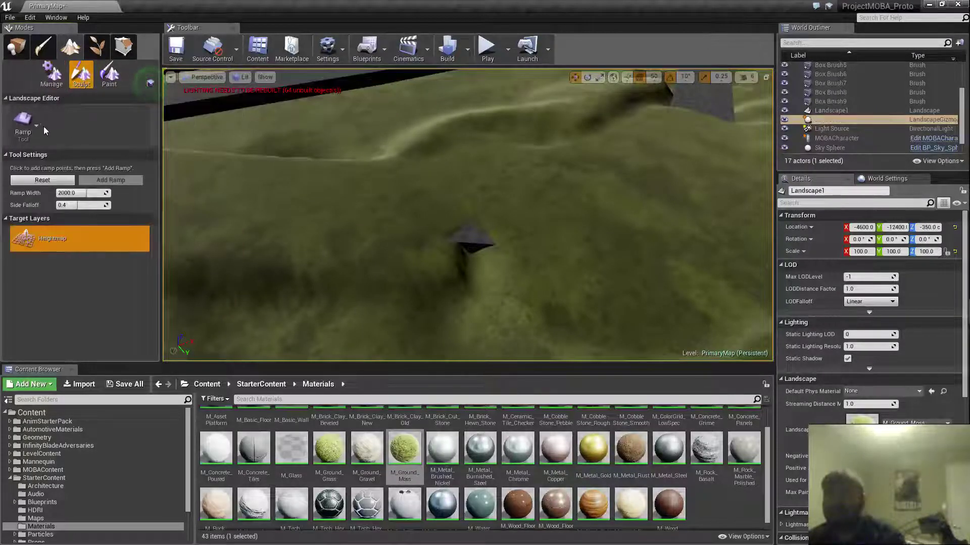
{"action": "left_click", "coordinate": [37, 128]}
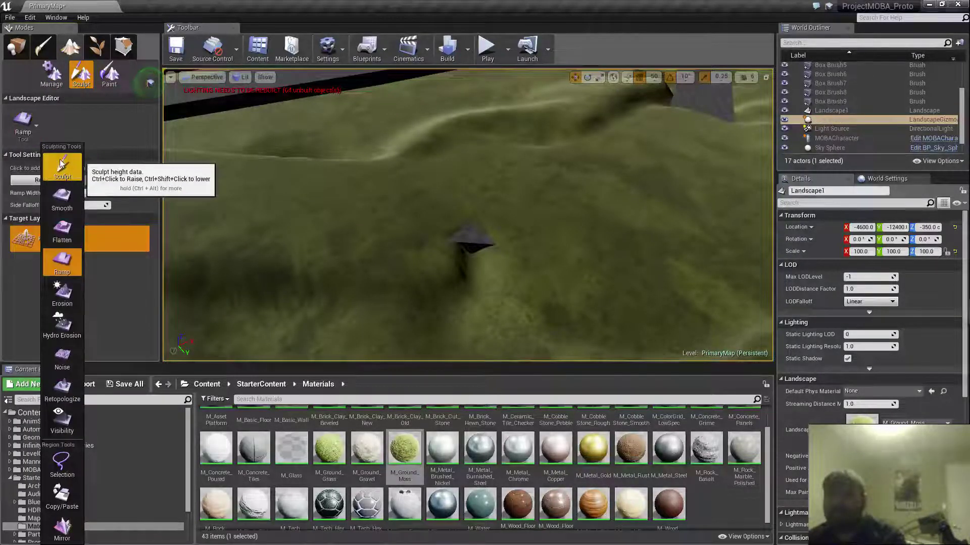
{"action": "left_click", "coordinate": [62, 198]}
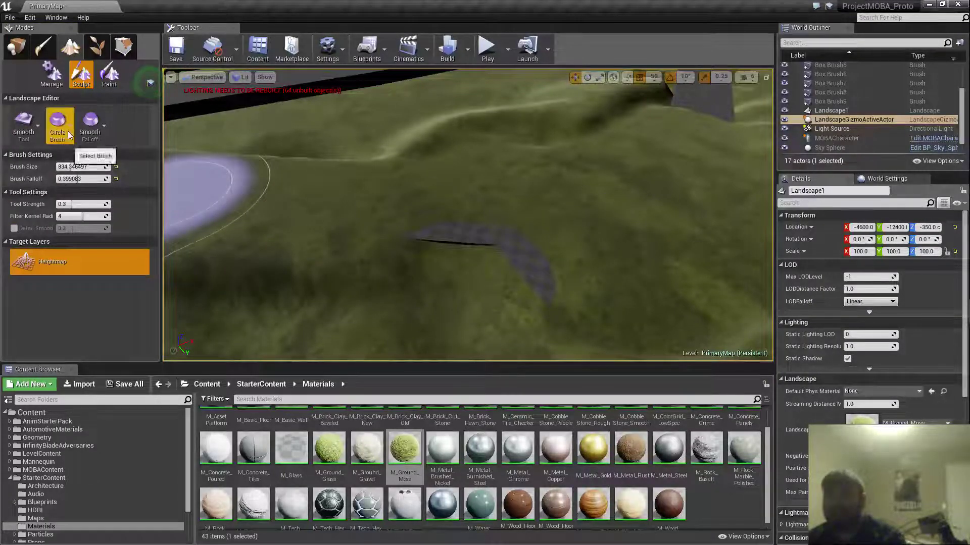
{"action": "left_click", "coordinate": [37, 126]}
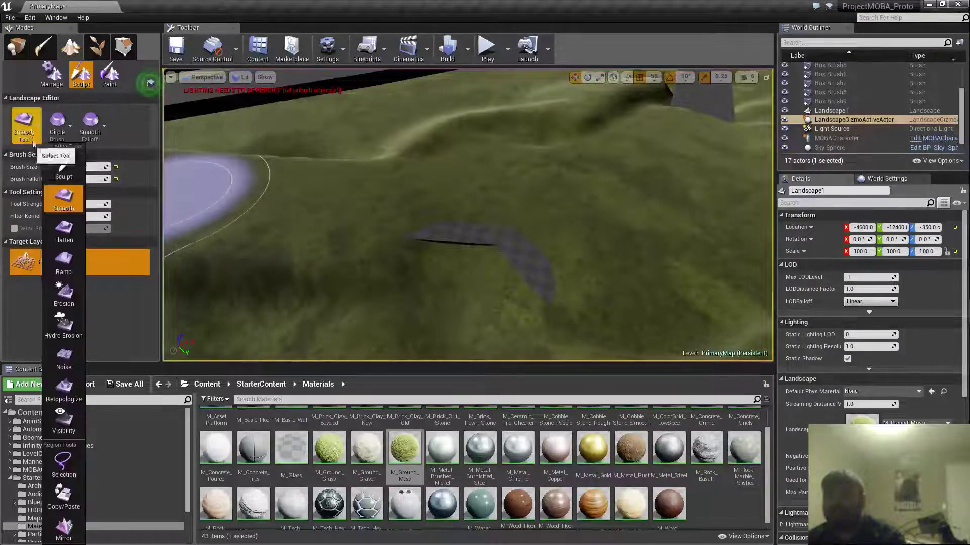
{"action": "left_click", "coordinate": [69, 171]}
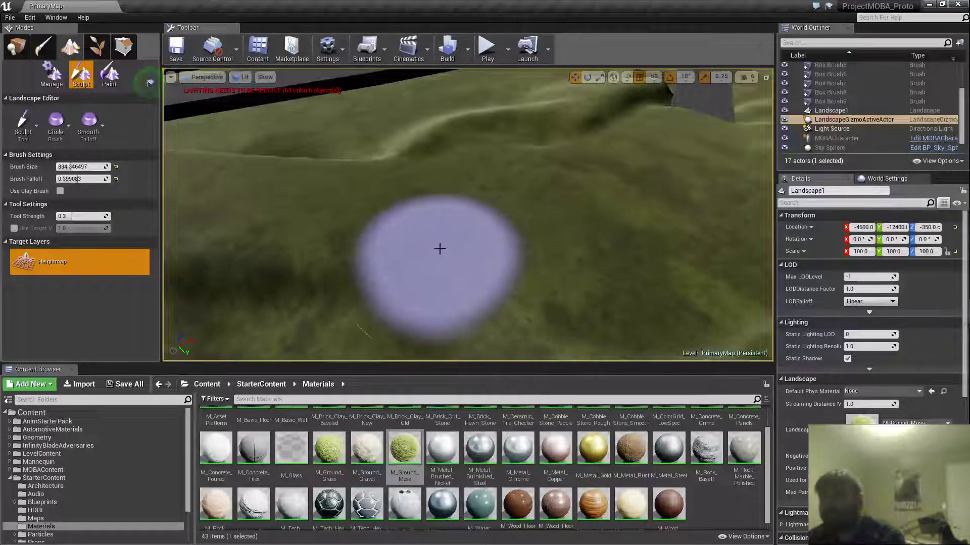
- Smooth the ragged moss edge at the corner of the base platform, lowering the tool strength to 0.098165
{"action": "mouse_move", "coordinate": [542, 266]}
{"action": "right_mouse_down"}
{"action": "mouse_move", "coordinate": [539, 277]}
{"action": "mouse_move", "coordinate": [535, 187]}
{"action": "mouse_move", "coordinate": [551, 257]}
{"action": "mouse_move", "coordinate": [548, 245]}
{"action": "mouse_move", "coordinate": [596, 228]}
{"action": "mouse_move", "coordinate": [561, 227]}
{"action": "mouse_move", "coordinate": [553, 207]}
{"action": "right_mouse_up"}
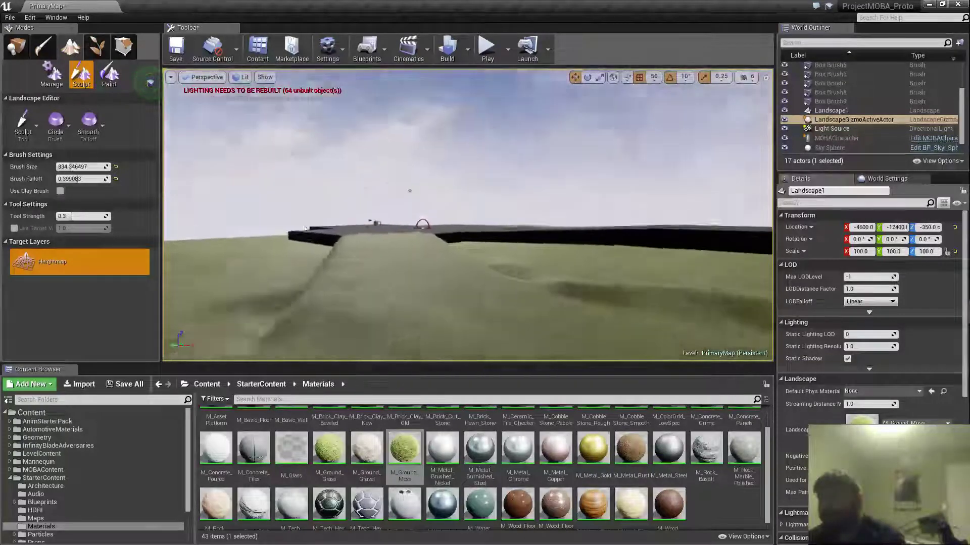
{"action": "right_click_drag", "start_coordinate": [423, 225], "coordinate": [560, 213]}
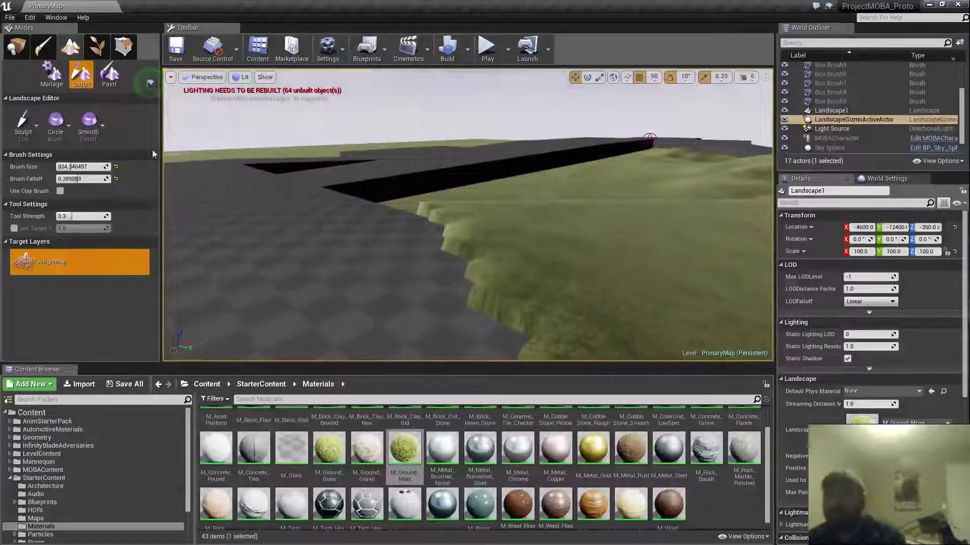
{"action": "left_click", "coordinate": [30, 127]}
{"action": "left_click", "coordinate": [61, 199]}
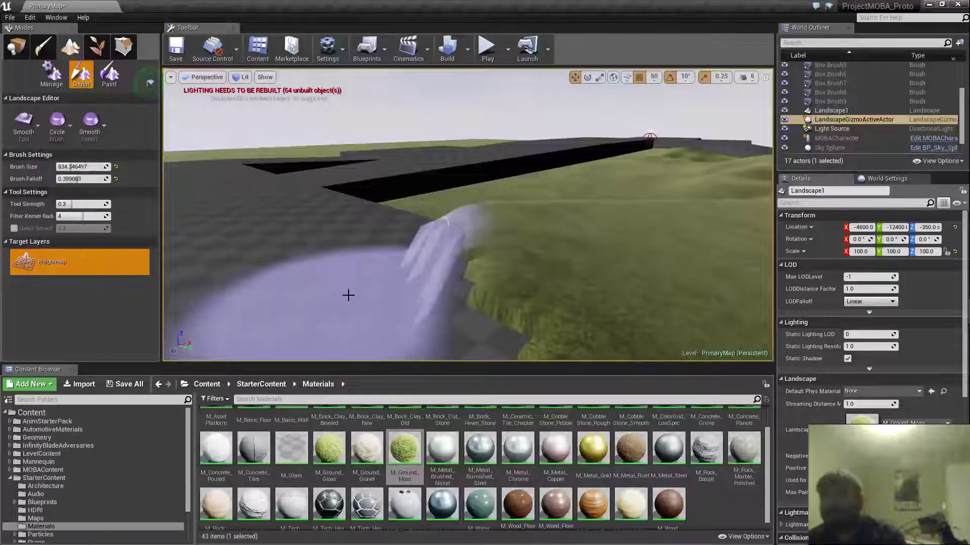
{"action": "right_click_drag", "start_coordinate": [339, 290], "coordinate": [351, 271]}
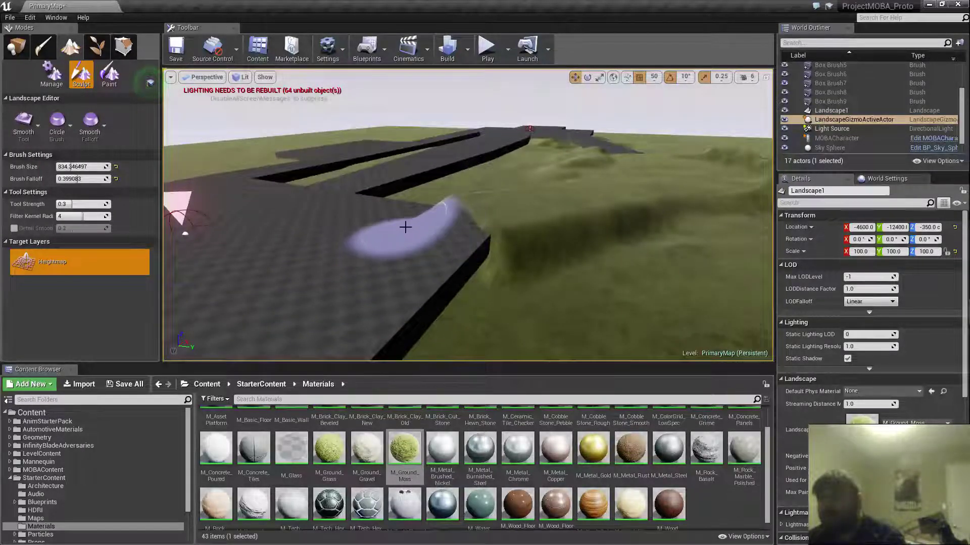
{"action": "right_click_drag", "start_coordinate": [405, 227], "coordinate": [389, 242]}
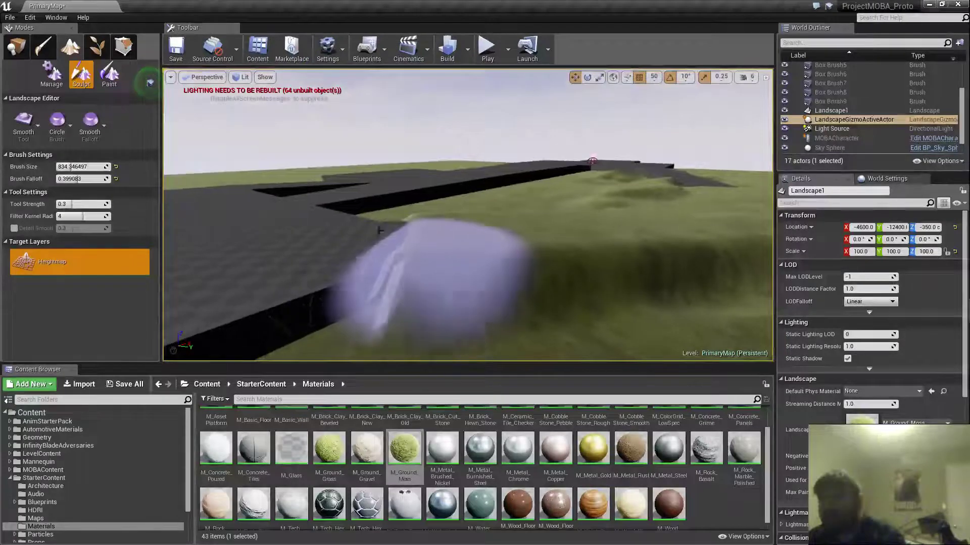
{"action": "left_click_drag", "start_coordinate": [435, 277], "coordinate": [423, 277]}
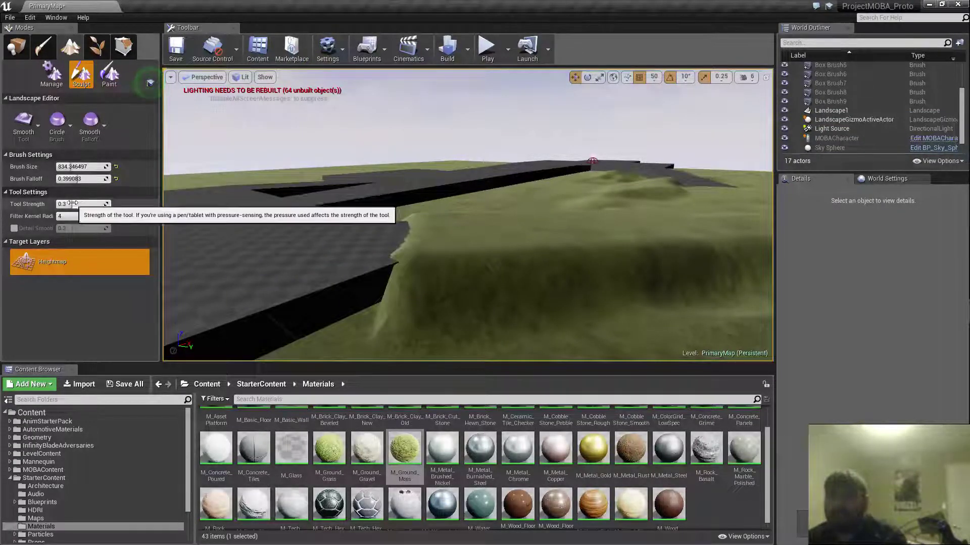
{"action": "left_click_drag", "start_coordinate": [72, 204], "coordinate": [69, 204]}
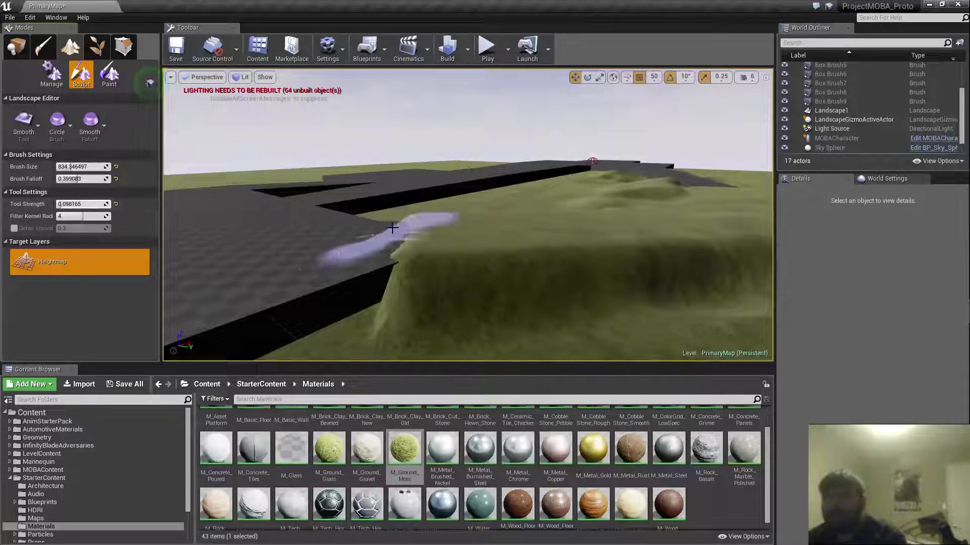
{"action": "left_click_drag", "start_coordinate": [399, 247], "coordinate": [394, 249]}
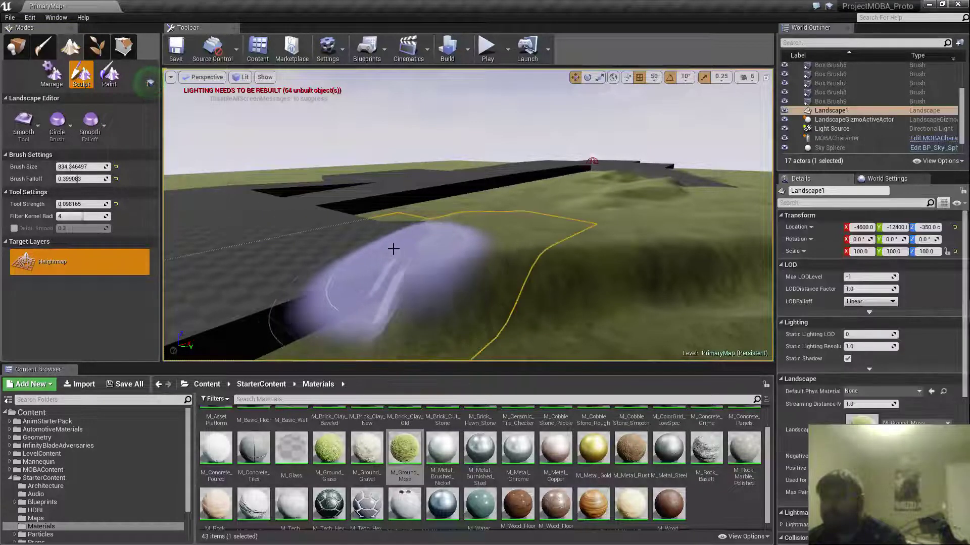
- Select the Ramp tool and place a ramp point at the open end of the neighbouring lane
{"action": "key", "text": "w"}
{"action": "right_click_drag", "start_coordinate": [393, 248], "coordinate": [303, 216]}
{"action": "scroll", "coordinate": [350, 256], "scroll_direction": "down", "scroll_amount": 1}
{"action": "key", "text": "s"}
{"action": "scroll", "coordinate": [318, 233], "scroll_direction": "up", "scroll_amount": 1}
{"action": "key", "text": "a"}
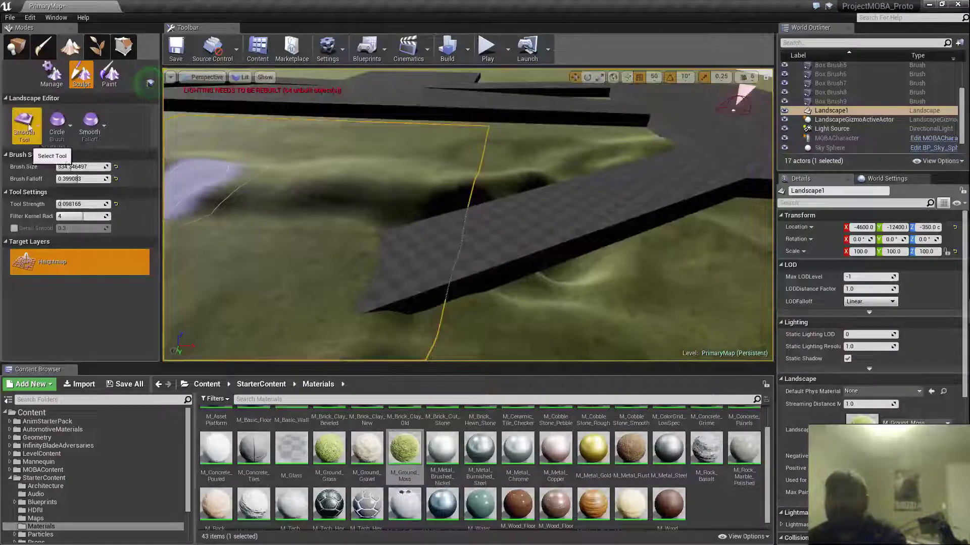
{"action": "left_click", "coordinate": [28, 126]}
{"action": "left_click", "coordinate": [63, 261]}
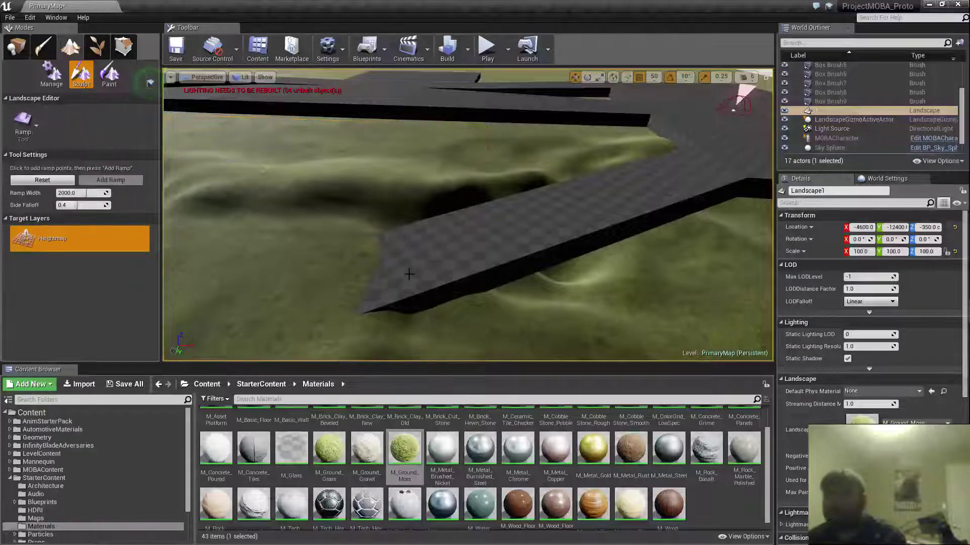
{"action": "mouse_move", "coordinate": [405, 271]}
{"action": "right_mouse_down"}
{"action": "mouse_move", "coordinate": [440, 251]}
{"action": "mouse_move", "coordinate": [439, 273]}
{"action": "mouse_move", "coordinate": [441, 242]}
{"action": "mouse_move", "coordinate": [413, 252]}
{"action": "right_mouse_up"}
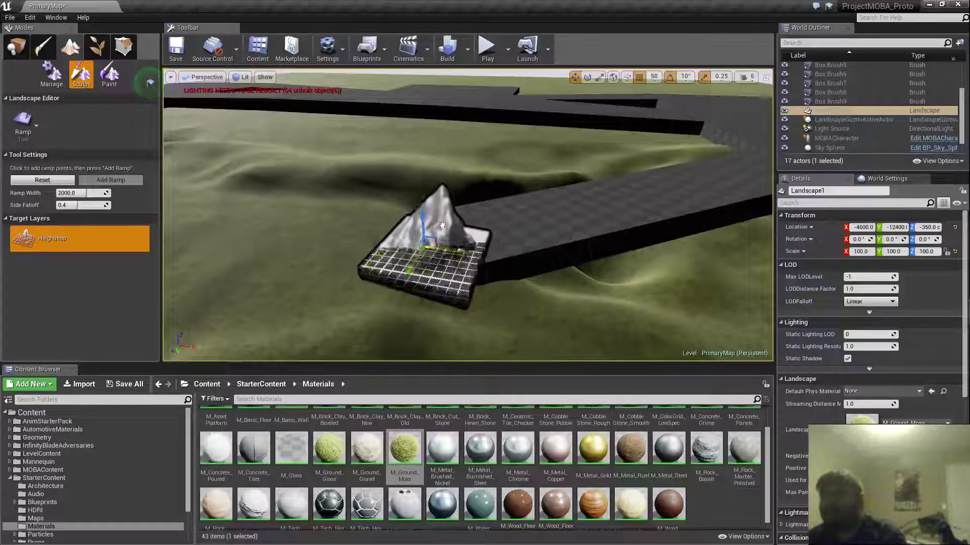
{"action": "mouse_move", "coordinate": [395, 251]}
{"action": "right_mouse_down"}
{"action": "mouse_move", "coordinate": [403, 253]}
{"action": "mouse_move", "coordinate": [393, 249]}
{"action": "right_mouse_up"}
- Try to delete the ramp point at the lane's end, and undo the deletion to restore the landscape
{"action": "key", "text": "Delete"}
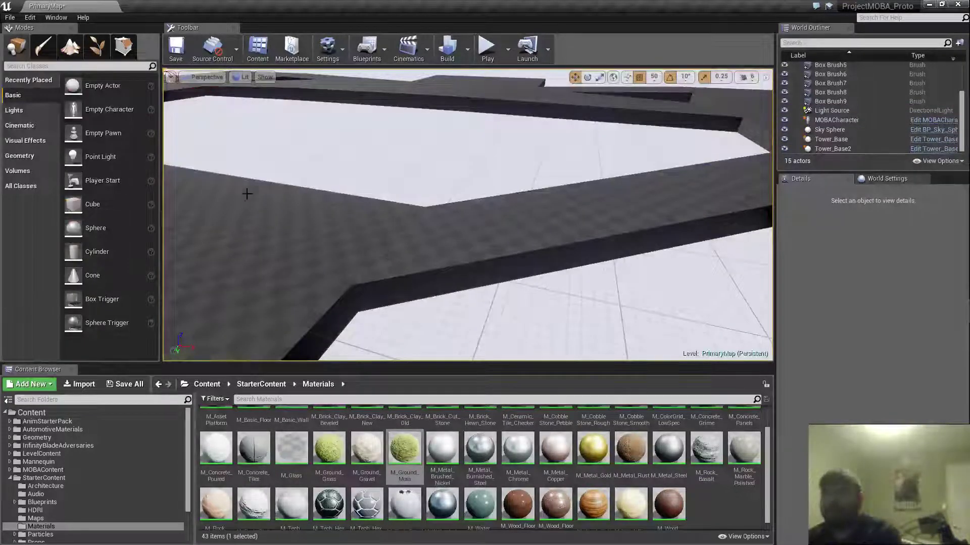
{"action": "left_click", "coordinate": [72, 58]}
{"action": "key", "text": "ctrl+z"}
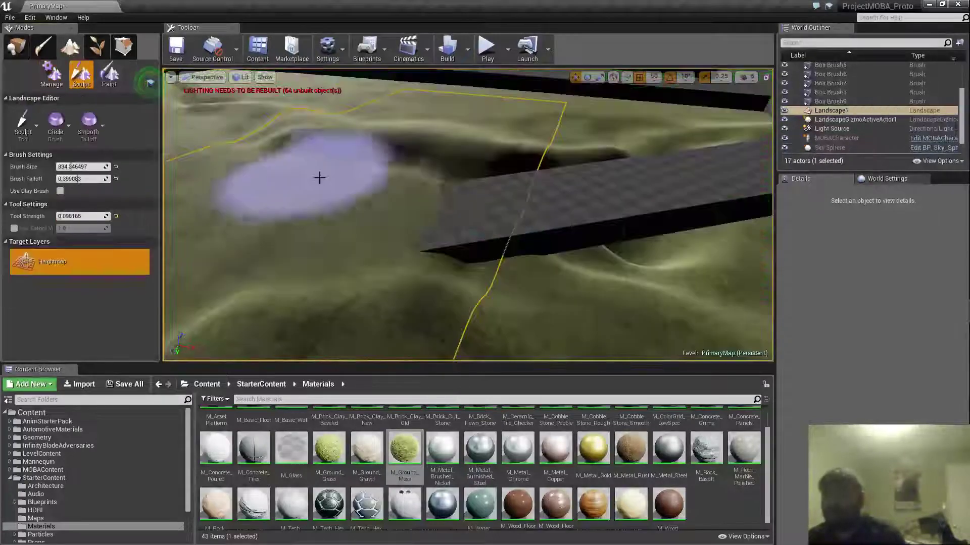
- Select the Ramp tool again for the lane's open end and save the map
{"action": "mouse_move", "coordinate": [380, 204]}
{"action": "right_mouse_down"}
{"action": "mouse_move", "coordinate": [349, 178]}
{"action": "mouse_move", "coordinate": [375, 189]}
{"action": "right_mouse_up"}
{"action": "left_click", "coordinate": [23, 124]}
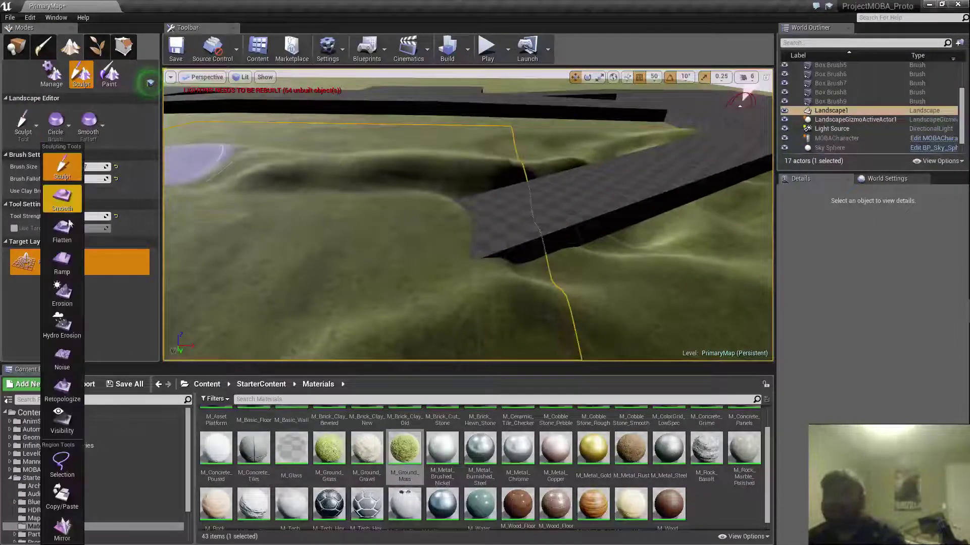
{"action": "left_click", "coordinate": [62, 259]}
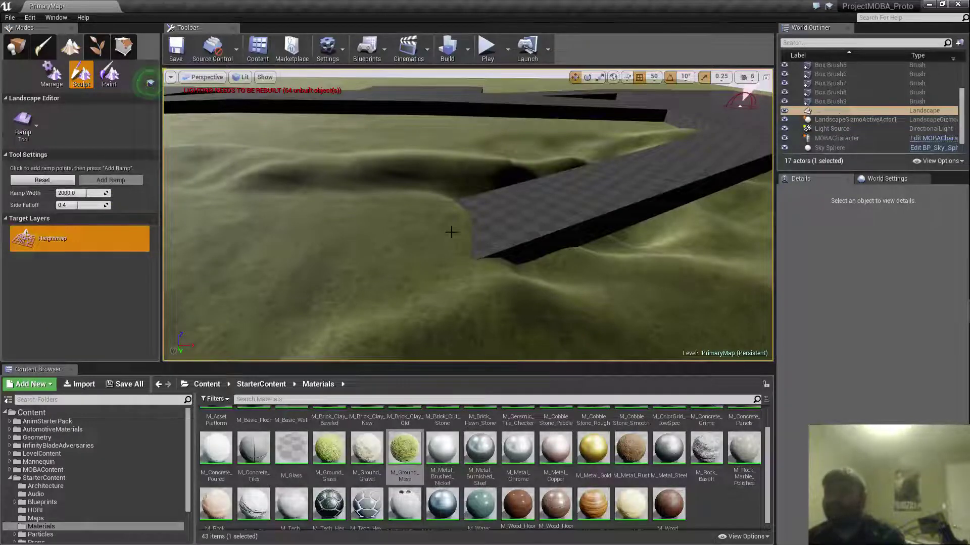
{"action": "left_click", "coordinate": [178, 50]}
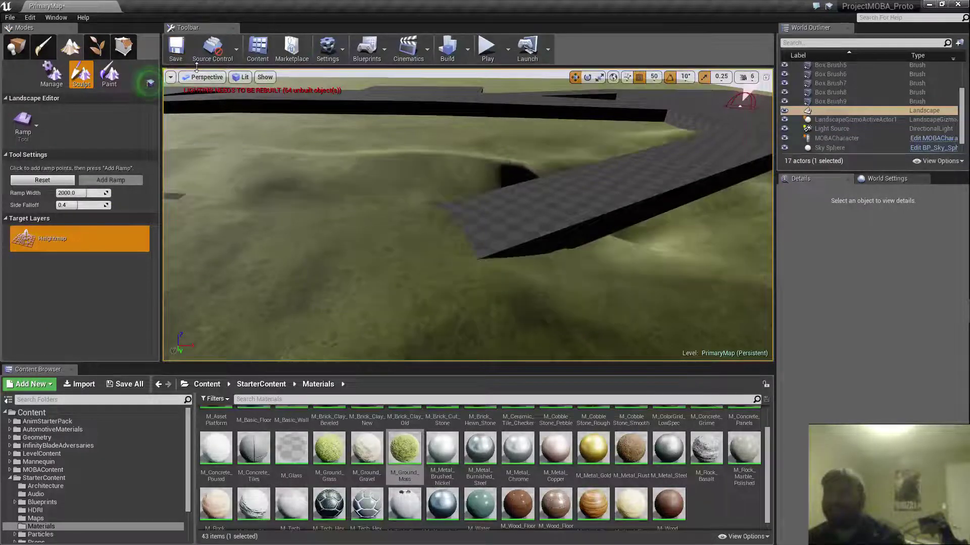
- Place two ramp points along the sloped lane, align their positions and heights with its ends, and add a landscape ramp 2000 wide with 0.4 falloff
{"action": "right_click_drag", "start_coordinate": [354, 202], "coordinate": [323, 214]}
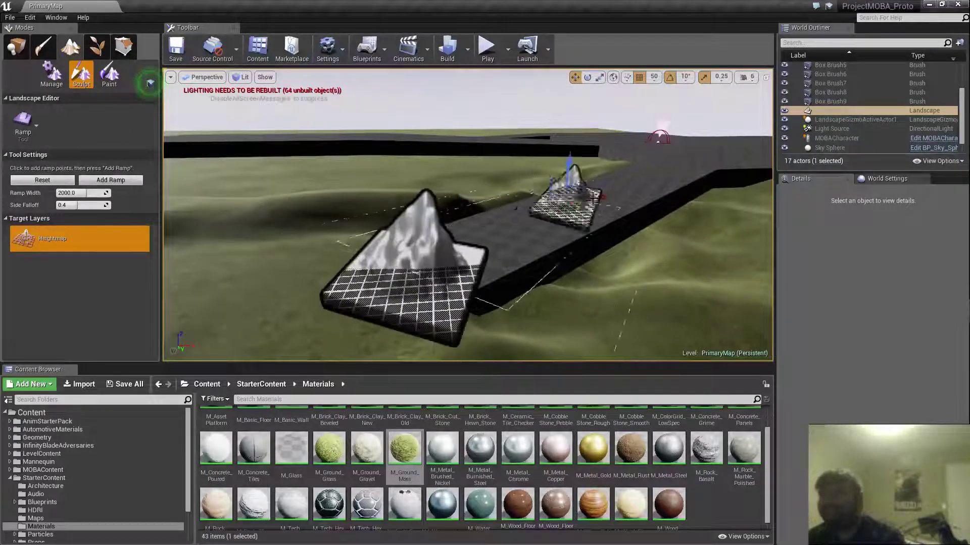
{"action": "left_click_drag", "start_coordinate": [566, 196], "coordinate": [679, 173]}
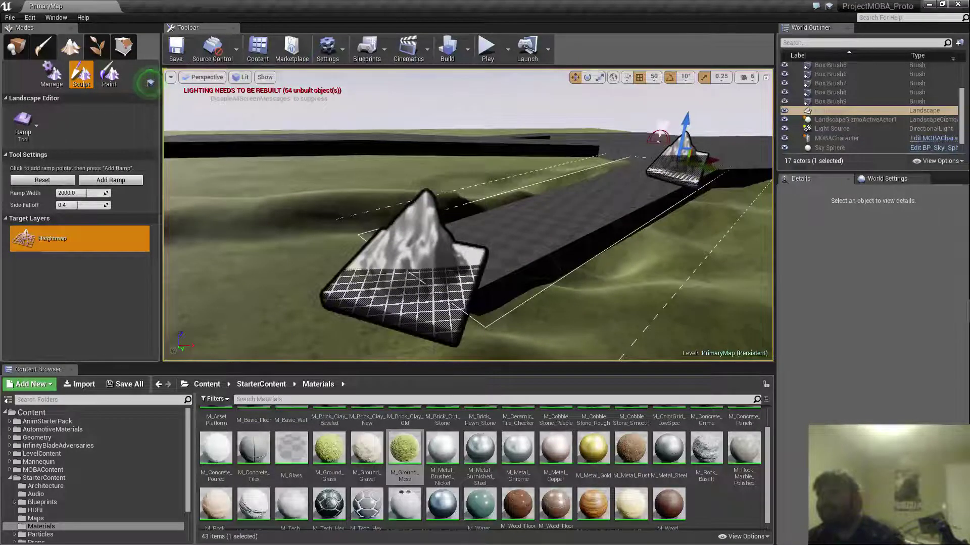
{"action": "mouse_move", "coordinate": [629, 193]}
{"action": "right_mouse_down"}
{"action": "mouse_move", "coordinate": [644, 174]}
{"action": "mouse_move", "coordinate": [629, 193]}
{"action": "right_mouse_up"}
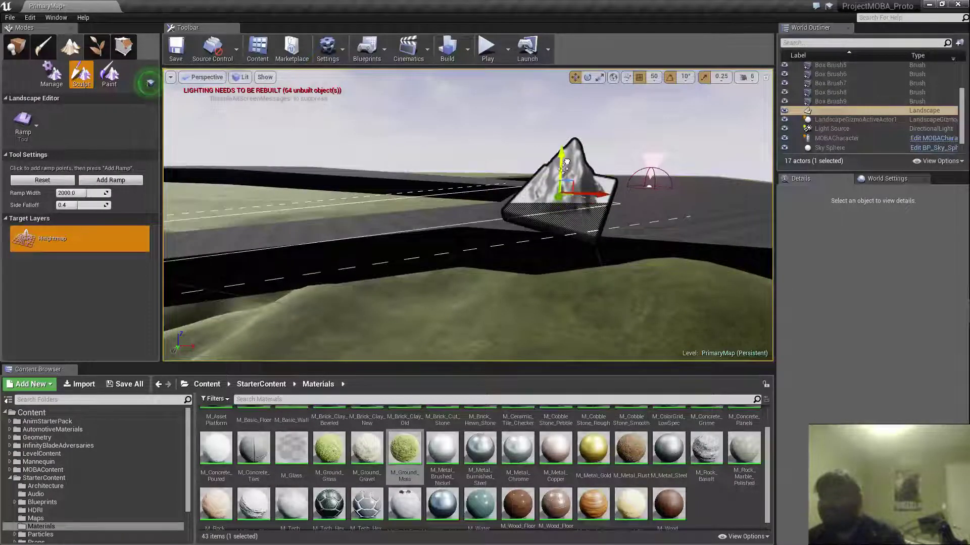
{"action": "right_click_drag", "start_coordinate": [563, 169], "coordinate": [575, 204]}
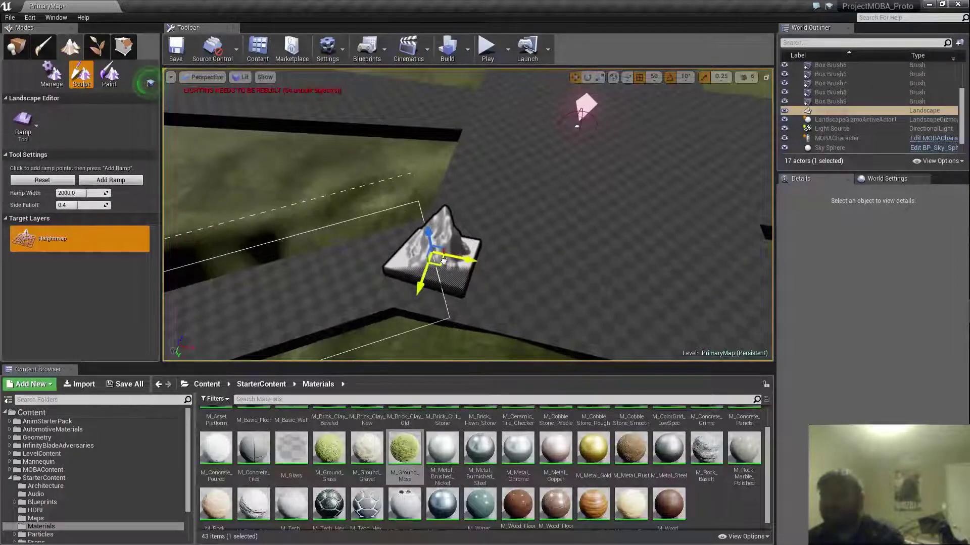
{"action": "right_click_drag", "start_coordinate": [576, 205], "coordinate": [662, 164]}
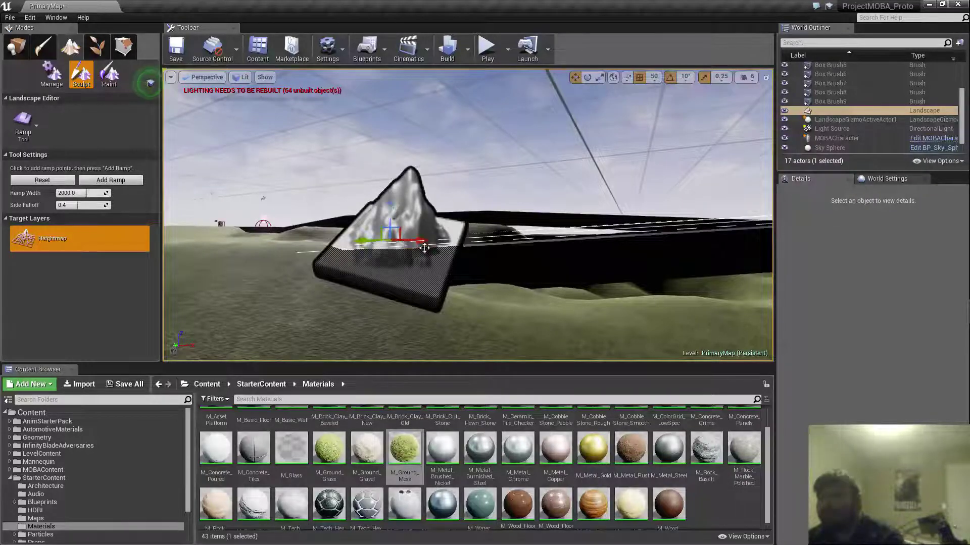
{"action": "right_click_drag", "start_coordinate": [424, 248], "coordinate": [424, 276]}
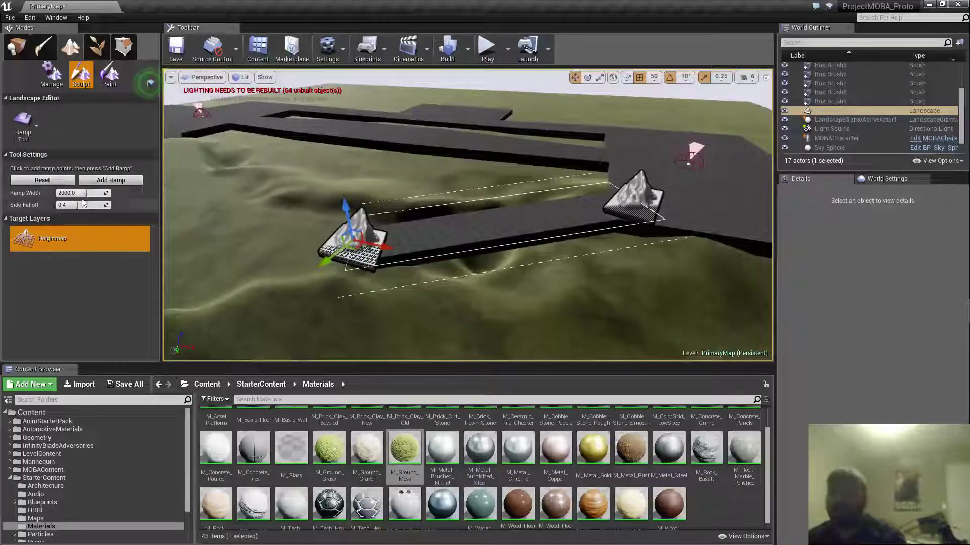
{"action": "right_click_drag", "start_coordinate": [384, 218], "coordinate": [308, 211]}
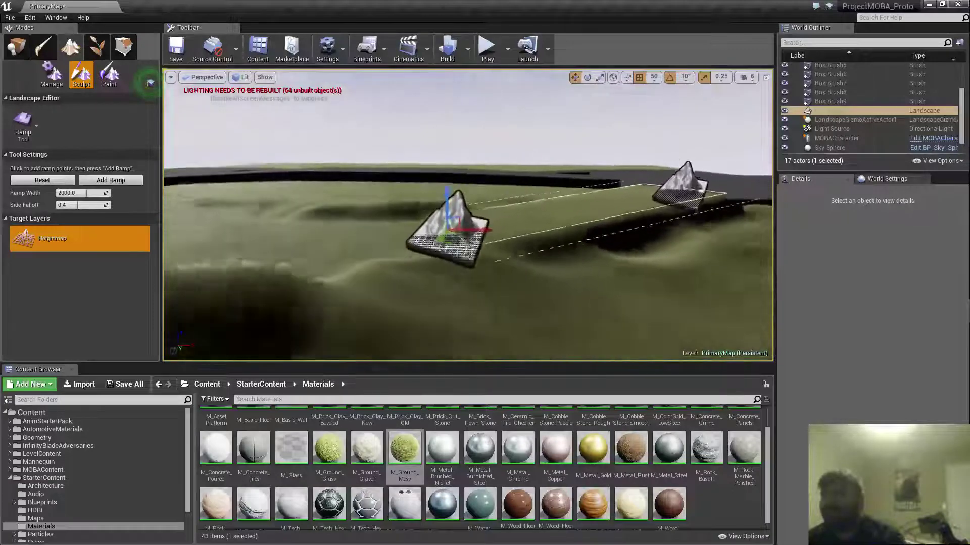
- Inspect the new landscape ramp and the surrounding terrain from several angles
{"action": "right_click_drag", "start_coordinate": [414, 218], "coordinate": [394, 216]}
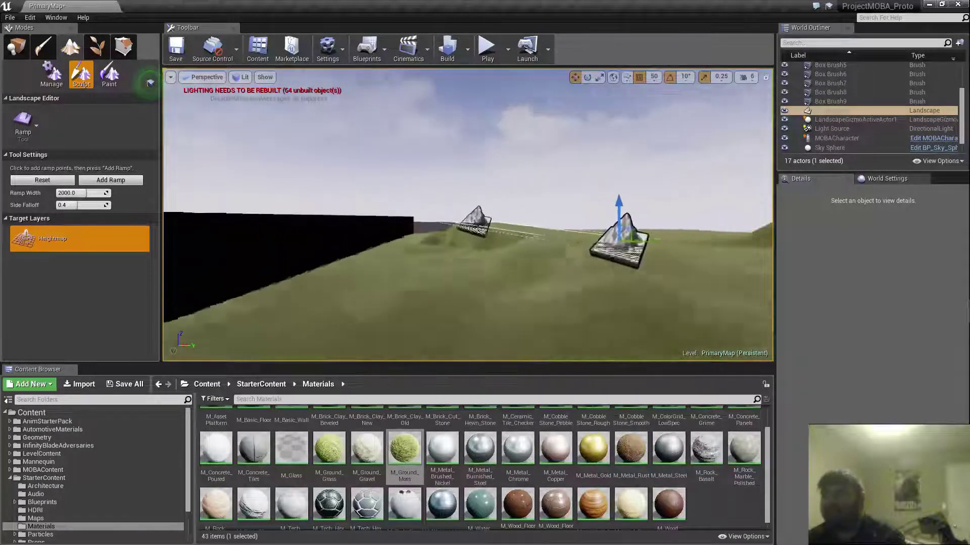
{"action": "right_click_drag", "start_coordinate": [394, 216], "coordinate": [390, 250]}
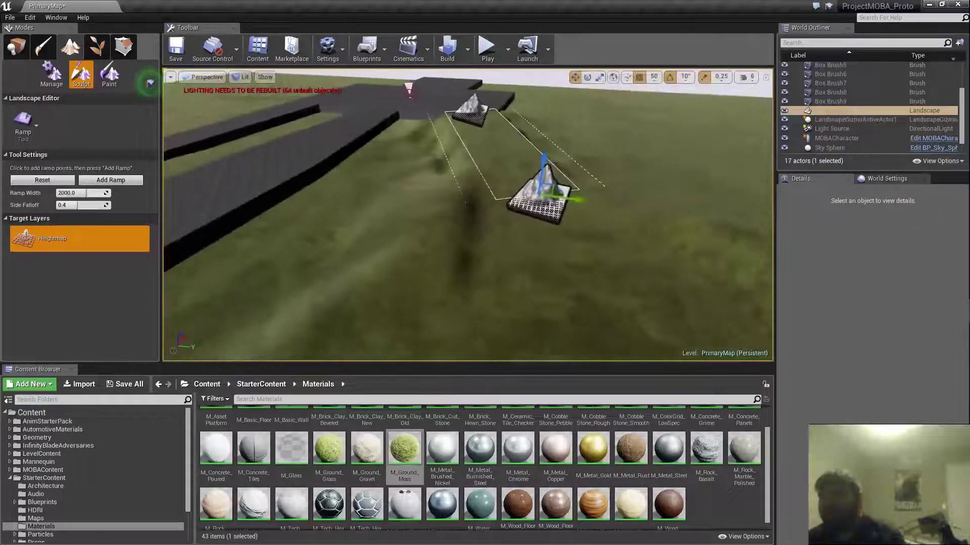
{"action": "right_click_drag", "start_coordinate": [455, 214], "coordinate": [170, 189]}
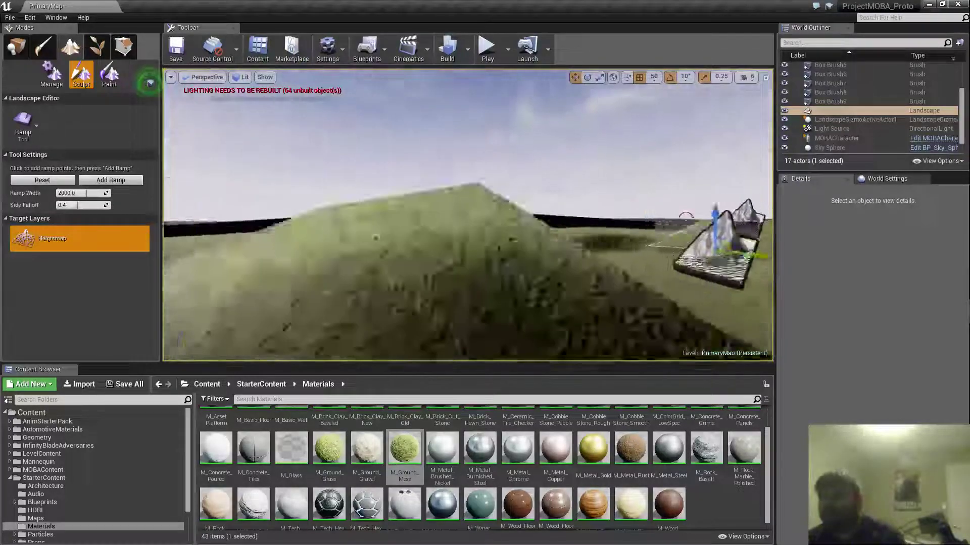
{"action": "right_click_drag", "start_coordinate": [467, 215], "coordinate": [401, 202]}
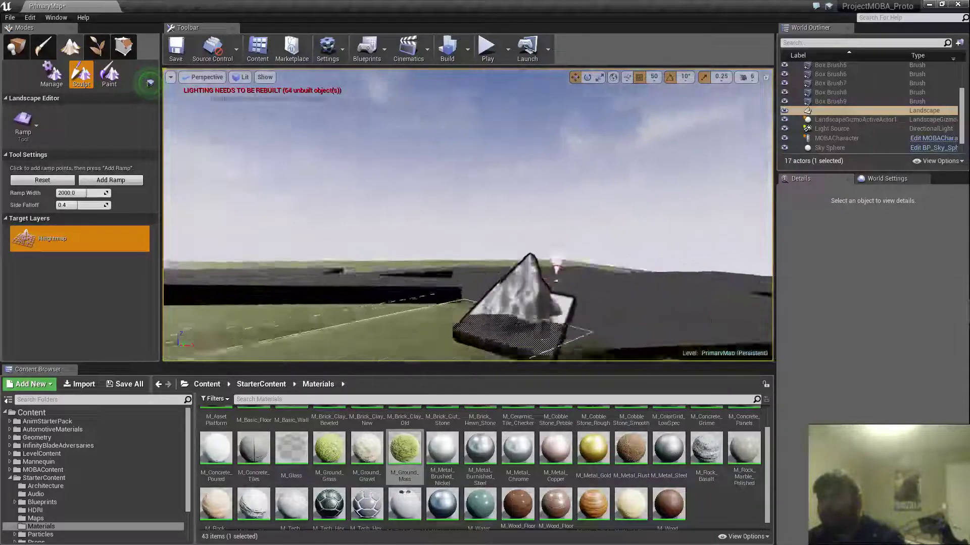
{"action": "right_click_drag", "start_coordinate": [467, 215], "coordinate": [510, 213]}
- Leave landscape editing and examine the whole map layout in an enlarged viewport
{"action": "left_click", "coordinate": [14, 58]}
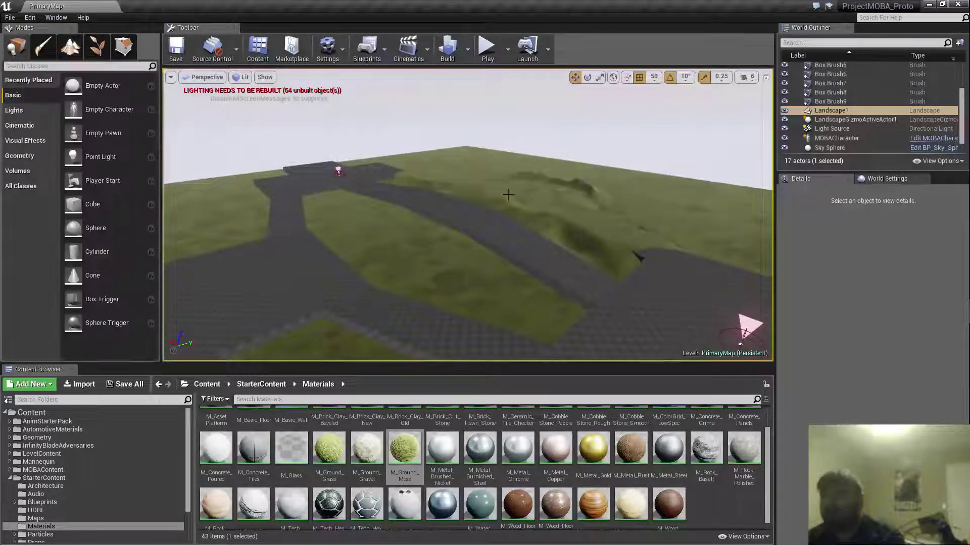
{"action": "left_click", "coordinate": [606, 137]}
{"action": "right_click_drag", "start_coordinate": [606, 137], "coordinate": [429, 164]}
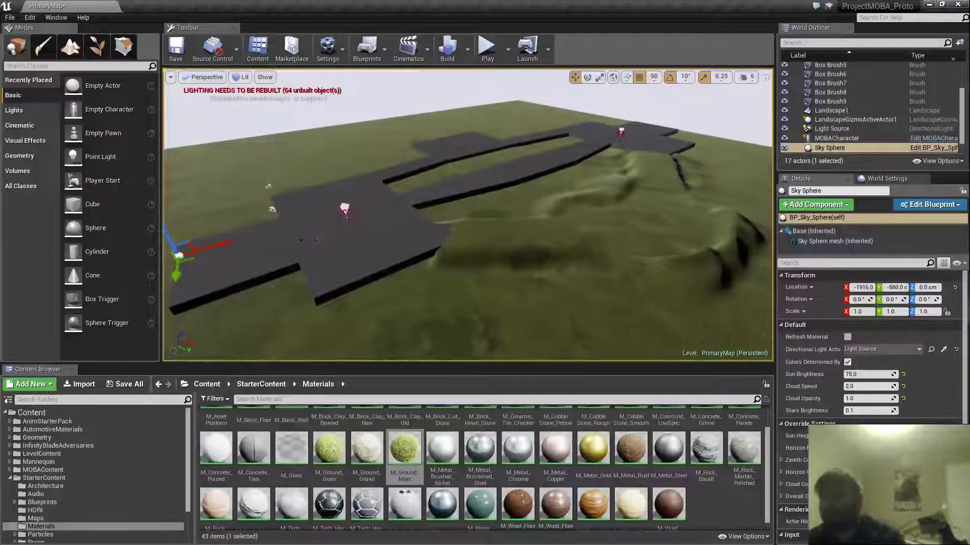
{"action": "key", "text": "F11"}
{"action": "right_click_drag", "start_coordinate": [614, 144], "coordinate": [577, 162]}
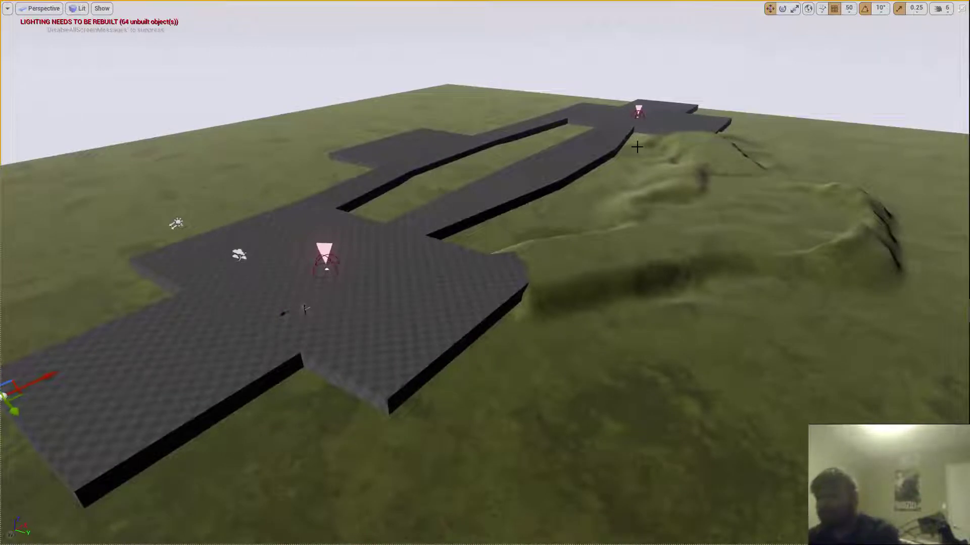
{"action": "right_click_drag", "start_coordinate": [594, 198], "coordinate": [601, 193]}
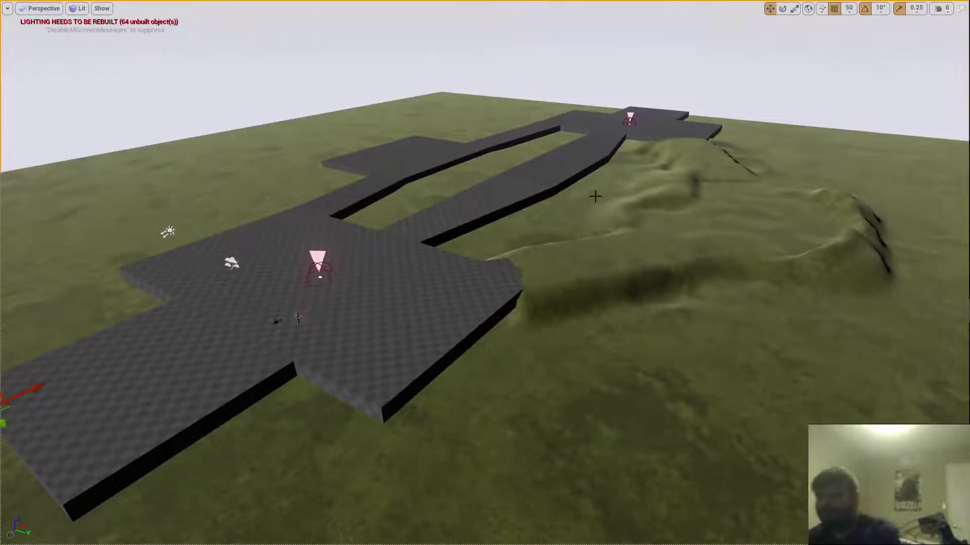
{"action": "key", "text": "F11"}
{"action": "right_click_drag", "start_coordinate": [595, 196], "coordinate": [579, 235]}
- Fly along the lanes and platforms to examine how the brushes meet the landscape
{"action": "key", "text": "w"}
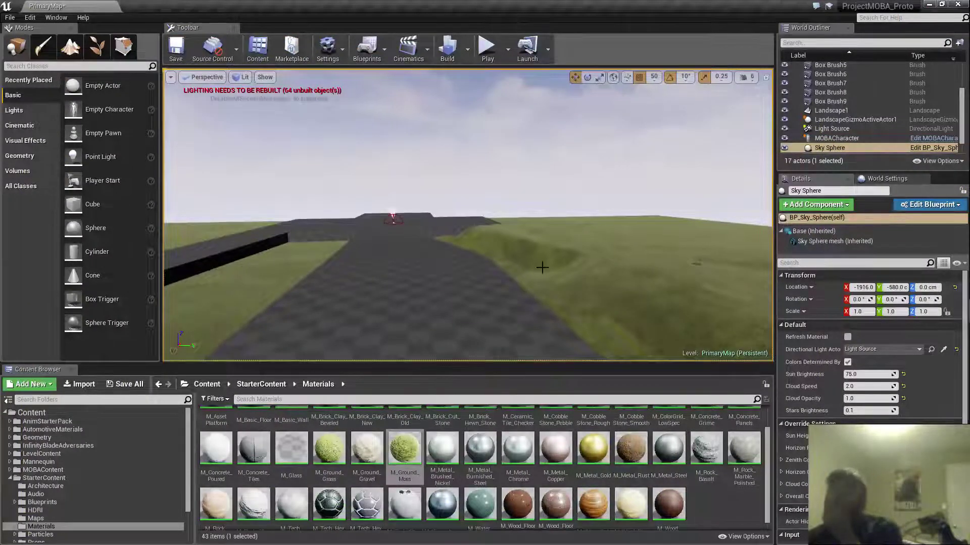
{"action": "right_click_drag", "start_coordinate": [542, 267], "coordinate": [542, 285]}
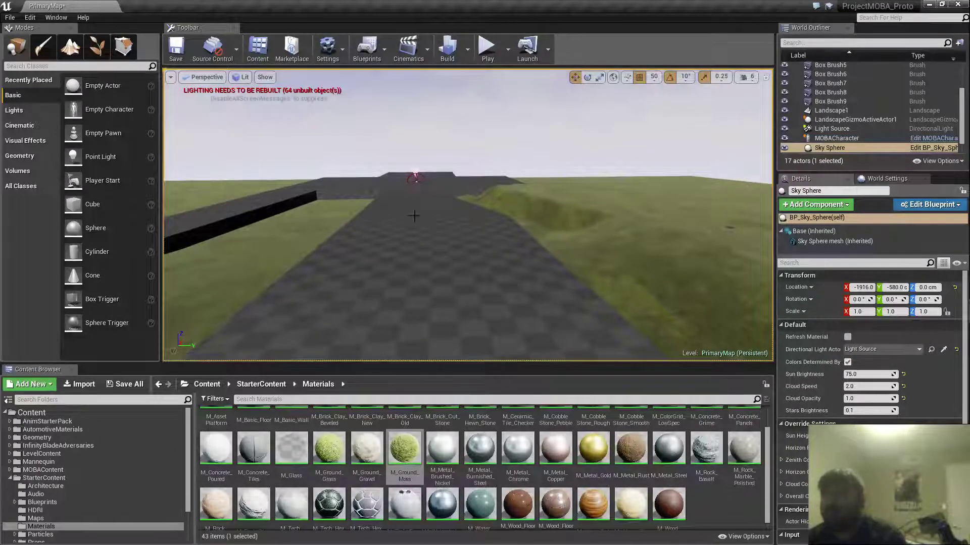
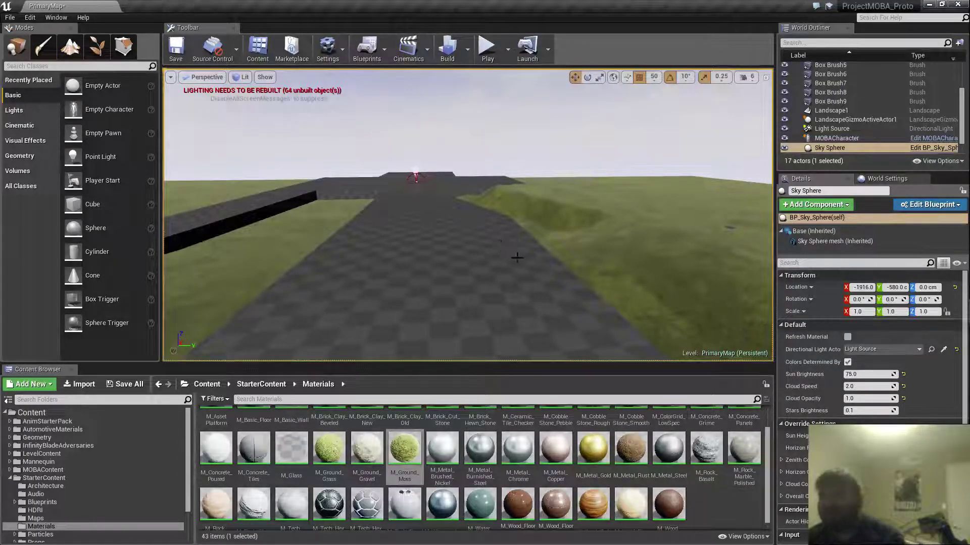
{"action": "key", "text": "s"}
{"action": "mouse_move", "coordinate": [517, 257]}
{"action": "right_mouse_down"}
{"action": "mouse_move", "coordinate": [439, 261]}
{"action": "mouse_move", "coordinate": [513, 267]}
{"action": "mouse_move", "coordinate": [581, 252]}
{"action": "mouse_move", "coordinate": [531, 254]}
{"action": "mouse_move", "coordinate": [505, 271]}
{"action": "mouse_move", "coordinate": [483, 259]}
{"action": "mouse_move", "coordinate": [462, 222]}
{"action": "mouse_move", "coordinate": [411, 229]}
{"action": "mouse_move", "coordinate": [405, 243]}
{"action": "mouse_move", "coordinate": [453, 246]}
{"action": "mouse_move", "coordinate": [418, 244]}
{"action": "right_mouse_up"}
{"action": "key", "text": "w"}
{"action": "key", "text": "d"}
{"action": "key", "text": "w"}
{"action": "key", "text": "d"}
{"action": "key", "text": "a"}
{"action": "key", "text": "s"}
{"action": "key", "text": "w"}
{"action": "key", "text": "d"}
- Return to landscape editing in Sculpt mode with the Sculpt tool active
{"action": "left_click", "coordinate": [69, 47]}
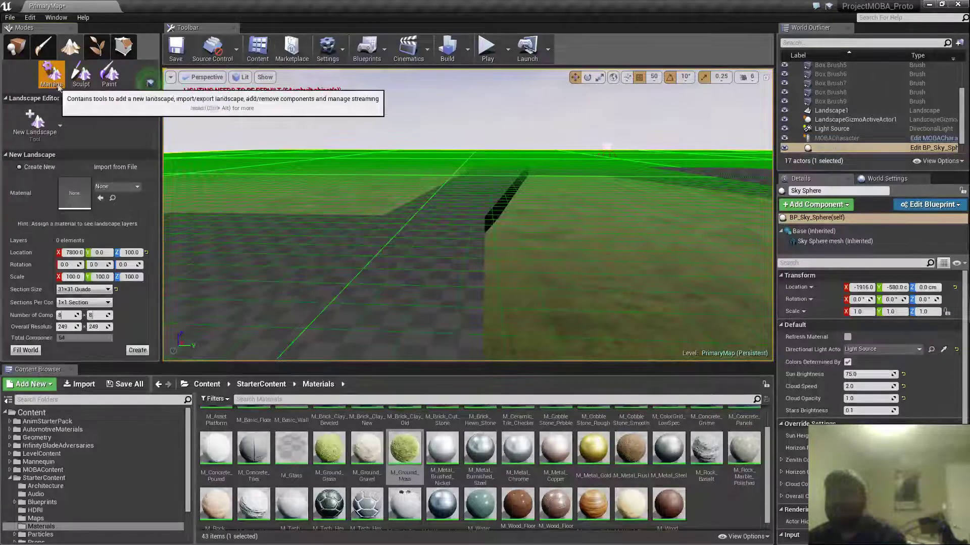
{"action": "left_click", "coordinate": [34, 125]}
{"action": "left_click", "coordinate": [34, 125]}
{"action": "left_click", "coordinate": [63, 166]}
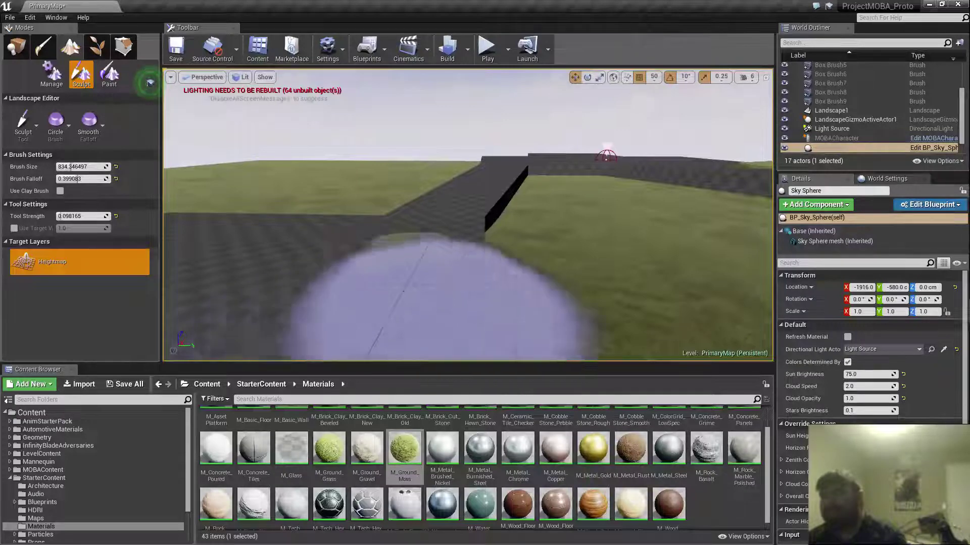
- Try to raise a mound of terrain up through the dark checkered platform with the Sculpt tool
{"action": "mouse_move", "coordinate": [439, 313]}
{"action": "right_mouse_down"}
{"action": "mouse_move", "coordinate": [343, 298]}
{"action": "mouse_move", "coordinate": [313, 308]}
{"action": "mouse_move", "coordinate": [252, 263]}
{"action": "mouse_move", "coordinate": [426, 264]}
{"action": "right_mouse_up"}
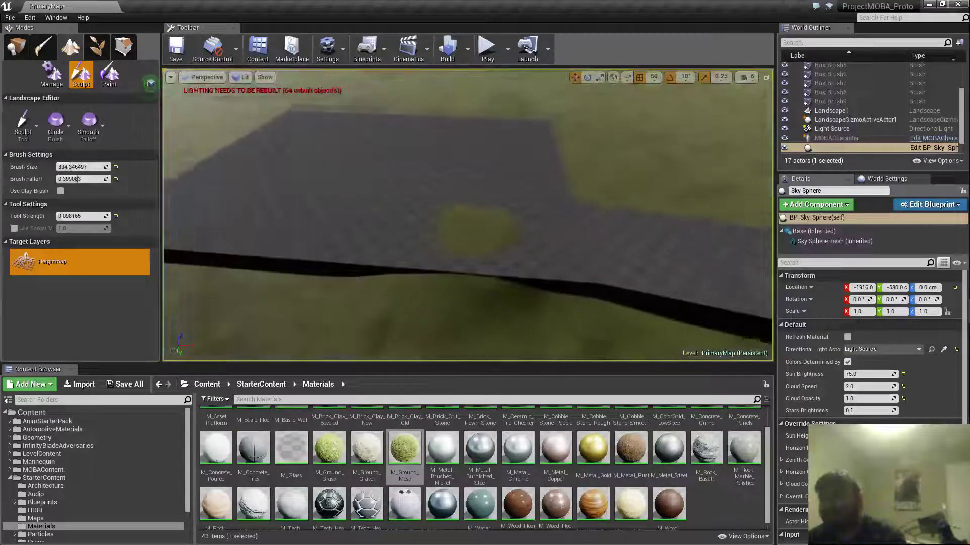
{"action": "left_click", "coordinate": [37, 134]}
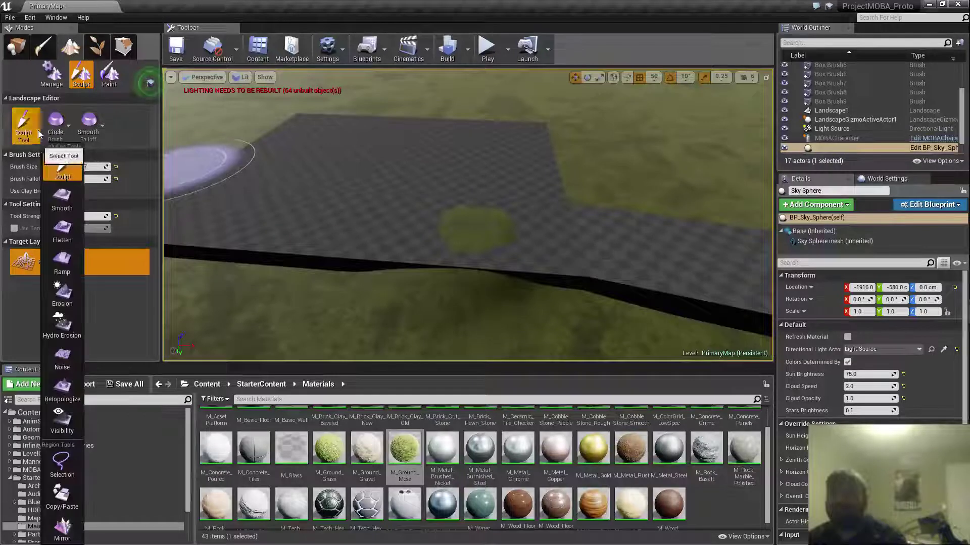
{"action": "left_click", "coordinate": [64, 230]}
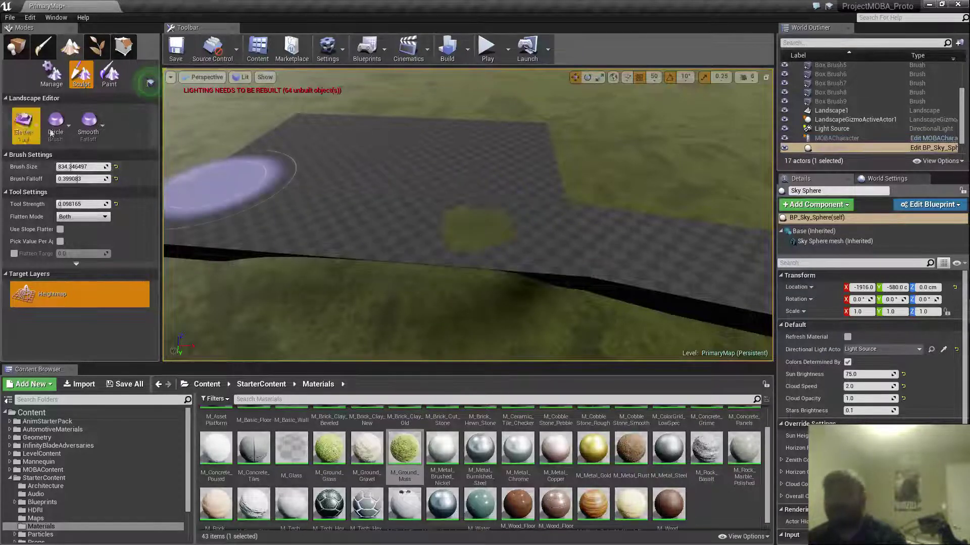
{"action": "left_click", "coordinate": [34, 132]}
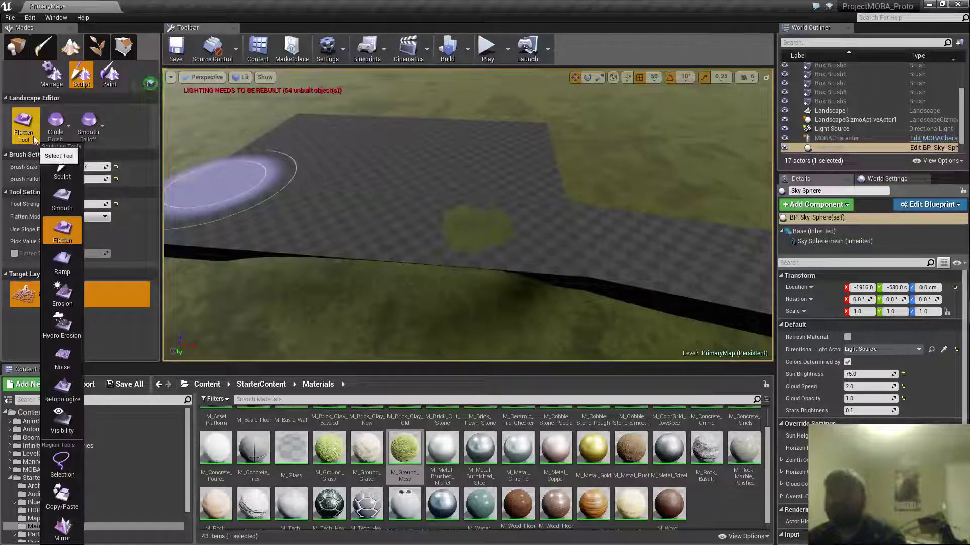
{"action": "left_click", "coordinate": [51, 169]}
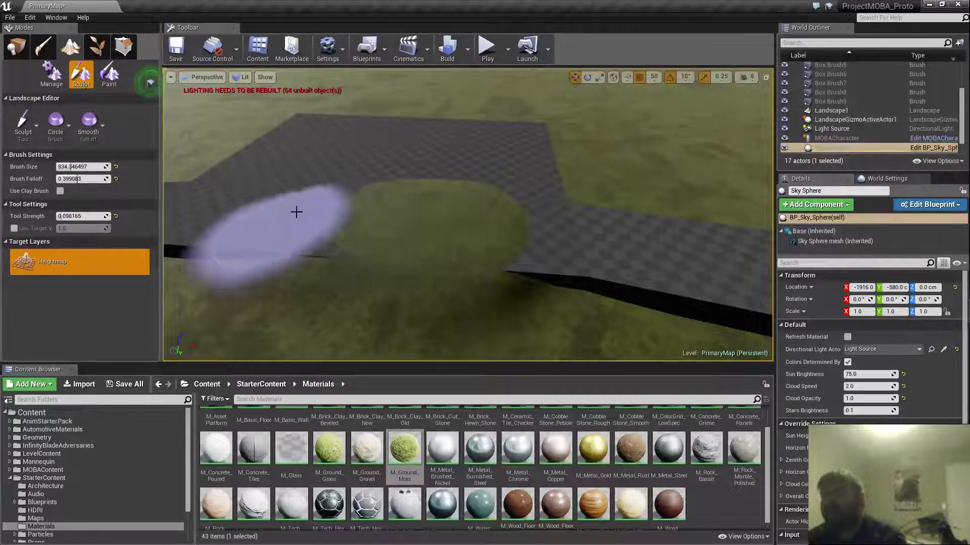
{"action": "mouse_move", "coordinate": [297, 212]}
{"action": "right_mouse_down"}
{"action": "mouse_move", "coordinate": [202, 214]}
{"action": "mouse_move", "coordinate": [171, 169]}
{"action": "mouse_move", "coordinate": [65, 170]}
{"action": "mouse_move", "coordinate": [139, 177]}
{"action": "mouse_move", "coordinate": [144, 218]}
{"action": "mouse_move", "coordinate": [144, 202]}
{"action": "mouse_move", "coordinate": [441, 240]}
{"action": "right_mouse_up"}
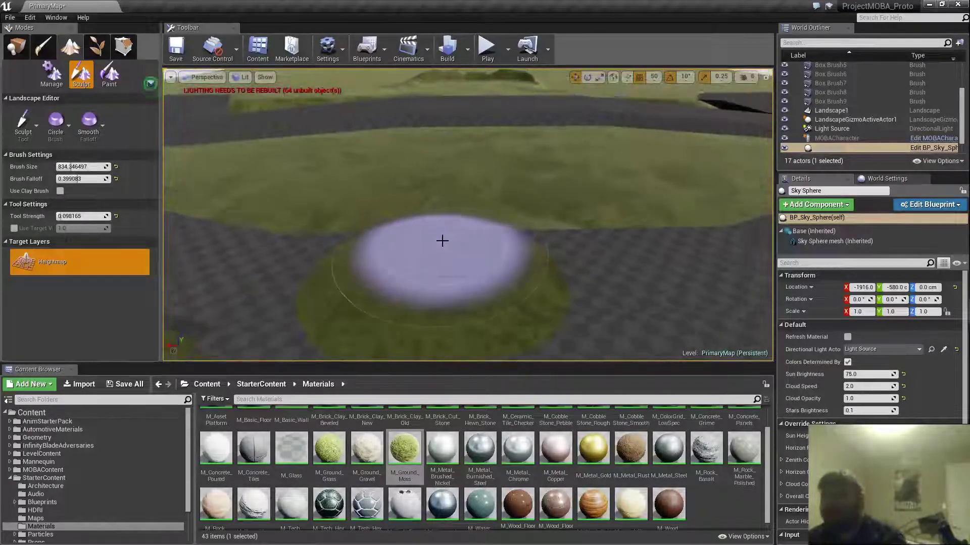
- Try to spread the raised mound level across the platform and its outer corner with the Flatten tool
{"action": "left_click", "coordinate": [36, 134]}
{"action": "left_click", "coordinate": [62, 230]}
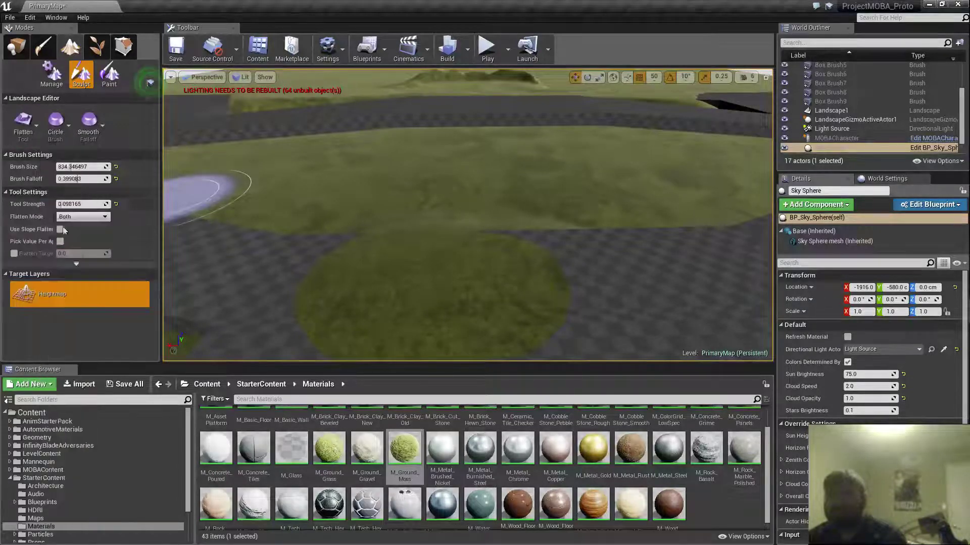
{"action": "mouse_move", "coordinate": [423, 240]}
{"action": "right_mouse_down"}
{"action": "mouse_move", "coordinate": [423, 252]}
{"action": "mouse_move", "coordinate": [423, 240]}
{"action": "right_mouse_up"}
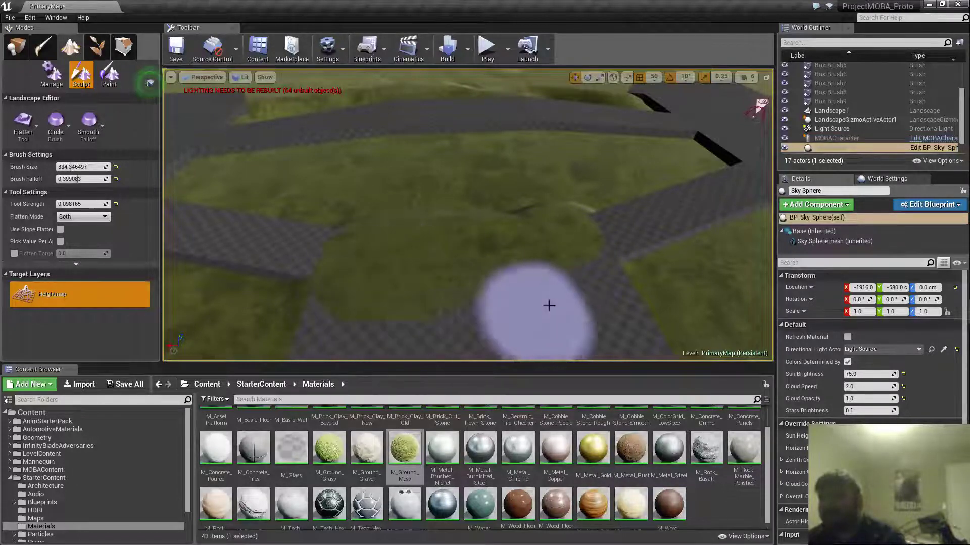
{"action": "right_click_drag", "start_coordinate": [530, 295], "coordinate": [462, 275]}
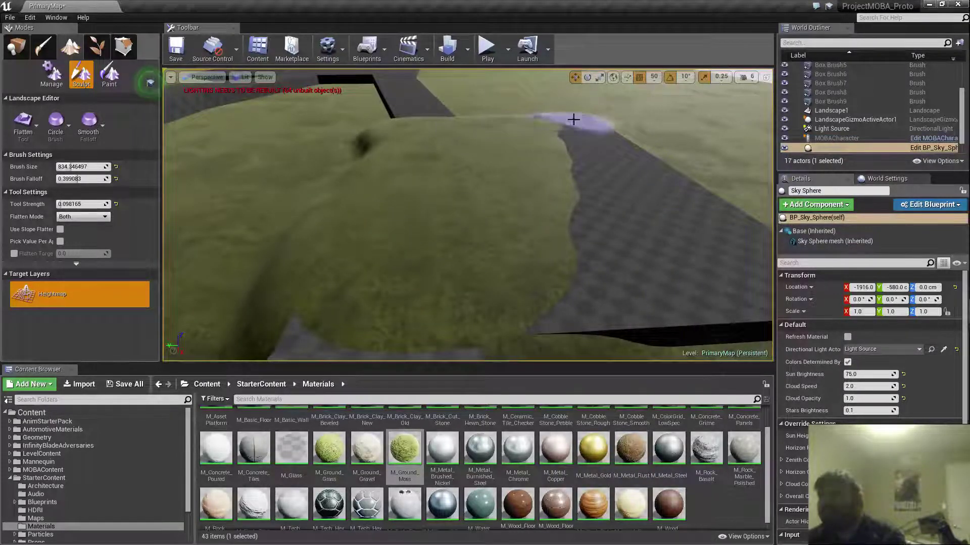
{"action": "mouse_move", "coordinate": [585, 118]}
{"action": "left_mouse_down"}
{"action": "mouse_move", "coordinate": [636, 171]}
{"action": "mouse_move", "coordinate": [617, 132]}
{"action": "mouse_move", "coordinate": [620, 156]}
{"action": "mouse_move", "coordinate": [594, 210]}
{"action": "mouse_move", "coordinate": [607, 231]}
{"action": "mouse_move", "coordinate": [592, 253]}
{"action": "mouse_move", "coordinate": [604, 252]}
{"action": "left_mouse_up"}
{"action": "mouse_move", "coordinate": [604, 252]}
{"action": "right_mouse_down"}
{"action": "mouse_move", "coordinate": [637, 252]}
{"action": "mouse_move", "coordinate": [562, 237]}
{"action": "right_mouse_up"}
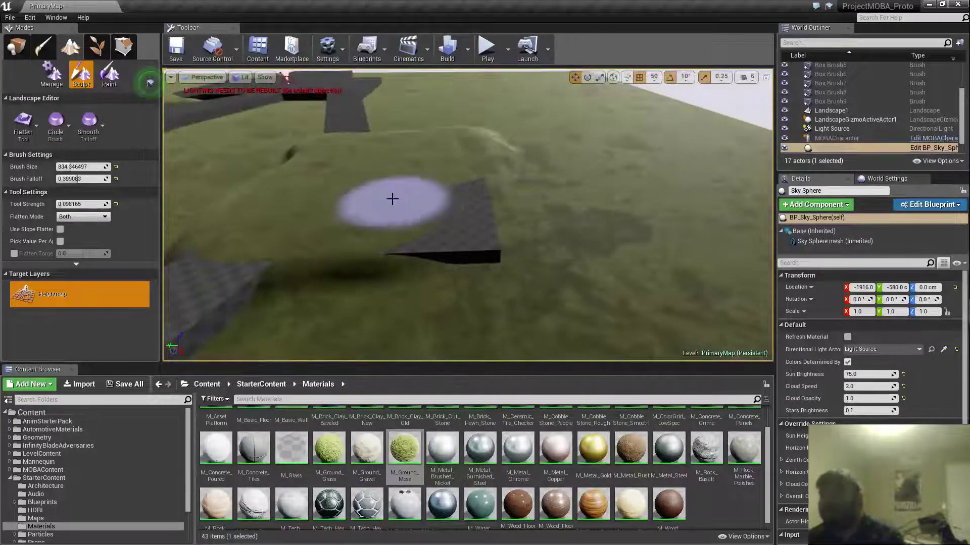
{"action": "mouse_move", "coordinate": [404, 217]}
{"action": "left_mouse_down"}
{"action": "mouse_move", "coordinate": [437, 232]}
{"action": "mouse_move", "coordinate": [465, 222]}
{"action": "mouse_move", "coordinate": [464, 187]}
{"action": "left_mouse_up"}
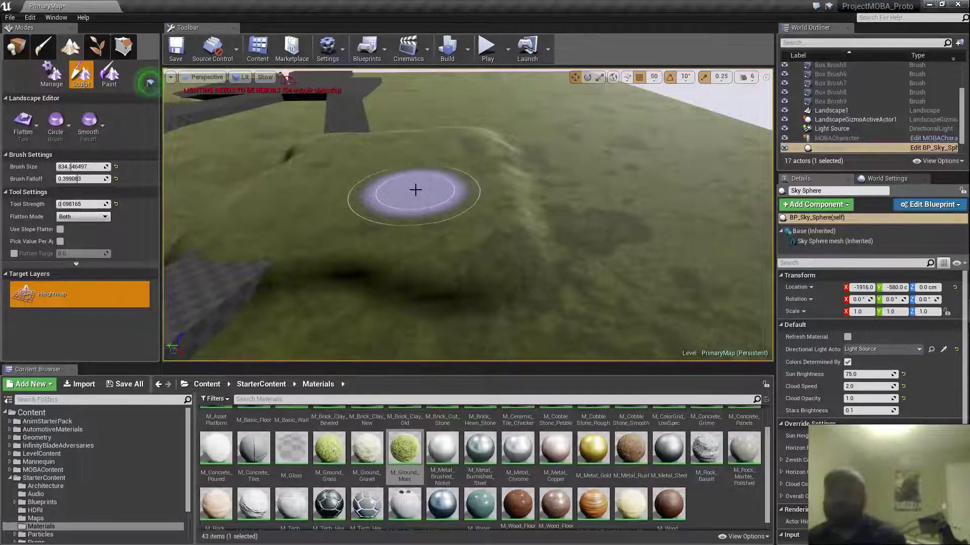
{"action": "mouse_move", "coordinate": [544, 191]}
{"action": "right_mouse_down"}
{"action": "mouse_move", "coordinate": [469, 167]}
{"action": "mouse_move", "coordinate": [536, 164]}
{"action": "mouse_move", "coordinate": [515, 121]}
{"action": "mouse_move", "coordinate": [434, 132]}
{"action": "mouse_move", "coordinate": [435, 152]}
{"action": "mouse_move", "coordinate": [391, 148]}
{"action": "mouse_move", "coordinate": [439, 137]}
{"action": "mouse_move", "coordinate": [435, 107]}
{"action": "mouse_move", "coordinate": [437, 149]}
{"action": "mouse_move", "coordinate": [419, 163]}
{"action": "mouse_move", "coordinate": [430, 160]}
{"action": "right_mouse_up"}
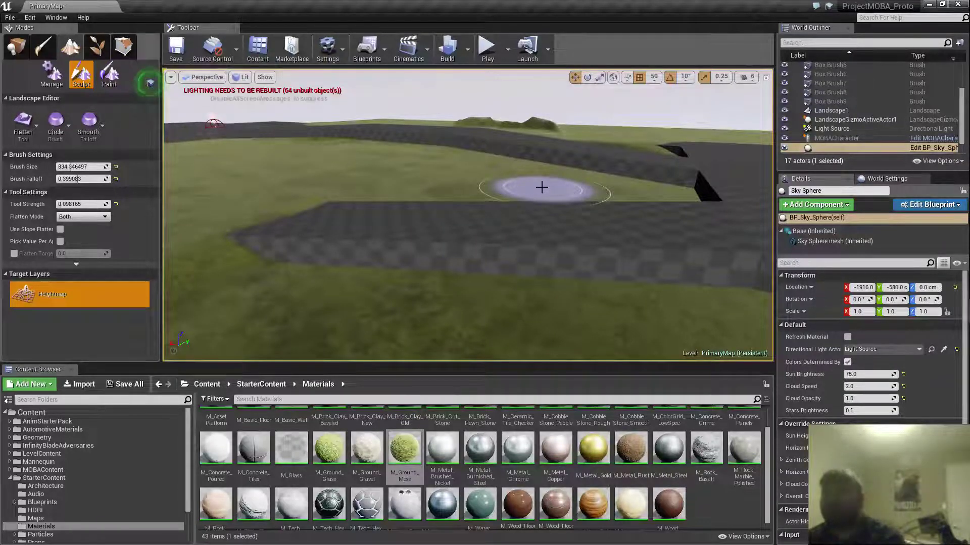
- Place two ramp points with the Ramp tool along the checkered lane, from its outer tip to the platform
{"action": "left_click", "coordinate": [28, 127]}
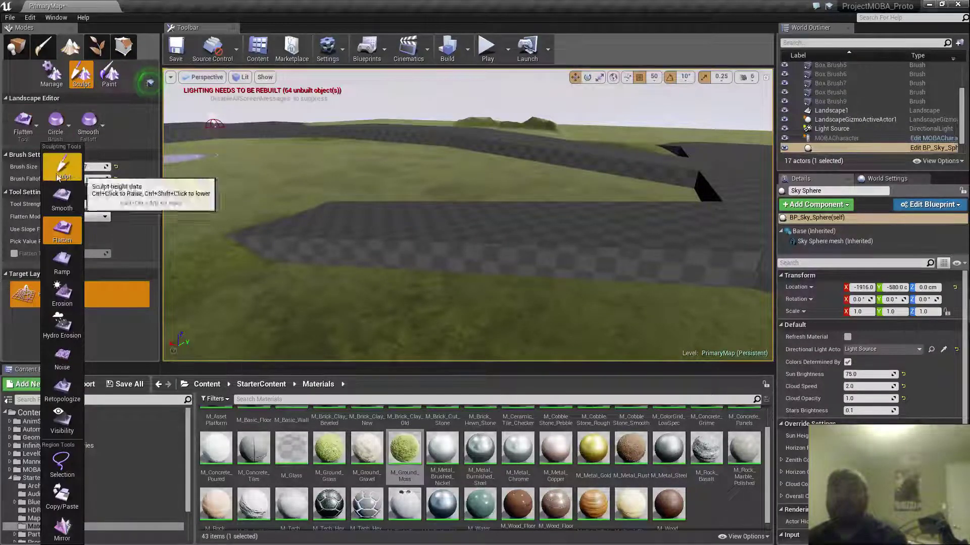
{"action": "left_click", "coordinate": [70, 167]}
{"action": "left_click", "coordinate": [36, 135]}
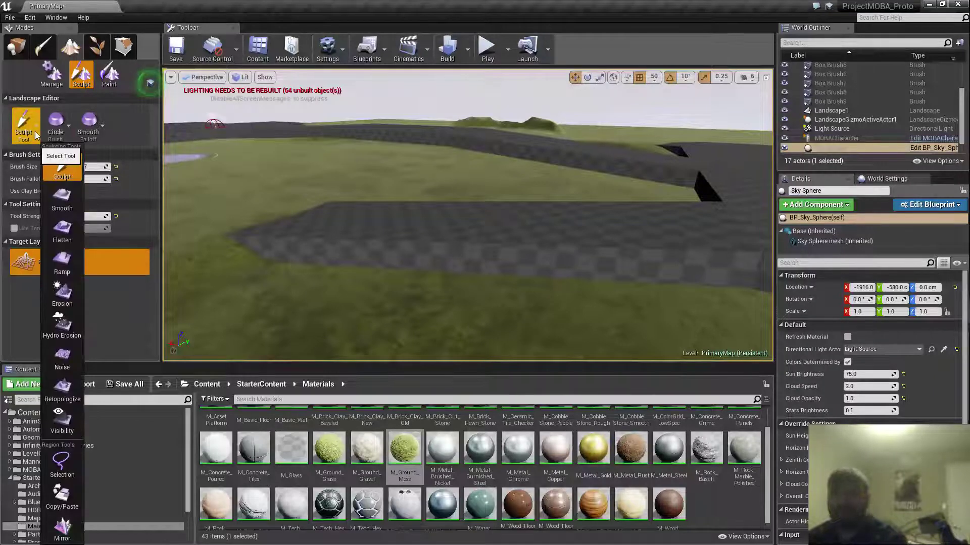
{"action": "left_click", "coordinate": [61, 263]}
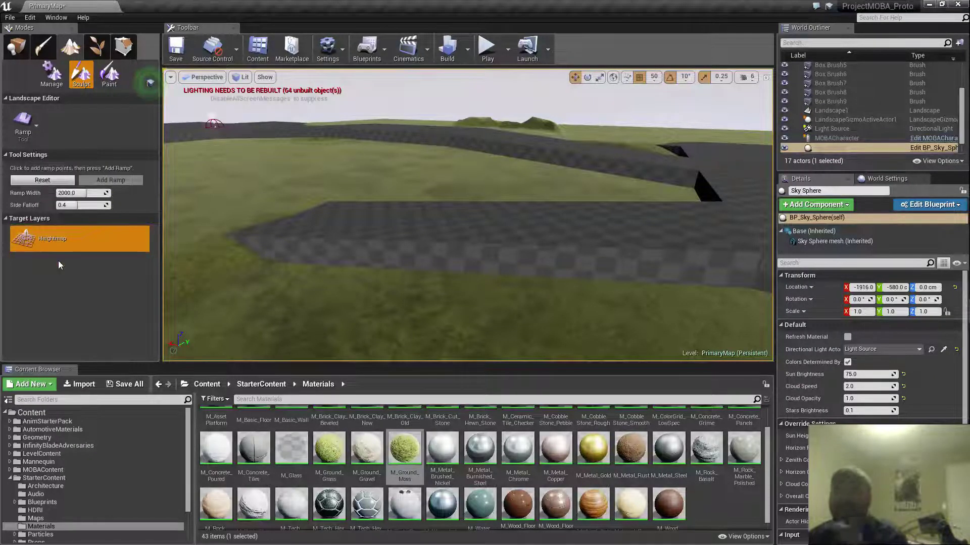
{"action": "right_click_drag", "start_coordinate": [269, 227], "coordinate": [277, 246]}
{"action": "key", "text": "w"}
{"action": "key", "text": "s"}
{"action": "key", "text": "s"}
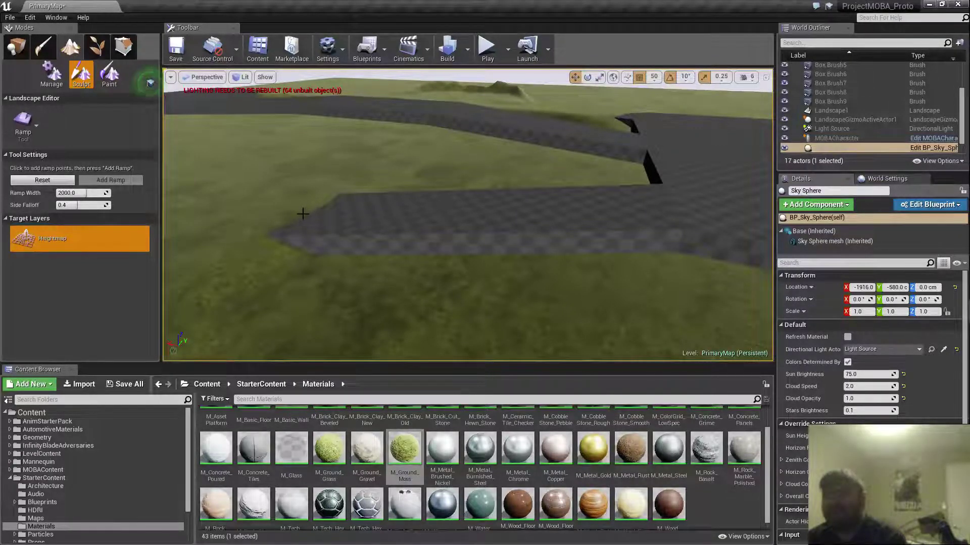
{"action": "left_click_drag", "start_coordinate": [303, 214], "coordinate": [688, 208]}
- Align both ramp end points with the lane's width and height, and build the ramp over it
{"action": "right_click_drag", "start_coordinate": [686, 207], "coordinate": [729, 204]}
{"action": "left_click_drag", "start_coordinate": [559, 159], "coordinate": [560, 107]}
{"action": "right_click_drag", "start_coordinate": [560, 107], "coordinate": [707, 157]}
{"action": "left_click_drag", "start_coordinate": [409, 165], "coordinate": [465, 189]}
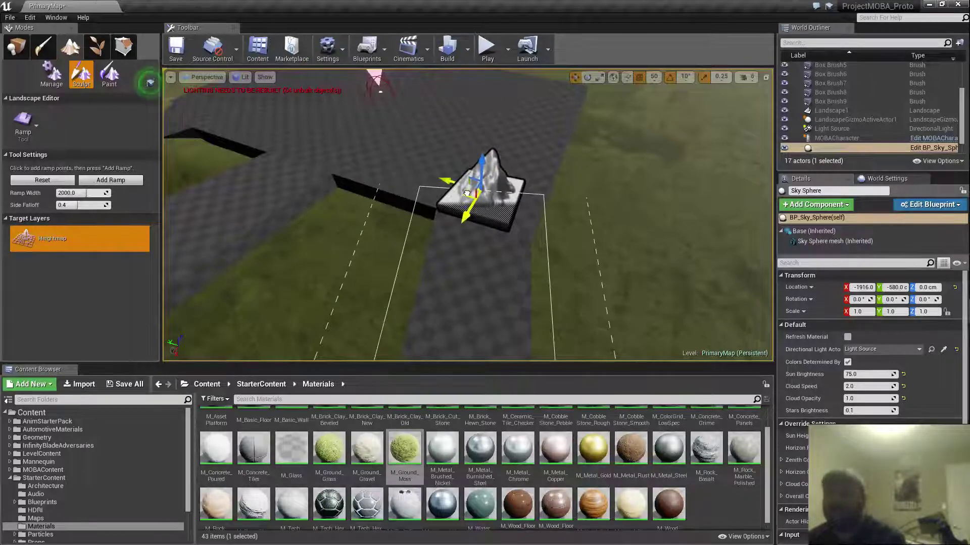
{"action": "right_click_drag", "start_coordinate": [466, 201], "coordinate": [763, 204]}
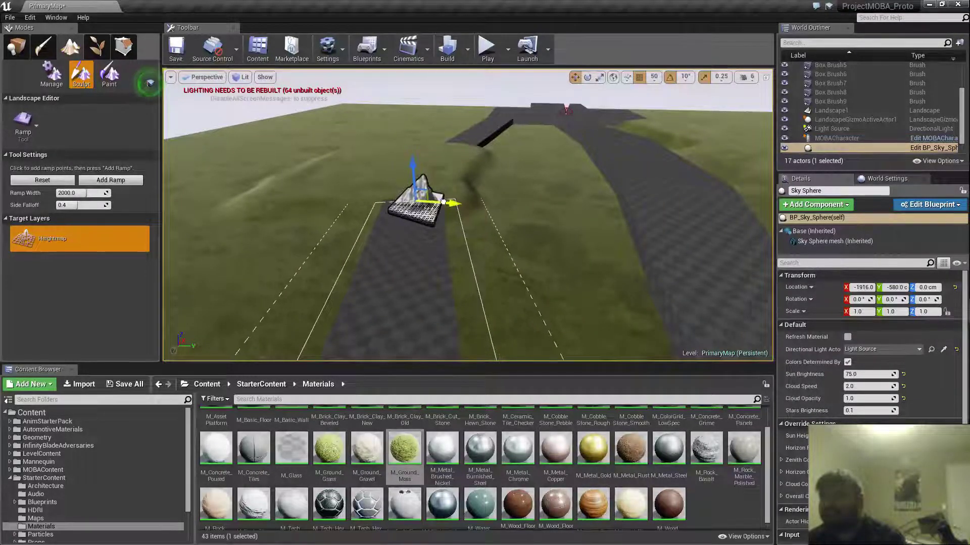
{"action": "right_click_drag", "start_coordinate": [467, 215], "coordinate": [373, 246]}
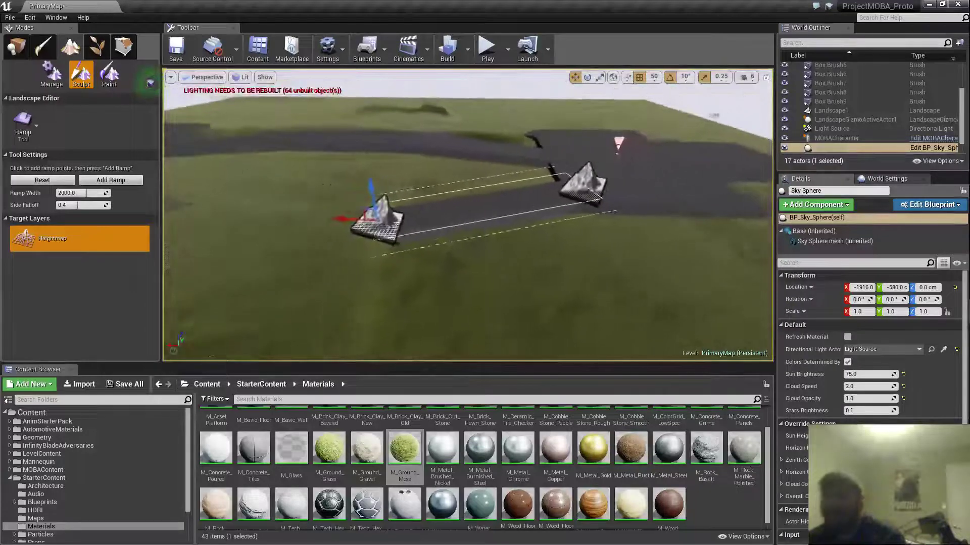
- Try to reposition the existing ramp's end point at the tip of the lane leading to the other platform
{"action": "right_click_drag", "start_coordinate": [506, 244], "coordinate": [619, 228]}
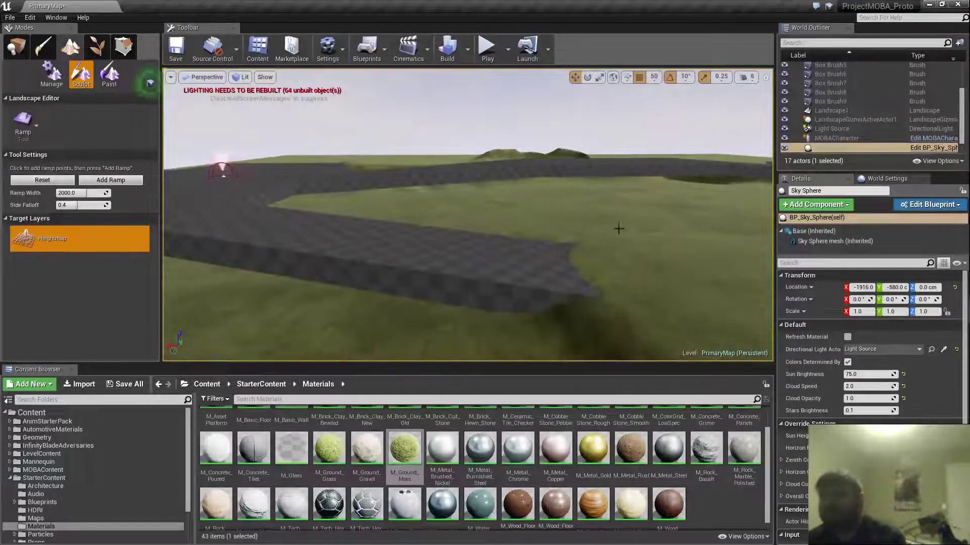
{"action": "mouse_move", "coordinate": [601, 263]}
{"action": "left_mouse_down"}
{"action": "mouse_move", "coordinate": [550, 264]}
{"action": "mouse_move", "coordinate": [689, 265]}
{"action": "left_mouse_up"}
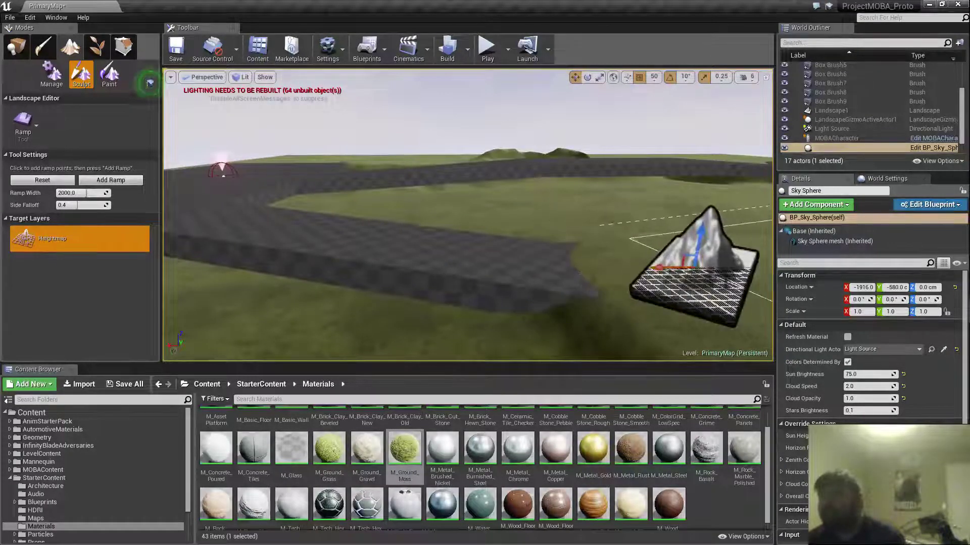
{"action": "mouse_move", "coordinate": [688, 265]}
{"action": "right_mouse_down"}
{"action": "mouse_move", "coordinate": [758, 255]}
{"action": "mouse_move", "coordinate": [689, 253]}
{"action": "mouse_move", "coordinate": [693, 293]}
{"action": "right_mouse_up"}
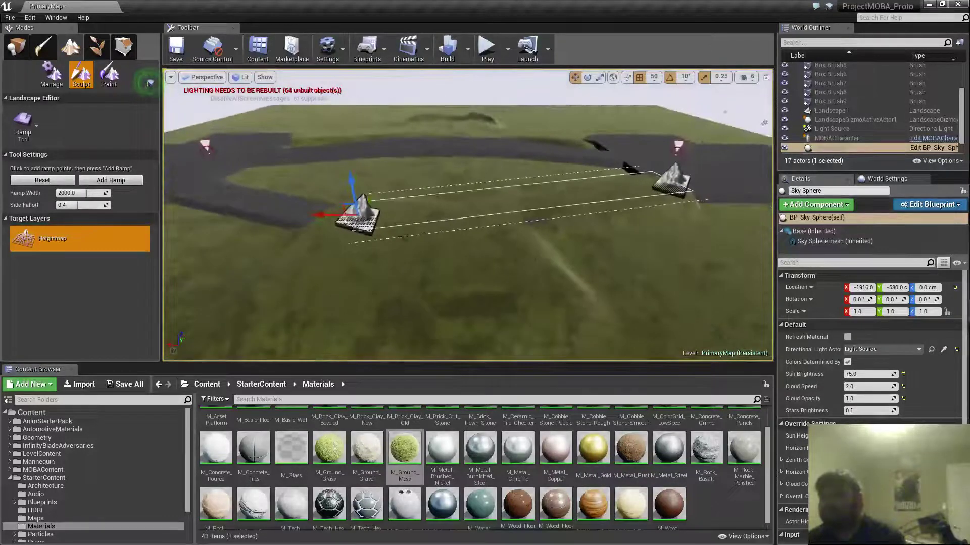
{"action": "right_click_drag", "start_coordinate": [358, 237], "coordinate": [510, 257]}
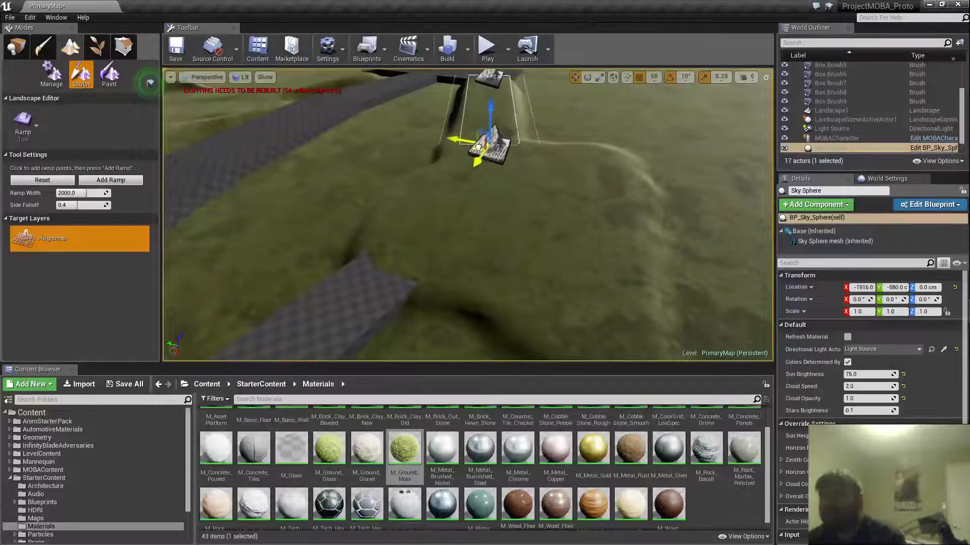
{"action": "left_click_drag", "start_coordinate": [480, 145], "coordinate": [484, 142]}
{"action": "right_click_drag", "start_coordinate": [484, 143], "coordinate": [343, 69]}
{"action": "key", "text": "w"}
- Clear the old ramp points by switching to the Sculpt tool and back to the Ramp tool
{"action": "left_click", "coordinate": [36, 123]}
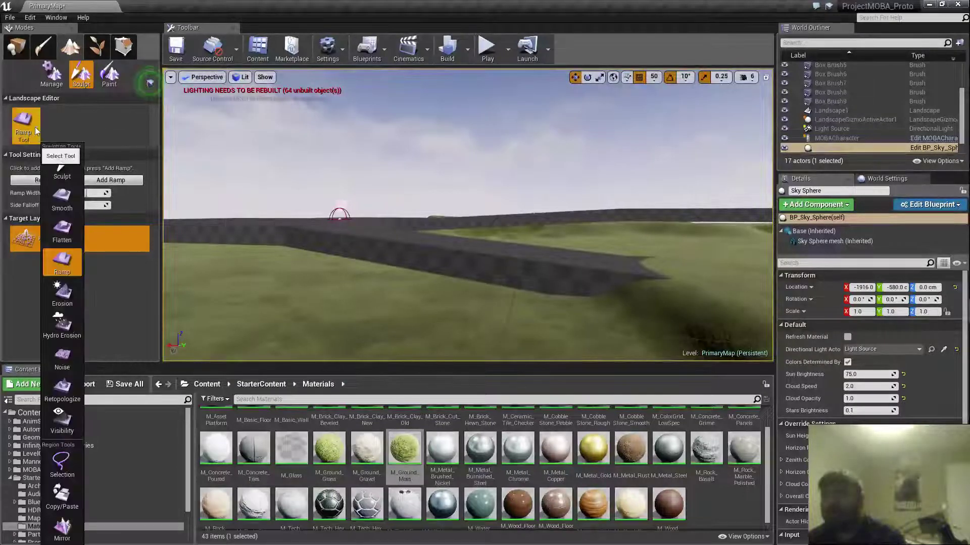
{"action": "left_click", "coordinate": [61, 174]}
{"action": "right_click_drag", "start_coordinate": [445, 298], "coordinate": [445, 343]}
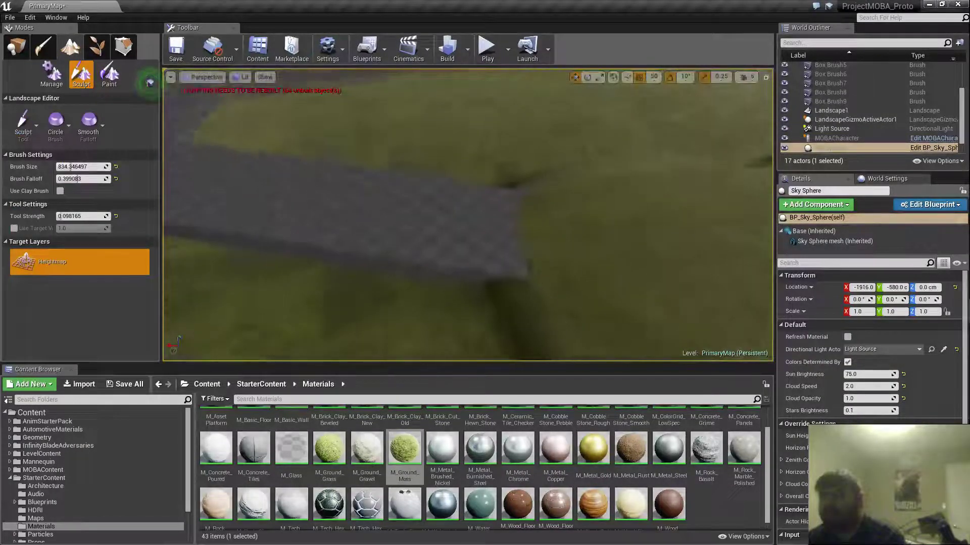
{"action": "left_click", "coordinate": [32, 119]}
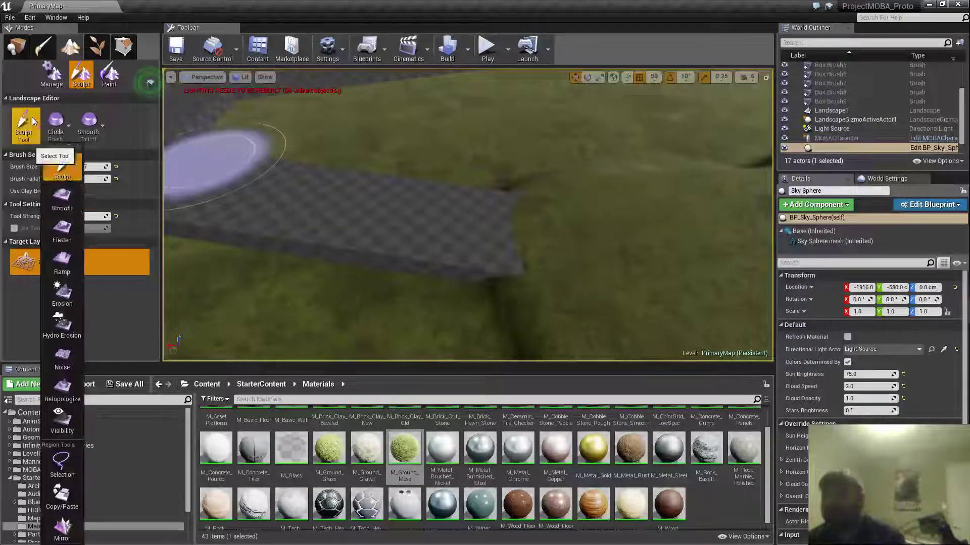
{"action": "left_click", "coordinate": [62, 261]}
- Place a new ramp from the second lane's tip to its platform, align its end points and add the ramp
{"action": "left_click_drag", "start_coordinate": [538, 234], "coordinate": [145, 170]}
{"action": "right_click_drag", "start_coordinate": [150, 83], "coordinate": [150, 82]}
{"action": "right_click_drag", "start_coordinate": [344, 173], "coordinate": [343, 173]}
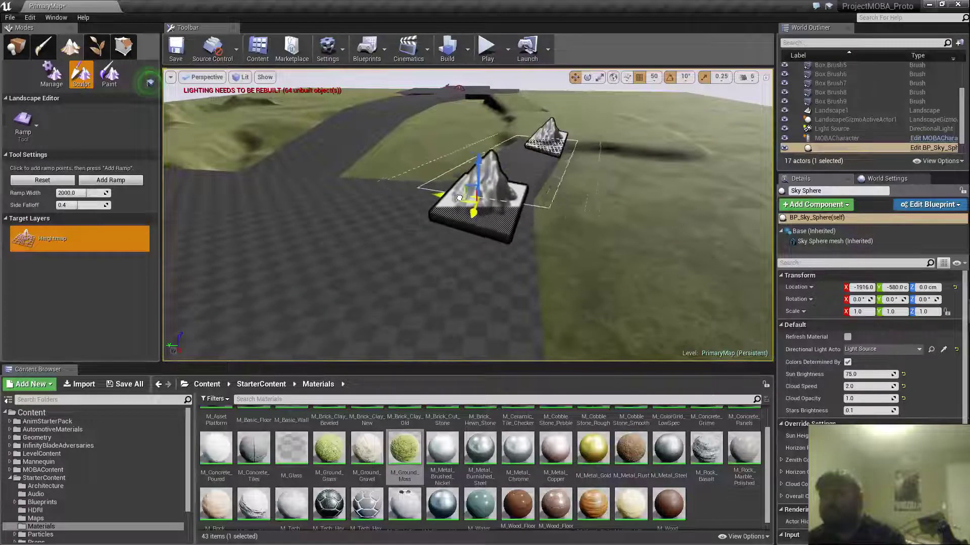
{"action": "right_click_drag", "start_coordinate": [150, 82], "coordinate": [150, 82]}
{"action": "right_click_drag", "start_coordinate": [515, 223], "coordinate": [515, 224]}
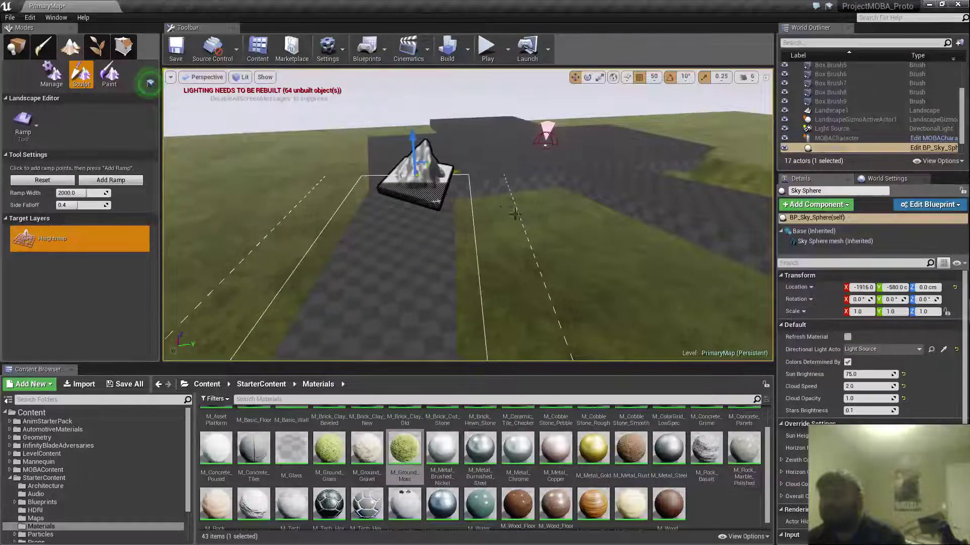
{"action": "right_click_drag", "start_coordinate": [515, 215], "coordinate": [515, 214]}
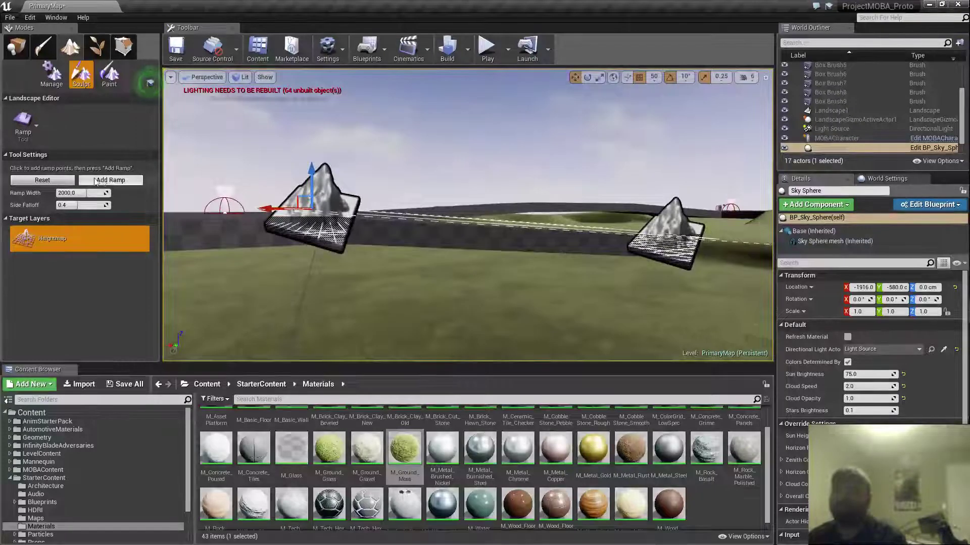
{"action": "left_click", "coordinate": [121, 180]}
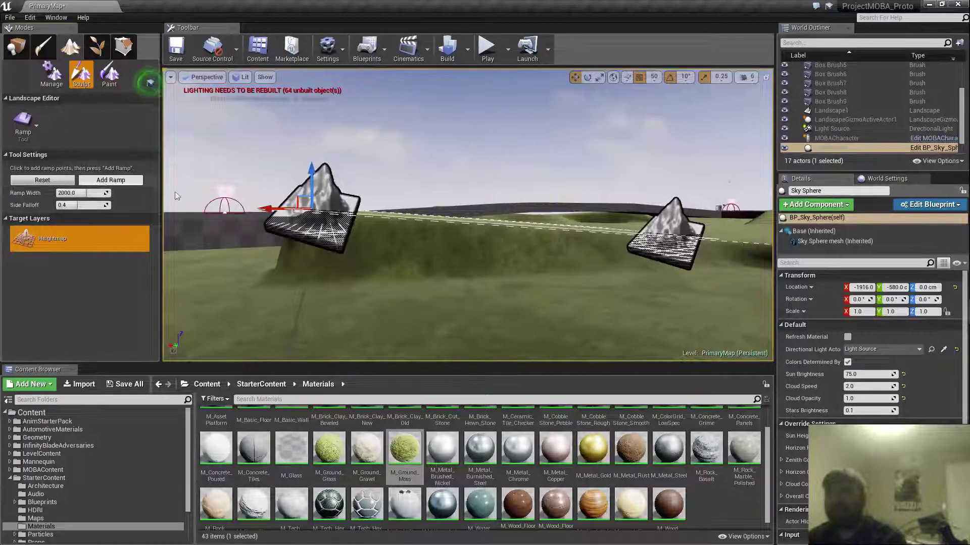
- Examine the terrain around the ramped lanes and the neighbouring raised lane with the Sculpt tool active
{"action": "right_click_drag", "start_coordinate": [176, 196], "coordinate": [175, 196]}
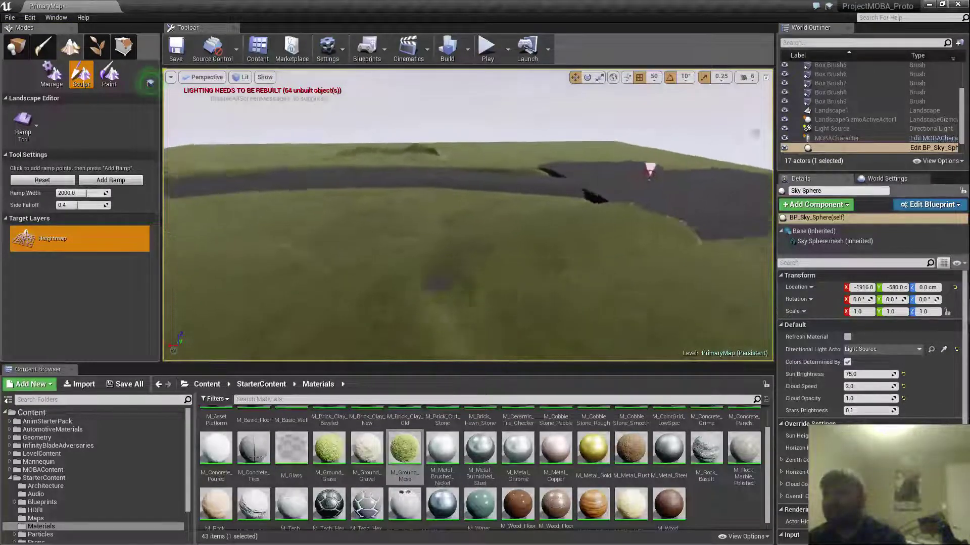
{"action": "right_click_drag", "start_coordinate": [221, 147], "coordinate": [221, 147]}
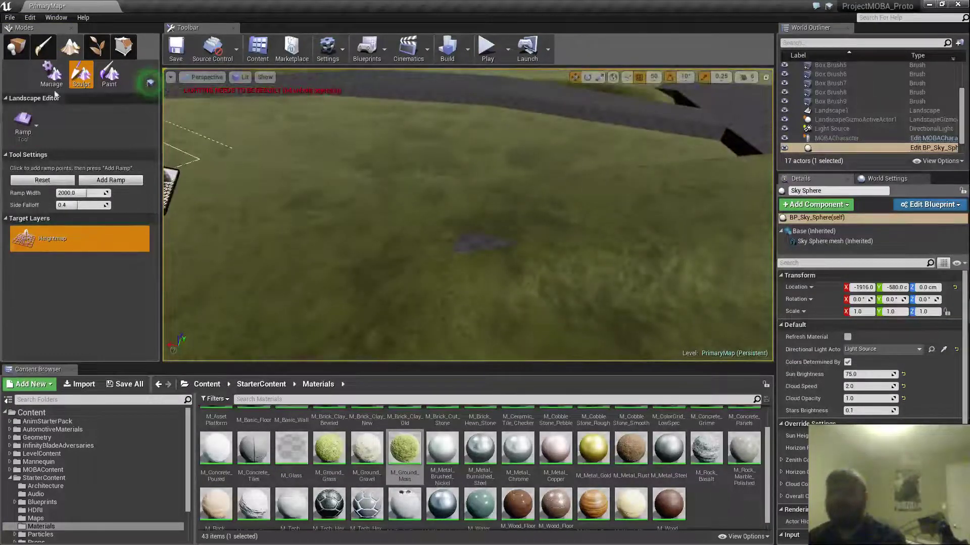
{"action": "left_click", "coordinate": [25, 135]}
{"action": "left_click", "coordinate": [61, 168]}
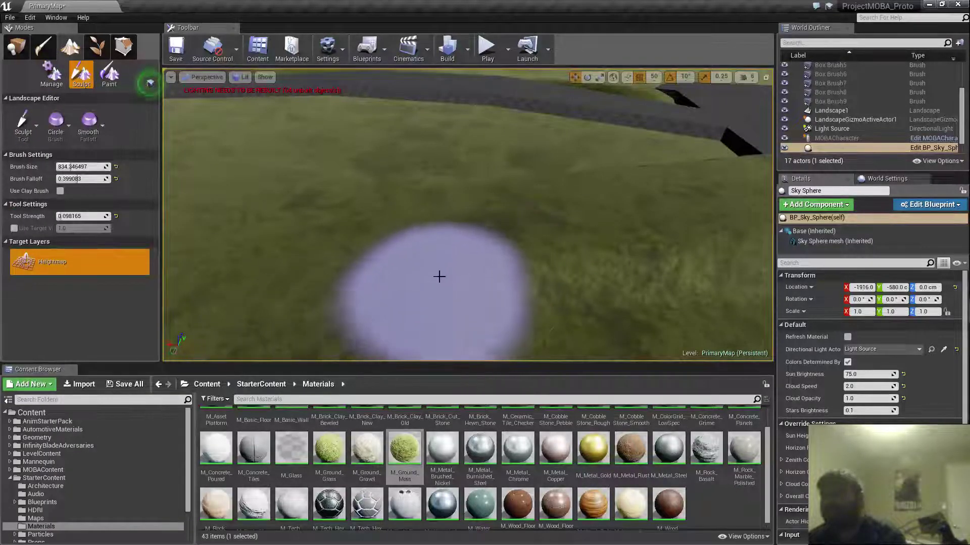
{"action": "right_click_drag", "start_coordinate": [460, 294], "coordinate": [461, 294]}
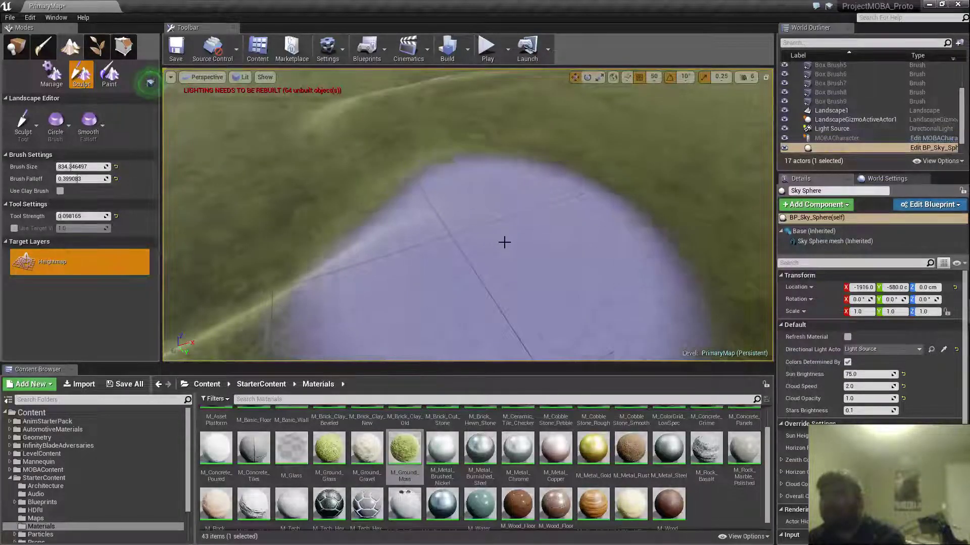
{"action": "right_click_drag", "start_coordinate": [504, 242], "coordinate": [504, 243]}
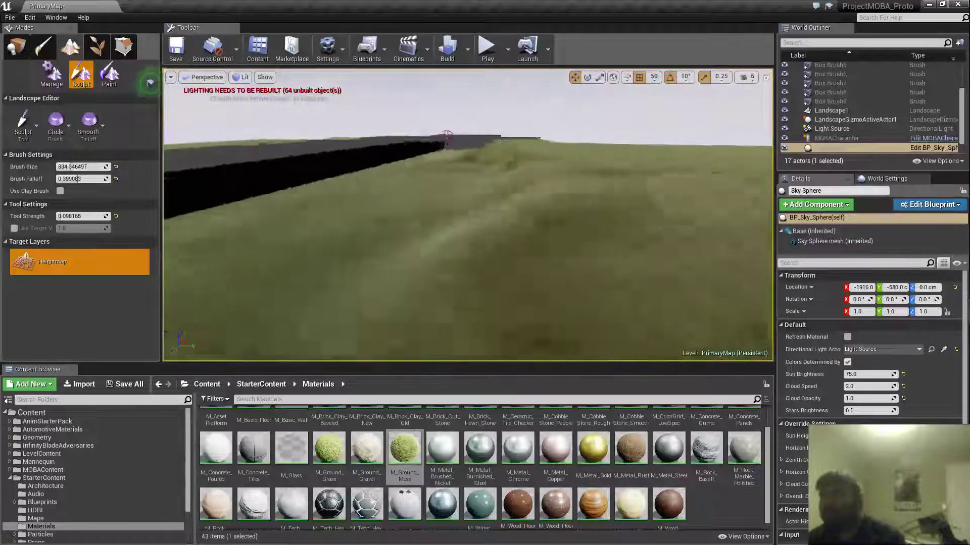
{"action": "right_click_drag", "start_coordinate": [273, 153], "coordinate": [273, 152]}
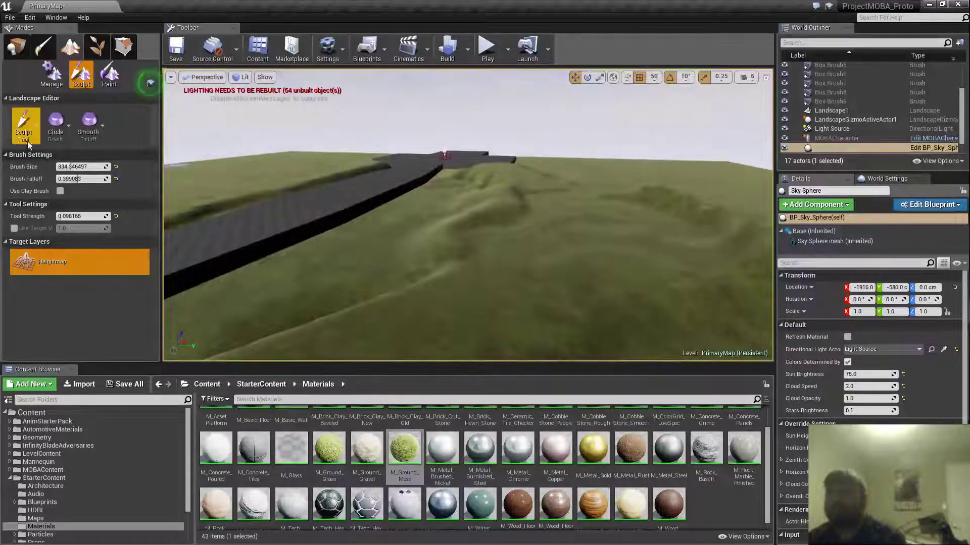
- Sculpt the ground along the side of the raised checkered lane with the Sculpt tool
{"action": "left_click", "coordinate": [34, 127]}
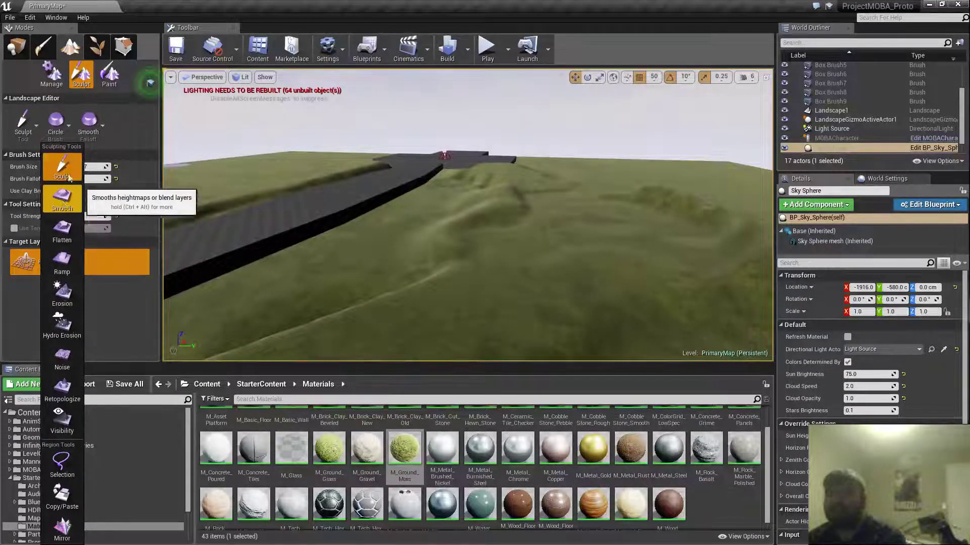
{"action": "left_click", "coordinate": [172, 195]}
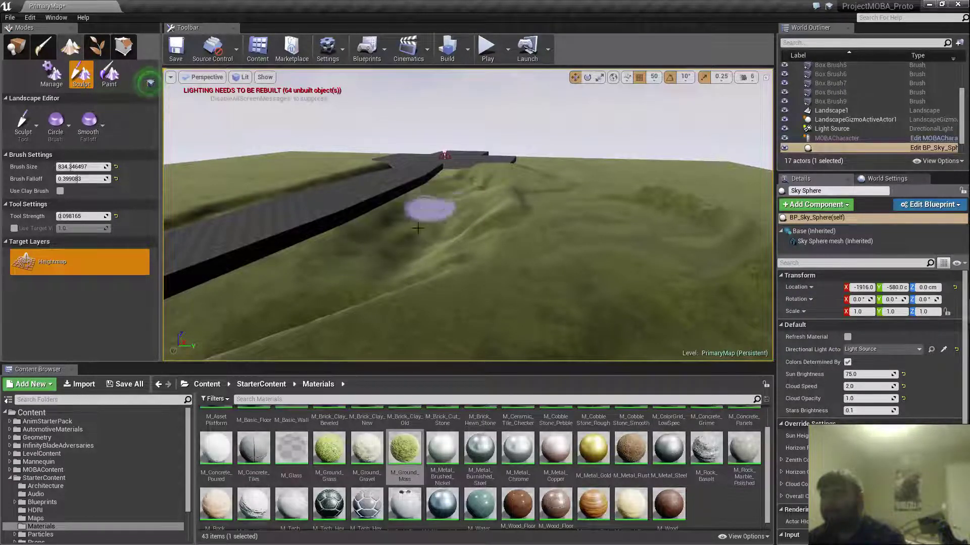
{"action": "mouse_move", "coordinate": [292, 284]}
{"action": "right_mouse_down"}
{"action": "mouse_move", "coordinate": [267, 323]}
{"action": "mouse_move", "coordinate": [307, 315]}
{"action": "right_mouse_up"}
{"action": "key", "text": "w"}
{"action": "mouse_move", "coordinate": [454, 223]}
{"action": "left_mouse_down"}
{"action": "mouse_move", "coordinate": [457, 249]}
{"action": "mouse_move", "coordinate": [405, 281]}
{"action": "mouse_move", "coordinate": [439, 253]}
{"action": "left_mouse_up"}
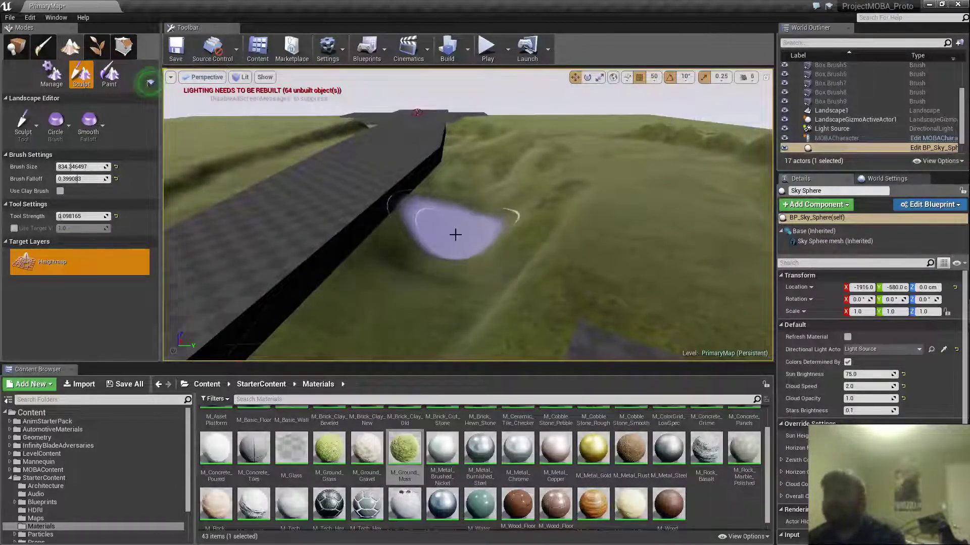
{"action": "mouse_move", "coordinate": [456, 235]}
{"action": "right_mouse_down"}
{"action": "mouse_move", "coordinate": [445, 238]}
{"action": "mouse_move", "coordinate": [447, 220]}
{"action": "mouse_move", "coordinate": [449, 250]}
{"action": "mouse_move", "coordinate": [467, 231]}
{"action": "right_mouse_up"}
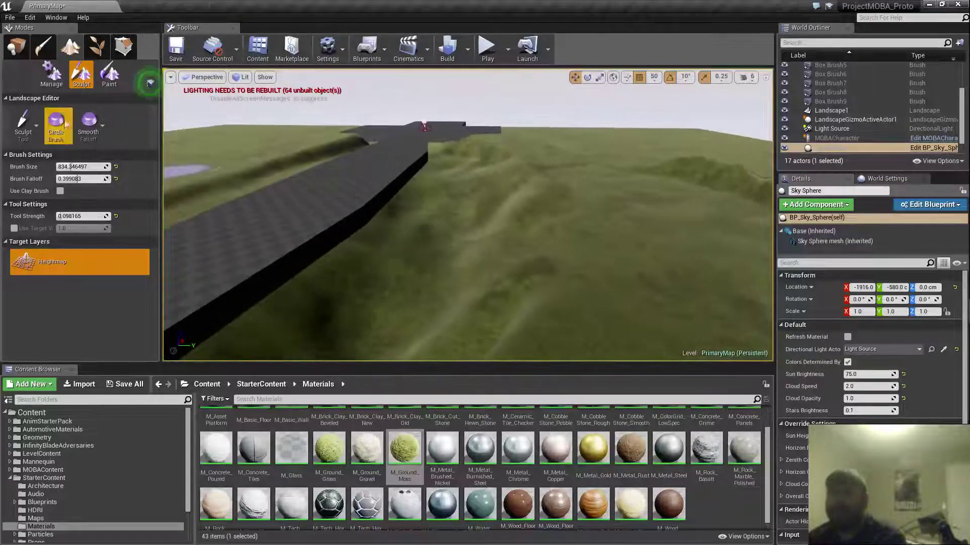
- Edit the geometry of Box Brush4 by shifting the side face of the lane's middle section sideways
{"action": "left_click", "coordinate": [16, 46]}
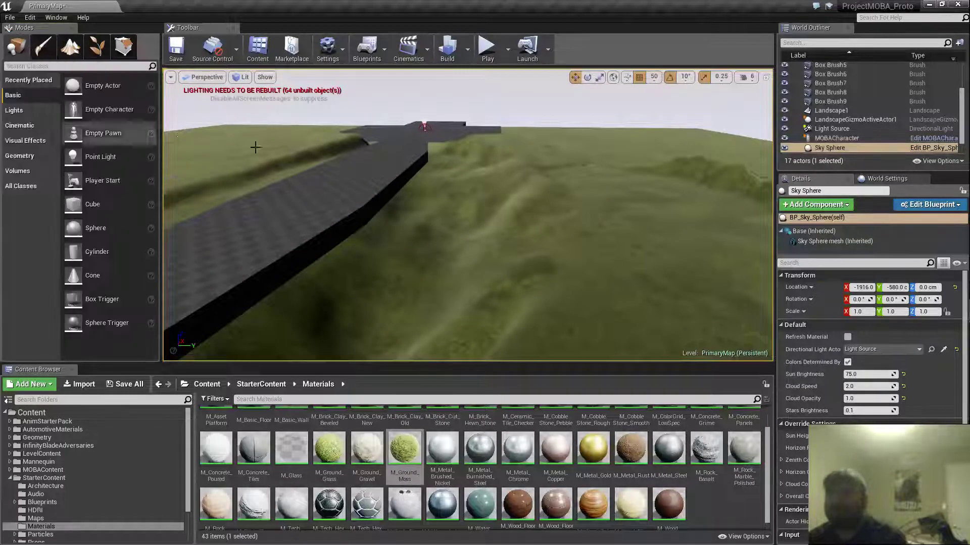
{"action": "left_click", "coordinate": [331, 176]}
{"action": "left_click", "coordinate": [124, 47]}
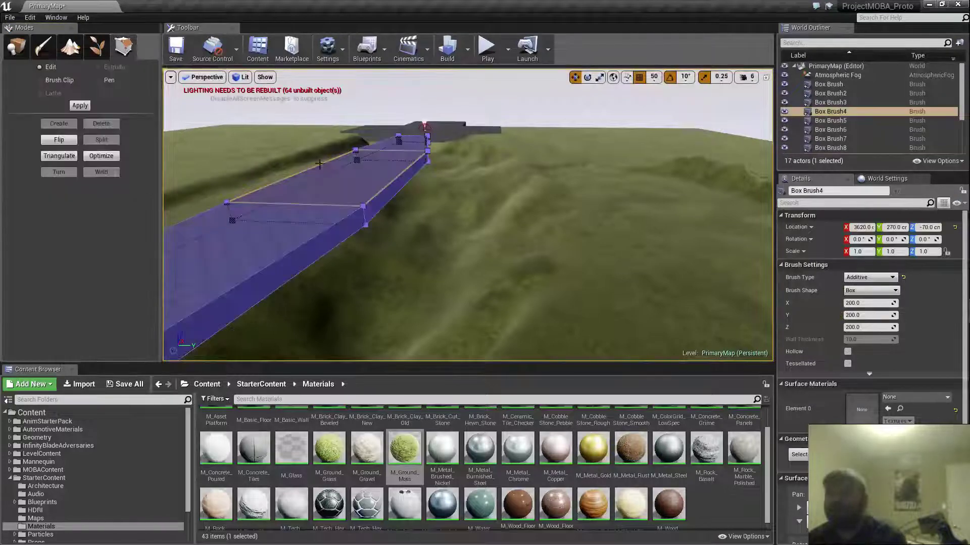
{"action": "left_click", "coordinate": [391, 193]}
{"action": "mouse_move", "coordinate": [391, 193]}
{"action": "right_mouse_down"}
{"action": "mouse_move", "coordinate": [390, 273]}
{"action": "mouse_move", "coordinate": [391, 247]}
{"action": "mouse_move", "coordinate": [402, 261]}
{"action": "right_mouse_up"}
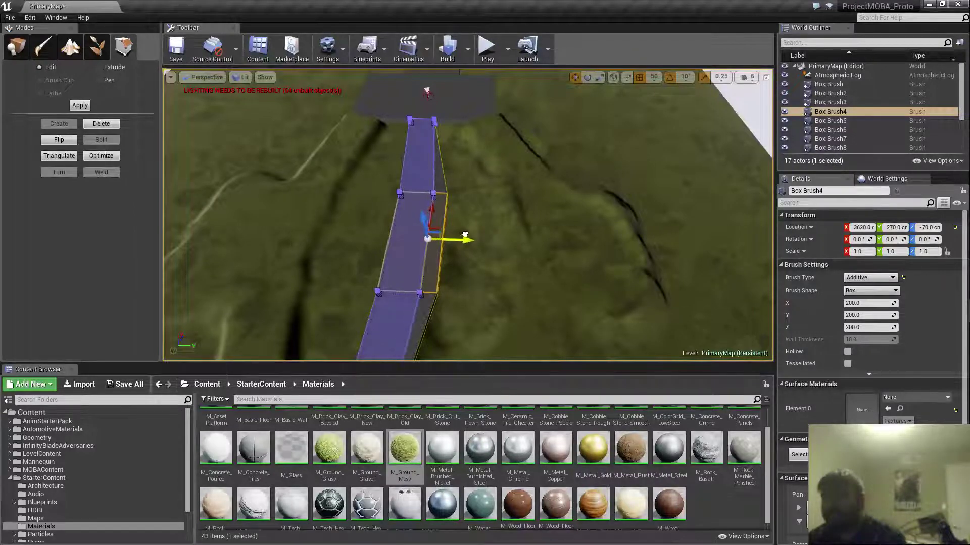
{"action": "left_click_drag", "start_coordinate": [463, 234], "coordinate": [462, 234]}
- Shift the opposite side face of the lane's middle section, readjust the first side and leave geometry editing
{"action": "mouse_move", "coordinate": [462, 234]}
{"action": "right_mouse_down"}
{"action": "mouse_move", "coordinate": [447, 232]}
{"action": "mouse_move", "coordinate": [508, 243]}
{"action": "mouse_move", "coordinate": [459, 253]}
{"action": "right_mouse_up"}
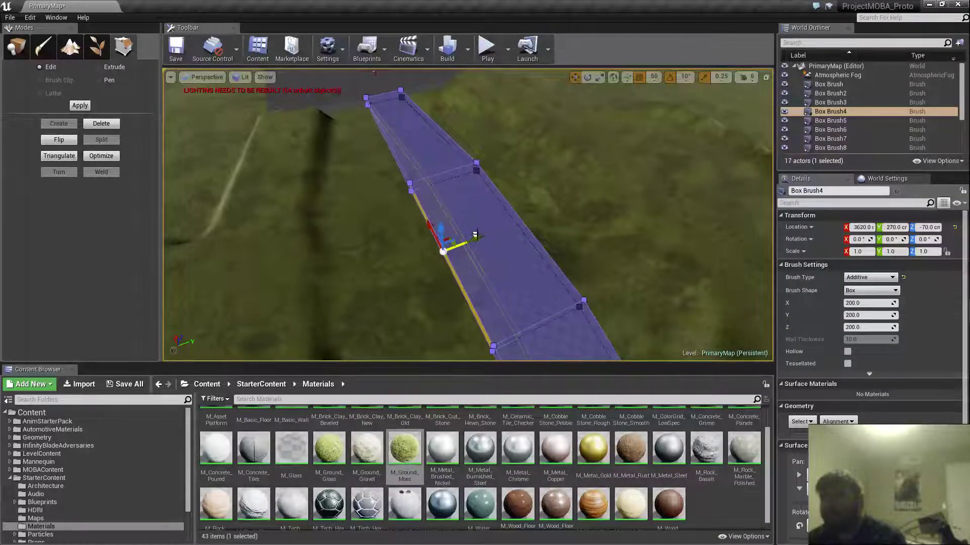
{"action": "left_click_drag", "start_coordinate": [475, 235], "coordinate": [474, 235]}
{"action": "mouse_move", "coordinate": [473, 236]}
{"action": "right_mouse_down"}
{"action": "mouse_move", "coordinate": [505, 237]}
{"action": "mouse_move", "coordinate": [536, 217]}
{"action": "mouse_move", "coordinate": [601, 222]}
{"action": "right_mouse_up"}
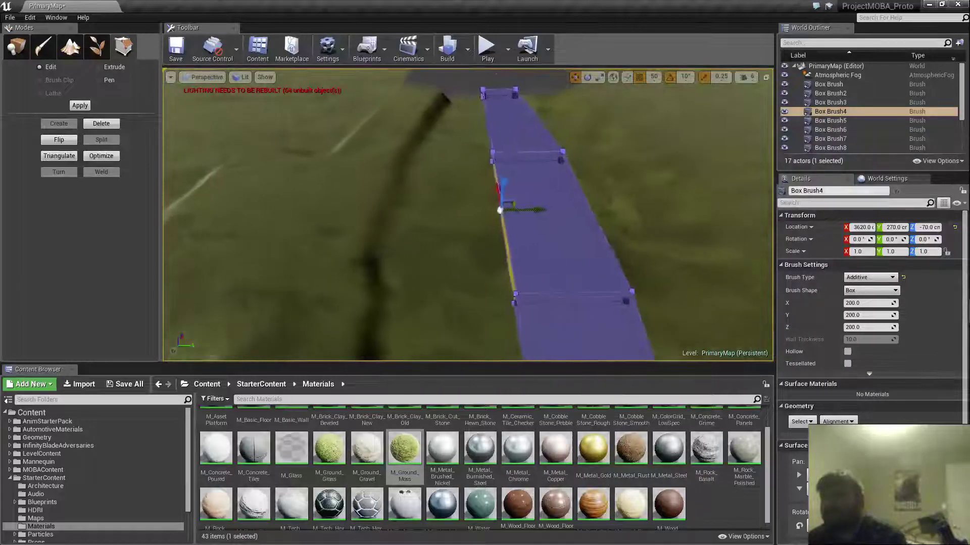
{"action": "mouse_move", "coordinate": [511, 210]}
{"action": "right_mouse_down"}
{"action": "mouse_move", "coordinate": [520, 210]}
{"action": "mouse_move", "coordinate": [426, 217]}
{"action": "right_mouse_up"}
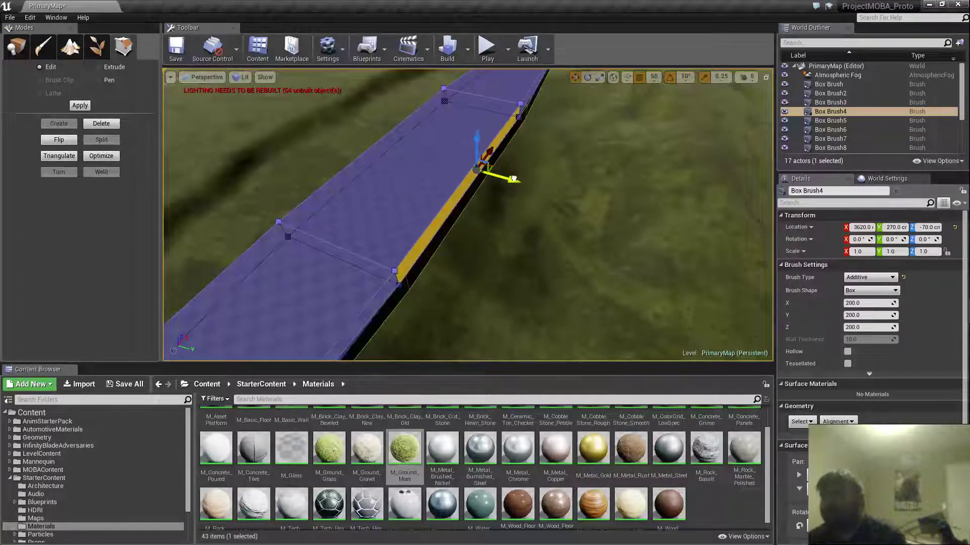
{"action": "left_click", "coordinate": [17, 48]}
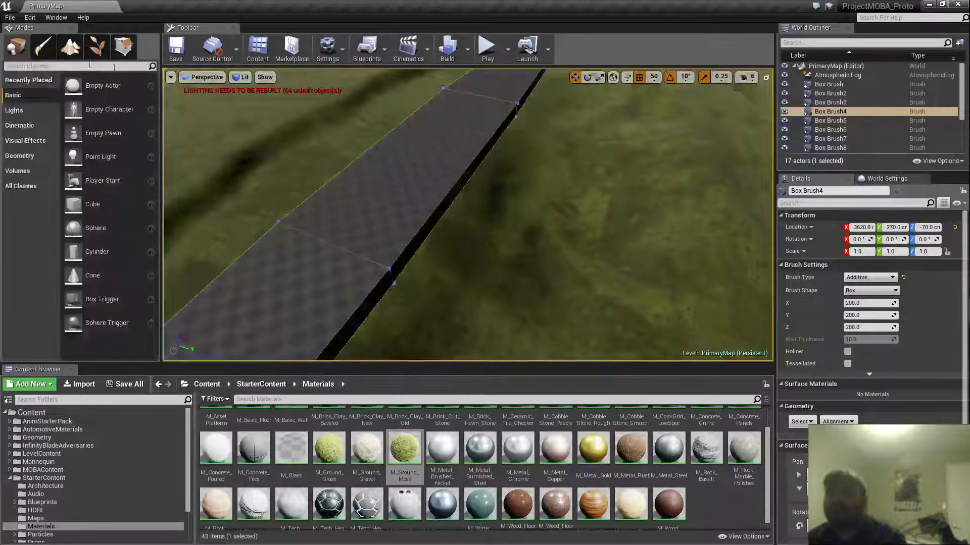
- Edit the geometry of Box Brush4 by selecting the vertices of the lane's middle section and moving them down
{"action": "mouse_move", "coordinate": [384, 212]}
{"action": "right_mouse_down"}
{"action": "mouse_move", "coordinate": [404, 210]}
{"action": "mouse_move", "coordinate": [419, 192]}
{"action": "mouse_move", "coordinate": [470, 208]}
{"action": "mouse_move", "coordinate": [394, 212]}
{"action": "mouse_move", "coordinate": [387, 187]}
{"action": "mouse_move", "coordinate": [298, 177]}
{"action": "mouse_move", "coordinate": [387, 157]}
{"action": "right_mouse_up"}
{"action": "scroll", "coordinate": [394, 212], "scroll_direction": "down", "scroll_amount": 1}
{"action": "mouse_move", "coordinate": [392, 244]}
{"action": "right_mouse_down"}
{"action": "mouse_move", "coordinate": [454, 243]}
{"action": "mouse_move", "coordinate": [432, 224]}
{"action": "right_mouse_up"}
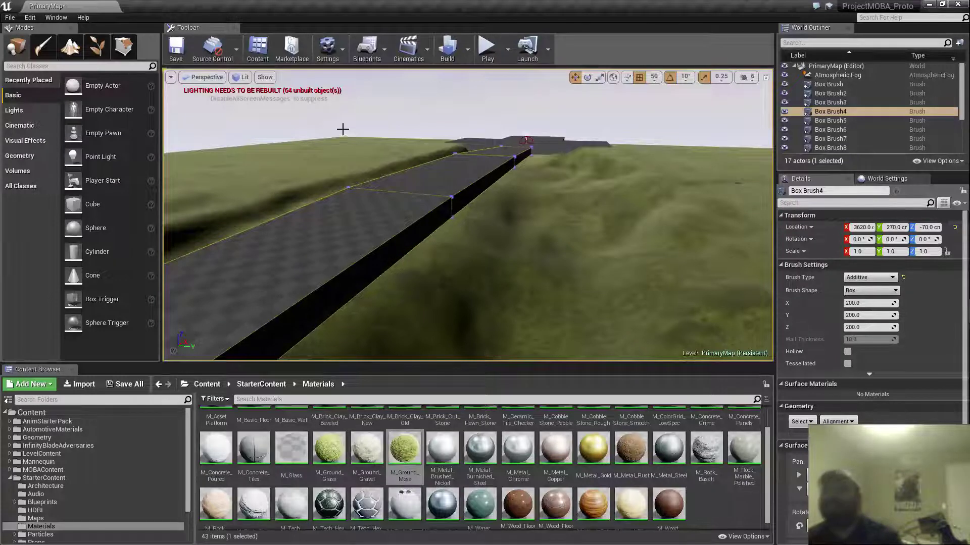
{"action": "key", "text": "shift+5"}
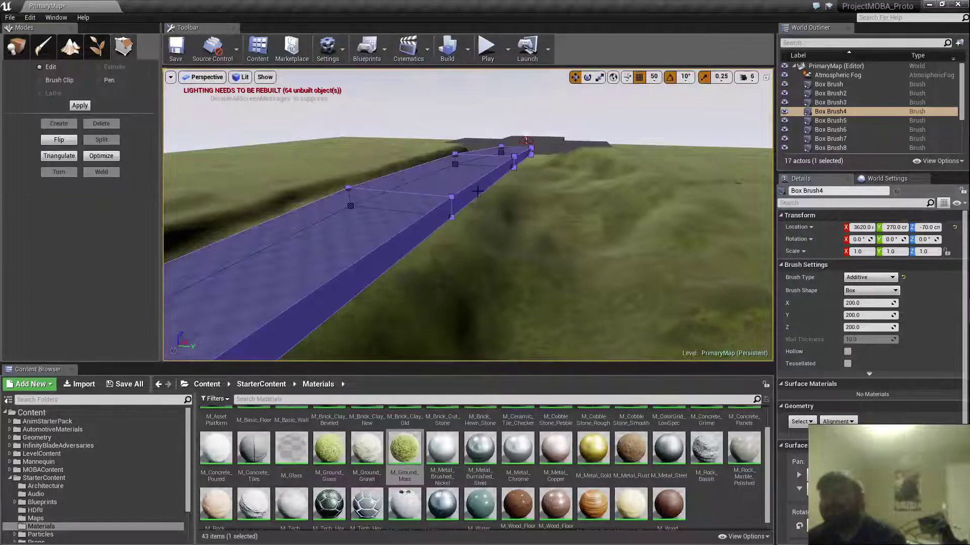
{"action": "right_click_drag", "start_coordinate": [478, 191], "coordinate": [303, 194]}
{"action": "key", "text": "d"}
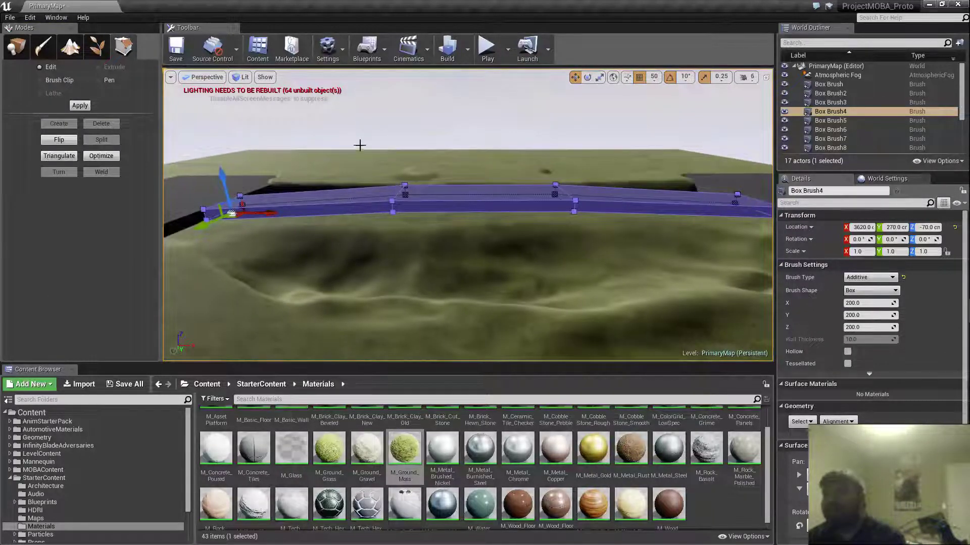
{"action": "left_click_drag", "start_coordinate": [644, 261], "coordinate": [644, 261], "text": "ctrl+alt"}
{"action": "right_click_drag", "start_coordinate": [540, 236], "coordinate": [541, 248]}
{"action": "key", "text": "q"}
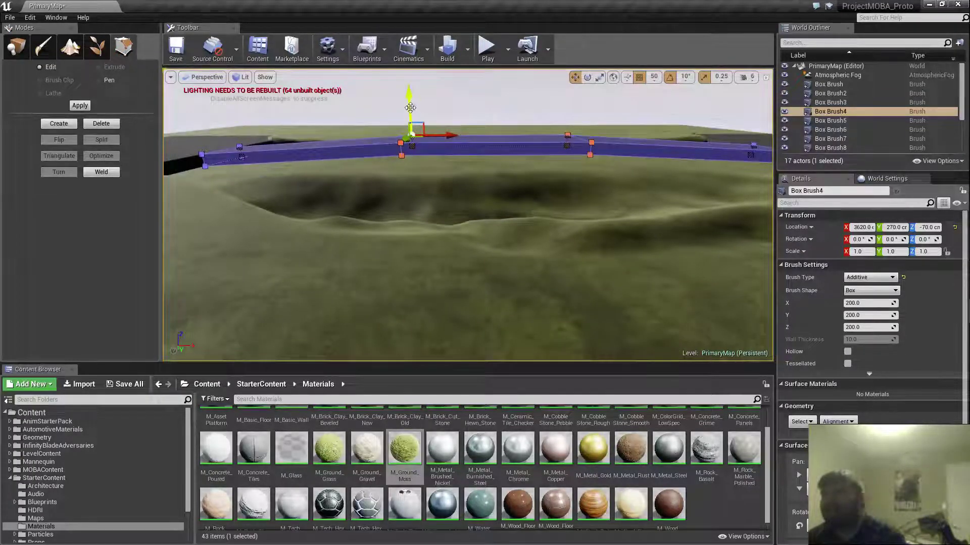
{"action": "left_click_drag", "start_coordinate": [410, 107], "coordinate": [404, 137]}
- Raise the selected vertices of the lane's middle section slightly and leave geometry editing
{"action": "key", "text": "a"}
{"action": "mouse_move", "coordinate": [404, 144]}
{"action": "right_mouse_down"}
{"action": "mouse_move", "coordinate": [480, 136]}
{"action": "mouse_move", "coordinate": [513, 119]}
{"action": "mouse_move", "coordinate": [555, 145]}
{"action": "mouse_move", "coordinate": [548, 195]}
{"action": "mouse_move", "coordinate": [475, 198]}
{"action": "mouse_move", "coordinate": [379, 184]}
{"action": "mouse_move", "coordinate": [347, 201]}
{"action": "right_mouse_up"}
{"action": "key", "text": "s"}
{"action": "key", "text": "d"}
{"action": "key", "text": "s"}
{"action": "left_click_drag", "start_coordinate": [385, 228], "coordinate": [385, 218]}
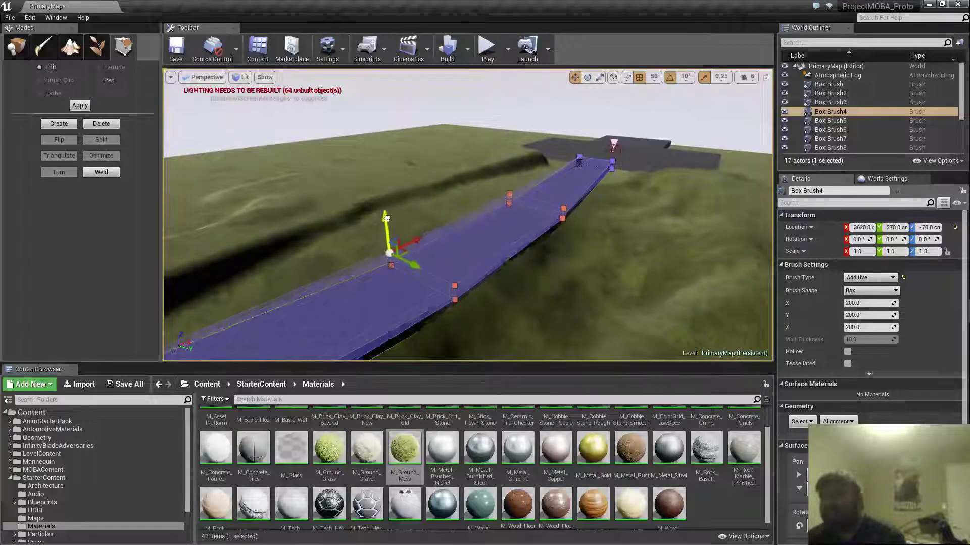
{"action": "key", "text": "w"}
{"action": "right_click_drag", "start_coordinate": [399, 217], "coordinate": [503, 217]}
{"action": "key", "text": "s"}
{"action": "key", "text": "d"}
{"action": "key", "text": "a"}
{"action": "key", "text": "d"}
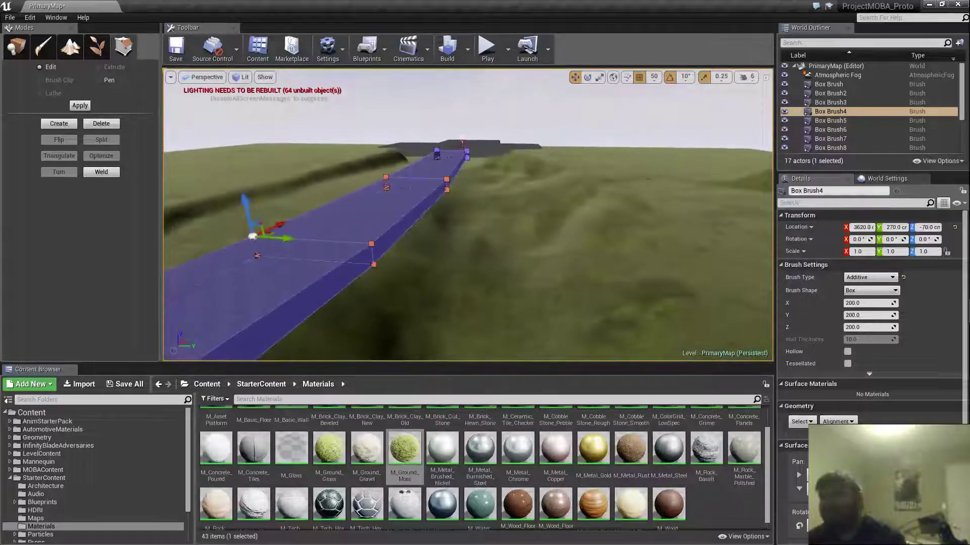
{"action": "left_click", "coordinate": [25, 48]}
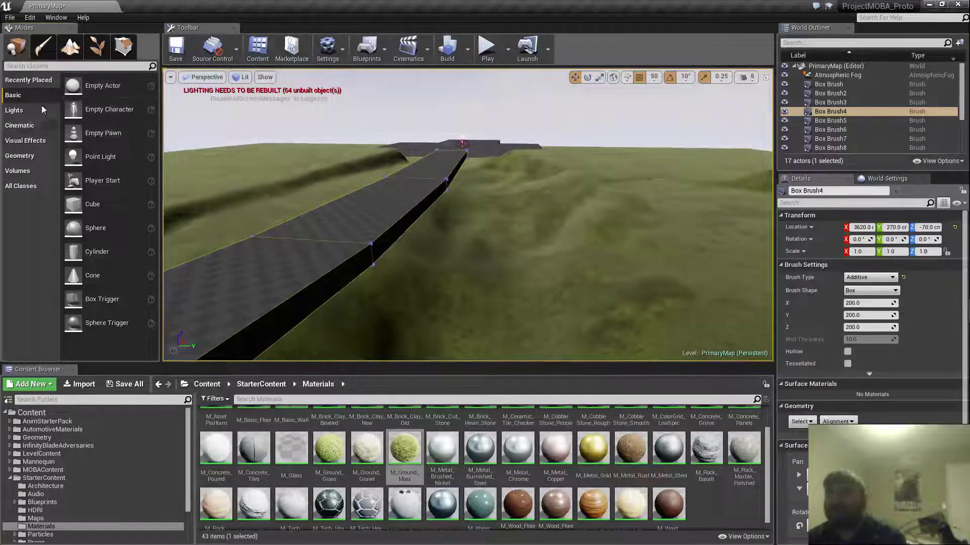
- Level the uneven ground along the side of the raised lane with the Flatten tool
{"action": "left_click", "coordinate": [70, 46]}
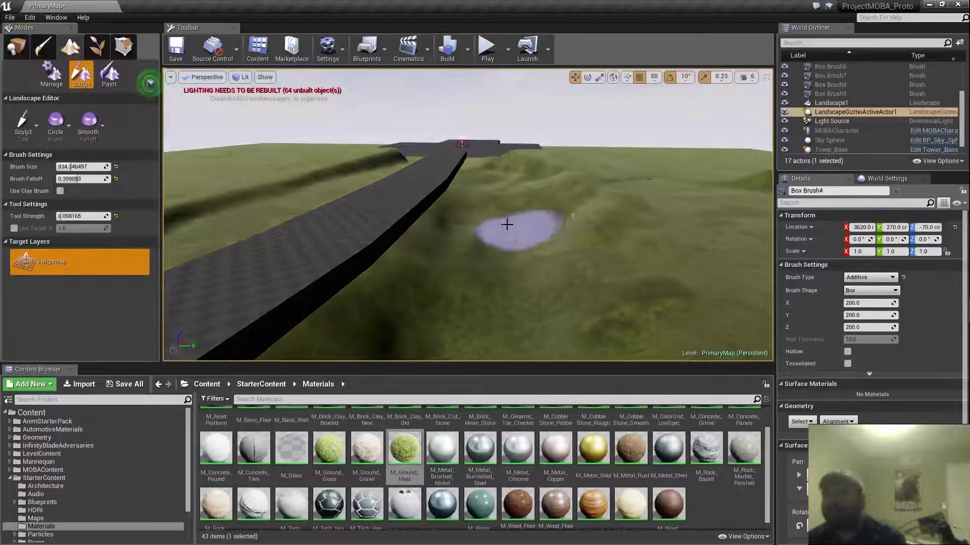
{"action": "left_click", "coordinate": [35, 126]}
{"action": "left_click", "coordinate": [62, 231]}
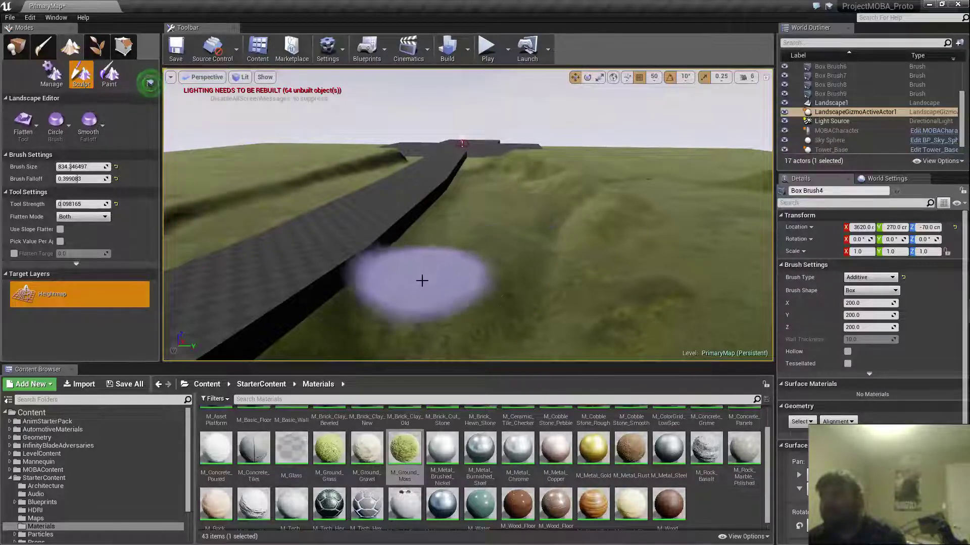
{"action": "mouse_move", "coordinate": [480, 252]}
{"action": "right_mouse_down"}
{"action": "mouse_move", "coordinate": [379, 258]}
{"action": "mouse_move", "coordinate": [334, 275]}
{"action": "mouse_move", "coordinate": [459, 242]}
{"action": "right_mouse_up"}
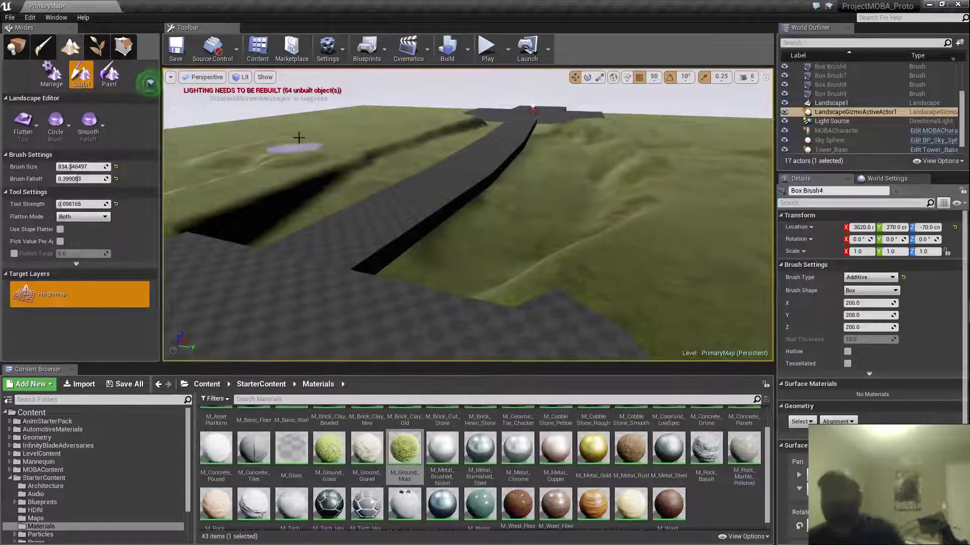
{"action": "right_click_drag", "start_coordinate": [371, 137], "coordinate": [485, 141]}
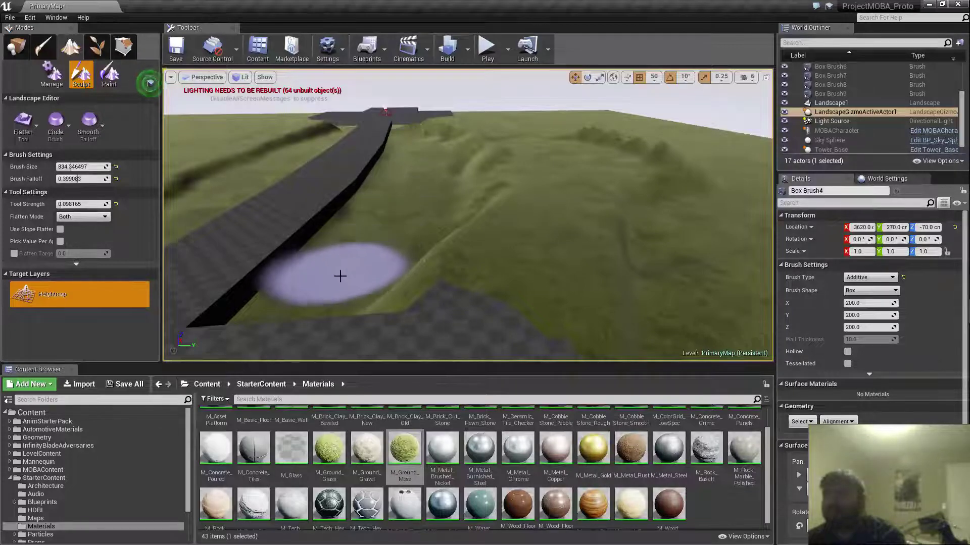
{"action": "mouse_move", "coordinate": [407, 192]}
{"action": "right_mouse_down"}
{"action": "mouse_move", "coordinate": [385, 210]}
{"action": "mouse_move", "coordinate": [404, 174]}
{"action": "mouse_move", "coordinate": [392, 258]}
{"action": "mouse_move", "coordinate": [361, 303]}
{"action": "mouse_move", "coordinate": [349, 290]}
{"action": "mouse_move", "coordinate": [382, 294]}
{"action": "mouse_move", "coordinate": [392, 348]}
{"action": "mouse_move", "coordinate": [430, 353]}
{"action": "mouse_move", "coordinate": [404, 298]}
{"action": "mouse_move", "coordinate": [550, 285]}
{"action": "mouse_move", "coordinate": [614, 305]}
{"action": "mouse_move", "coordinate": [485, 298]}
{"action": "mouse_move", "coordinate": [404, 353]}
{"action": "mouse_move", "coordinate": [411, 298]}
{"action": "right_mouse_up"}
{"action": "key", "text": "s"}
{"action": "key", "text": "w"}
{"action": "key", "text": "a"}
{"action": "key", "text": "d"}
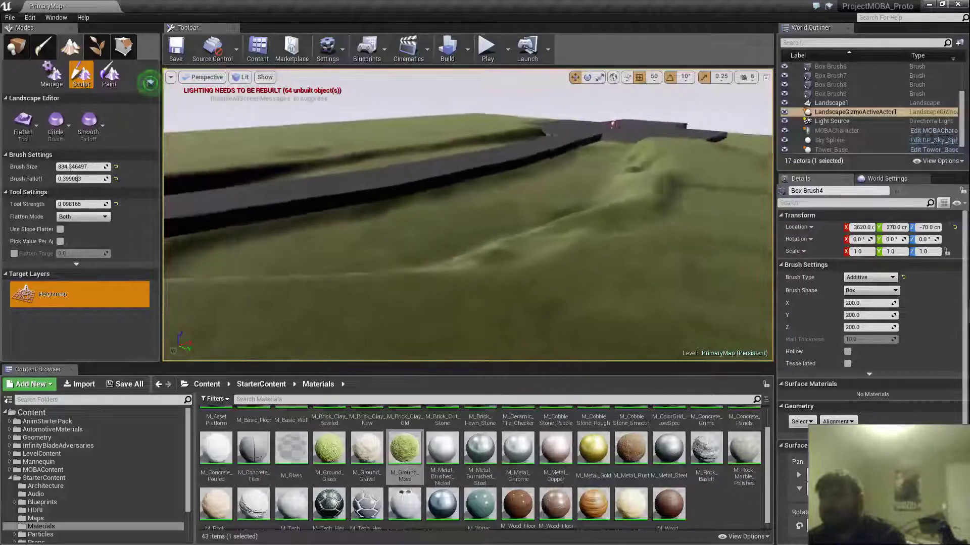
{"action": "right_click_drag", "start_coordinate": [467, 242], "coordinate": [460, 217]}
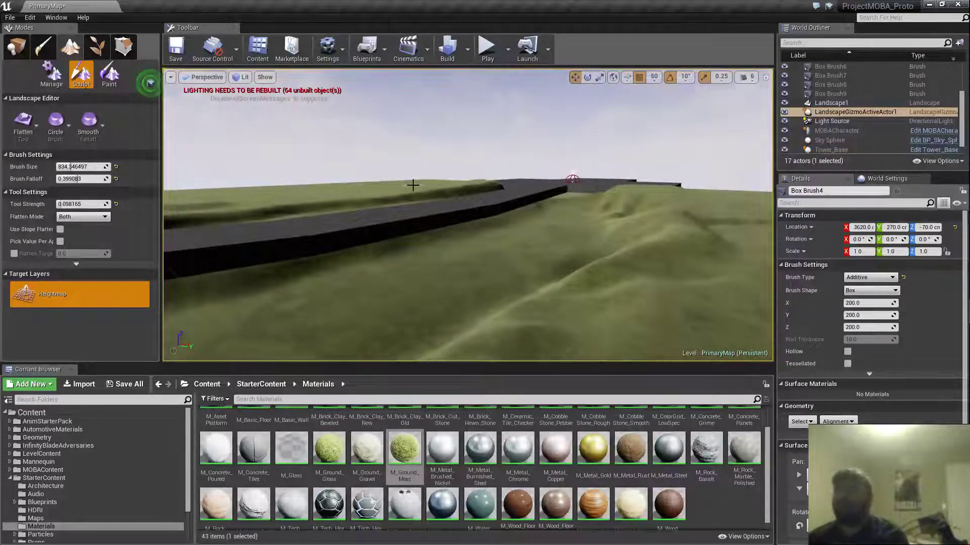
- Save the map and play-test the terrain beside the raised lane with the character, ending the play session
{"action": "left_click", "coordinate": [16, 46]}
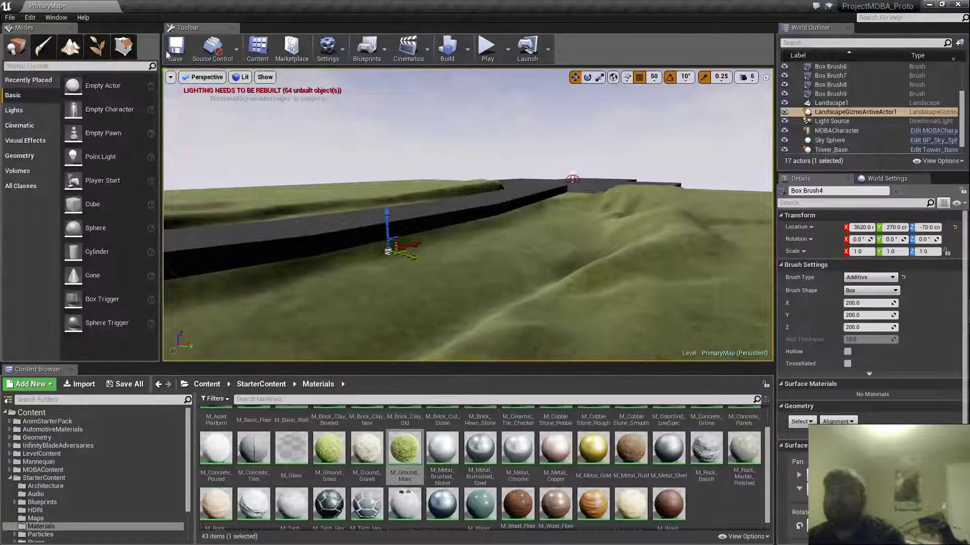
{"action": "left_click", "coordinate": [176, 50]}
{"action": "left_click", "coordinate": [486, 48]}
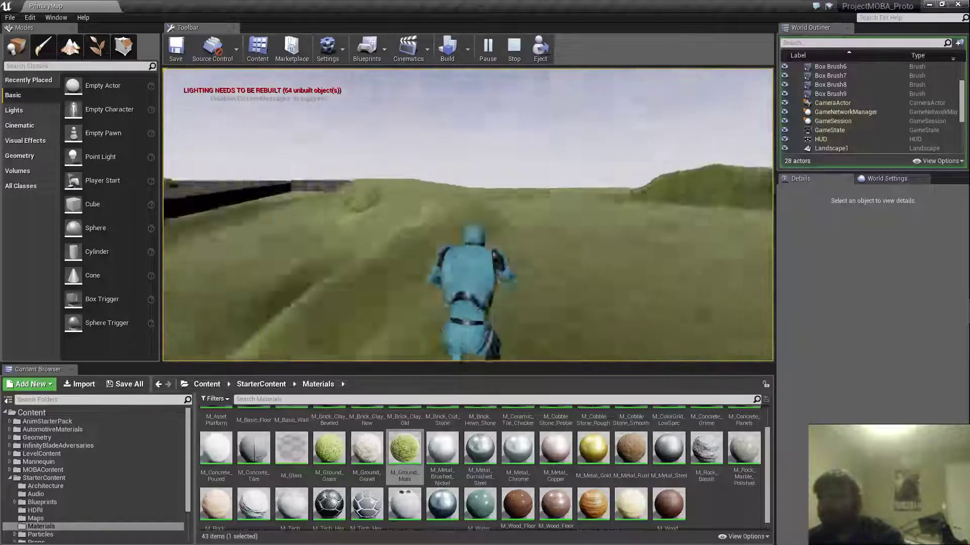
{"action": "key", "text": "Escape"}
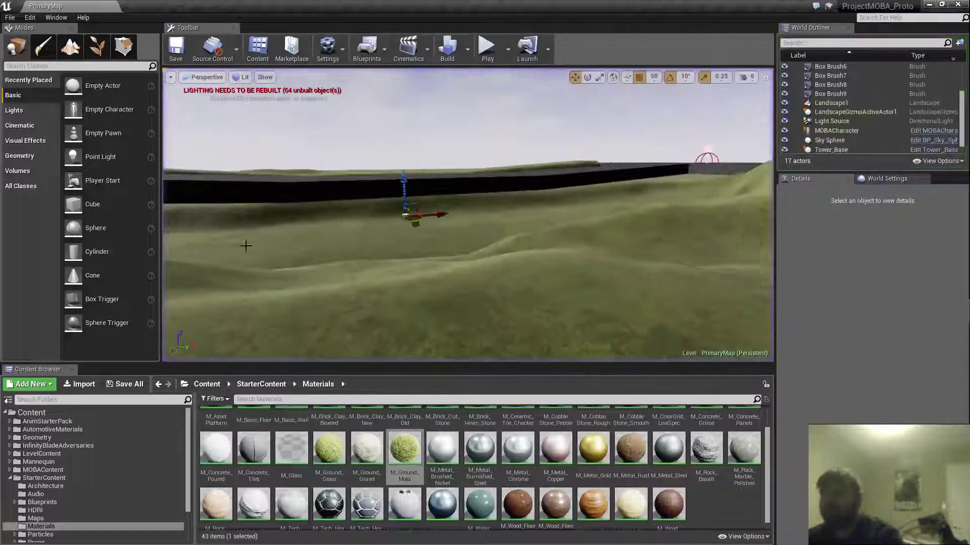
- Build up the ground with the Sculpt tool along the flattened side of the raised lane to meet its edge
{"action": "right_click_drag", "start_coordinate": [468, 215], "coordinate": [593, 272]}
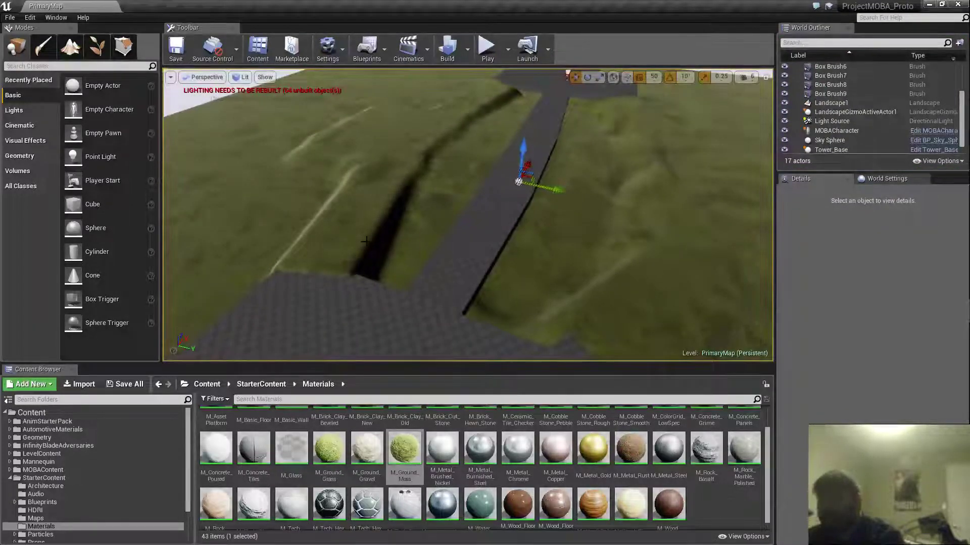
{"action": "left_click", "coordinate": [69, 46]}
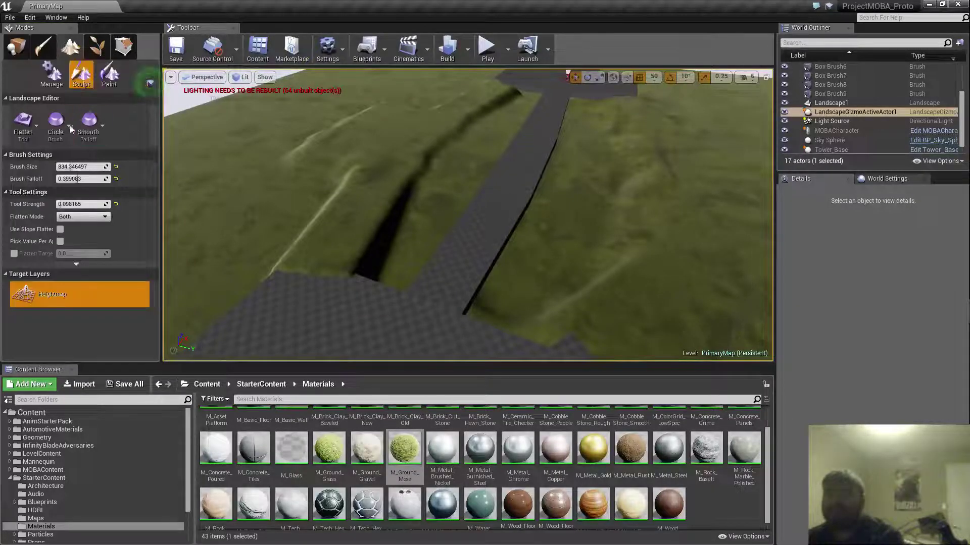
{"action": "left_click", "coordinate": [23, 124]}
{"action": "left_click", "coordinate": [55, 207]}
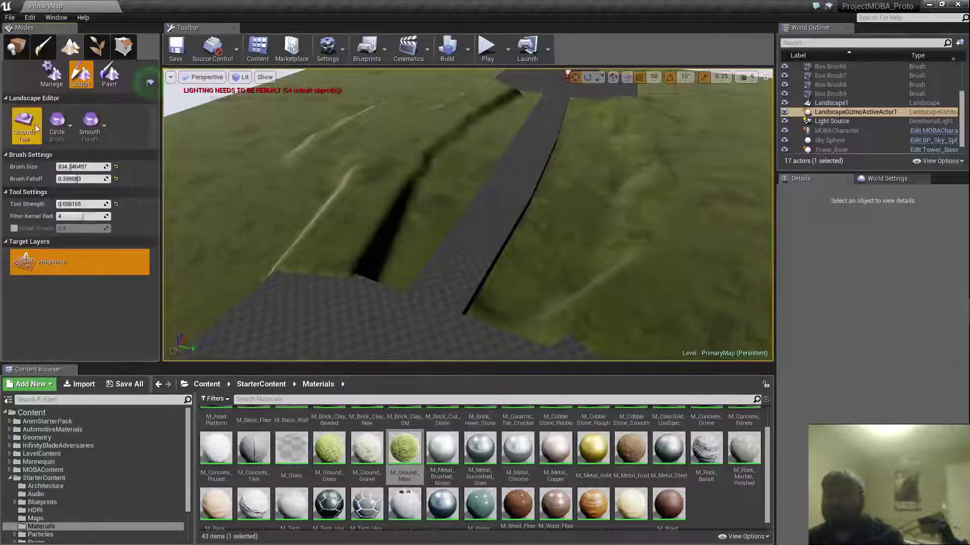
{"action": "left_click", "coordinate": [37, 128]}
{"action": "left_click", "coordinate": [58, 163]}
{"action": "mouse_move", "coordinate": [550, 283]}
{"action": "right_mouse_down"}
{"action": "mouse_move", "coordinate": [419, 298]}
{"action": "mouse_move", "coordinate": [528, 273]}
{"action": "right_mouse_up"}
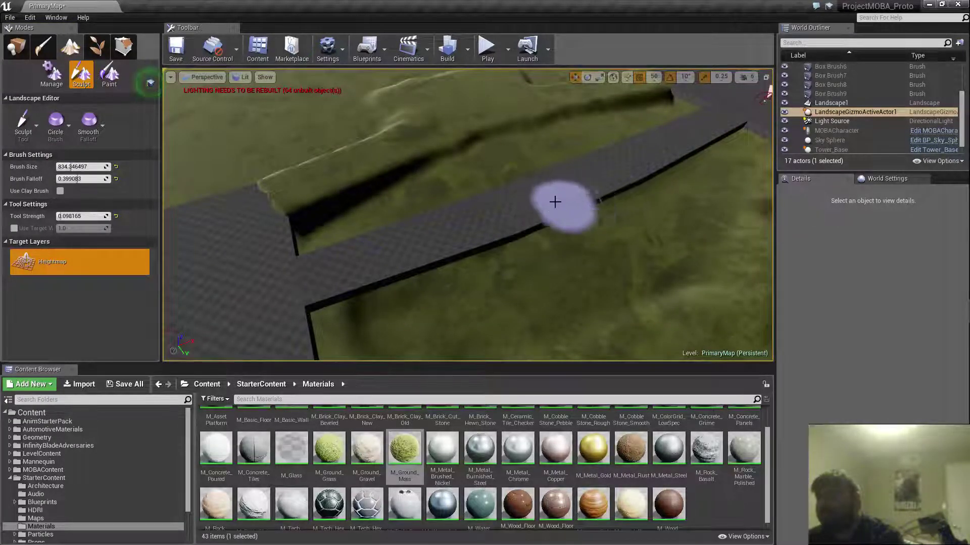
{"action": "mouse_move", "coordinate": [692, 141]}
{"action": "right_mouse_down"}
{"action": "mouse_move", "coordinate": [636, 162]}
{"action": "mouse_move", "coordinate": [707, 167]}
{"action": "mouse_move", "coordinate": [737, 96]}
{"action": "mouse_move", "coordinate": [707, 106]}
{"action": "right_mouse_up"}
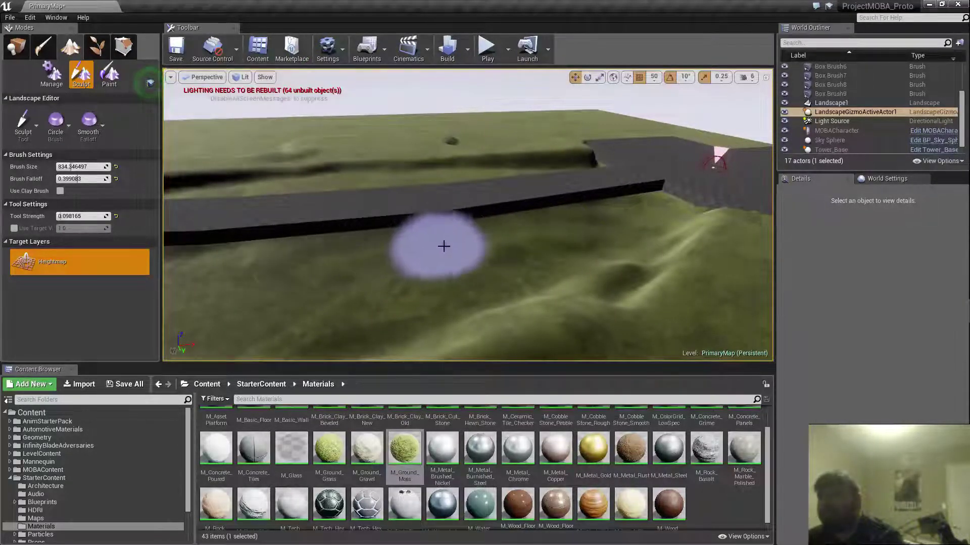
{"action": "mouse_move", "coordinate": [351, 244]}
{"action": "right_mouse_down"}
{"action": "mouse_move", "coordinate": [520, 242]}
{"action": "mouse_move", "coordinate": [479, 243]}
{"action": "right_mouse_up"}
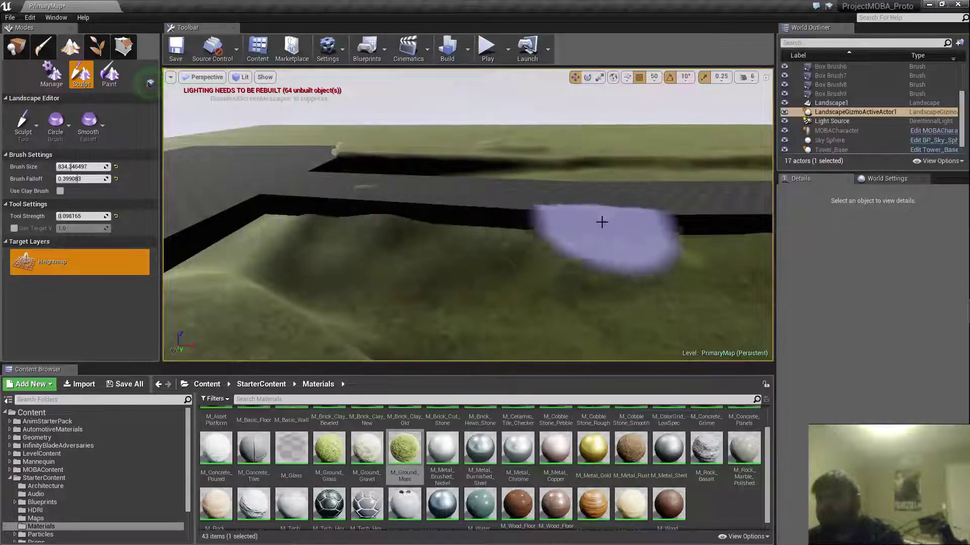
{"action": "right_click_drag", "start_coordinate": [467, 237], "coordinate": [525, 231]}
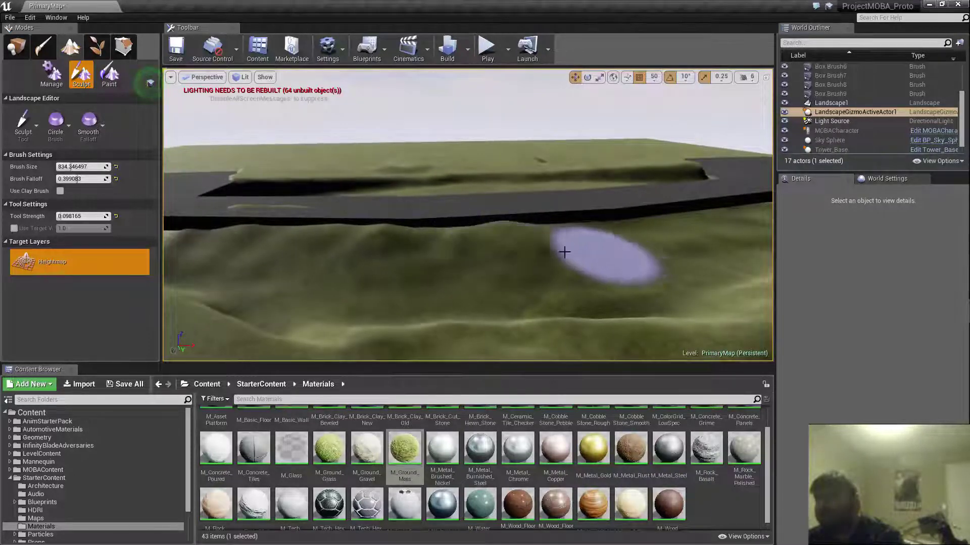
{"action": "right_click_drag", "start_coordinate": [687, 231], "coordinate": [732, 240]}
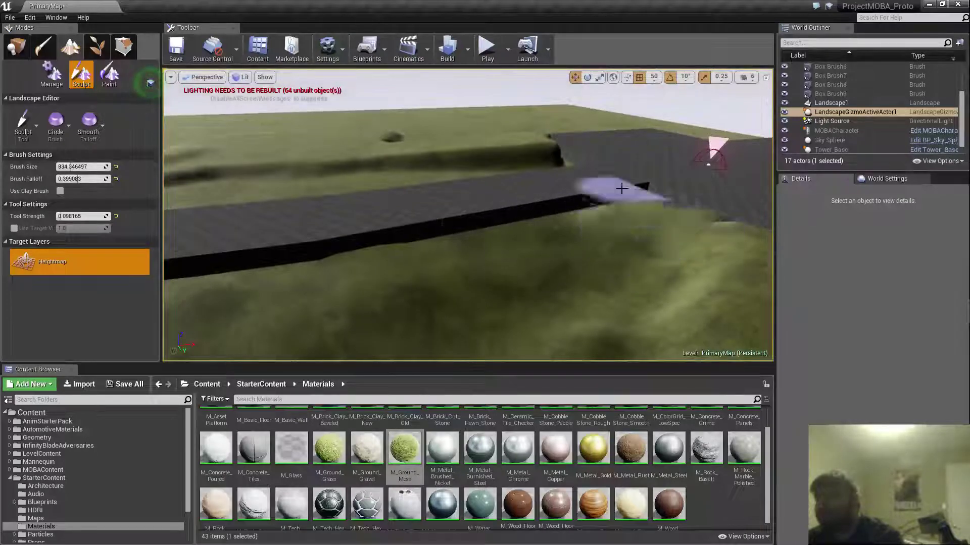
- Raise the terrain along the opposite side of the lane with the Sculpt tool, working from one platform to the other
{"action": "right_click_drag", "start_coordinate": [622, 188], "coordinate": [501, 144]}
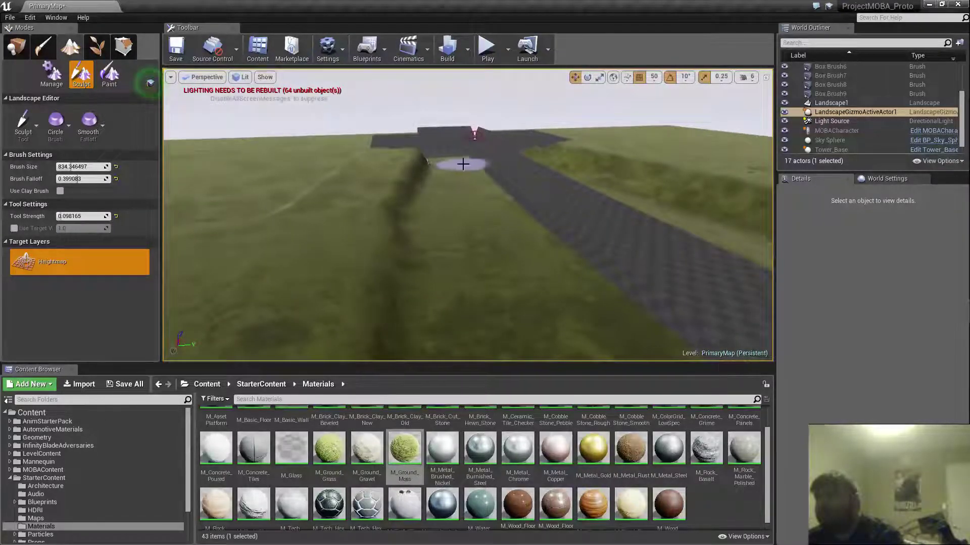
{"action": "right_click_drag", "start_coordinate": [522, 251], "coordinate": [584, 219]}
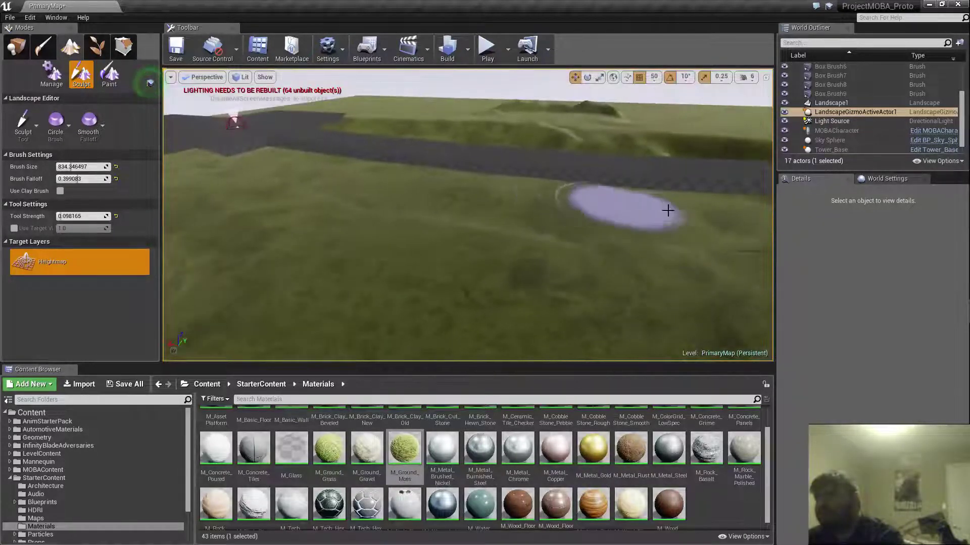
{"action": "right_click_drag", "start_coordinate": [668, 211], "coordinate": [530, 206]}
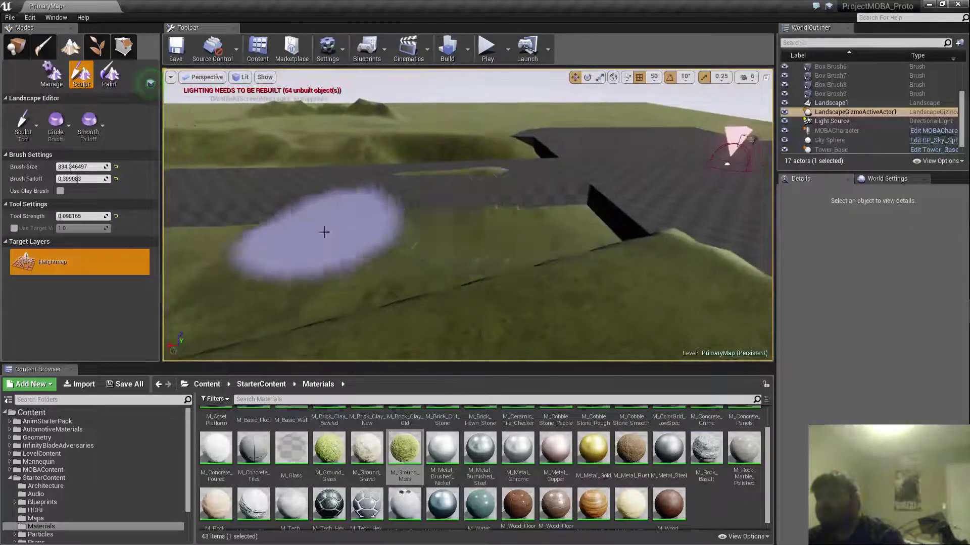
{"action": "mouse_move", "coordinate": [457, 226]}
{"action": "right_mouse_down"}
{"action": "mouse_move", "coordinate": [425, 222]}
{"action": "mouse_move", "coordinate": [459, 225]}
{"action": "right_mouse_up"}
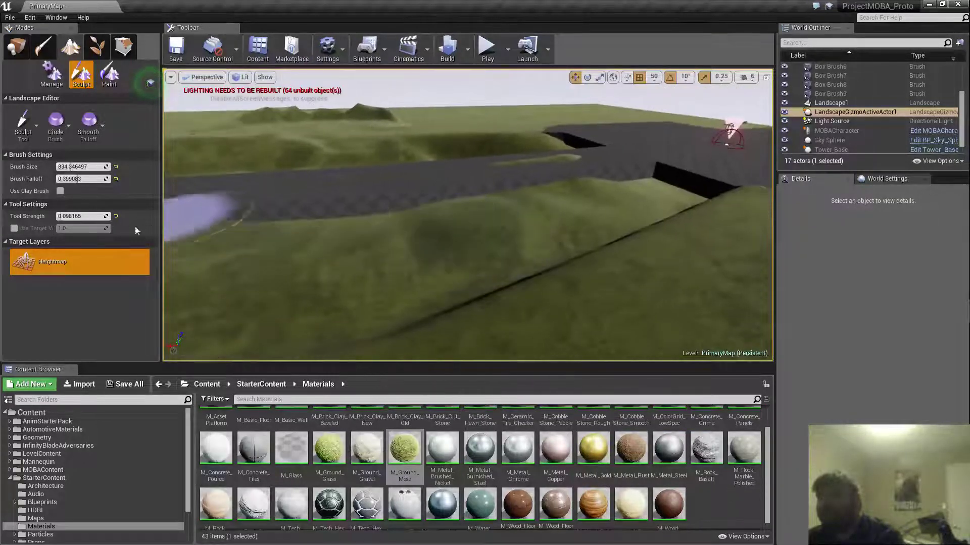
{"action": "mouse_move", "coordinate": [303, 222]}
{"action": "right_mouse_down"}
{"action": "mouse_move", "coordinate": [374, 224]}
{"action": "mouse_move", "coordinate": [366, 221]}
{"action": "mouse_move", "coordinate": [392, 202]}
{"action": "mouse_move", "coordinate": [323, 227]}
{"action": "mouse_move", "coordinate": [559, 206]}
{"action": "right_mouse_up"}
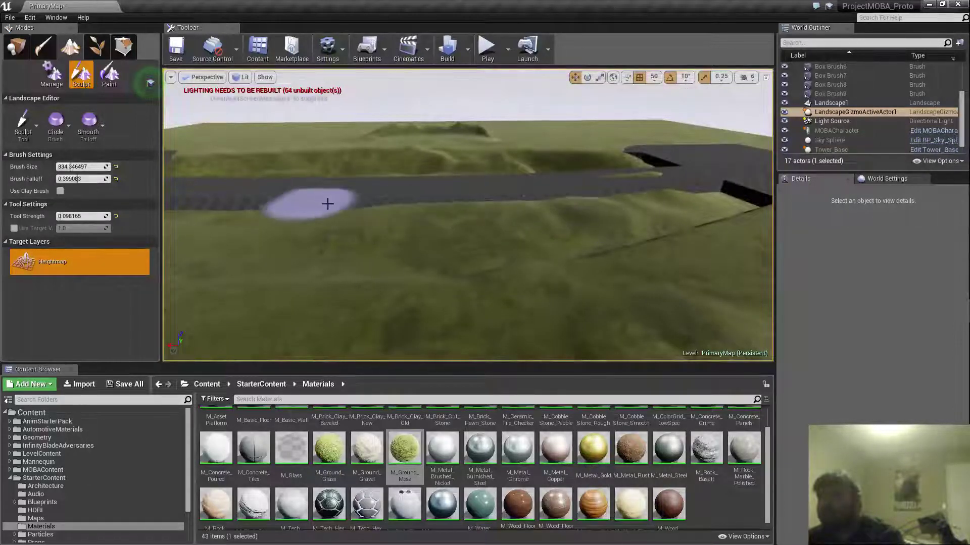
{"action": "right_click_drag", "start_coordinate": [410, 227], "coordinate": [402, 226]}
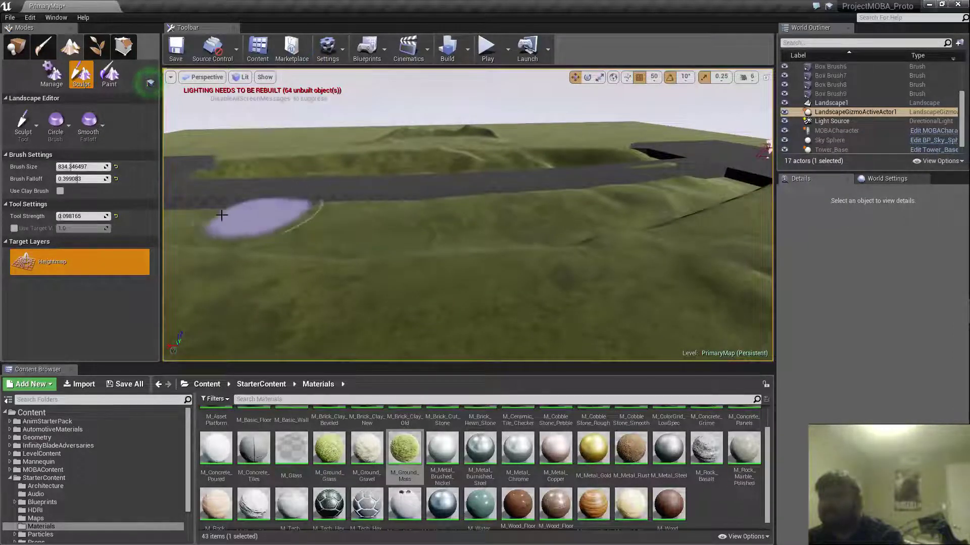
{"action": "right_click_drag", "start_coordinate": [190, 214], "coordinate": [151, 214]}
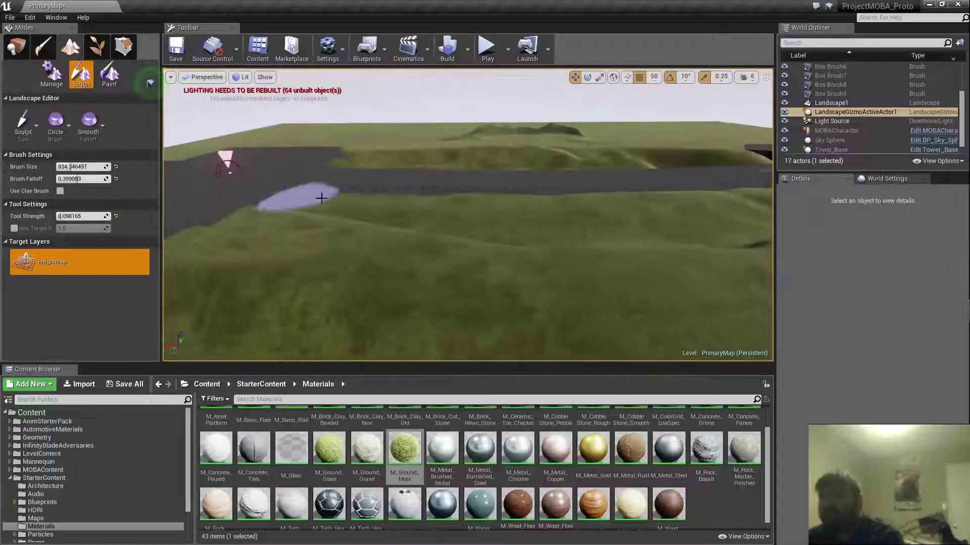
- Return to the first side of the lane and sculpt the remaining low ground up to the lane edge and platform corner
{"action": "mouse_move", "coordinate": [478, 215]}
{"action": "right_mouse_down"}
{"action": "mouse_move", "coordinate": [454, 187]}
{"action": "mouse_move", "coordinate": [429, 237]}
{"action": "mouse_move", "coordinate": [354, 241]}
{"action": "right_mouse_up"}
{"action": "right_click_drag", "start_coordinate": [509, 234], "coordinate": [551, 202]}
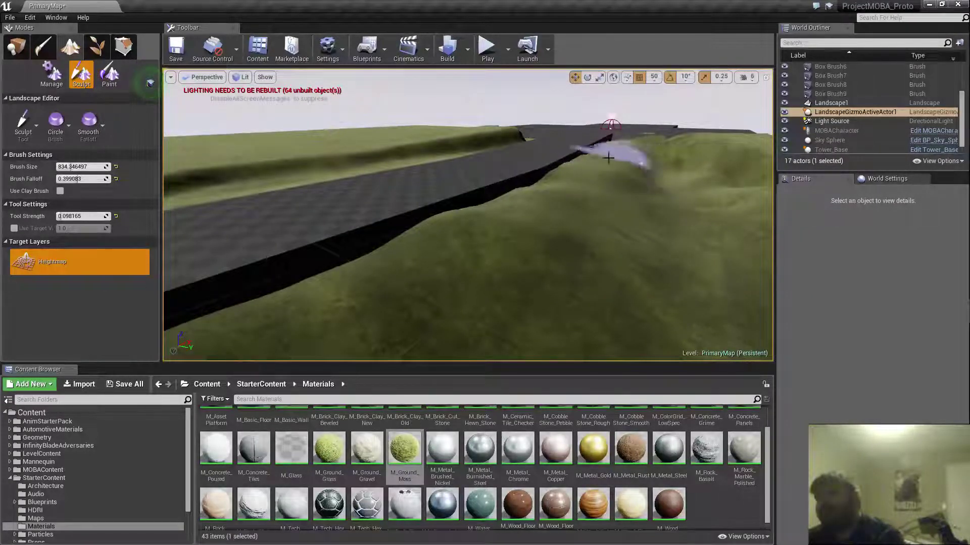
{"action": "mouse_move", "coordinate": [505, 272]}
{"action": "right_mouse_down"}
{"action": "mouse_move", "coordinate": [464, 291]}
{"action": "mouse_move", "coordinate": [471, 283]}
{"action": "right_mouse_up"}
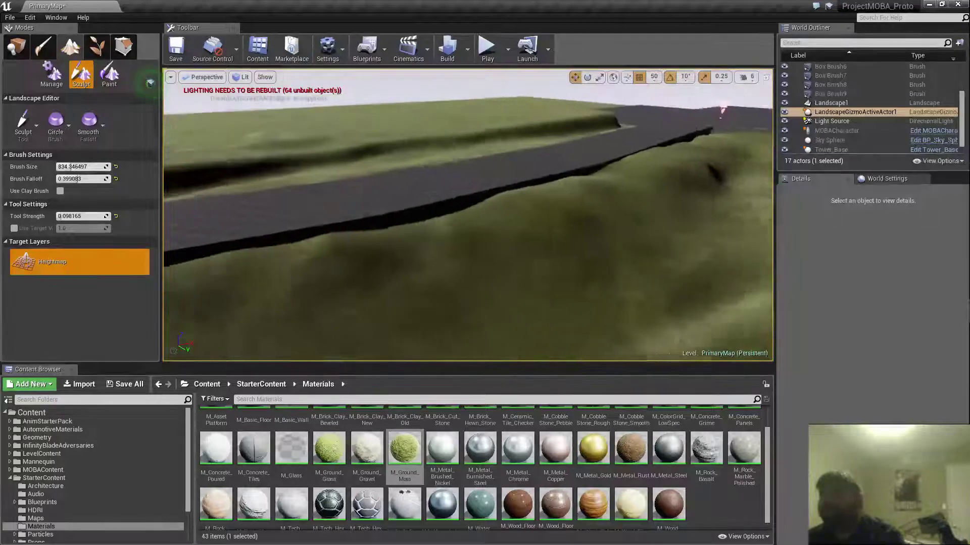
{"action": "mouse_move", "coordinate": [477, 212]}
{"action": "right_mouse_down"}
{"action": "mouse_move", "coordinate": [470, 222]}
{"action": "mouse_move", "coordinate": [493, 227]}
{"action": "right_mouse_up"}
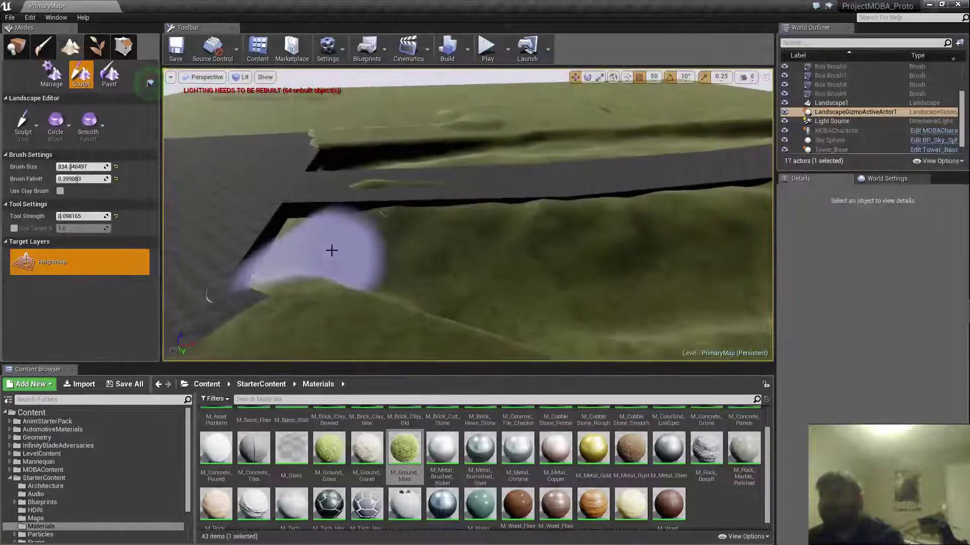
{"action": "right_click_drag", "start_coordinate": [327, 219], "coordinate": [396, 210]}
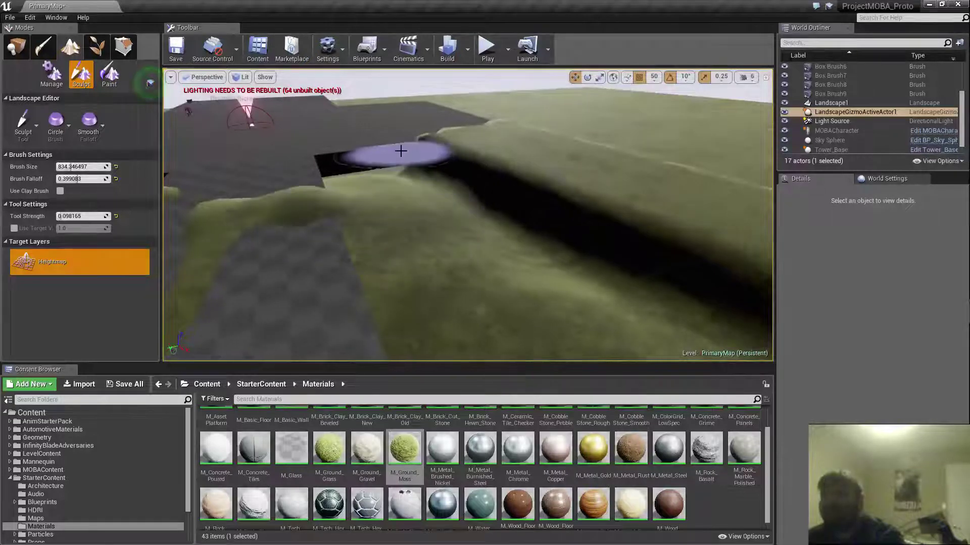
- Raise the low ground beside the platform corner with the Sculpt tool to close the gap along its edge
{"action": "mouse_move", "coordinate": [371, 161]}
{"action": "left_mouse_down"}
{"action": "mouse_move", "coordinate": [338, 159]}
{"action": "mouse_move", "coordinate": [353, 156]}
{"action": "left_mouse_up"}
{"action": "right_click_drag", "start_coordinate": [353, 157], "coordinate": [323, 151]}
{"action": "mouse_move", "coordinate": [372, 173]}
{"action": "right_mouse_down"}
{"action": "mouse_move", "coordinate": [348, 194]}
{"action": "mouse_move", "coordinate": [361, 204]}
{"action": "mouse_move", "coordinate": [371, 173]}
{"action": "right_mouse_up"}
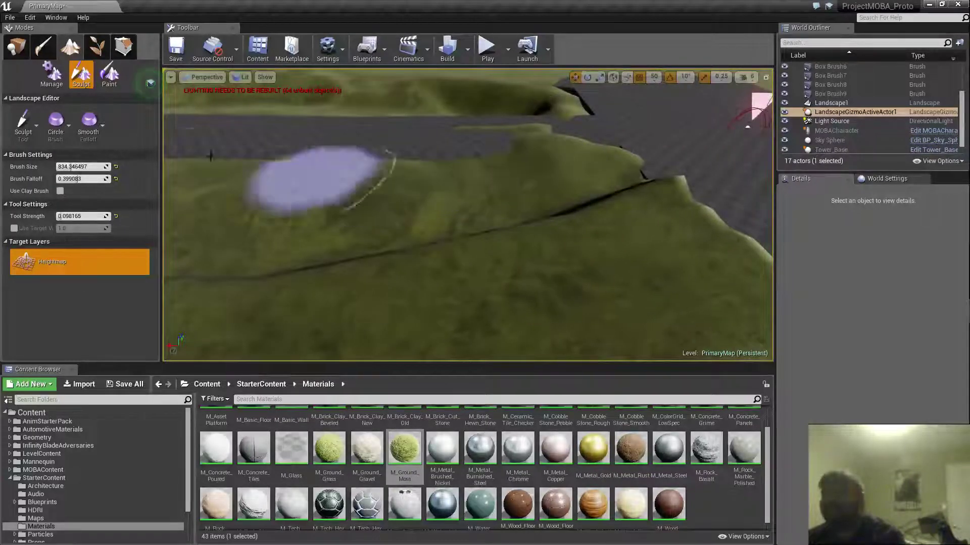
- Smooth the rough terrain overlapping the platform corner with the Smooth tool so the platform surface is clear
{"action": "left_click", "coordinate": [36, 133]}
{"action": "left_click", "coordinate": [61, 199]}
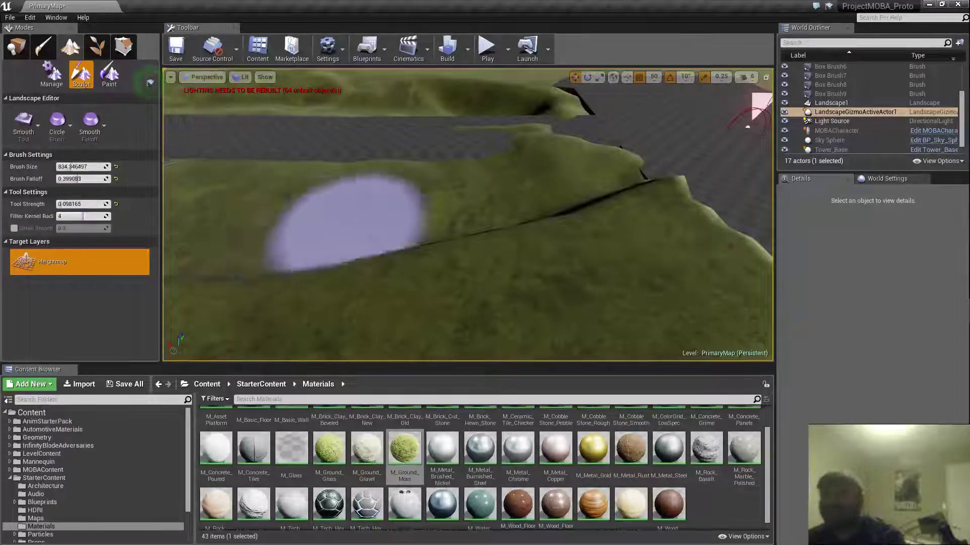
{"action": "right_click_drag", "start_coordinate": [335, 184], "coordinate": [374, 194]}
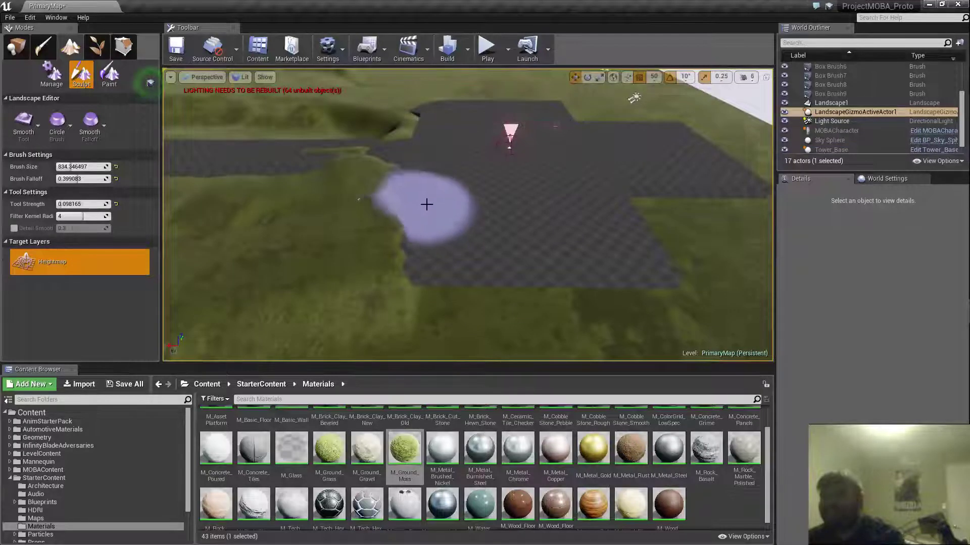
{"action": "mouse_move", "coordinate": [427, 205]}
{"action": "left_mouse_down"}
{"action": "mouse_move", "coordinate": [429, 223]}
{"action": "mouse_move", "coordinate": [419, 214]}
{"action": "mouse_move", "coordinate": [440, 279]}
{"action": "mouse_move", "coordinate": [476, 210]}
{"action": "left_mouse_up"}
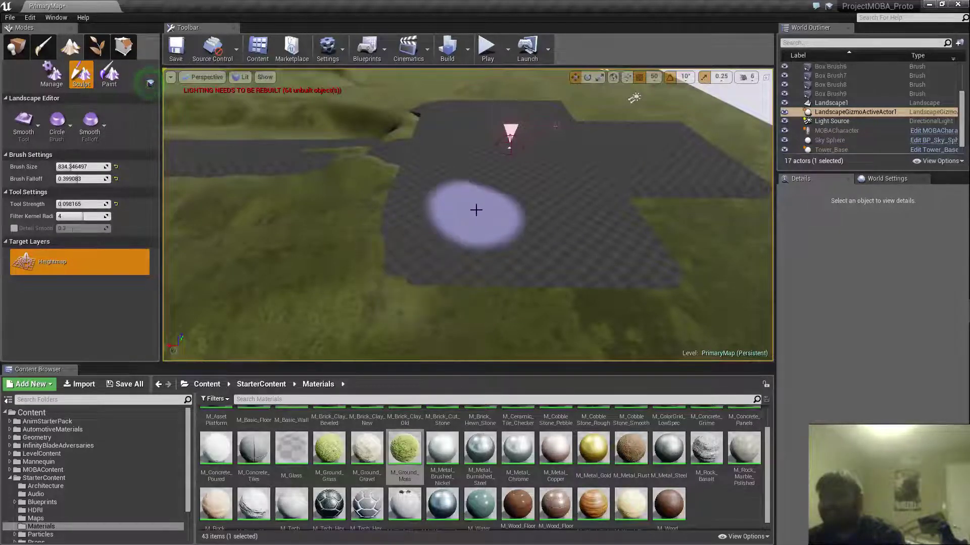
{"action": "key", "text": "w"}
{"action": "mouse_move", "coordinate": [476, 210]}
{"action": "right_mouse_down"}
{"action": "mouse_move", "coordinate": [455, 204]}
{"action": "mouse_move", "coordinate": [429, 167]}
{"action": "mouse_move", "coordinate": [333, 176]}
{"action": "mouse_move", "coordinate": [439, 189]}
{"action": "right_mouse_up"}
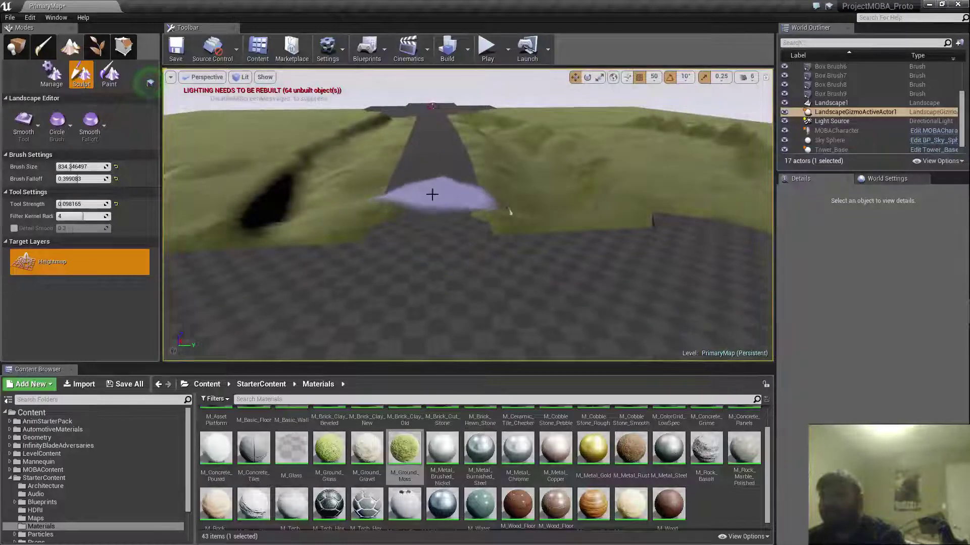
- Smooth the sculpted terrain along the side of the raised lane up to the platform
{"action": "key", "text": "w"}
{"action": "mouse_move", "coordinate": [440, 202]}
{"action": "right_mouse_down"}
{"action": "mouse_move", "coordinate": [404, 200]}
{"action": "mouse_move", "coordinate": [404, 230]}
{"action": "right_mouse_up"}
{"action": "key", "text": "d"}
{"action": "mouse_move", "coordinate": [426, 190]}
{"action": "right_mouse_down"}
{"action": "mouse_move", "coordinate": [439, 164]}
{"action": "mouse_move", "coordinate": [429, 141]}
{"action": "mouse_move", "coordinate": [303, 131]}
{"action": "mouse_move", "coordinate": [313, 197]}
{"action": "mouse_move", "coordinate": [323, 192]}
{"action": "right_mouse_up"}
{"action": "key", "text": "w"}
{"action": "key", "text": "s"}
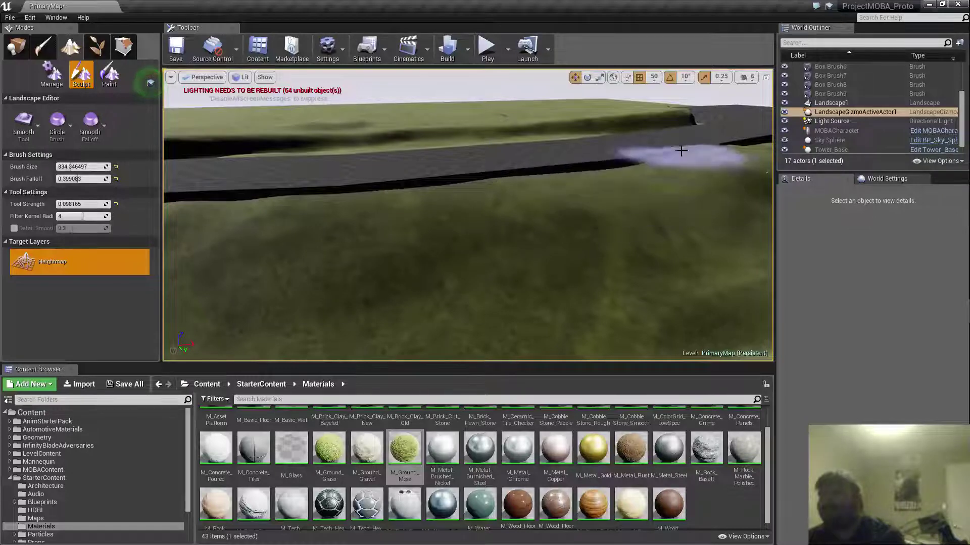
{"action": "key", "text": "s"}
{"action": "right_click_drag", "start_coordinate": [552, 155], "coordinate": [614, 149]}
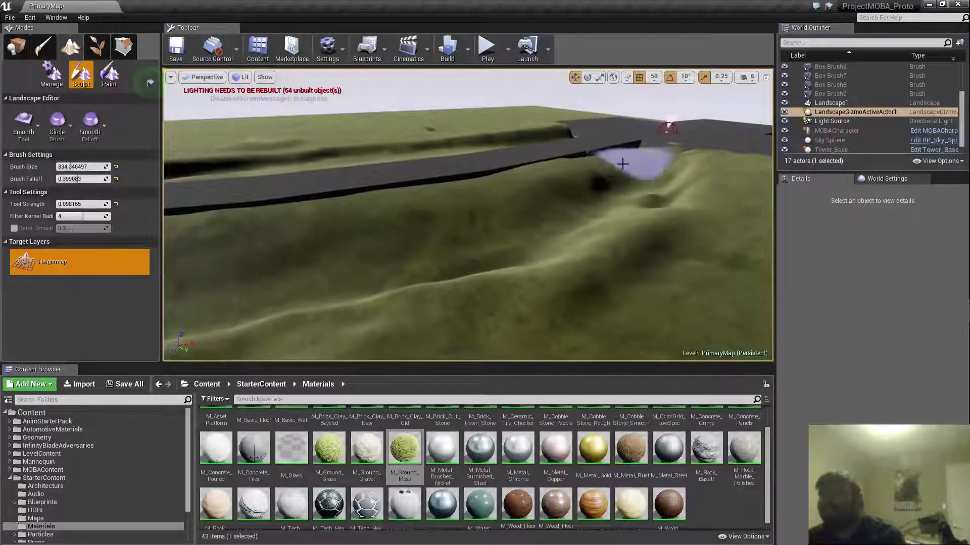
- Continue smoothing the ridges and creases on the slope between the lane and the platform corner
{"action": "key", "text": "a"}
{"action": "right_click_drag", "start_coordinate": [522, 212], "coordinate": [492, 242]}
{"action": "mouse_move", "coordinate": [465, 194]}
{"action": "right_mouse_down"}
{"action": "mouse_move", "coordinate": [525, 186]}
{"action": "mouse_move", "coordinate": [570, 204]}
{"action": "right_mouse_up"}
{"action": "key", "text": "s"}
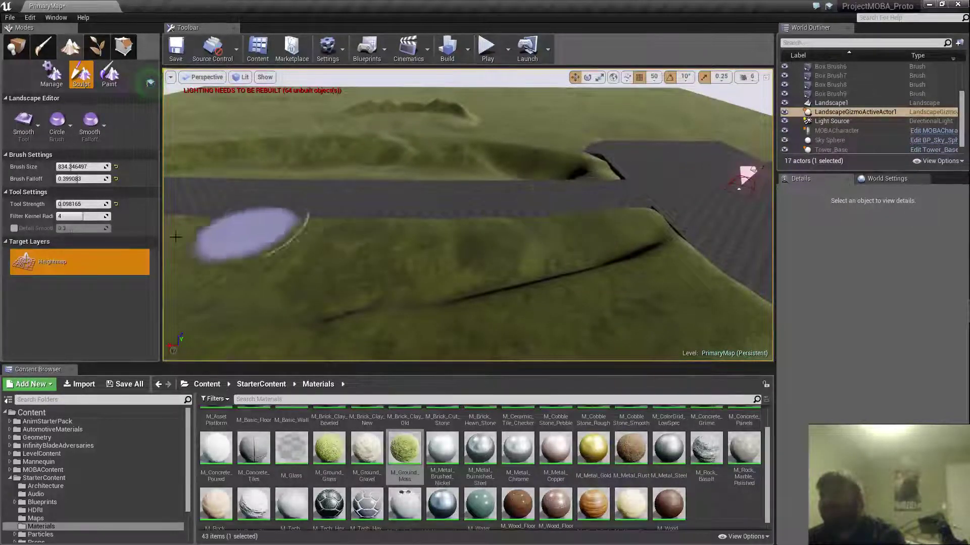
{"action": "key", "text": "a"}
{"action": "mouse_move", "coordinate": [453, 214]}
{"action": "right_mouse_down"}
{"action": "mouse_move", "coordinate": [412, 222]}
{"action": "mouse_move", "coordinate": [369, 215]}
{"action": "mouse_move", "coordinate": [323, 228]}
{"action": "mouse_move", "coordinate": [306, 215]}
{"action": "mouse_move", "coordinate": [321, 215]}
{"action": "mouse_move", "coordinate": [283, 214]}
{"action": "mouse_move", "coordinate": [303, 229]}
{"action": "right_mouse_up"}
{"action": "key", "text": "d"}
{"action": "key", "text": "w"}
{"action": "key", "text": "s"}
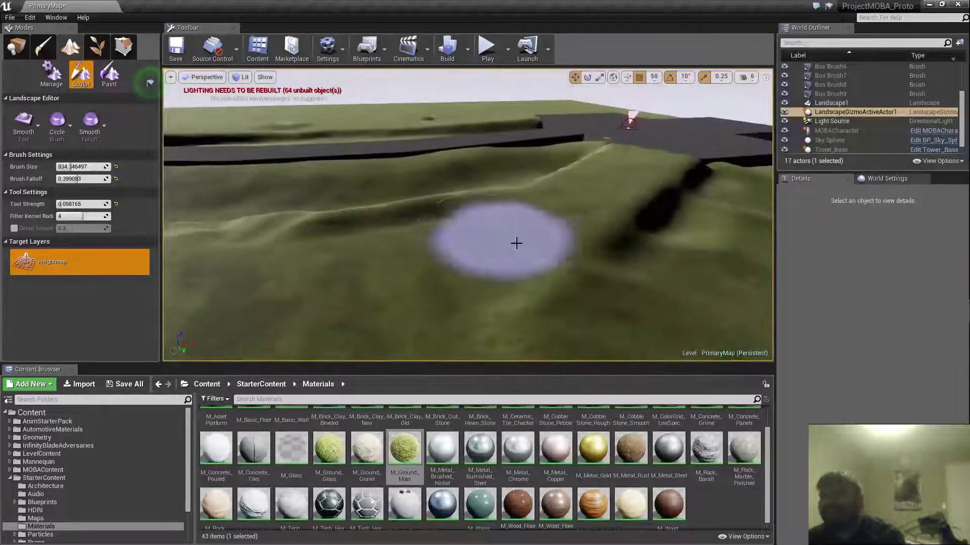
- Switch to the Sculpt tool and raise the ground beside the lane up to the inner corner of the platform
{"action": "left_click", "coordinate": [23, 123]}
{"action": "left_click", "coordinate": [45, 168]}
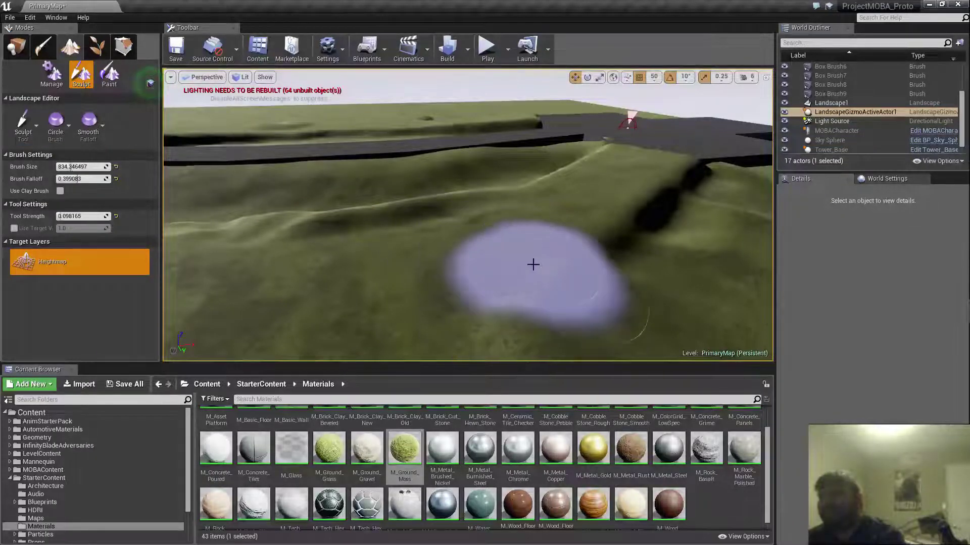
{"action": "left_click_drag", "start_coordinate": [444, 223], "coordinate": [444, 223]}
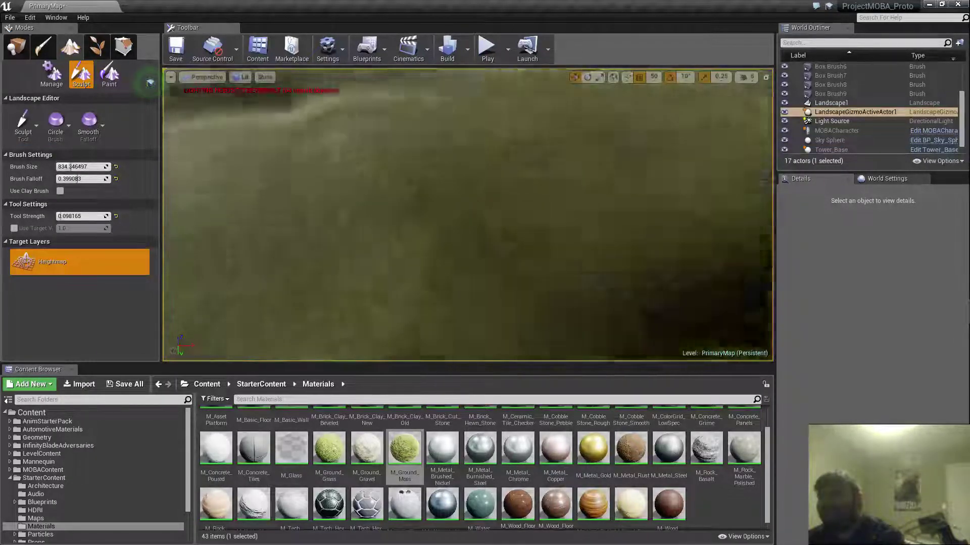
{"action": "mouse_move", "coordinate": [445, 223]}
{"action": "right_mouse_down"}
{"action": "mouse_move", "coordinate": [465, 202]}
{"action": "mouse_move", "coordinate": [545, 200]}
{"action": "mouse_move", "coordinate": [510, 244]}
{"action": "mouse_move", "coordinate": [501, 203]}
{"action": "mouse_move", "coordinate": [500, 227]}
{"action": "mouse_move", "coordinate": [498, 204]}
{"action": "mouse_move", "coordinate": [404, 227]}
{"action": "mouse_move", "coordinate": [465, 238]}
{"action": "mouse_move", "coordinate": [480, 273]}
{"action": "mouse_move", "coordinate": [323, 268]}
{"action": "mouse_move", "coordinate": [563, 242]}
{"action": "right_mouse_up"}
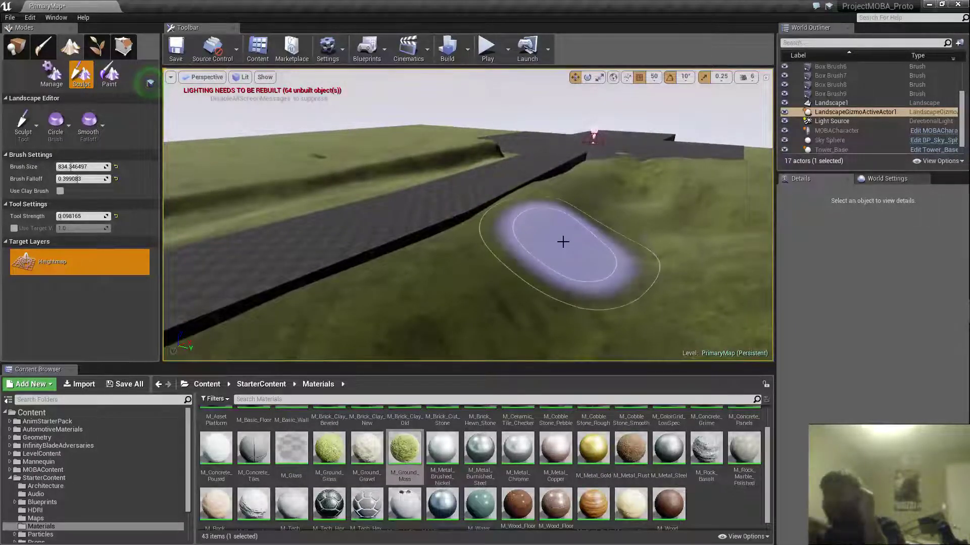
{"action": "mouse_move", "coordinate": [574, 243]}
{"action": "right_mouse_down"}
{"action": "mouse_move", "coordinate": [616, 218]}
{"action": "mouse_move", "coordinate": [591, 240]}
{"action": "mouse_move", "coordinate": [608, 226]}
{"action": "mouse_move", "coordinate": [351, 230]}
{"action": "right_mouse_up"}
{"action": "key", "text": "w"}
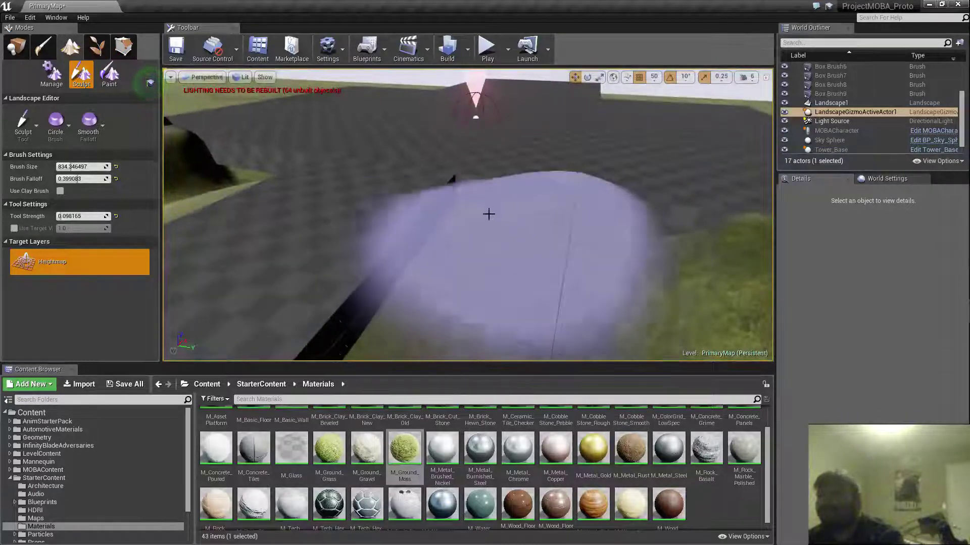
{"action": "mouse_move", "coordinate": [456, 189]}
{"action": "right_mouse_down"}
{"action": "mouse_move", "coordinate": [523, 188]}
{"action": "mouse_move", "coordinate": [346, 220]}
{"action": "mouse_move", "coordinate": [341, 233]}
{"action": "right_mouse_up"}
{"action": "key", "text": "d"}
{"action": "key", "text": "s"}
{"action": "right_click_drag", "start_coordinate": [599, 181], "coordinate": [610, 181]}
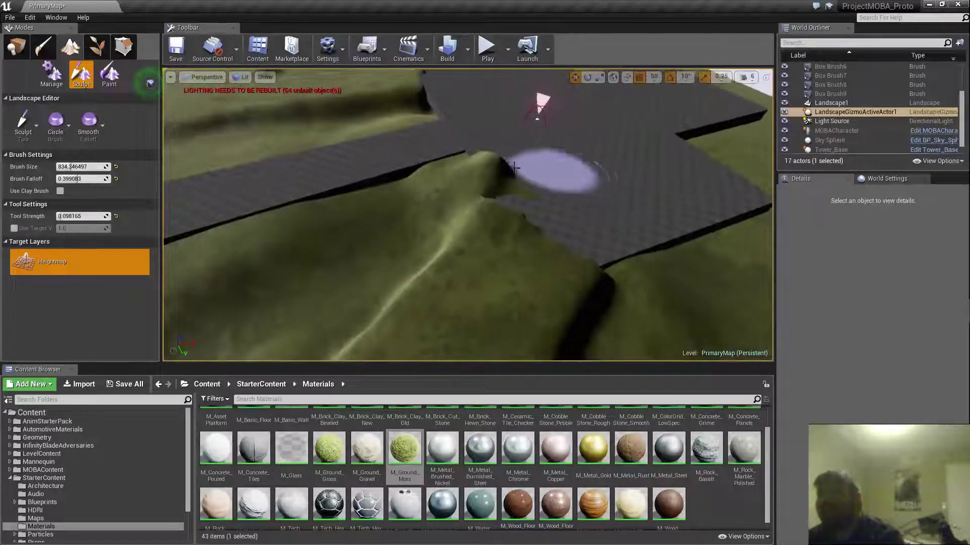
- Smooth the mound spilling over the inner platform corner and the terrain along the platform's outer edge
{"action": "left_click", "coordinate": [32, 123]}
{"action": "left_click", "coordinate": [62, 197]}
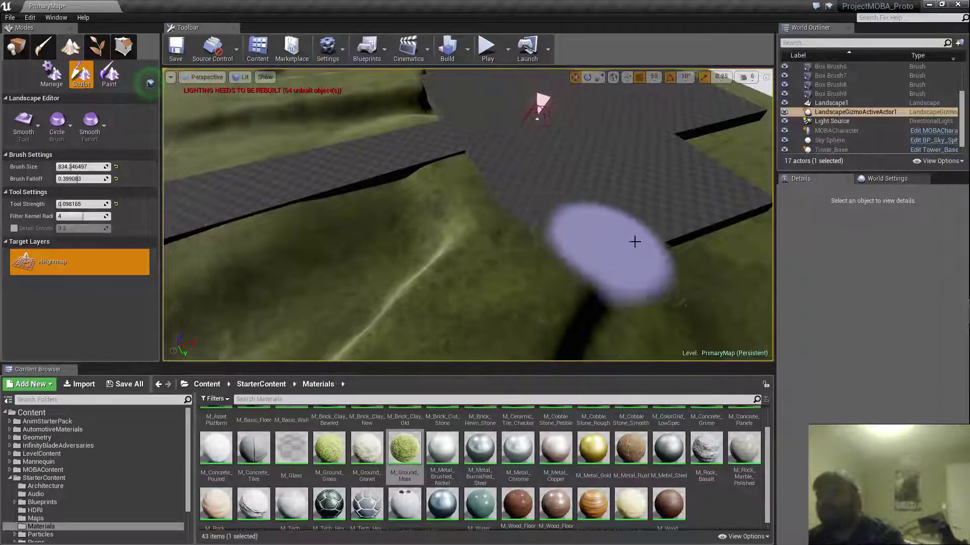
{"action": "mouse_move", "coordinate": [539, 168]}
{"action": "right_mouse_down"}
{"action": "mouse_move", "coordinate": [616, 182]}
{"action": "mouse_move", "coordinate": [828, 189]}
{"action": "mouse_move", "coordinate": [825, 149]}
{"action": "right_mouse_up"}
{"action": "key", "text": "w"}
{"action": "key", "text": "a"}
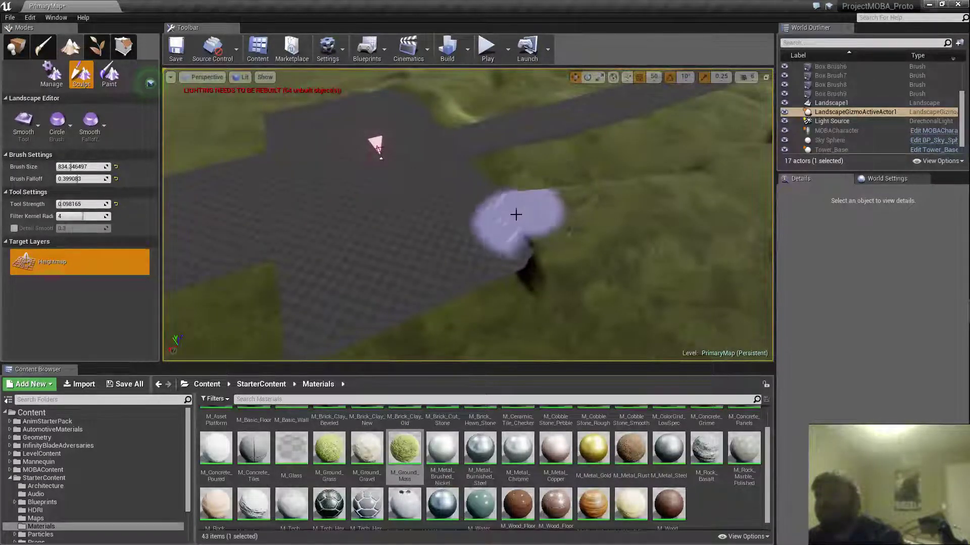
{"action": "mouse_move", "coordinate": [495, 293]}
{"action": "right_mouse_down"}
{"action": "mouse_move", "coordinate": [606, 283]}
{"action": "mouse_move", "coordinate": [560, 252]}
{"action": "mouse_move", "coordinate": [586, 249]}
{"action": "right_mouse_up"}
{"action": "key", "text": "w"}
{"action": "key", "text": "s"}
{"action": "key", "text": "w"}
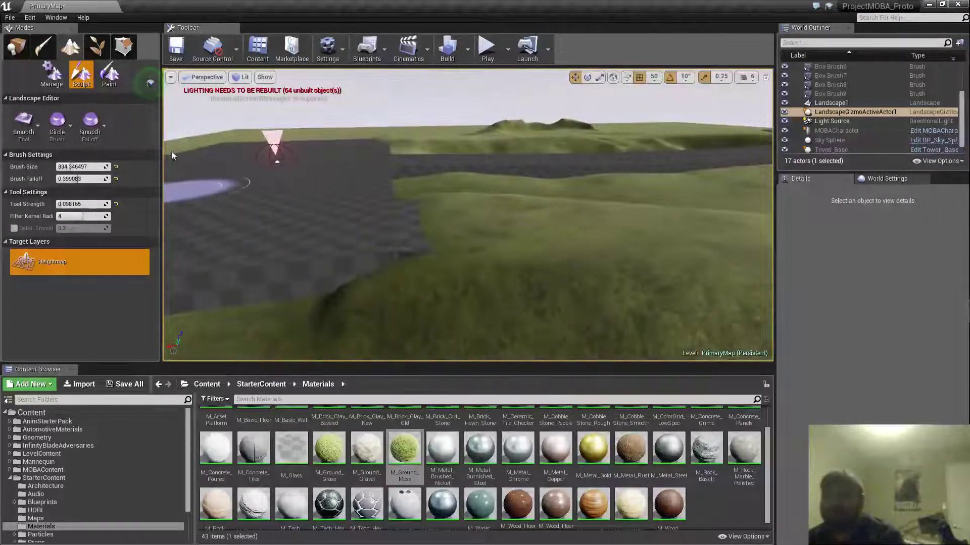
- Build up the remaining low ground along the platform's edge with the Sculpt tool
{"action": "left_click", "coordinate": [26, 111]}
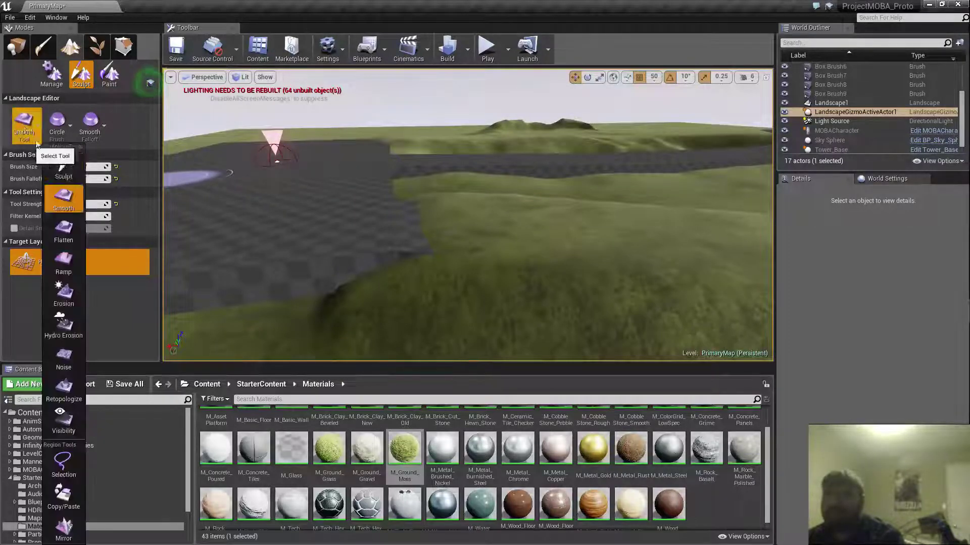
{"action": "left_click", "coordinate": [23, 151]}
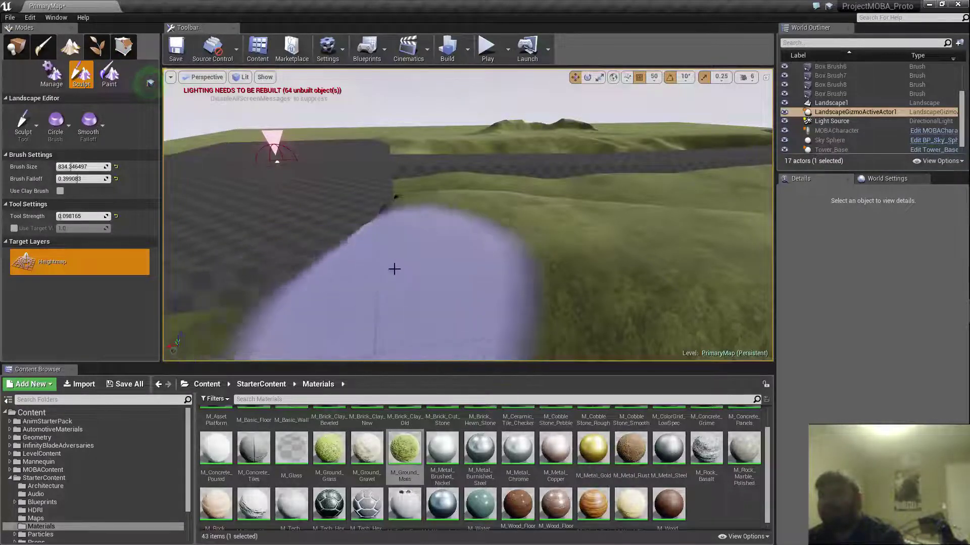
{"action": "mouse_move", "coordinate": [394, 268]}
{"action": "right_mouse_down"}
{"action": "mouse_move", "coordinate": [515, 242]}
{"action": "mouse_move", "coordinate": [510, 273]}
{"action": "mouse_move", "coordinate": [500, 245]}
{"action": "mouse_move", "coordinate": [657, 239]}
{"action": "mouse_move", "coordinate": [667, 286]}
{"action": "mouse_move", "coordinate": [679, 283]}
{"action": "right_mouse_up"}
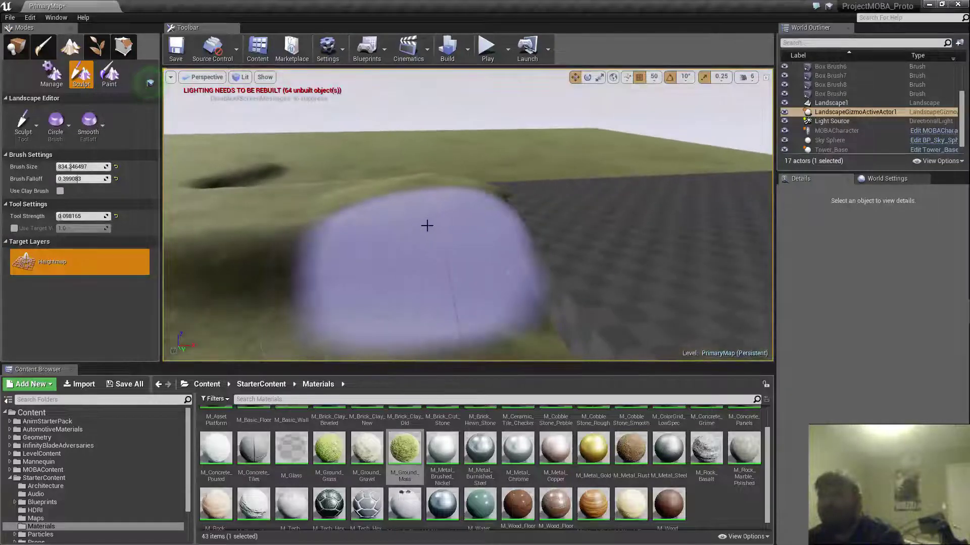
{"action": "mouse_move", "coordinate": [454, 296]}
{"action": "right_mouse_down"}
{"action": "mouse_move", "coordinate": [601, 313]}
{"action": "mouse_move", "coordinate": [454, 261]}
{"action": "right_mouse_up"}
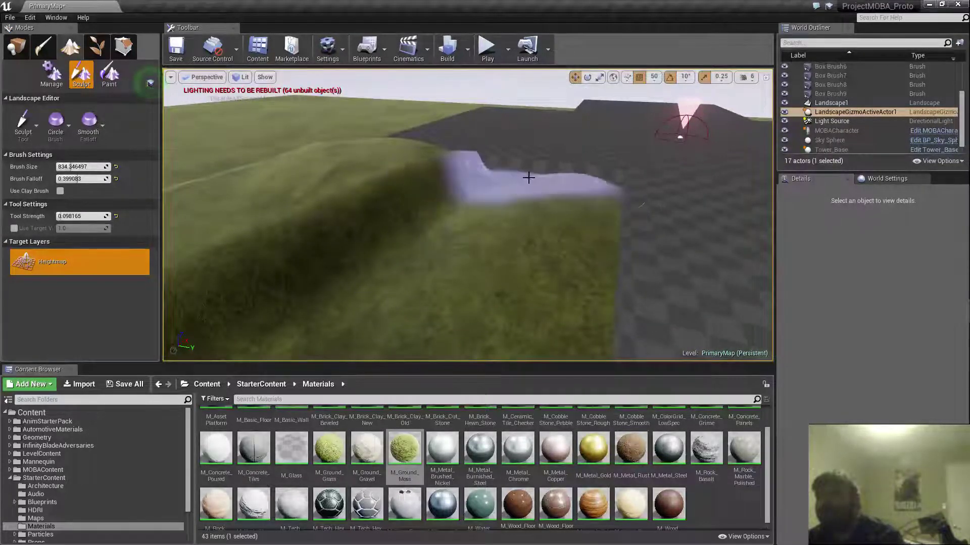
{"action": "left_click", "coordinate": [523, 173]}
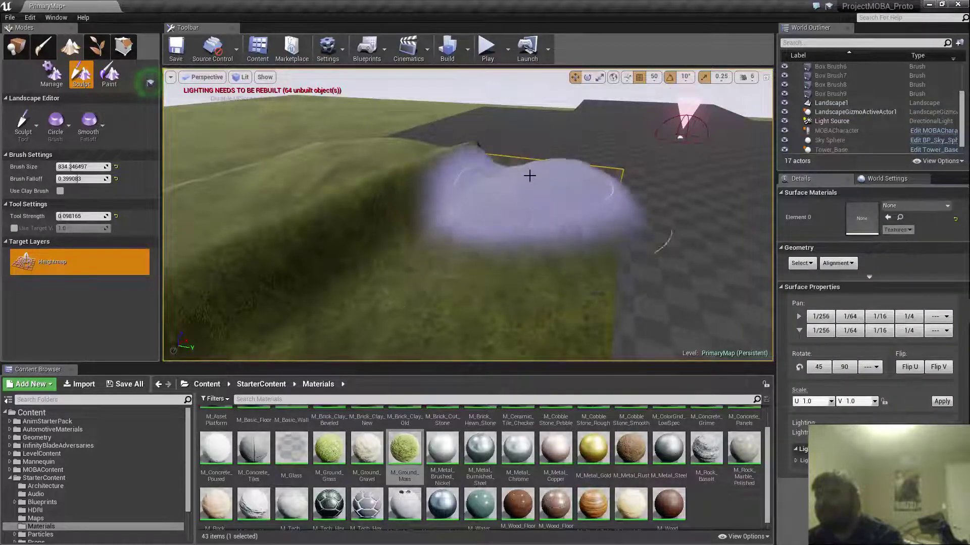
{"action": "mouse_move", "coordinate": [530, 176]}
{"action": "right_mouse_down"}
{"action": "mouse_move", "coordinate": [516, 126]}
{"action": "mouse_move", "coordinate": [455, 228]}
{"action": "mouse_move", "coordinate": [217, 192]}
{"action": "right_mouse_up"}
- Smooth the raised terrain where it overlaps the platform so it follows the platform's edge
{"action": "left_click", "coordinate": [23, 124]}
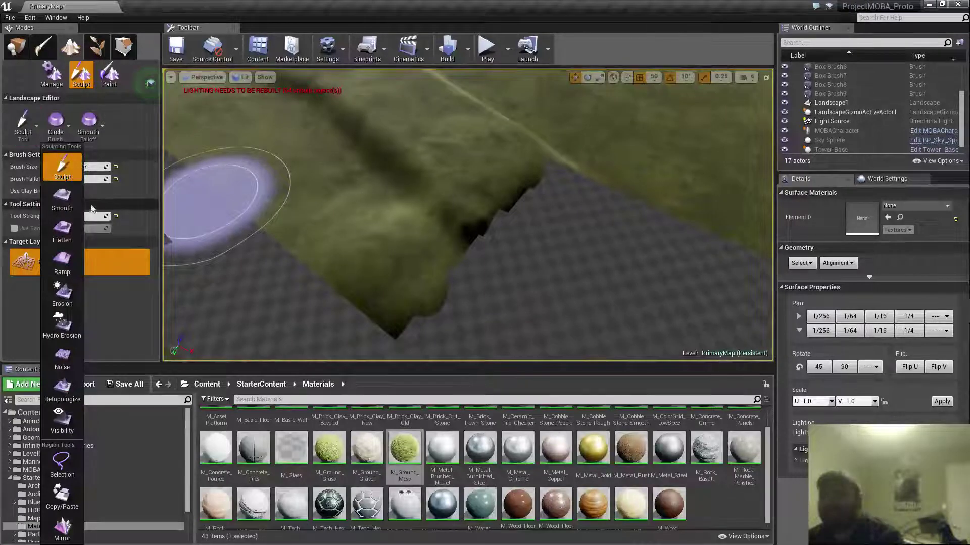
{"action": "left_click", "coordinate": [61, 200]}
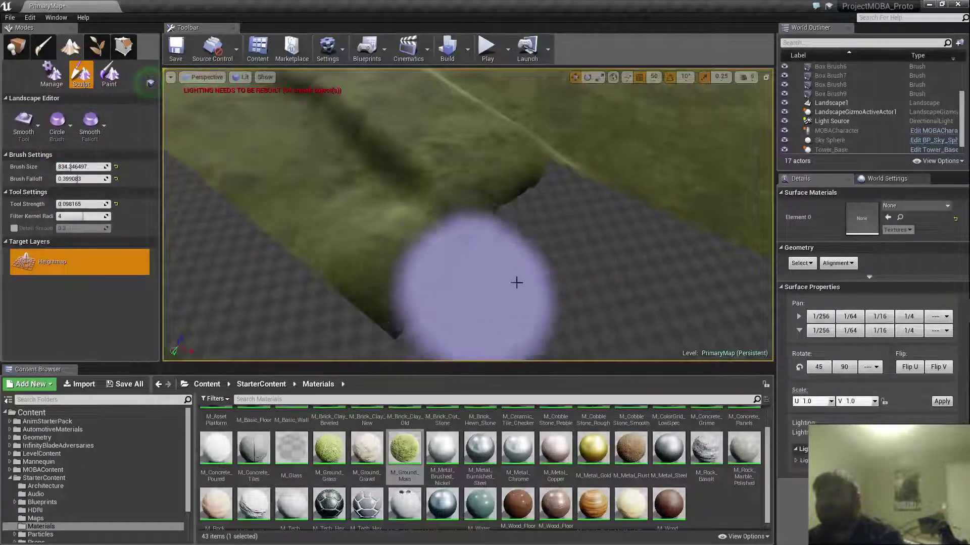
{"action": "left_click_drag", "start_coordinate": [592, 213], "coordinate": [584, 235]}
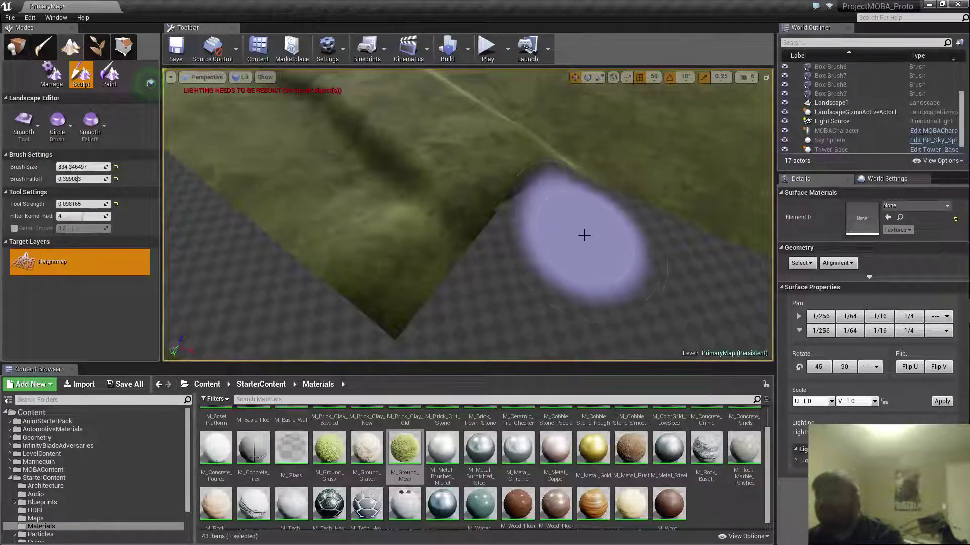
{"action": "right_click_drag", "start_coordinate": [150, 83], "coordinate": [150, 83]}
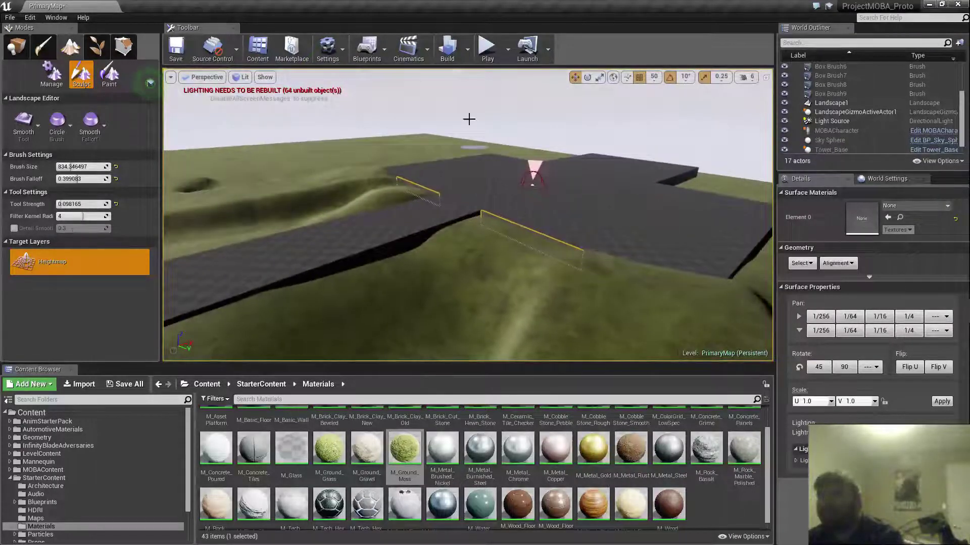
- Leave landscape editing, save the map and play-test the reshaped terrain with the character
{"action": "left_click", "coordinate": [17, 46]}
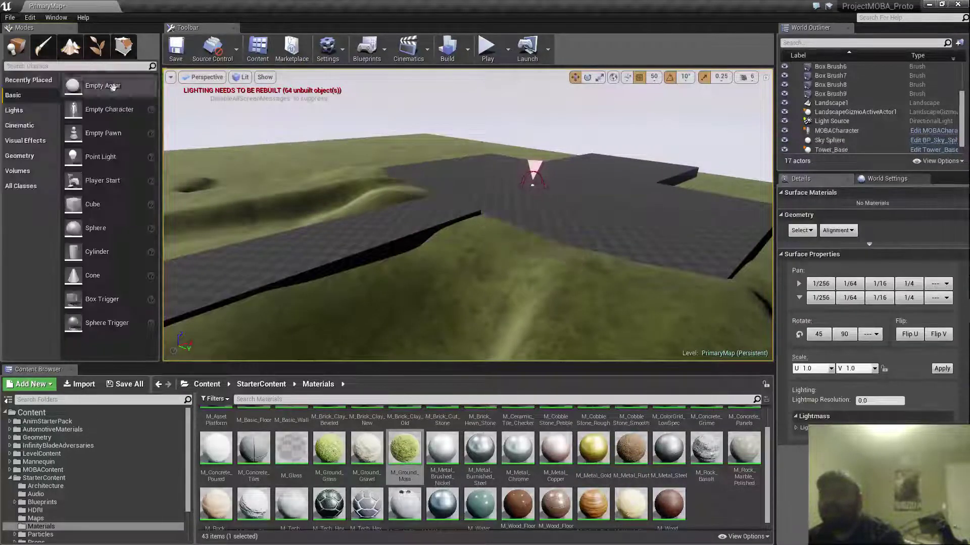
{"action": "right_click_drag", "start_coordinate": [172, 117], "coordinate": [172, 118]}
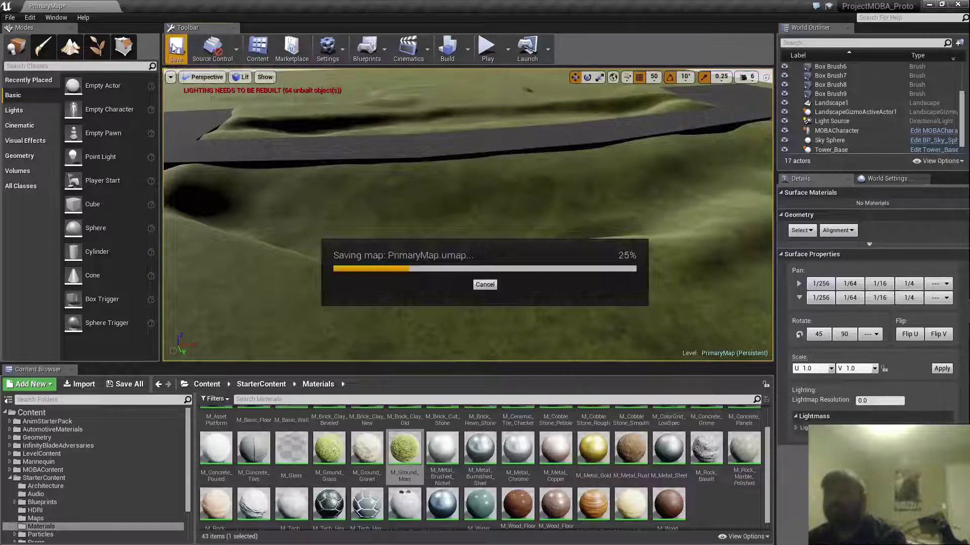
{"action": "left_click", "coordinate": [487, 48]}
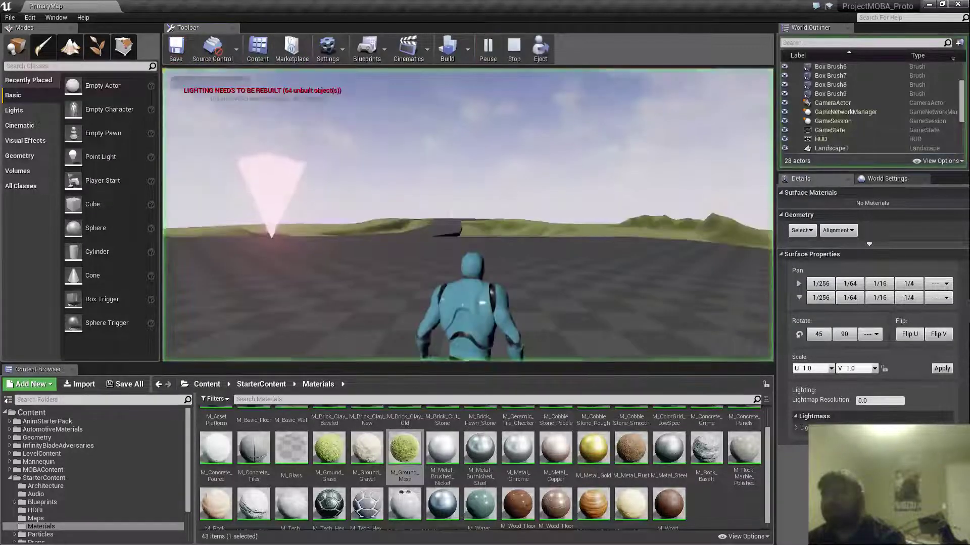
{"action": "key", "text": "w"}
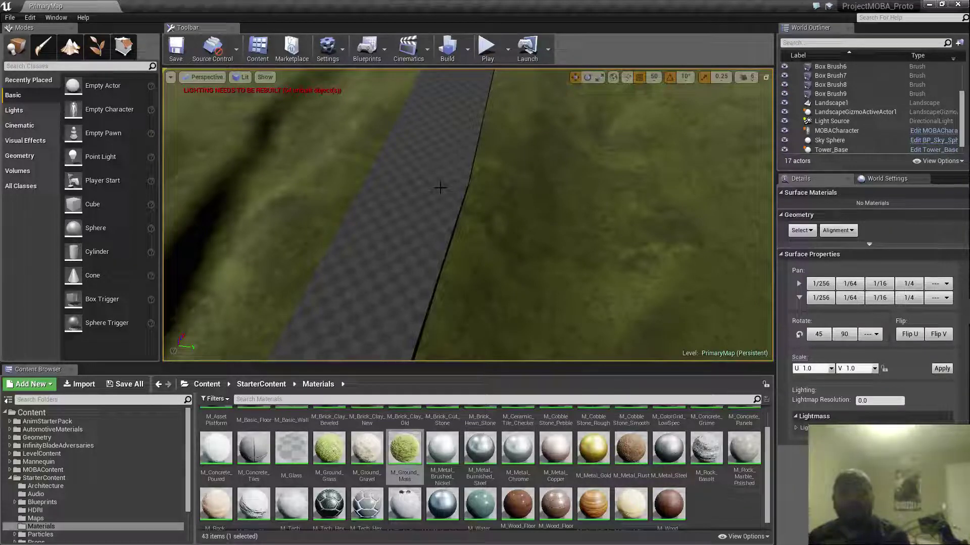
- Return to landscape sculpting and smooth the steep ridge and dark pits in the open terrain away from the lane
{"action": "right_click_drag", "start_coordinate": [418, 197], "coordinate": [395, 192]}
{"action": "key", "text": "s"}
{"action": "key", "text": "a"}
{"action": "key", "text": "s"}
{"action": "key", "text": "d"}
{"action": "key", "text": "w"}
{"action": "key", "text": "s"}
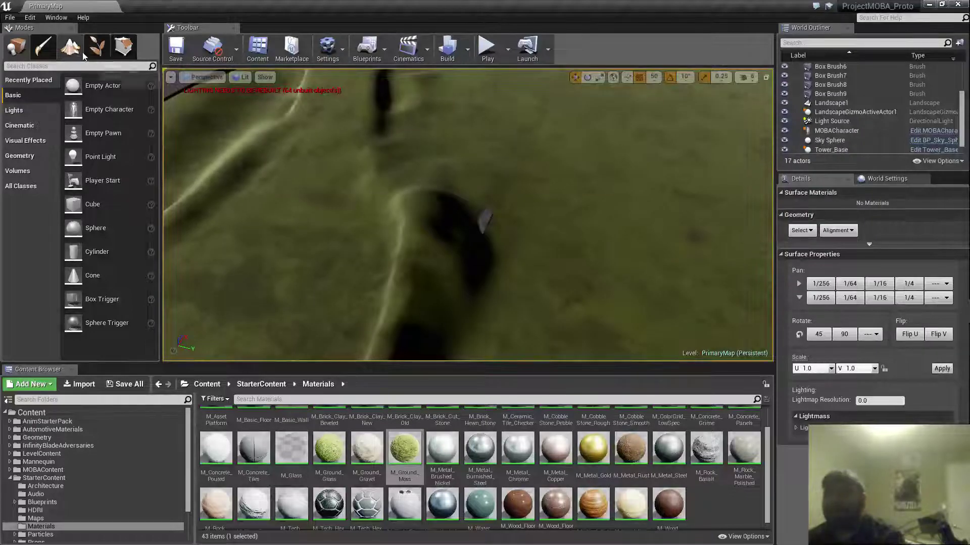
{"action": "left_click", "coordinate": [70, 46]}
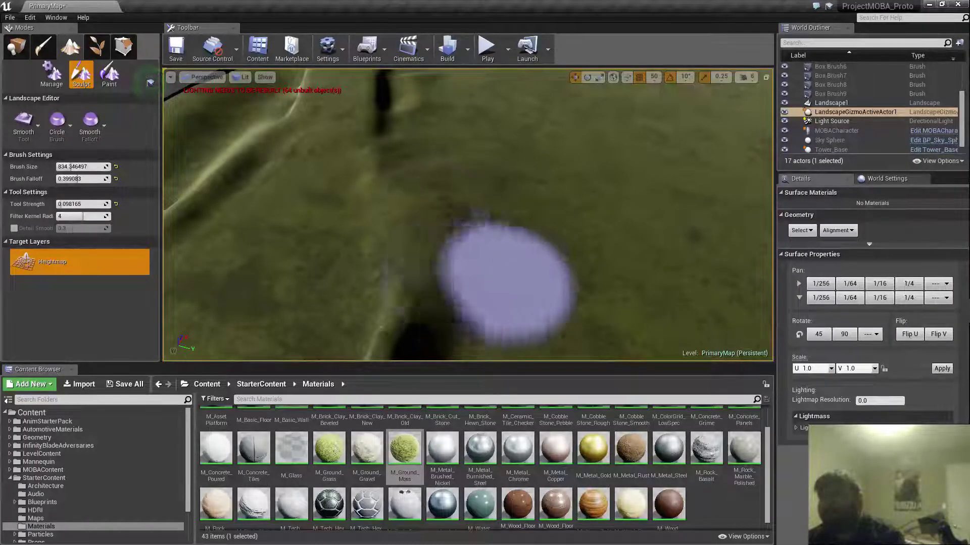
{"action": "right_click_drag", "start_coordinate": [553, 236], "coordinate": [389, 240]}
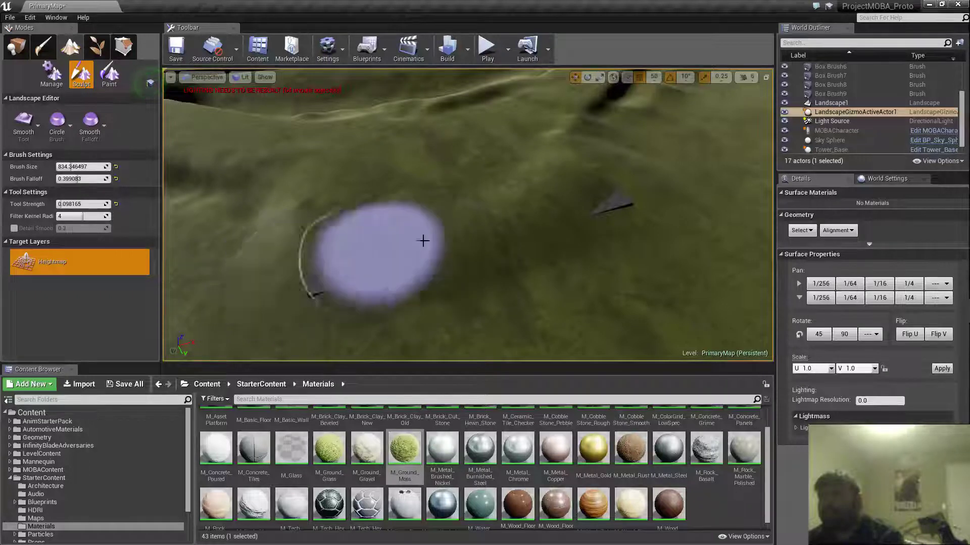
{"action": "mouse_move", "coordinate": [511, 262]}
{"action": "right_mouse_down"}
{"action": "mouse_move", "coordinate": [515, 207]}
{"action": "mouse_move", "coordinate": [531, 184]}
{"action": "mouse_move", "coordinate": [450, 181]}
{"action": "mouse_move", "coordinate": [551, 187]}
{"action": "mouse_move", "coordinate": [472, 190]}
{"action": "mouse_move", "coordinate": [533, 191]}
{"action": "mouse_move", "coordinate": [489, 192]}
{"action": "mouse_move", "coordinate": [505, 192]}
{"action": "mouse_move", "coordinate": [505, 178]}
{"action": "mouse_move", "coordinate": [603, 212]}
{"action": "mouse_move", "coordinate": [581, 212]}
{"action": "mouse_move", "coordinate": [601, 213]}
{"action": "mouse_move", "coordinate": [598, 202]}
{"action": "mouse_move", "coordinate": [624, 214]}
{"action": "mouse_move", "coordinate": [568, 221]}
{"action": "right_mouse_up"}
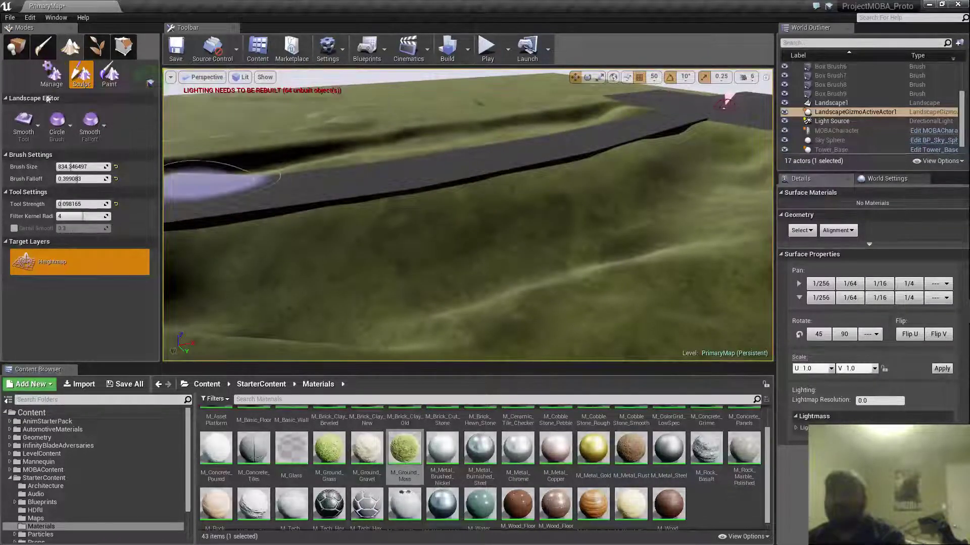
- Switch to the Ramp tool and place two ramp points, one on the outer ground and one at the lane's edge
{"action": "left_click", "coordinate": [25, 124]}
{"action": "left_click", "coordinate": [65, 261]}
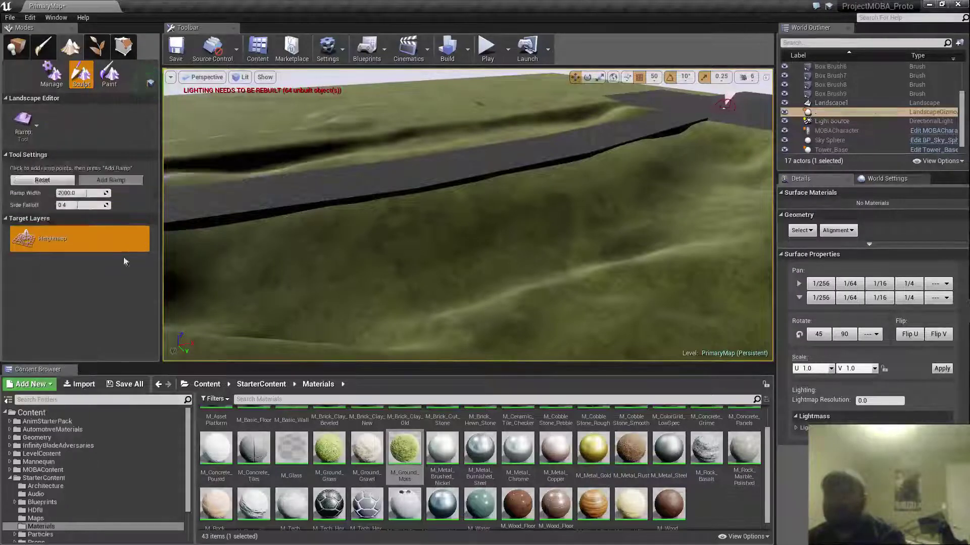
{"action": "right_click_drag", "start_coordinate": [313, 237], "coordinate": [298, 265]}
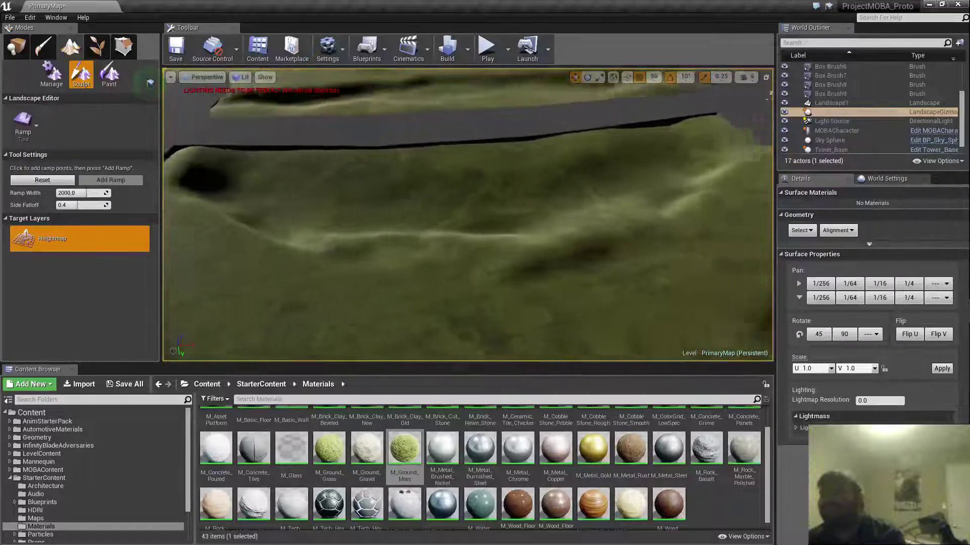
{"action": "mouse_move", "coordinate": [498, 272]}
{"action": "right_mouse_down"}
{"action": "mouse_move", "coordinate": [501, 260]}
{"action": "mouse_move", "coordinate": [498, 273]}
{"action": "right_mouse_up"}
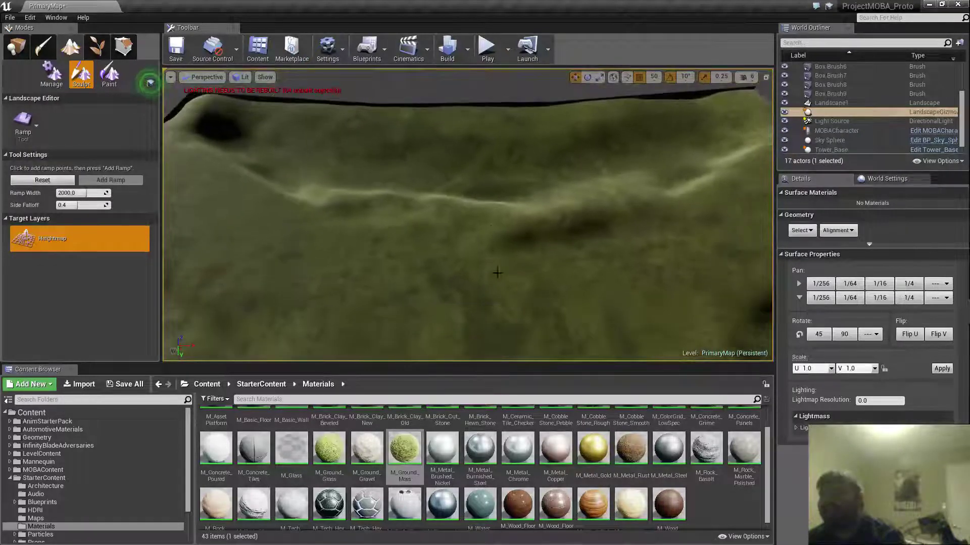
{"action": "left_click", "coordinate": [488, 236]}
{"action": "left_click", "coordinate": [488, 118]}
- Check the ramp points against the lane and outer ground, and add the ramp across the hollow
{"action": "right_click_drag", "start_coordinate": [468, 128], "coordinate": [652, 112]}
{"action": "key", "text": "w"}
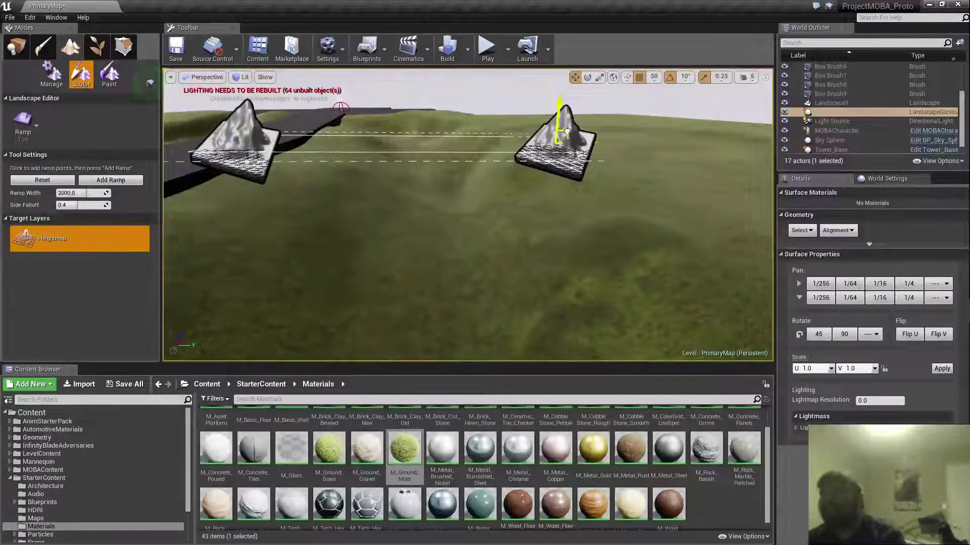
{"action": "right_click_drag", "start_coordinate": [511, 167], "coordinate": [482, 170]}
{"action": "key", "text": "a"}
{"action": "key", "text": "a"}
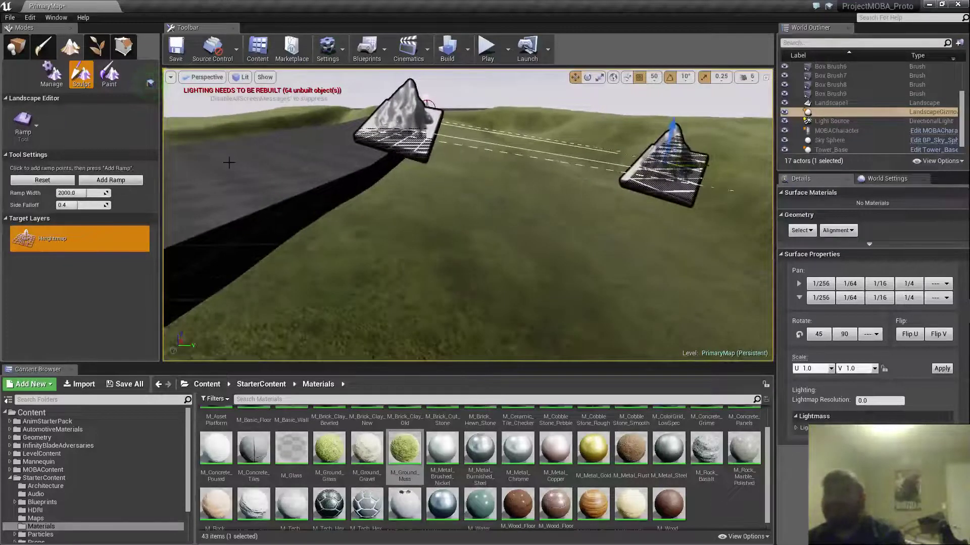
{"action": "left_click", "coordinate": [106, 185]}
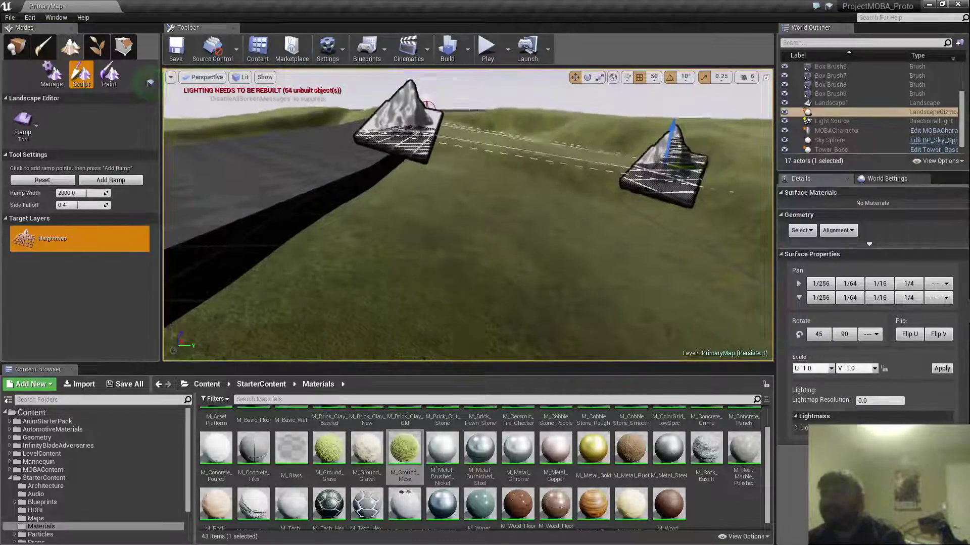
- Move one ramp point across the lane onto the ground on its opposite side
{"action": "key", "text": "d"}
{"action": "right_click_drag", "start_coordinate": [404, 202], "coordinate": [402, 237]}
{"action": "key", "text": "s"}
{"action": "key", "text": "w"}
{"action": "key", "text": "a"}
{"action": "key", "text": "d"}
{"action": "key", "text": "a"}
{"action": "key", "text": "d"}
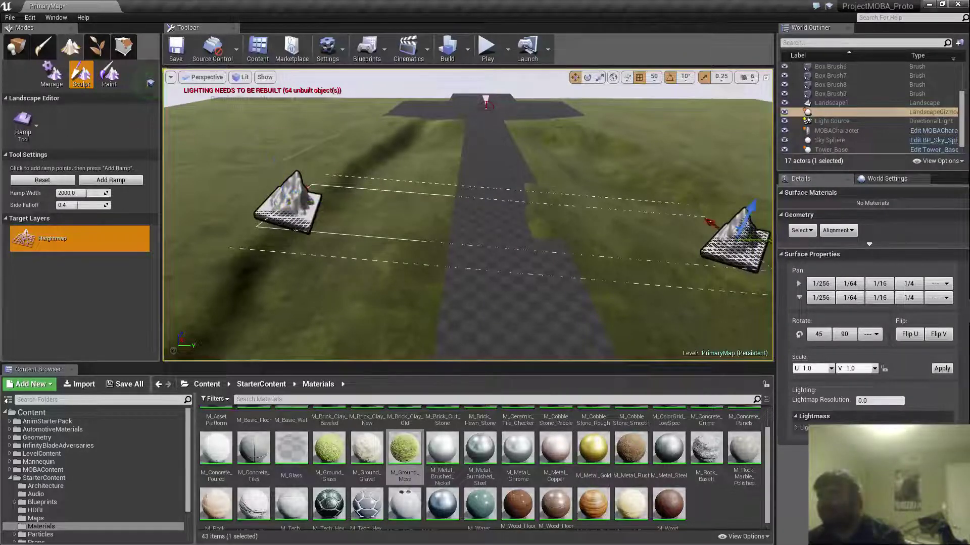
- Bring the other ramp point over to the lane and adjust its height to the lane surface
{"action": "mouse_move", "coordinate": [733, 223]}
{"action": "right_mouse_down"}
{"action": "mouse_move", "coordinate": [724, 229]}
{"action": "mouse_move", "coordinate": [735, 231]}
{"action": "right_mouse_up"}
{"action": "key", "text": "d"}
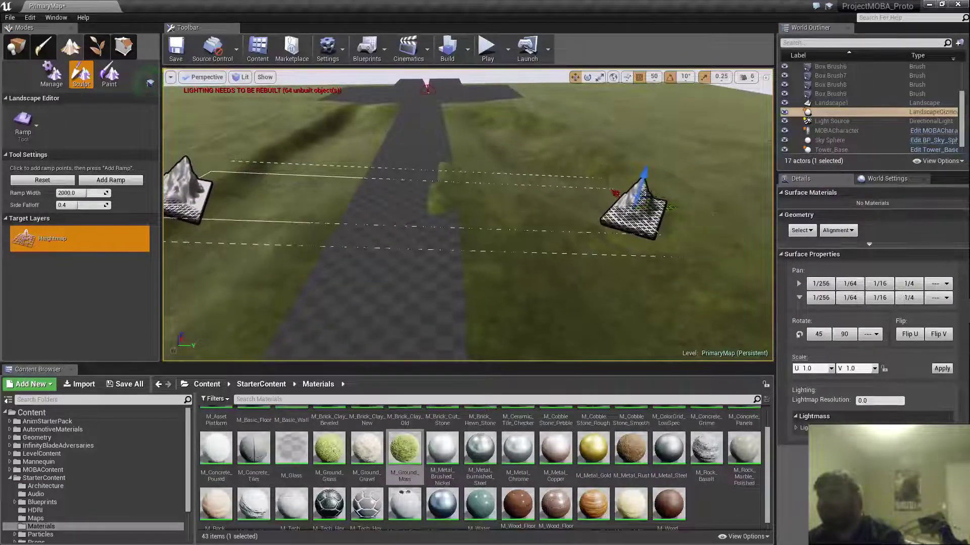
{"action": "key", "text": "d"}
{"action": "right_click_drag", "start_coordinate": [605, 217], "coordinate": [588, 220]}
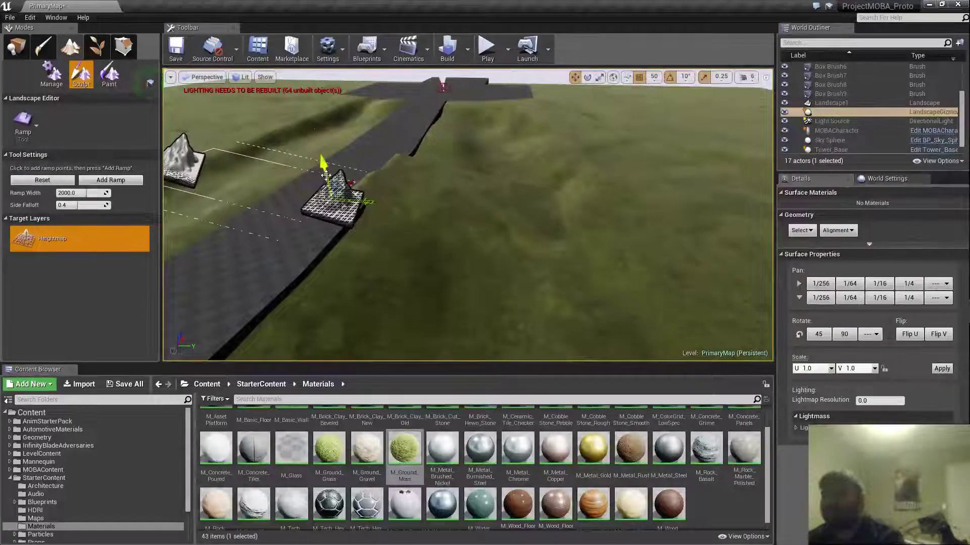
{"action": "left_click_drag", "start_coordinate": [326, 176], "coordinate": [320, 139]}
{"action": "key", "text": "a"}
{"action": "right_click_drag", "start_coordinate": [320, 140], "coordinate": [354, 144]}
{"action": "key", "text": "w"}
{"action": "key", "text": "s"}
{"action": "key", "text": "s"}
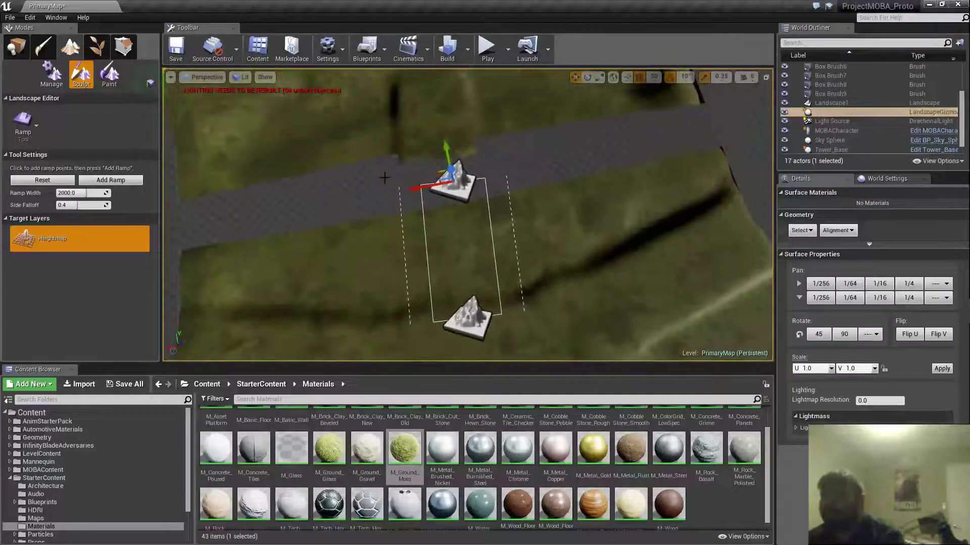
- Align the two ramp points across the hollow and fine-tune their position between the lane and the outer ground
{"action": "left_click_drag", "start_coordinate": [412, 190], "coordinate": [400, 192]}
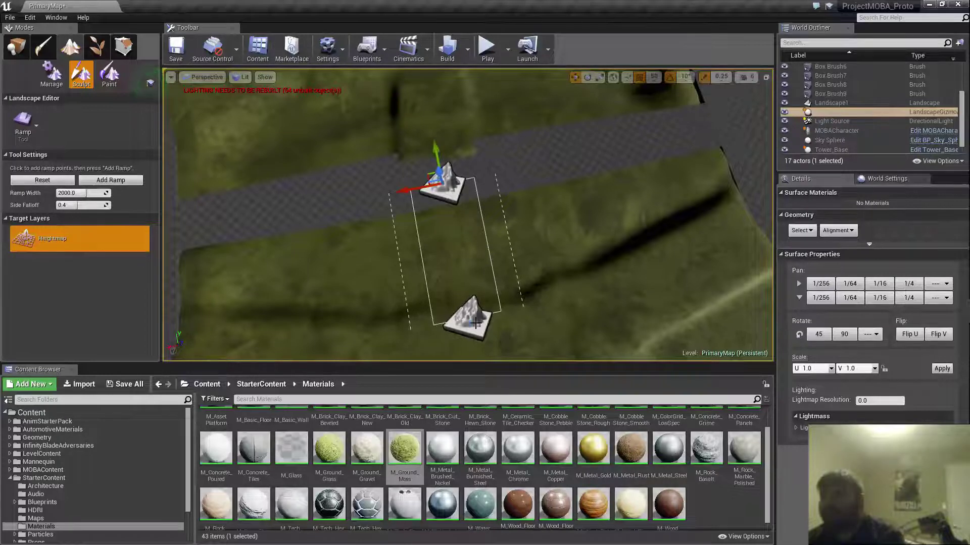
{"action": "left_click_drag", "start_coordinate": [447, 324], "coordinate": [460, 322]}
{"action": "right_click_drag", "start_coordinate": [467, 303], "coordinate": [515, 237]}
{"action": "key", "text": "w"}
{"action": "key", "text": "s"}
{"action": "key", "text": "a"}
{"action": "key", "text": "w"}
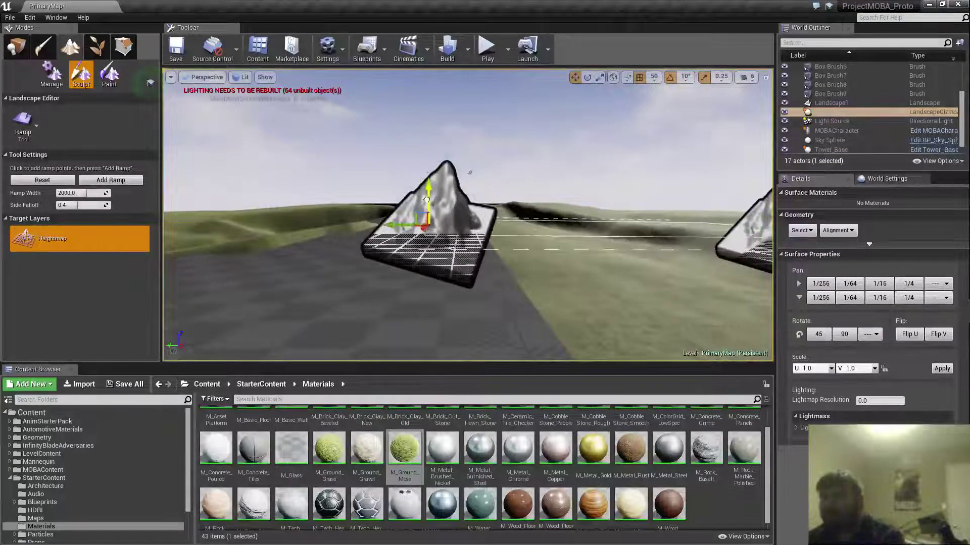
{"action": "key", "text": "d"}
{"action": "right_click_drag", "start_coordinate": [515, 237], "coordinate": [587, 208]}
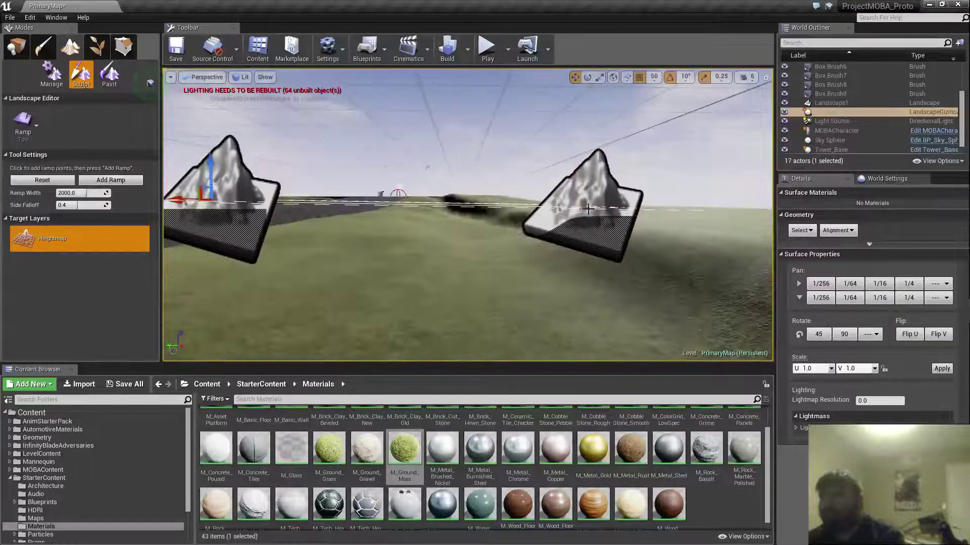
{"action": "left_click_drag", "start_coordinate": [568, 193], "coordinate": [558, 201]}
- Add the second ramp on the opposite side of the lane and check it against the first one
{"action": "right_click_drag", "start_coordinate": [531, 217], "coordinate": [561, 229]}
{"action": "key", "text": "w"}
{"action": "key", "text": "s"}
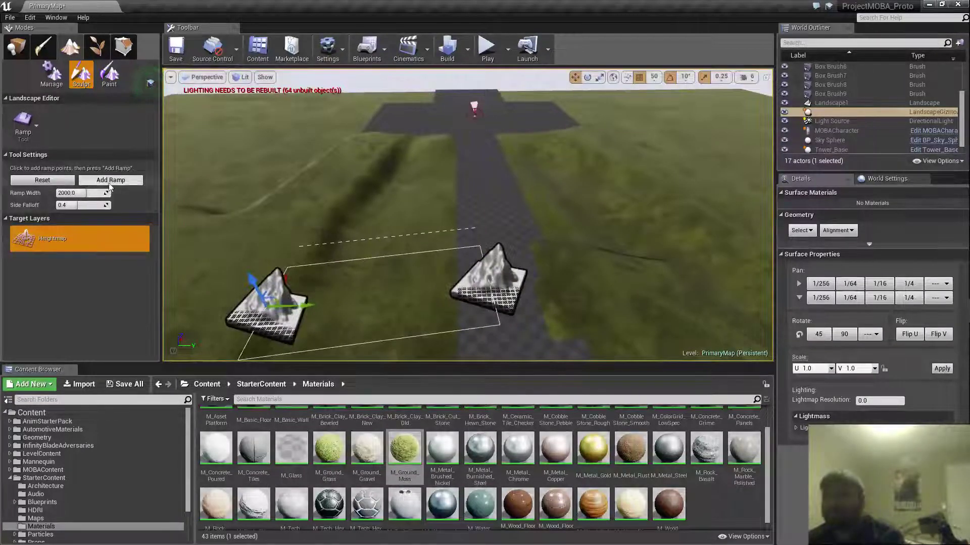
{"action": "left_click", "coordinate": [109, 185]}
{"action": "key", "text": "s"}
{"action": "right_click_drag", "start_coordinate": [323, 212], "coordinate": [258, 238]}
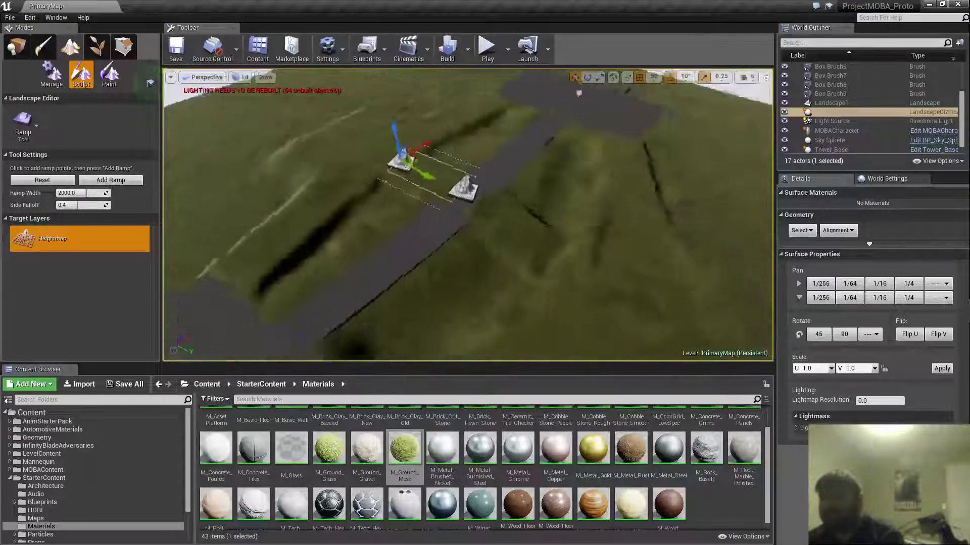
{"action": "key", "text": "d"}
{"action": "right_click_drag", "start_coordinate": [397, 213], "coordinate": [298, 221]}
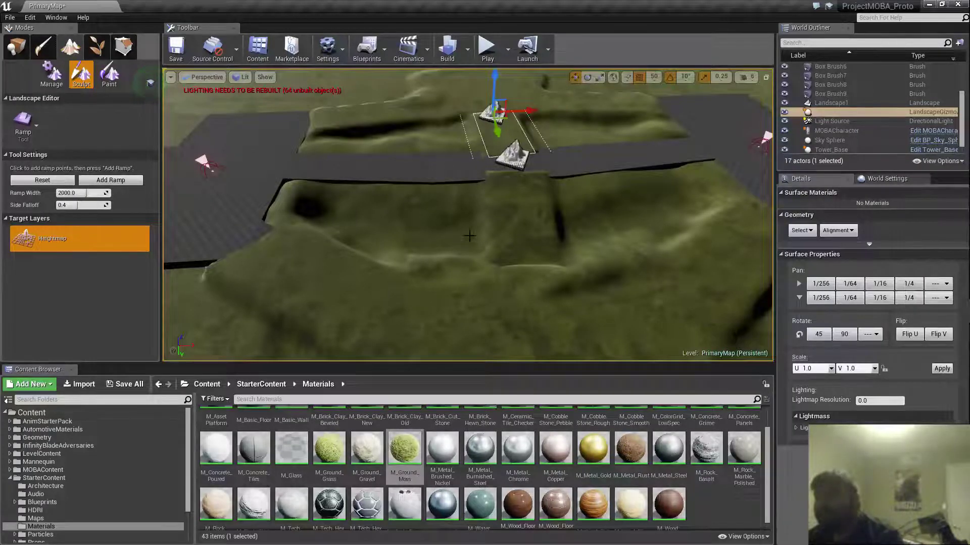
{"action": "right_click_drag", "start_coordinate": [469, 235], "coordinate": [494, 221]}
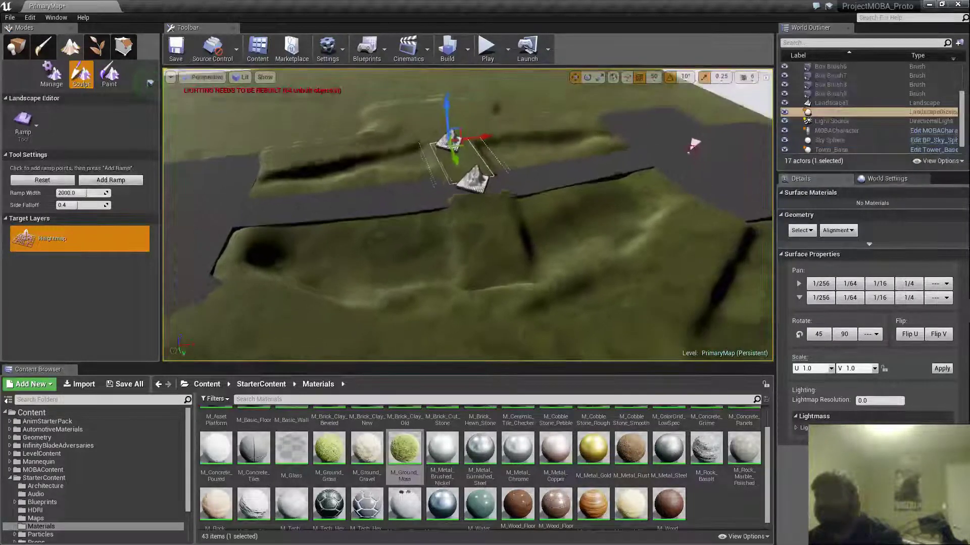
- Switch back to the Sculpt tool and examine both ramps along the length of the lane
{"action": "left_click", "coordinate": [31, 126]}
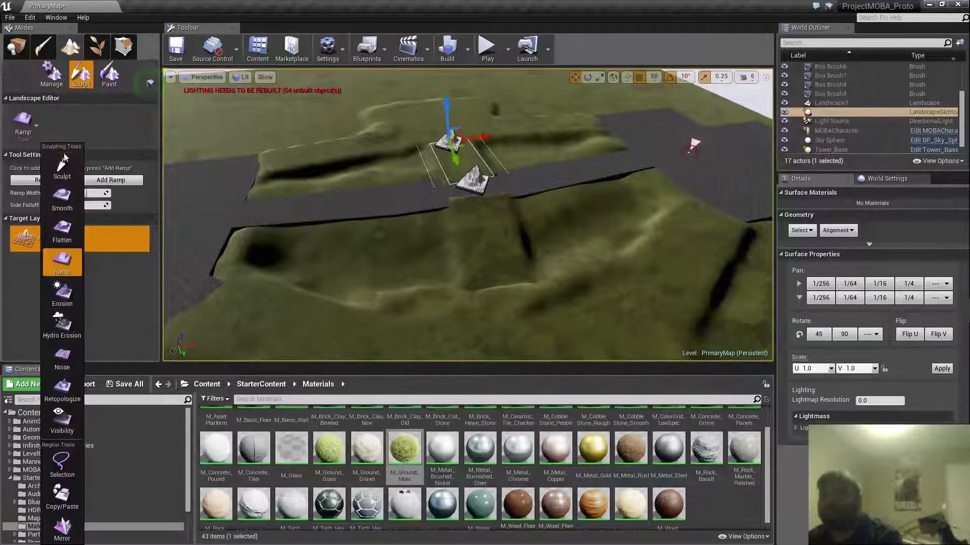
{"action": "left_click", "coordinate": [62, 168]}
{"action": "mouse_move", "coordinate": [348, 189]}
{"action": "right_mouse_down"}
{"action": "mouse_move", "coordinate": [377, 171]}
{"action": "mouse_move", "coordinate": [397, 189]}
{"action": "mouse_move", "coordinate": [404, 227]}
{"action": "mouse_move", "coordinate": [410, 191]}
{"action": "right_mouse_up"}
{"action": "key", "text": "s"}
{"action": "mouse_move", "coordinate": [356, 206]}
{"action": "right_mouse_down"}
{"action": "mouse_move", "coordinate": [354, 181]}
{"action": "mouse_move", "coordinate": [356, 223]}
{"action": "right_mouse_up"}
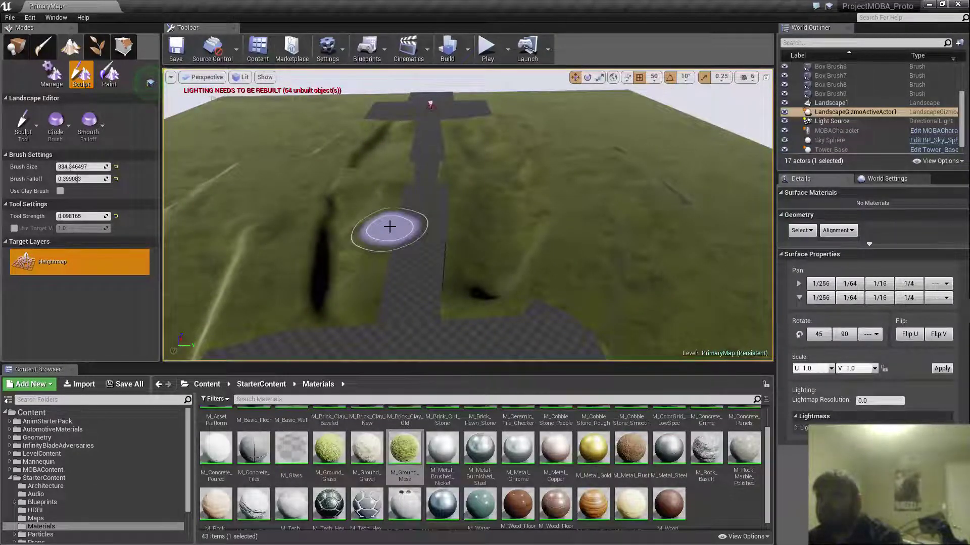
{"action": "mouse_move", "coordinate": [399, 246]}
{"action": "right_mouse_down"}
{"action": "mouse_move", "coordinate": [359, 273]}
{"action": "mouse_move", "coordinate": [389, 215]}
{"action": "mouse_move", "coordinate": [400, 216]}
{"action": "right_mouse_up"}
{"action": "key", "text": "w"}
{"action": "key", "text": "s"}
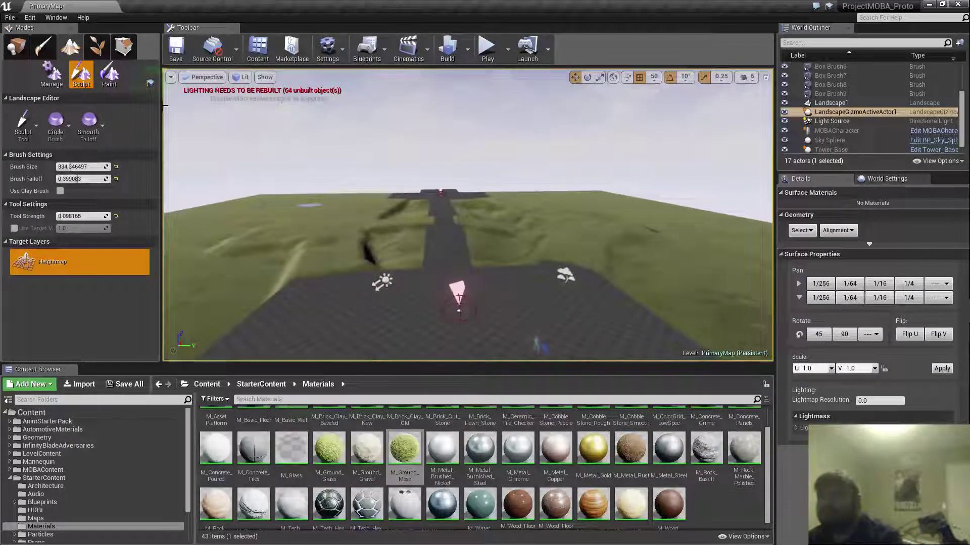
- Leave landscape editing, save the map and play-test the new ramps with the character
{"action": "left_click", "coordinate": [16, 46]}
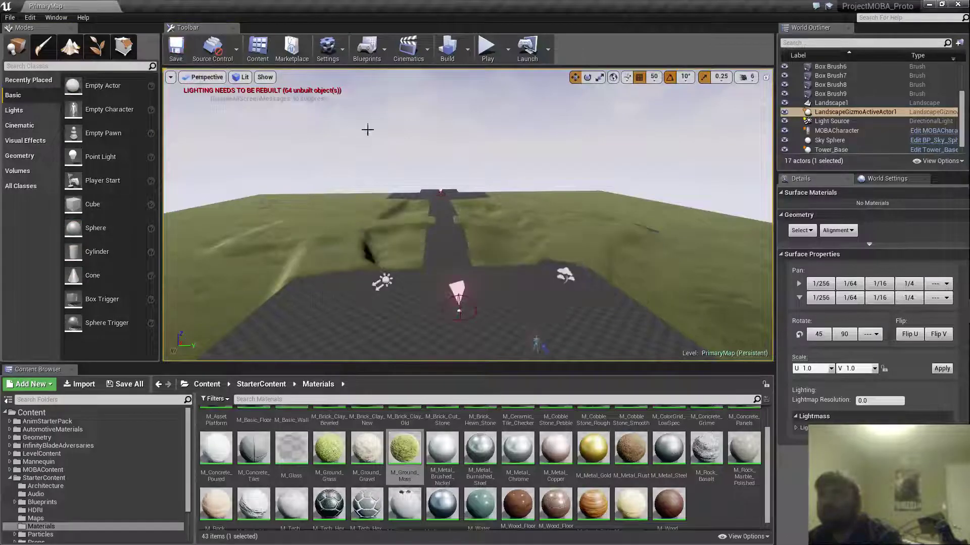
{"action": "left_click", "coordinate": [487, 50]}
{"action": "key", "text": "w"}
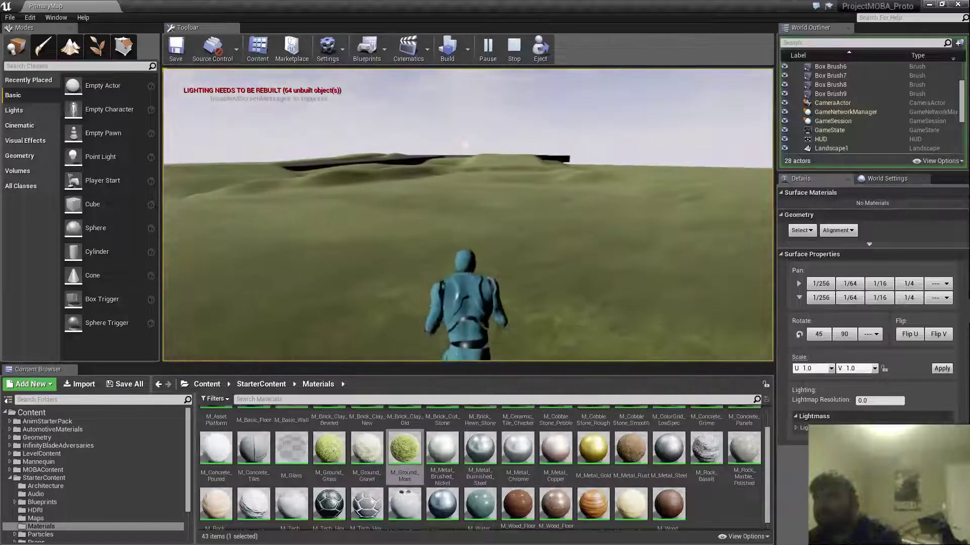
{"action": "key", "text": "Escape"}
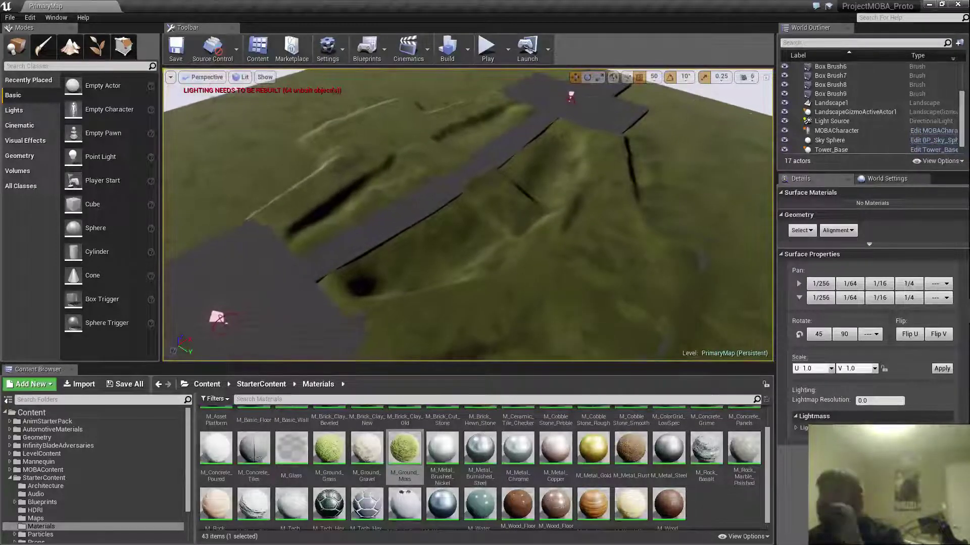
- Return to landscape editing and raise the dark pit at the corner between lane and platform with the Sculpt tool
{"action": "right_click_drag", "start_coordinate": [467, 215], "coordinate": [505, 216]}
{"action": "key", "text": "w"}
{"action": "mouse_move", "coordinate": [468, 215]}
{"action": "right_mouse_down"}
{"action": "mouse_move", "coordinate": [548, 202]}
{"action": "mouse_move", "coordinate": [514, 210]}
{"action": "mouse_move", "coordinate": [496, 237]}
{"action": "mouse_move", "coordinate": [480, 227]}
{"action": "right_mouse_up"}
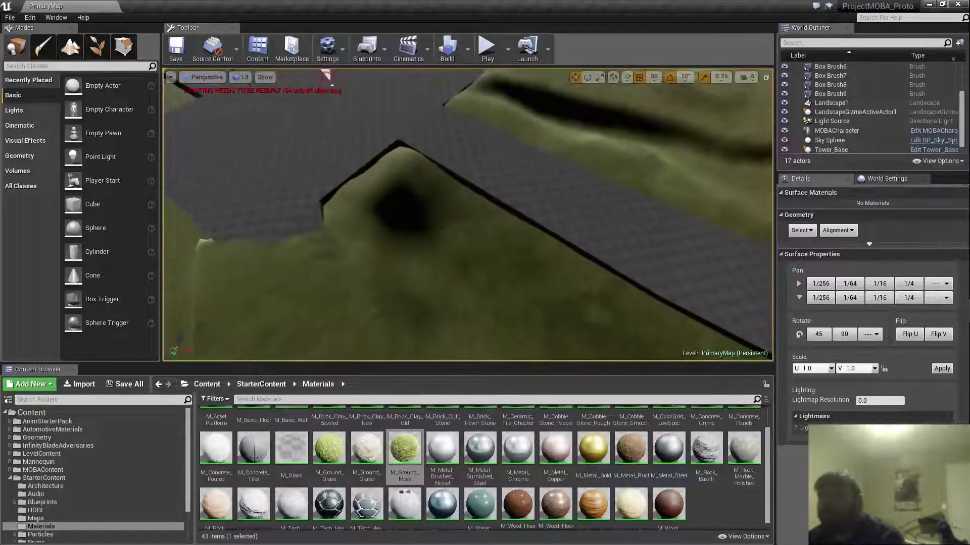
{"action": "left_click", "coordinate": [69, 47]}
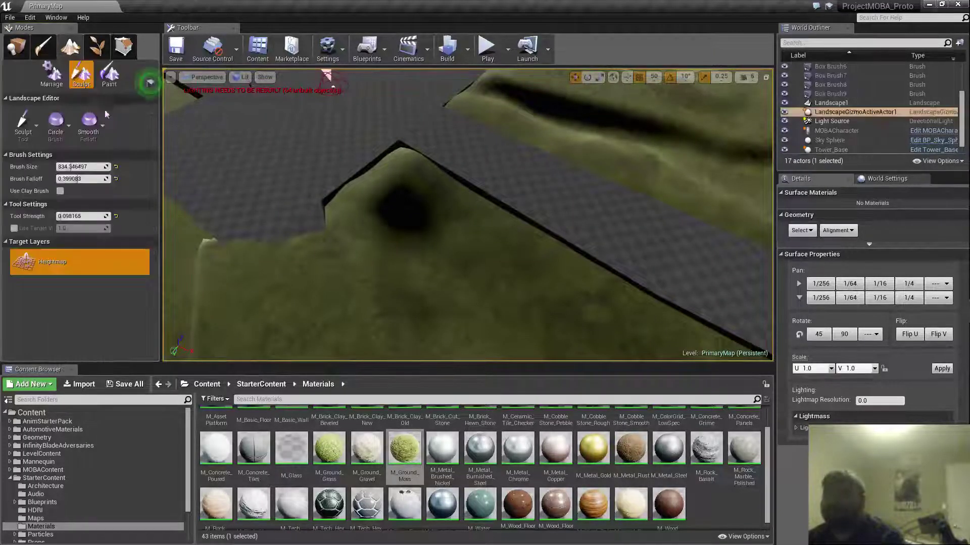
{"action": "left_click", "coordinate": [36, 136]}
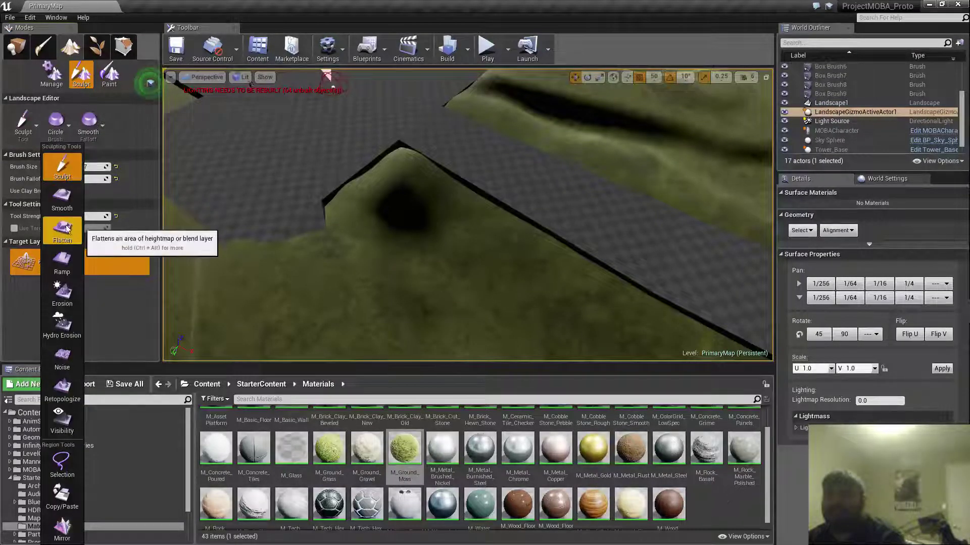
{"action": "mouse_move", "coordinate": [429, 242]}
{"action": "left_mouse_down"}
{"action": "mouse_move", "coordinate": [413, 219]}
{"action": "mouse_move", "coordinate": [421, 223]}
{"action": "left_mouse_up"}
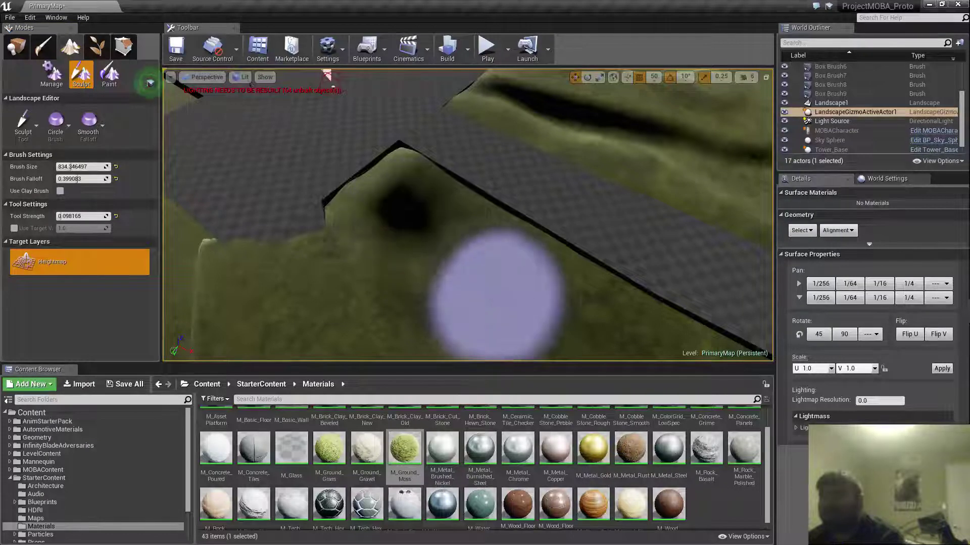
{"action": "key", "text": "w"}
{"action": "right_click_drag", "start_coordinate": [498, 288], "coordinate": [480, 278]}
{"action": "key", "text": "s"}
{"action": "left_click_drag", "start_coordinate": [379, 269], "coordinate": [405, 264]}
{"action": "key", "text": "s"}
{"action": "right_click_drag", "start_coordinate": [406, 264], "coordinate": [417, 275]}
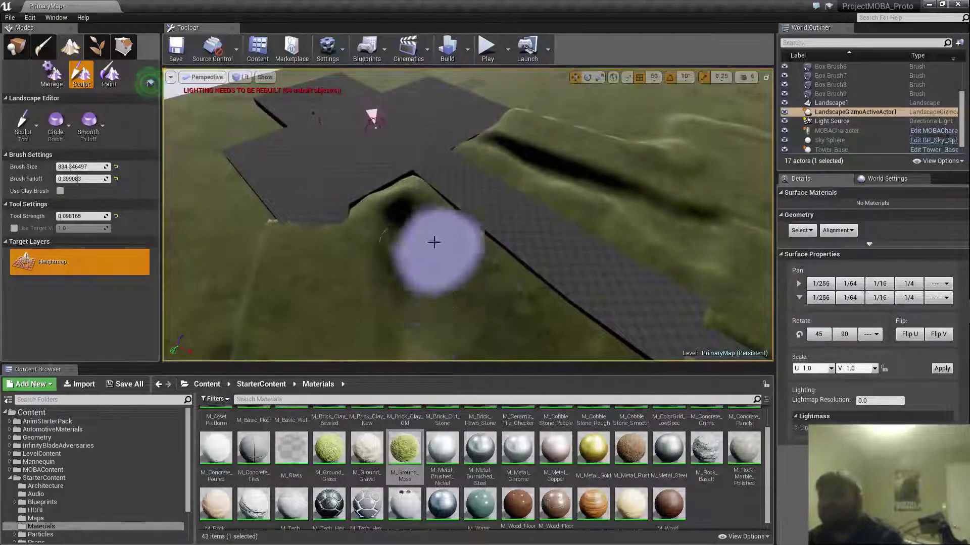
{"action": "key", "text": "w"}
{"action": "mouse_move", "coordinate": [415, 233]}
{"action": "right_mouse_down"}
{"action": "mouse_move", "coordinate": [440, 227]}
{"action": "mouse_move", "coordinate": [404, 248]}
{"action": "mouse_move", "coordinate": [424, 212]}
{"action": "mouse_move", "coordinate": [411, 255]}
{"action": "right_mouse_up"}
{"action": "key", "text": "s"}
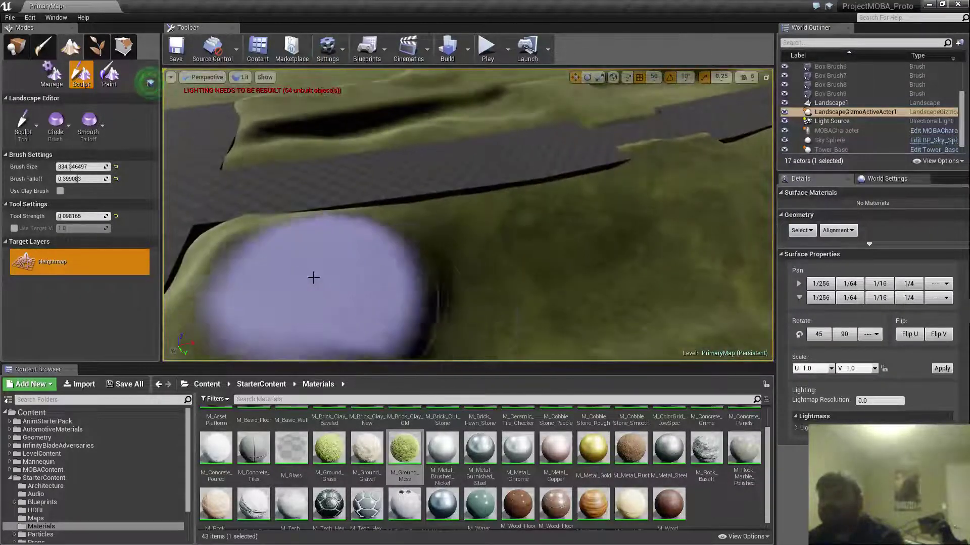
{"action": "right_click_drag", "start_coordinate": [268, 267], "coordinate": [234, 265]}
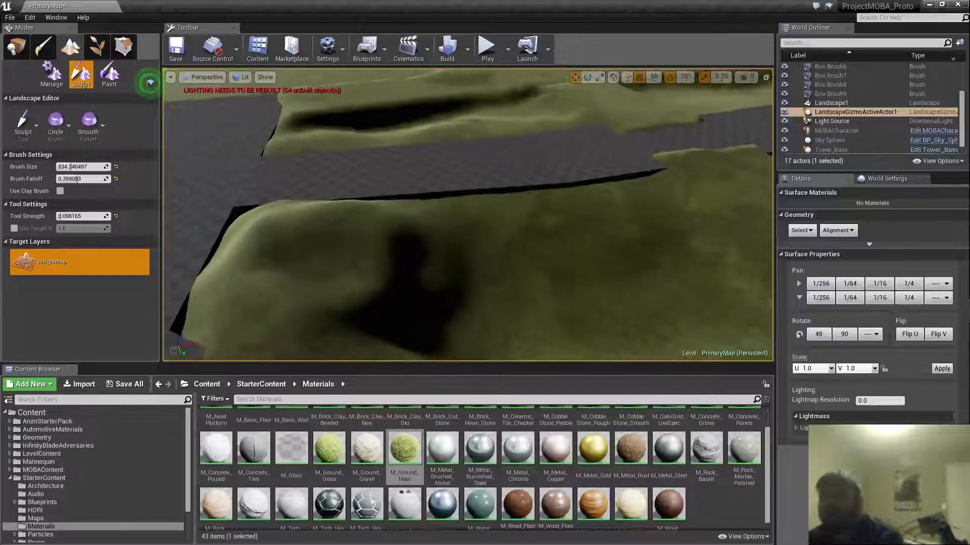
- Smooth the raised ground and dark hollow beside the corner of the lane and platform
{"action": "left_click", "coordinate": [37, 130]}
{"action": "left_click", "coordinate": [55, 187]}
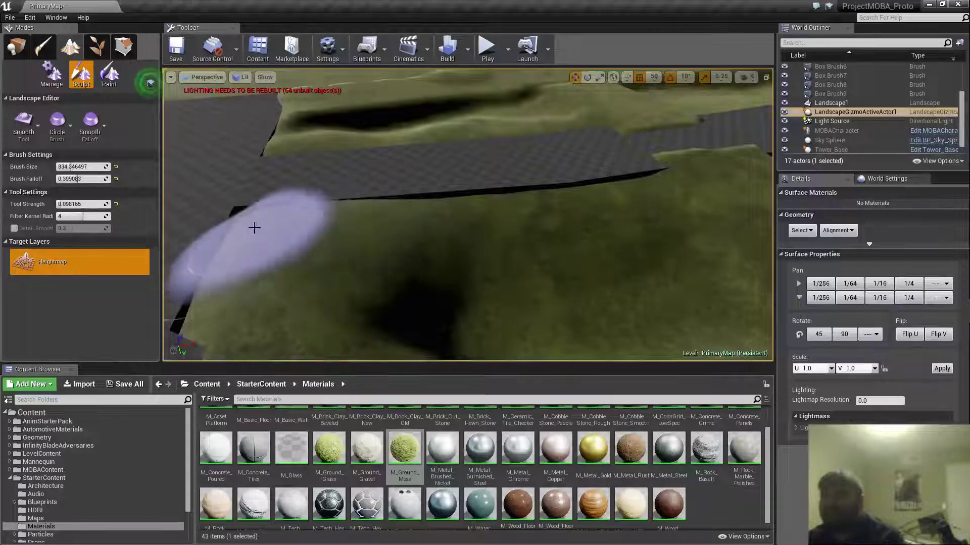
{"action": "mouse_move", "coordinate": [316, 311]}
{"action": "right_mouse_down"}
{"action": "mouse_move", "coordinate": [343, 325]}
{"action": "mouse_move", "coordinate": [321, 300]}
{"action": "mouse_move", "coordinate": [351, 311]}
{"action": "mouse_move", "coordinate": [436, 297]}
{"action": "mouse_move", "coordinate": [445, 328]}
{"action": "mouse_move", "coordinate": [454, 323]}
{"action": "mouse_move", "coordinate": [397, 258]}
{"action": "right_mouse_up"}
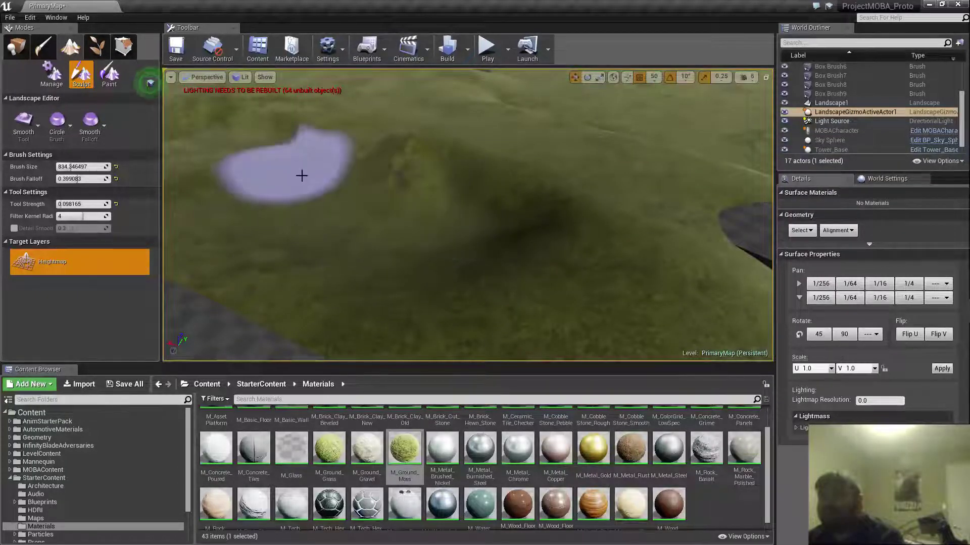
- Switch from the Smooth tool to the Flatten tool and level the ground over the exposed dark block beside the lane
{"action": "mouse_move", "coordinate": [439, 206]}
{"action": "right_mouse_down"}
{"action": "mouse_move", "coordinate": [363, 176]}
{"action": "mouse_move", "coordinate": [439, 206]}
{"action": "right_mouse_up"}
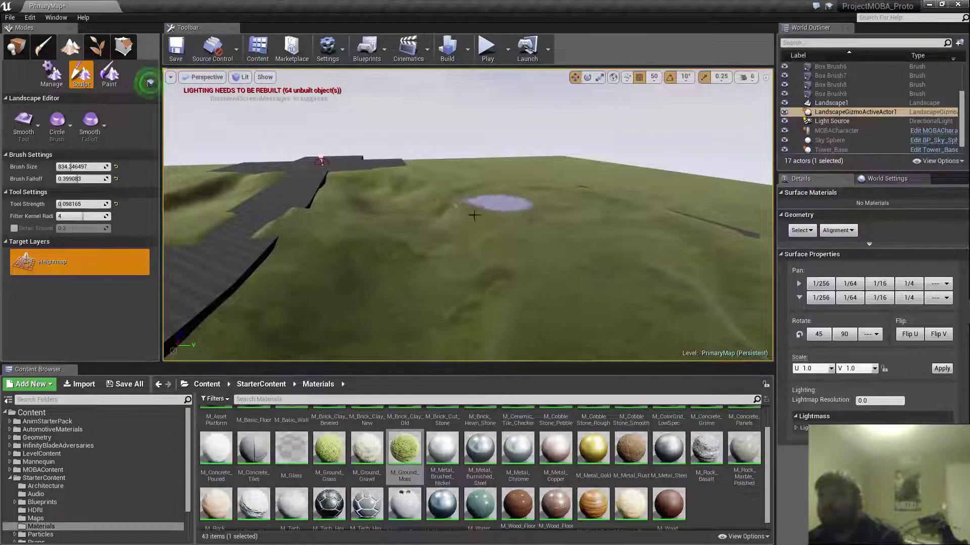
{"action": "mouse_move", "coordinate": [472, 230]}
{"action": "right_mouse_down"}
{"action": "mouse_move", "coordinate": [414, 222]}
{"action": "mouse_move", "coordinate": [487, 190]}
{"action": "right_mouse_up"}
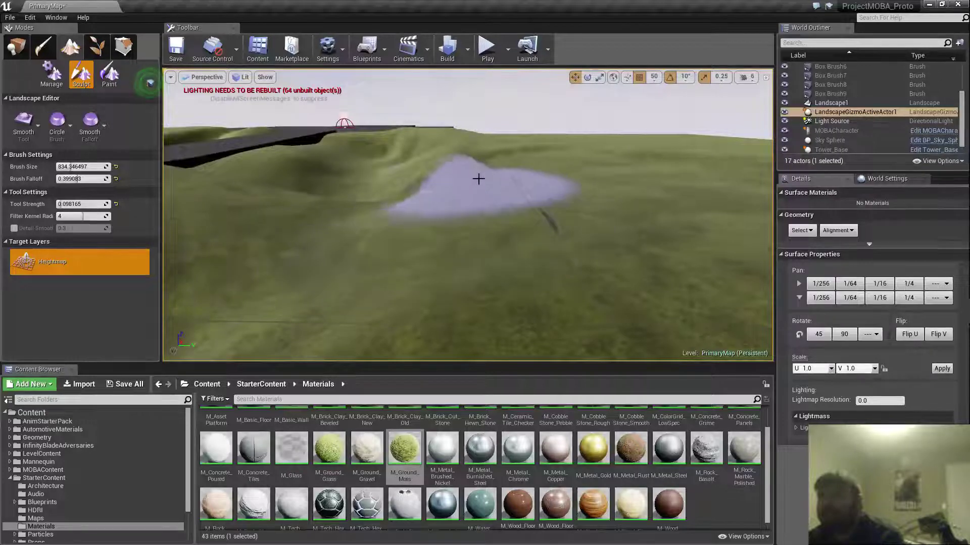
{"action": "left_click", "coordinate": [33, 125]}
{"action": "right_click_drag", "start_coordinate": [384, 207], "coordinate": [301, 197]}
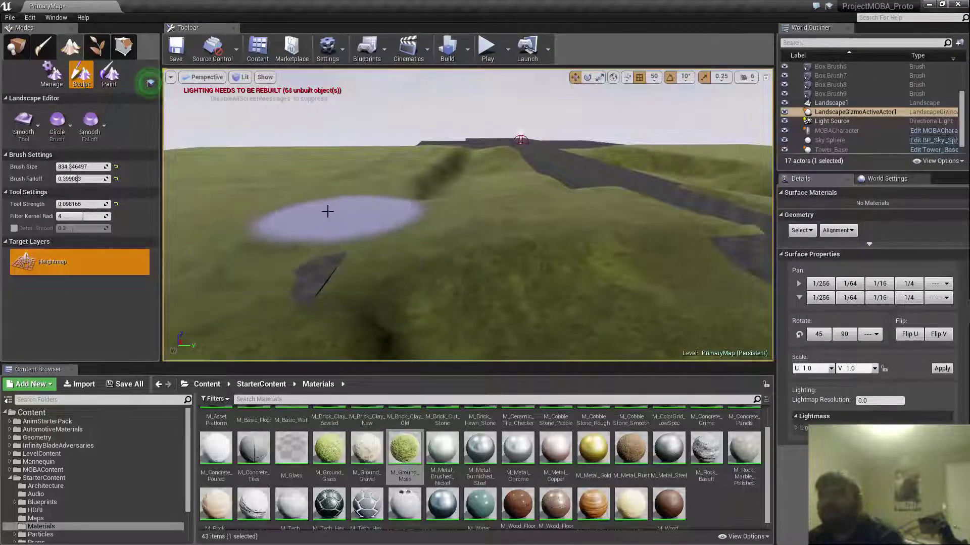
{"action": "mouse_move", "coordinate": [390, 255]}
{"action": "right_mouse_down"}
{"action": "mouse_move", "coordinate": [393, 269]}
{"action": "mouse_move", "coordinate": [381, 252]}
{"action": "mouse_move", "coordinate": [358, 259]}
{"action": "right_mouse_up"}
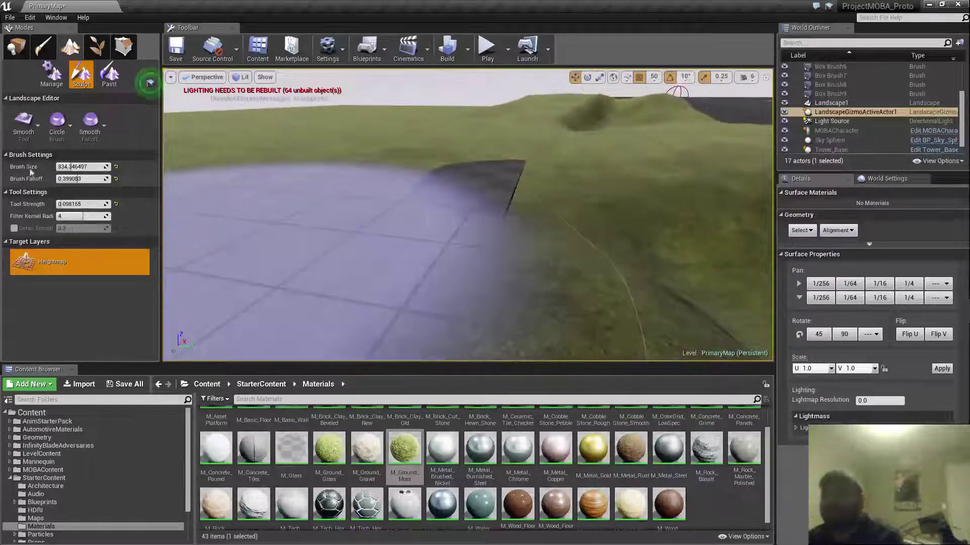
{"action": "left_click", "coordinate": [23, 124]}
{"action": "left_click", "coordinate": [63, 229]}
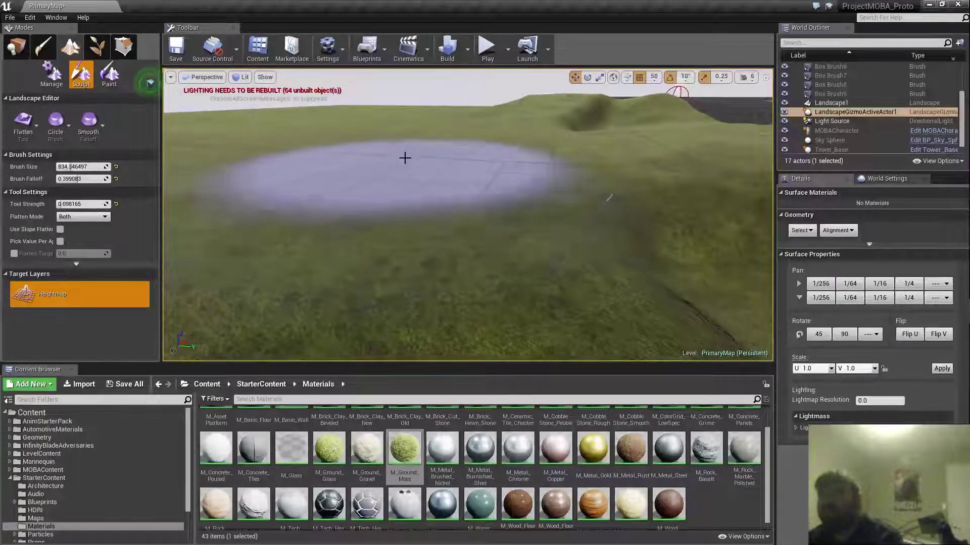
- Flatten the uneven hollow beside the lane that runs between the two platforms
{"action": "mouse_move", "coordinate": [470, 175]}
{"action": "right_mouse_down"}
{"action": "mouse_move", "coordinate": [387, 122]}
{"action": "mouse_move", "coordinate": [287, 93]}
{"action": "right_mouse_up"}
{"action": "mouse_move", "coordinate": [391, 123]}
{"action": "right_mouse_down"}
{"action": "mouse_move", "coordinate": [409, 159]}
{"action": "mouse_move", "coordinate": [462, 164]}
{"action": "right_mouse_up"}
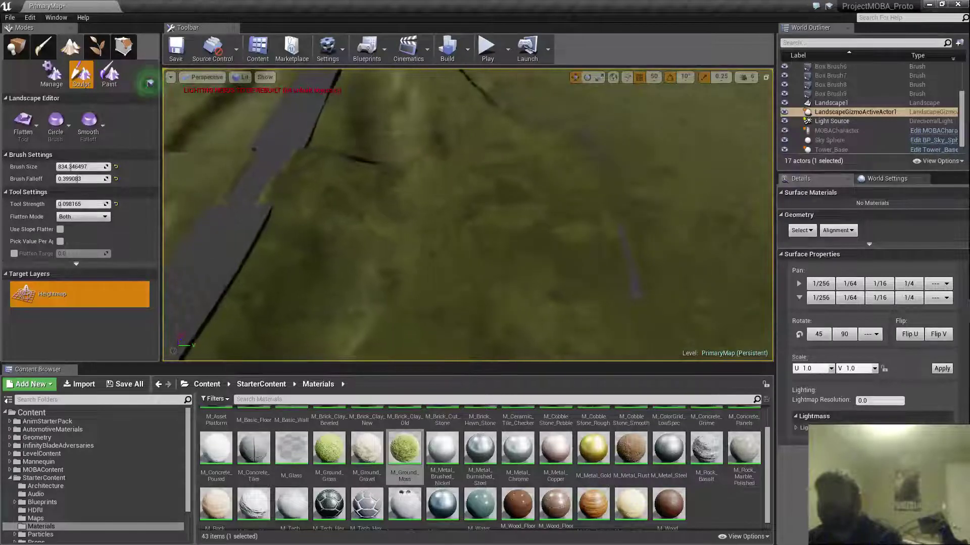
{"action": "mouse_move", "coordinate": [469, 207]}
{"action": "right_mouse_down"}
{"action": "mouse_move", "coordinate": [495, 170]}
{"action": "mouse_move", "coordinate": [548, 177]}
{"action": "mouse_move", "coordinate": [530, 162]}
{"action": "mouse_move", "coordinate": [524, 125]}
{"action": "mouse_move", "coordinate": [458, 207]}
{"action": "mouse_move", "coordinate": [458, 196]}
{"action": "right_mouse_up"}
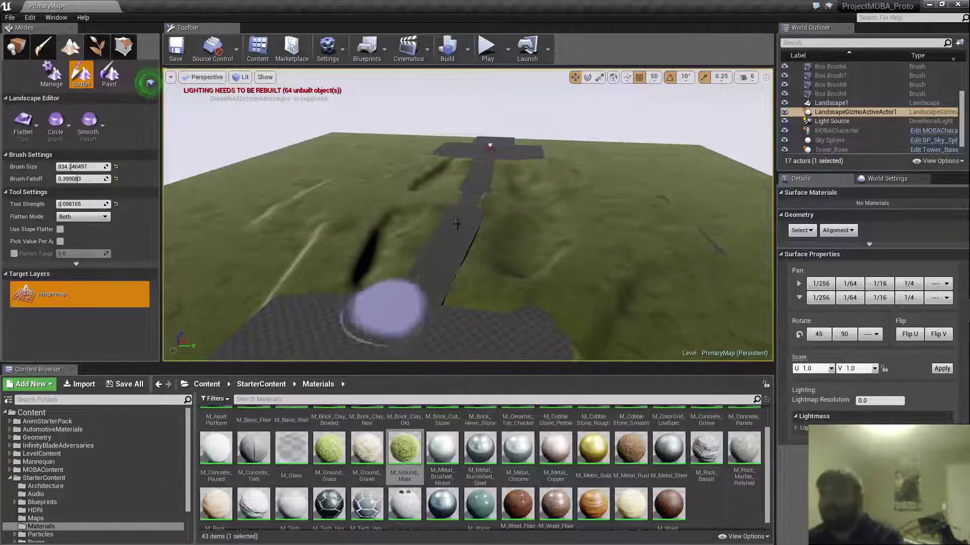
{"action": "mouse_move", "coordinate": [457, 224]}
{"action": "right_mouse_down"}
{"action": "mouse_move", "coordinate": [447, 253]}
{"action": "mouse_move", "coordinate": [384, 248]}
{"action": "mouse_move", "coordinate": [338, 219]}
{"action": "mouse_move", "coordinate": [321, 222]}
{"action": "mouse_move", "coordinate": [429, 220]}
{"action": "mouse_move", "coordinate": [477, 242]}
{"action": "mouse_move", "coordinate": [454, 253]}
{"action": "mouse_move", "coordinate": [524, 199]}
{"action": "right_mouse_up"}
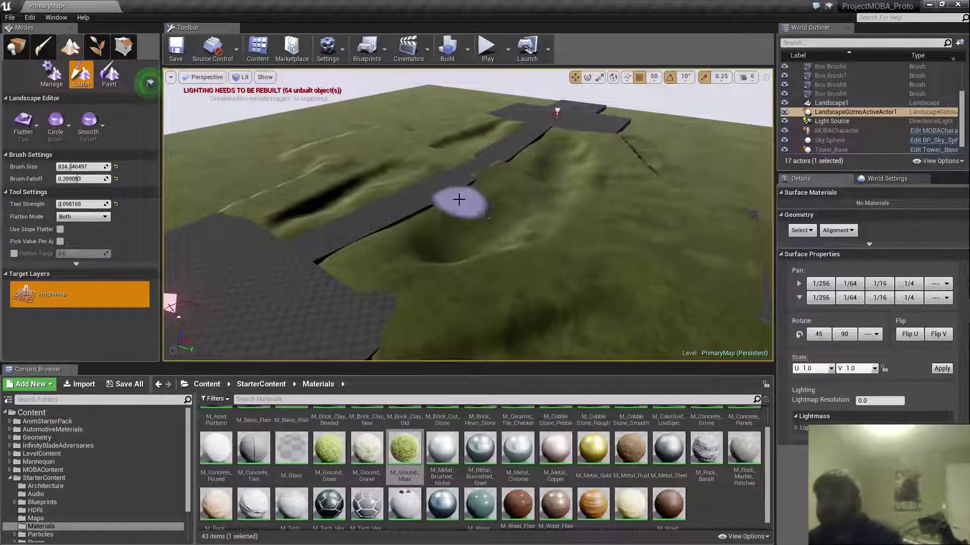
{"action": "mouse_move", "coordinate": [459, 199]}
{"action": "right_mouse_down"}
{"action": "mouse_move", "coordinate": [457, 220]}
{"action": "mouse_move", "coordinate": [601, 187]}
{"action": "right_mouse_up"}
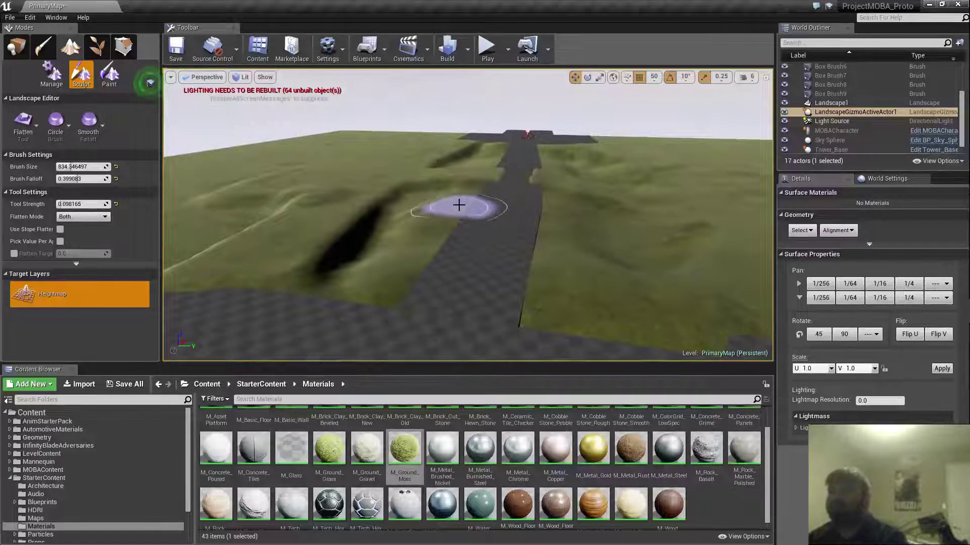
- Leave landscape editing, save the map and go to the platform with the player character
{"action": "left_click", "coordinate": [28, 48]}
{"action": "left_click", "coordinate": [175, 45]}
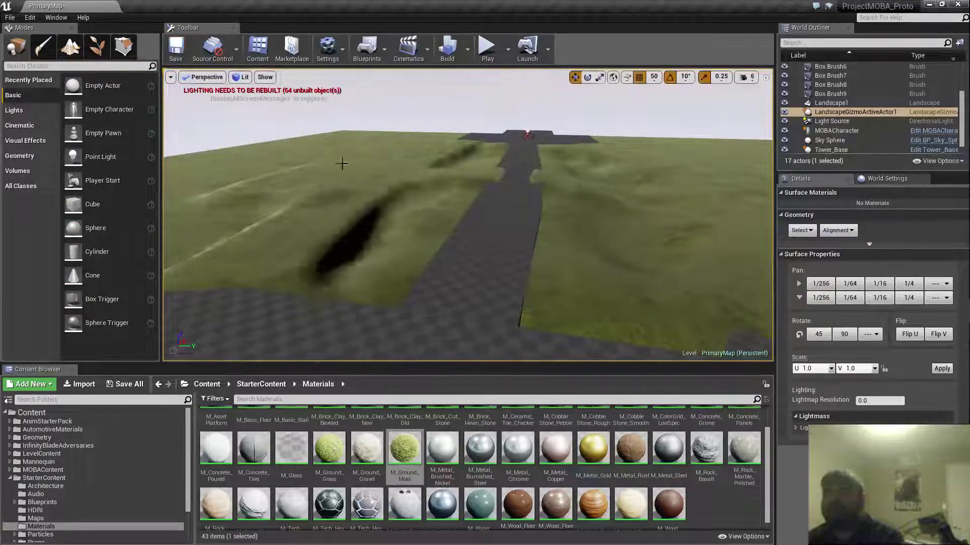
{"action": "right_click_drag", "start_coordinate": [340, 162], "coordinate": [404, 233]}
{"action": "key", "text": "w"}
{"action": "key", "text": "w"}
{"action": "key", "text": "s"}
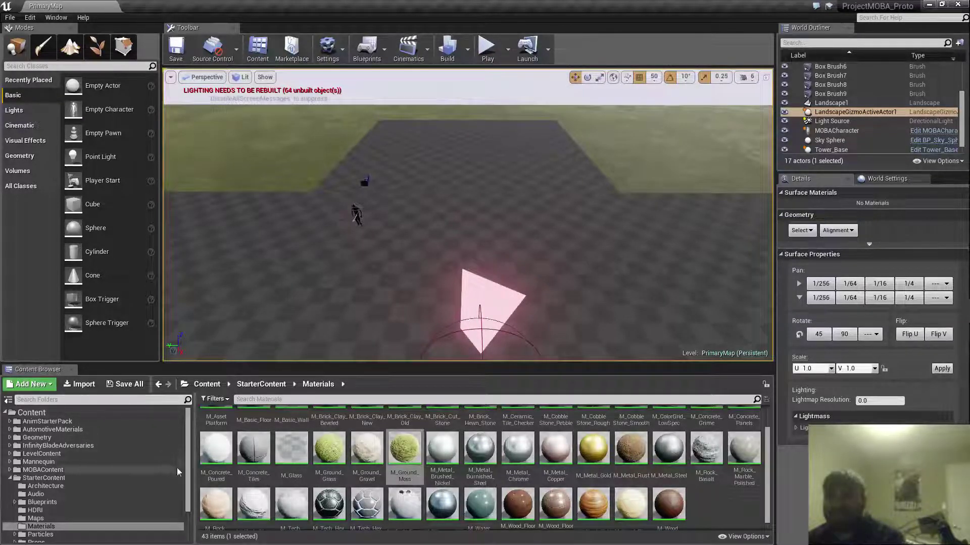
- Open the Waypoints folder inside MOBAContent > Minion in the project content
{"action": "left_click", "coordinate": [10, 478]}
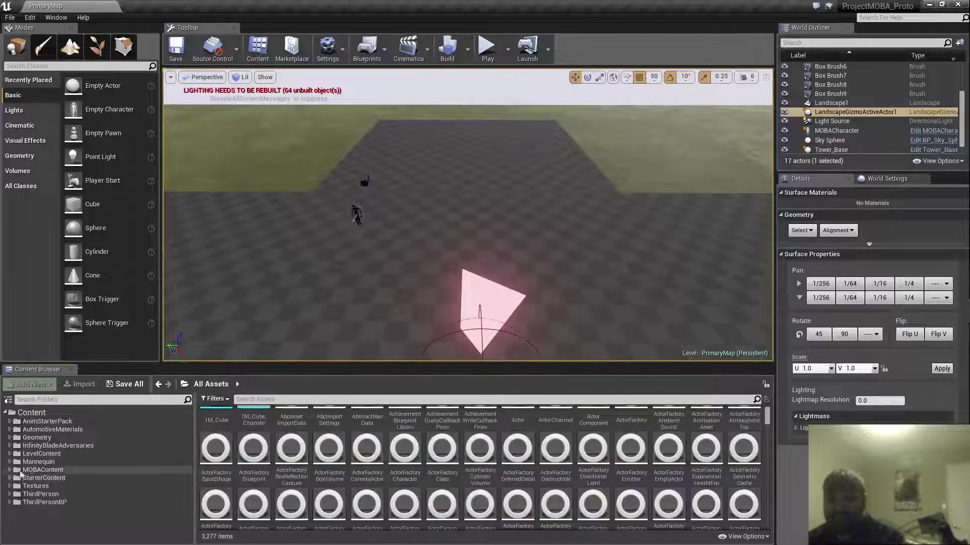
{"action": "left_click", "coordinate": [30, 470]}
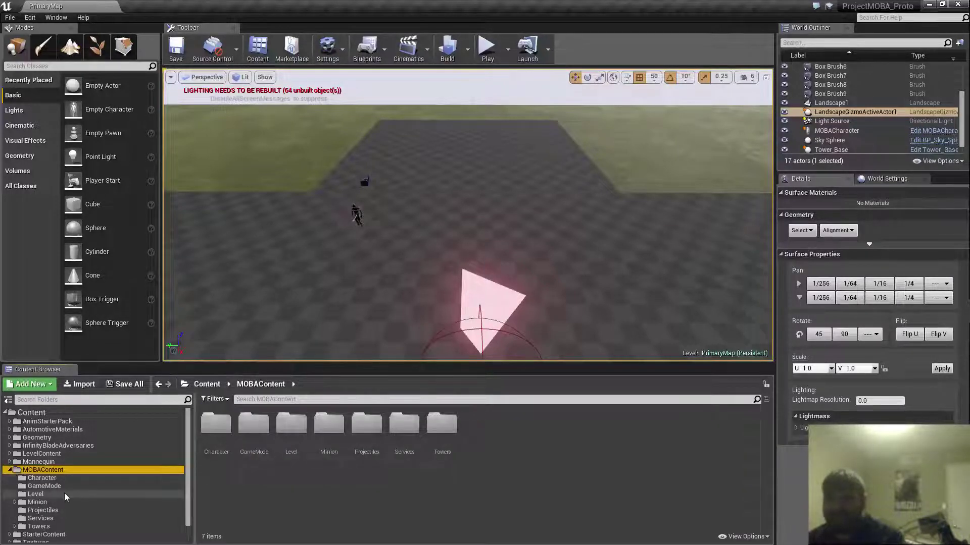
{"action": "left_click", "coordinate": [38, 503]}
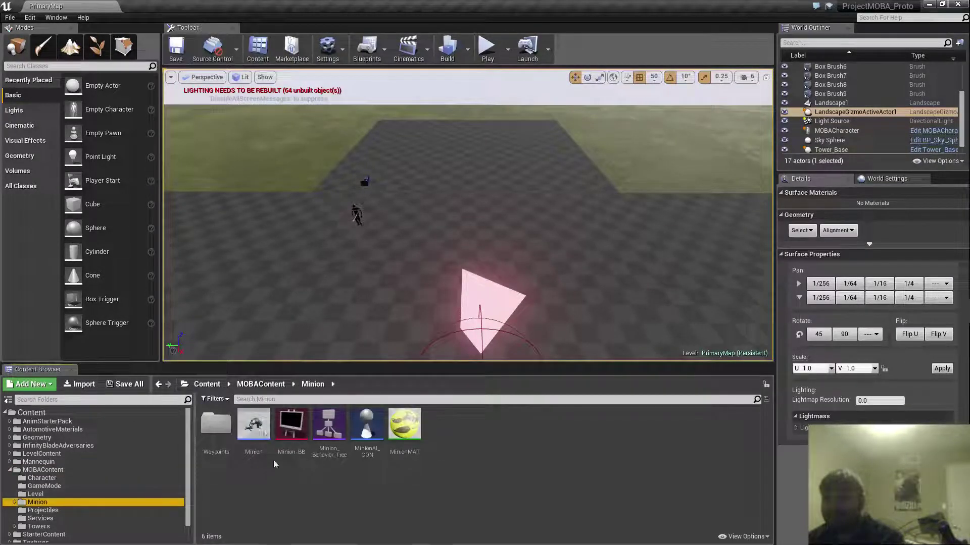
{"action": "left_click", "coordinate": [220, 450]}
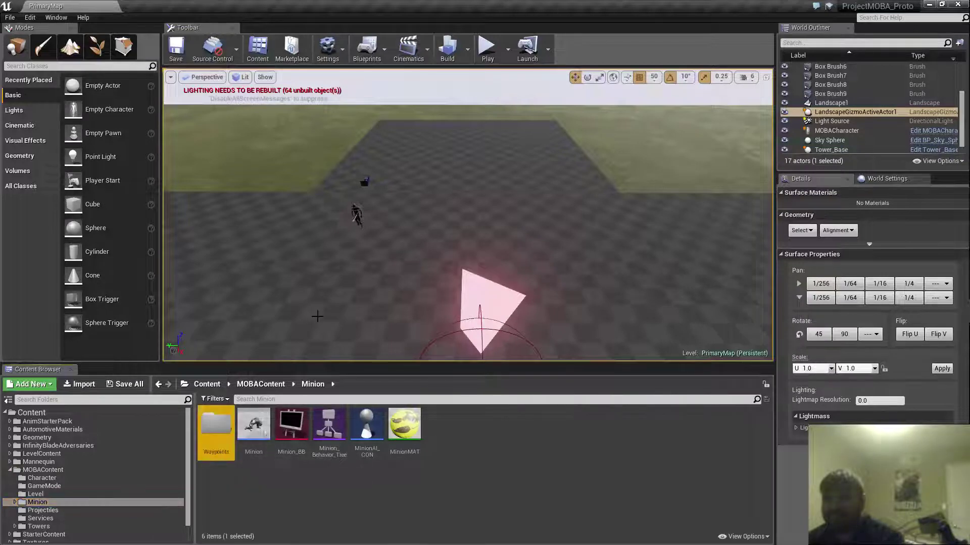
{"action": "key", "text": "s"}
{"action": "mouse_move", "coordinate": [317, 316]}
{"action": "right_mouse_down"}
{"action": "mouse_move", "coordinate": [263, 339]}
{"action": "mouse_move", "coordinate": [272, 343]}
{"action": "mouse_move", "coordinate": [317, 316]}
{"action": "right_mouse_up"}
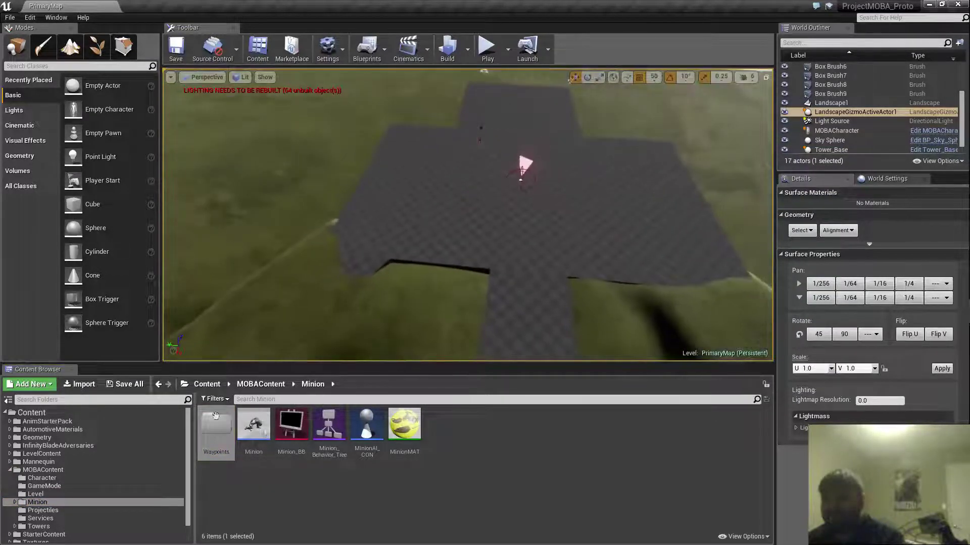
{"action": "double_click", "coordinate": [218, 431]}
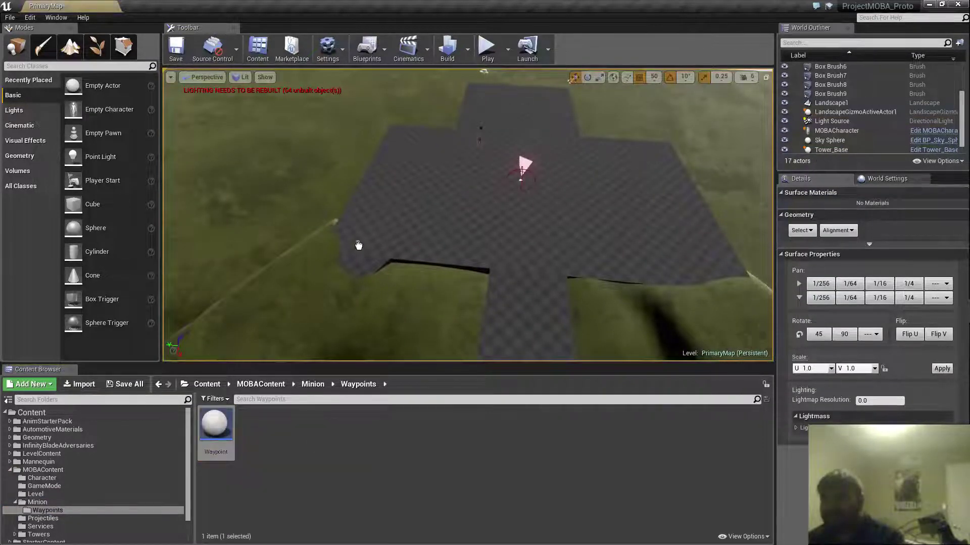
- Place Waypoint actors along the platform's lane-side edge and assign the outer one at X 3100, Y -2200 to lane 1
{"action": "left_click_drag", "start_coordinate": [359, 246], "coordinate": [324, 244]}
{"action": "right_click_drag", "start_coordinate": [315, 239], "coordinate": [319, 211]}
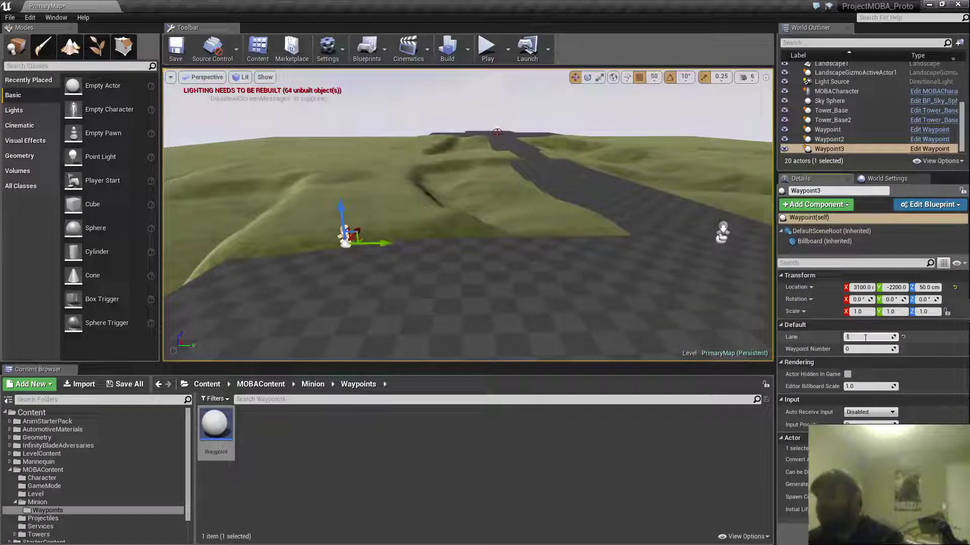
{"action": "right_click_drag", "start_coordinate": [637, 276], "coordinate": [637, 276]}
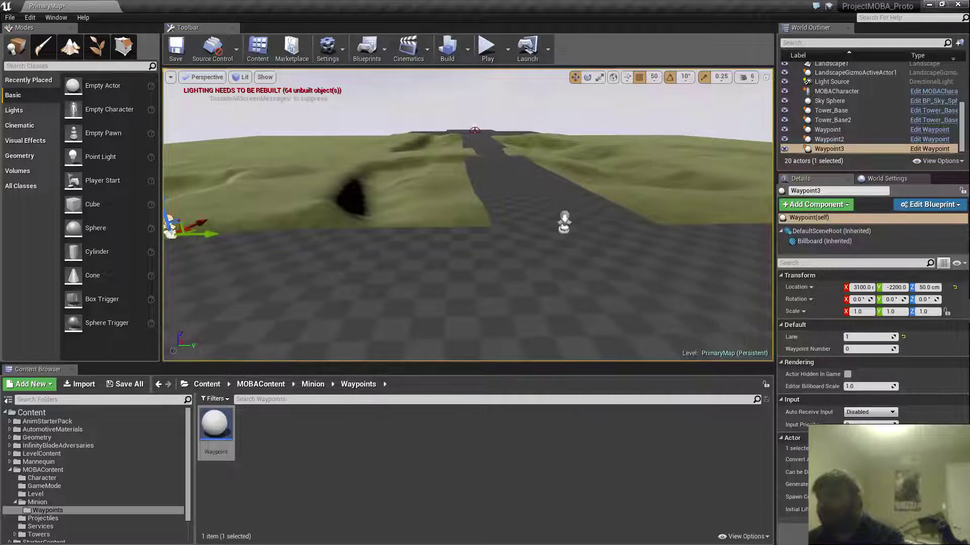
{"action": "right_click_drag", "start_coordinate": [571, 220], "coordinate": [568, 220]}
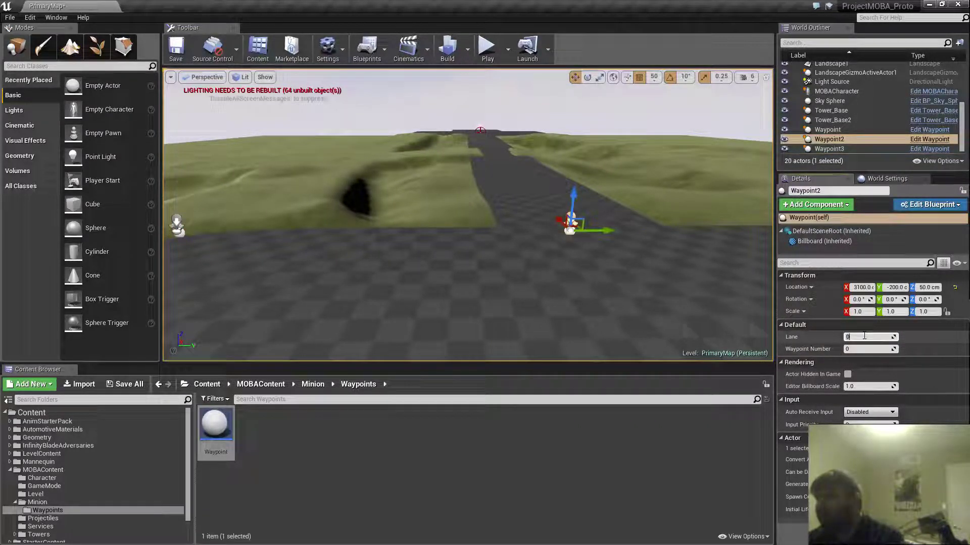
{"action": "left_click", "coordinate": [627, 196]}
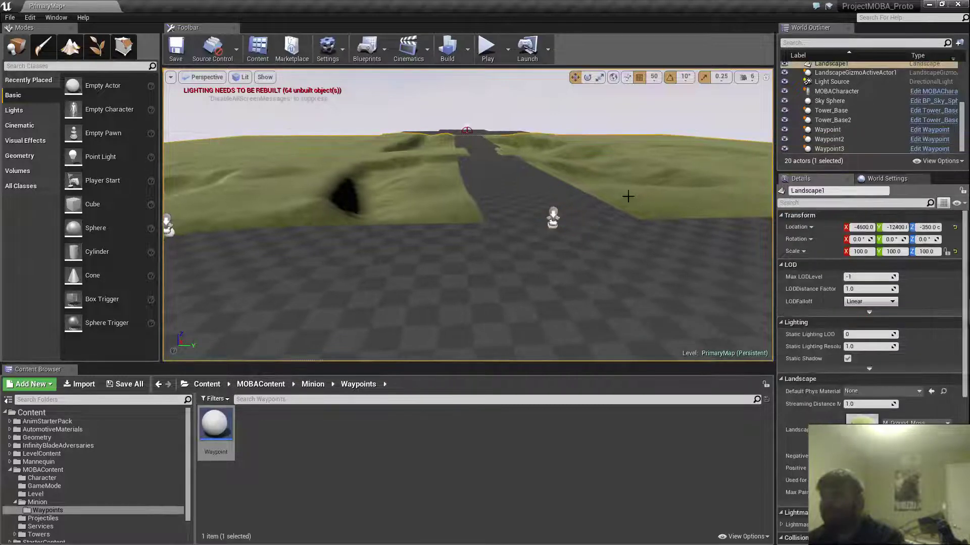
{"action": "mouse_move", "coordinate": [628, 196]}
{"action": "right_mouse_down"}
{"action": "mouse_move", "coordinate": [606, 172]}
{"action": "mouse_move", "coordinate": [717, 152]}
{"action": "mouse_move", "coordinate": [707, 237]}
{"action": "mouse_move", "coordinate": [625, 198]}
{"action": "right_mouse_up"}
- Duplicate the lane 1 waypoint out onto the grass at about X 7500, Y -3600
{"action": "left_click", "coordinate": [546, 238]}
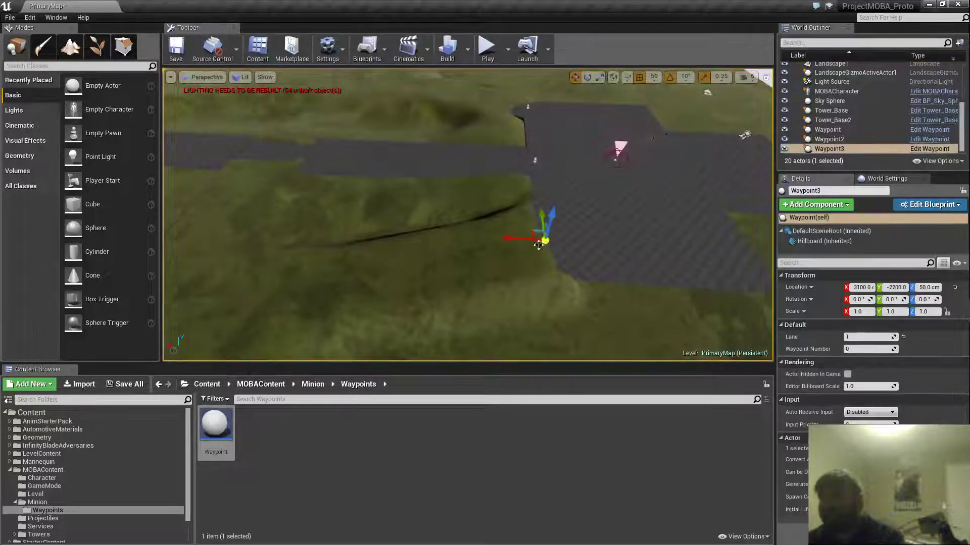
{"action": "right_click_drag", "start_coordinate": [541, 271], "coordinate": [480, 276]}
{"action": "left_click_drag", "start_coordinate": [478, 243], "coordinate": [486, 242], "text": "alt+shift"}
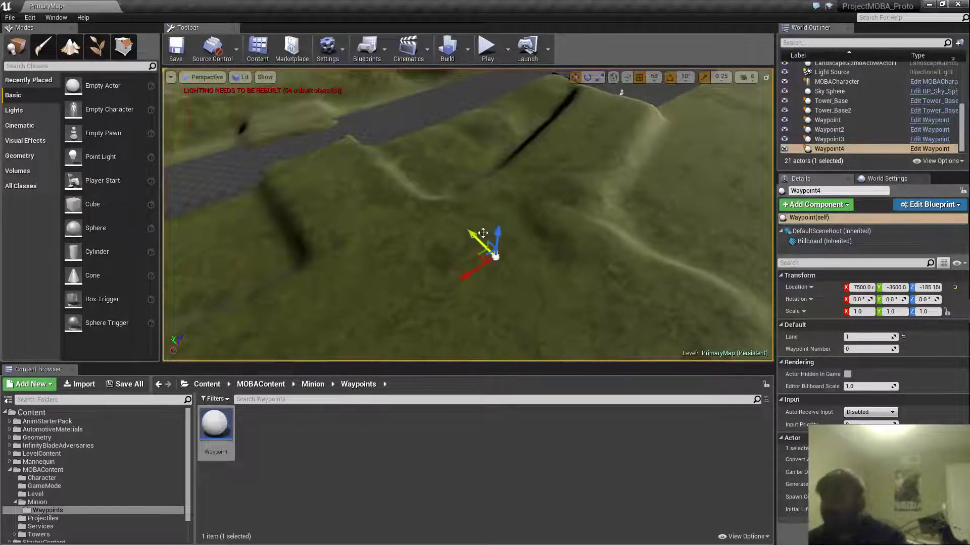
- Duplicate the grass waypoint farther along the side route to about X 10100, Y -3350
{"action": "right_click_drag", "start_coordinate": [612, 120], "coordinate": [528, 121]}
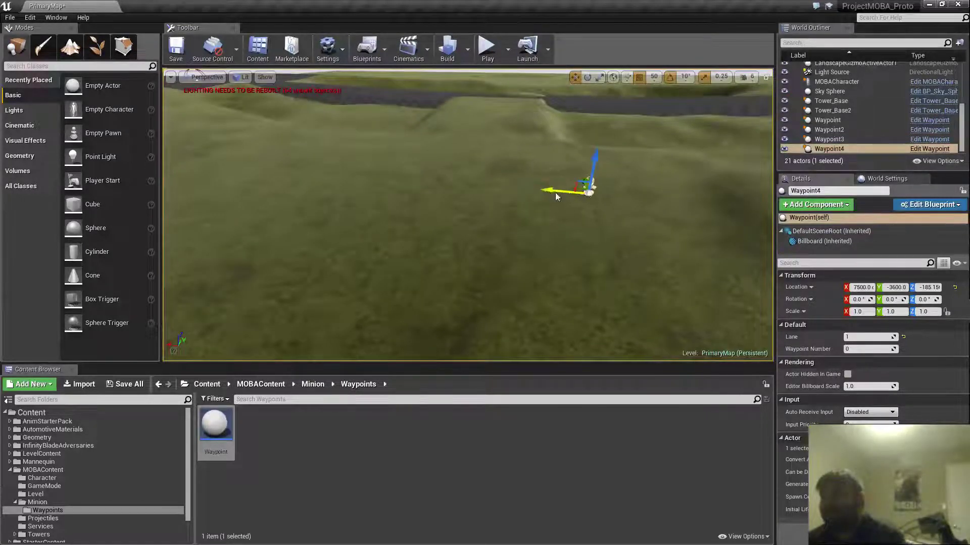
{"action": "left_click_drag", "start_coordinate": [556, 197], "coordinate": [558, 197], "text": "alt+shift"}
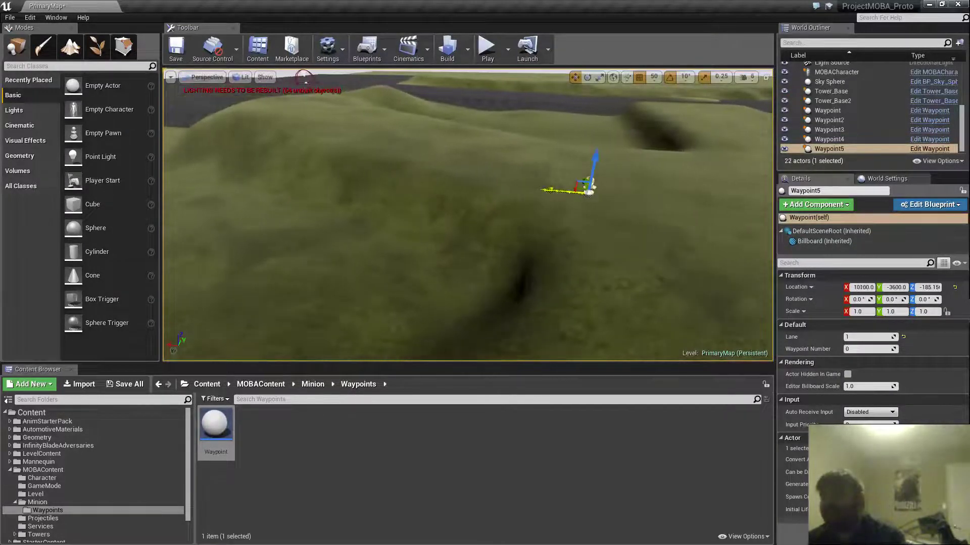
{"action": "right_click_drag", "start_coordinate": [555, 191], "coordinate": [667, 196]}
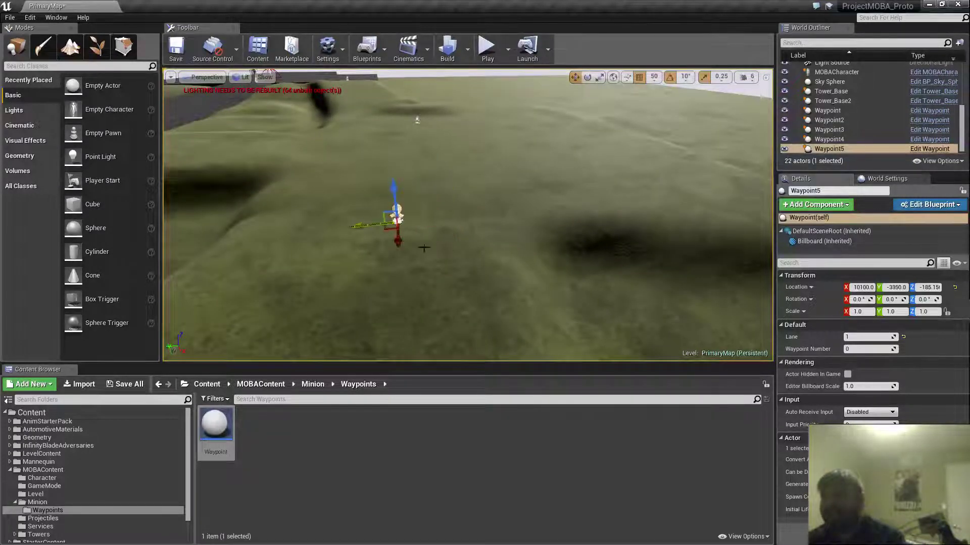
{"action": "right_click_drag", "start_coordinate": [424, 248], "coordinate": [270, 223]}
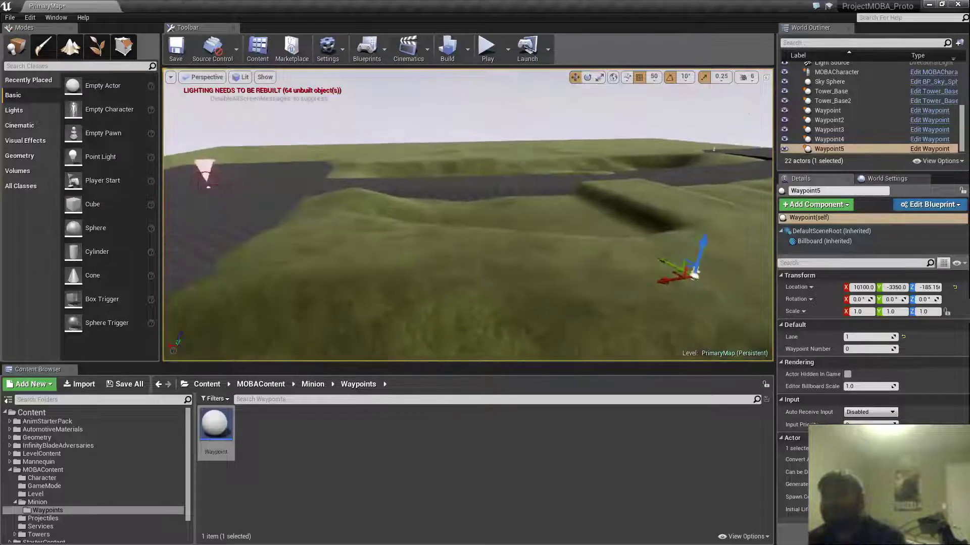
- Duplicate the last waypoint onto the far platform at about X 13800, Y -2150 and lower it to Z 30
{"action": "right_click_drag", "start_coordinate": [566, 276], "coordinate": [593, 276]}
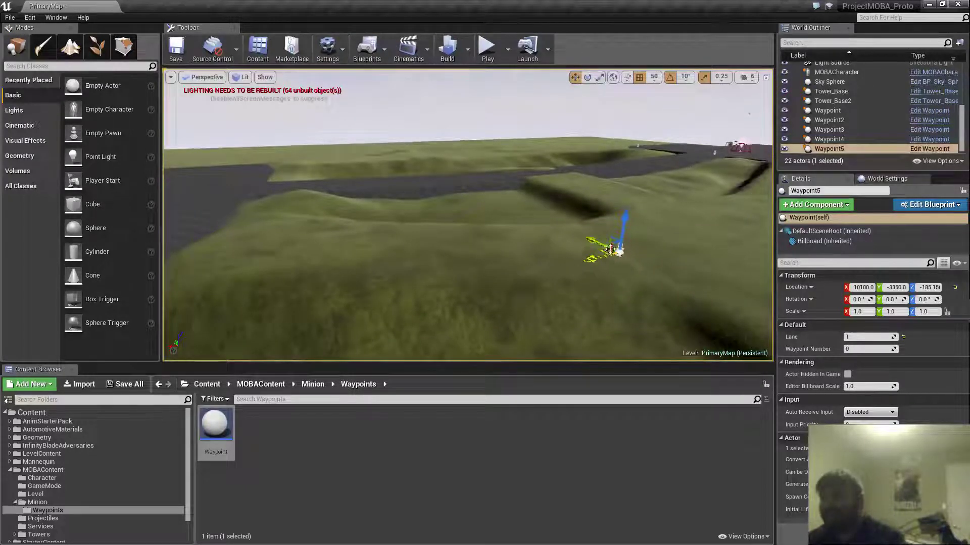
{"action": "left_click_drag", "start_coordinate": [613, 244], "coordinate": [429, 213], "text": "alt+shift"}
{"action": "right_click_drag", "start_coordinate": [425, 287], "coordinate": [555, 353]}
{"action": "right_click_drag", "start_coordinate": [414, 262], "coordinate": [439, 247]}
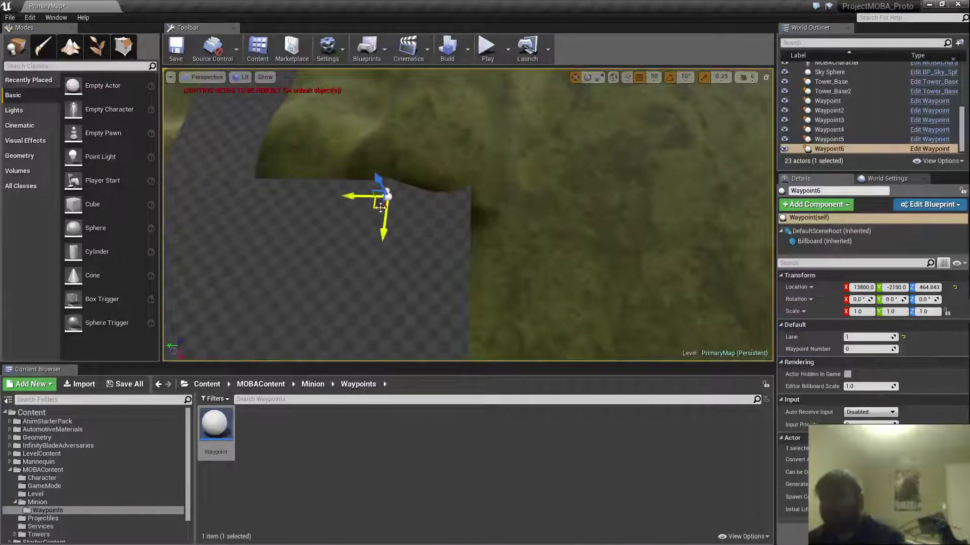
{"action": "right_click_drag", "start_coordinate": [440, 247], "coordinate": [404, 234]}
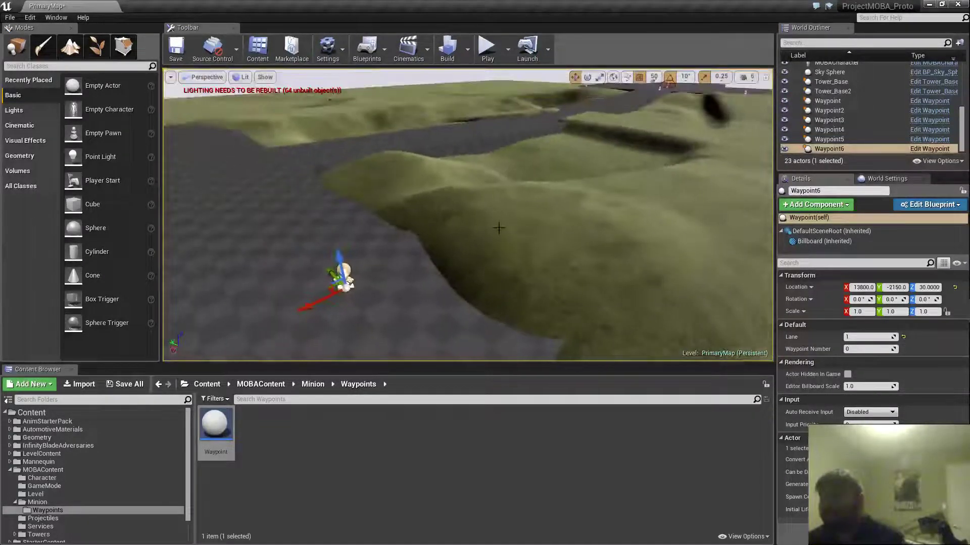
- Return to landscape editing and flatten the steep mound beside the far platform's waypoint
{"action": "left_click", "coordinate": [70, 47]}
{"action": "left_click", "coordinate": [27, 123]}
{"action": "left_click", "coordinate": [28, 125]}
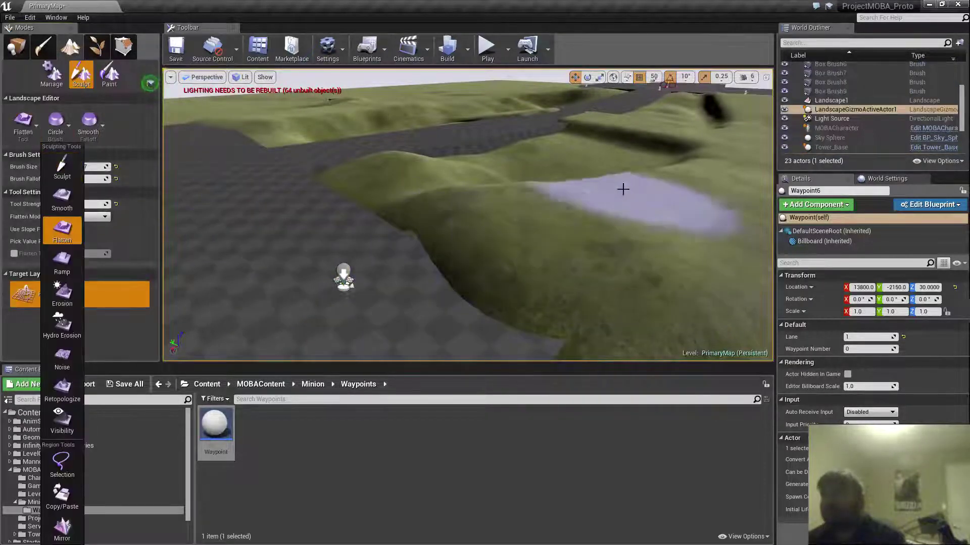
{"action": "mouse_move", "coordinate": [622, 193]}
{"action": "left_mouse_down"}
{"action": "mouse_move", "coordinate": [535, 255]}
{"action": "mouse_move", "coordinate": [487, 207]}
{"action": "mouse_move", "coordinate": [565, 253]}
{"action": "mouse_move", "coordinate": [463, 191]}
{"action": "mouse_move", "coordinate": [404, 170]}
{"action": "left_mouse_up"}
{"action": "right_click_drag", "start_coordinate": [404, 171], "coordinate": [387, 139]}
{"action": "mouse_move", "coordinate": [590, 269]}
{"action": "right_mouse_down"}
{"action": "mouse_move", "coordinate": [602, 267]}
{"action": "mouse_move", "coordinate": [589, 269]}
{"action": "right_mouse_up"}
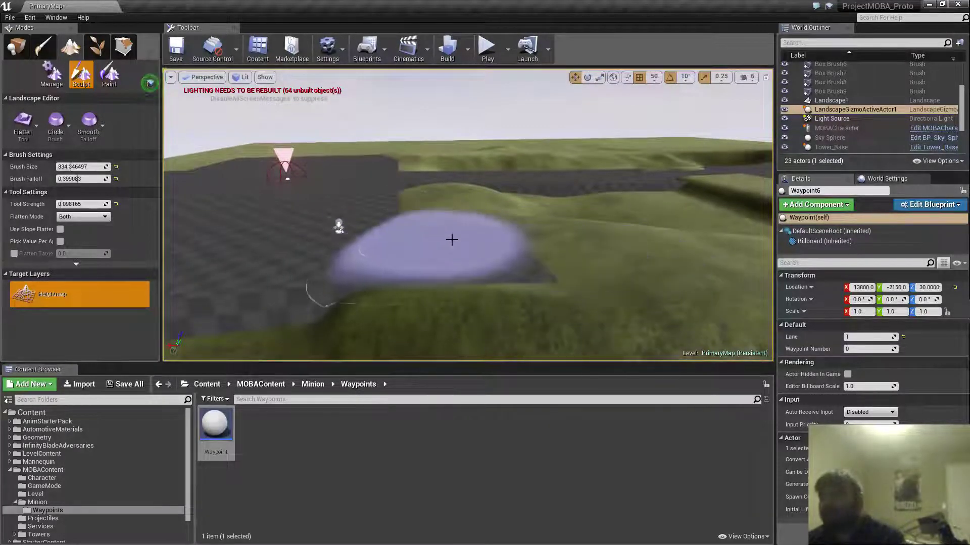
- Raise the ground over the exposed ledge beside the far platform with the Sculpt tool and review the waypoint route
{"action": "left_click", "coordinate": [23, 124]}
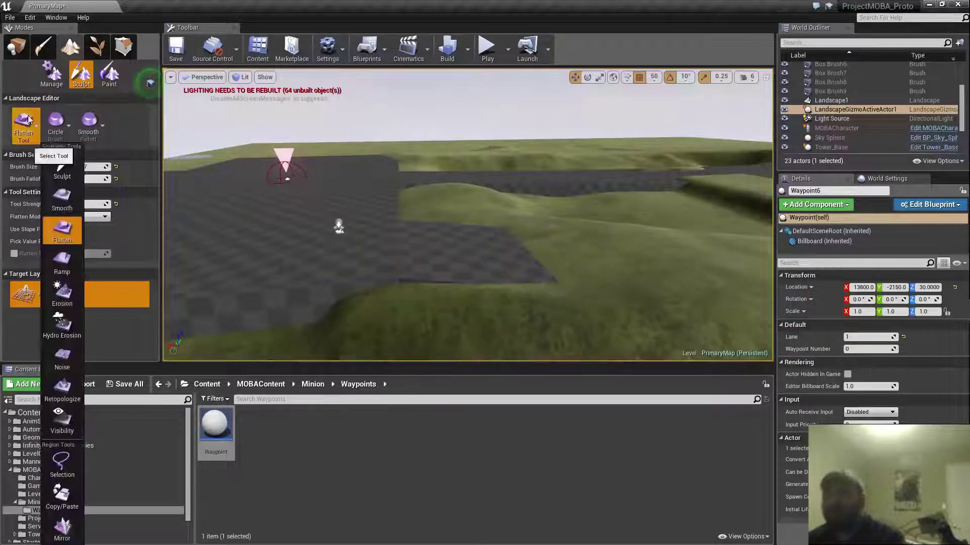
{"action": "left_click", "coordinate": [60, 157]}
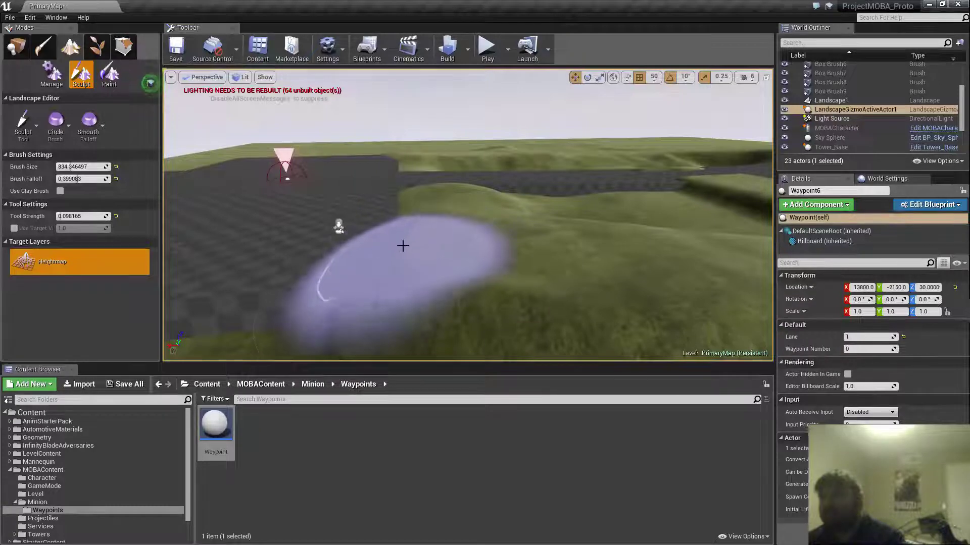
{"action": "mouse_move", "coordinate": [520, 227]}
{"action": "right_mouse_down"}
{"action": "mouse_move", "coordinate": [515, 248]}
{"action": "mouse_move", "coordinate": [511, 223]}
{"action": "mouse_move", "coordinate": [469, 201]}
{"action": "mouse_move", "coordinate": [323, 205]}
{"action": "mouse_move", "coordinate": [354, 202]}
{"action": "mouse_move", "coordinate": [368, 243]}
{"action": "mouse_move", "coordinate": [245, 156]}
{"action": "right_mouse_up"}
{"action": "key", "text": "w"}
{"action": "key", "text": "s"}
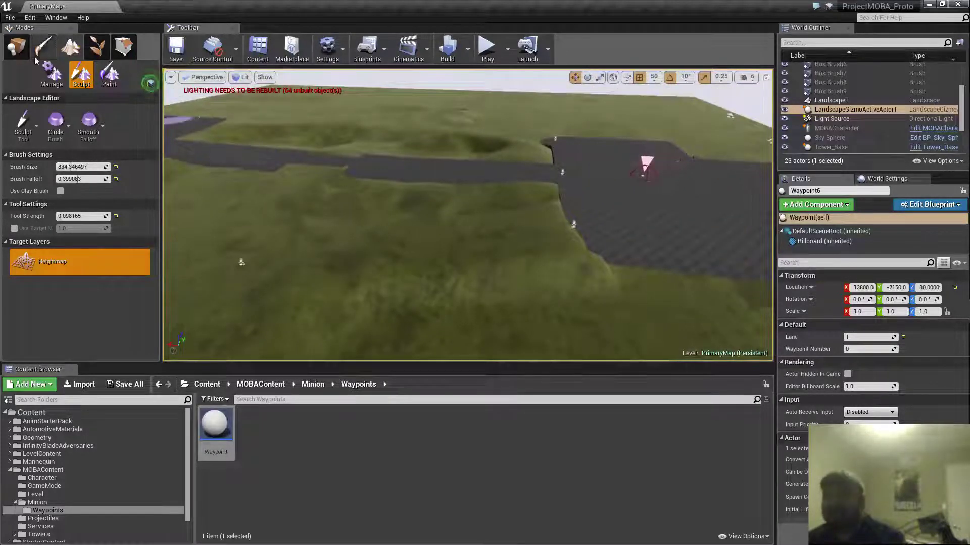
- Return to actor placement and set the first grass waypoint's Waypoint Number to 1 on the side route
{"action": "left_click", "coordinate": [16, 47]}
{"action": "left_click", "coordinate": [572, 225]}
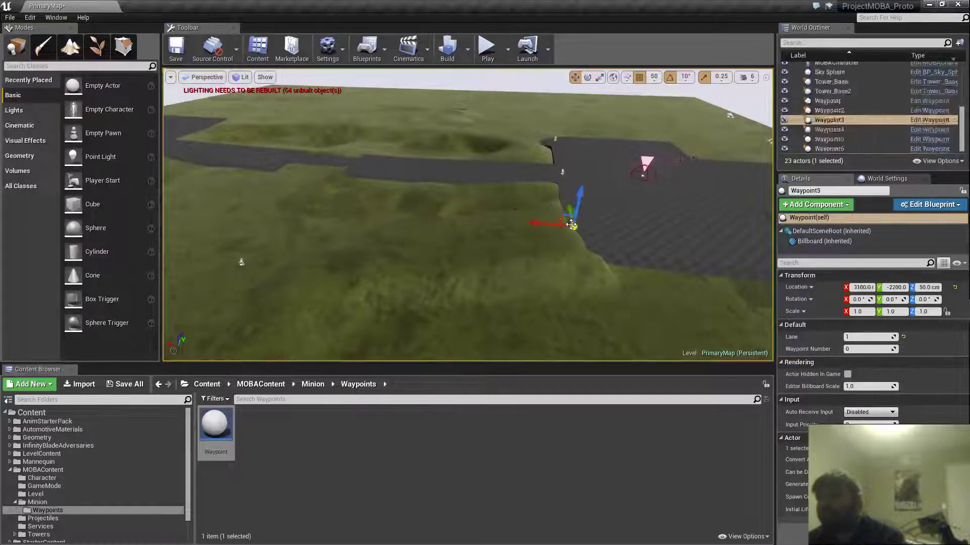
{"action": "right_click_drag", "start_coordinate": [556, 226], "coordinate": [508, 267]}
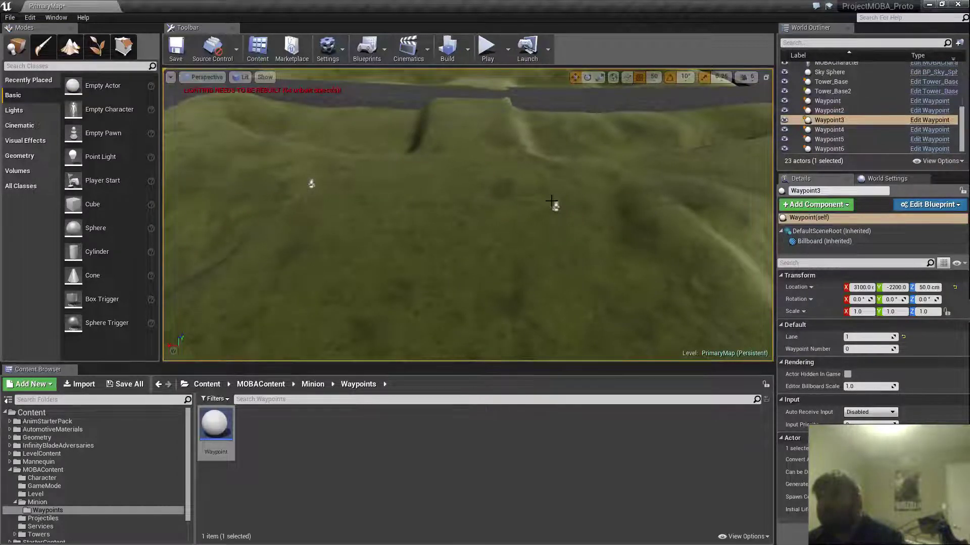
{"action": "left_click", "coordinate": [554, 207]}
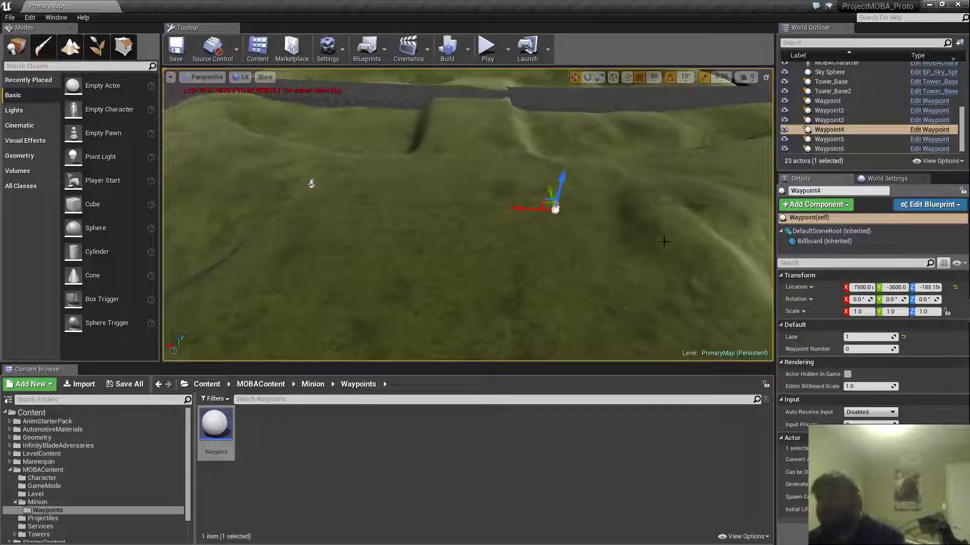
{"action": "left_click", "coordinate": [866, 349]}
{"action": "type", "text": "1"}
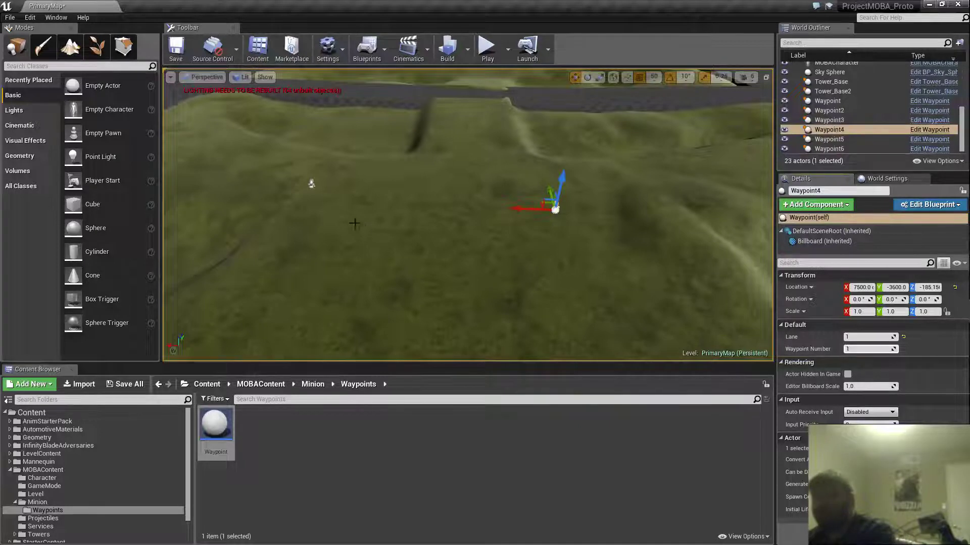
- Set the second grass waypoint's Waypoint Number to 2 and the far platform waypoint's number to 3
{"action": "left_click", "coordinate": [312, 184]}
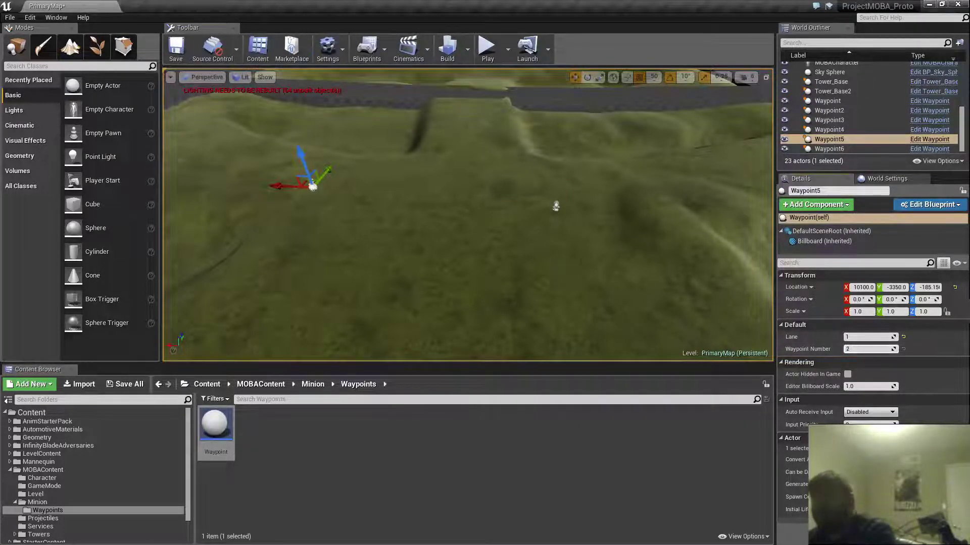
{"action": "right_click_drag", "start_coordinate": [565, 269], "coordinate": [389, 267]}
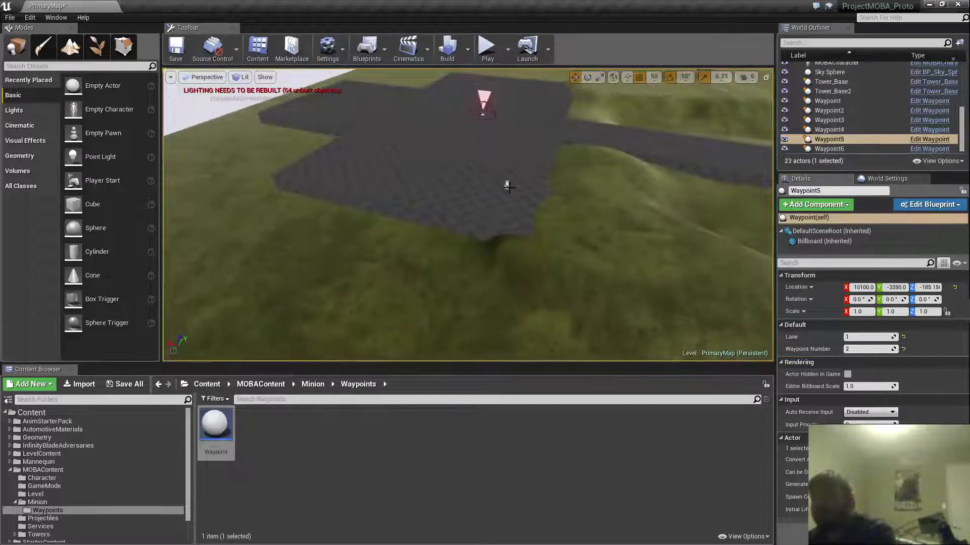
{"action": "left_click", "coordinate": [508, 184]}
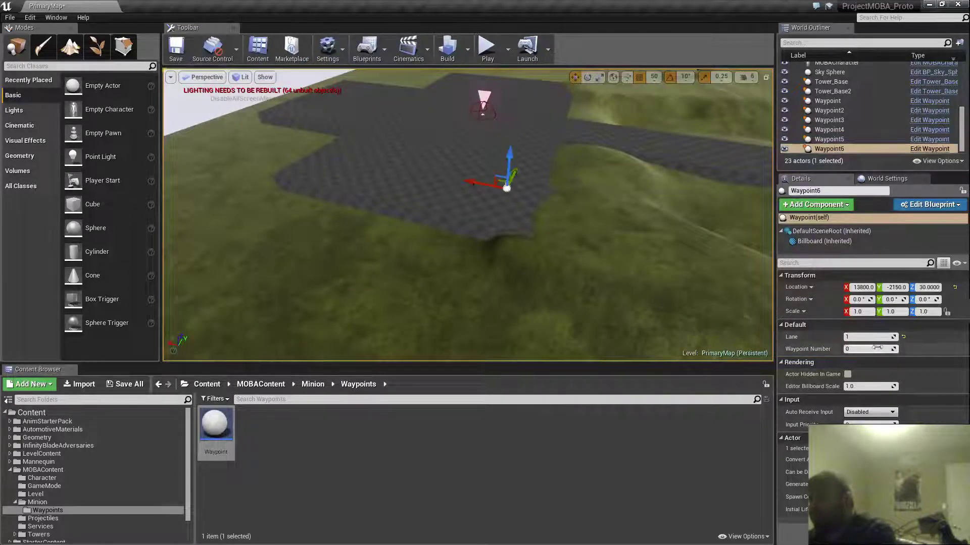
{"action": "right_click_drag", "start_coordinate": [599, 255], "coordinate": [459, 266]}
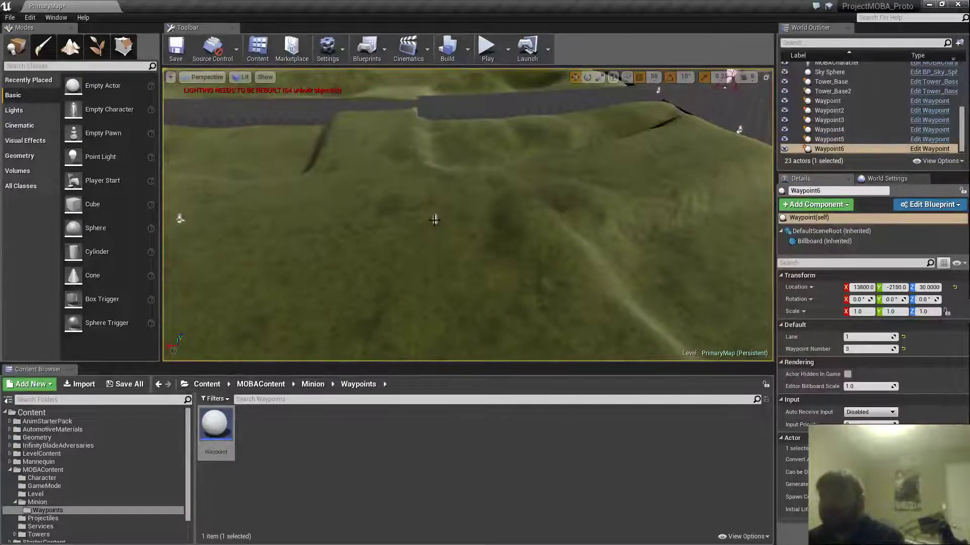
- Move the first grass waypoint to about X 6400, Y -3050, then raise it and drop it onto the ground
{"action": "left_click", "coordinate": [436, 222]}
{"action": "right_click_drag", "start_coordinate": [415, 219], "coordinate": [384, 261]}
{"action": "left_click_drag", "start_coordinate": [393, 250], "coordinate": [406, 191]}
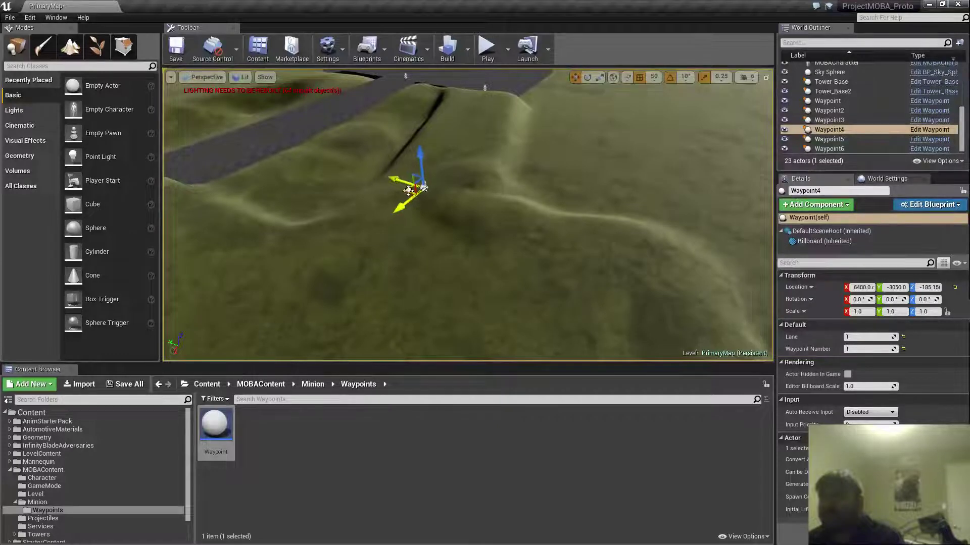
{"action": "right_click_drag", "start_coordinate": [408, 191], "coordinate": [456, 215]}
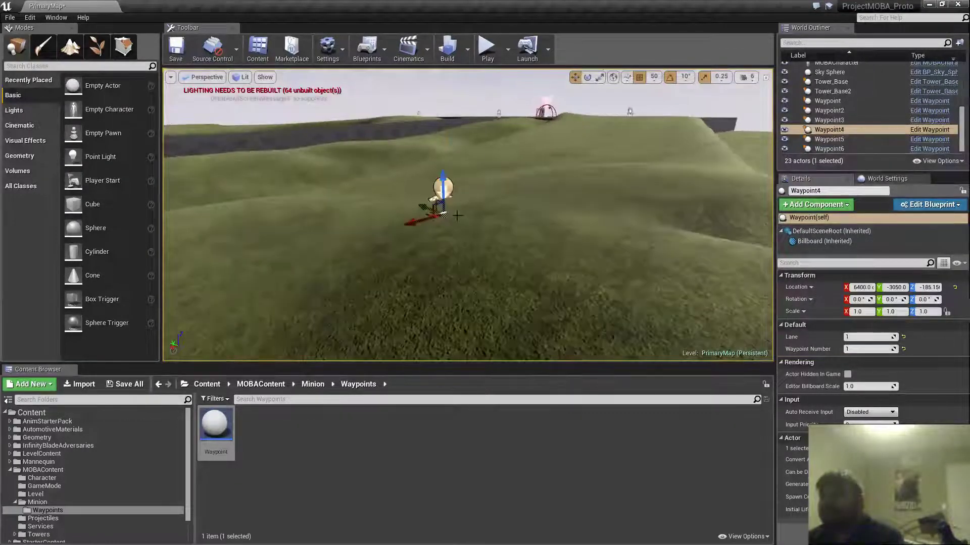
{"action": "left_click_drag", "start_coordinate": [443, 186], "coordinate": [446, 137]}
{"action": "key", "text": "End"}
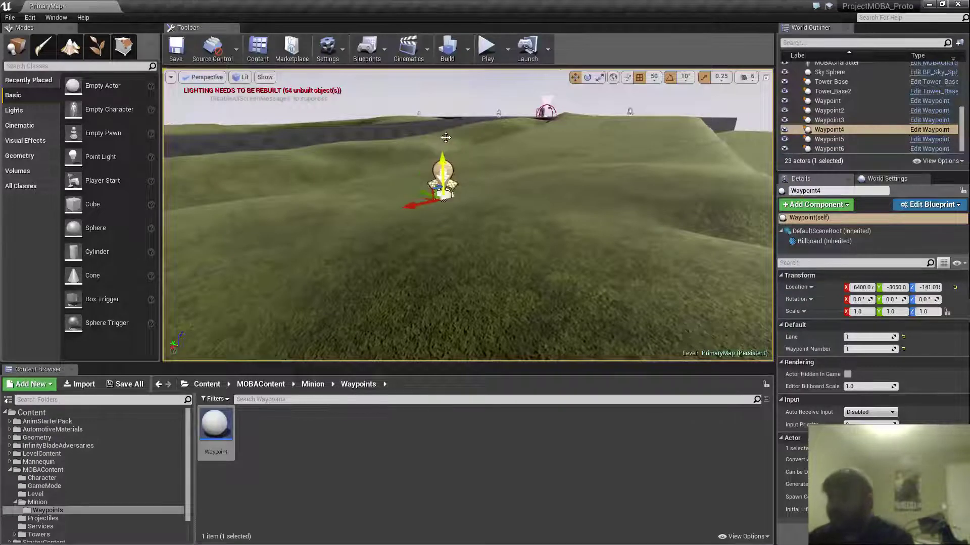
- Move the second grass waypoint to about X 8350, Y -3350, closer to the first
{"action": "right_click_drag", "start_coordinate": [507, 151], "coordinate": [561, 154]}
{"action": "mouse_move", "coordinate": [427, 206]}
{"action": "right_mouse_down"}
{"action": "mouse_move", "coordinate": [404, 201]}
{"action": "mouse_move", "coordinate": [437, 204]}
{"action": "mouse_move", "coordinate": [428, 206]}
{"action": "right_mouse_up"}
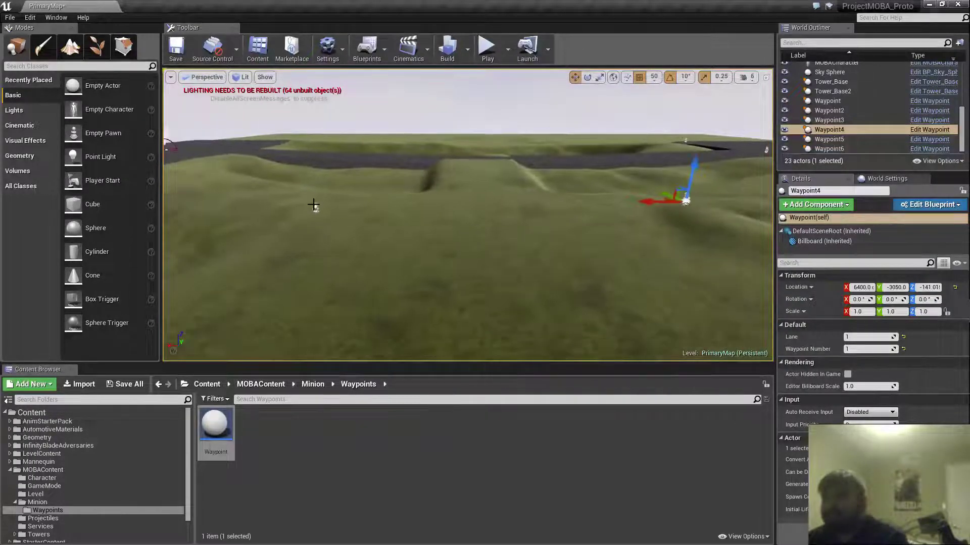
{"action": "left_click", "coordinate": [315, 208]}
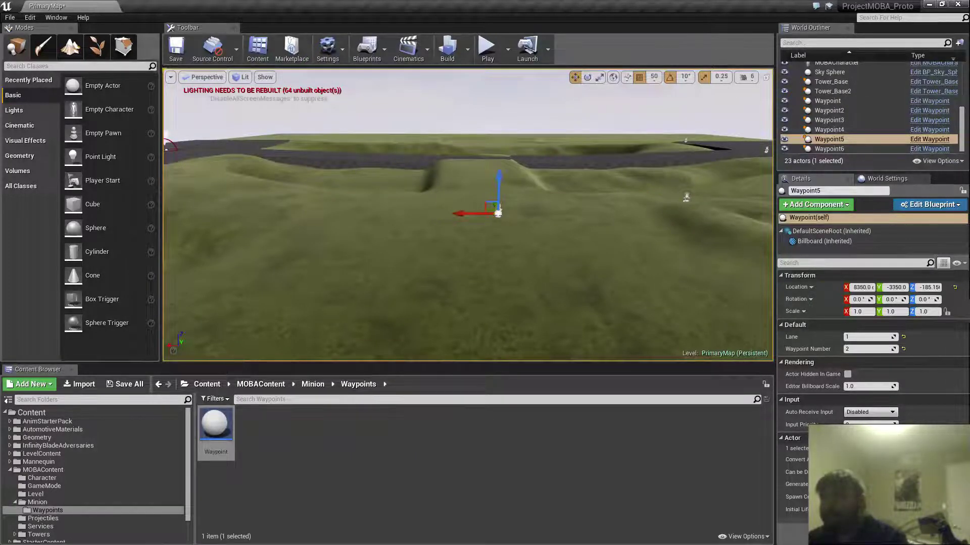
- Move the far platform's waypoint back along the side route to about X 10150, Y -3500 and drop it onto the ground
{"action": "right_click_drag", "start_coordinate": [291, 176], "coordinate": [154, 200]}
{"action": "left_click", "coordinate": [283, 177]}
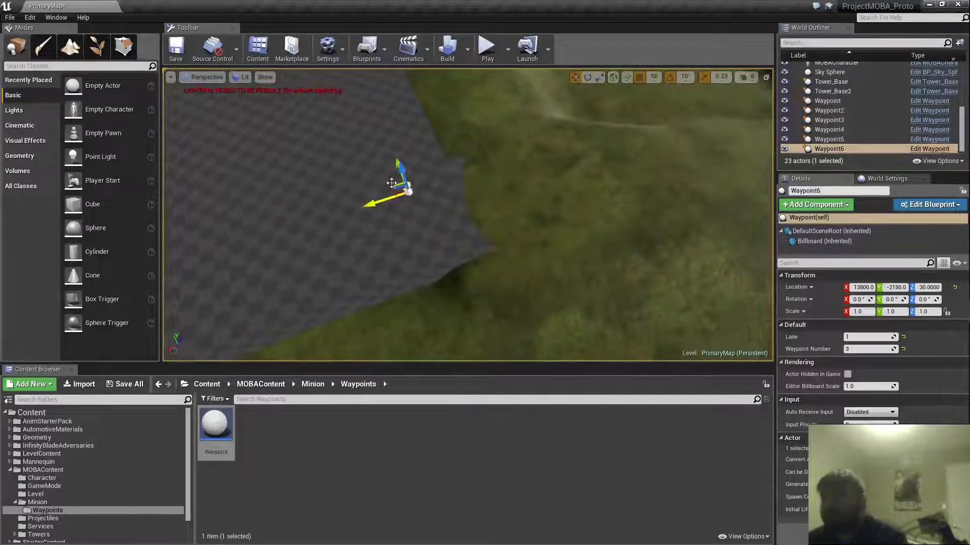
{"action": "left_click_drag", "start_coordinate": [391, 183], "coordinate": [705, 171]}
{"action": "right_click_drag", "start_coordinate": [704, 171], "coordinate": [798, 116]}
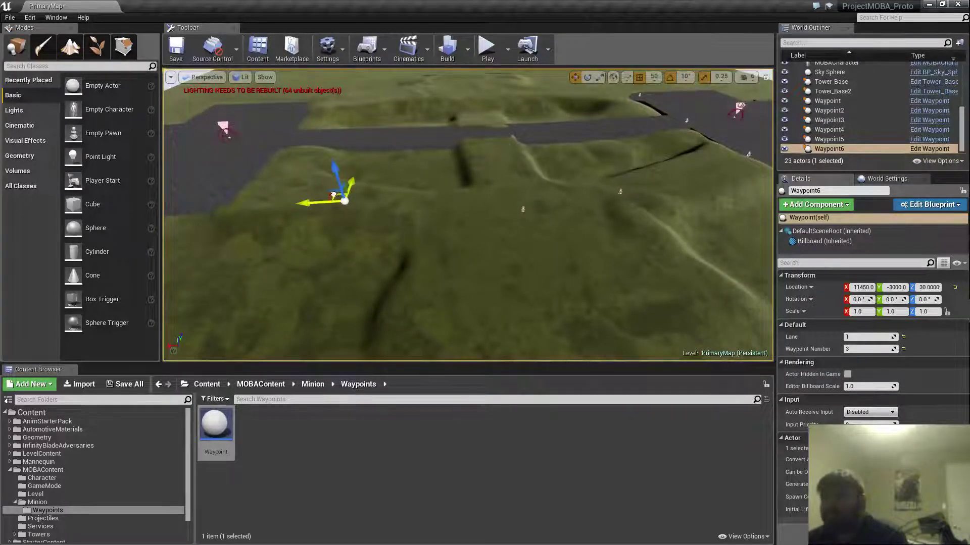
{"action": "right_click_drag", "start_coordinate": [445, 223], "coordinate": [445, 187]}
{"action": "key", "text": "w"}
{"action": "scroll", "coordinate": [445, 222], "scroll_direction": "down", "scroll_amount": 1}
{"action": "key", "text": "End"}
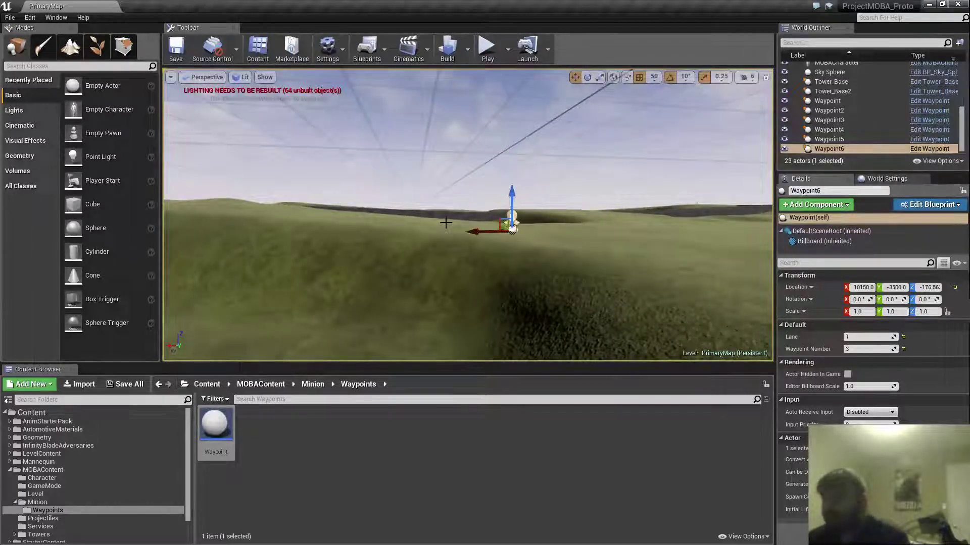
- Shift the third grass waypoint along the Y axis to Y -3200
{"action": "key", "text": "w"}
{"action": "right_click_drag", "start_coordinate": [445, 222], "coordinate": [606, 222]}
{"action": "scroll", "coordinate": [446, 222], "scroll_direction": "up", "scroll_amount": 1}
{"action": "key", "text": "a"}
{"action": "key", "text": "e"}
{"action": "right_click_drag", "start_coordinate": [525, 341], "coordinate": [580, 333]}
{"action": "key", "text": "s"}
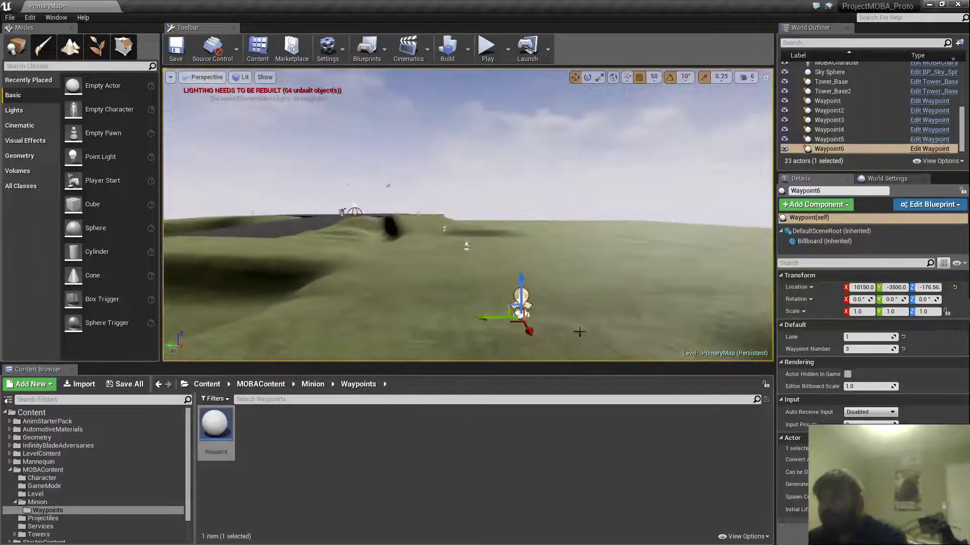
{"action": "left_click_drag", "start_coordinate": [497, 317], "coordinate": [409, 307]}
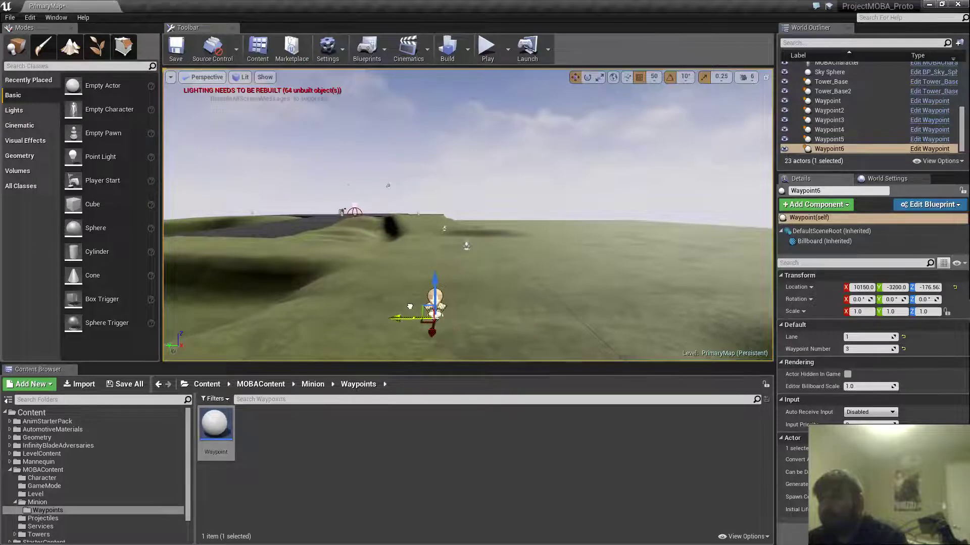
- Duplicate the third grass waypoint onto the far platform's edge at about X 13450, Y -2450 and lower it to Z 30
{"action": "key", "text": "d"}
{"action": "right_click_drag", "start_coordinate": [490, 308], "coordinate": [336, 309]}
{"action": "key", "text": "w"}
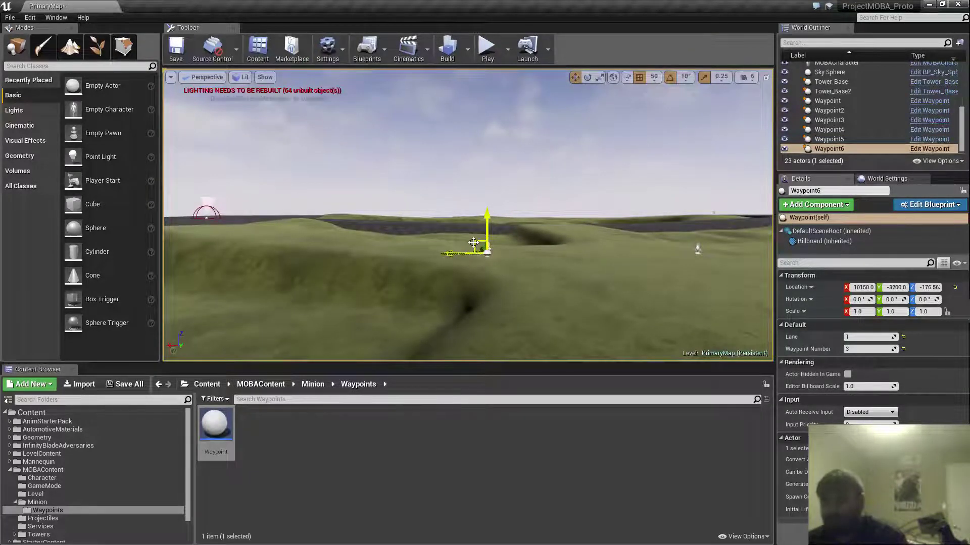
{"action": "mouse_move", "coordinate": [475, 247]}
{"action": "left_mouse_down", "text": "alt+shift"}
{"action": "mouse_move", "coordinate": [374, 247]}
{"action": "mouse_move", "coordinate": [456, 251]}
{"action": "left_mouse_up", "text": "alt+shift"}
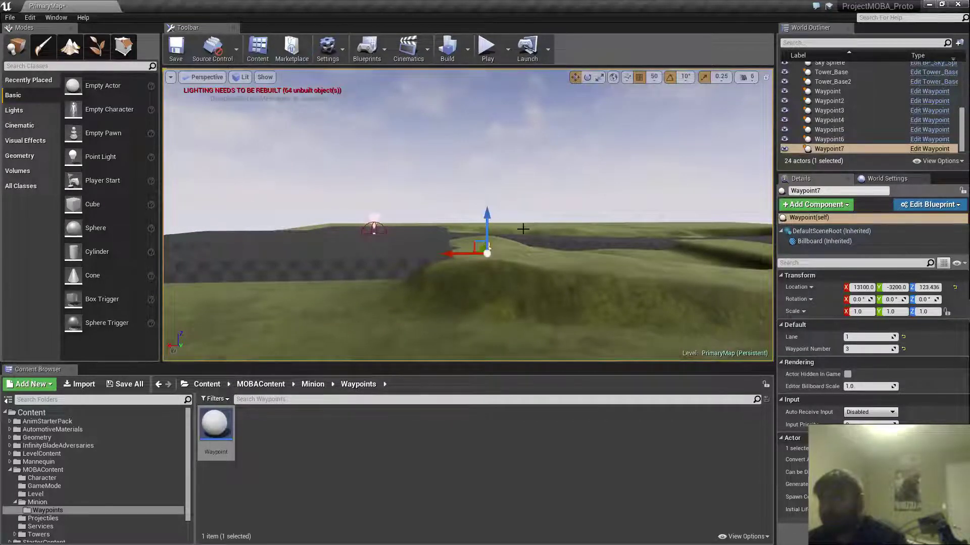
{"action": "right_click_drag", "start_coordinate": [523, 229], "coordinate": [707, 291]}
{"action": "key", "text": "s"}
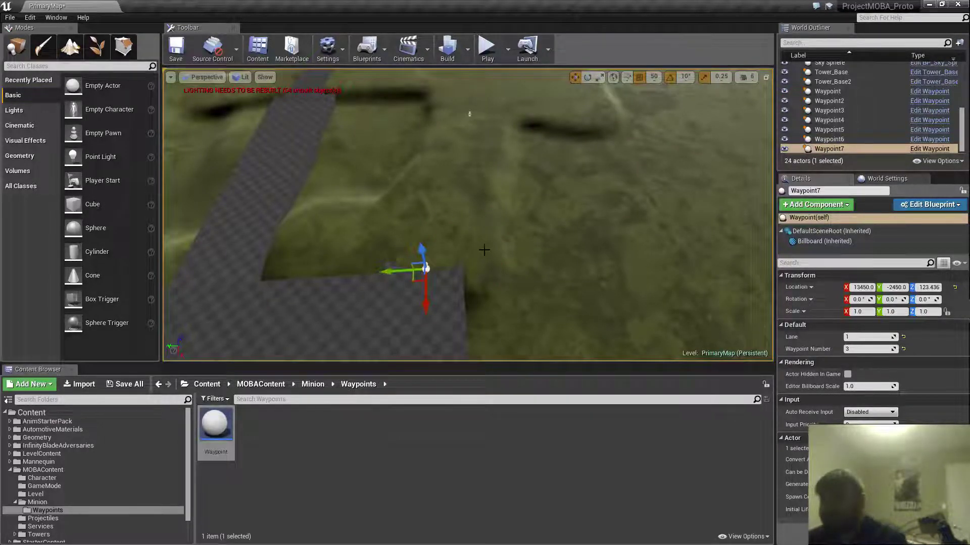
{"action": "right_click_drag", "start_coordinate": [490, 236], "coordinate": [426, 265]}
{"action": "key", "text": "w"}
{"action": "key", "text": "s"}
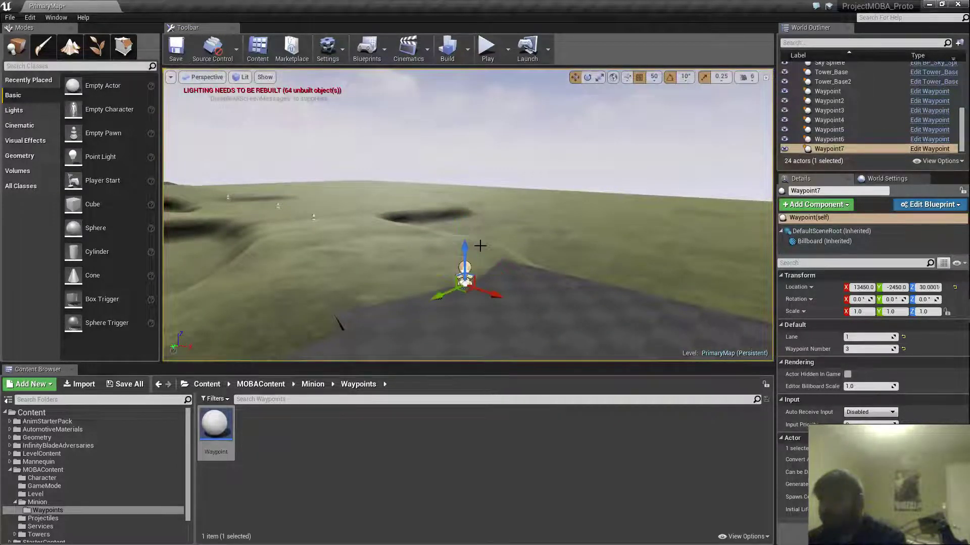
- Examine the waypoint route between the platforms and check the starting waypoint's lane and number
{"action": "right_click_drag", "start_coordinate": [480, 246], "coordinate": [376, 102]}
{"action": "key", "text": "w"}
{"action": "key", "text": "s"}
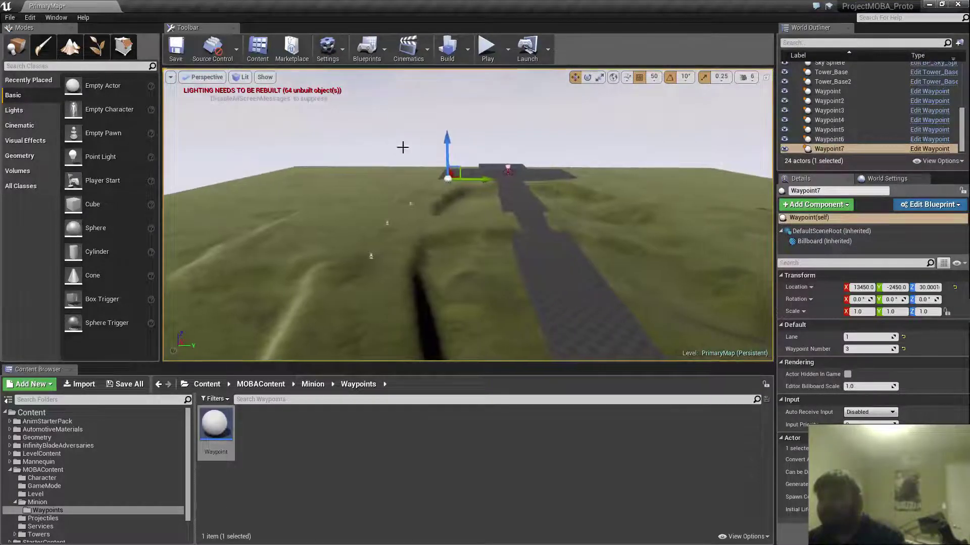
{"action": "left_click", "coordinate": [402, 147]}
{"action": "right_click_drag", "start_coordinate": [402, 147], "coordinate": [274, 119]}
{"action": "key", "text": "s"}
{"action": "key", "text": "w"}
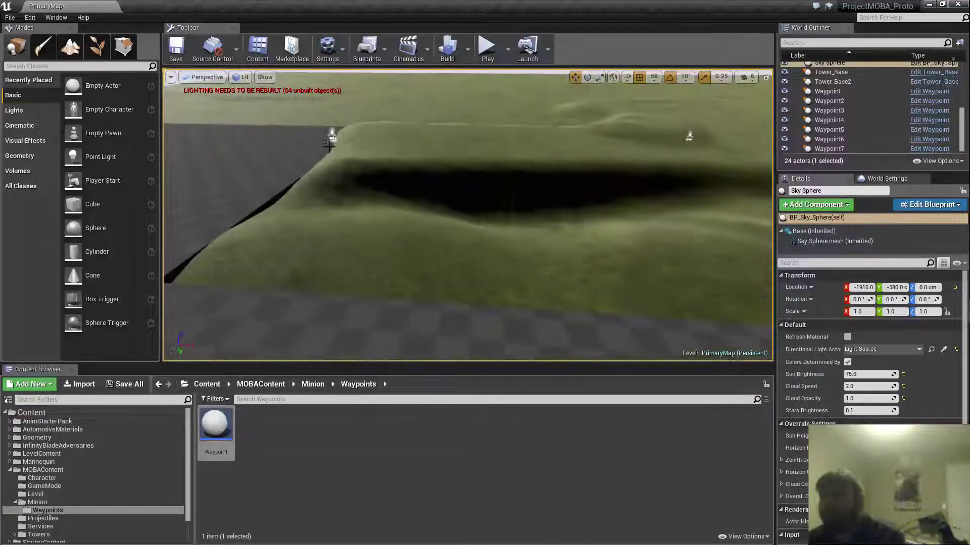
{"action": "left_click", "coordinate": [331, 135]}
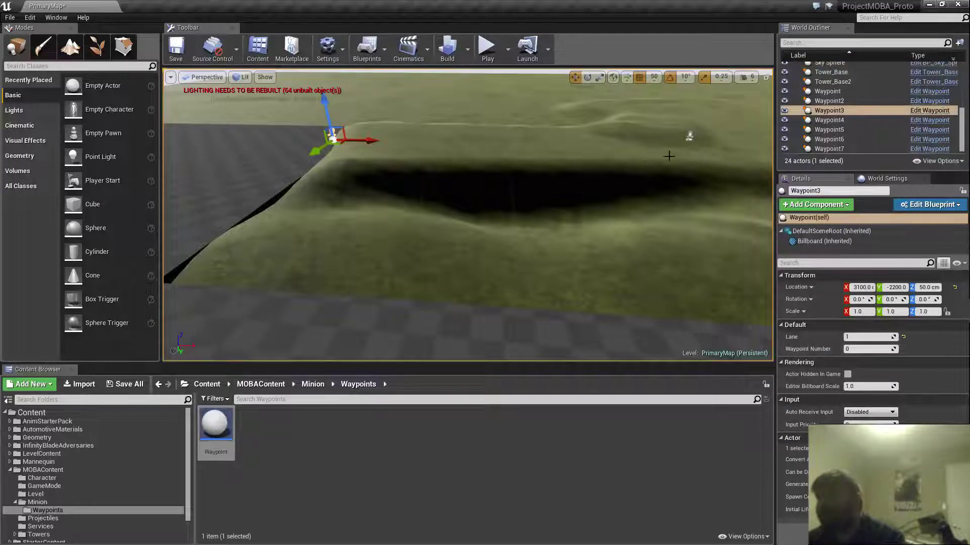
{"action": "right_click_drag", "start_coordinate": [588, 225], "coordinate": [613, 201]}
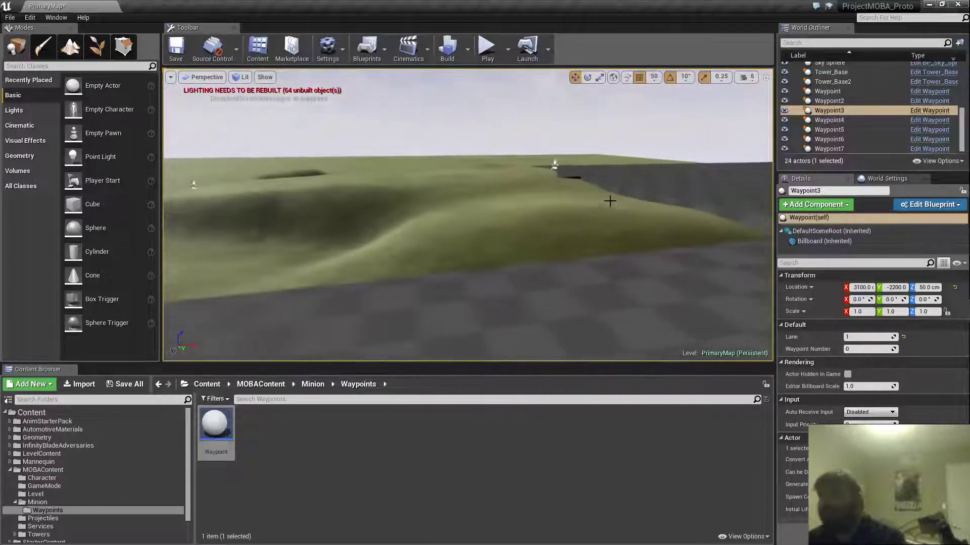
- Set the far platform waypoint's Waypoint Number to 4
{"action": "left_click", "coordinate": [553, 165]}
{"action": "left_click", "coordinate": [858, 349]}
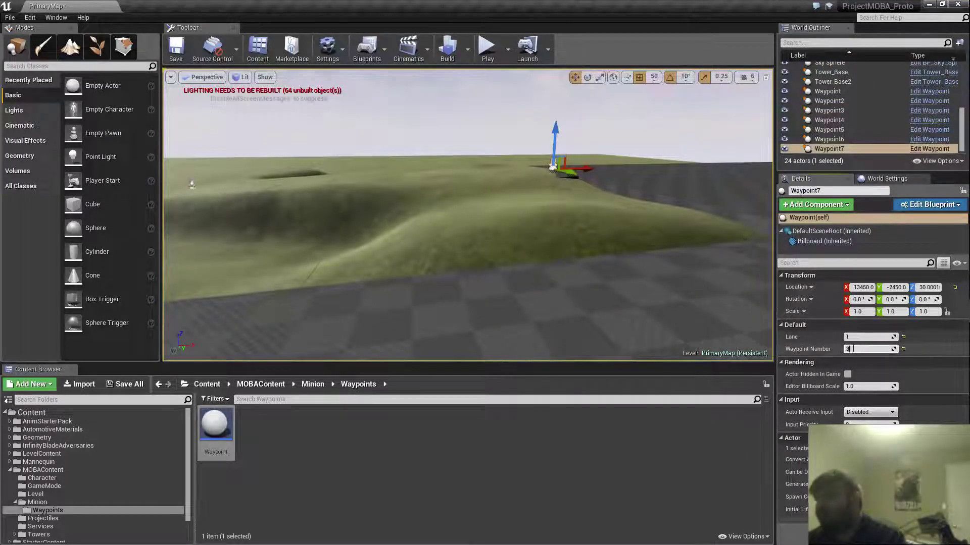
{"action": "type", "text": "3"}
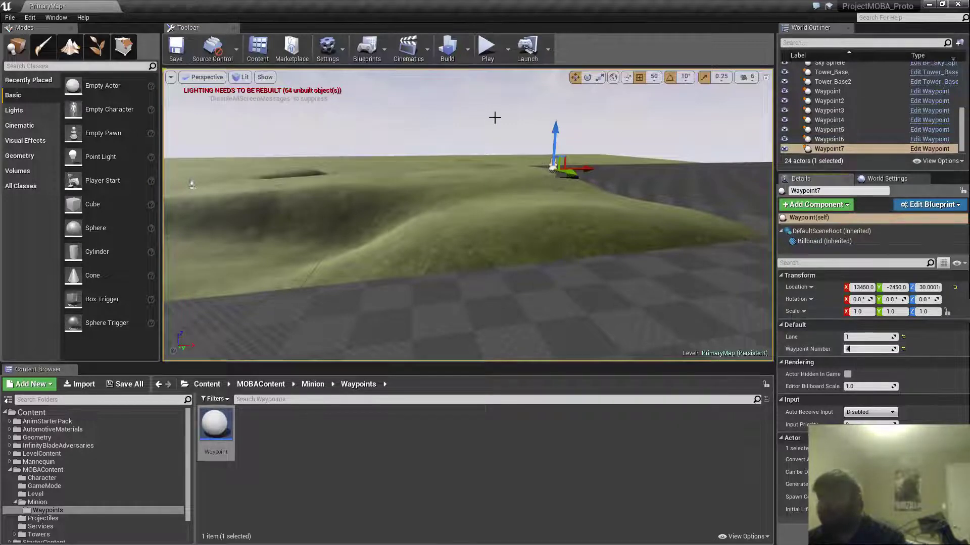
- Select the side route's four waypoints numbered 1 to 4 and duplicate them along the Y axis onto the middle lane, placing the far platform copy at Y 100
{"action": "right_click_drag", "start_coordinate": [519, 117], "coordinate": [626, 101]}
{"action": "left_click", "coordinate": [519, 116]}
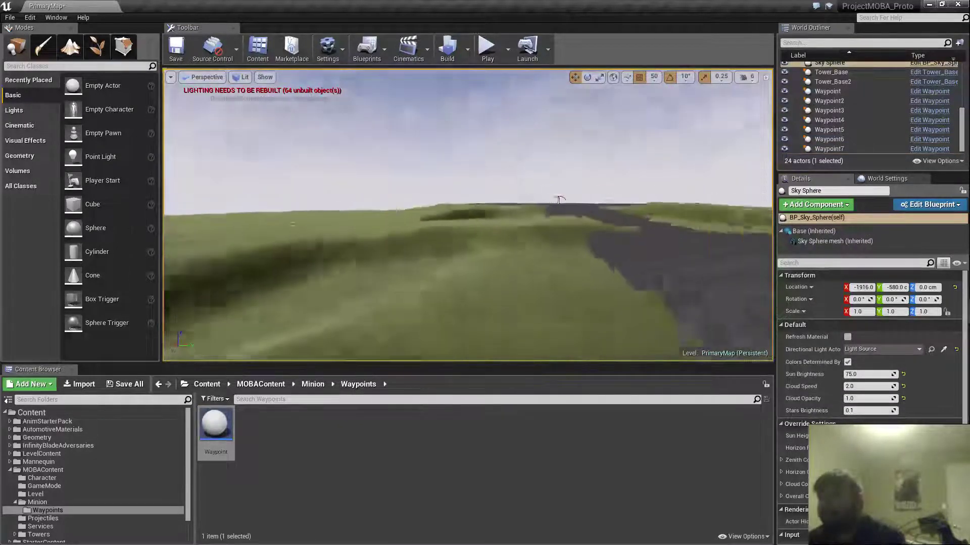
{"action": "right_click_drag", "start_coordinate": [559, 200], "coordinate": [556, 252]}
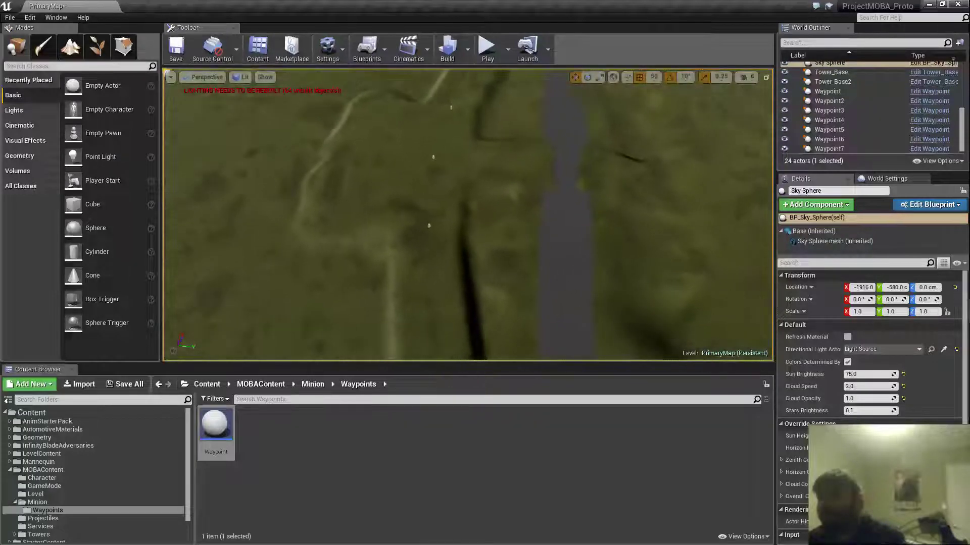
{"action": "left_click", "coordinate": [430, 226]}
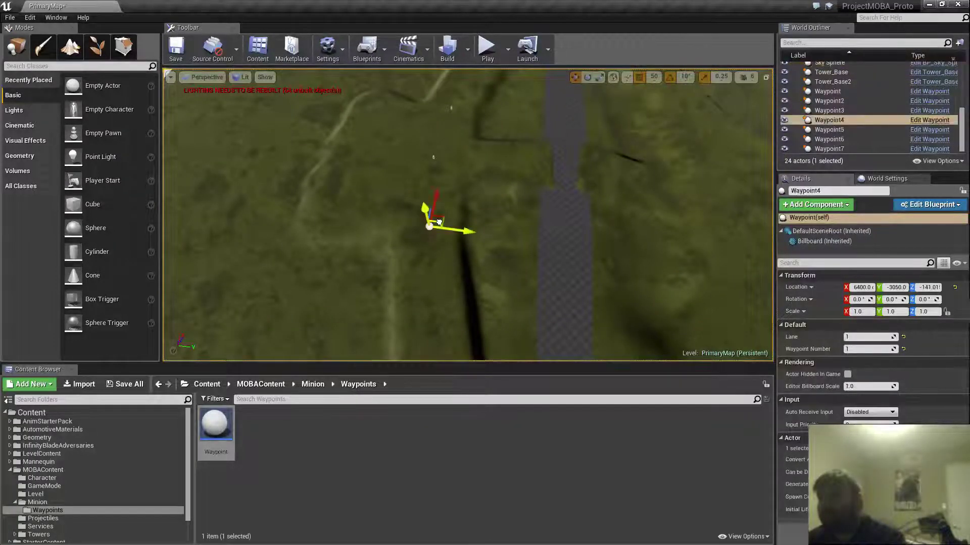
{"action": "right_click", "coordinate": [440, 224]}
{"action": "left_click", "coordinate": [428, 225]}
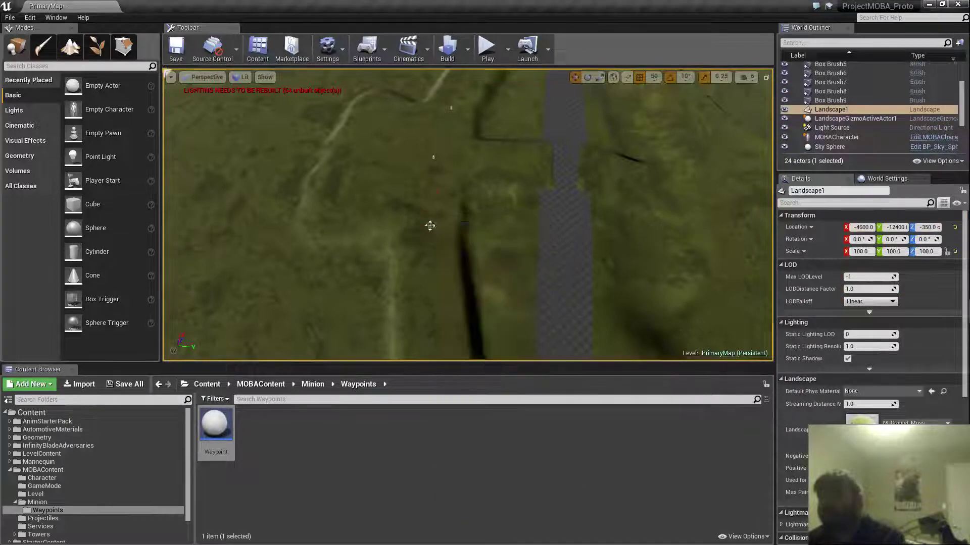
{"action": "right_click_drag", "start_coordinate": [429, 225], "coordinate": [423, 196]}
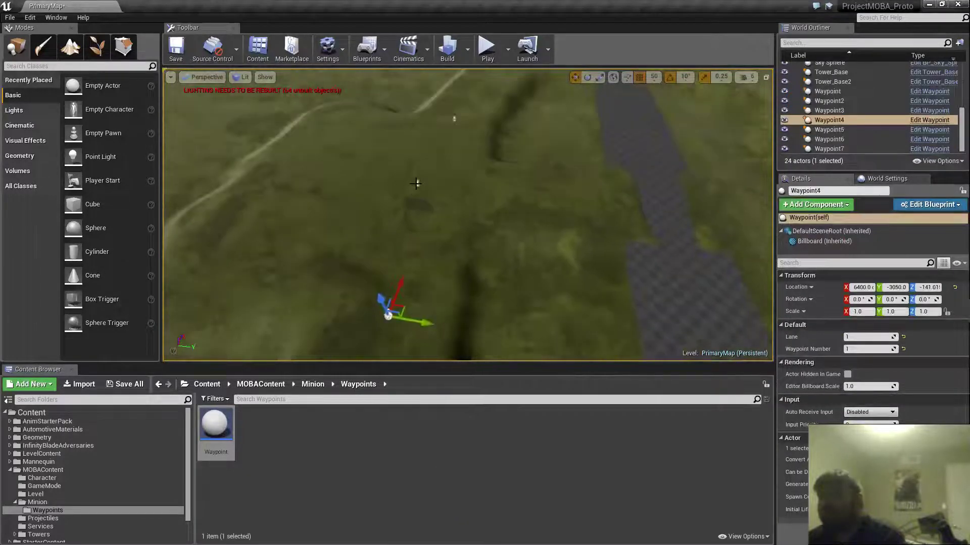
{"action": "left_click", "coordinate": [417, 183], "text": "ctrl"}
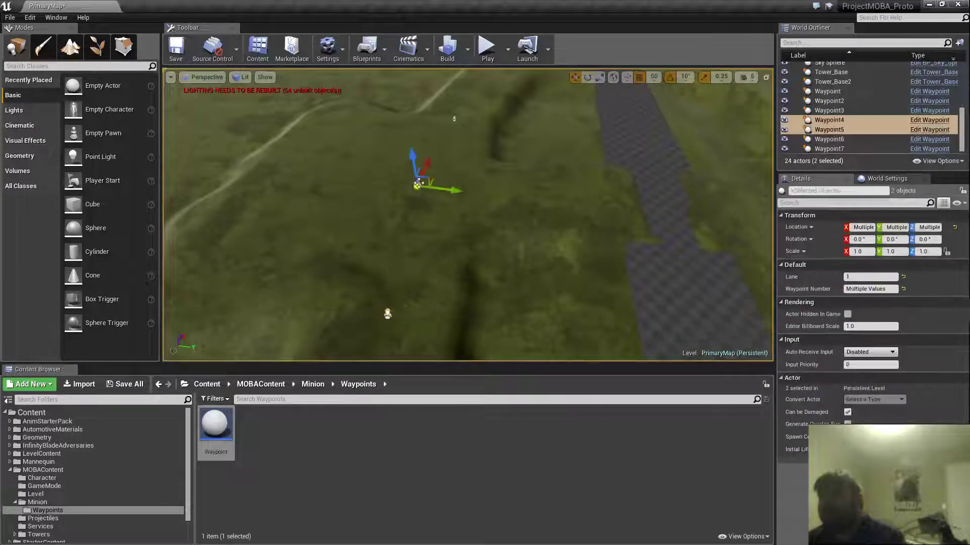
{"action": "left_click", "coordinate": [454, 118], "text": "ctrl"}
{"action": "right_click_drag", "start_coordinate": [454, 118], "coordinate": [488, 119]}
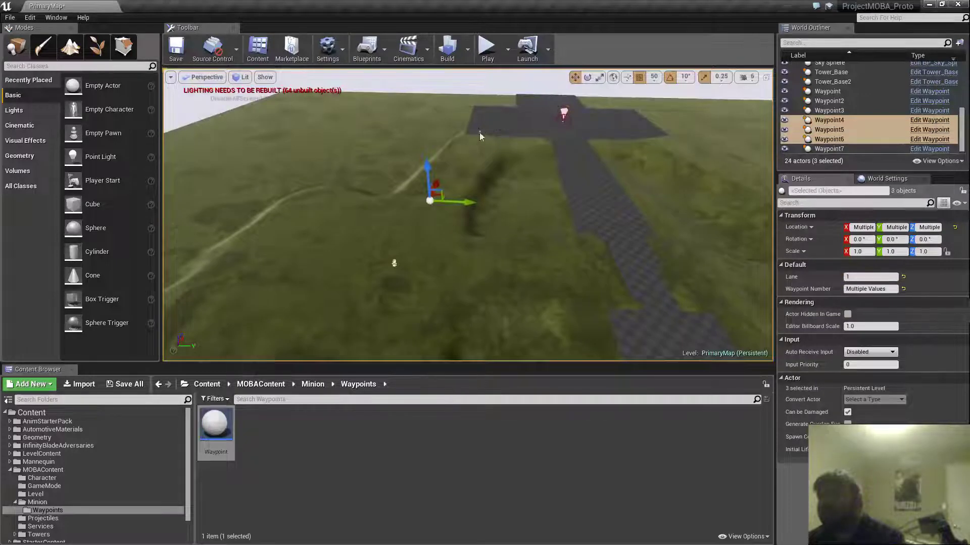
{"action": "left_click", "coordinate": [480, 134], "text": "ctrl"}
{"action": "mouse_move", "coordinate": [502, 138]}
{"action": "left_mouse_down", "text": "alt+shift"}
{"action": "mouse_move", "coordinate": [550, 140]}
{"action": "mouse_move", "coordinate": [518, 136]}
{"action": "left_mouse_up", "text": "alt+shift"}
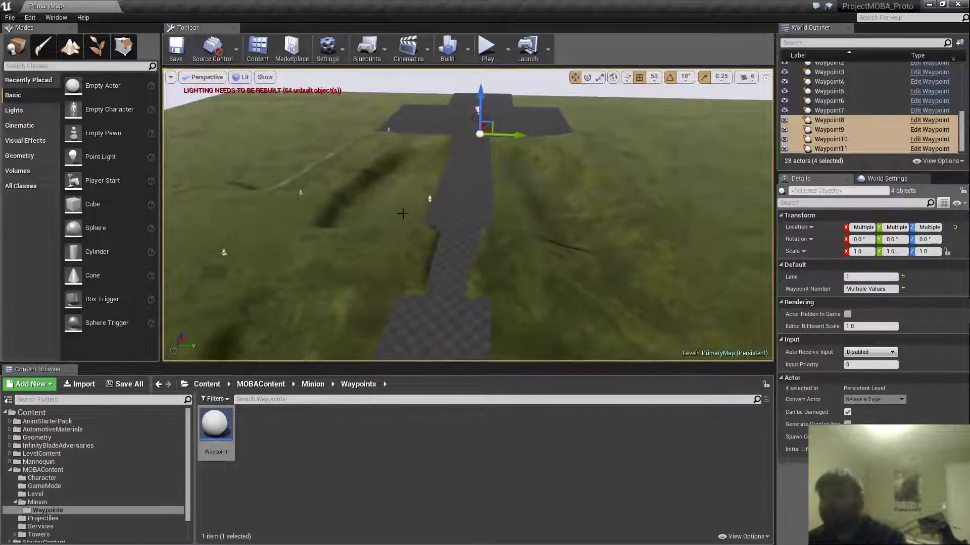
- Centre the middle lane's waypoints along the Y axis: number 3 at Y -100, number 1 at Y -50, and the near platform's starting waypoint at Y -50
{"action": "left_click", "coordinate": [428, 200]}
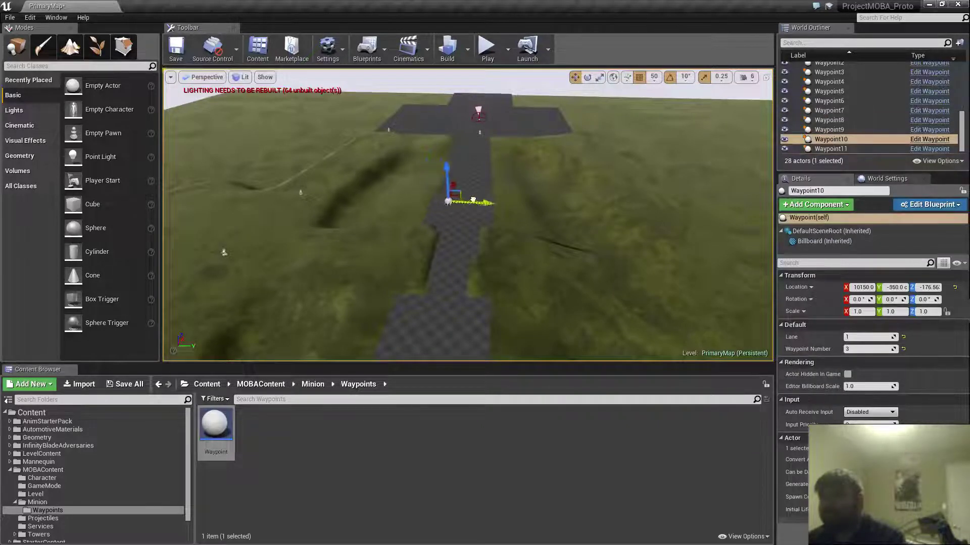
{"action": "right_click_drag", "start_coordinate": [425, 148], "coordinate": [425, 202]}
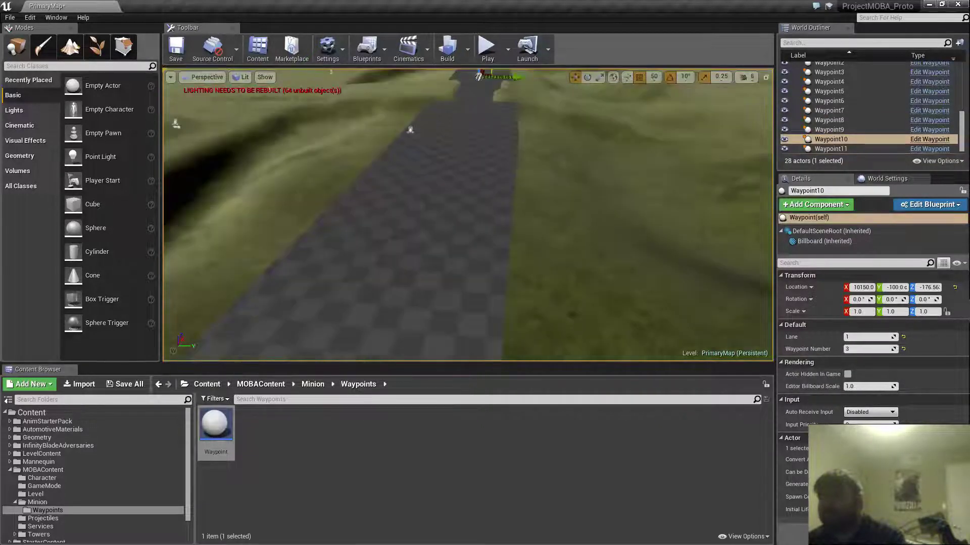
{"action": "left_click", "coordinate": [413, 129]}
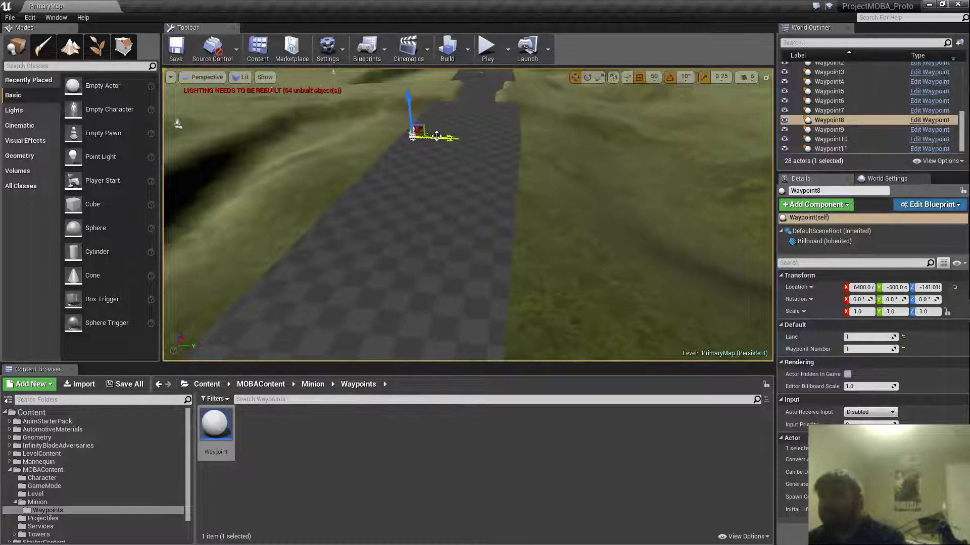
{"action": "mouse_move", "coordinate": [447, 218]}
{"action": "right_mouse_down"}
{"action": "mouse_move", "coordinate": [439, 225]}
{"action": "mouse_move", "coordinate": [452, 224]}
{"action": "mouse_move", "coordinate": [446, 218]}
{"action": "right_mouse_up"}
{"action": "left_click", "coordinate": [438, 235]}
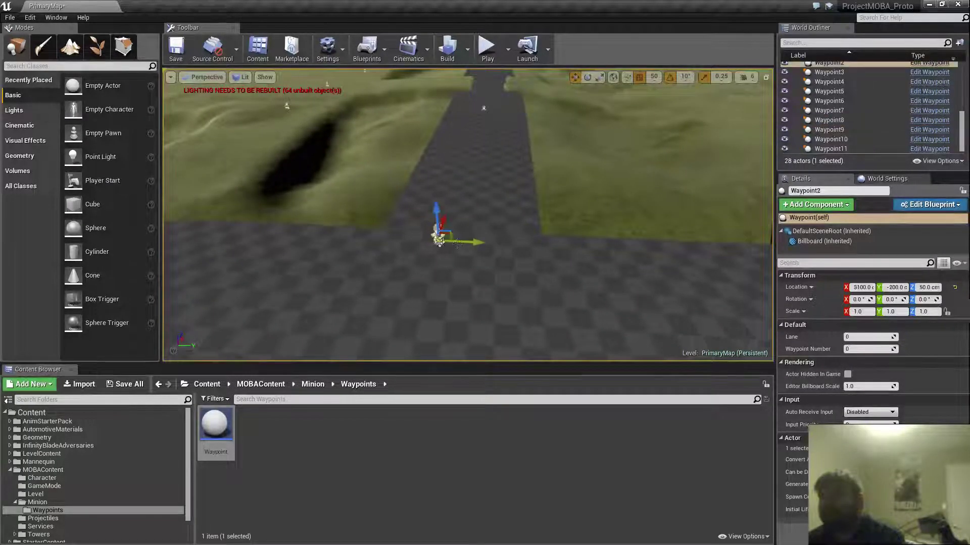
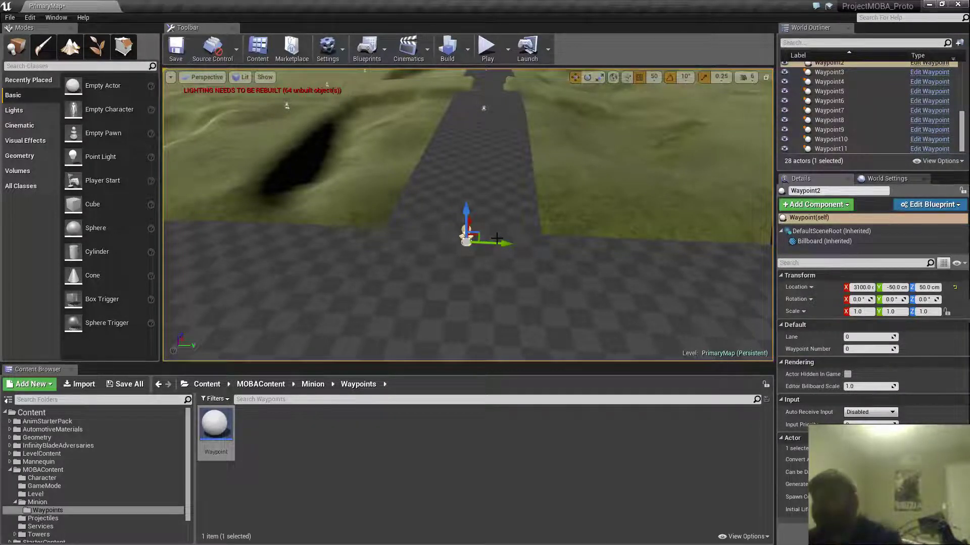
- Raise the middle lane's waypoints number 3 and 1 above the floor and drop them onto it at about Z -99 and Z -113
{"action": "right_click_drag", "start_coordinate": [494, 238], "coordinate": [590, 134]}
{"action": "key", "text": "w"}
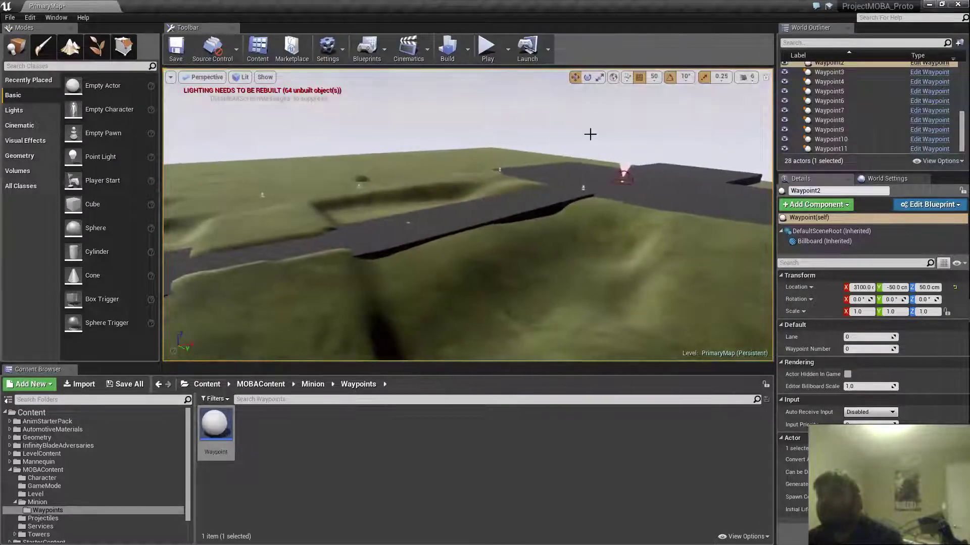
{"action": "left_click", "coordinate": [583, 187]}
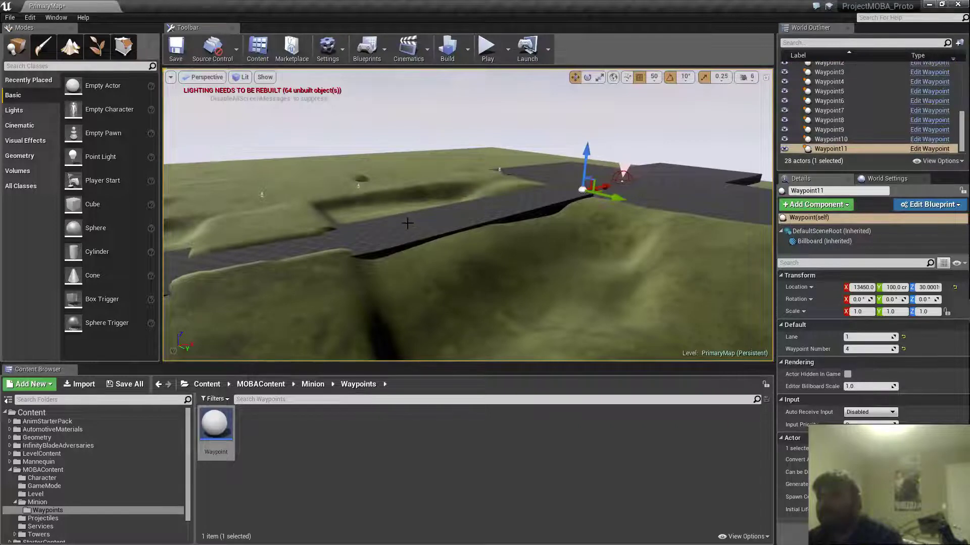
{"action": "left_click", "coordinate": [407, 223]}
{"action": "right_click_drag", "start_coordinate": [407, 223], "coordinate": [394, 231]}
{"action": "left_click", "coordinate": [600, 227]}
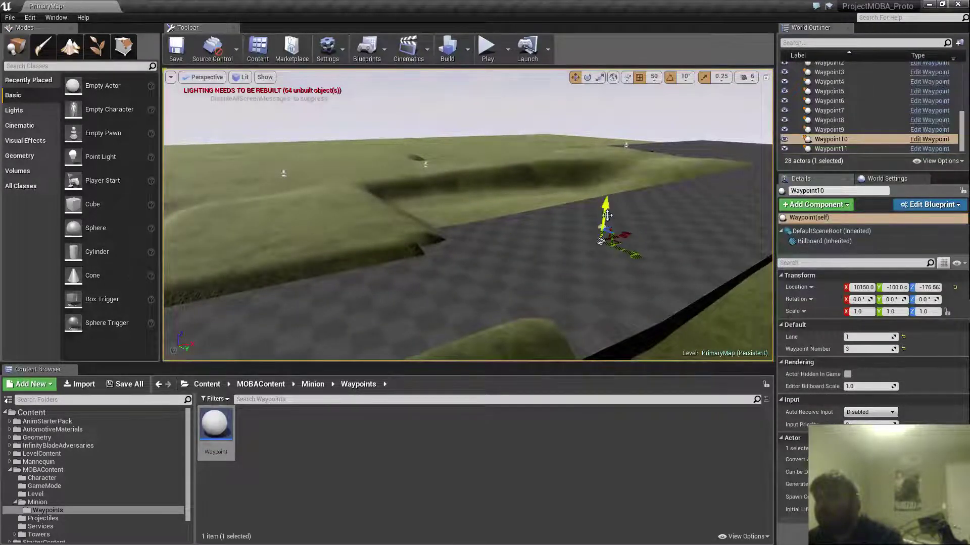
{"action": "left_click_drag", "start_coordinate": [606, 216], "coordinate": [608, 158]}
{"action": "key", "text": "End"}
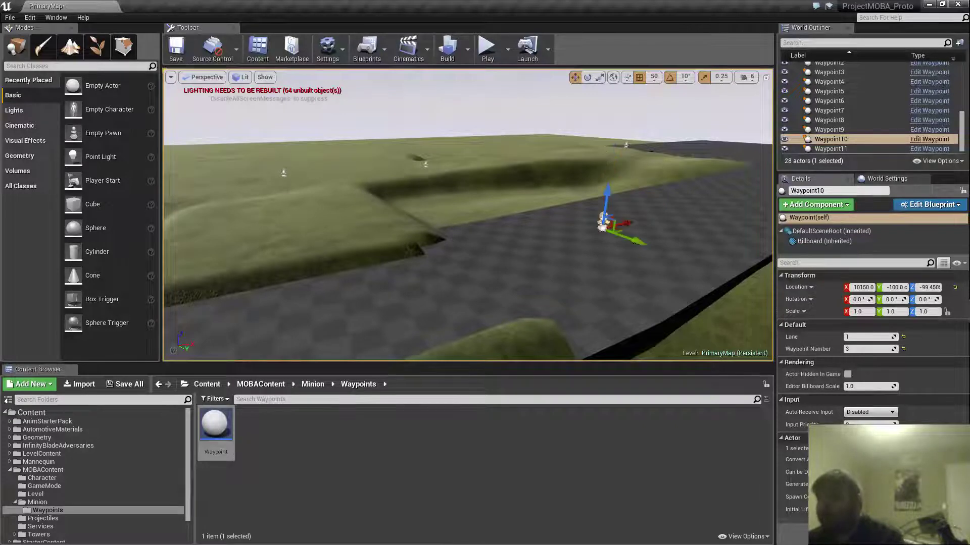
{"action": "right_click_drag", "start_coordinate": [343, 229], "coordinate": [199, 228]}
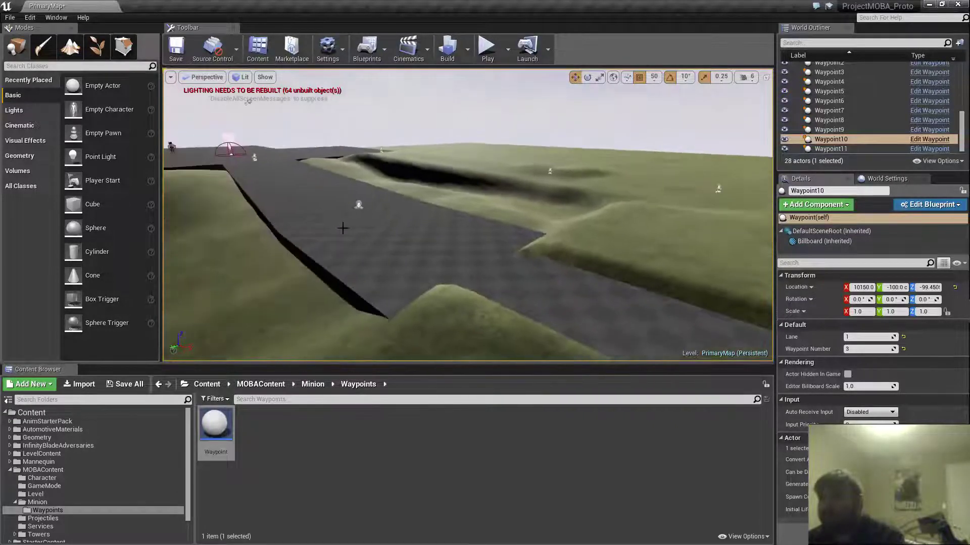
{"action": "left_click", "coordinate": [357, 205]}
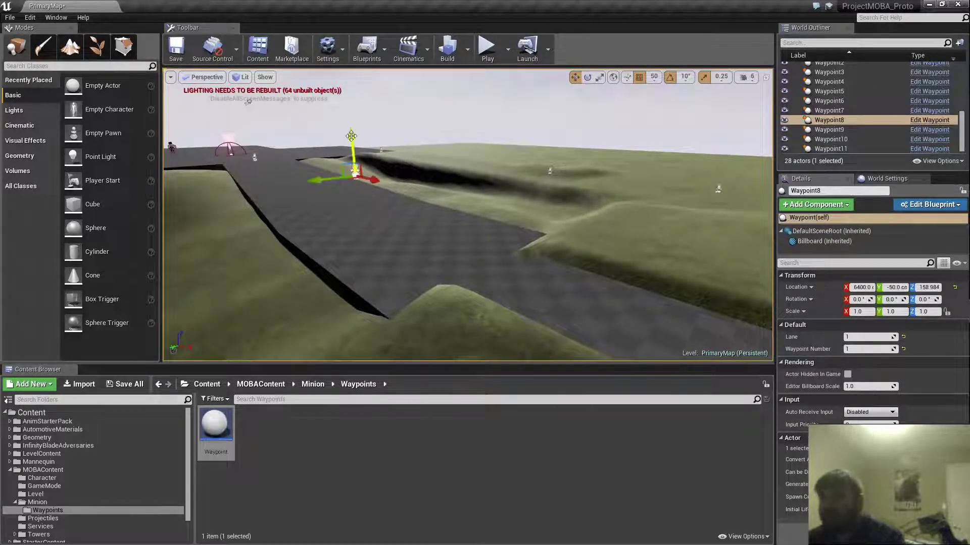
- Select the middle lane's waypoints number 4, 3 and 1 and duplicate them along the positive Y axis onto the opposite side route
{"action": "right_click_drag", "start_coordinate": [288, 159], "coordinate": [187, 140]}
{"action": "key", "text": "w"}
{"action": "right_click_drag", "start_coordinate": [452, 186], "coordinate": [420, 185]}
{"action": "key", "text": "d"}
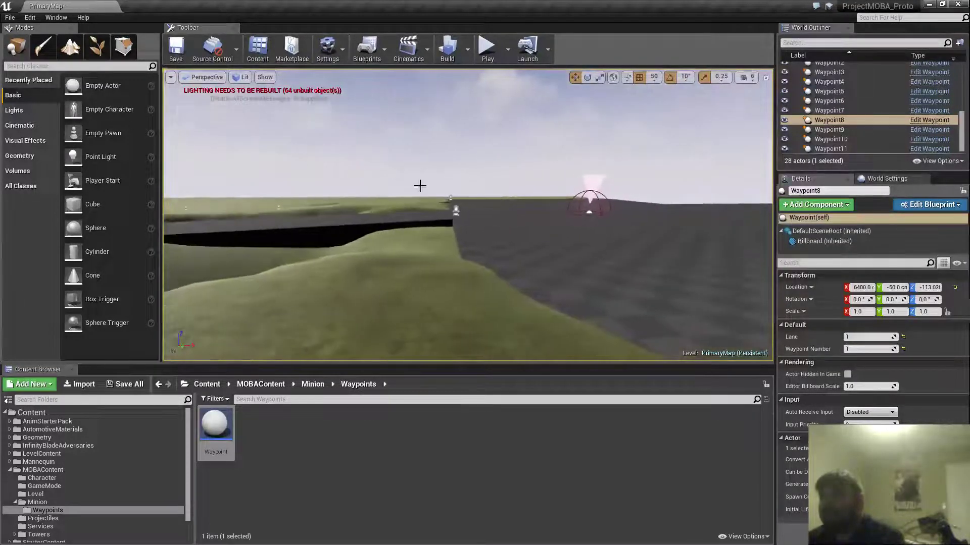
{"action": "left_click", "coordinate": [455, 211]}
{"action": "key", "text": "a"}
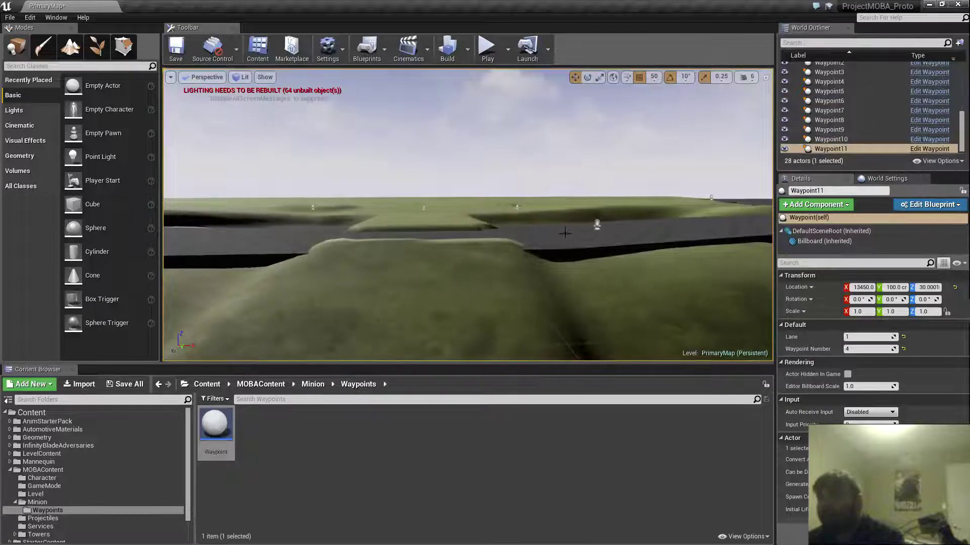
{"action": "left_click", "coordinate": [597, 226], "text": "ctrl"}
{"action": "right_click_drag", "start_coordinate": [597, 225], "coordinate": [530, 225]}
{"action": "left_click", "coordinate": [382, 231], "text": "ctrl"}
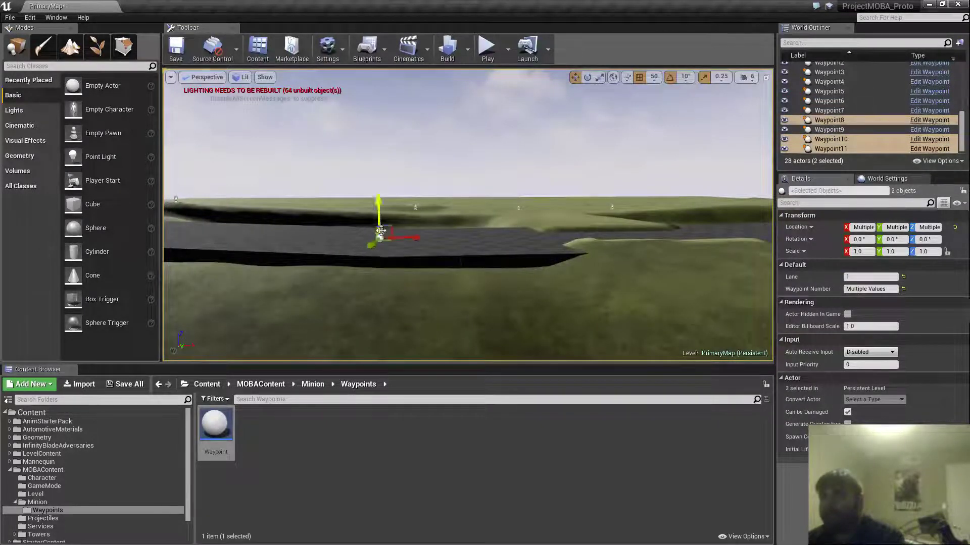
{"action": "key", "text": "a"}
{"action": "right_click_drag", "start_coordinate": [381, 230], "coordinate": [374, 275]}
{"action": "key", "text": "a"}
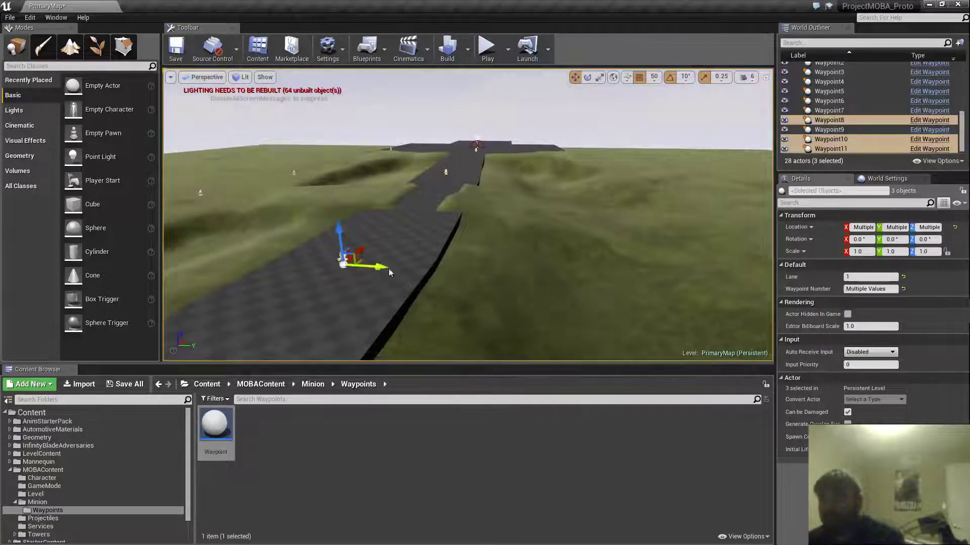
{"action": "left_click_drag", "start_coordinate": [384, 268], "coordinate": [578, 273], "text": "alt+shift"}
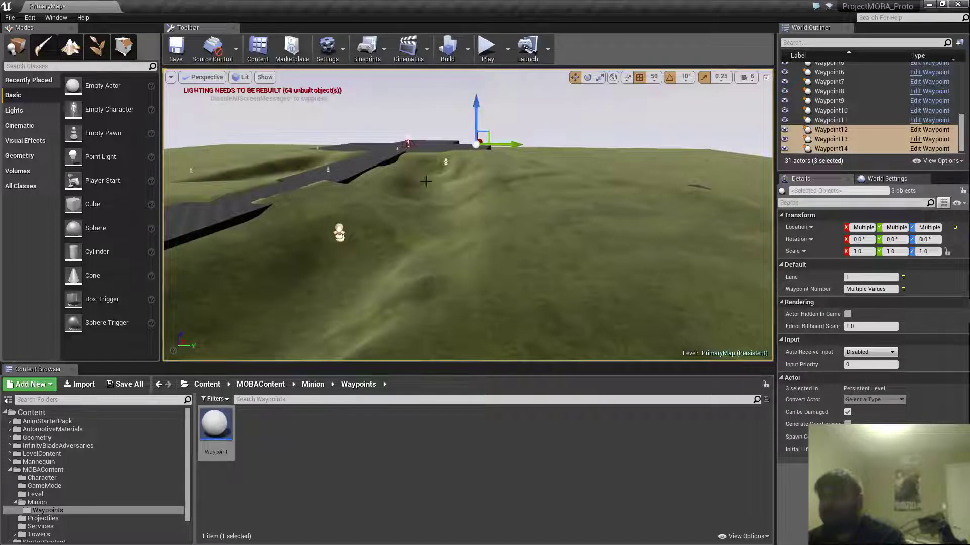
- Move the opposite side route's waypoints number 3 and 1 further outward along the Y axis
{"action": "left_click", "coordinate": [444, 162]}
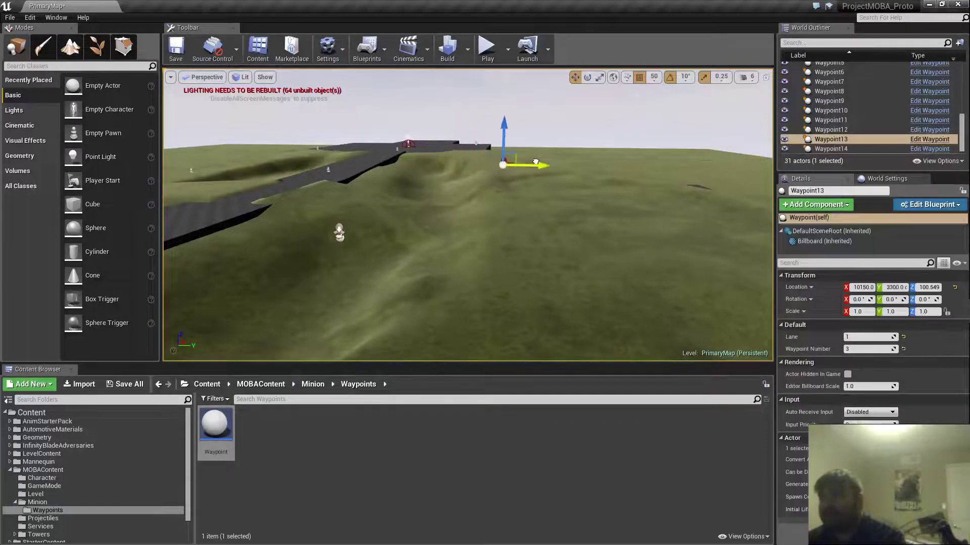
{"action": "left_click", "coordinate": [340, 234]}
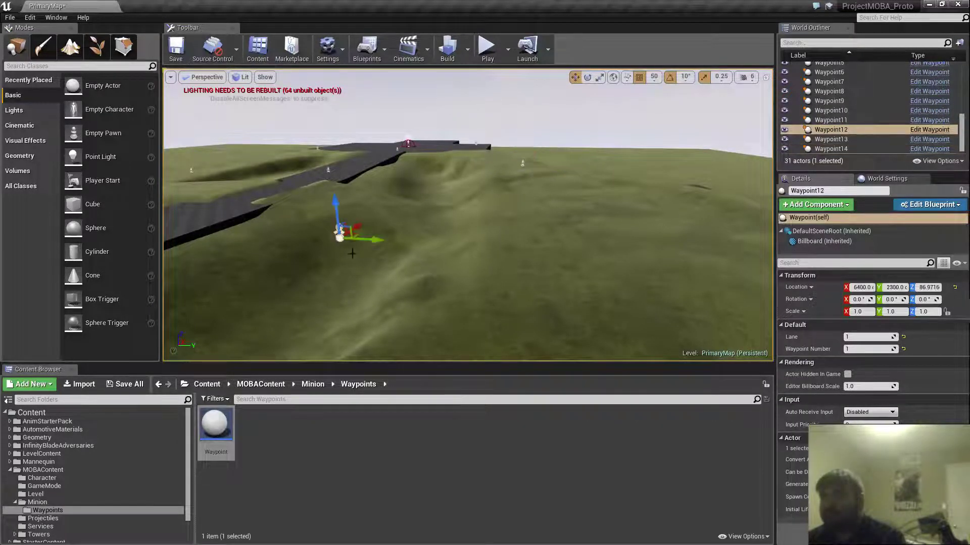
- Duplicate the first side route's waypoint number 2 onto the middle lane at Y -100, Z about -120, and onto the opposite route at Y 4150, Z about -185
{"action": "right_click_drag", "start_coordinate": [485, 263], "coordinate": [500, 285]}
{"action": "right_click_drag", "start_coordinate": [283, 242], "coordinate": [333, 243]}
{"action": "left_click", "coordinate": [349, 228]}
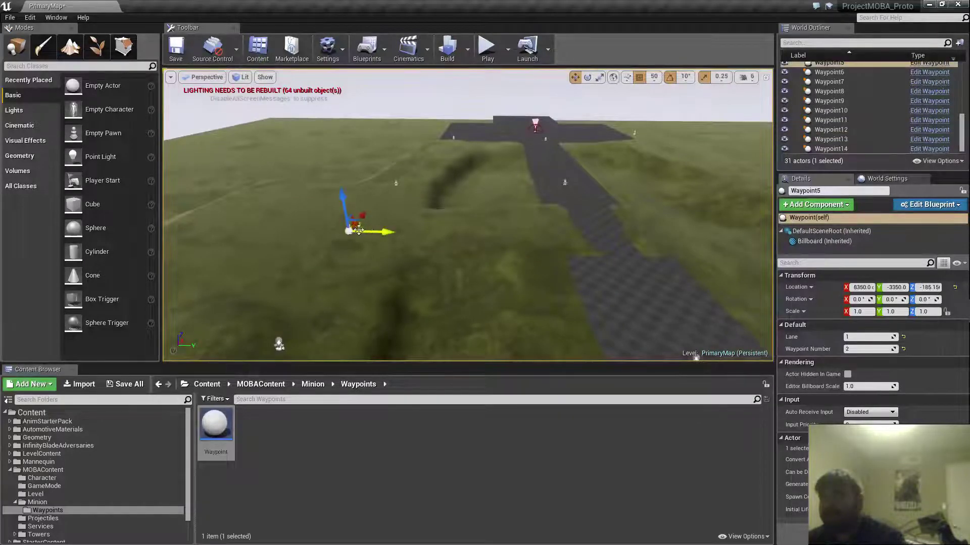
{"action": "right_click_drag", "start_coordinate": [404, 246], "coordinate": [409, 217]}
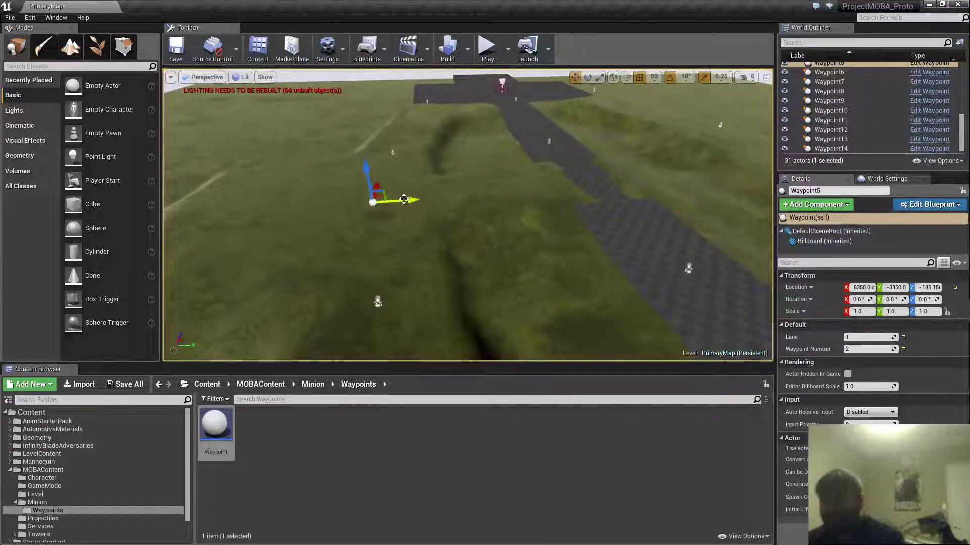
{"action": "left_click_drag", "start_coordinate": [407, 201], "coordinate": [493, 201], "text": "alt+shift"}
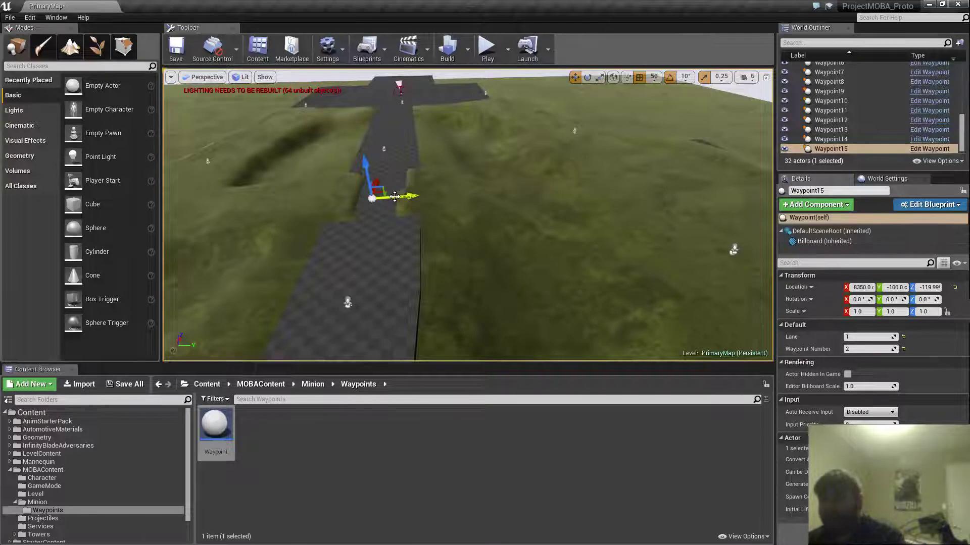
{"action": "left_click_drag", "start_coordinate": [415, 201], "coordinate": [510, 201], "text": "alt+shift"}
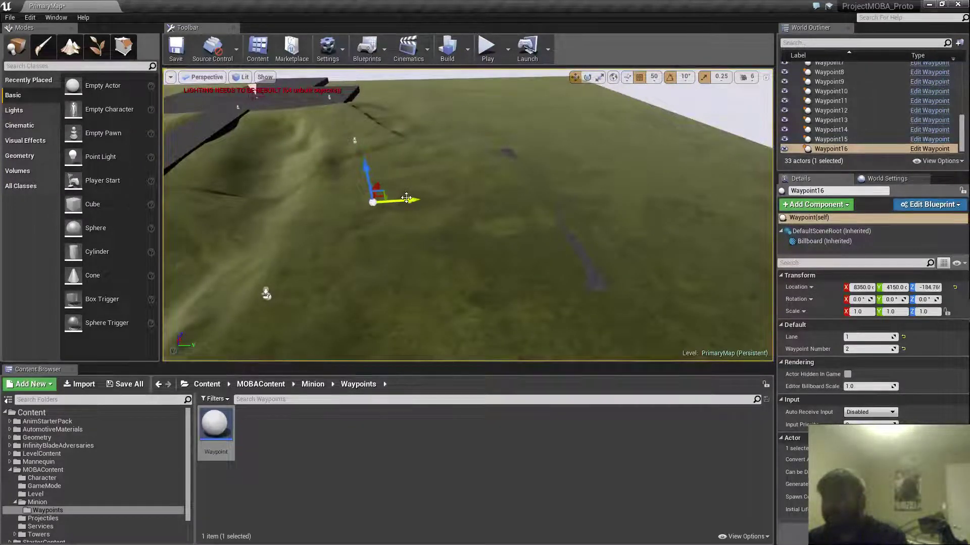
- Move the opposite side route's waypoint number 1 to X 6050, Y 4000 and lower it to about Z -123
{"action": "right_click_drag", "start_coordinate": [382, 234], "coordinate": [311, 269]}
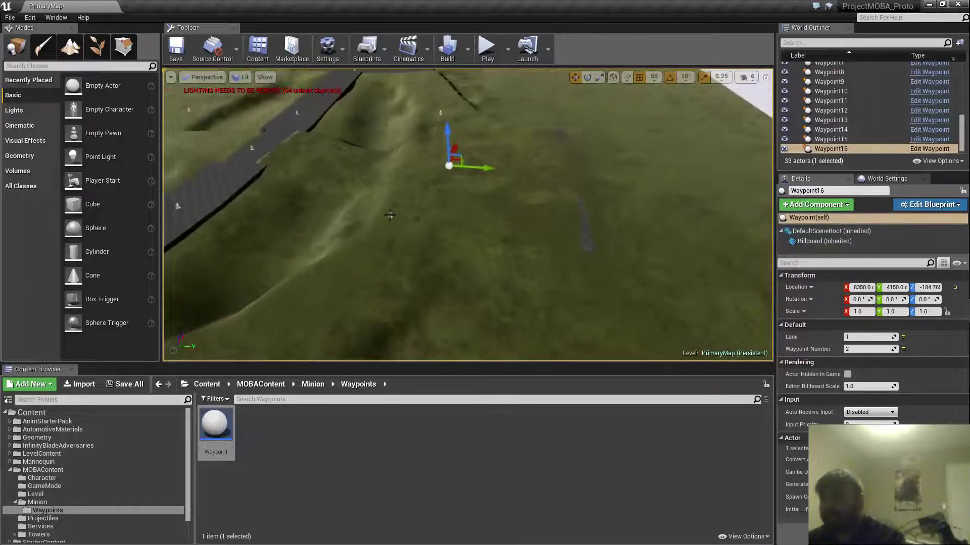
{"action": "left_click", "coordinate": [389, 215]}
{"action": "key", "text": "d"}
{"action": "right_click_drag", "start_coordinate": [449, 221], "coordinate": [285, 206]}
{"action": "left_click_drag", "start_coordinate": [457, 203], "coordinate": [457, 203]}
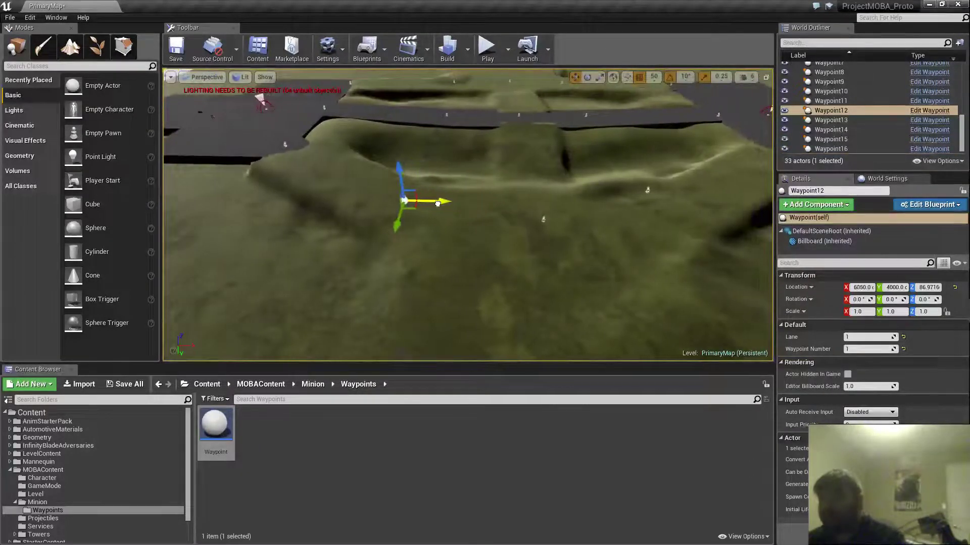
- Set the Lane of the middle lane's starting waypoint on the near platform to 1
{"action": "right_click_drag", "start_coordinate": [310, 163], "coordinate": [323, 212]}
{"action": "key", "text": "s"}
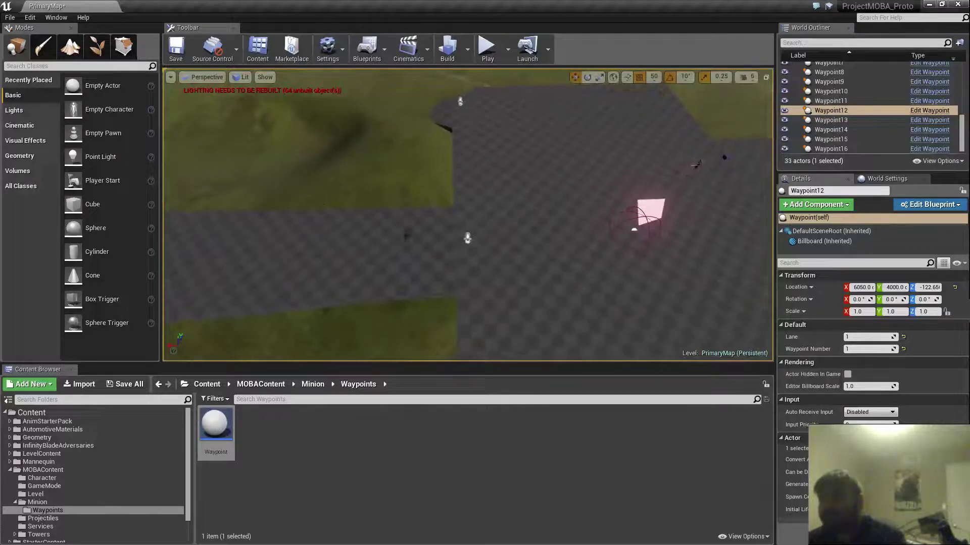
{"action": "left_click", "coordinate": [469, 237]}
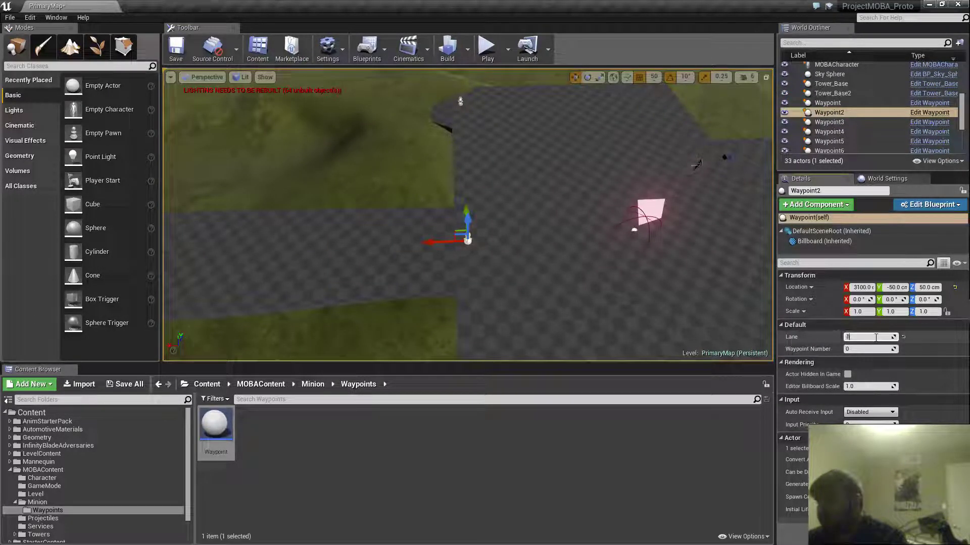
{"action": "right_click_drag", "start_coordinate": [584, 268], "coordinate": [584, 268]}
{"action": "key", "text": "a"}
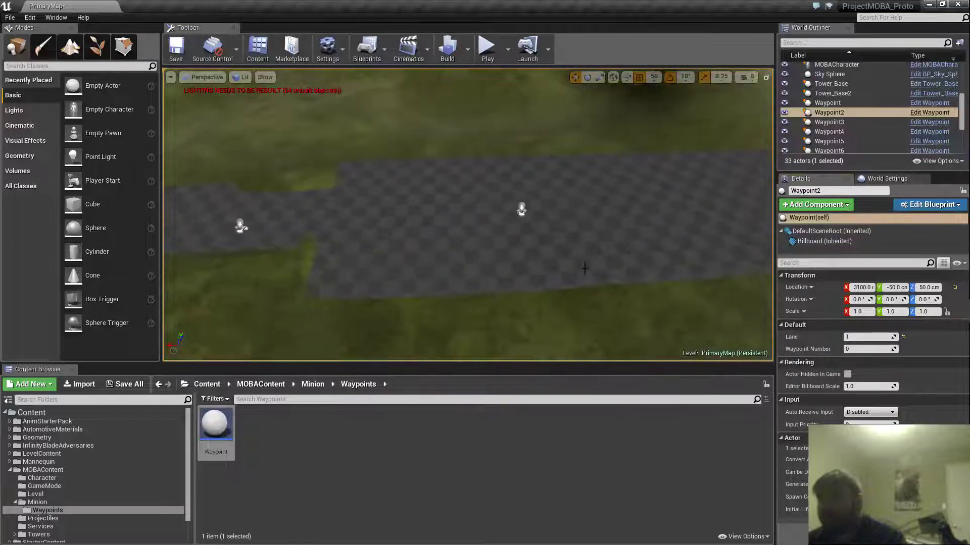
- Set the Lane of the first side route's starting waypoint on the near platform, at Y -2200, to 0
{"action": "left_click", "coordinate": [521, 209]}
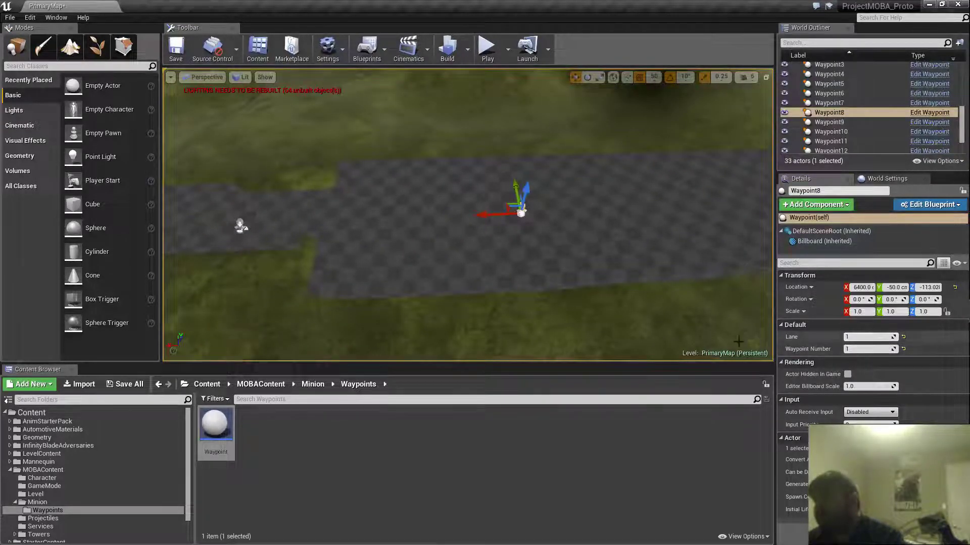
{"action": "key", "text": "s"}
{"action": "right_click_drag", "start_coordinate": [649, 296], "coordinate": [648, 296]}
{"action": "key", "text": "w"}
{"action": "left_click", "coordinate": [463, 199]}
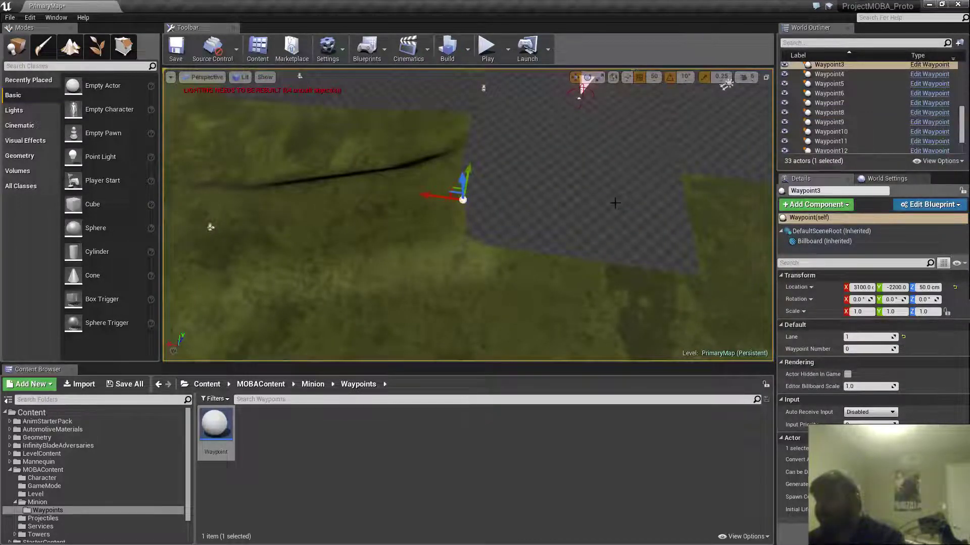
{"action": "left_click", "coordinate": [851, 338]}
{"action": "type", "text": "0"}
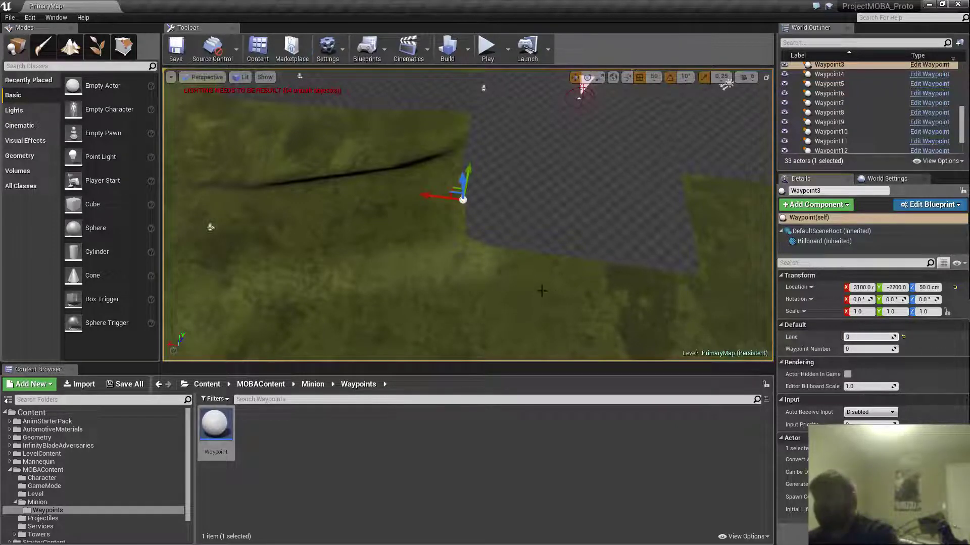
- Set the Lane of the first side route's waypoints number 1 and 2 to 0
{"action": "right_click_drag", "start_coordinate": [542, 291], "coordinate": [533, 288]}
{"action": "key", "text": "a"}
{"action": "left_click", "coordinate": [512, 202]}
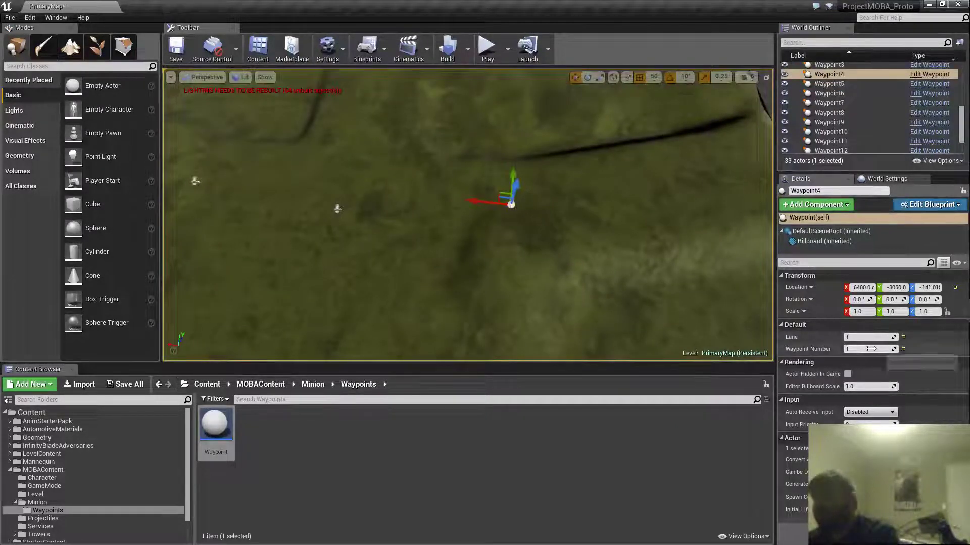
{"action": "left_click", "coordinate": [338, 209]}
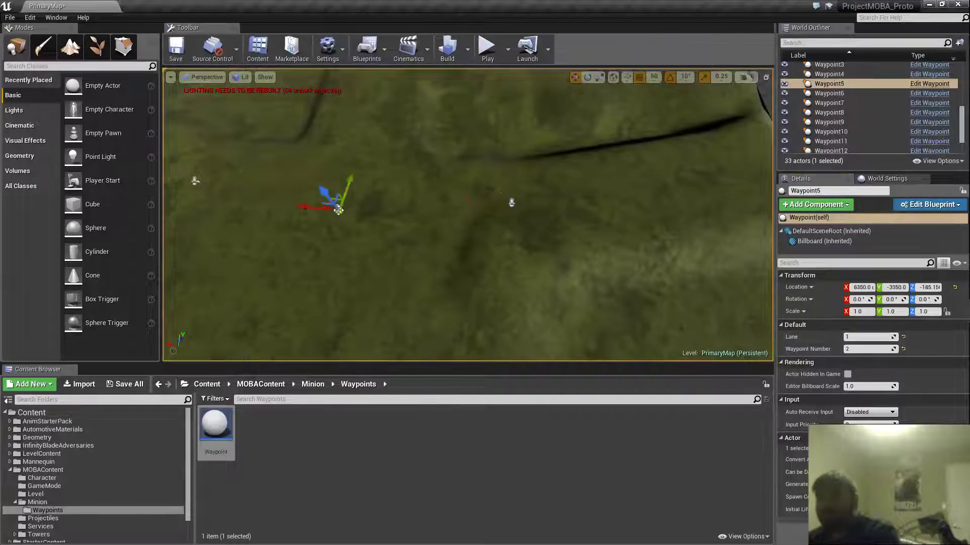
{"action": "left_click", "coordinate": [868, 337]}
{"action": "type", "text": "0"}
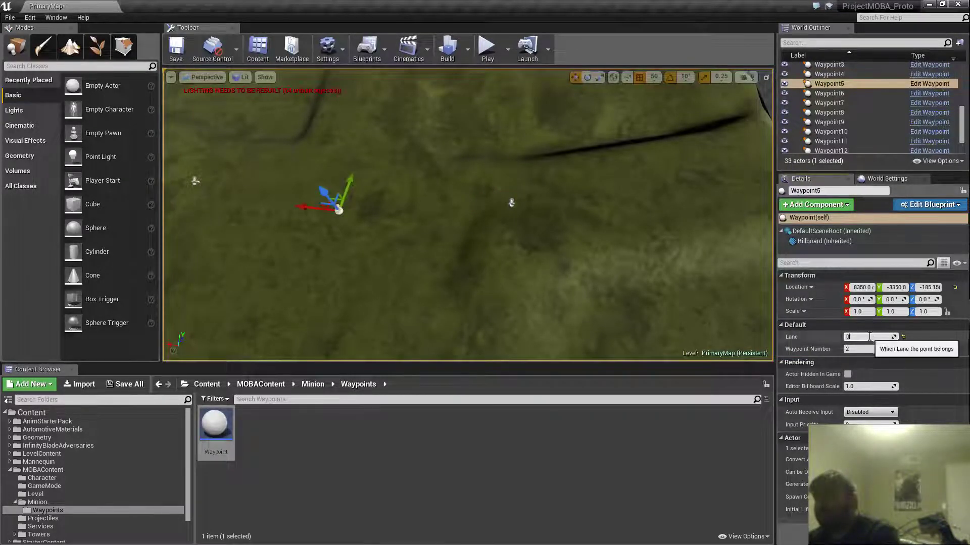
- Set the Lane of the first side route's waypoints number 3 and 4 to 0
{"action": "key", "text": "a"}
{"action": "right_click_drag", "start_coordinate": [601, 306], "coordinate": [601, 306]}
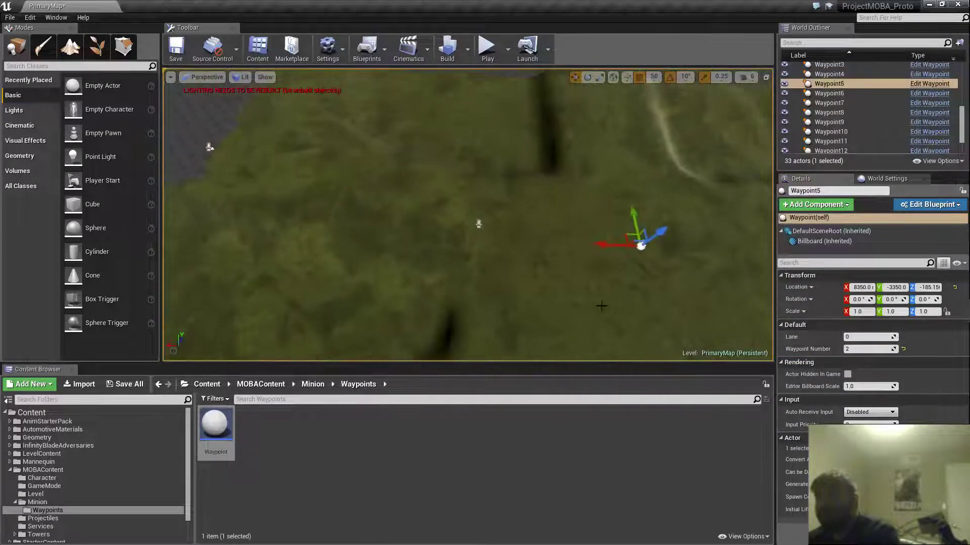
{"action": "left_click", "coordinate": [479, 224]}
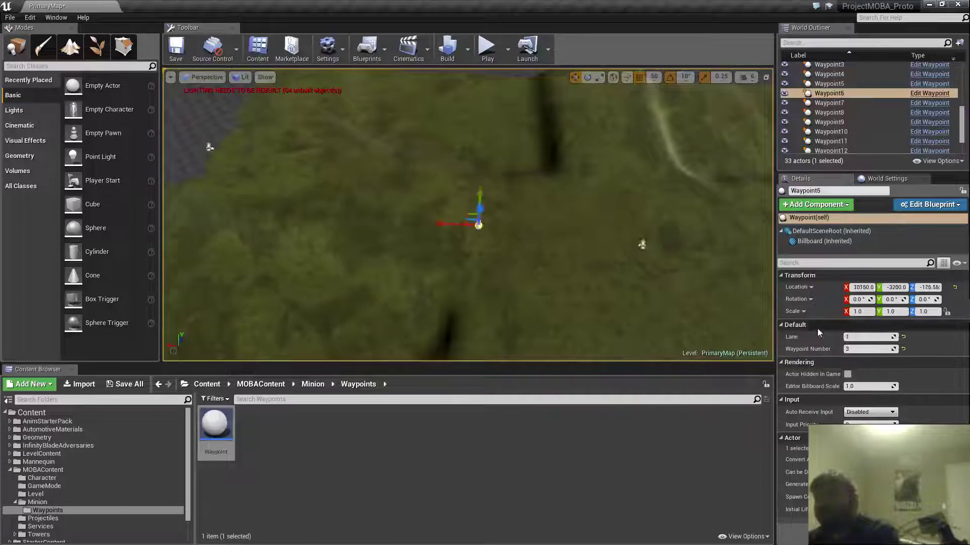
{"action": "left_click", "coordinate": [854, 337]}
{"action": "type", "text": "0"}
{"action": "right_click_drag", "start_coordinate": [655, 316], "coordinate": [655, 315]}
{"action": "key", "text": "a"}
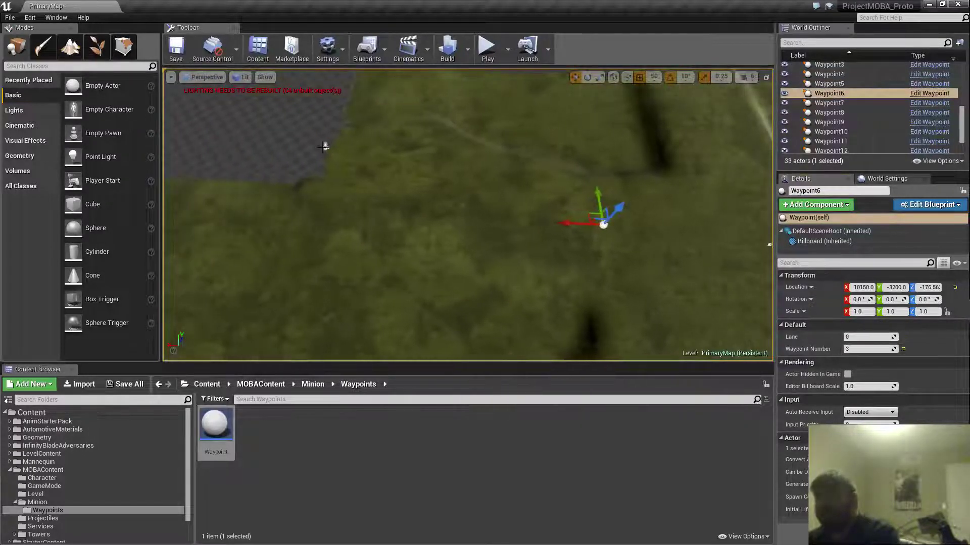
{"action": "left_click", "coordinate": [324, 146]}
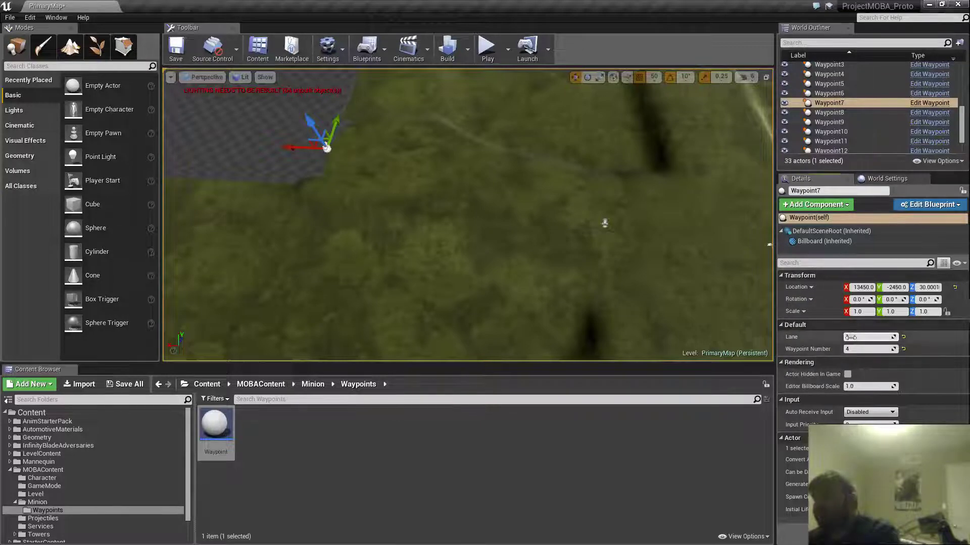
- Check the Lane and Waypoint Number of the middle lane's first two waypoints
{"action": "key", "text": "w"}
{"action": "right_click_drag", "start_coordinate": [655, 311], "coordinate": [655, 312]}
{"action": "right_click_drag", "start_coordinate": [581, 269], "coordinate": [582, 269]}
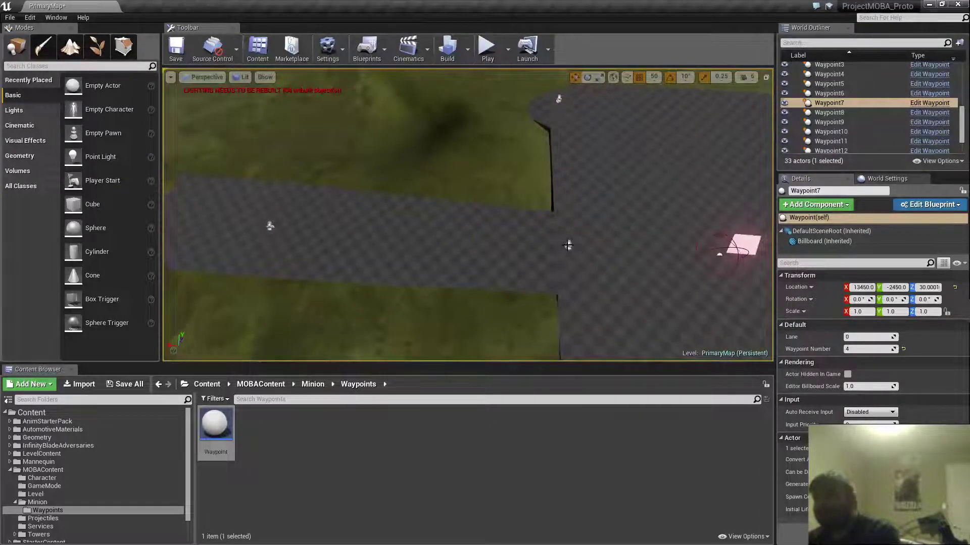
{"action": "left_click", "coordinate": [568, 245]}
{"action": "right_click_drag", "start_coordinate": [587, 316], "coordinate": [588, 316]}
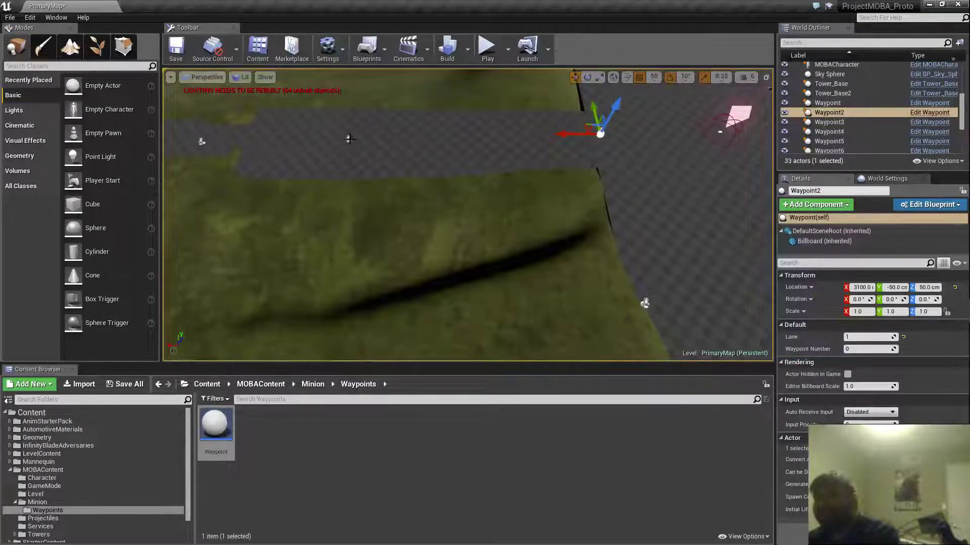
{"action": "left_click", "coordinate": [349, 139]}
{"action": "right_click_drag", "start_coordinate": [423, 208], "coordinate": [423, 208]}
- Set the Lane of the opposite side route's starting waypoint on the near platform to 2
{"action": "right_click_drag", "start_coordinate": [483, 204], "coordinate": [637, 273]}
{"action": "left_click", "coordinate": [647, 271]}
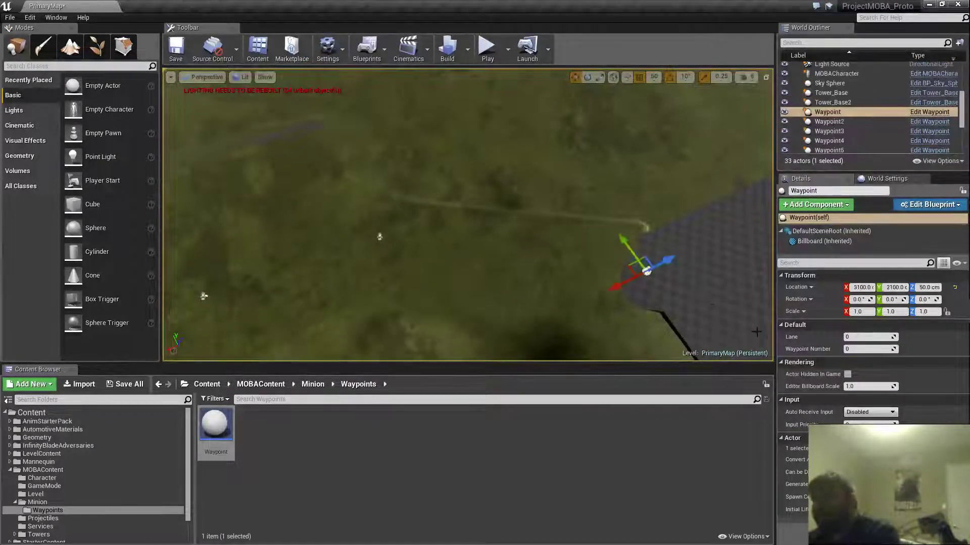
{"action": "left_click", "coordinate": [858, 338]}
{"action": "type", "text": "2"}
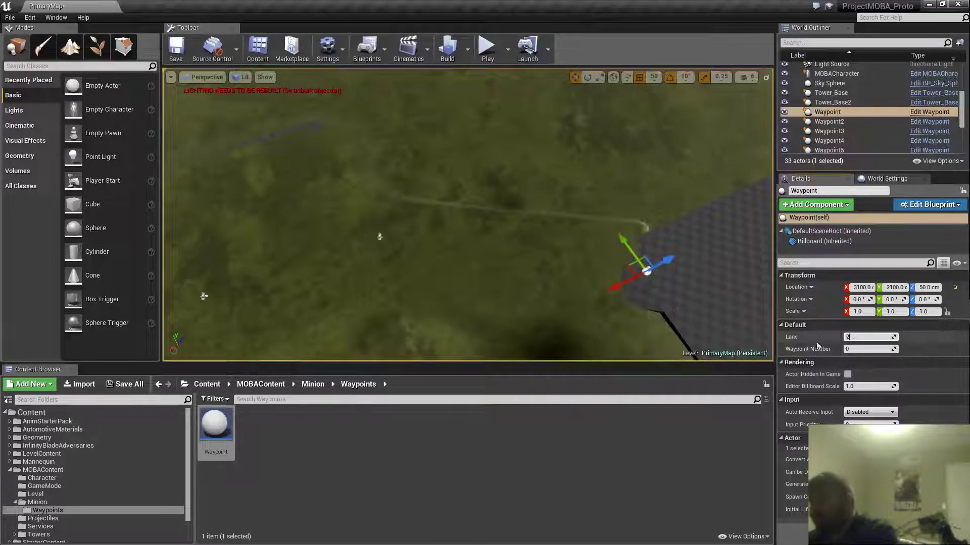
- Set the Lane of the opposite side route's waypoints number 1 and 2 to 2
{"action": "left_click", "coordinate": [380, 236]}
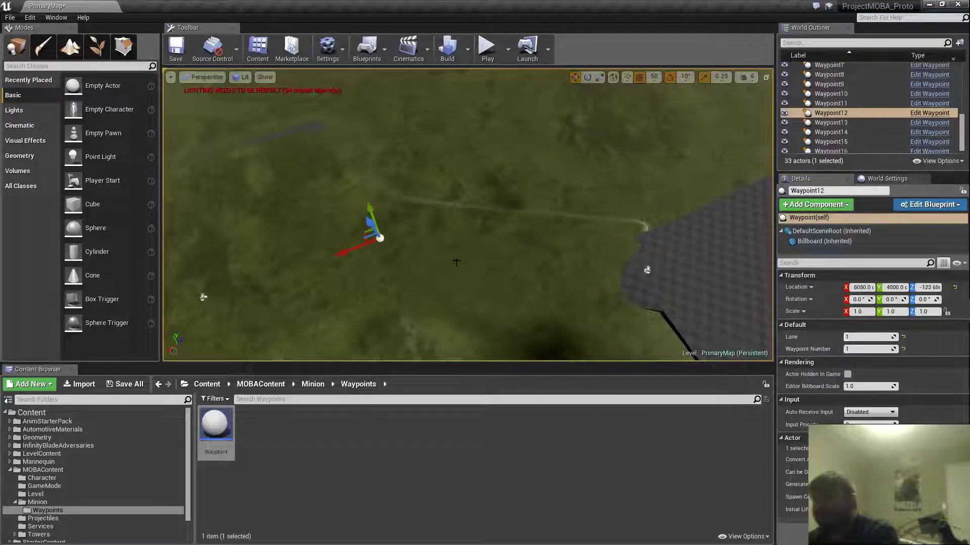
{"action": "left_click", "coordinate": [863, 337]}
{"action": "right_click_drag", "start_coordinate": [607, 306], "coordinate": [512, 313]}
{"action": "left_click", "coordinate": [455, 211]}
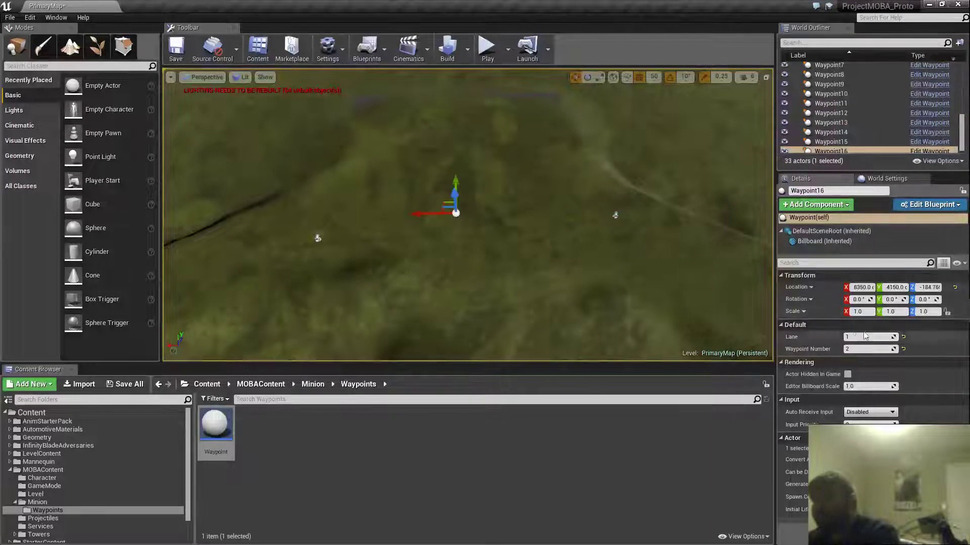
{"action": "right_click_drag", "start_coordinate": [495, 271], "coordinate": [467, 239]}
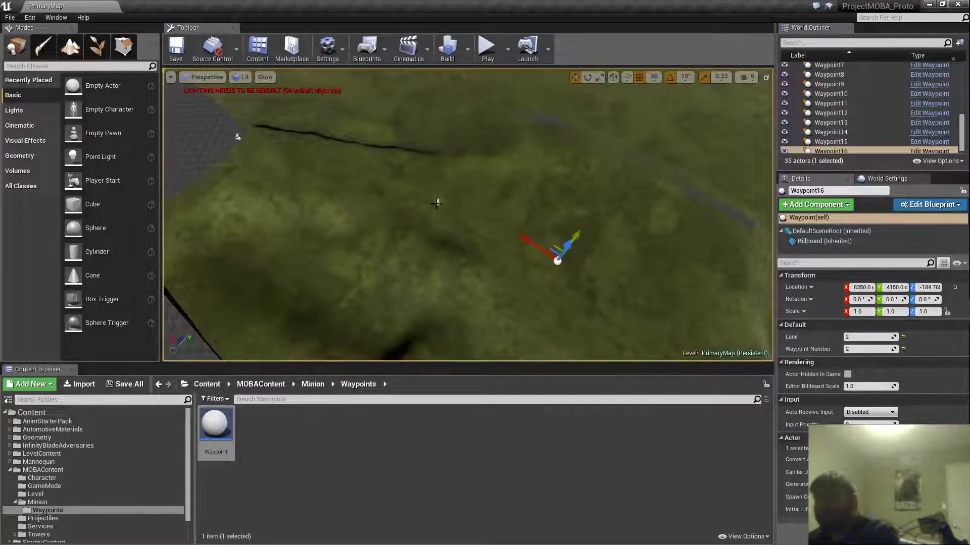
- Set the Lane of the opposite side route's waypoints number 3 and 4 to 2
{"action": "left_click", "coordinate": [437, 203]}
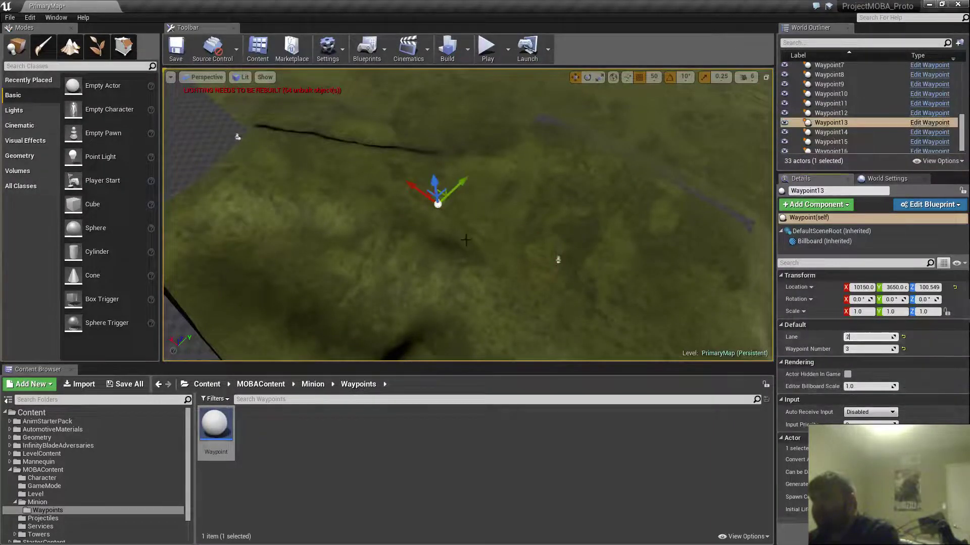
{"action": "left_click", "coordinate": [237, 138]}
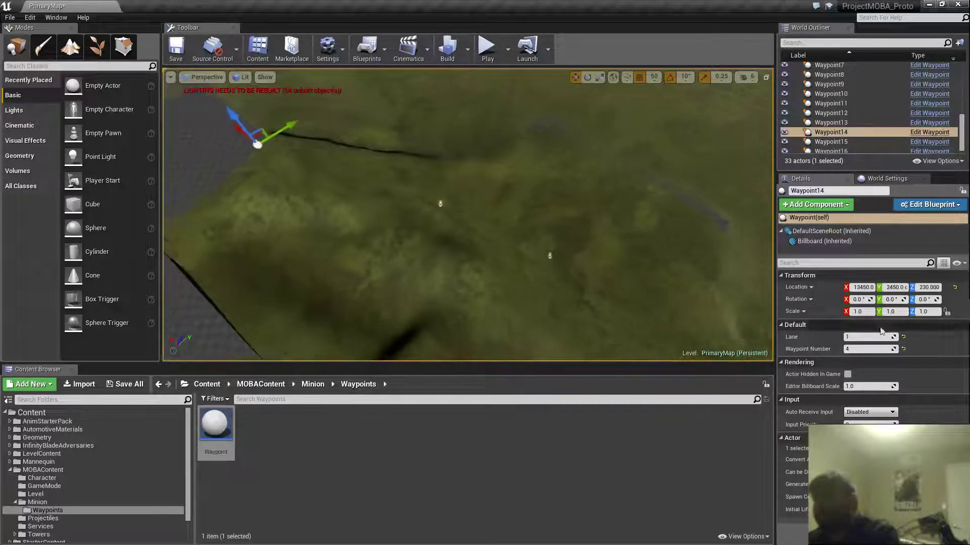
{"action": "mouse_move", "coordinate": [476, 201]}
{"action": "right_mouse_down"}
{"action": "mouse_move", "coordinate": [419, 200]}
{"action": "mouse_move", "coordinate": [445, 192]}
{"action": "mouse_move", "coordinate": [434, 202]}
{"action": "mouse_move", "coordinate": [475, 200]}
{"action": "right_mouse_up"}
{"action": "right_click_drag", "start_coordinate": [516, 247], "coordinate": [517, 247]}
{"action": "mouse_move", "coordinate": [550, 286]}
{"action": "right_mouse_down"}
{"action": "mouse_move", "coordinate": [535, 283]}
{"action": "mouse_move", "coordinate": [550, 287]}
{"action": "right_mouse_up"}
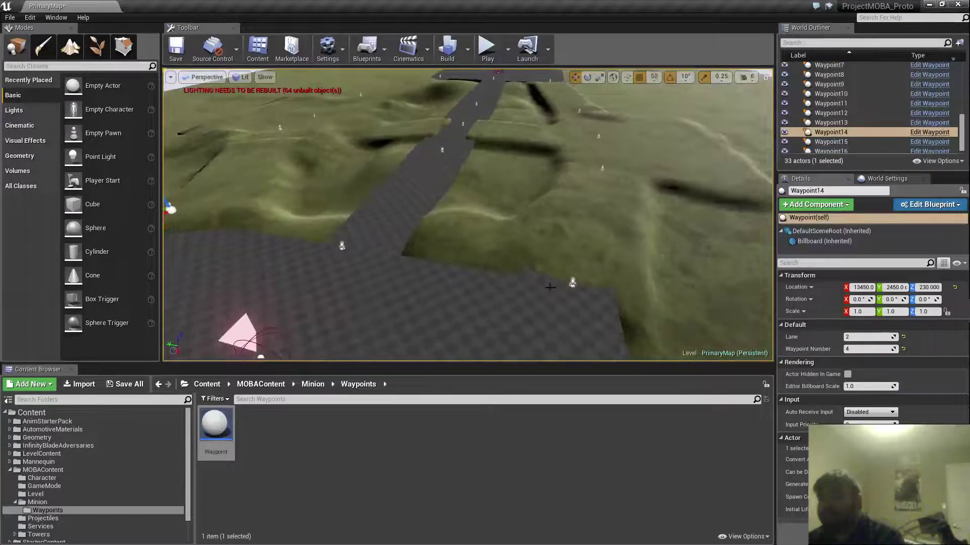
- Check the Lane values of the three number 4 waypoints on the far platform and save the level
{"action": "left_click", "coordinate": [573, 283]}
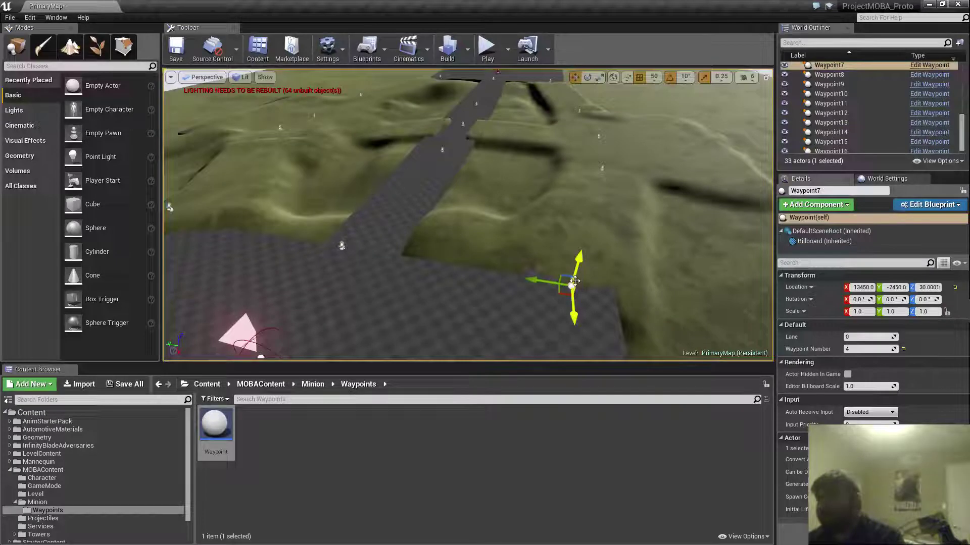
{"action": "left_click", "coordinate": [342, 246]}
{"action": "right_click_drag", "start_coordinate": [217, 208], "coordinate": [218, 196]}
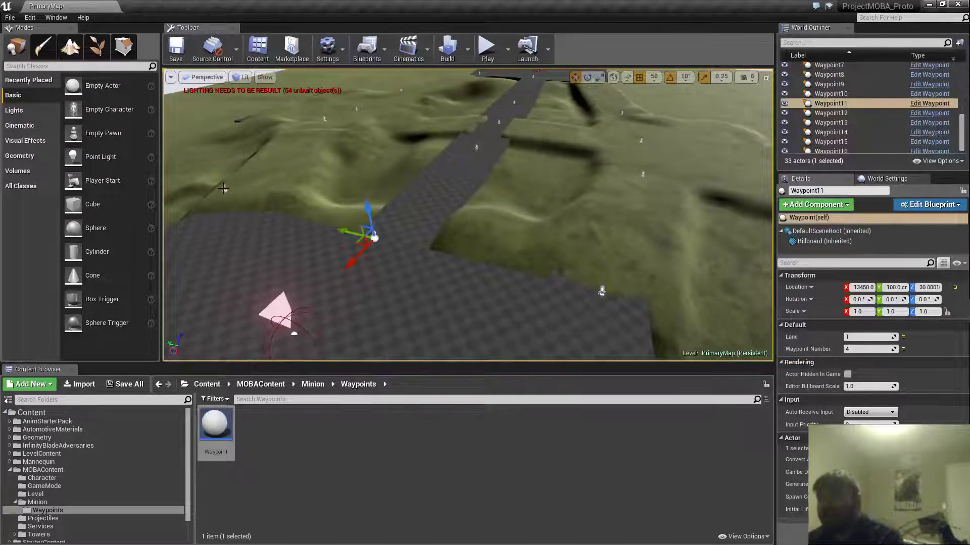
{"action": "left_click", "coordinate": [224, 189]}
{"action": "right_click_drag", "start_coordinate": [412, 195], "coordinate": [455, 197]}
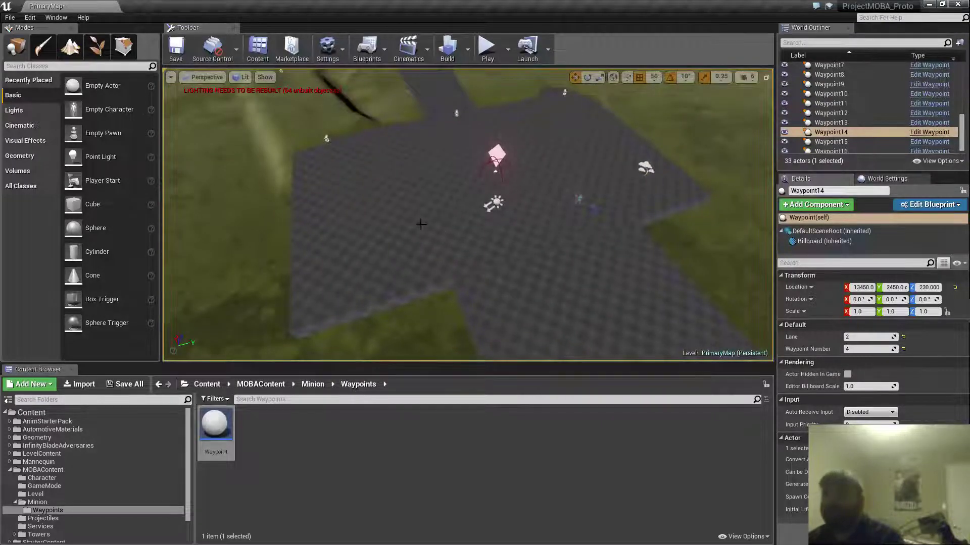
{"action": "left_click", "coordinate": [169, 53]}
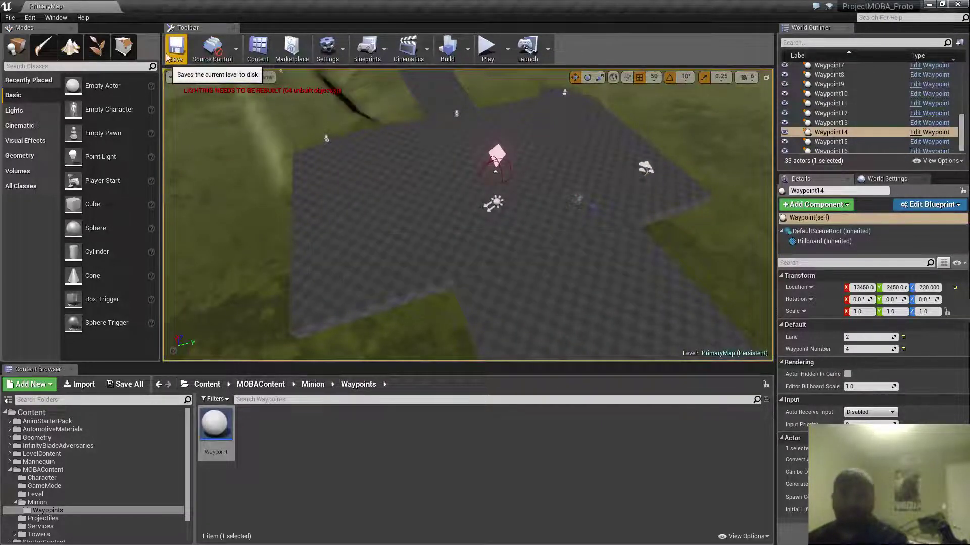
- Place a MinionSpawn from MOBAContent's GameMode folder on the near platform behind the lane 0 starting waypoint, at X 2400, Y -2100
{"action": "left_click", "coordinate": [56, 505]}
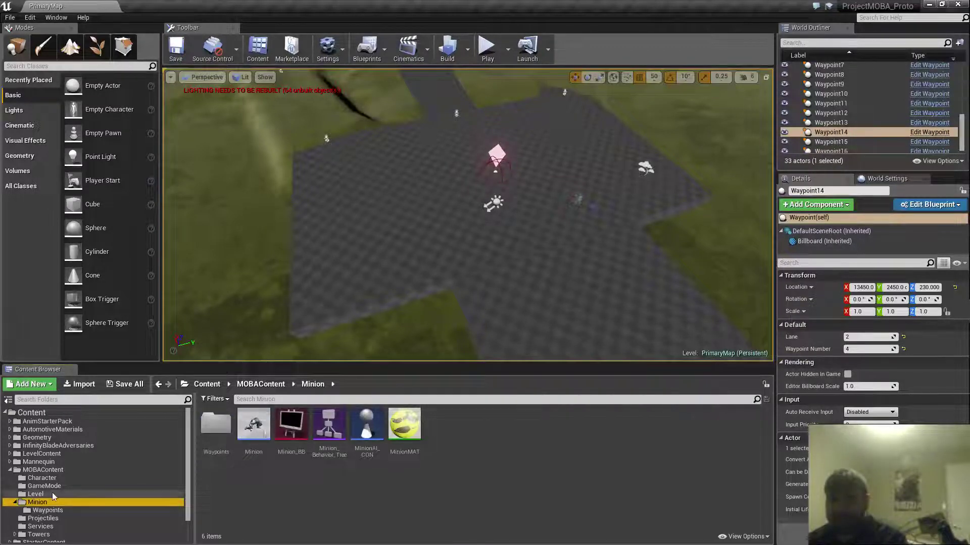
{"action": "left_click", "coordinate": [56, 479]}
{"action": "left_click", "coordinate": [56, 486]}
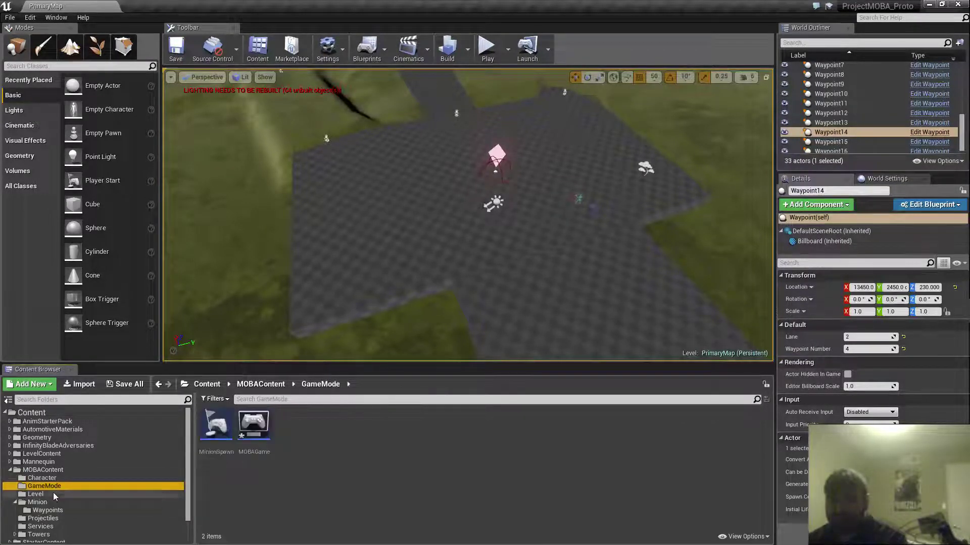
{"action": "left_click", "coordinate": [248, 443]}
{"action": "right_click", "coordinate": [248, 443]}
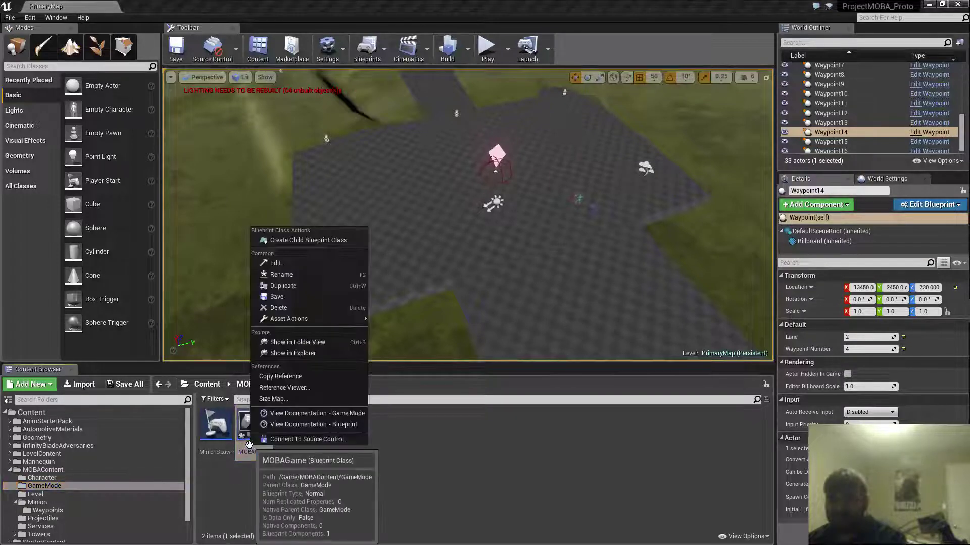
{"action": "left_click", "coordinate": [243, 441]}
{"action": "left_click", "coordinate": [215, 427]}
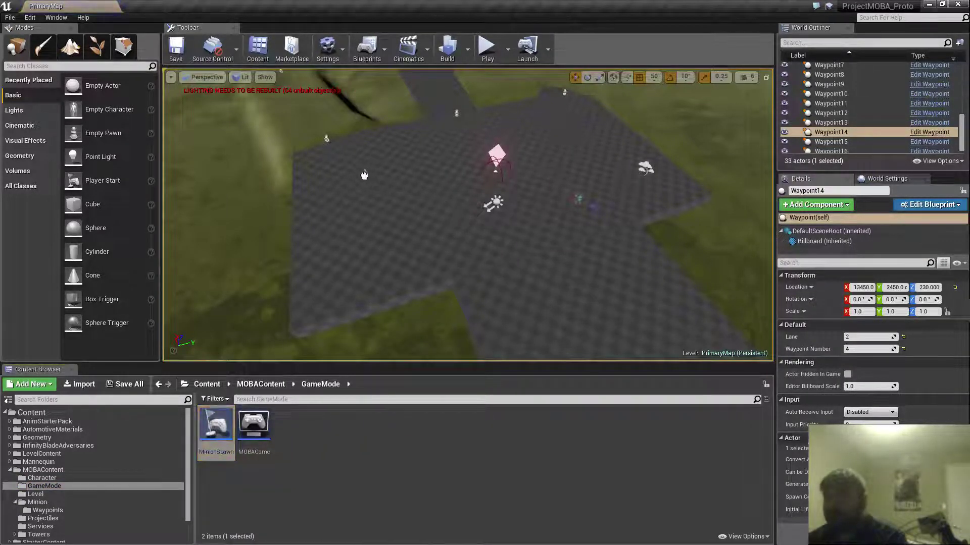
{"action": "left_click_drag", "start_coordinate": [364, 175], "coordinate": [335, 163]}
- Duplicate the MinionSpawn along the Y axis behind the other two starting waypoints, at Y 0 and Y 1950
{"action": "key", "text": "w"}
{"action": "right_click_drag", "start_coordinate": [335, 162], "coordinate": [262, 105]}
{"action": "key", "text": "d"}
{"action": "key", "text": "s"}
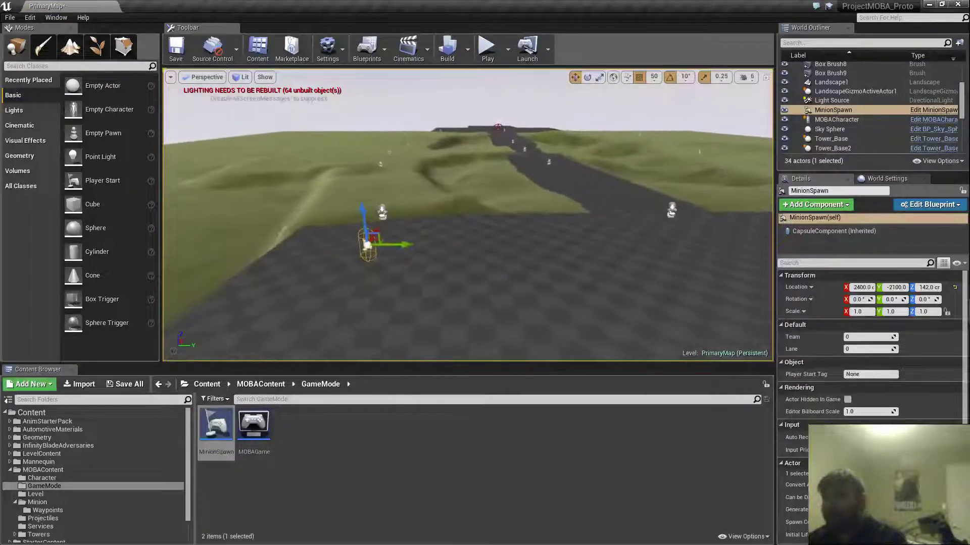
{"action": "right_click_drag", "start_coordinate": [369, 202], "coordinate": [370, 202]}
{"action": "left_click_drag", "start_coordinate": [404, 244], "coordinate": [680, 244], "text": "alt+shift"}
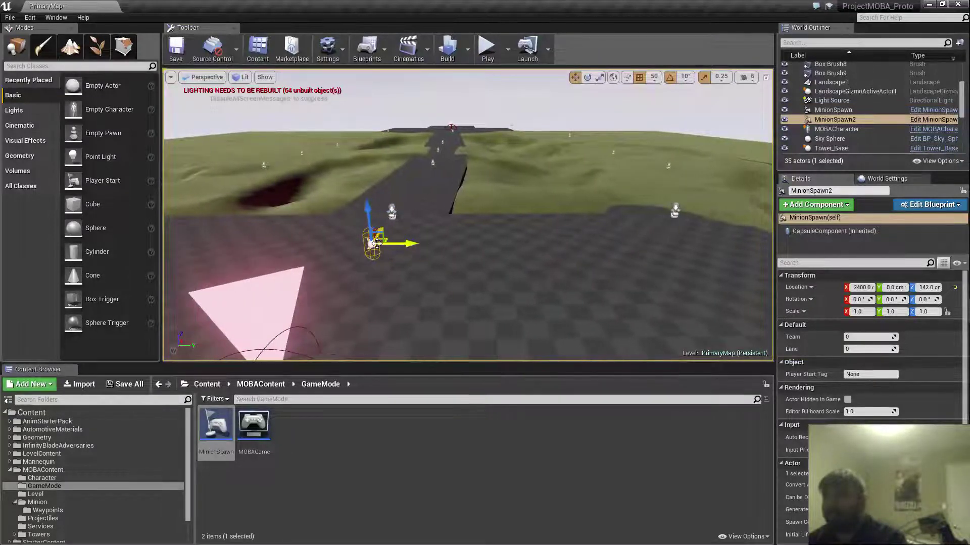
{"action": "left_click", "coordinate": [391, 212]}
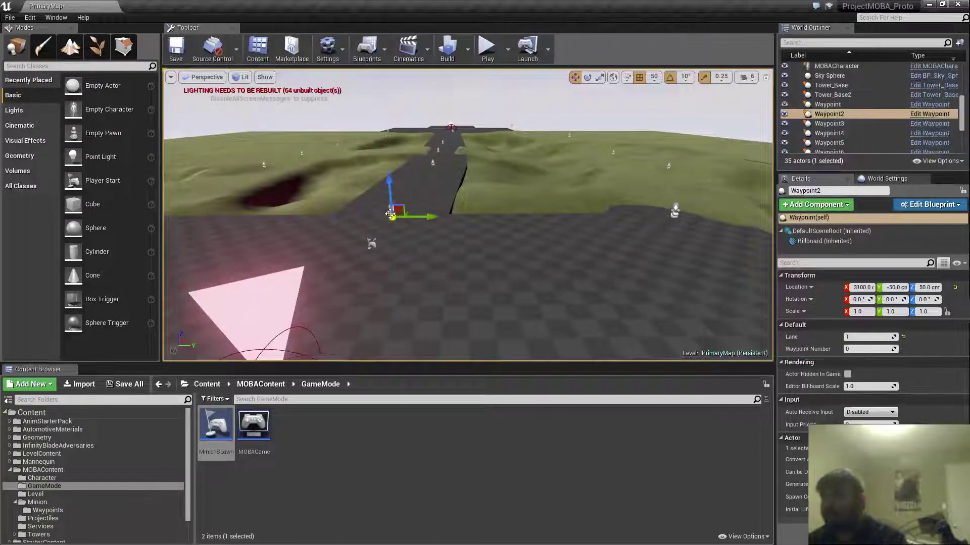
{"action": "left_click", "coordinate": [371, 246]}
{"action": "left_click_drag", "start_coordinate": [392, 245], "coordinate": [631, 244], "text": "alt+shift"}
- Select all three MinionSpawns on the near platform and duplicate them along the X axis onto the far platform at X 14900
{"action": "right_click_drag", "start_coordinate": [615, 227], "coordinate": [243, 265]}
{"action": "left_click", "coordinate": [424, 217]}
{"action": "left_click", "coordinate": [349, 264], "text": "ctrl"}
{"action": "left_click", "coordinate": [461, 261], "text": "ctrl"}
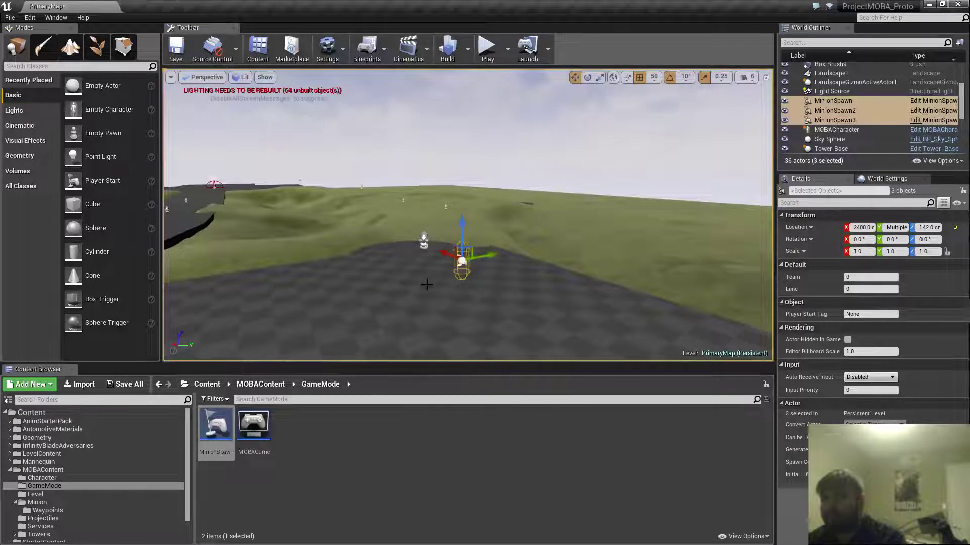
{"action": "right_click_drag", "start_coordinate": [427, 284], "coordinate": [414, 226]}
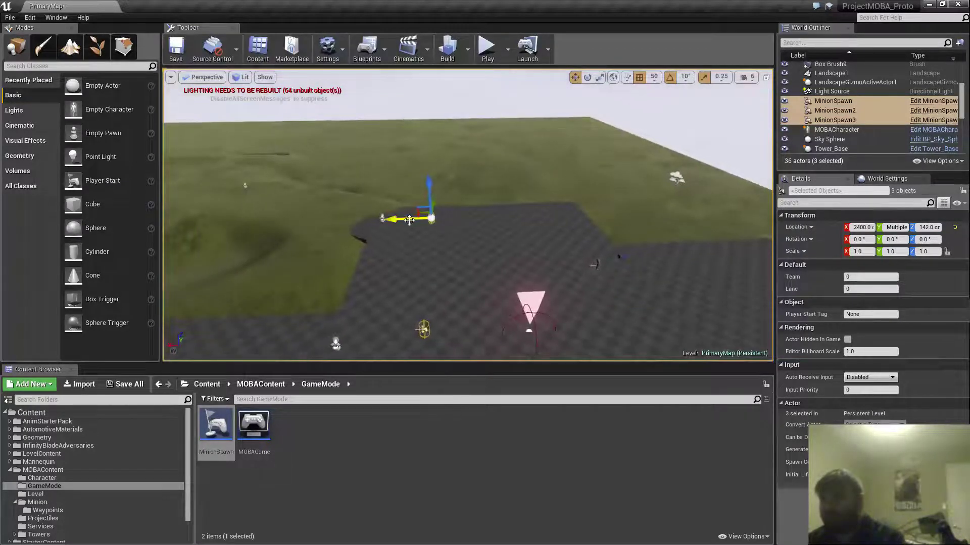
{"action": "left_click_drag", "start_coordinate": [409, 220], "coordinate": [349, 220], "text": "alt+shift"}
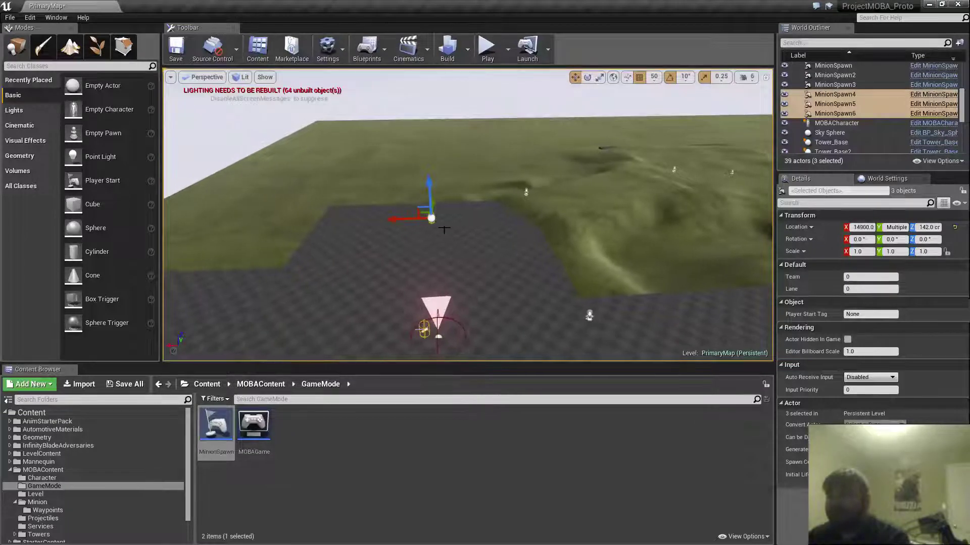
- Rotate the far platform's MinionSpawn at Y 1950 by about 180° around the Z axis
{"action": "right_click_drag", "start_coordinate": [444, 229], "coordinate": [434, 258]}
{"action": "left_click", "coordinate": [308, 177]}
{"action": "key", "text": "e"}
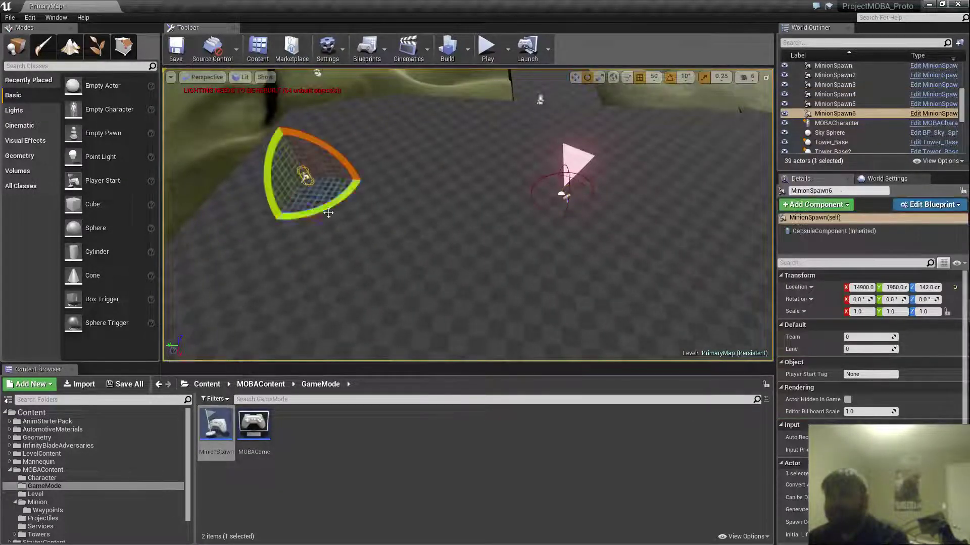
{"action": "left_click_drag", "start_coordinate": [275, 215], "coordinate": [242, 246]}
{"action": "key", "text": "w"}
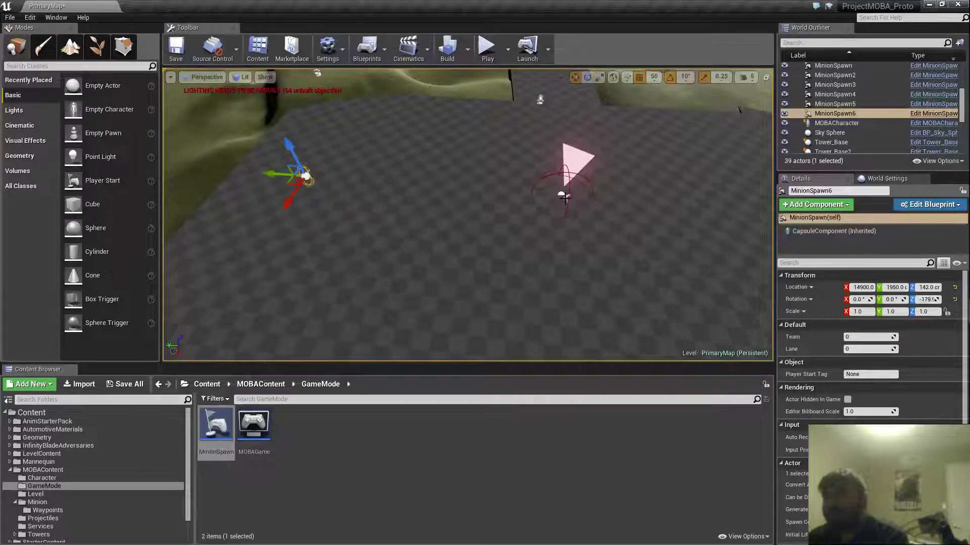
- Separate the far platform's tower base from the overlapping middle MinionSpawn by moving the tower back along the X axis
{"action": "left_click", "coordinate": [564, 197]}
{"action": "left_click_drag", "start_coordinate": [558, 202], "coordinate": [548, 143]}
{"action": "left_click", "coordinate": [580, 198]}
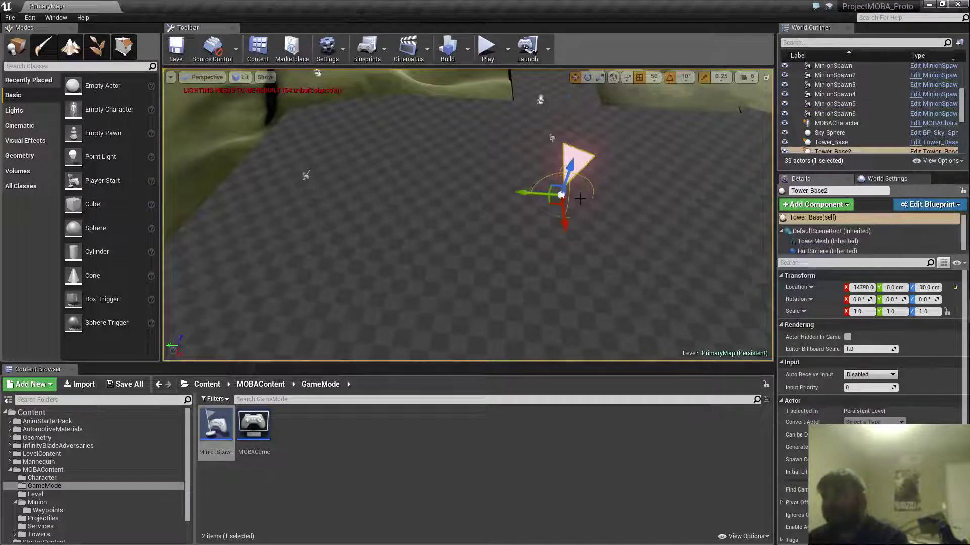
{"action": "left_click_drag", "start_coordinate": [567, 218], "coordinate": [614, 217]}
- Place the far platform's middle MinionSpawn at X 14900, Y 50 and rotate it about 180° around the Z axis
{"action": "left_click", "coordinate": [552, 137]}
{"action": "key", "text": "e"}
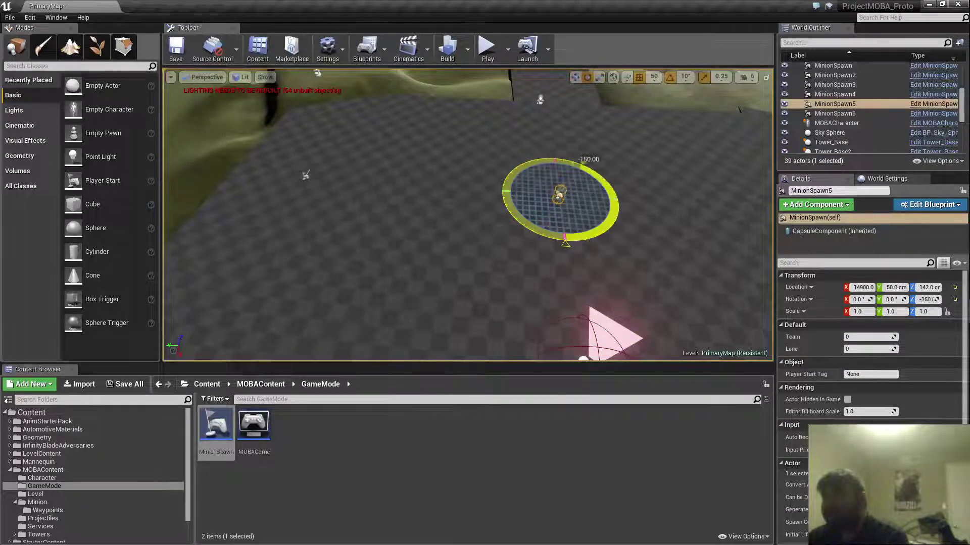
{"action": "left_click_drag", "start_coordinate": [564, 159], "coordinate": [554, 160]}
{"action": "key", "text": "space"}
{"action": "key", "text": "space"}
- Rotate the far platform's MinionSpawn at Y -2100 by about 180° around the Z axis
{"action": "right_click_drag", "start_coordinate": [525, 228], "coordinate": [647, 227]}
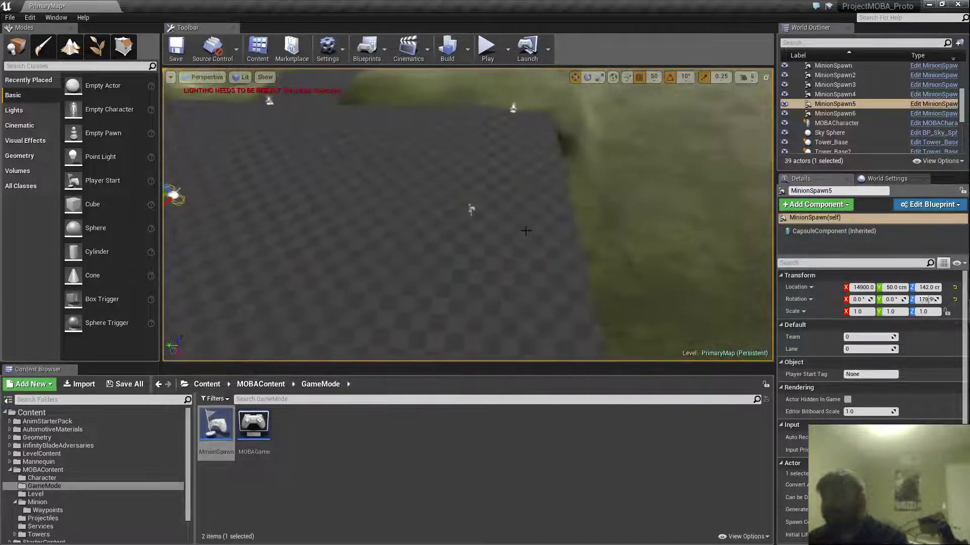
{"action": "left_click", "coordinate": [469, 208]}
{"action": "key", "text": "space"}
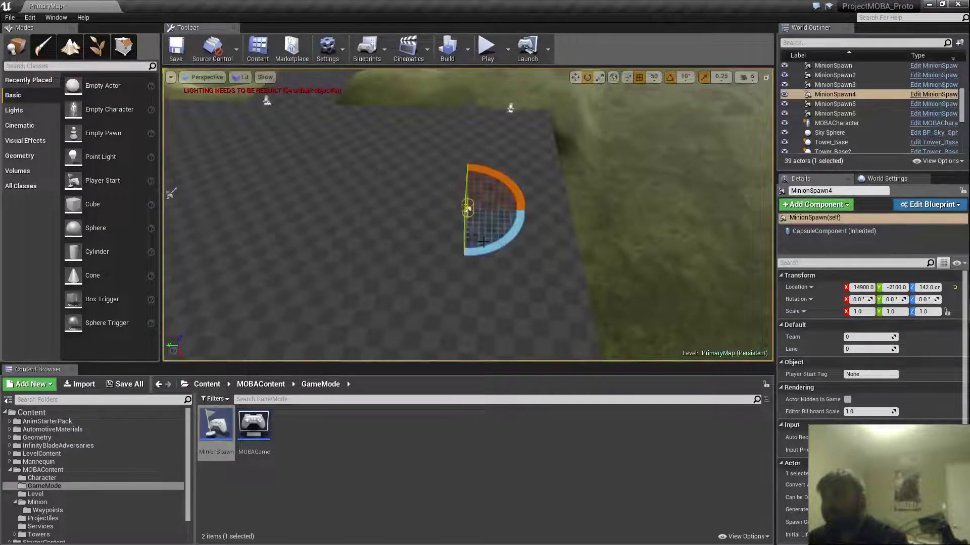
{"action": "left_click_drag", "start_coordinate": [482, 250], "coordinate": [489, 172]}
{"action": "left_click_drag", "start_coordinate": [467, 254], "coordinate": [465, 255]}
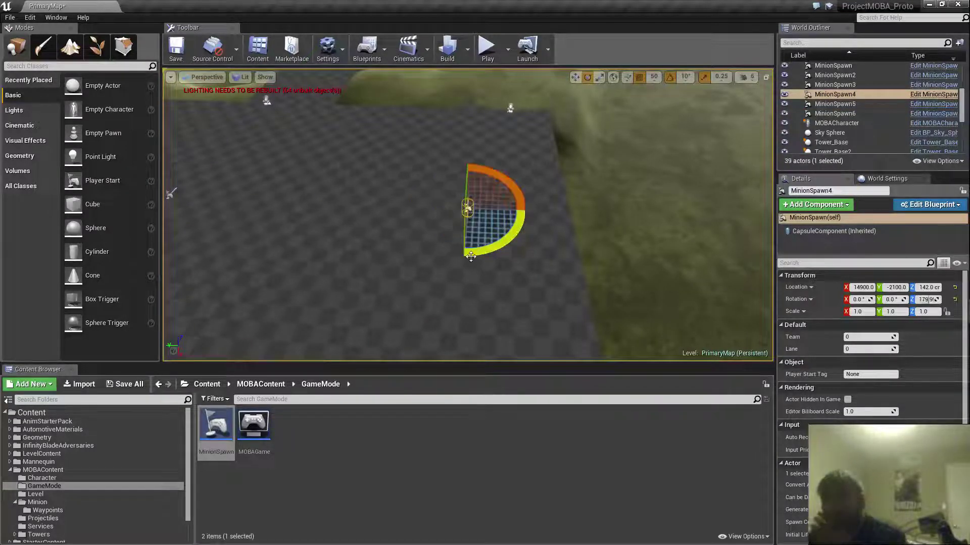
{"action": "key", "text": "space"}
{"action": "key", "text": "space"}
- Check the lane 0 waypoint on the far platform and set the Team of the MinionSpawn behind it to 1
{"action": "right_click_drag", "start_coordinate": [404, 217], "coordinate": [595, 222]}
{"action": "left_click", "coordinate": [440, 267]}
{"action": "mouse_move", "coordinate": [440, 276]}
{"action": "right_mouse_down"}
{"action": "mouse_move", "coordinate": [391, 303]}
{"action": "mouse_move", "coordinate": [440, 276]}
{"action": "right_mouse_up"}
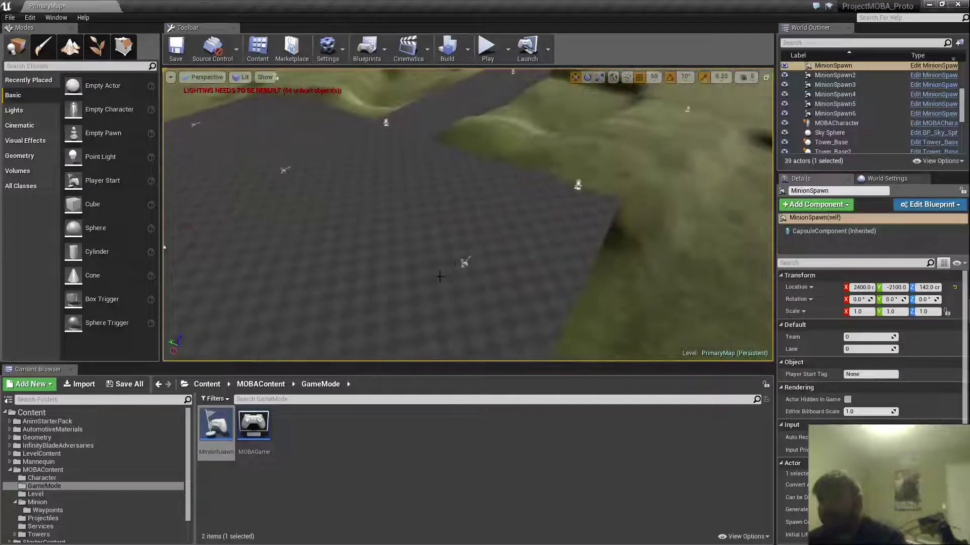
{"action": "left_click", "coordinate": [465, 263]}
{"action": "mouse_move", "coordinate": [518, 264]}
{"action": "right_mouse_down"}
{"action": "mouse_move", "coordinate": [529, 260]}
{"action": "mouse_move", "coordinate": [513, 250]}
{"action": "right_mouse_up"}
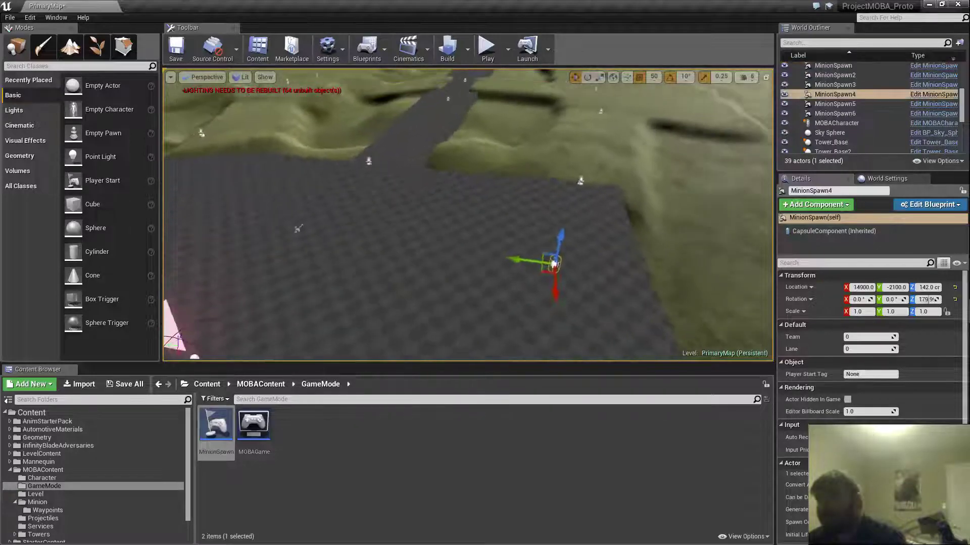
{"action": "left_click", "coordinate": [583, 180]}
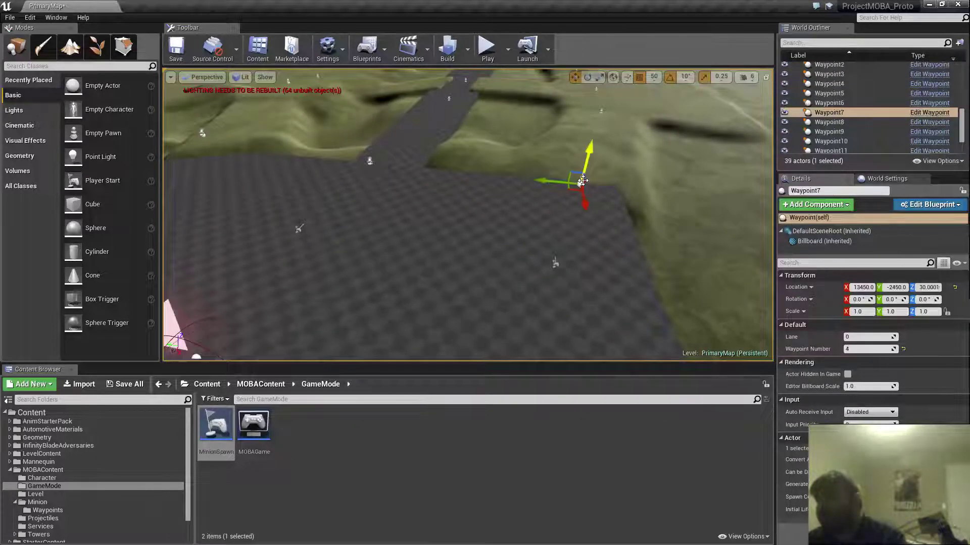
{"action": "left_click", "coordinate": [553, 263]}
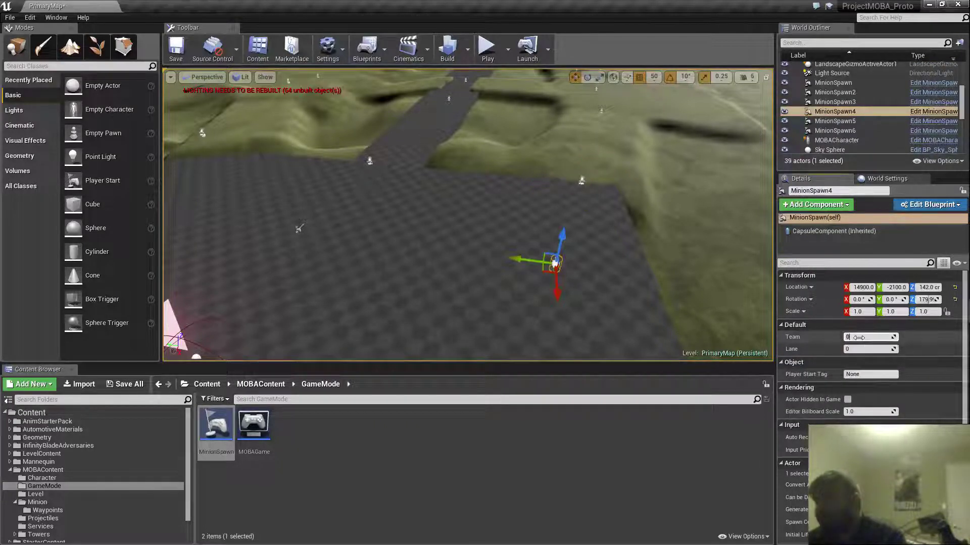
- Set Team to 1 on the far platform's middle MinionSpawn and the one at Y 1950
{"action": "left_click", "coordinate": [300, 229]}
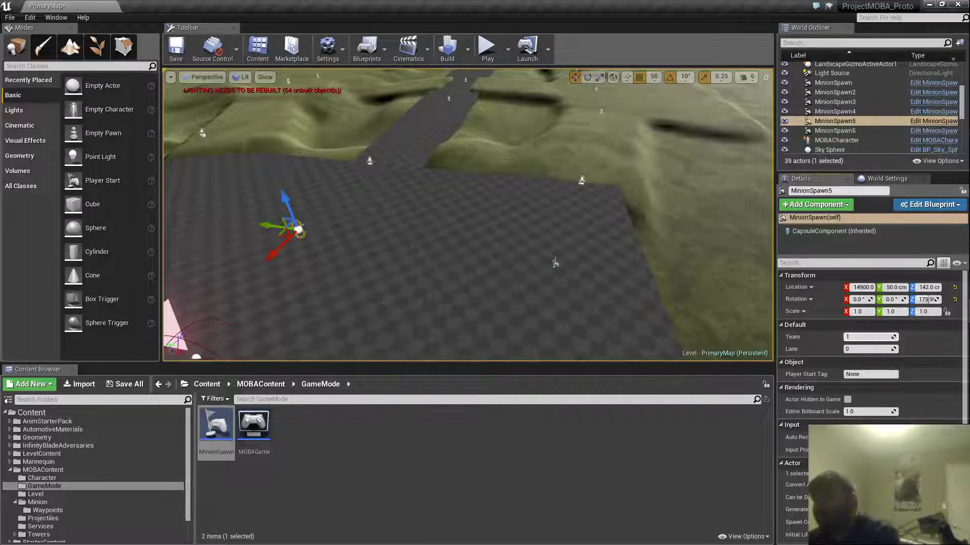
{"action": "right_click_drag", "start_coordinate": [640, 291], "coordinate": [540, 290]}
{"action": "left_click", "coordinate": [374, 190]}
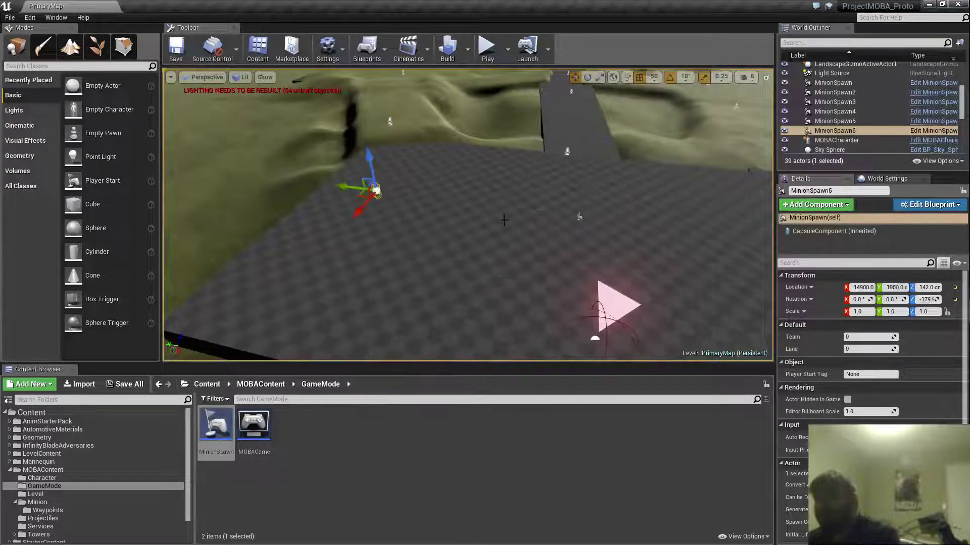
{"action": "left_click", "coordinate": [867, 336]}
{"action": "type", "text": "1"}
- Check the Team and Lane values of the near platform's first two MinionSpawns and the lane 0 starting waypoint
{"action": "right_click_drag", "start_coordinate": [628, 287], "coordinate": [564, 318]}
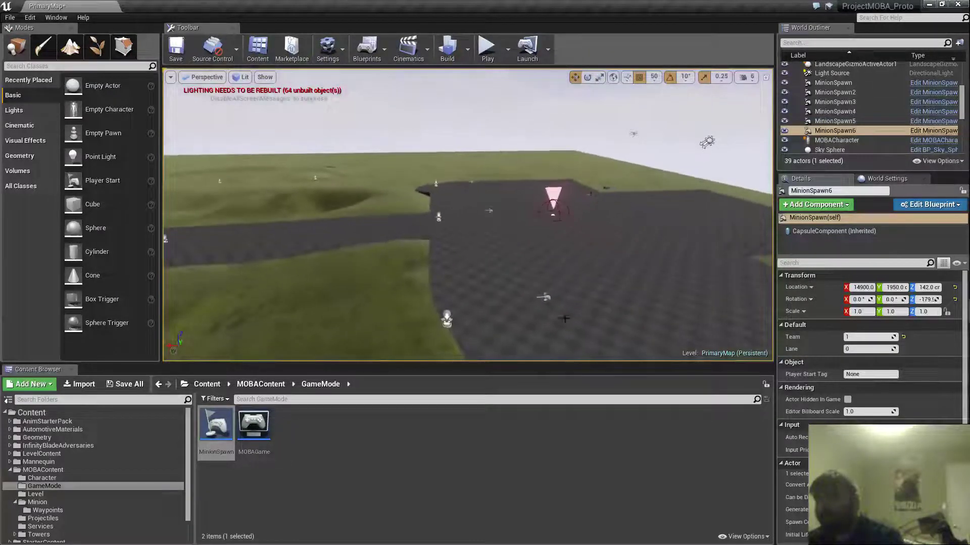
{"action": "left_click", "coordinate": [548, 297]}
{"action": "left_click", "coordinate": [860, 337]}
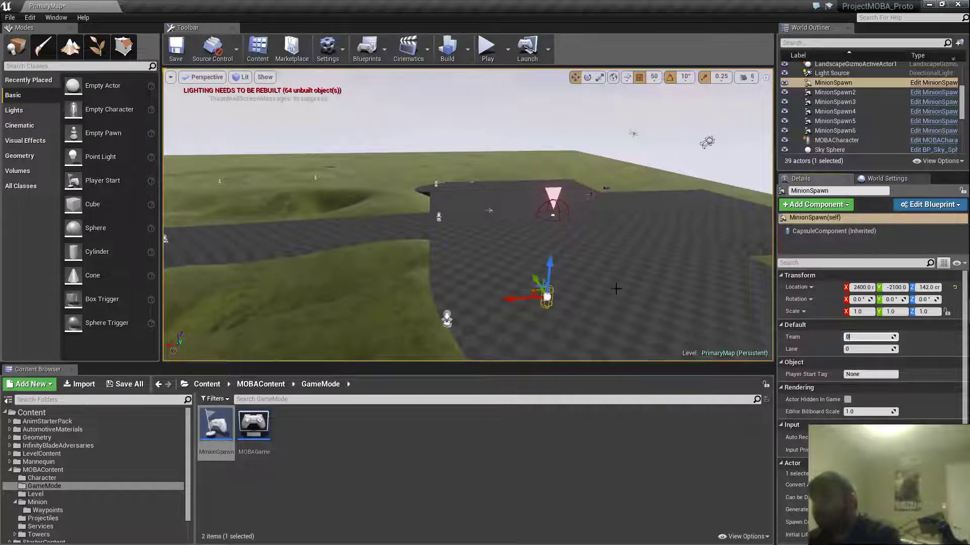
{"action": "left_click", "coordinate": [488, 210]}
{"action": "right_click_drag", "start_coordinate": [488, 210], "coordinate": [393, 252]}
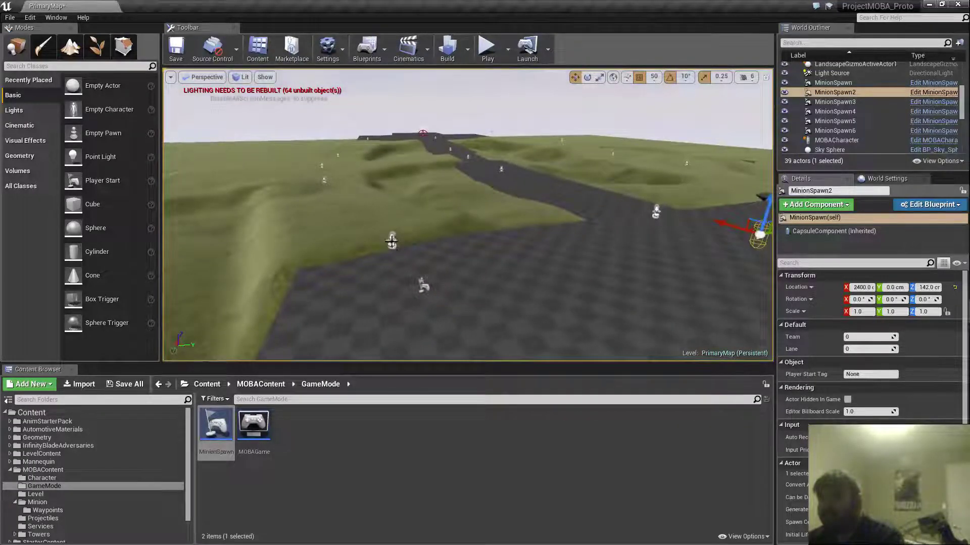
{"action": "left_click", "coordinate": [391, 241]}
{"action": "left_click", "coordinate": [423, 287]}
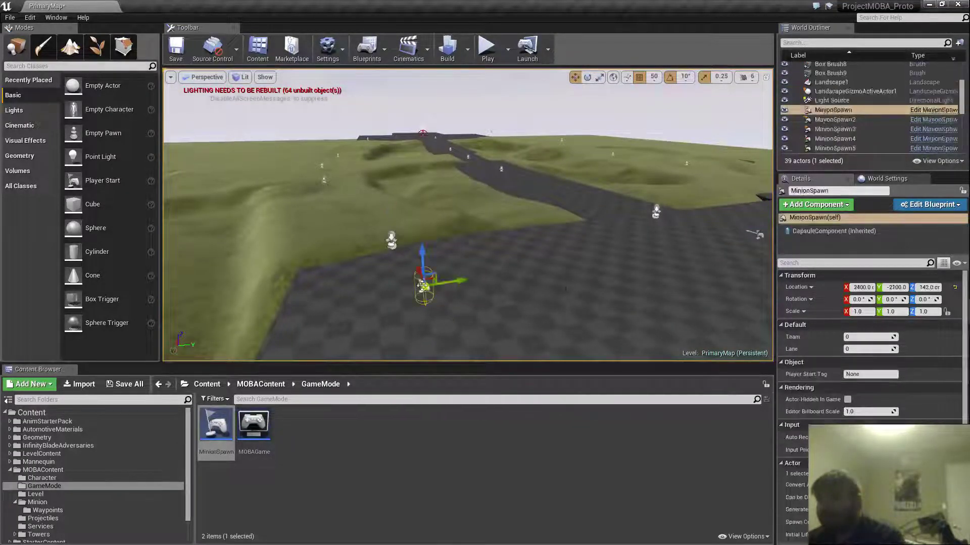
- On the near platform, set Lane to 1 on the middle MinionSpawn and to 2 on the one at Y 1950
{"action": "right_click_drag", "start_coordinate": [423, 287], "coordinate": [639, 296]}
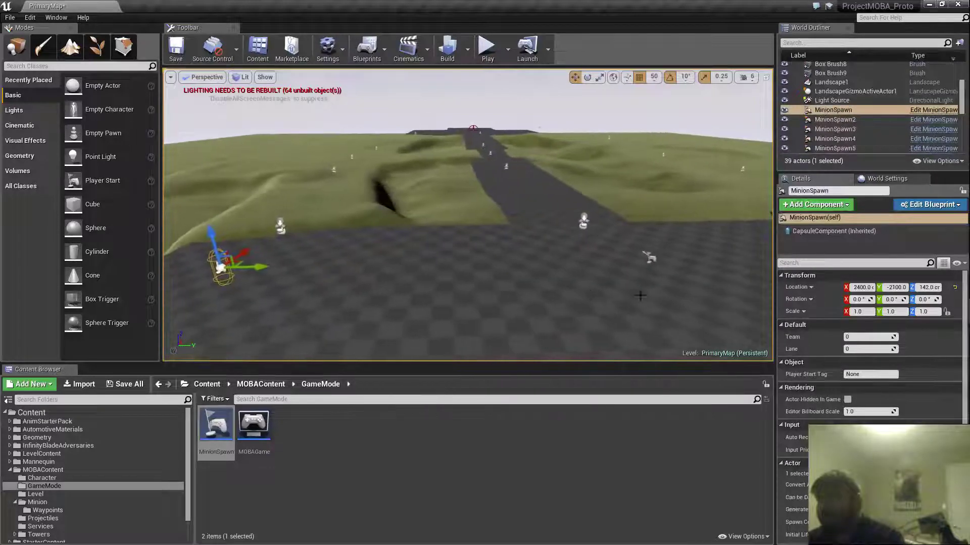
{"action": "left_click", "coordinate": [583, 222]}
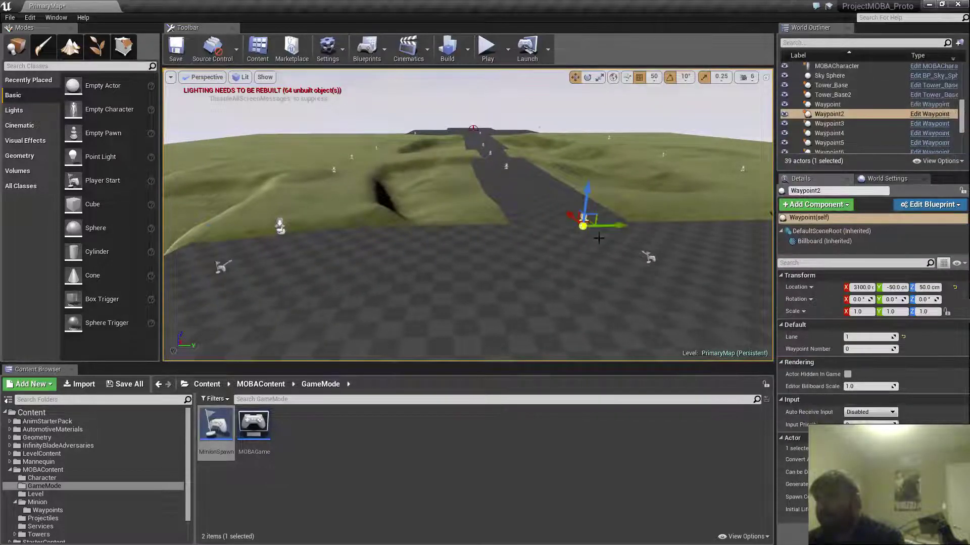
{"action": "left_click", "coordinate": [649, 259]}
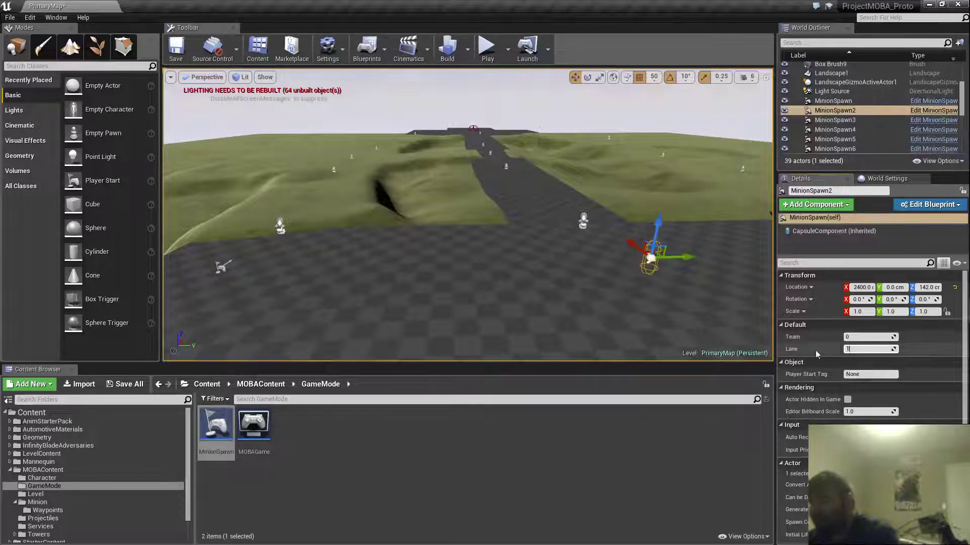
{"action": "key", "text": "Return"}
{"action": "middle_click_drag", "start_coordinate": [626, 278], "coordinate": [630, 280]}
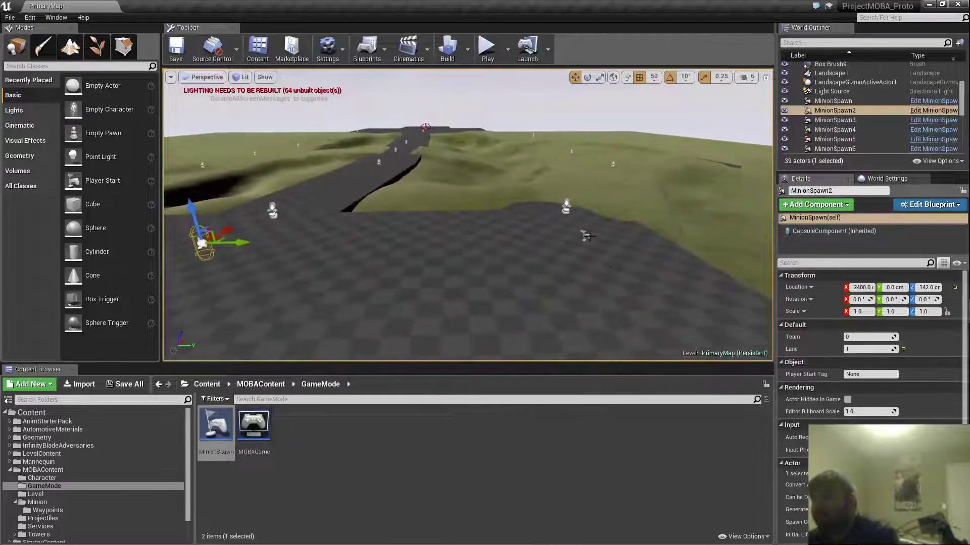
{"action": "left_click", "coordinate": [586, 236]}
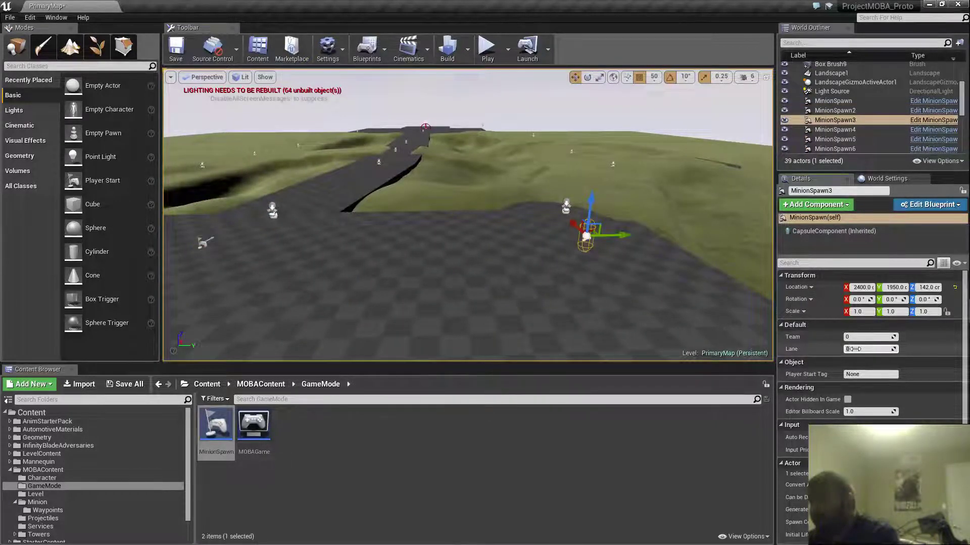
- On the far platform, set Lane to 1 on the middle MinionSpawn and 2 on the one at Y 1950, and save the level
{"action": "right_click_drag", "start_coordinate": [615, 306], "coordinate": [578, 299]}
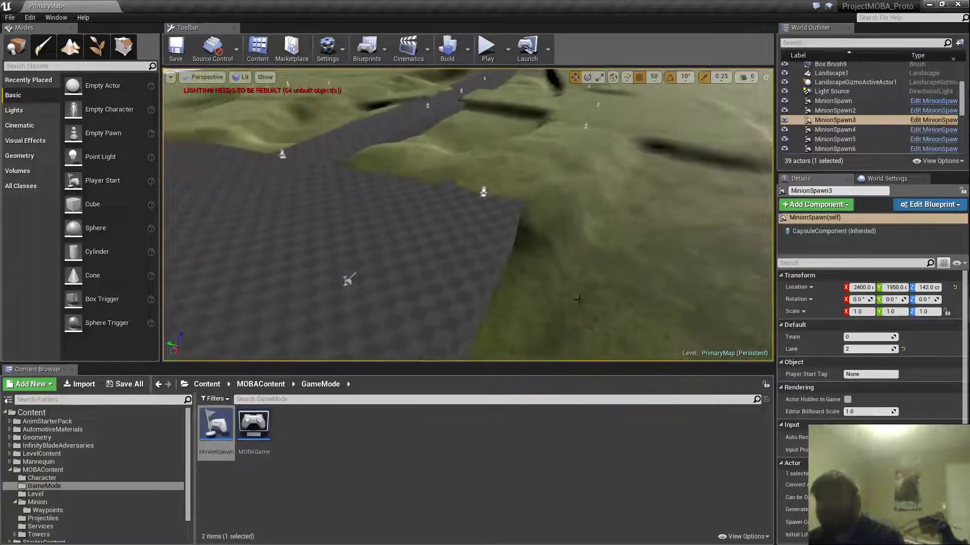
{"action": "left_click", "coordinate": [347, 282]}
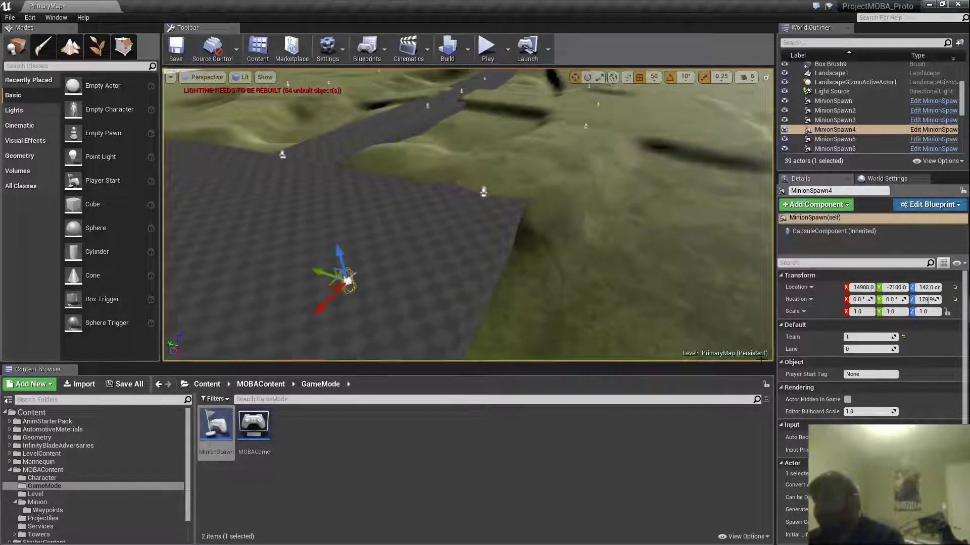
{"action": "right_click_drag", "start_coordinate": [658, 322], "coordinate": [424, 250]}
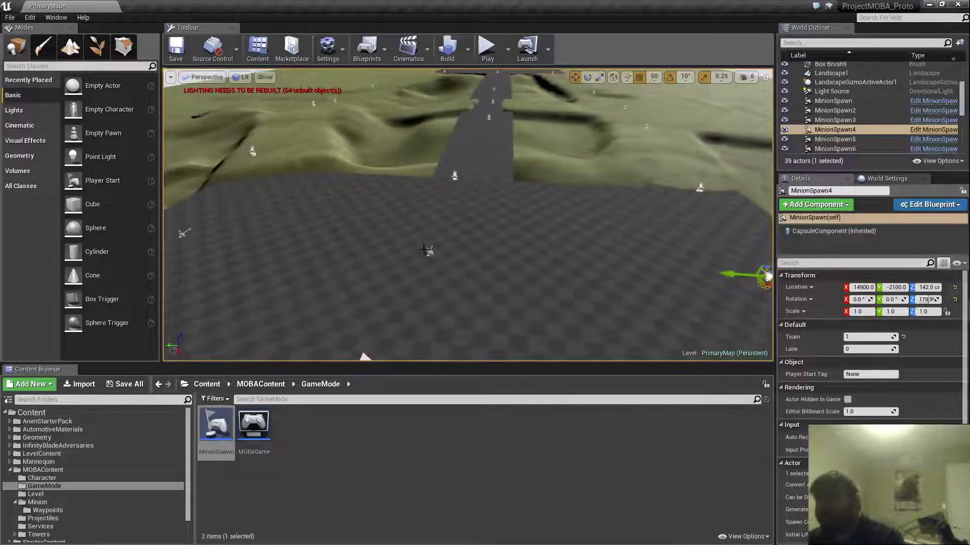
{"action": "left_click", "coordinate": [429, 252]}
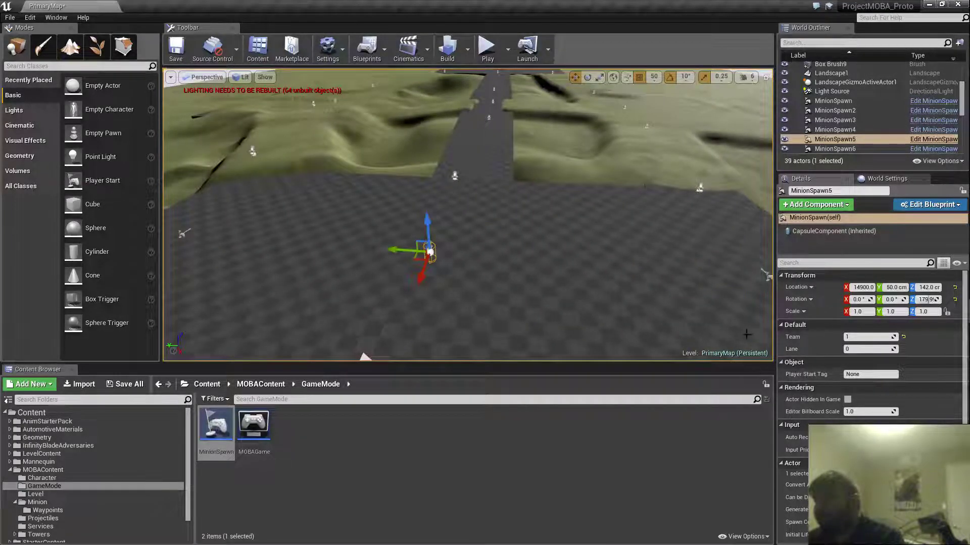
{"action": "left_click", "coordinate": [845, 349]}
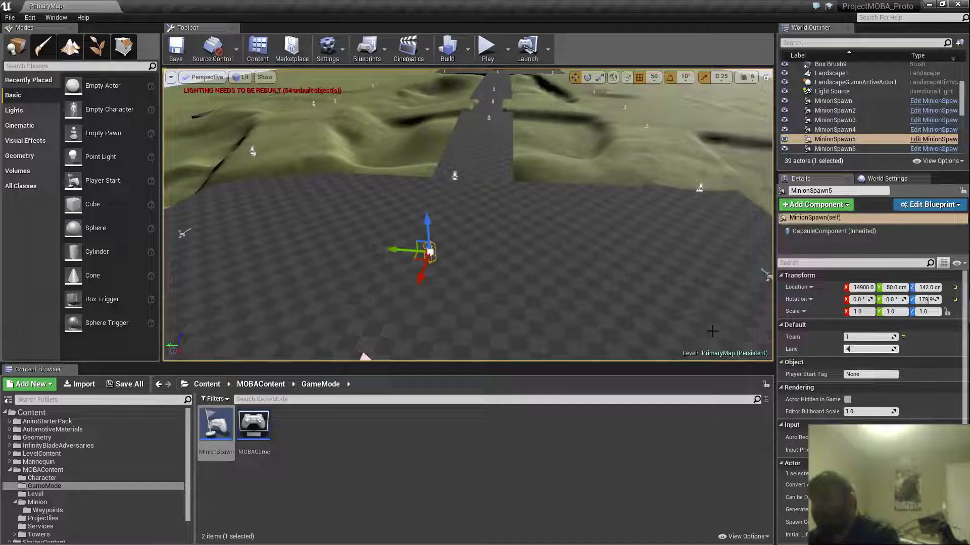
{"action": "right_click_drag", "start_coordinate": [357, 241], "coordinate": [311, 204]}
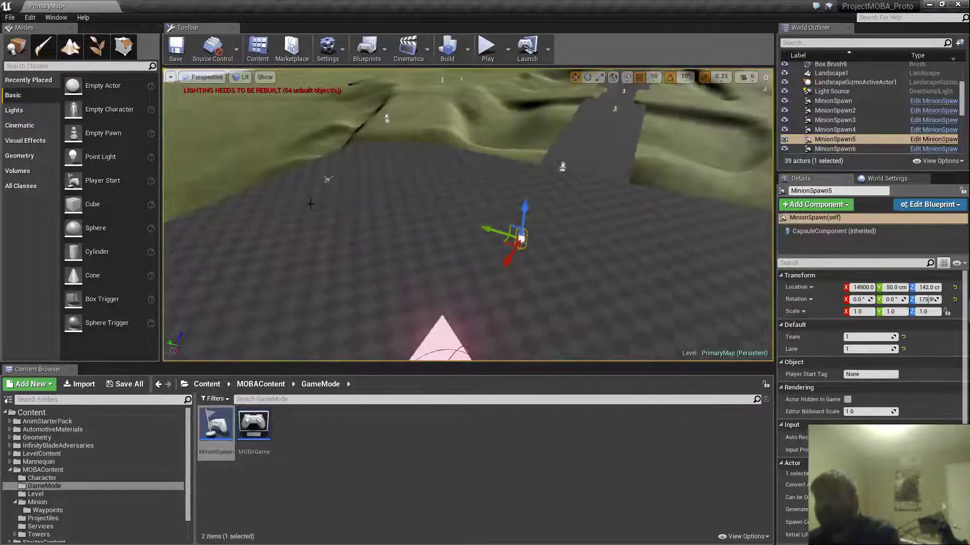
{"action": "left_click", "coordinate": [327, 179]}
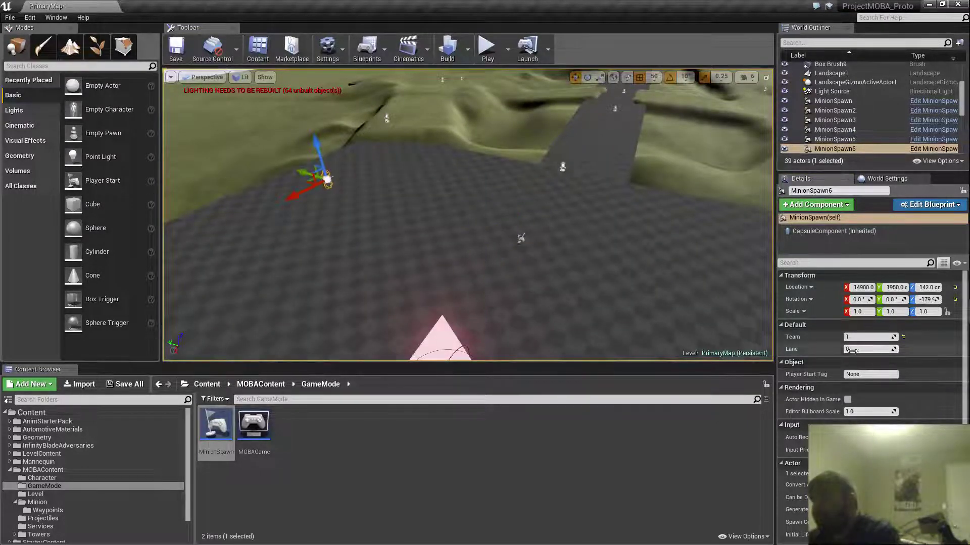
{"action": "type", "text": "2"}
{"action": "right_click_drag", "start_coordinate": [505, 217], "coordinate": [482, 177]}
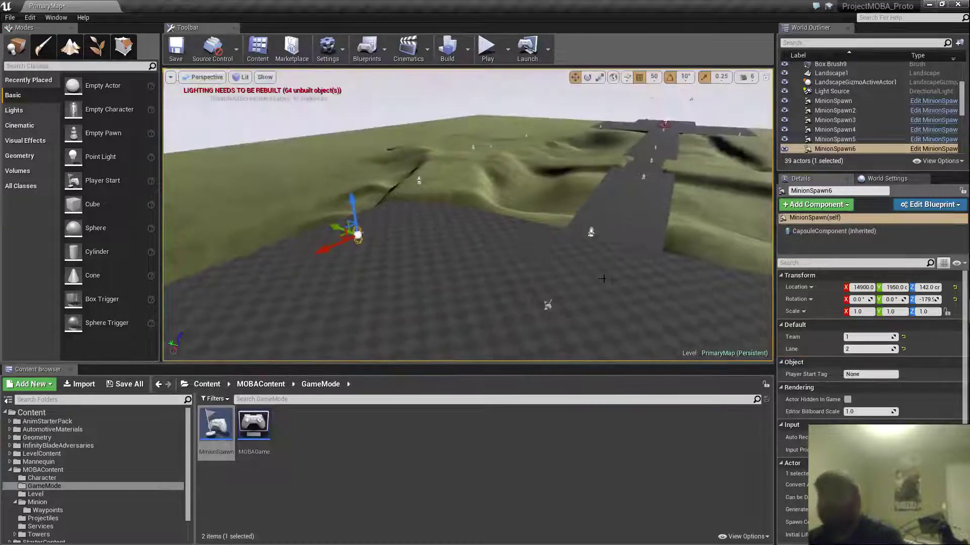
{"action": "left_click", "coordinate": [187, 51]}
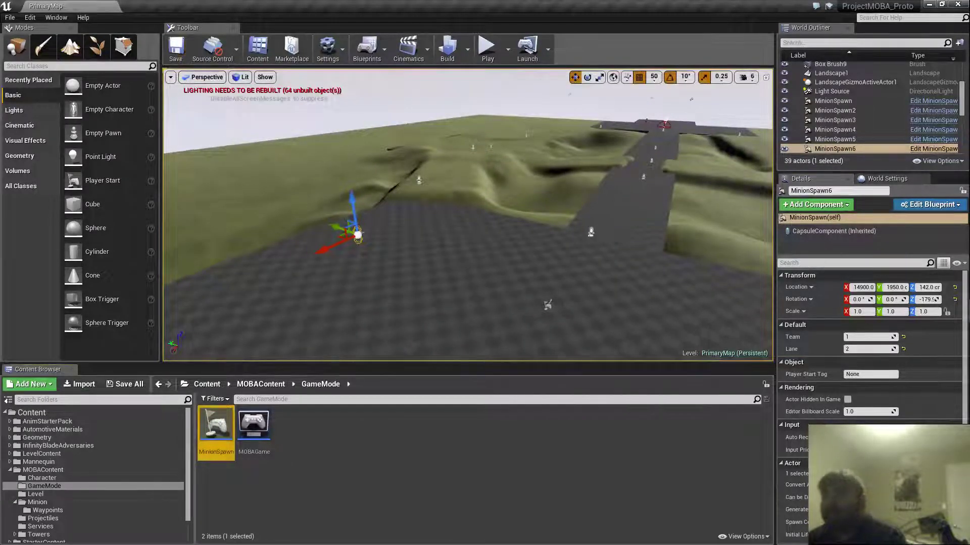
- Play the level in the editor, run the character forward to watch the minions spawn, and release the mouse cursor
{"action": "right_click_drag", "start_coordinate": [467, 218], "coordinate": [394, 166]}
{"action": "key", "text": "w"}
{"action": "key", "text": "d"}
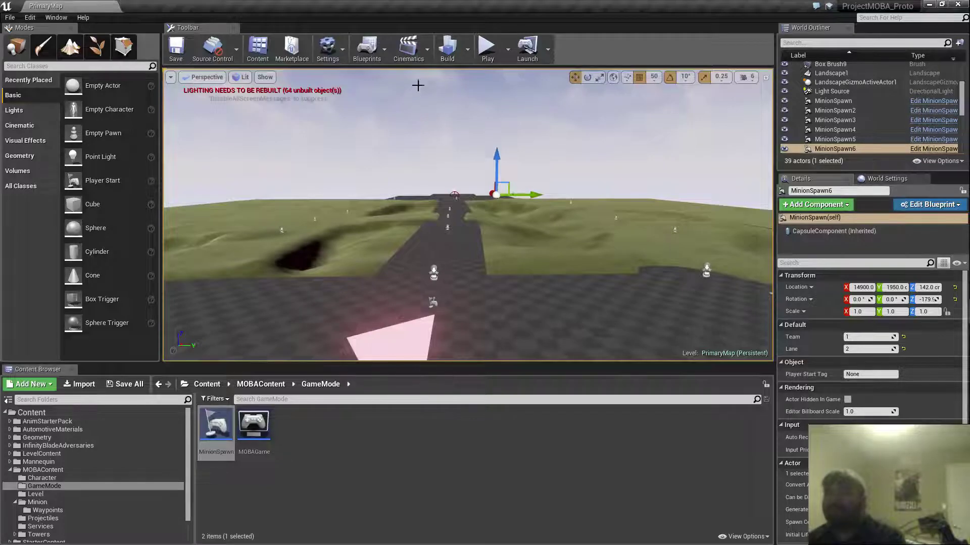
{"action": "left_click", "coordinate": [487, 48]}
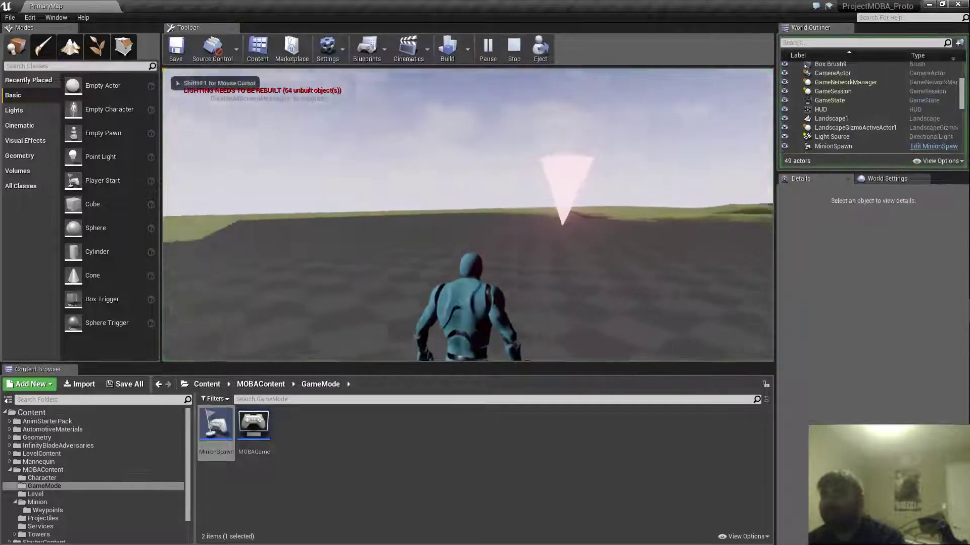
{"action": "key", "text": "w"}
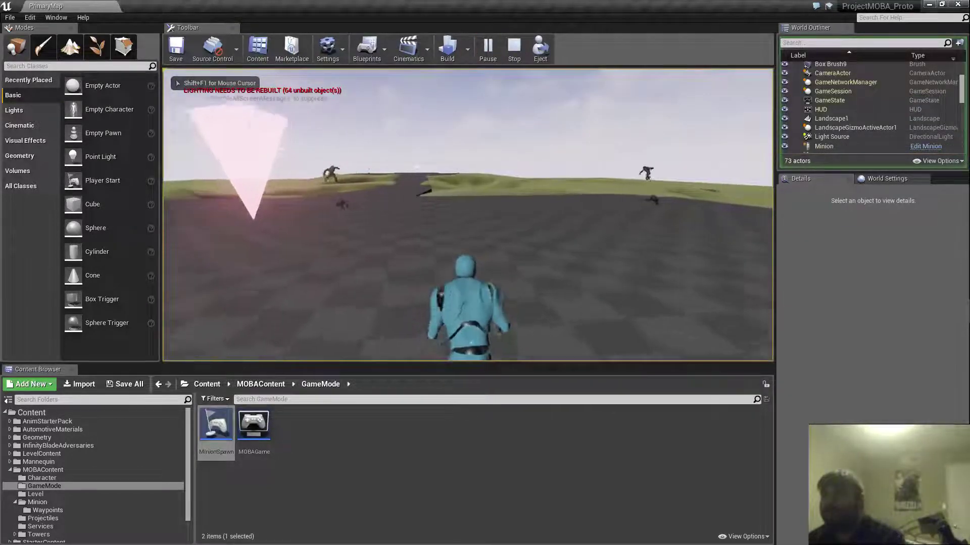
{"action": "key", "text": "shift+F1"}
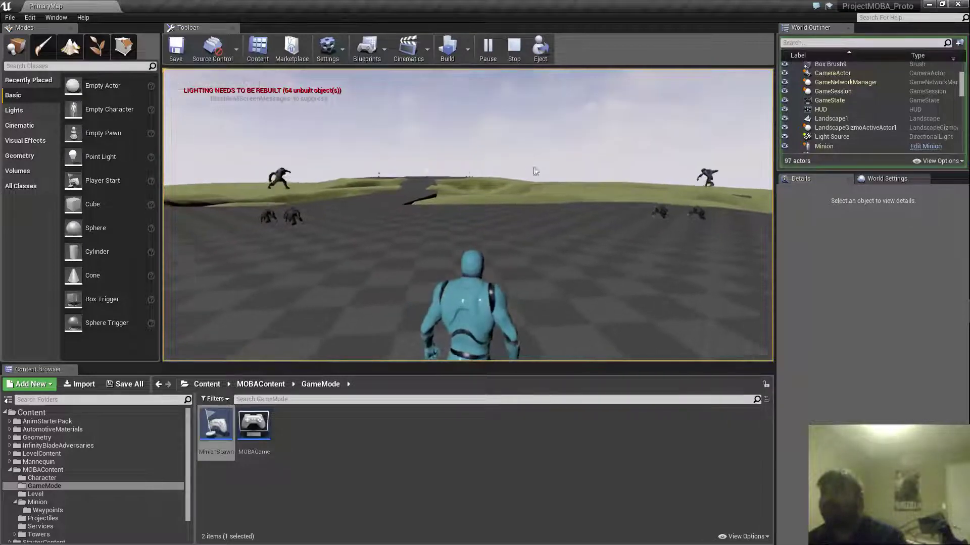
- Stop the playtest, find the navigation volume classes with "nav", and place a Nav Mesh Bounds Volume on the near platform
{"action": "key", "text": "Escape"}
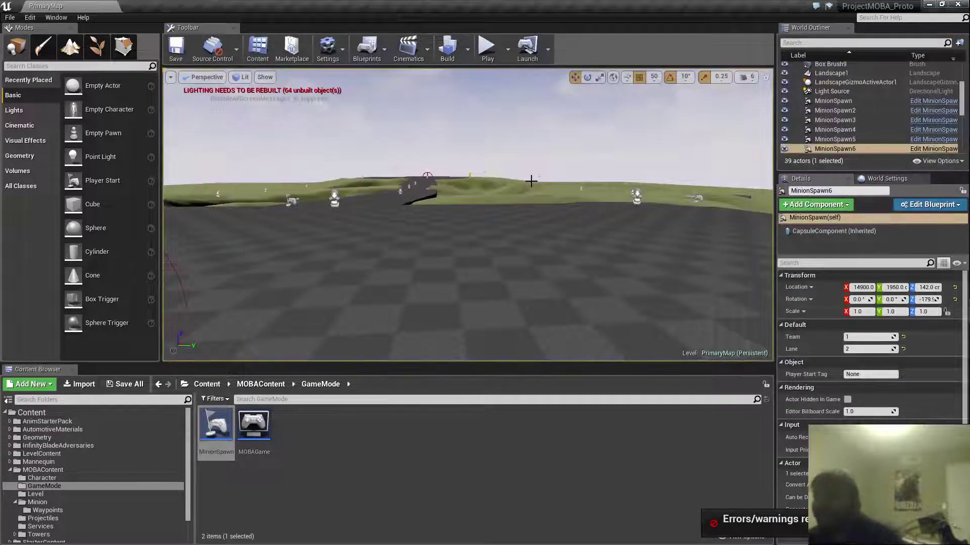
{"action": "key", "text": "w"}
{"action": "right_click_drag", "start_coordinate": [468, 215], "coordinate": [505, 232]}
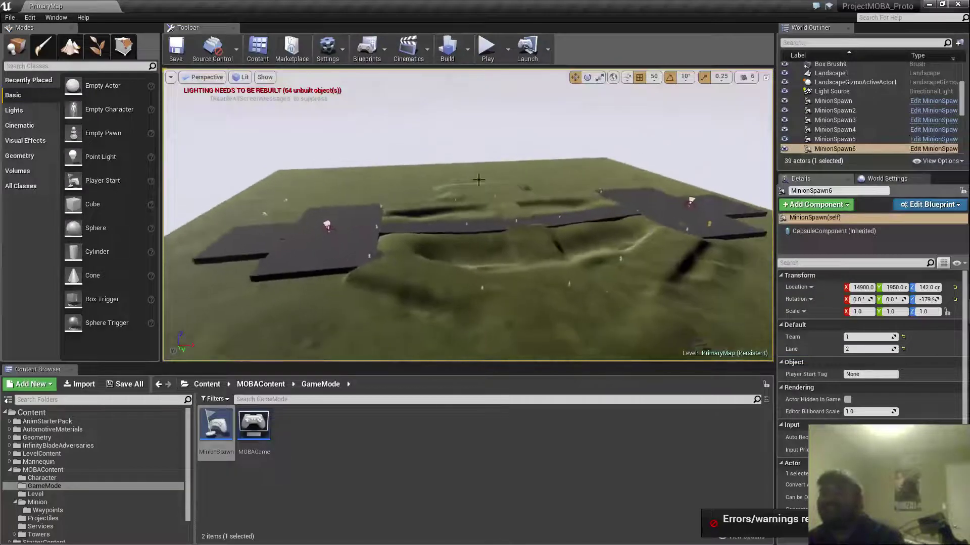
{"action": "left_click", "coordinate": [55, 66]}
{"action": "type", "text": "nav"}
{"action": "key", "text": "Down"}
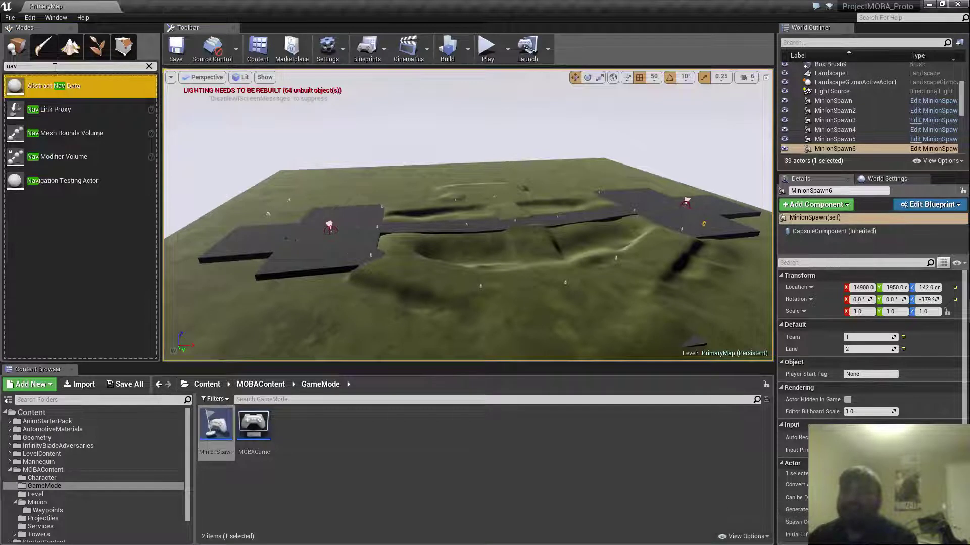
{"action": "key", "text": "Down"}
{"action": "key", "text": "Down"}
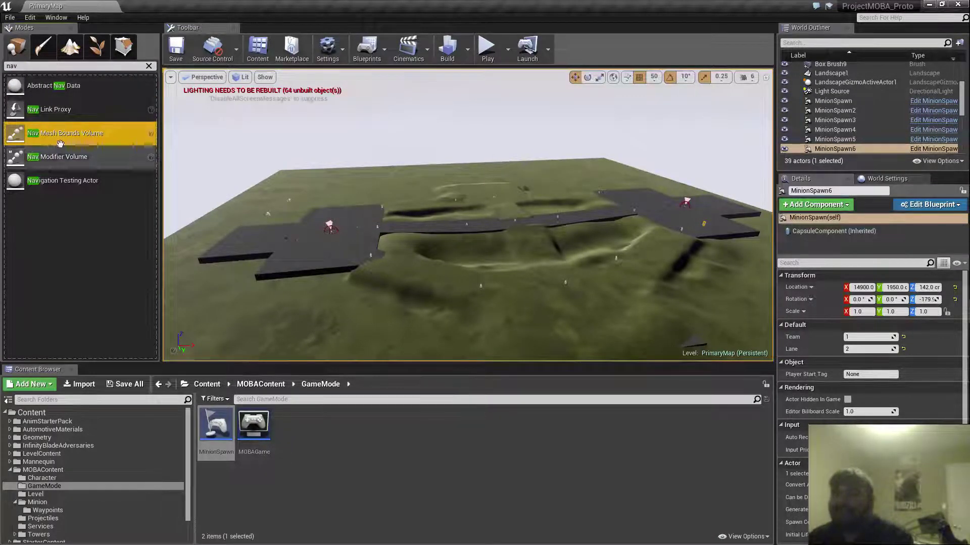
{"action": "left_click_drag", "start_coordinate": [66, 133], "coordinate": [344, 243]}
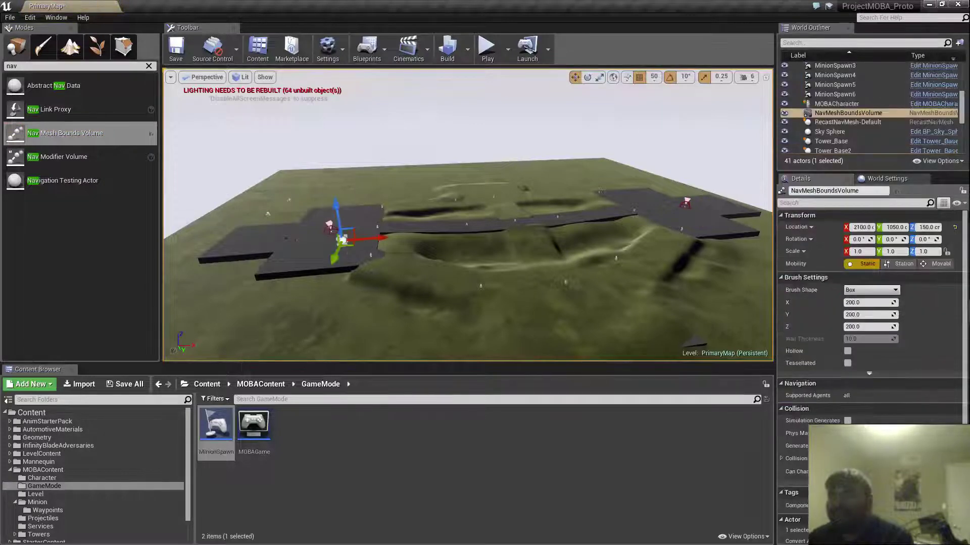
- Move the Nav Mesh Bounds Volume to the middle of the map at X 8500, Y -50, Z -50
{"action": "right_click_drag", "start_coordinate": [344, 243], "coordinate": [409, 228]}
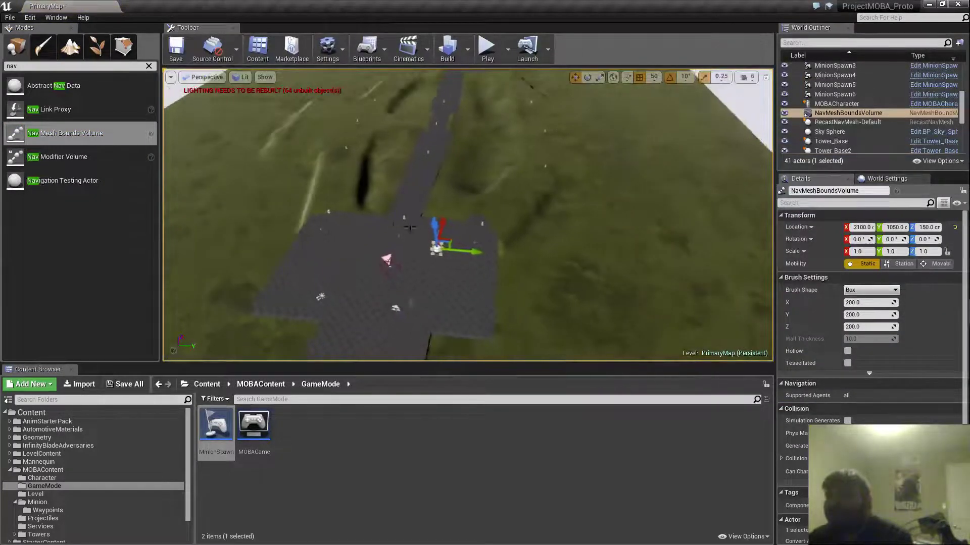
{"action": "left_click_drag", "start_coordinate": [449, 238], "coordinate": [433, 184]}
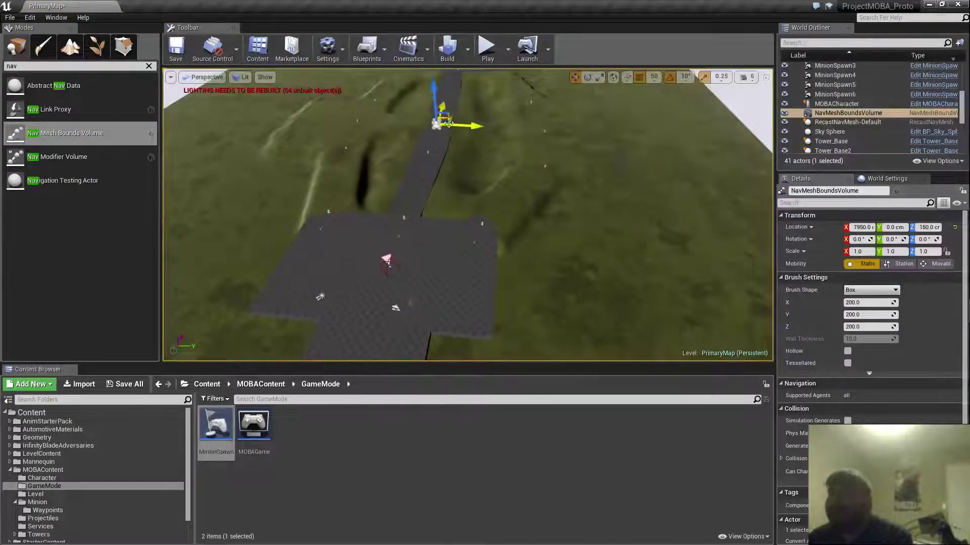
{"action": "right_click_drag", "start_coordinate": [448, 123], "coordinate": [283, 70]}
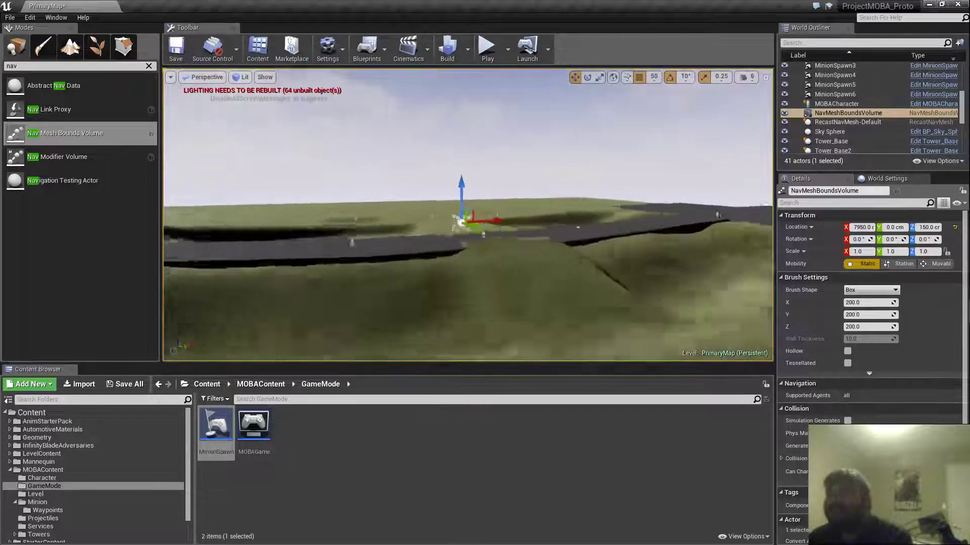
{"action": "right_click_drag", "start_coordinate": [303, 144], "coordinate": [337, 144]}
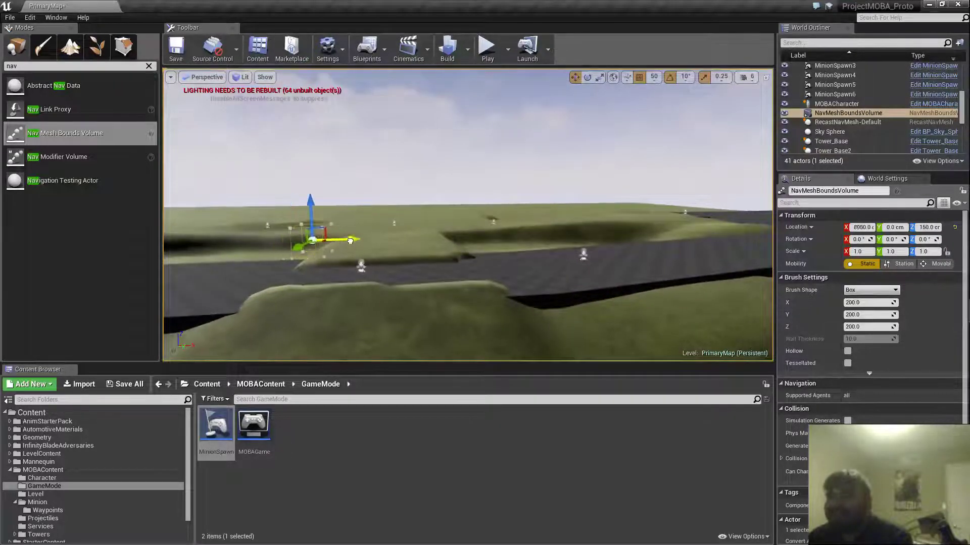
{"action": "left_click_drag", "start_coordinate": [349, 240], "coordinate": [409, 241]}
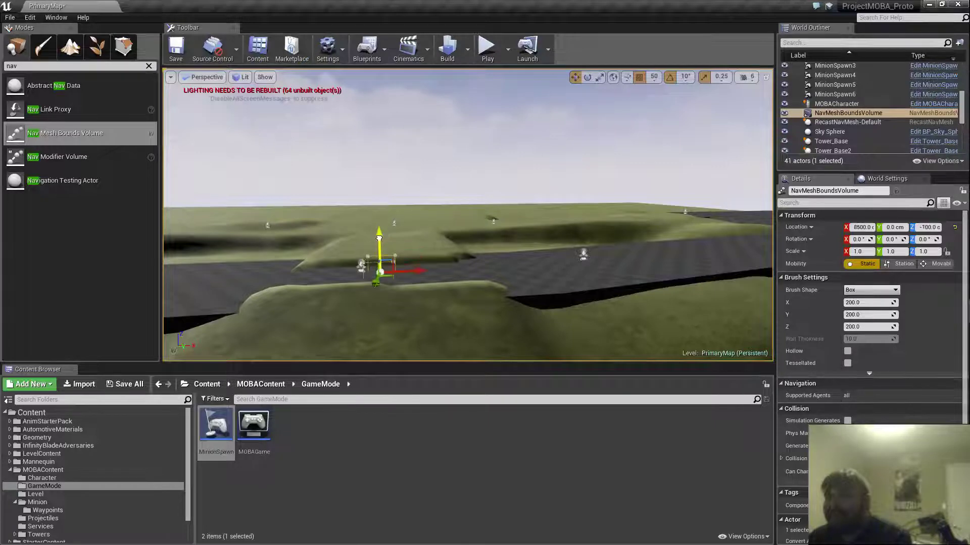
{"action": "right_click_drag", "start_coordinate": [561, 237], "coordinate": [740, 245]}
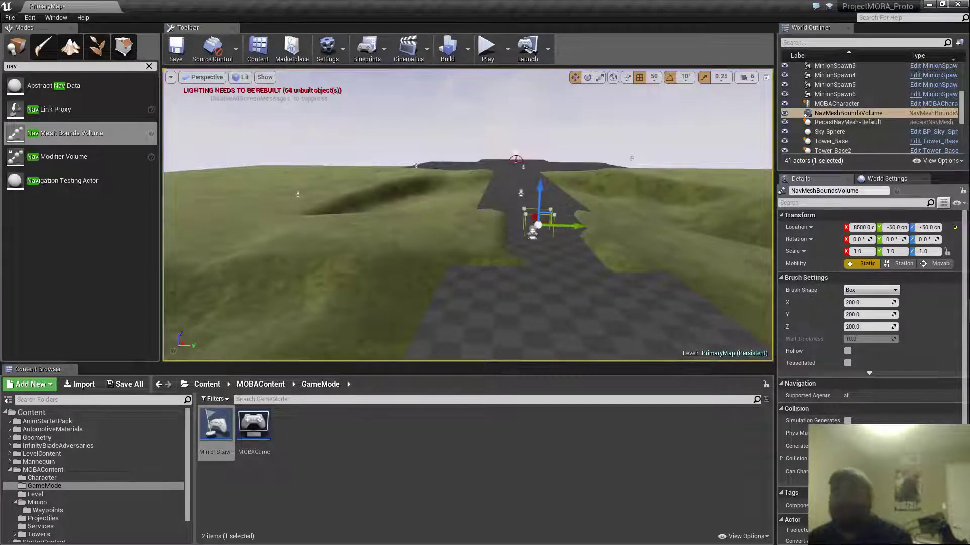
- Widen the Nav Mesh Bounds Volume's brush to about 13409 in Y so it spans the outer lanes
{"action": "right_click_drag", "start_coordinate": [722, 334], "coordinate": [755, 330]}
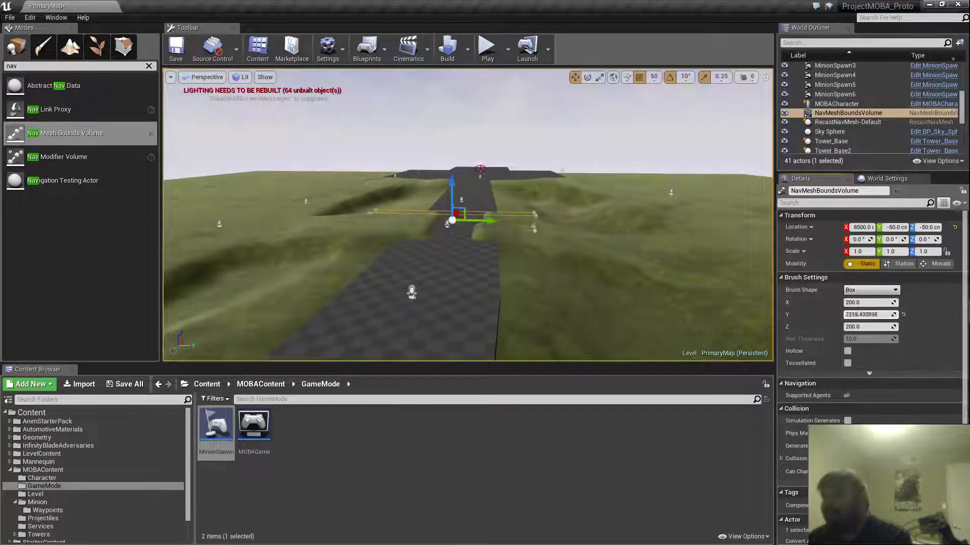
{"action": "left_click_drag", "start_coordinate": [893, 314], "coordinate": [907, 314]}
{"action": "right_click_drag", "start_coordinate": [620, 280], "coordinate": [652, 277]}
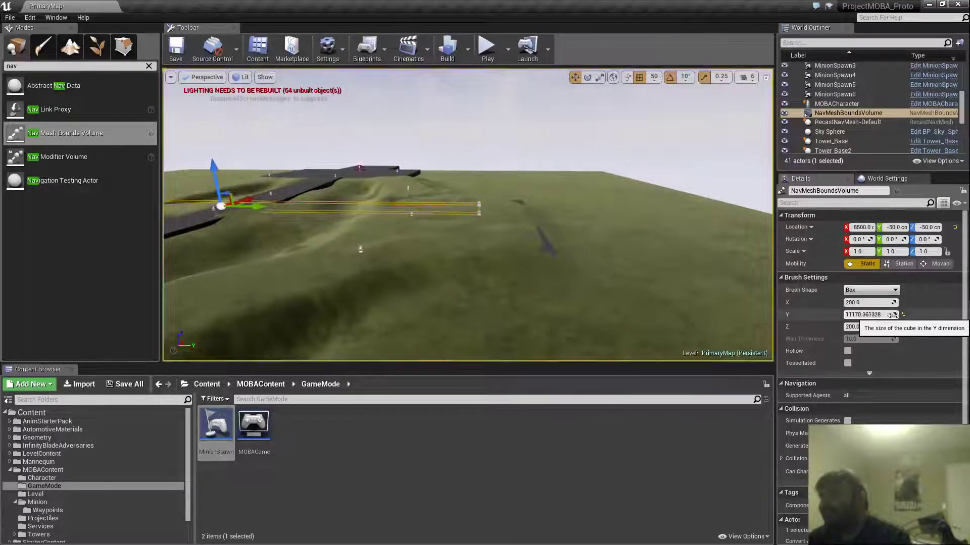
{"action": "left_click_drag", "start_coordinate": [875, 314], "coordinate": [889, 314]}
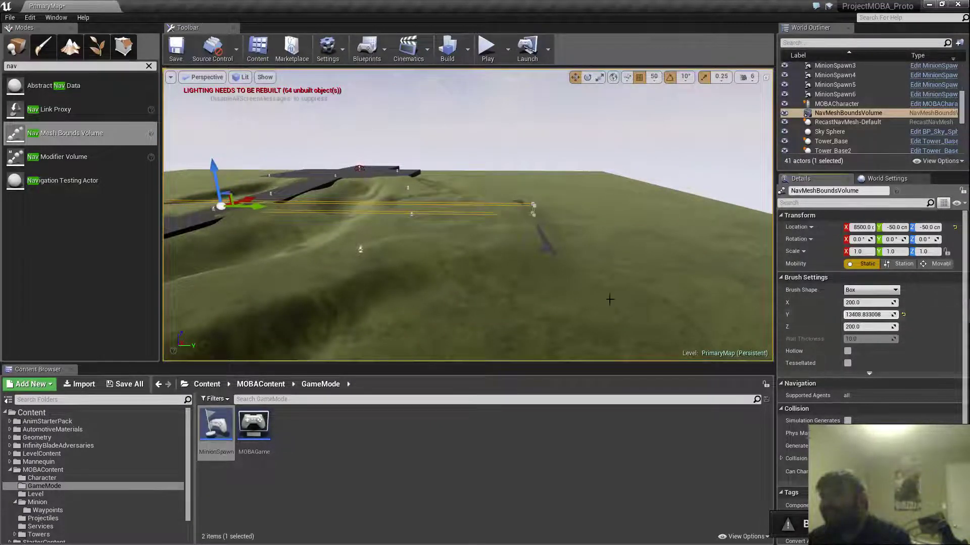
- Enlarge the Nav Mesh Bounds Volume's brush to about 20369 in X and about 738 in Z to enclose both platforms
{"action": "mouse_move", "coordinate": [609, 300]}
{"action": "right_mouse_down"}
{"action": "mouse_move", "coordinate": [546, 299]}
{"action": "mouse_move", "coordinate": [555, 298]}
{"action": "right_mouse_up"}
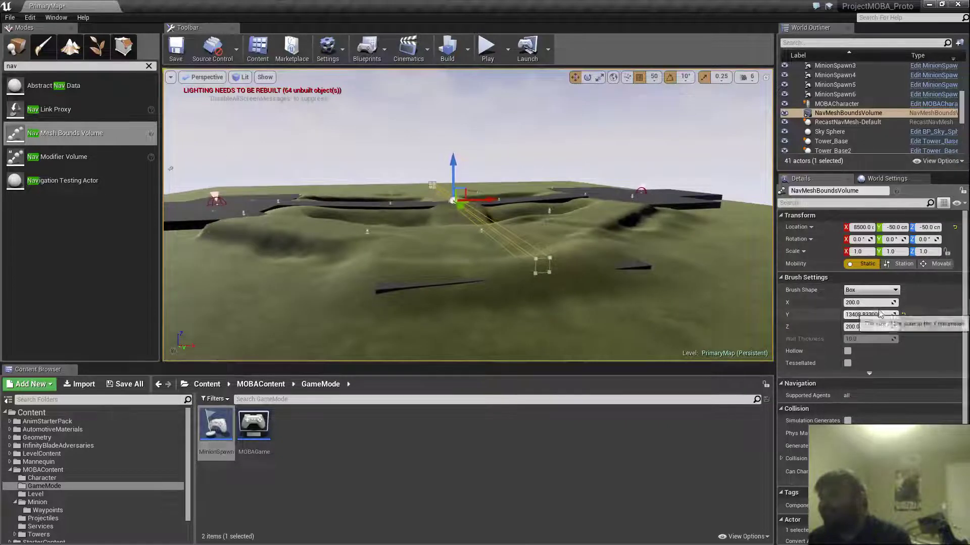
{"action": "left_click_drag", "start_coordinate": [878, 302], "coordinate": [909, 302]}
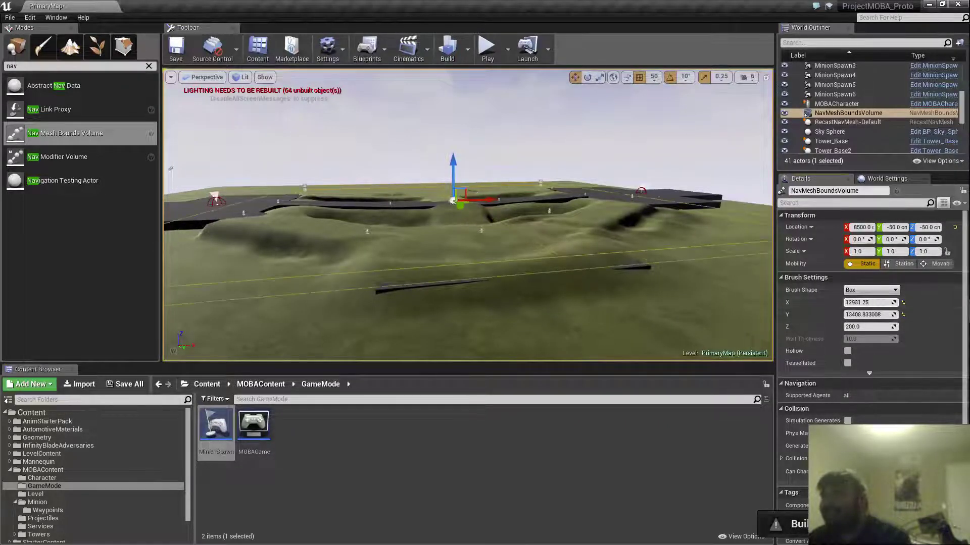
{"action": "key", "text": "d"}
{"action": "right_click_drag", "start_coordinate": [636, 298], "coordinate": [673, 298]}
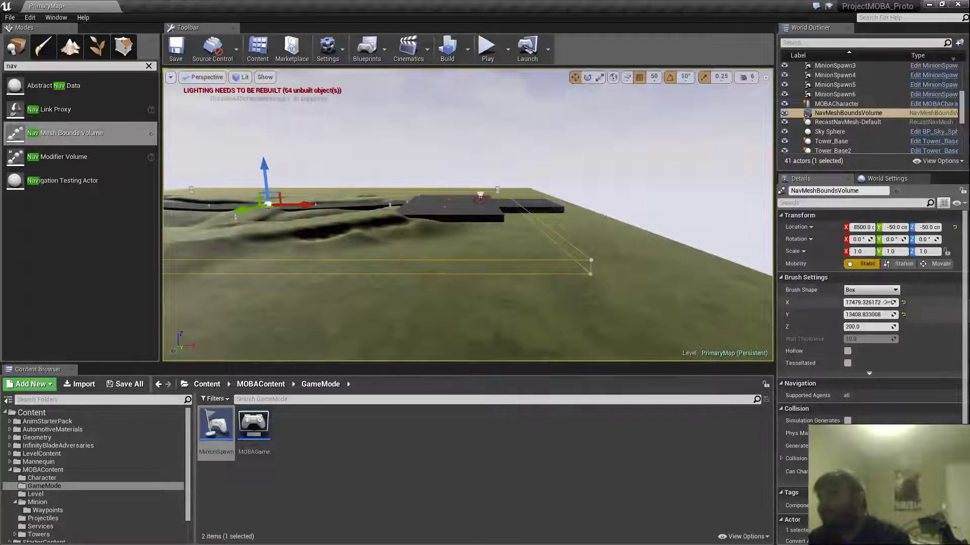
{"action": "mouse_move", "coordinate": [878, 302]}
{"action": "left_mouse_down"}
{"action": "mouse_move", "coordinate": [866, 303]}
{"action": "mouse_move", "coordinate": [904, 327]}
{"action": "mouse_move", "coordinate": [944, 327]}
{"action": "left_mouse_up"}
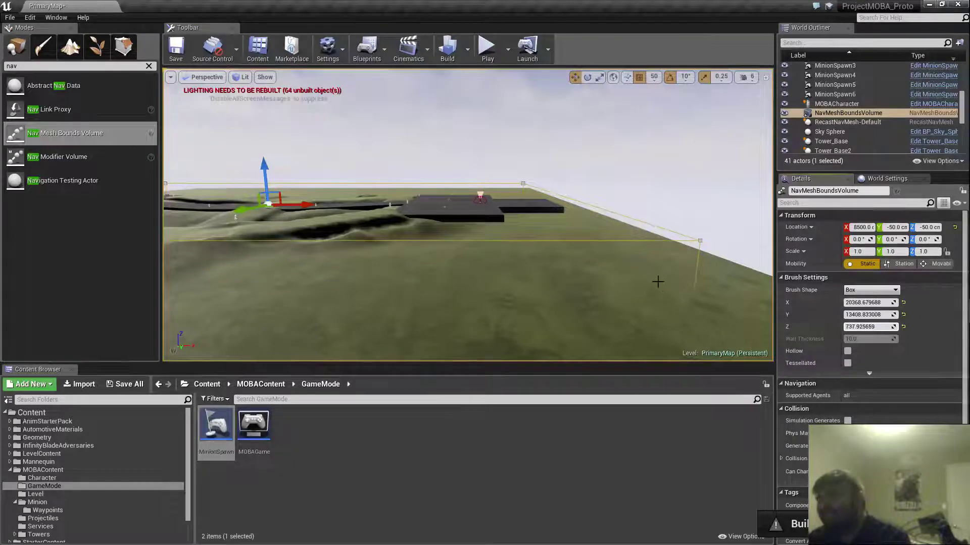
- Preview the navigation mesh, hide it again, and clear the class search
{"action": "right_click_drag", "start_coordinate": [657, 282], "coordinate": [603, 264]}
{"action": "key", "text": "p"}
{"action": "key", "text": "p"}
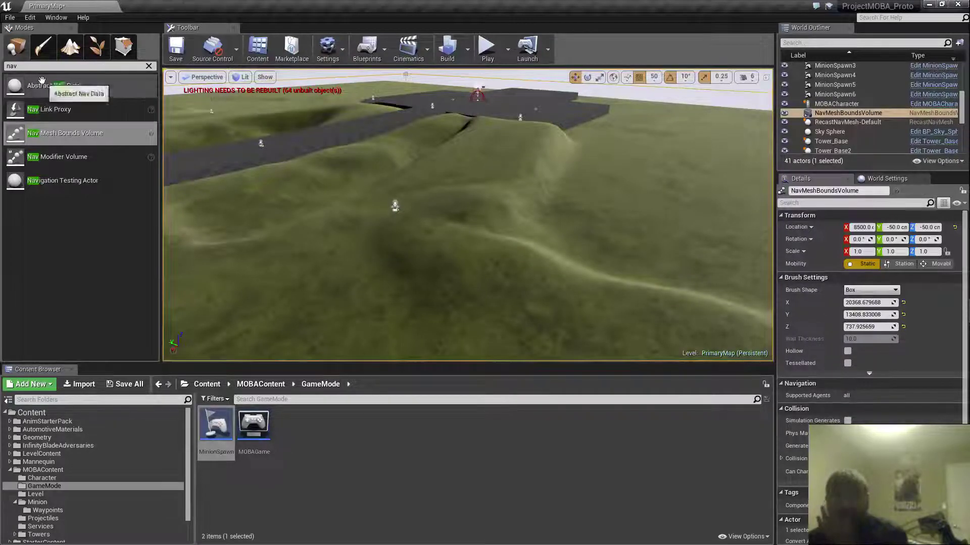
{"action": "left_click", "coordinate": [149, 66]}
- Frame the map from behind the near platform and start simulating the level
{"action": "key", "text": "f"}
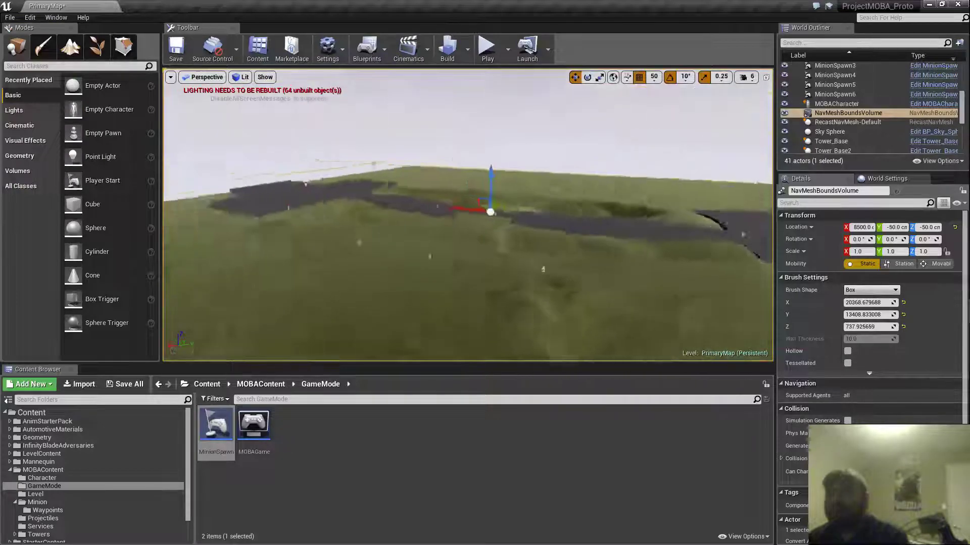
{"action": "right_click_drag", "start_coordinate": [468, 215], "coordinate": [393, 202]}
{"action": "right_click_drag", "start_coordinate": [454, 56], "coordinate": [460, 82]}
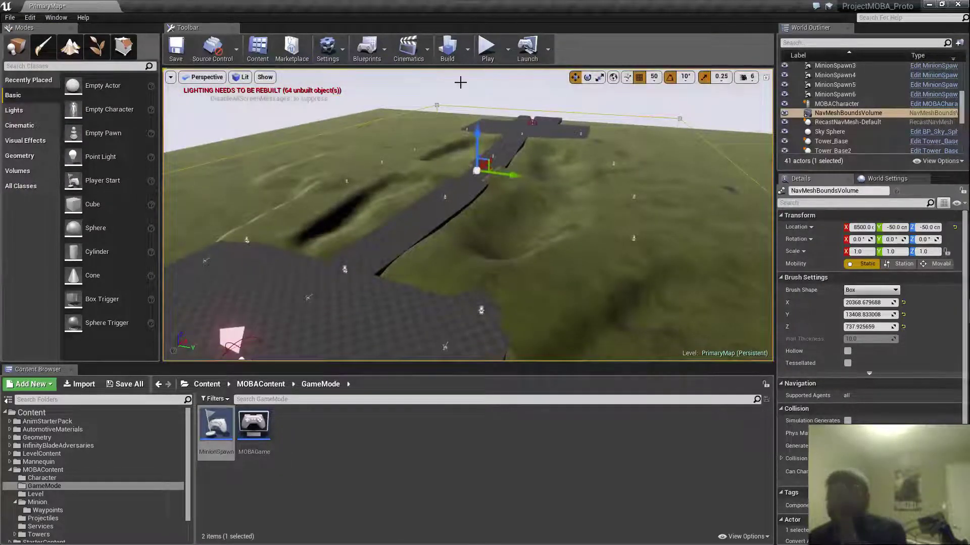
{"action": "left_click", "coordinate": [508, 56]}
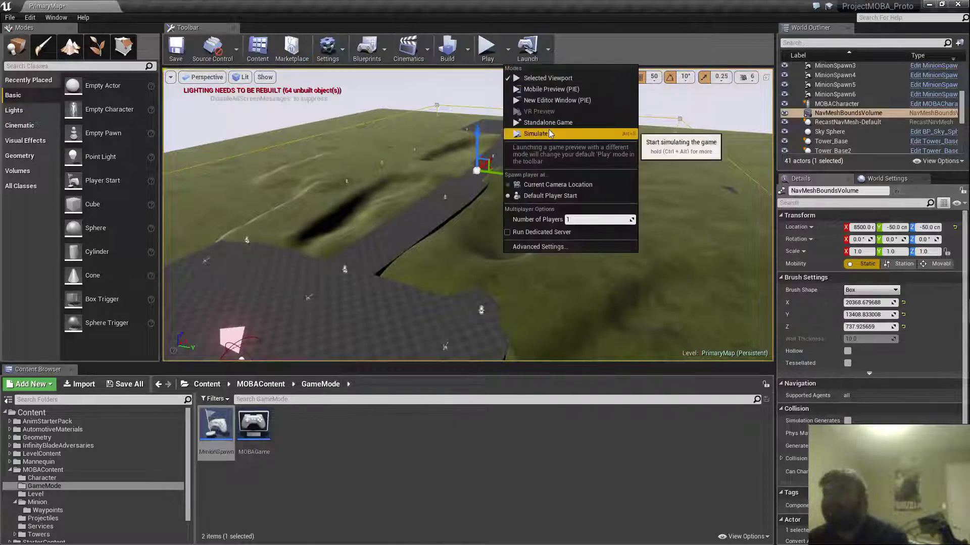
{"action": "left_click", "coordinate": [535, 124]}
- Fly around the map in a full-screen viewport to watch the minion waves in every lane, and stop the simulation
{"action": "right_click_drag", "start_coordinate": [468, 215], "coordinate": [442, 228]}
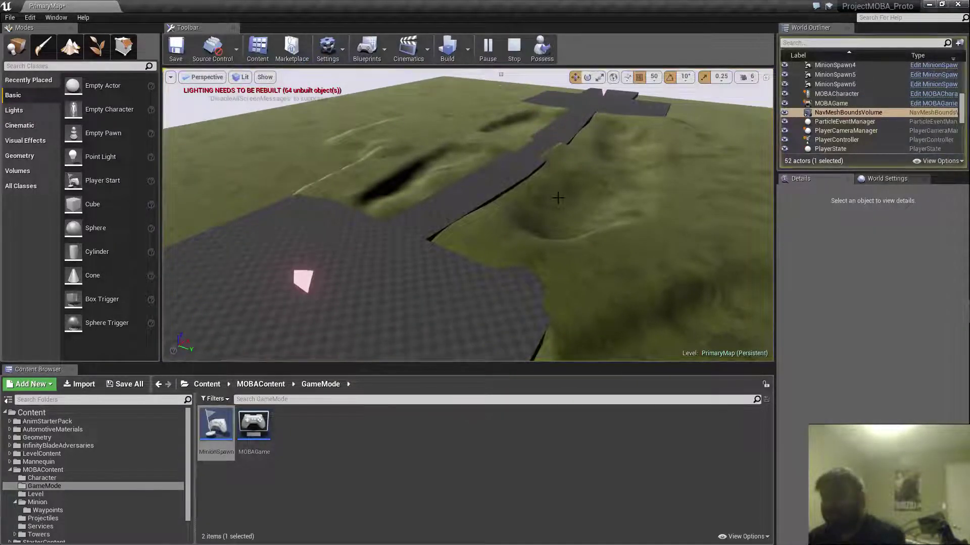
{"action": "key", "text": "F11"}
{"action": "key", "text": "d"}
{"action": "right_click_drag", "start_coordinate": [588, 240], "coordinate": [376, 225]}
{"action": "key", "text": "s"}
{"action": "key", "text": "d"}
{"action": "key", "text": "w"}
{"action": "key", "text": "d"}
{"action": "key", "text": "s"}
{"action": "key", "text": "d"}
{"action": "key", "text": "d"}
{"action": "key", "text": "w"}
{"action": "key", "text": "w"}
{"action": "key", "text": "d"}
{"action": "right_click_drag", "start_coordinate": [595, 243], "coordinate": [570, 243]}
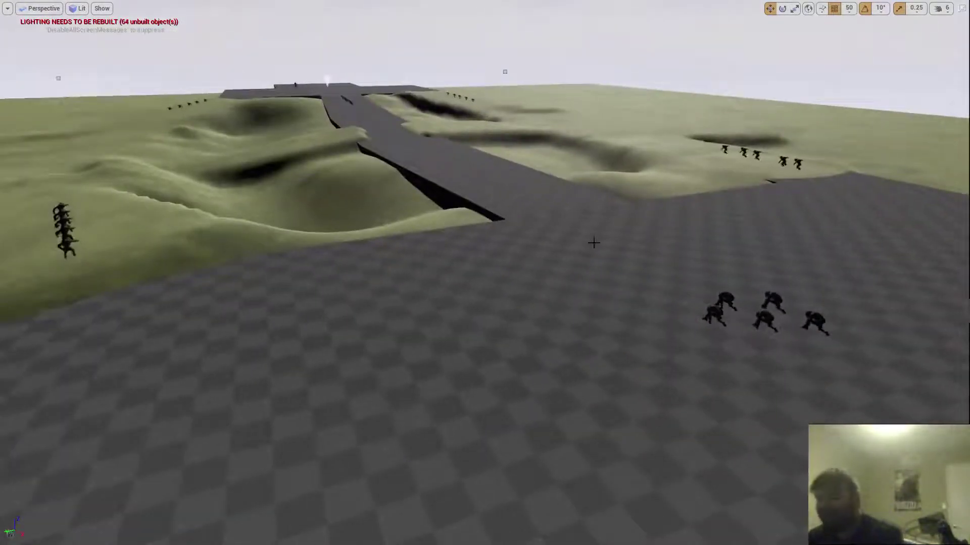
{"action": "key", "text": "F11"}
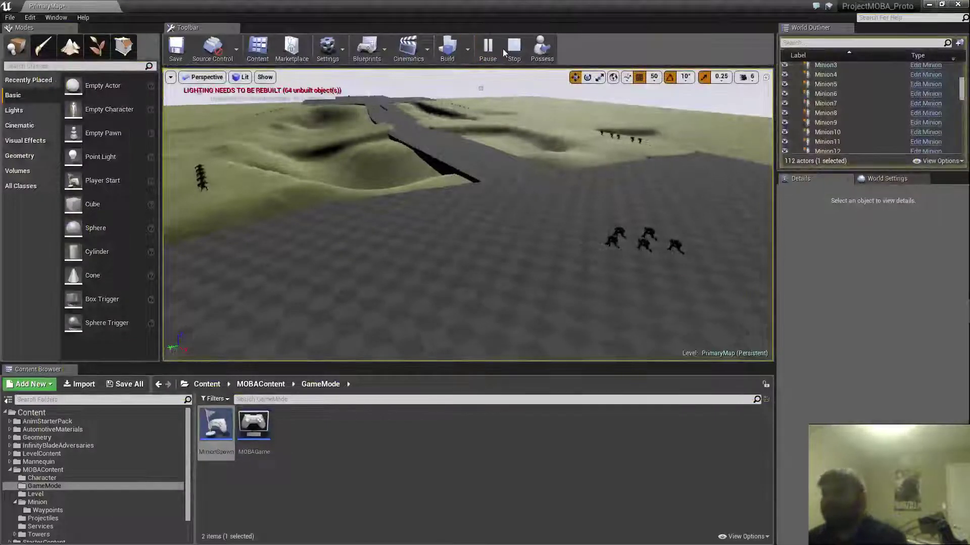
{"action": "left_click", "coordinate": [513, 48]}
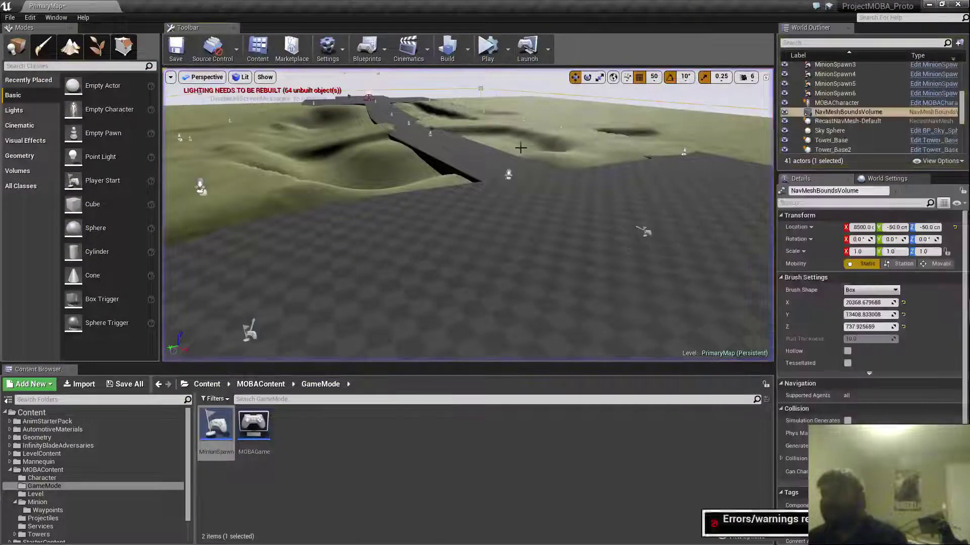
- Check the Team and Lane values of the far platform's middle and Y -2100 MinionSpawns and the numbering of the nearest middle waypoint
{"action": "left_click", "coordinate": [642, 232]}
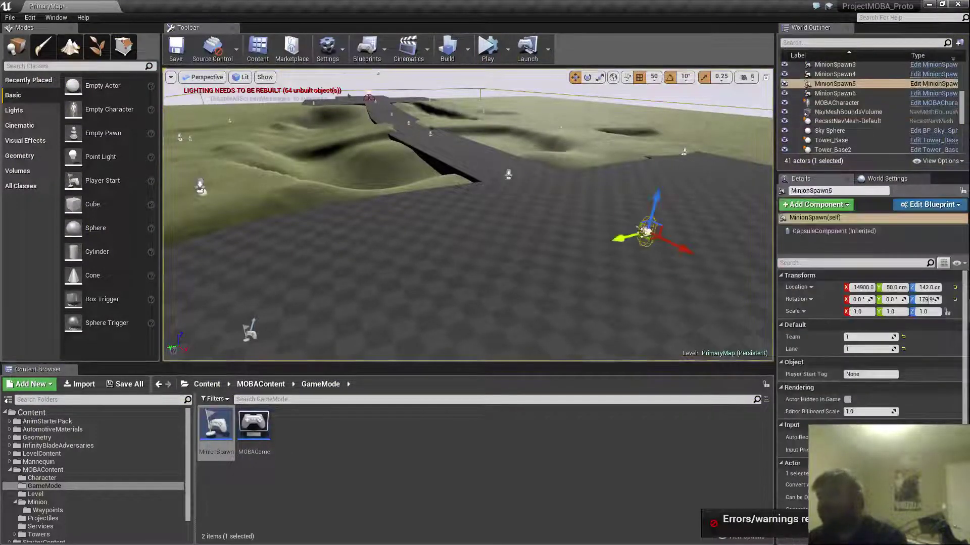
{"action": "left_click", "coordinate": [509, 174]}
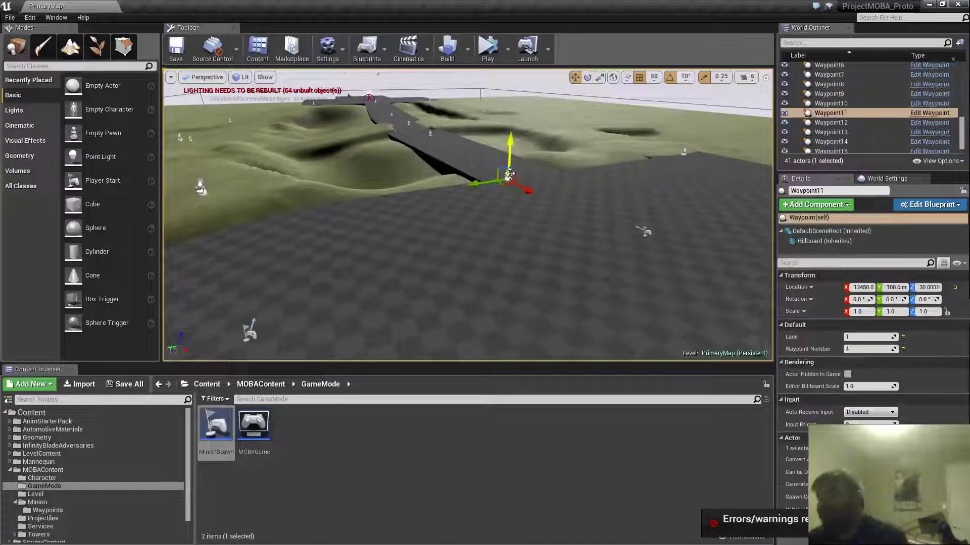
{"action": "left_click", "coordinate": [643, 231]}
{"action": "right_click_drag", "start_coordinate": [644, 231], "coordinate": [647, 313]}
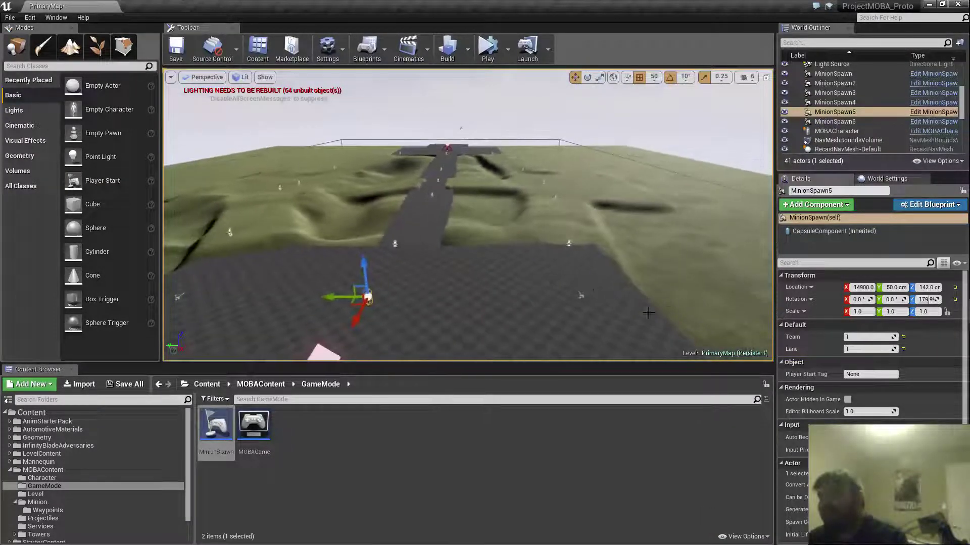
{"action": "left_click", "coordinate": [581, 295]}
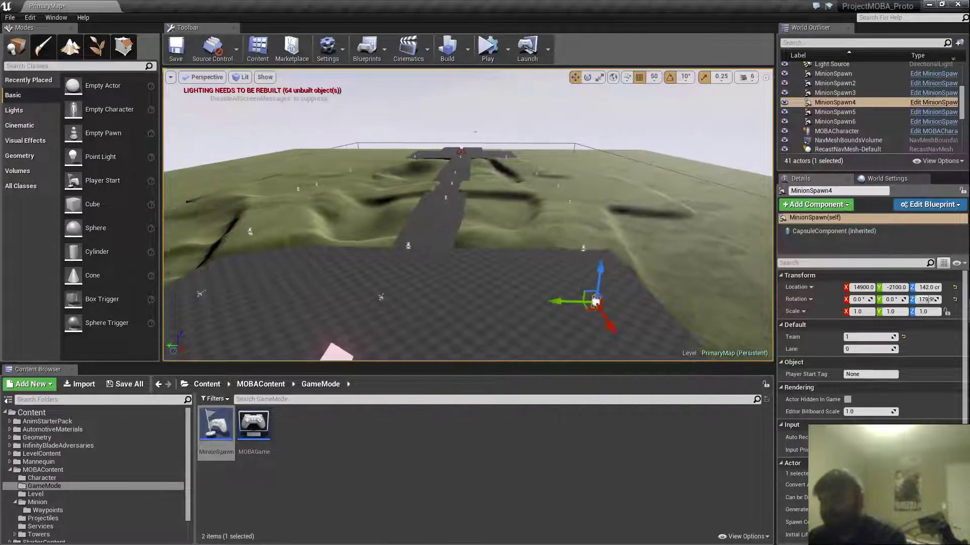
- Show the navigation mesh and examine its coverage across the far platform and middle lane
{"action": "key", "text": "p"}
{"action": "right_click_drag", "start_coordinate": [464, 249], "coordinate": [383, 264]}
{"action": "right_click_drag", "start_coordinate": [468, 214], "coordinate": [570, 214]}
{"action": "key", "text": "a"}
{"action": "right_click_drag", "start_coordinate": [466, 248], "coordinate": [466, 248]}
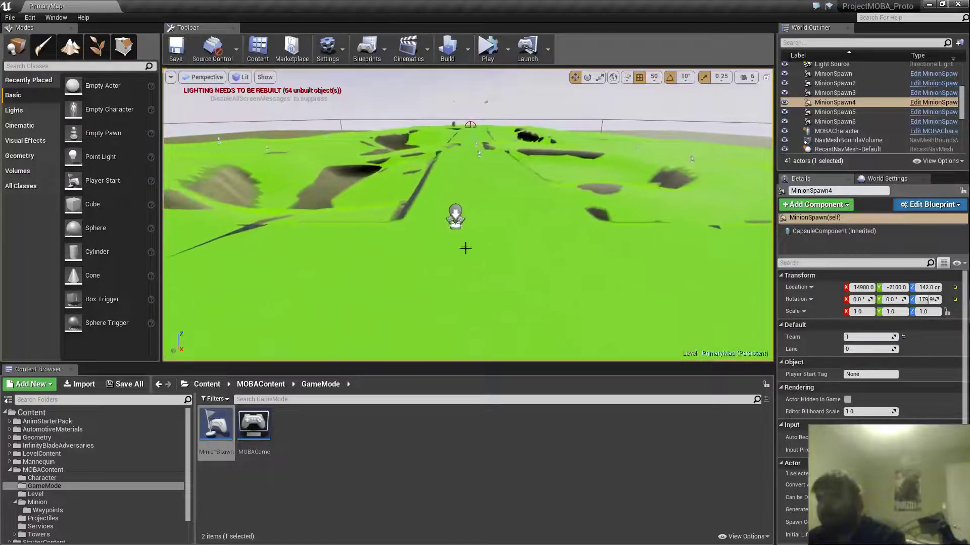
- Check the last two middle-lane waypoints and the far platform's middle MinionSpawn, and save the level
{"action": "left_click", "coordinate": [478, 155]}
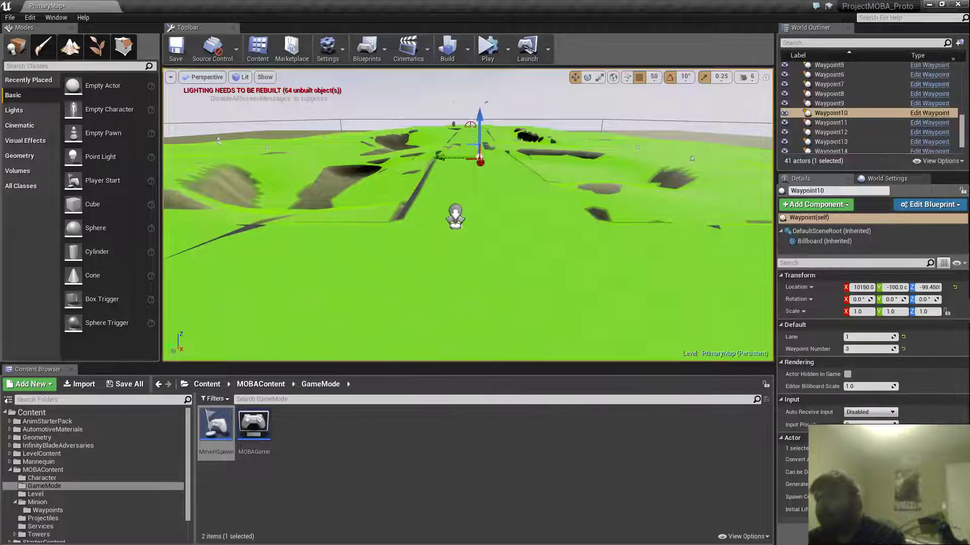
{"action": "left_click", "coordinate": [455, 225]}
{"action": "key", "text": "s"}
{"action": "right_click_drag", "start_coordinate": [455, 225], "coordinate": [497, 226]}
{"action": "key", "text": "w"}
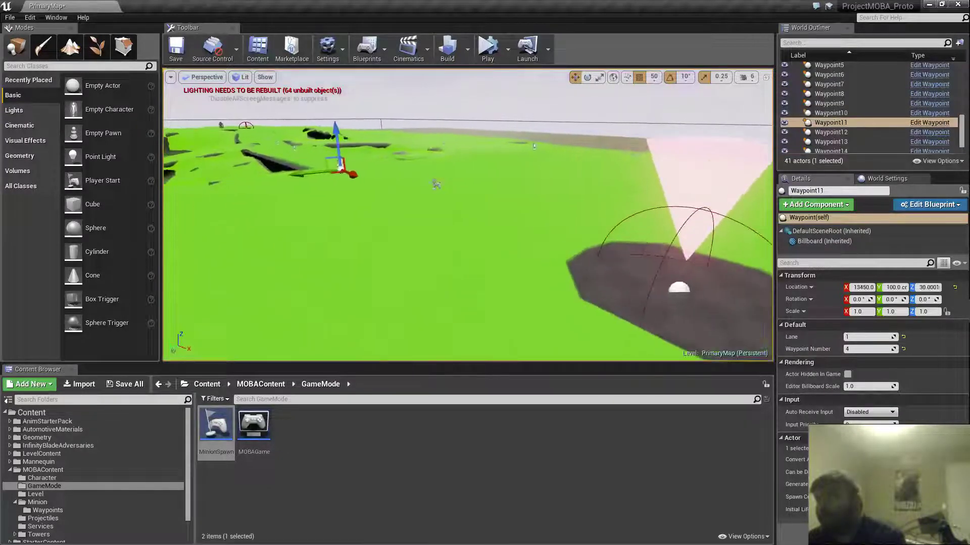
{"action": "left_click", "coordinate": [435, 185]}
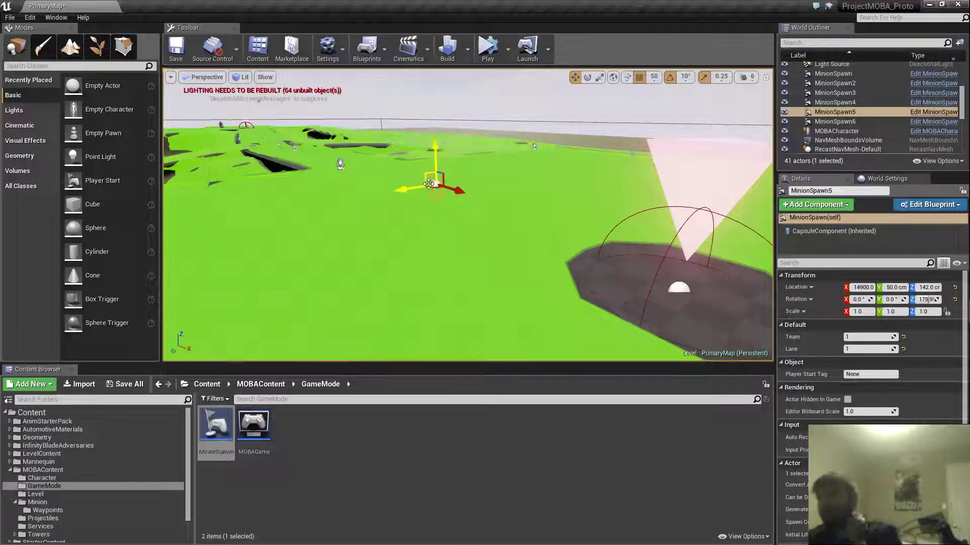
{"action": "left_click", "coordinate": [173, 52]}
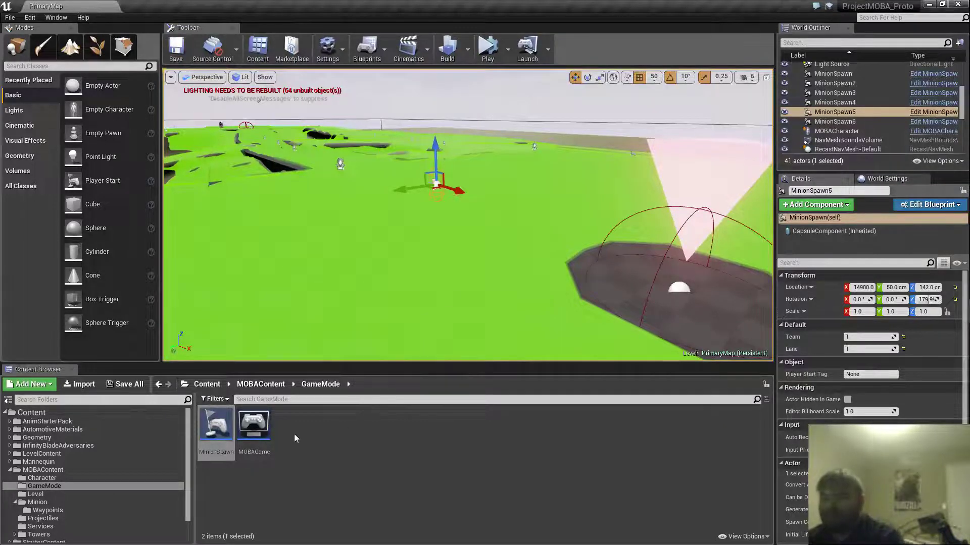
- Open the MOBAGame blueprint, examine how its Event Graph counts waypoints and fills the team lane arrays, and save the blueprint
{"action": "double_click", "coordinate": [258, 427]}
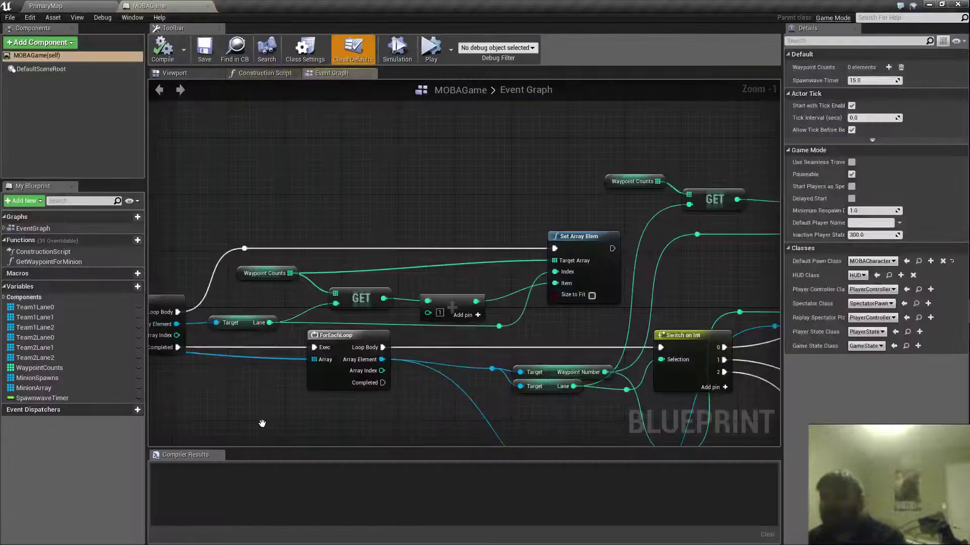
{"action": "right_click_drag", "start_coordinate": [455, 223], "coordinate": [358, 192]}
{"action": "scroll", "coordinate": [365, 197], "scroll_direction": "down", "scroll_amount": 5}
{"action": "scroll", "coordinate": [475, 276], "scroll_direction": "up", "scroll_amount": 3}
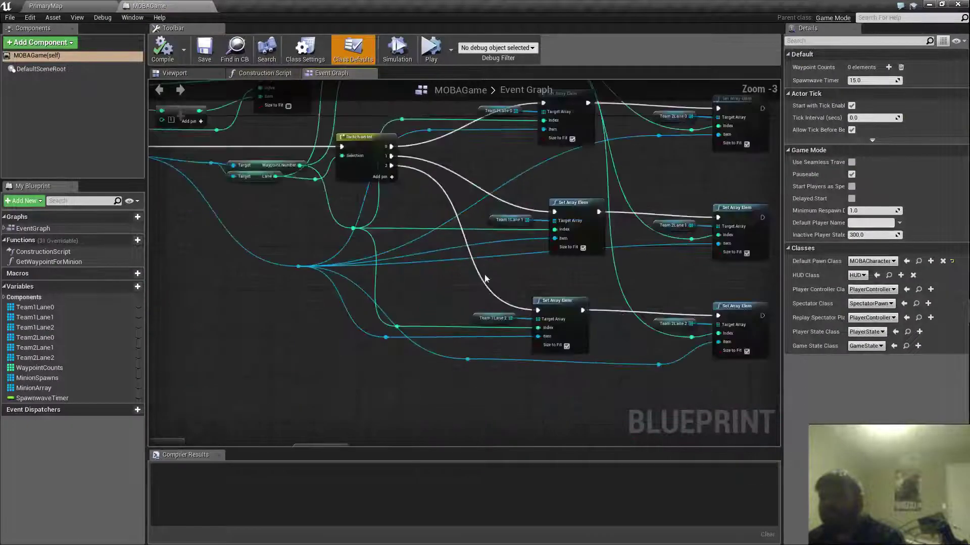
{"action": "right_click_drag", "start_coordinate": [593, 268], "coordinate": [641, 359]}
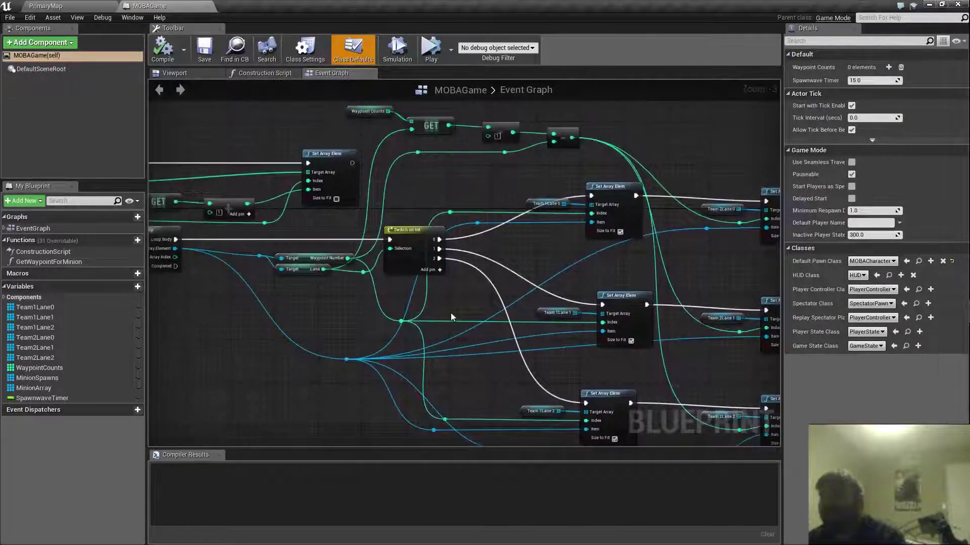
{"action": "right_click_drag", "start_coordinate": [402, 290], "coordinate": [649, 326]}
{"action": "right_click_drag", "start_coordinate": [303, 307], "coordinate": [563, 314]}
{"action": "scroll", "coordinate": [374, 295], "scroll_direction": "down", "scroll_amount": 1}
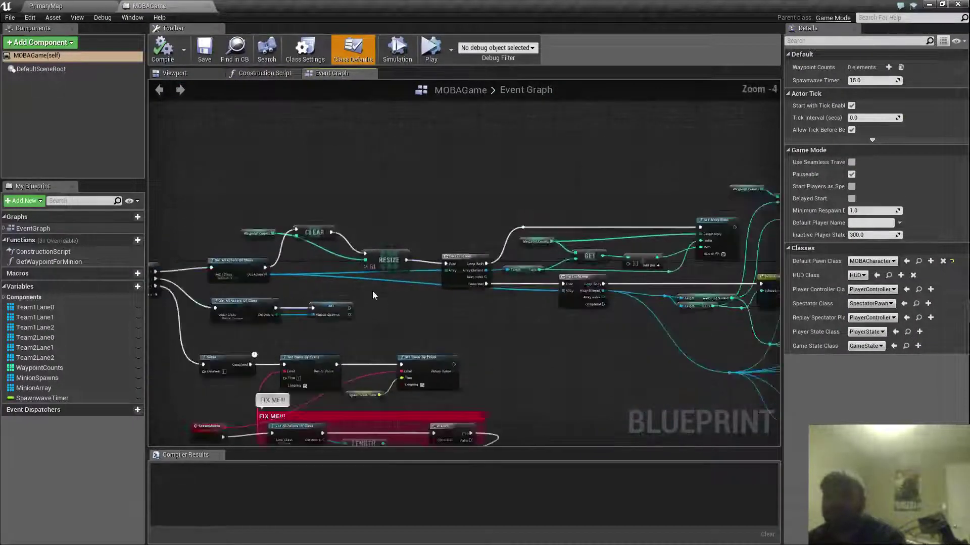
{"action": "right_click_drag", "start_coordinate": [375, 295], "coordinate": [344, 272]}
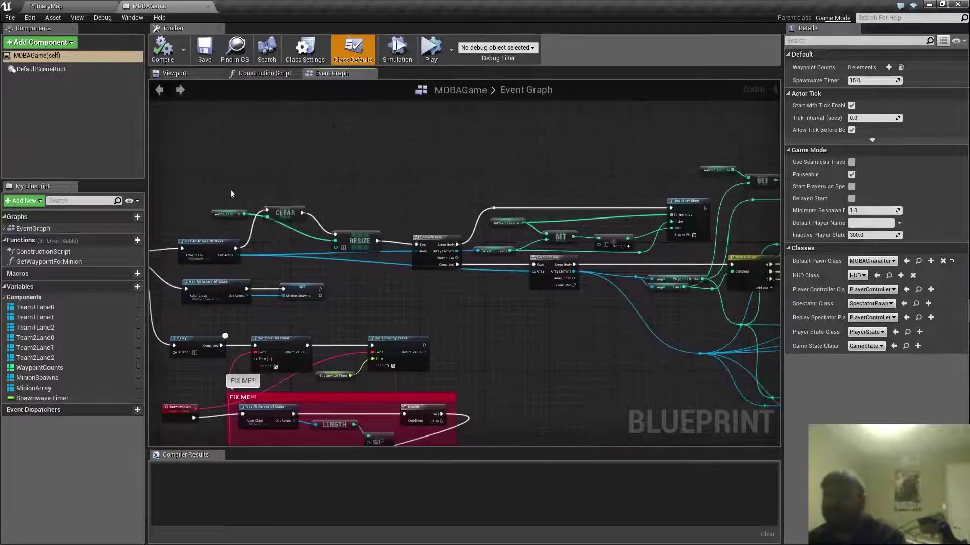
{"action": "left_click", "coordinate": [204, 49]}
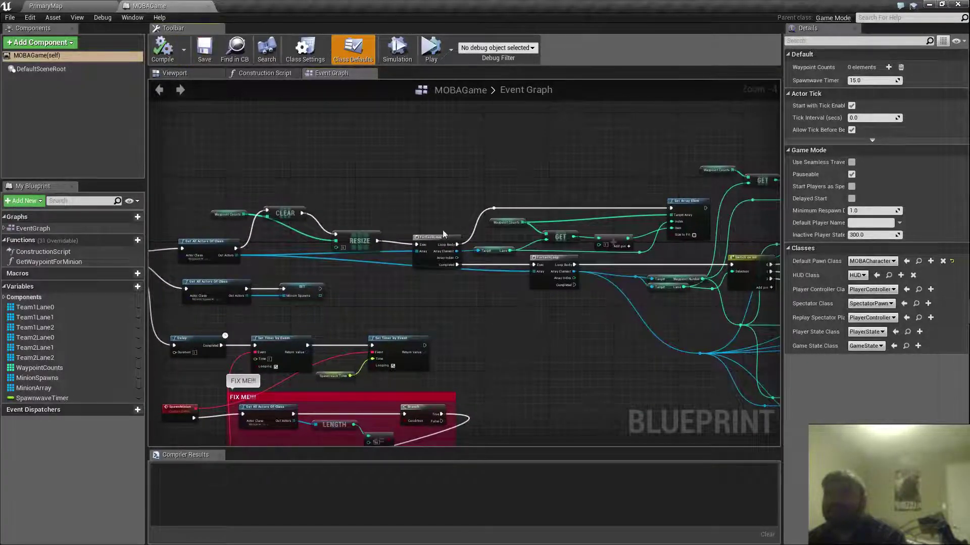
- Run the level, follow the minion waves from the platform and from above the lanes, and stop the session
{"action": "left_click", "coordinate": [431, 48]}
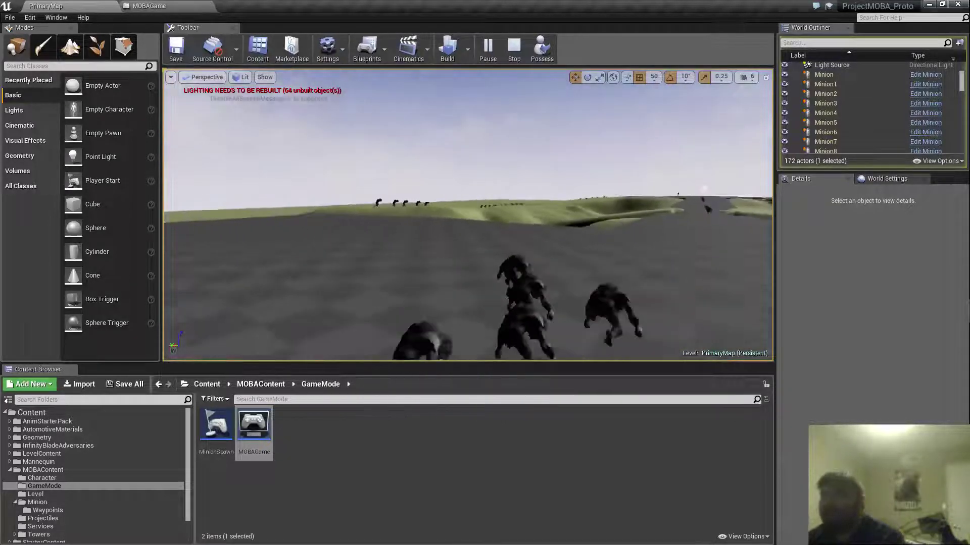
{"action": "right_click_drag", "start_coordinate": [480, 201], "coordinate": [481, 206]}
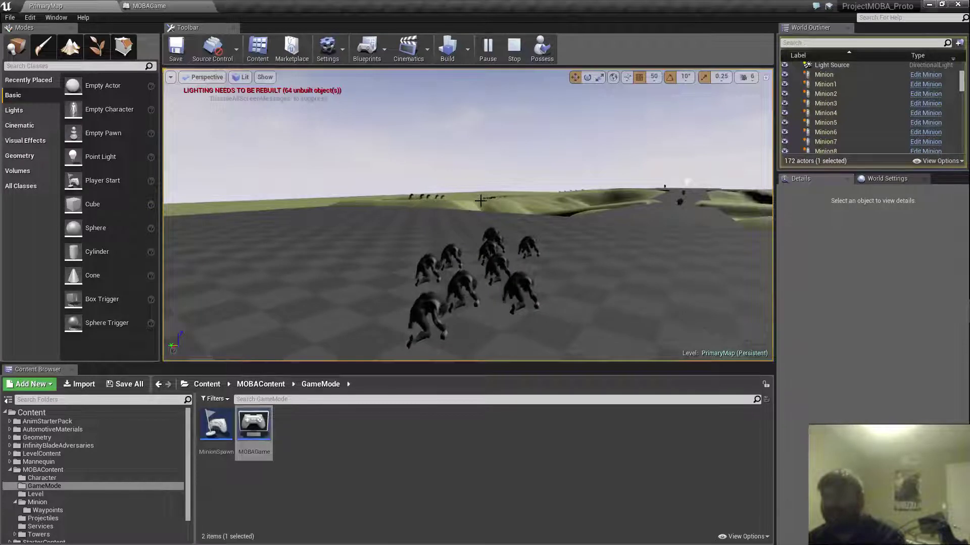
{"action": "right_click_drag", "start_coordinate": [481, 201], "coordinate": [492, 197]}
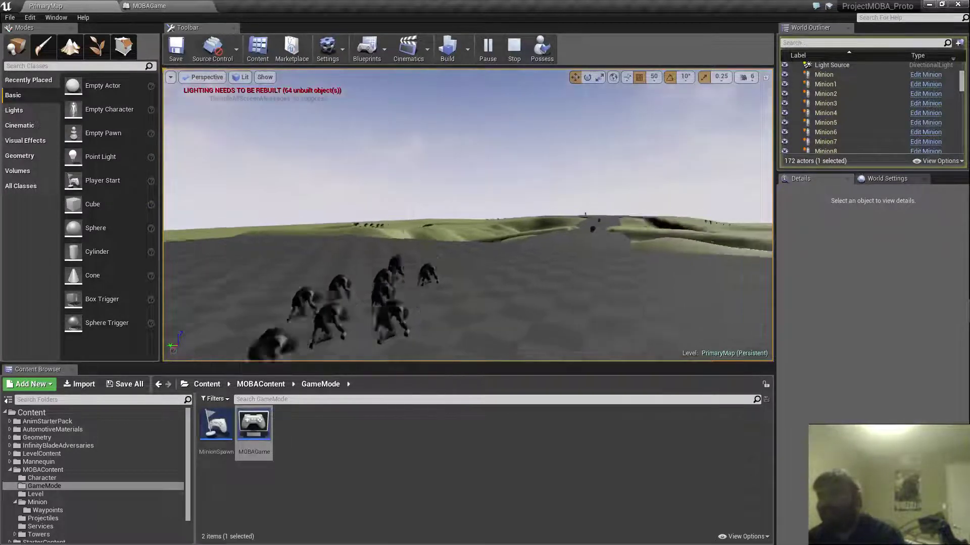
{"action": "right_click_drag", "start_coordinate": [569, 250], "coordinate": [569, 278]}
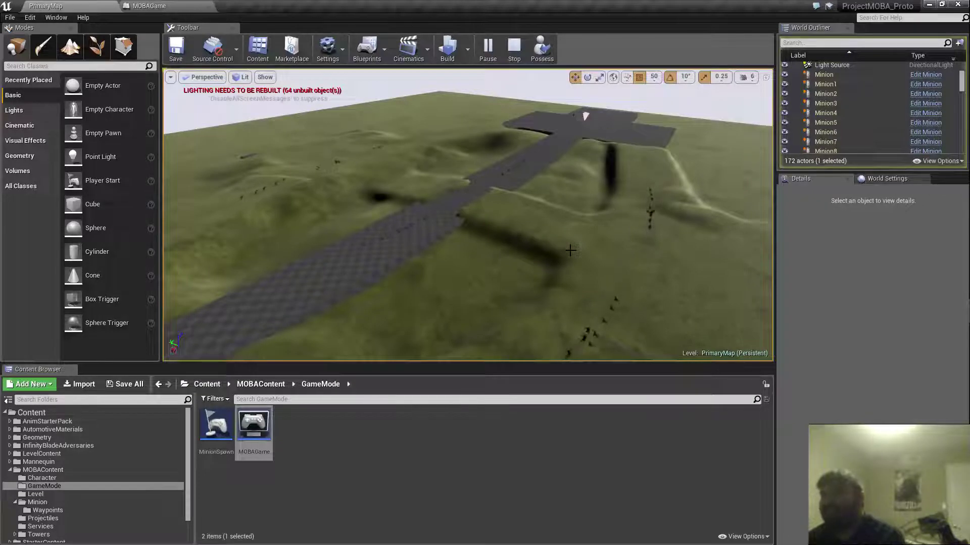
{"action": "left_click", "coordinate": [513, 54]}
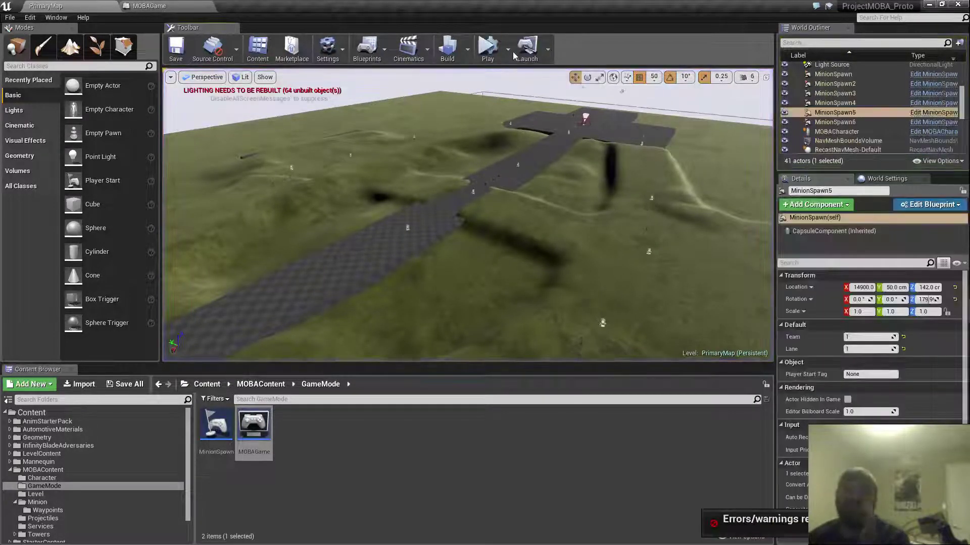